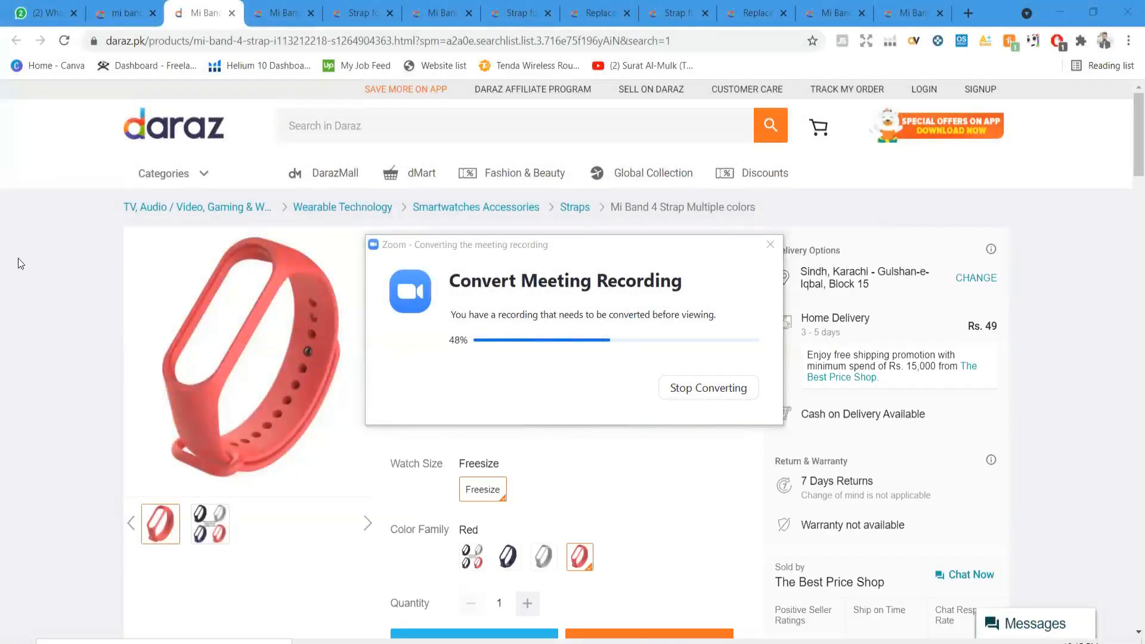
Step: Open the Mi band workbook from the Downloads folder, enable editing, and show the start of the General Product Info sheet
{"action": "left_click", "coordinate": [20, 263]}
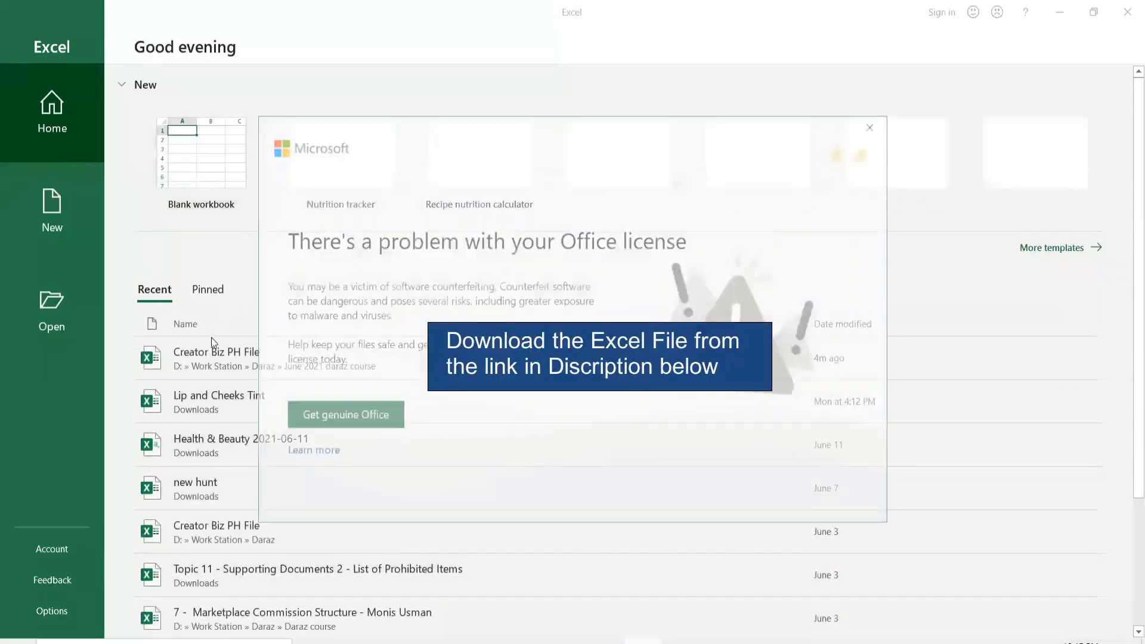
{"action": "left_click", "coordinate": [871, 123]}
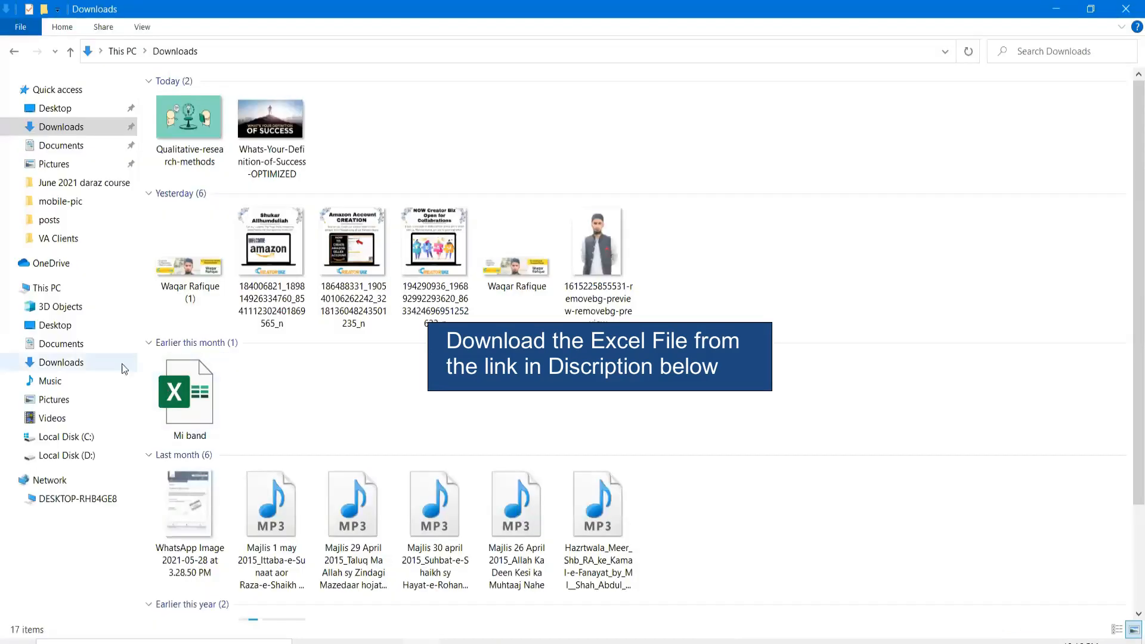
{"action": "left_click", "coordinate": [182, 403]}
{"action": "double_click", "coordinate": [177, 398]}
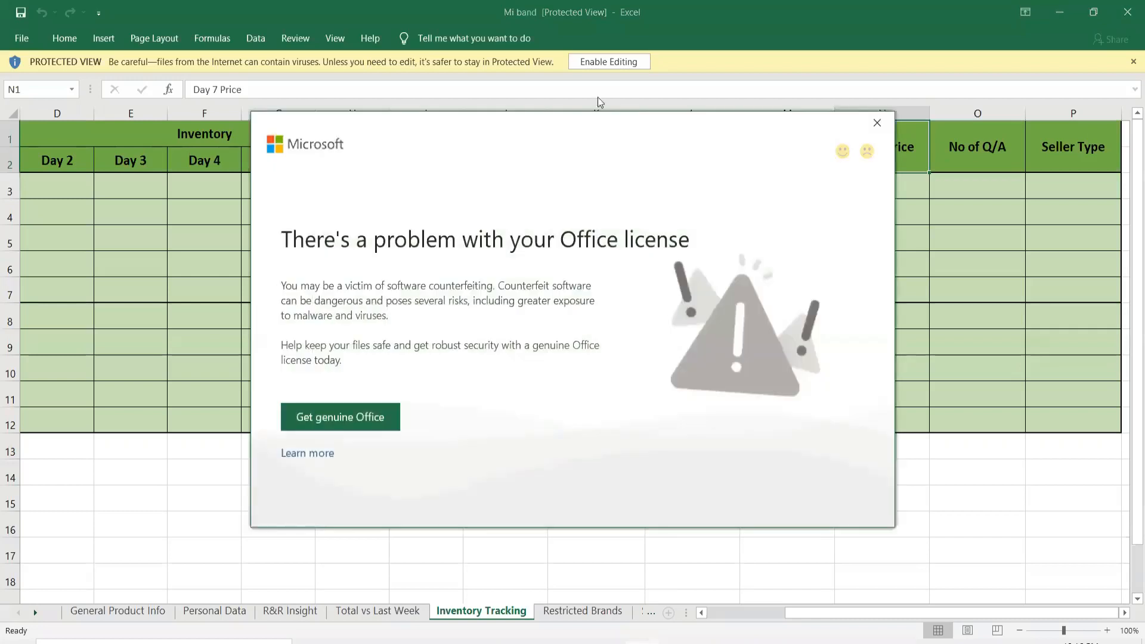
{"action": "left_click", "coordinate": [875, 120]}
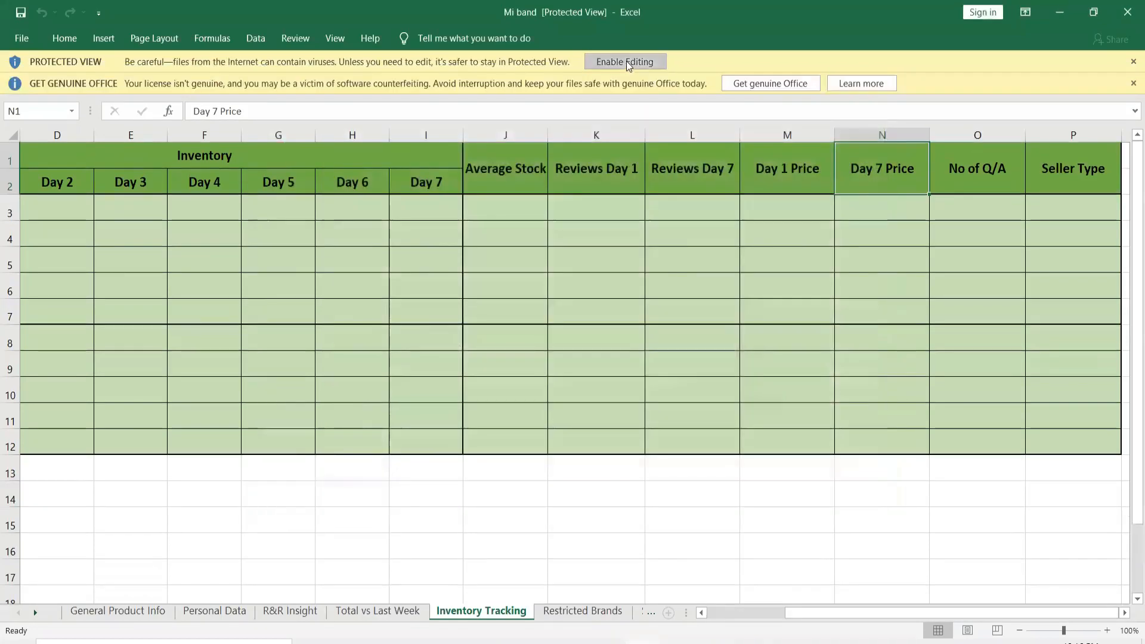
{"action": "left_click", "coordinate": [625, 61]}
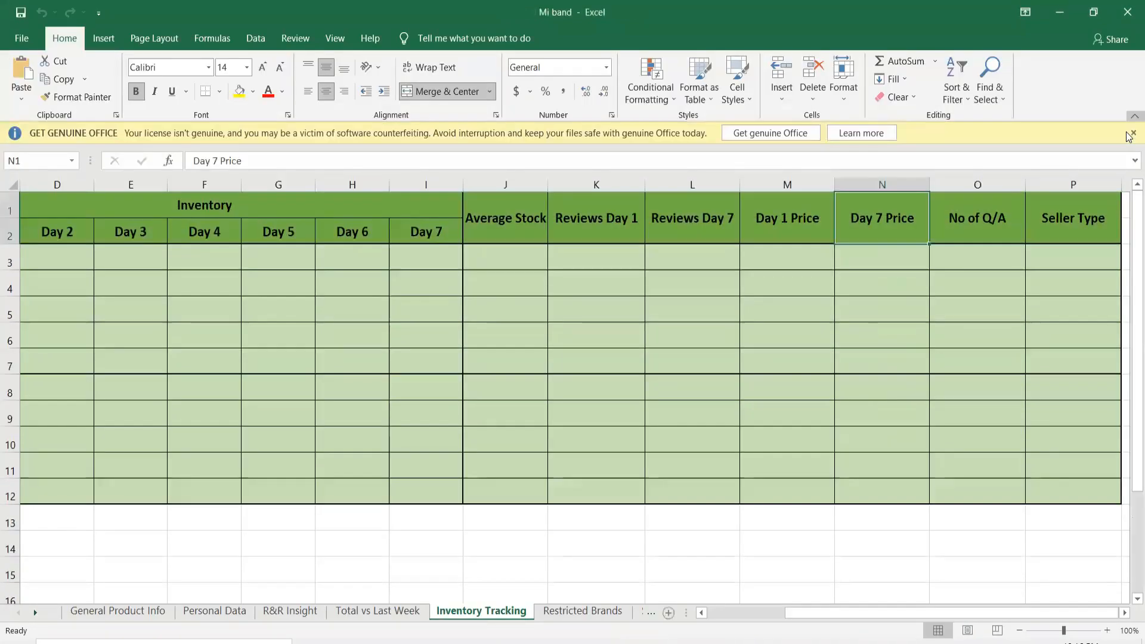
{"action": "left_click", "coordinate": [1132, 134]}
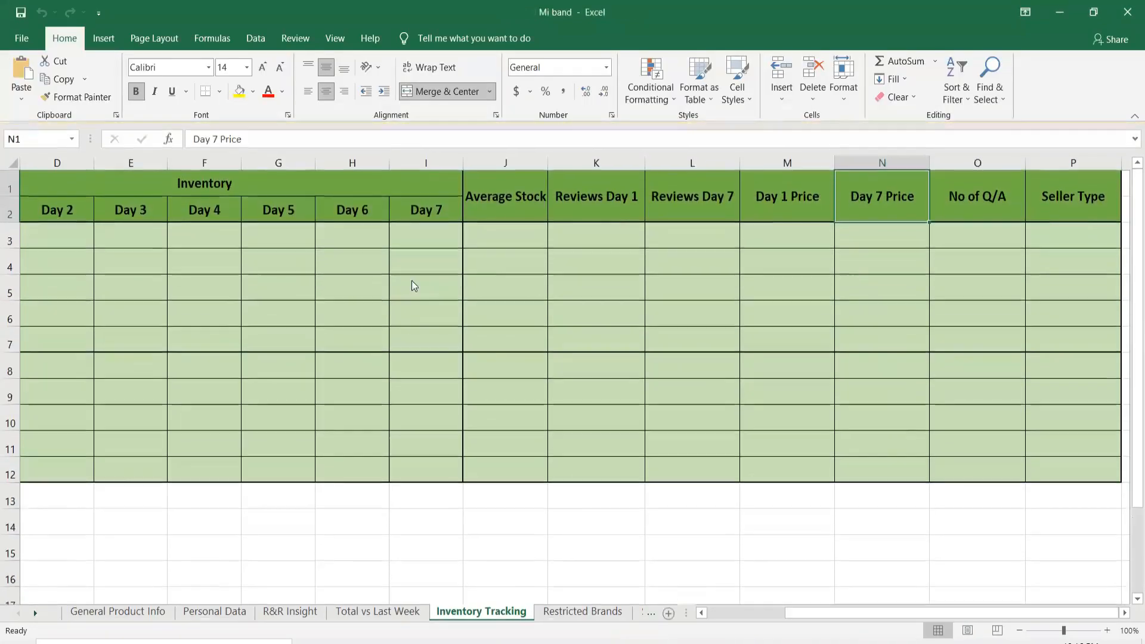
{"action": "left_click", "coordinate": [104, 609]}
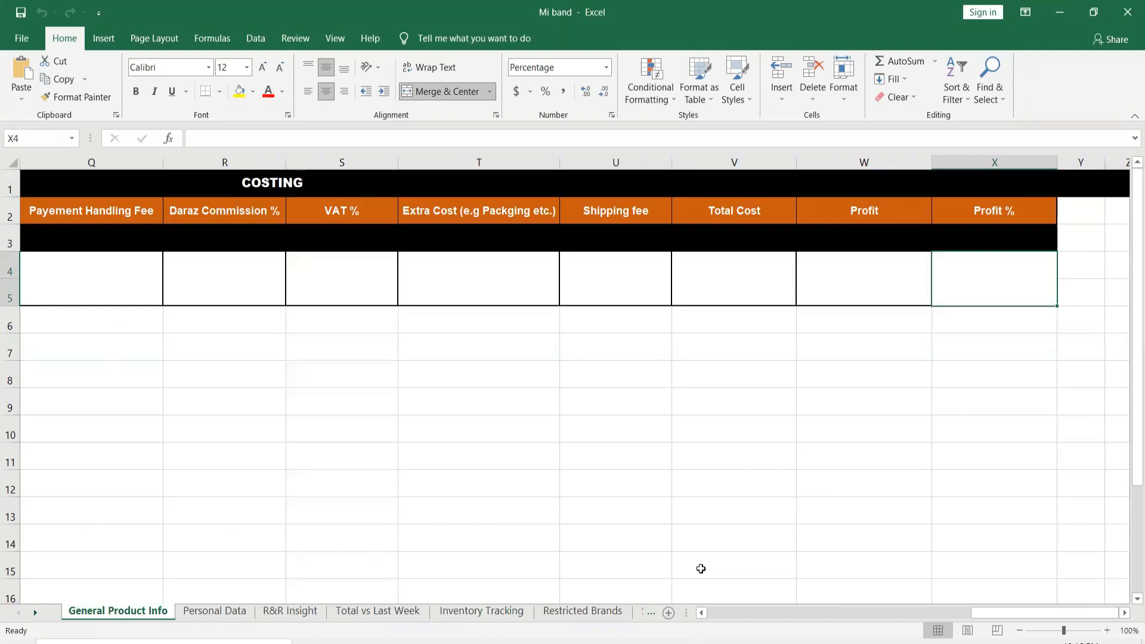
{"action": "left_click_drag", "start_coordinate": [1019, 614], "coordinate": [754, 614]}
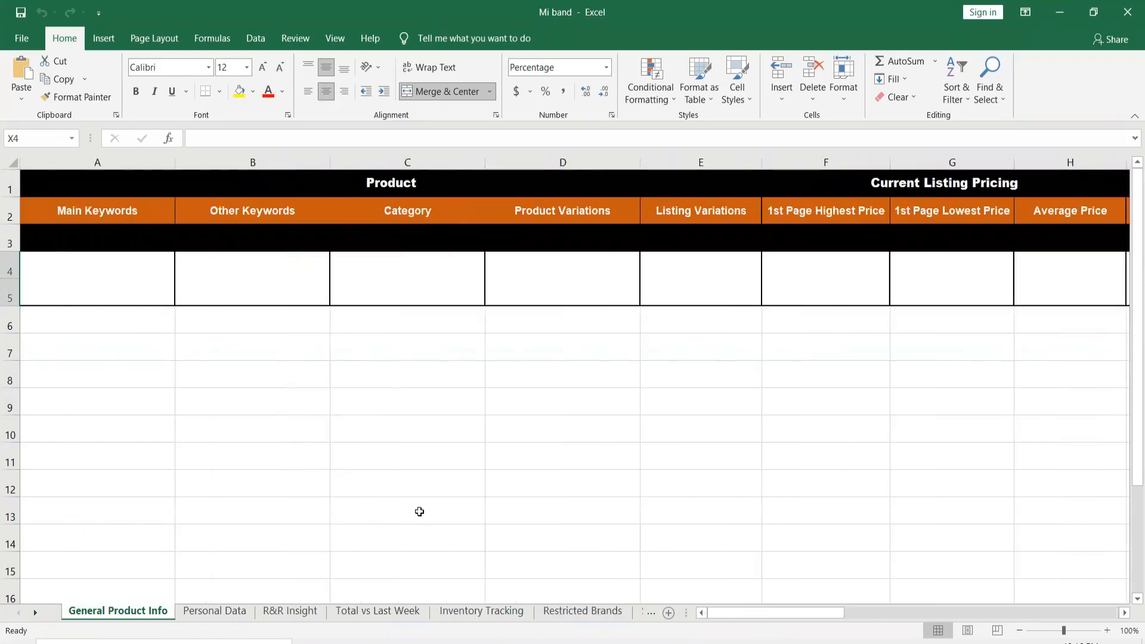
Step: Copy the search term "mi band" from the Daraz search results page into the Main Keywords cell A4 in Excel
{"action": "left_click", "coordinate": [105, 272]}
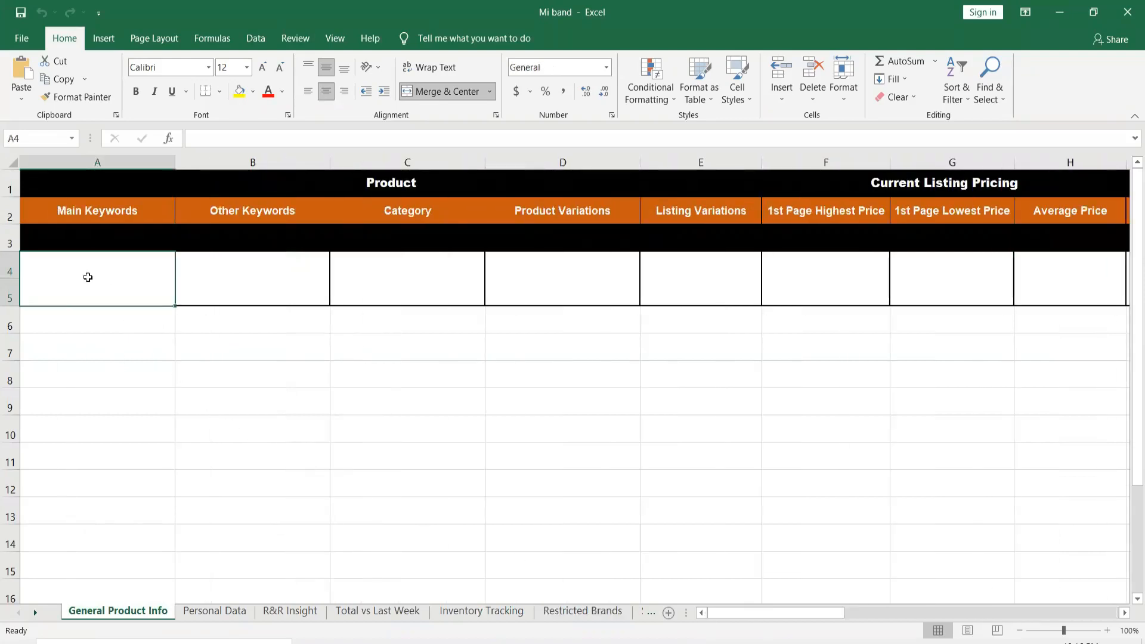
{"action": "double_click", "coordinate": [87, 278]}
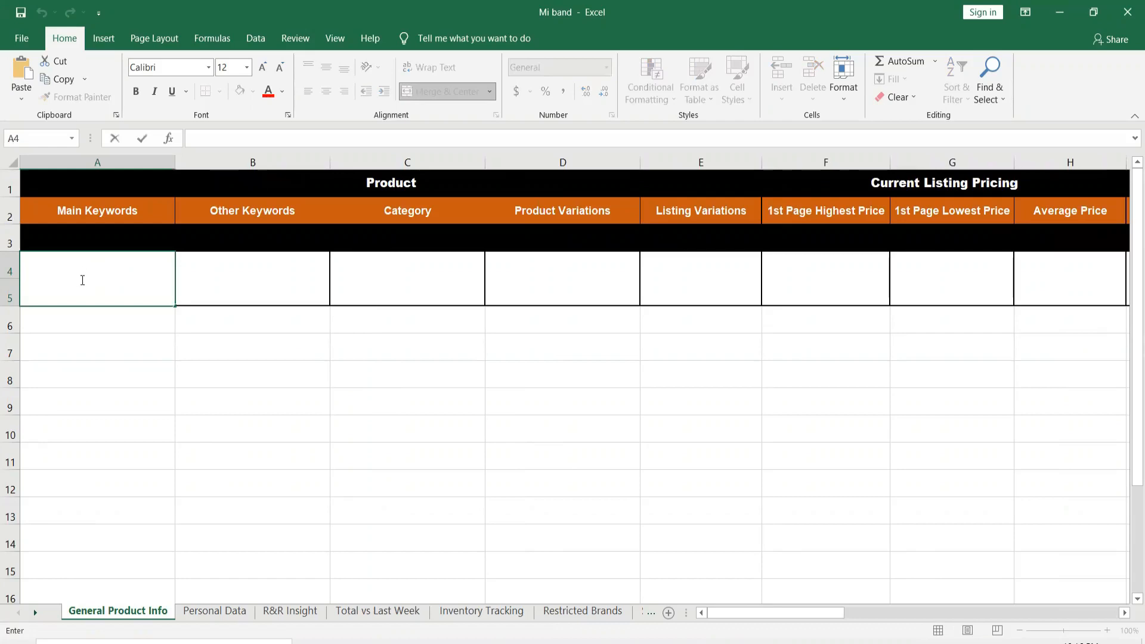
{"action": "key", "text": "alt+Tab"}
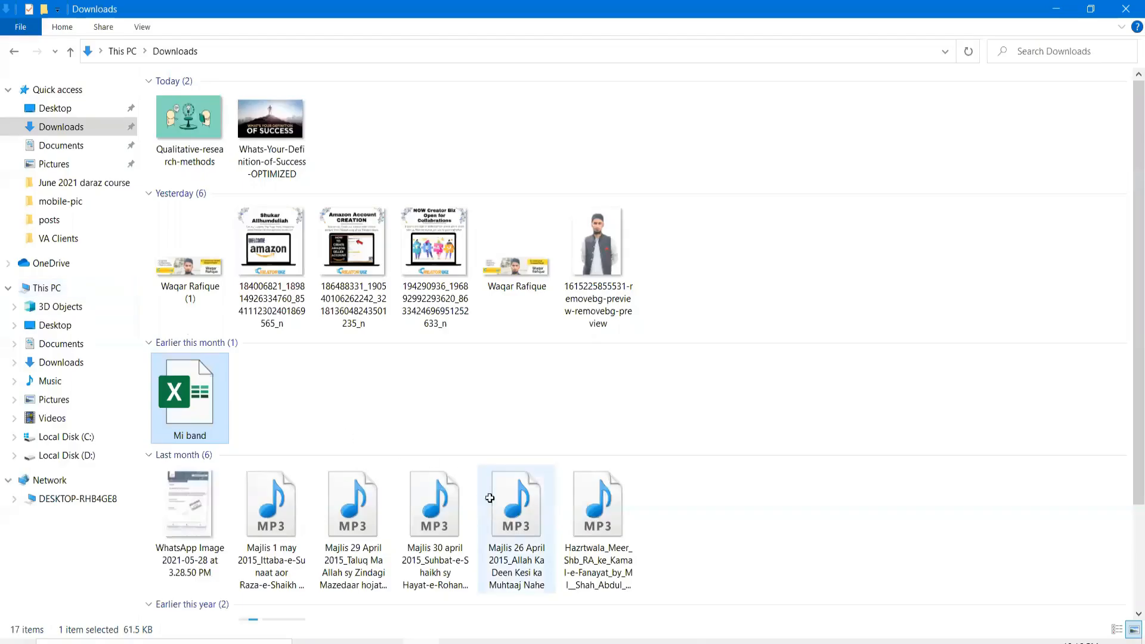
{"action": "key", "text": "alt+Tab"}
{"action": "key", "text": "alt+Tab"}
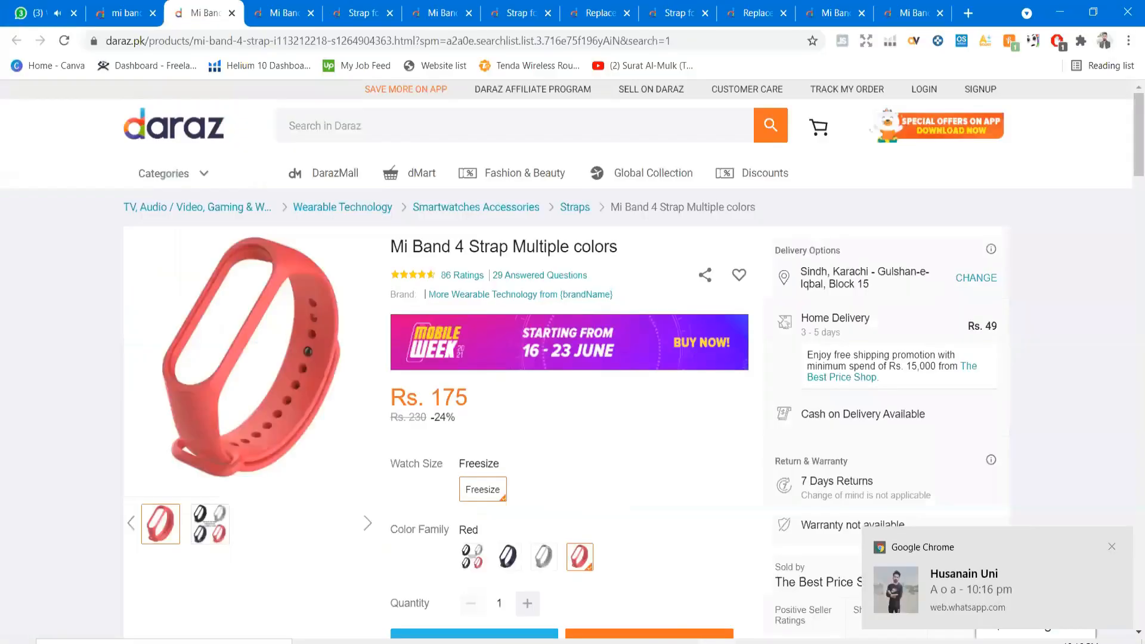
{"action": "key", "text": "ctrl+shift+Tab"}
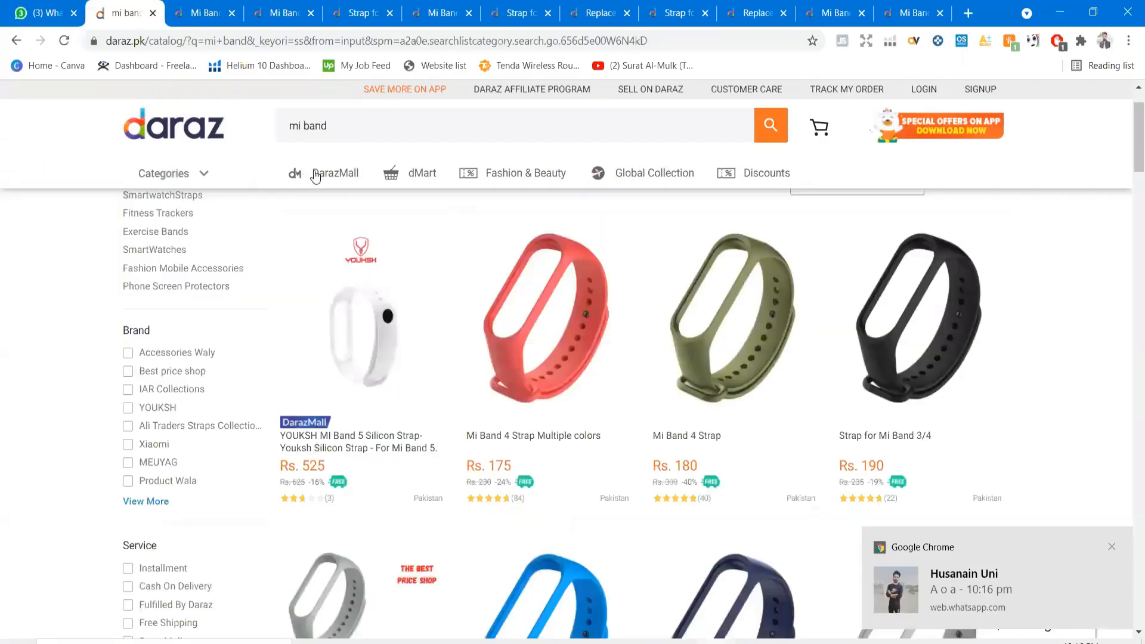
{"action": "left_click", "coordinate": [322, 137]}
{"action": "key", "text": "ctrl+a"}
{"action": "key", "text": "ctrl+c"}
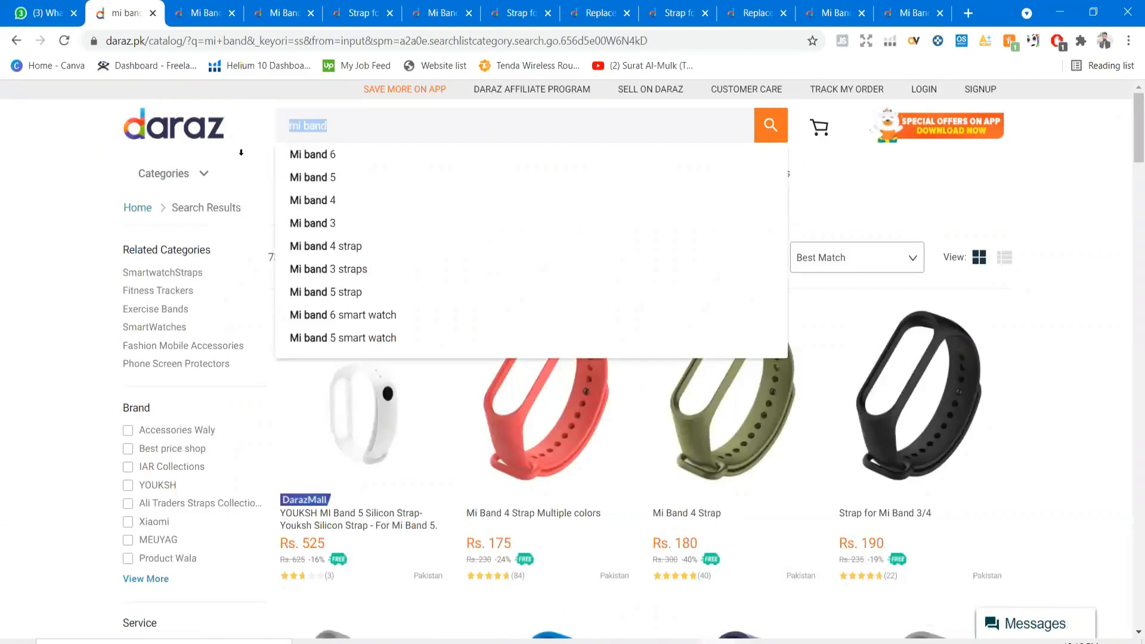
{"action": "key", "text": "alt+Tab"}
{"action": "type", "text": "mi band"}
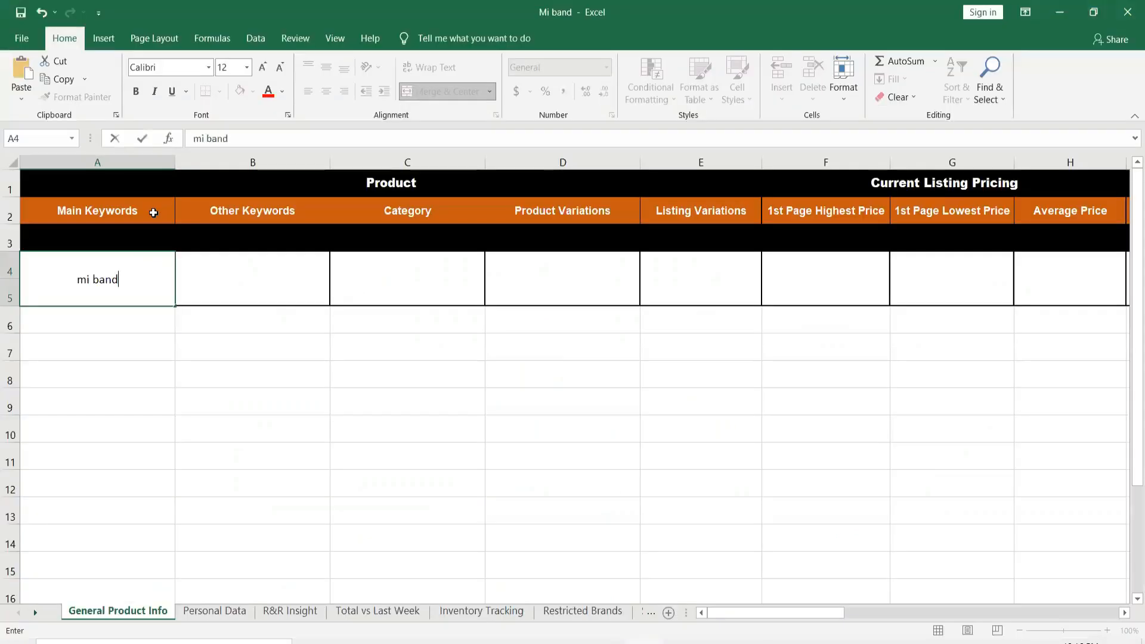
Step: Enter "mi band 6/5/4" in the Other Keywords cell B4
{"action": "left_click", "coordinate": [228, 282]}
{"action": "key", "text": "ctrl+v"}
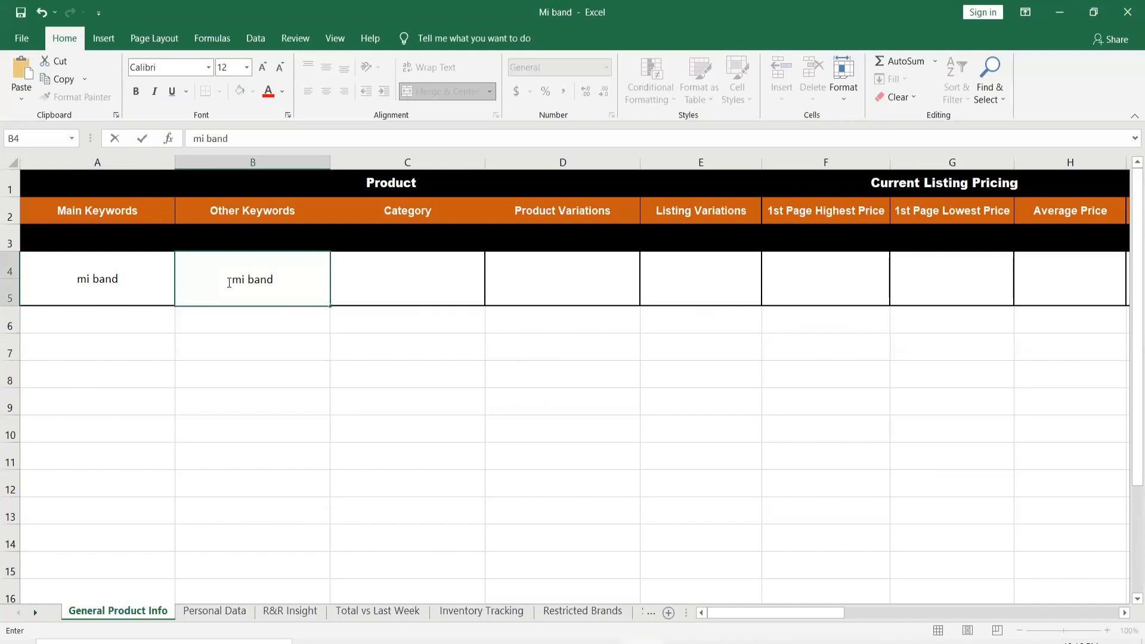
{"action": "type", "text": "6/5/4"}
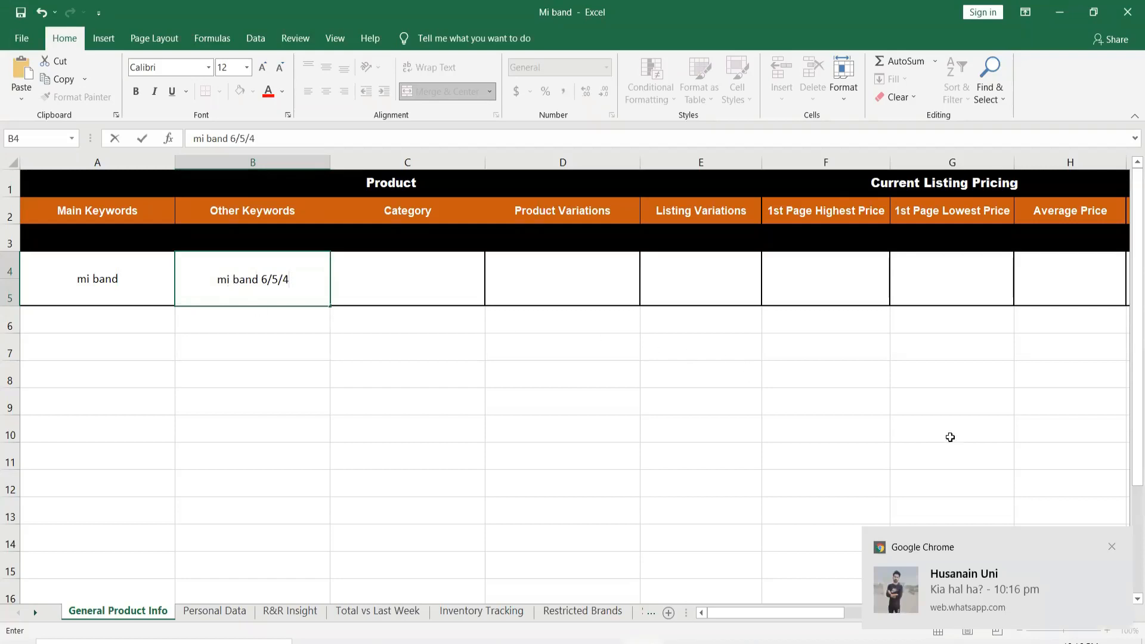
{"action": "left_click", "coordinate": [1113, 547]}
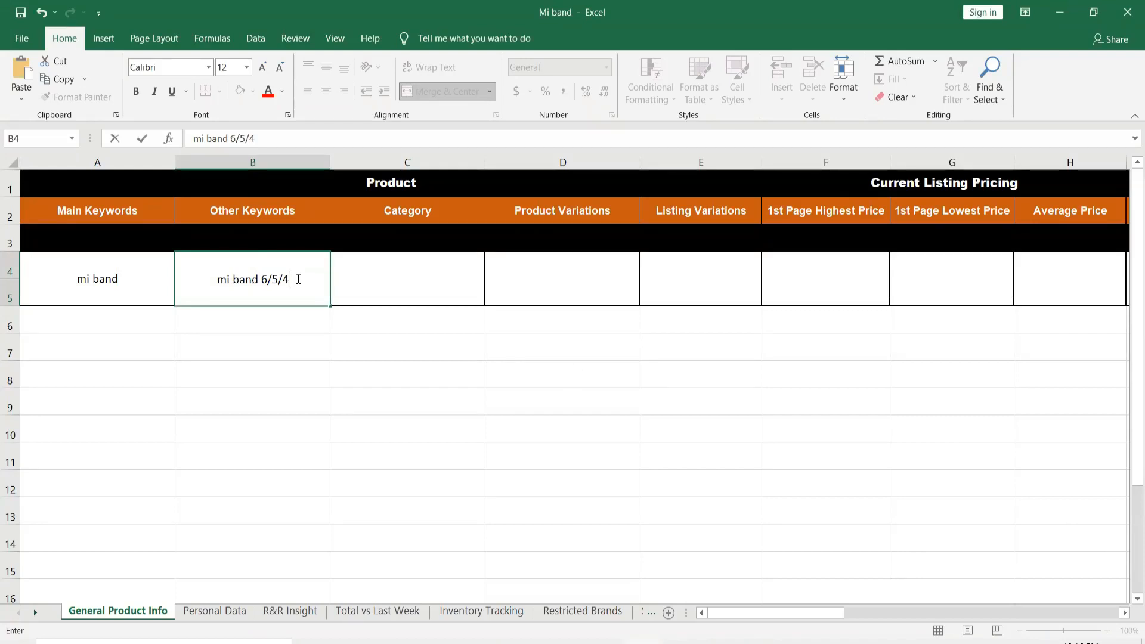
{"action": "key", "text": "Return"}
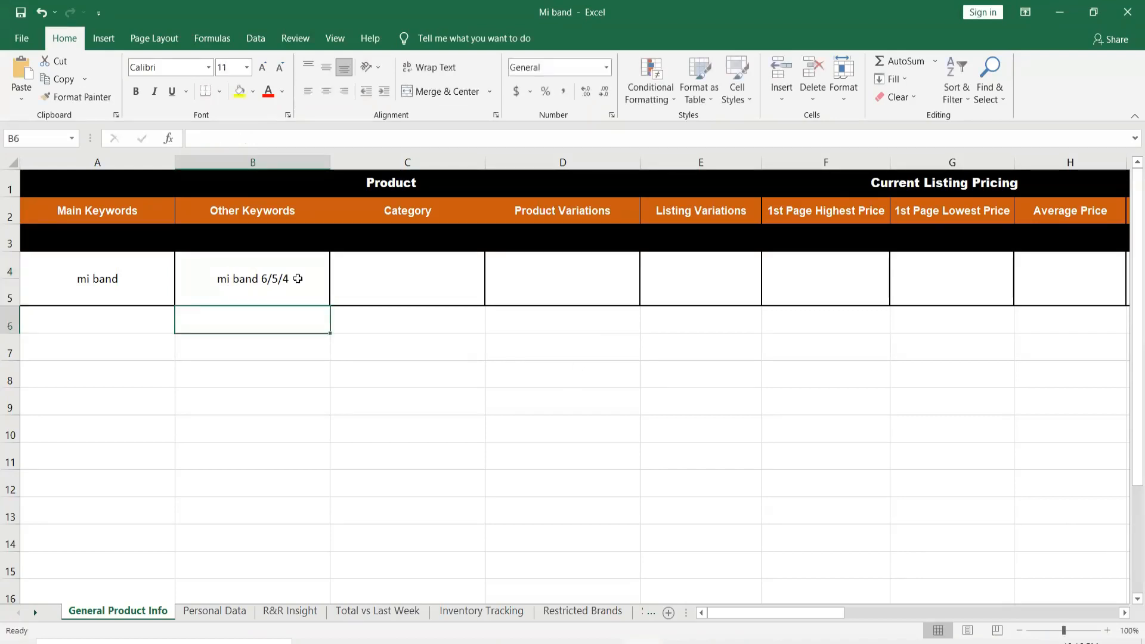
Step: Append ", mi band strap, starp for mi" to the Other Keywords entry in B4
{"action": "double_click", "coordinate": [297, 279]}
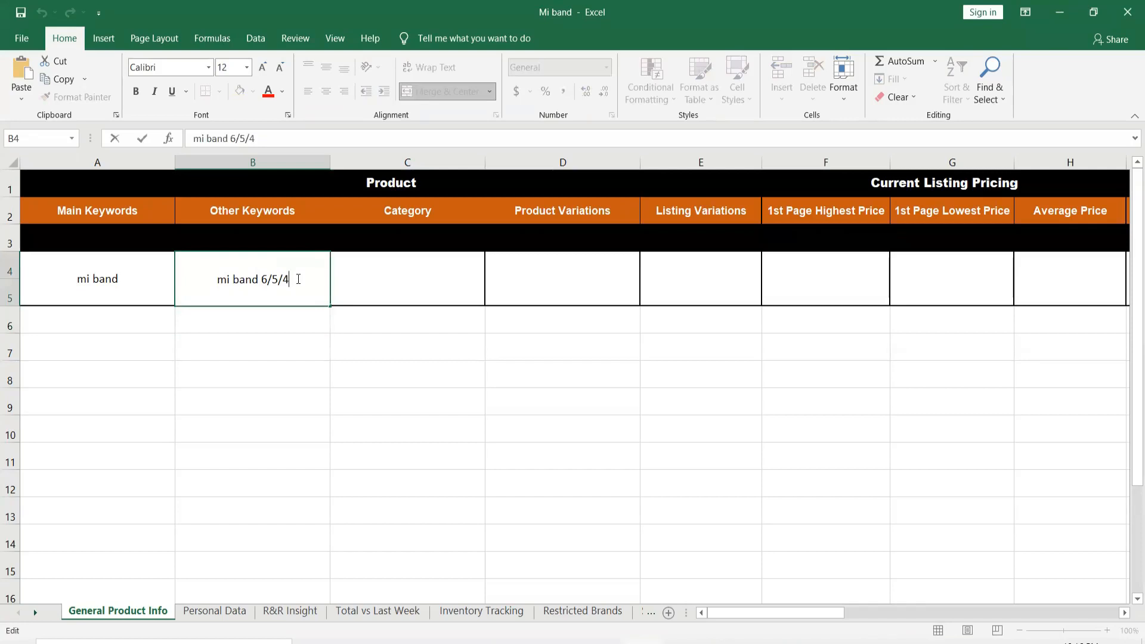
{"action": "type", "text": ", mi band "}
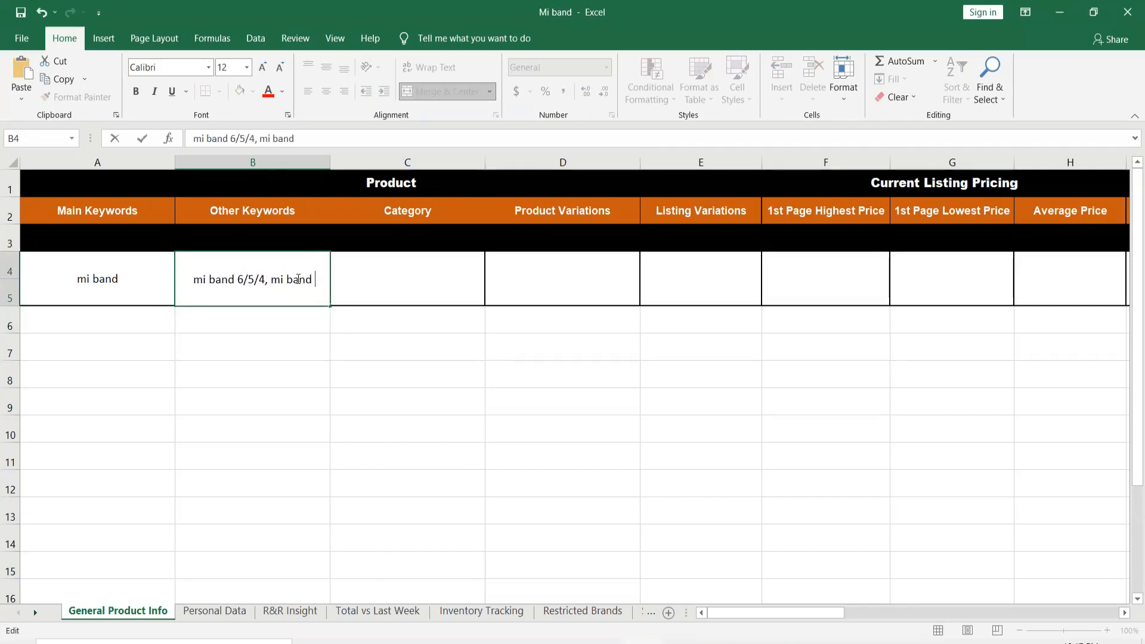
{"action": "type", "text": "strap"}
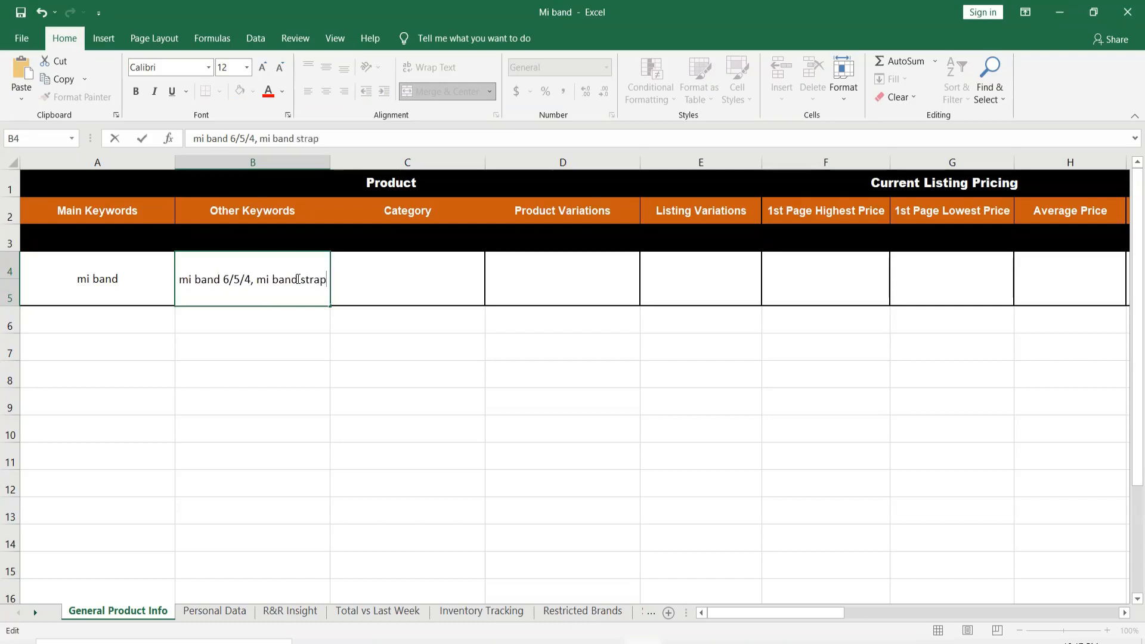
{"action": "type", "text": ","}
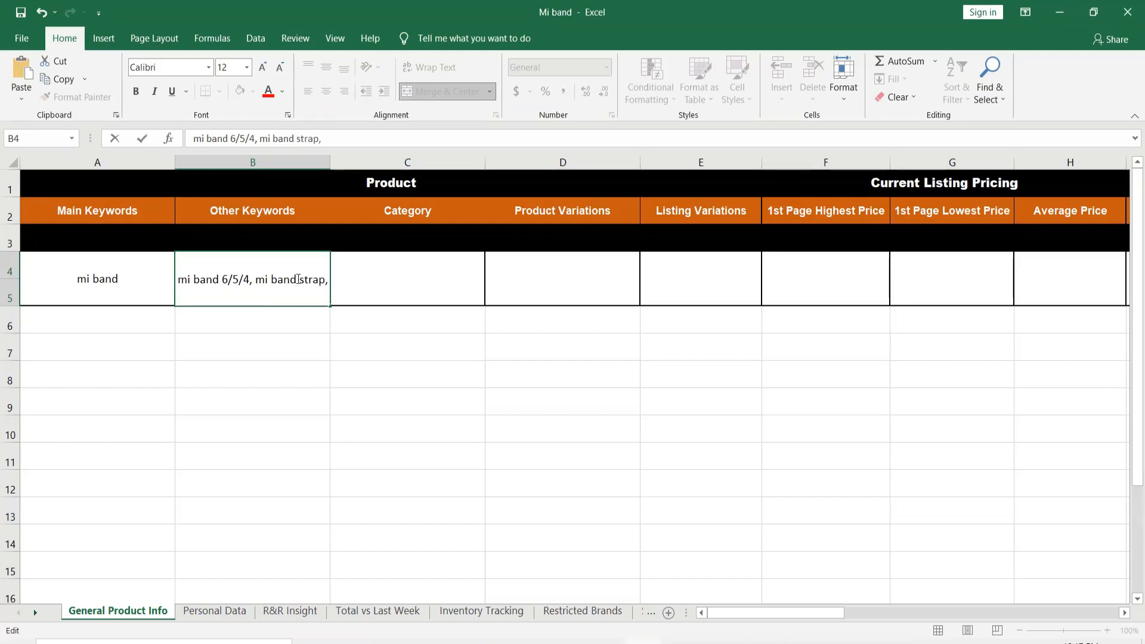
{"action": "type", "text": " starp f"}
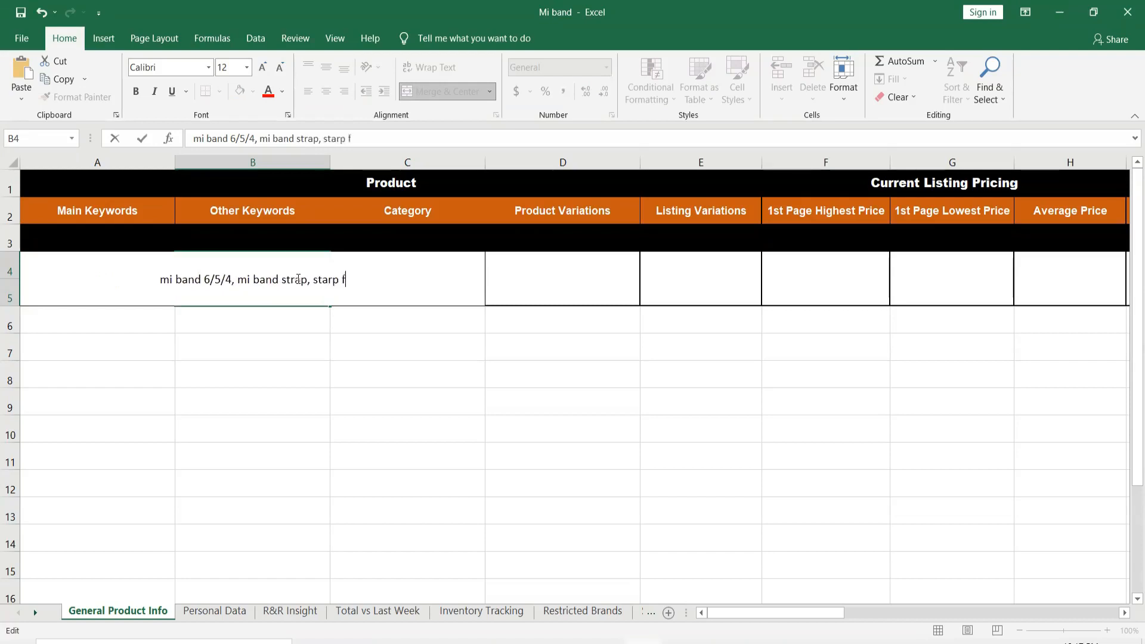
{"action": "type", "text": "or mi"}
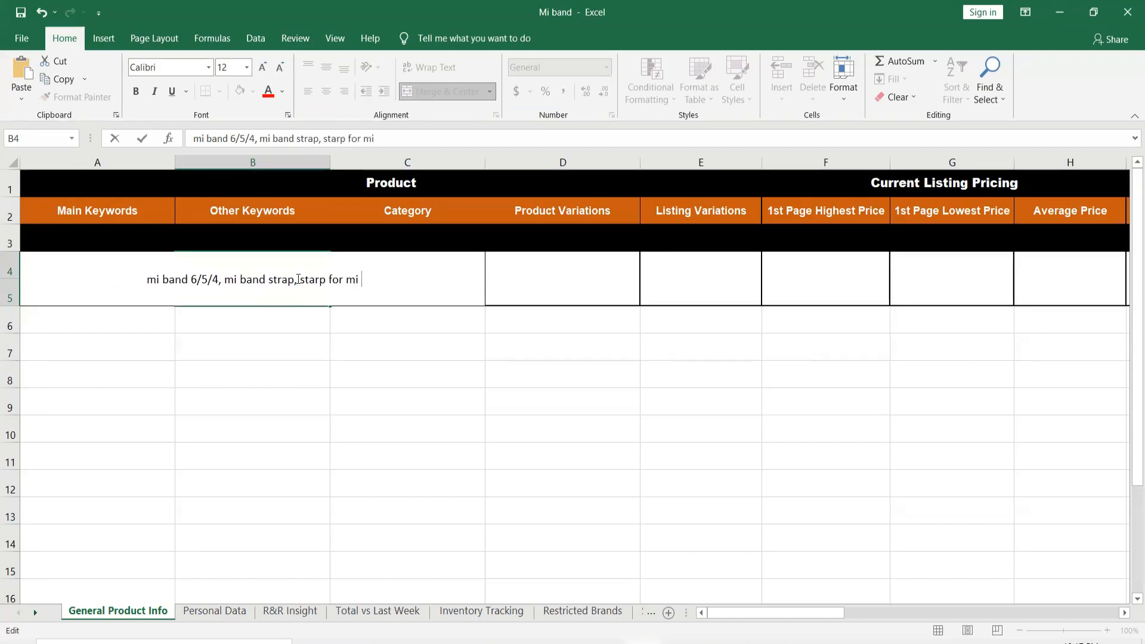
{"action": "left_click", "coordinate": [306, 333]}
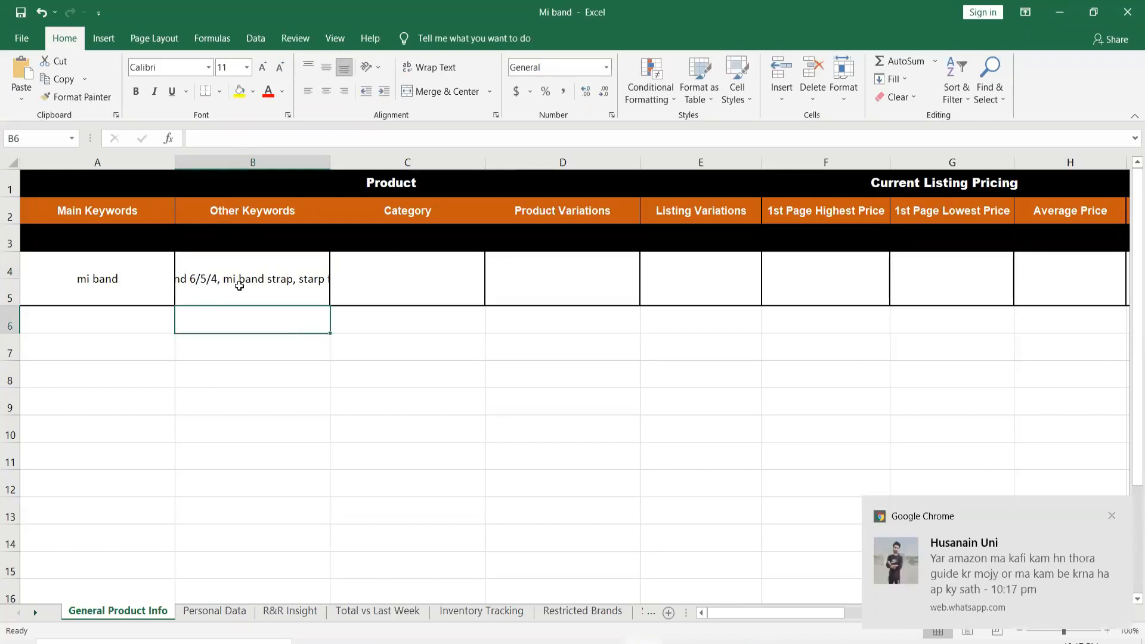
{"action": "left_click", "coordinate": [1113, 516]}
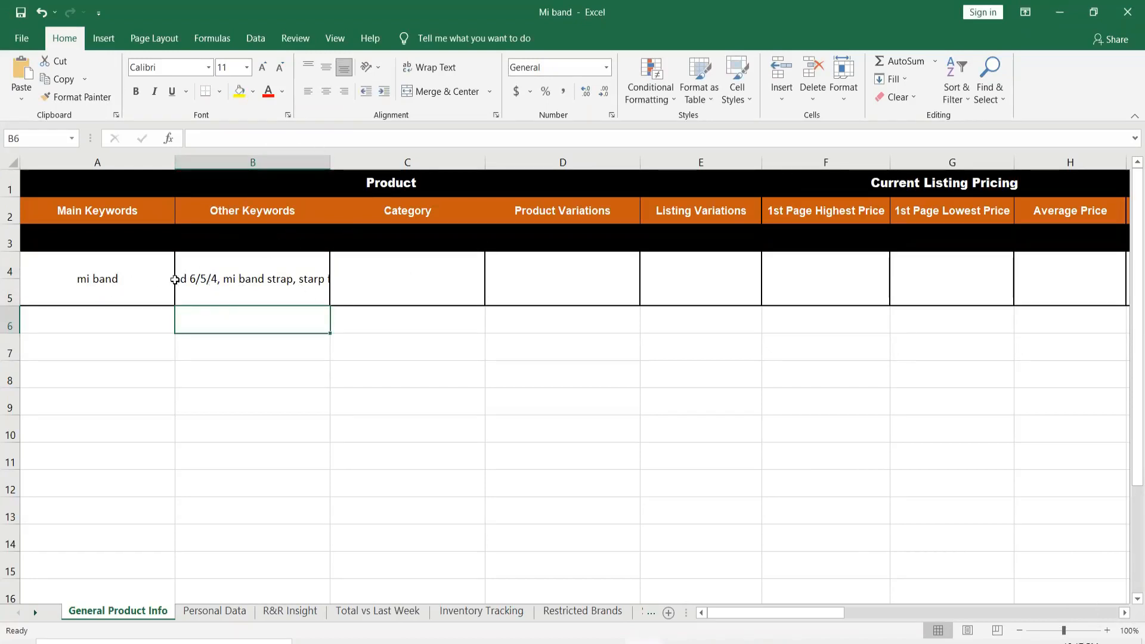
Step: Switch to Daraz and compare the category paths of the open Mi Band strap listings
{"action": "double_click", "coordinate": [395, 271]}
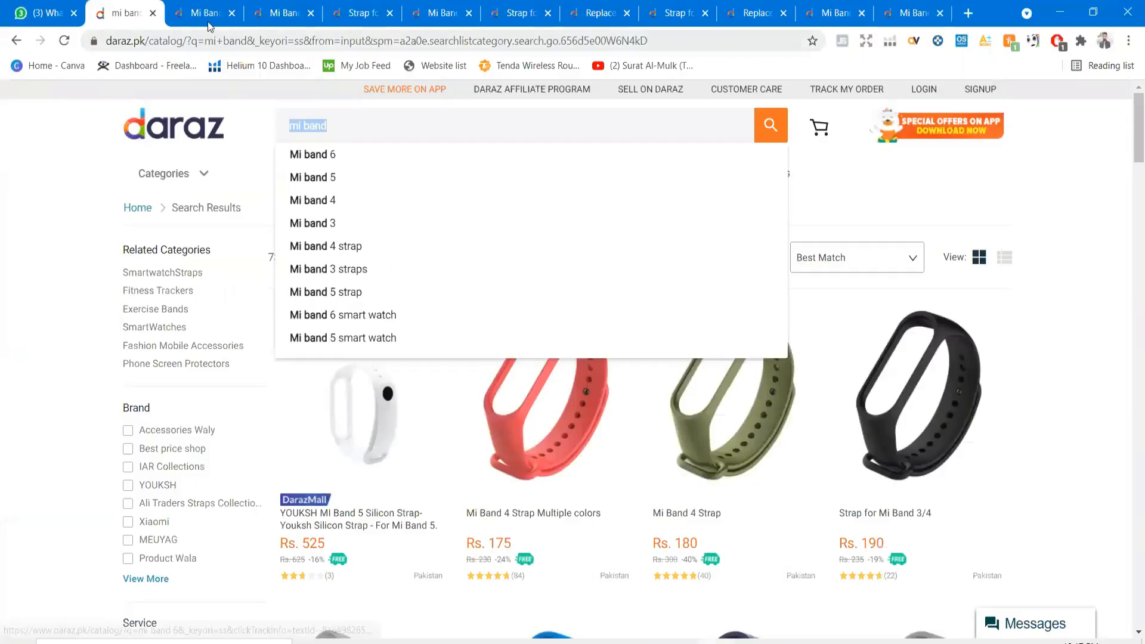
{"action": "key", "text": "ctrl+Tab"}
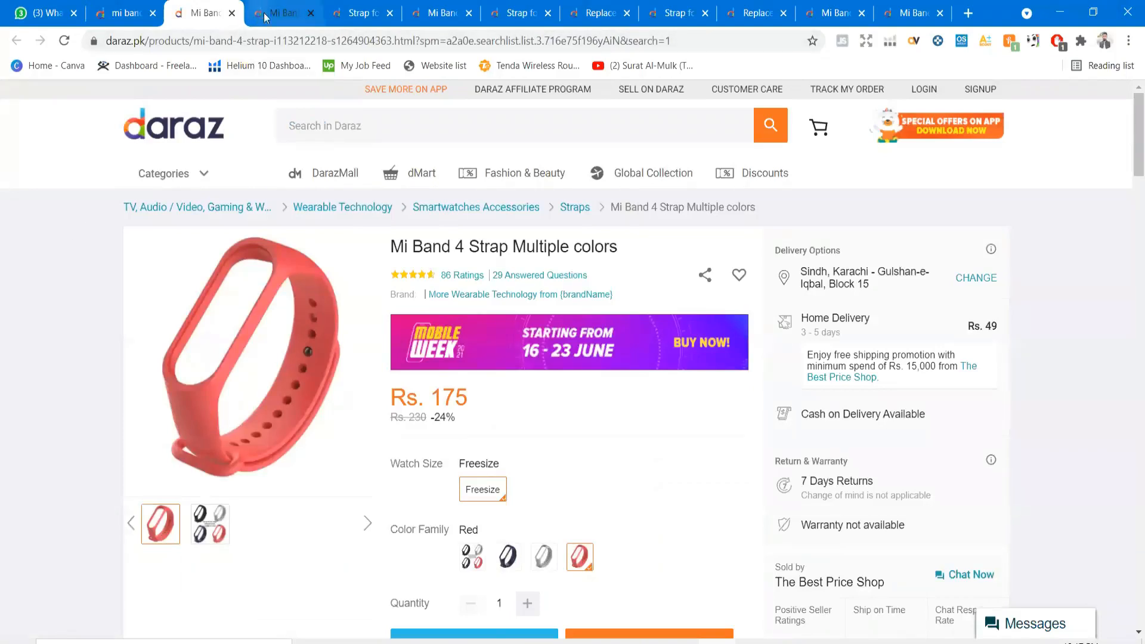
{"action": "left_click", "coordinate": [304, 22]}
{"action": "left_click", "coordinate": [354, 12]}
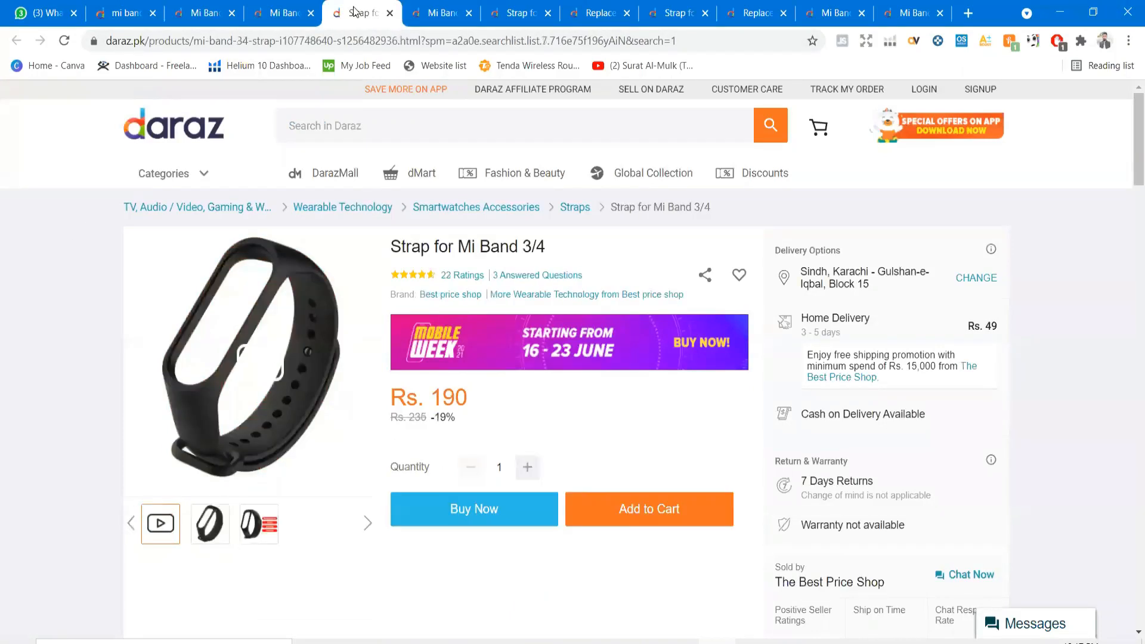
{"action": "left_click", "coordinate": [181, 12]}
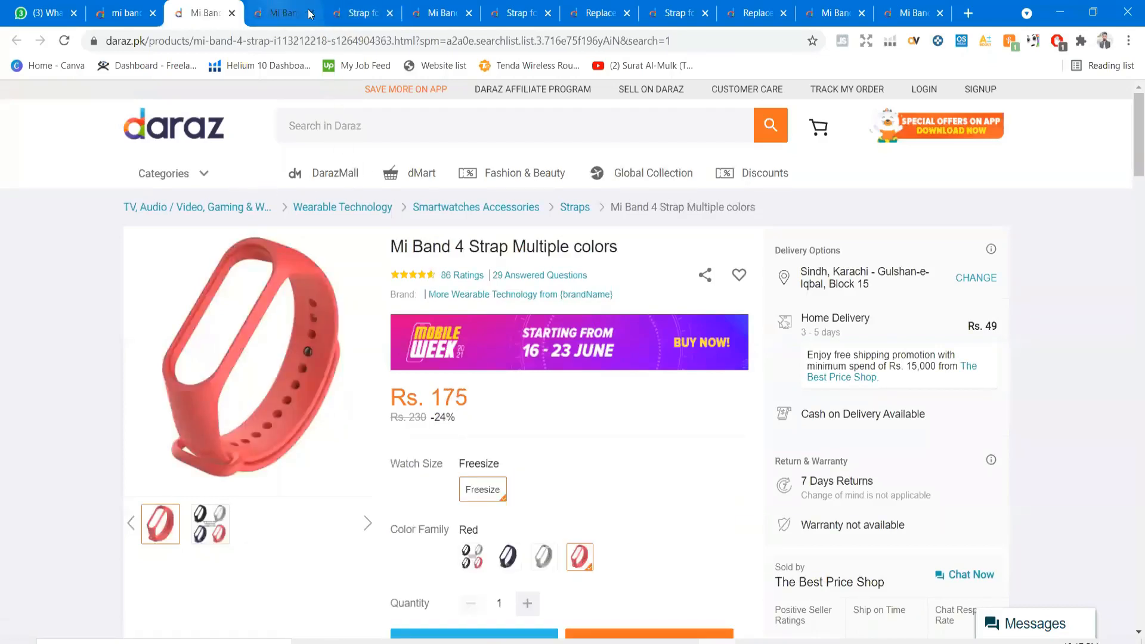
{"action": "left_click", "coordinate": [354, 9]}
{"action": "left_click", "coordinate": [202, 14]}
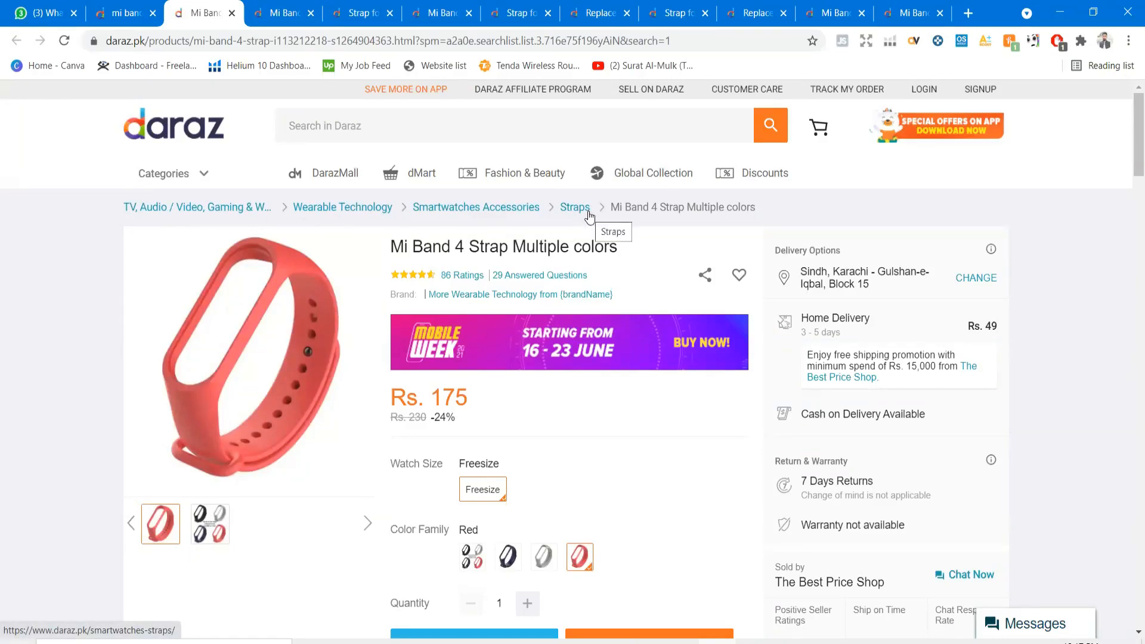
Step: Copy the category path through Straps from the Mi Band 4 Strap Multiple colors listing into the Category cell C4 in Excel
{"action": "left_click_drag", "start_coordinate": [187, 203], "coordinate": [589, 218]}
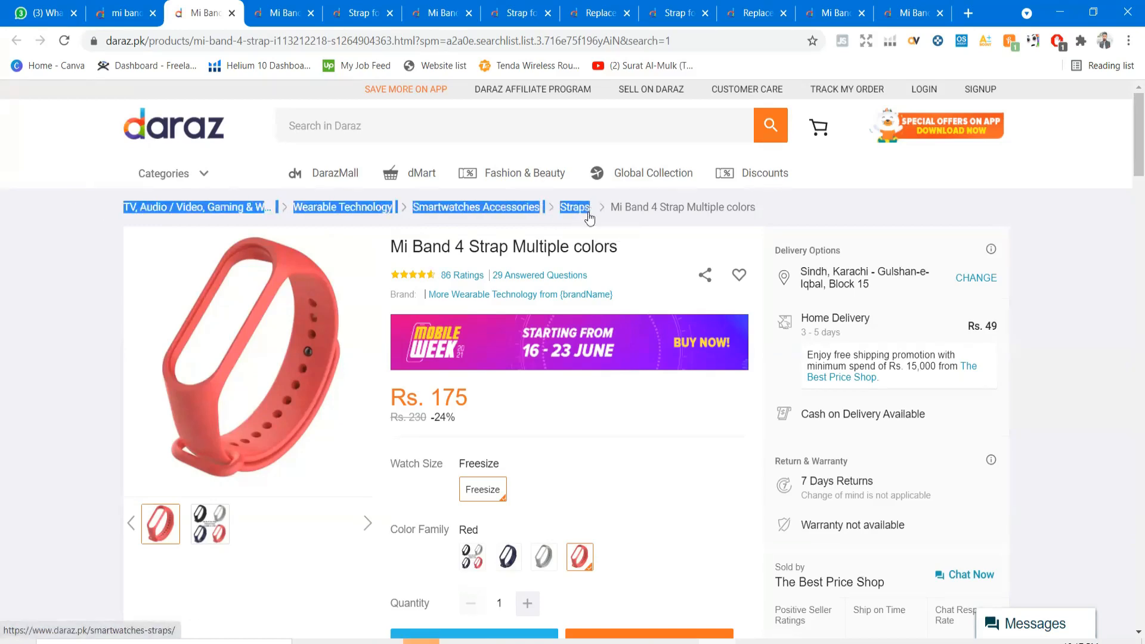
{"action": "key", "text": "ctrl+c"}
{"action": "key", "text": "alt+Tab"}
{"action": "double_click", "coordinate": [442, 298]}
{"action": "key", "text": "ctrl+v"}
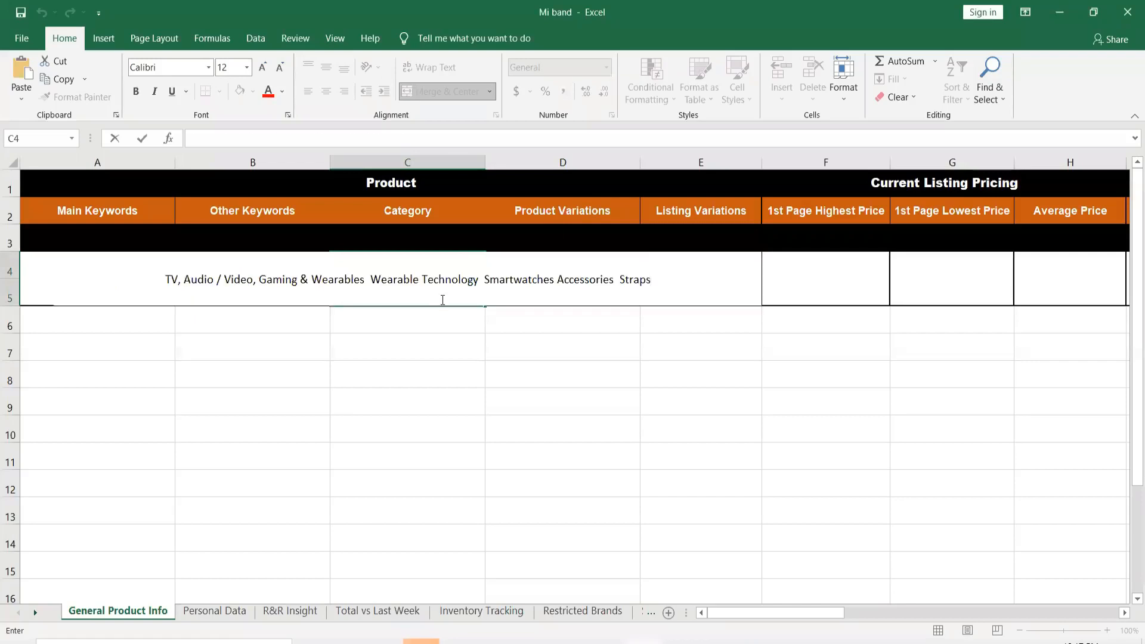
{"action": "left_click", "coordinate": [438, 341]}
{"action": "left_click", "coordinate": [417, 294]}
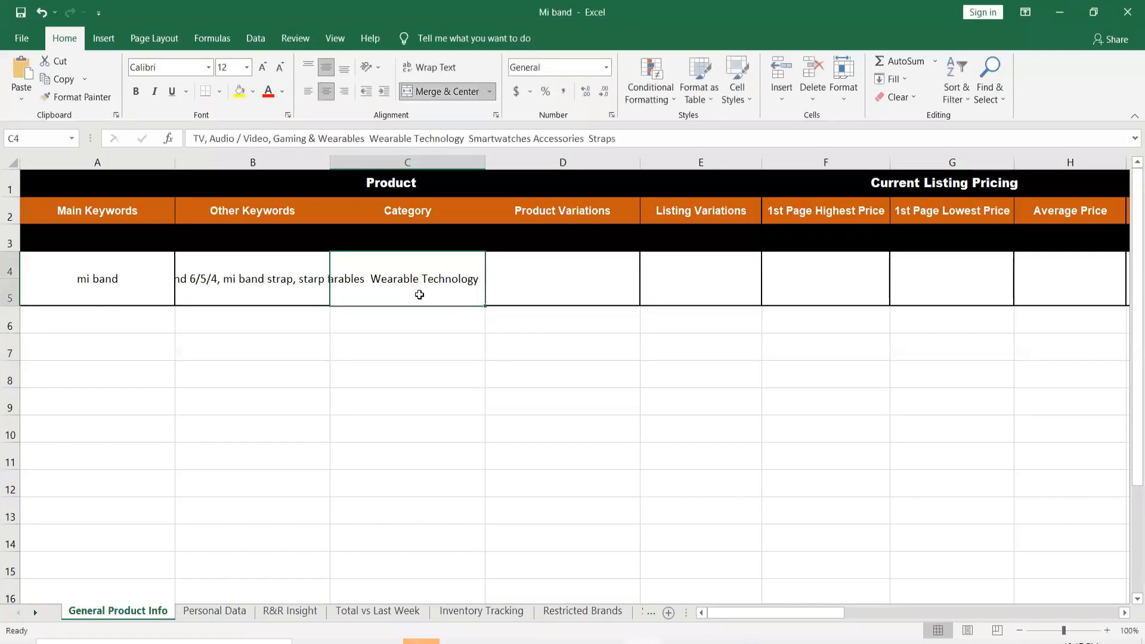
Step: Replace the Category entry in C4 with "Smartwatches Accessories" copied from the category path of the Mi Band 4 Strap Multiple colors listing on Daraz
{"action": "double_click", "coordinate": [415, 285]}
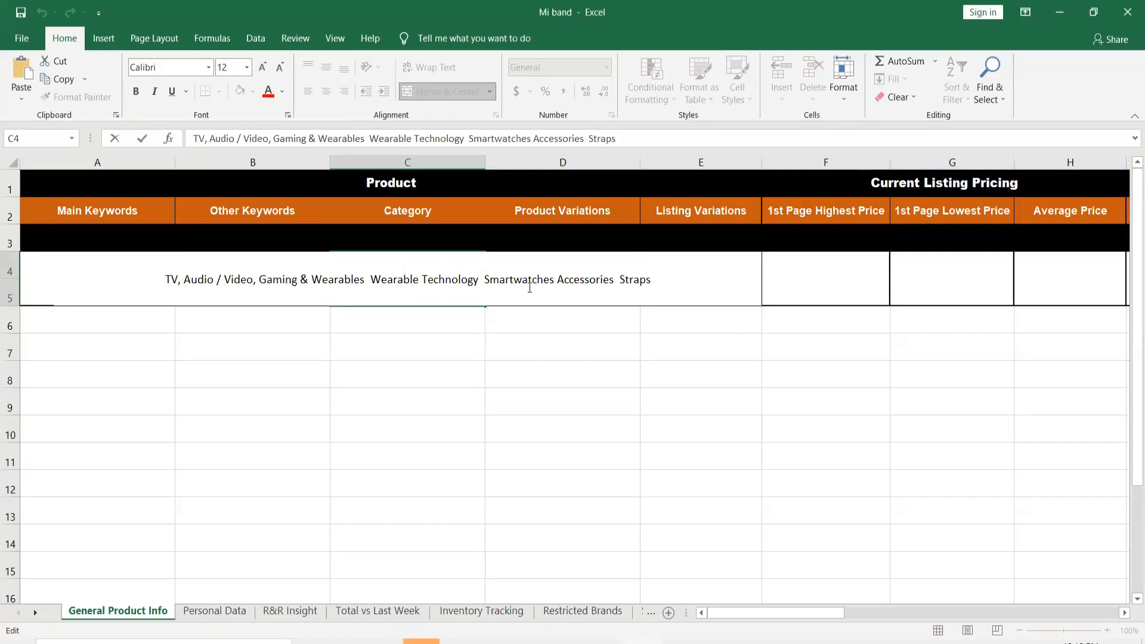
{"action": "left_click", "coordinate": [444, 318]}
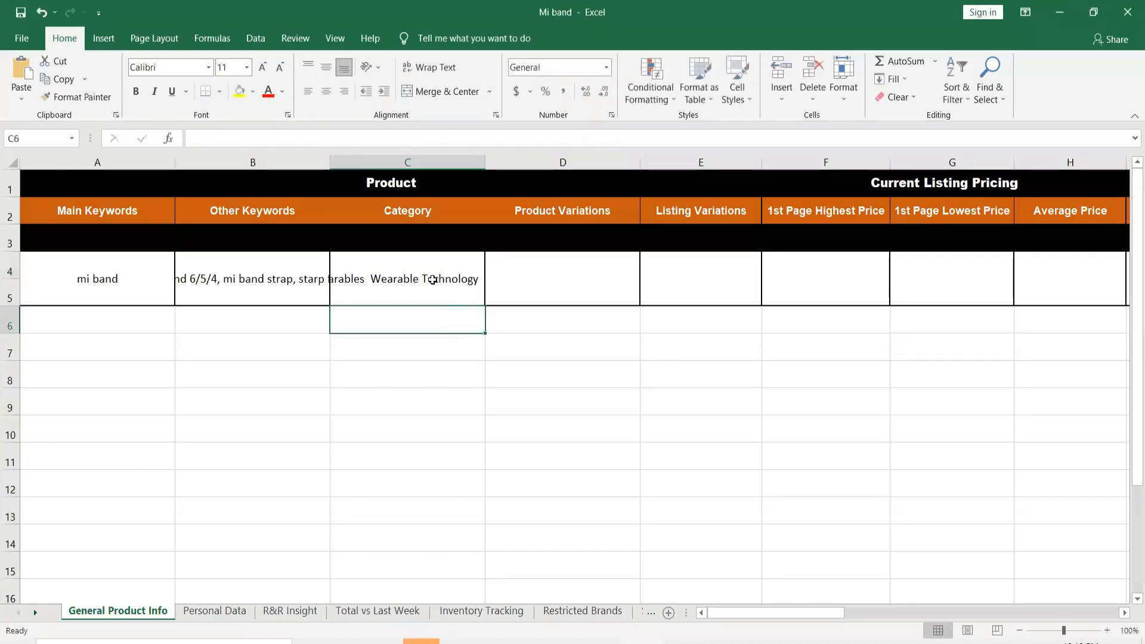
{"action": "double_click", "coordinate": [433, 279]}
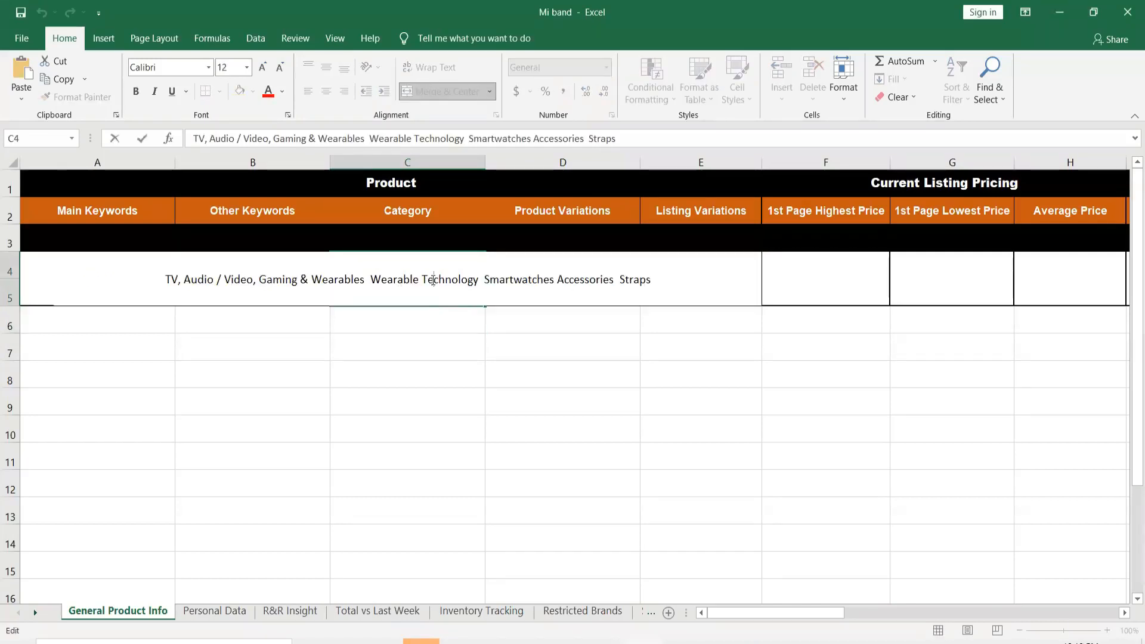
{"action": "key", "text": "alt+Tab"}
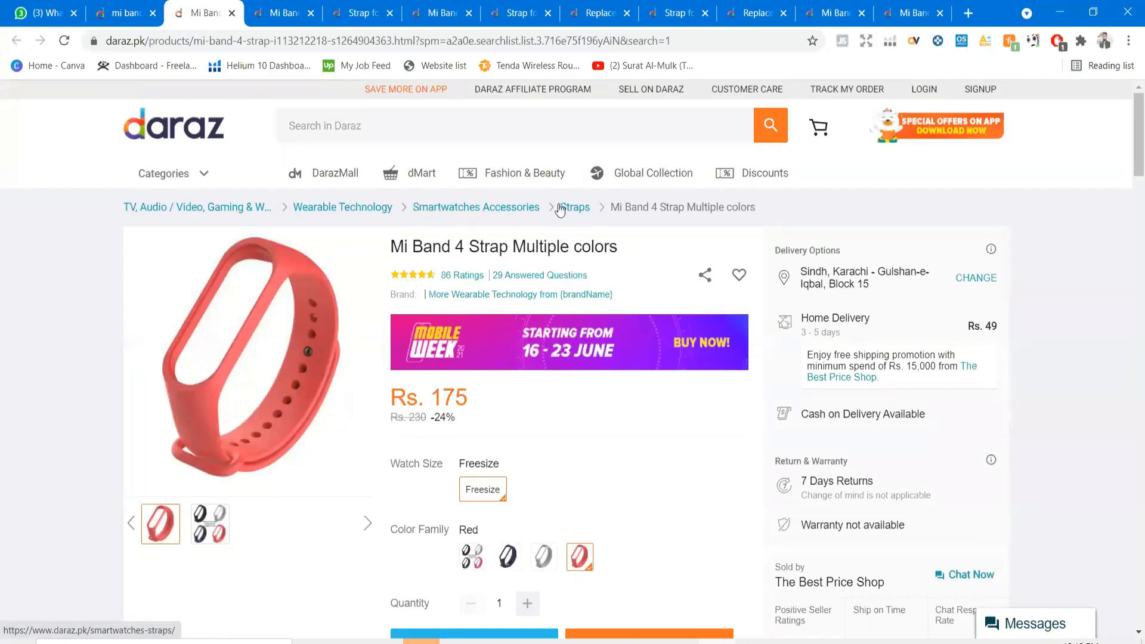
{"action": "left_click_drag", "start_coordinate": [585, 212], "coordinate": [414, 204]}
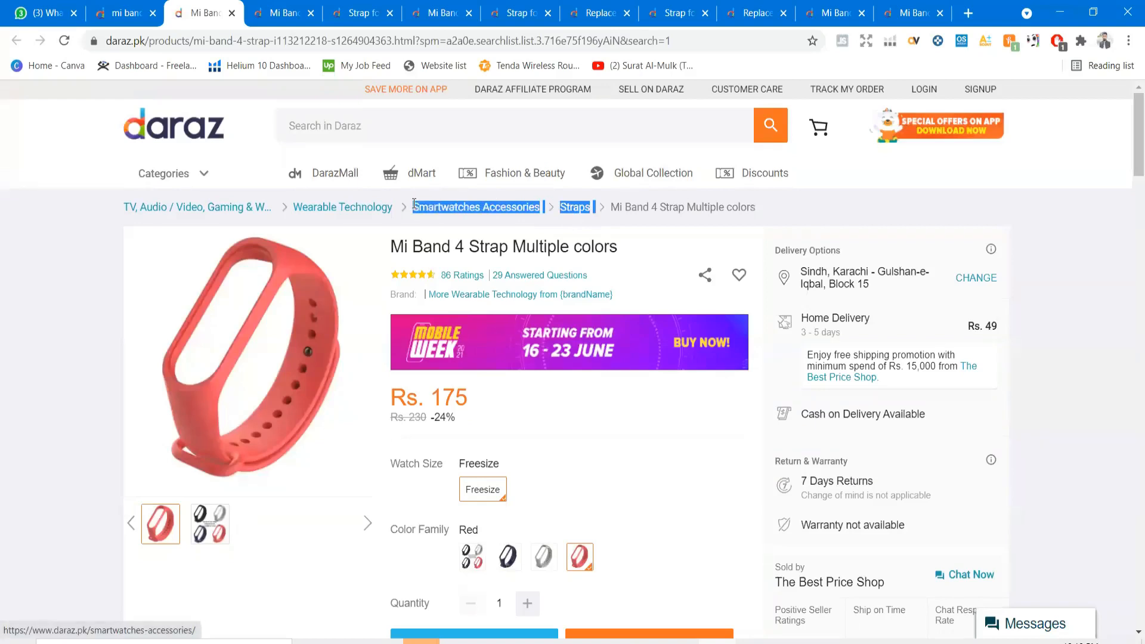
{"action": "left_click", "coordinate": [457, 221]}
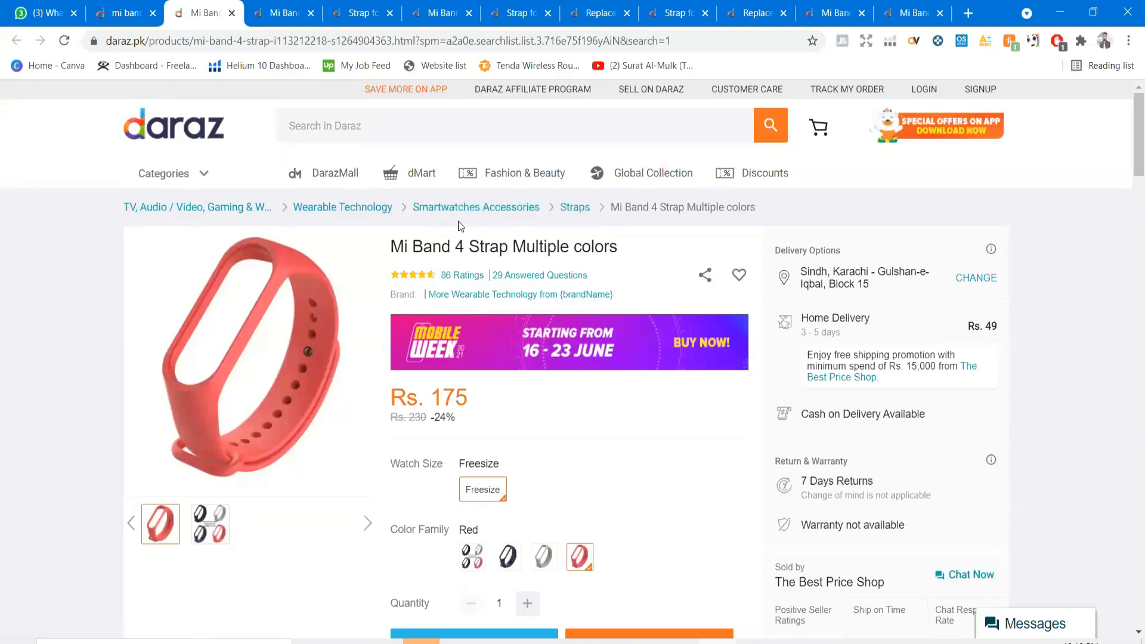
{"action": "left_click_drag", "start_coordinate": [540, 214], "coordinate": [421, 208]}
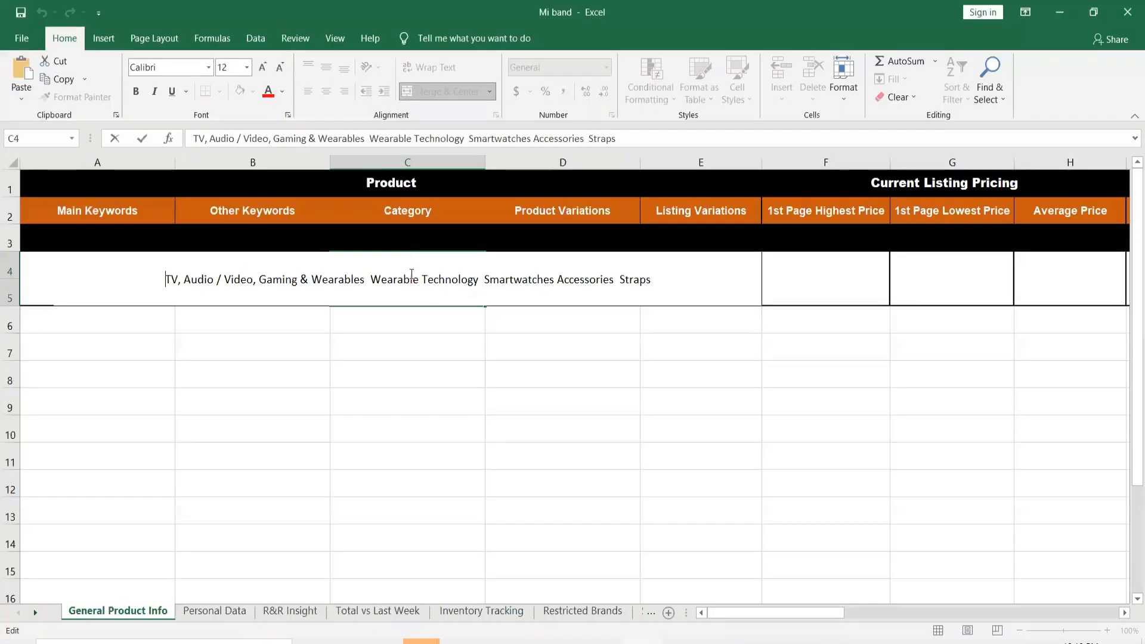
{"action": "left_click_drag", "start_coordinate": [658, 278], "coordinate": [427, 264]}
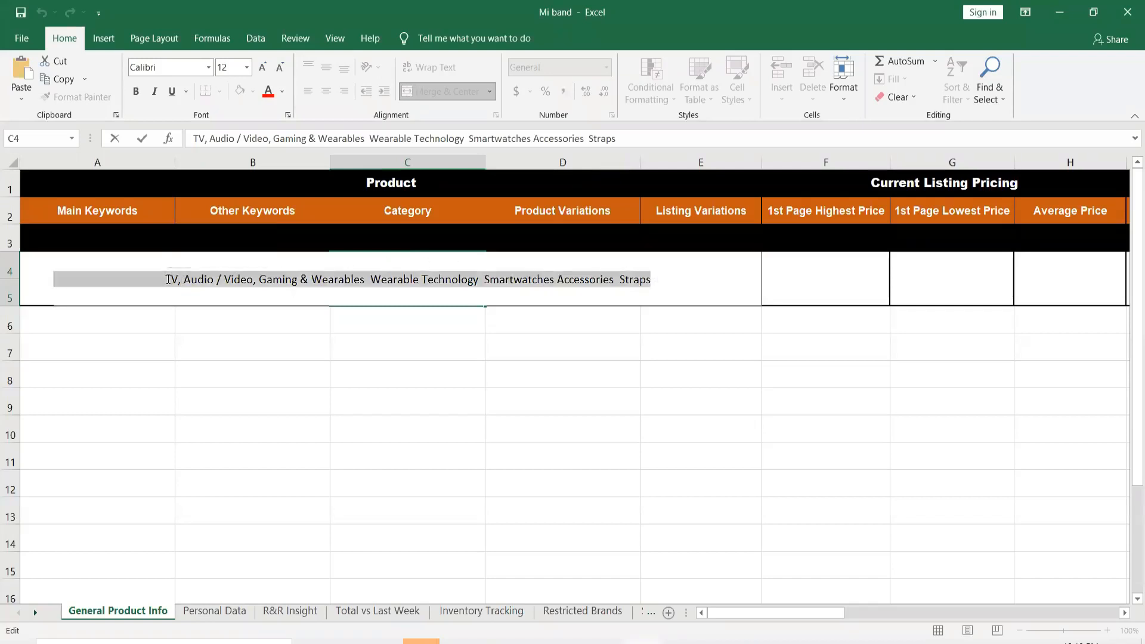
{"action": "key", "text": "ctrl+v"}
{"action": "left_click", "coordinate": [368, 318]}
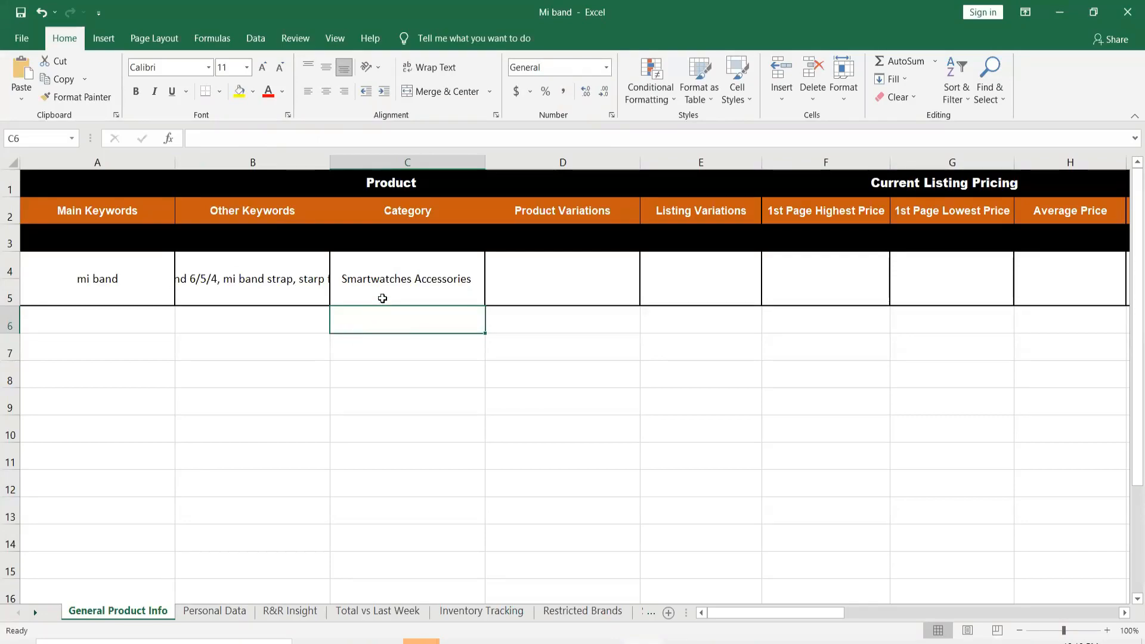
{"action": "key", "text": "alt+Tab"}
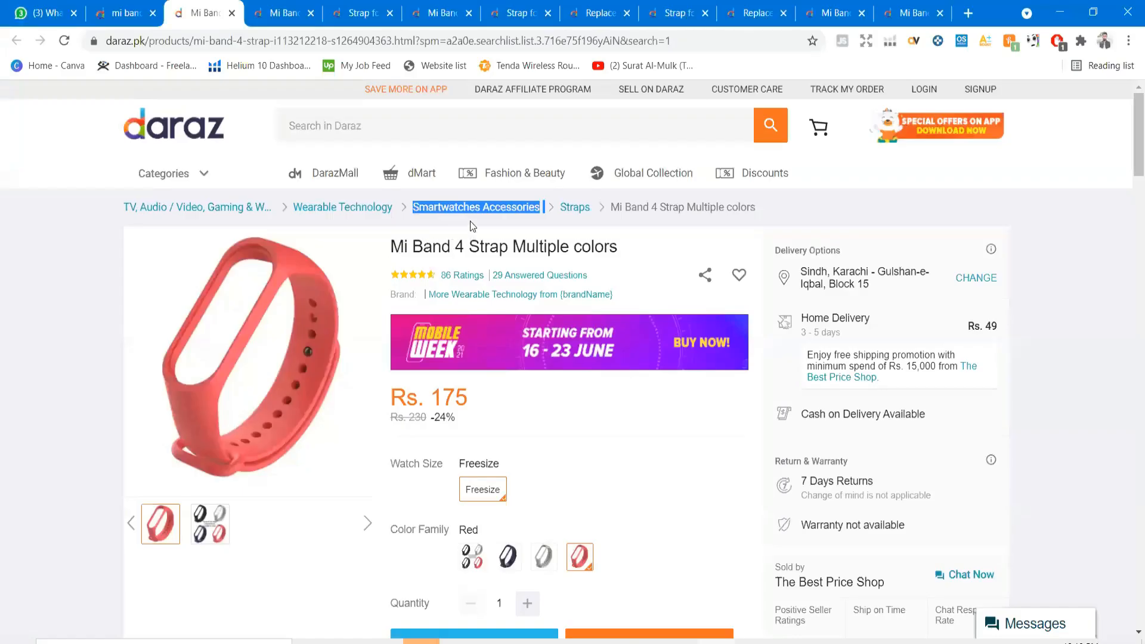
{"action": "left_click", "coordinate": [470, 221]}
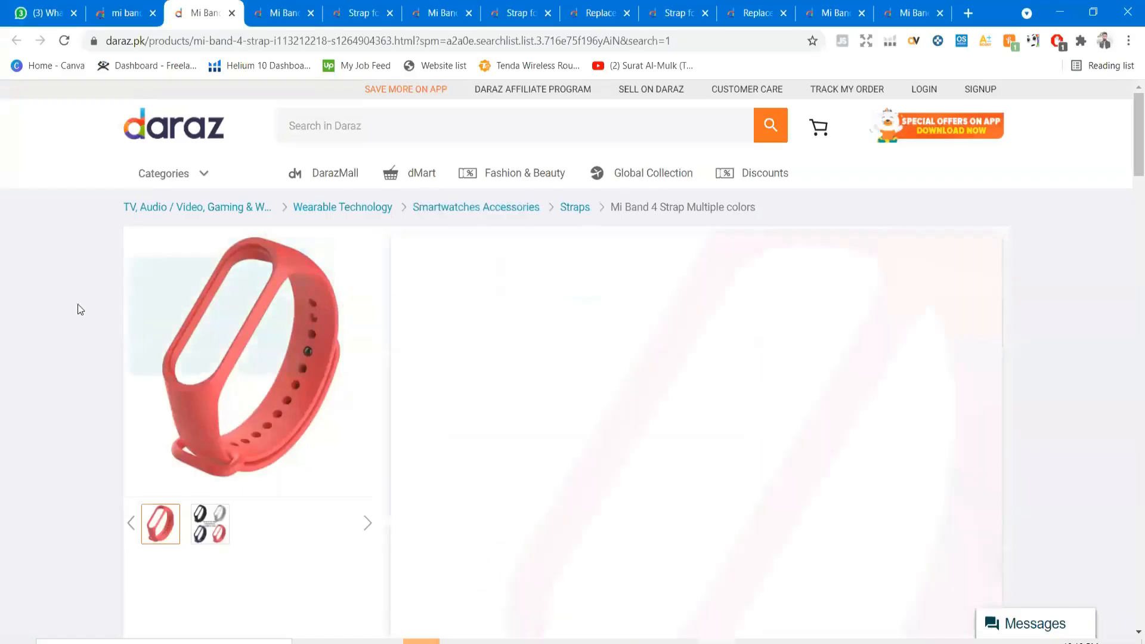
{"action": "key", "text": "alt+Tab"}
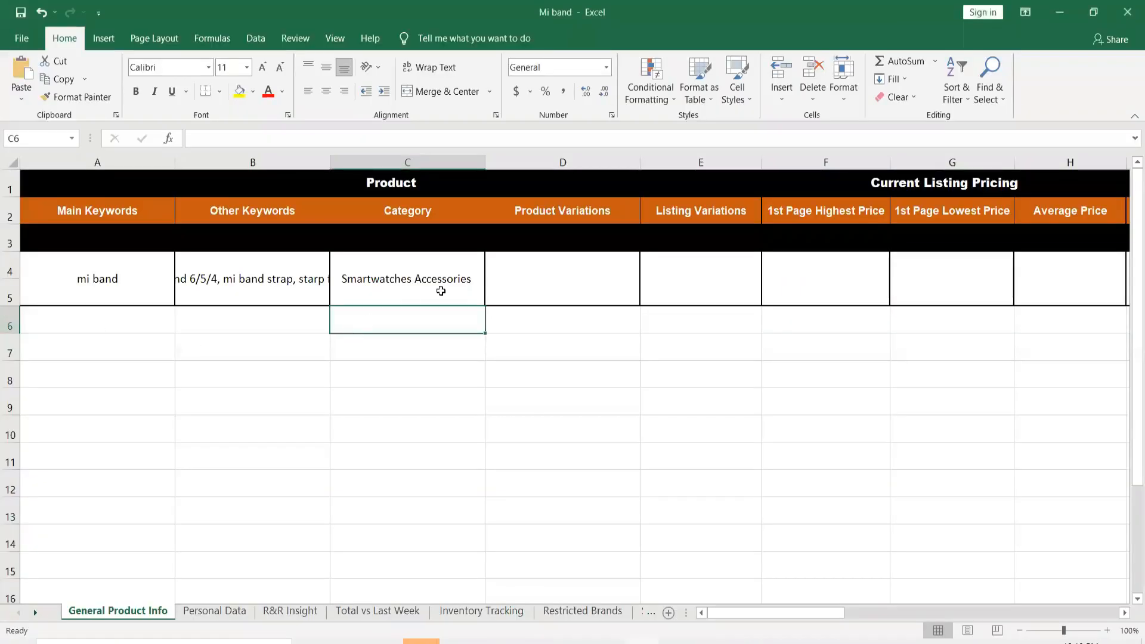
Step: Close the open meeting-recording folder window in File Explorer and return to the Excel sheet
{"action": "left_click", "coordinate": [421, 642]}
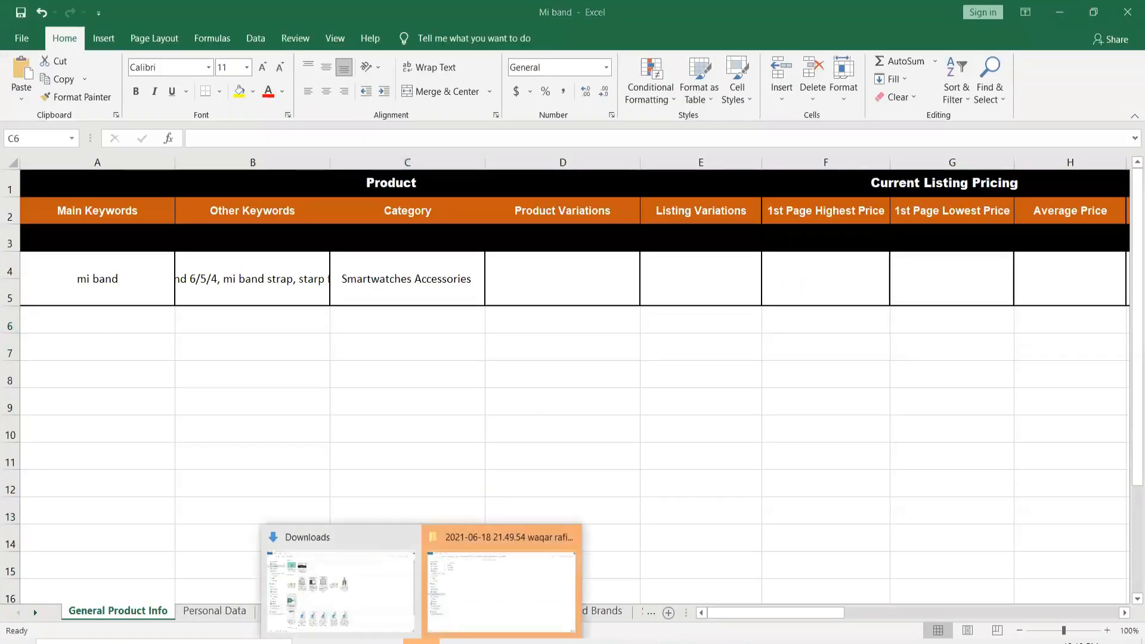
{"action": "left_click", "coordinate": [454, 620]}
{"action": "left_click", "coordinate": [1129, 7]}
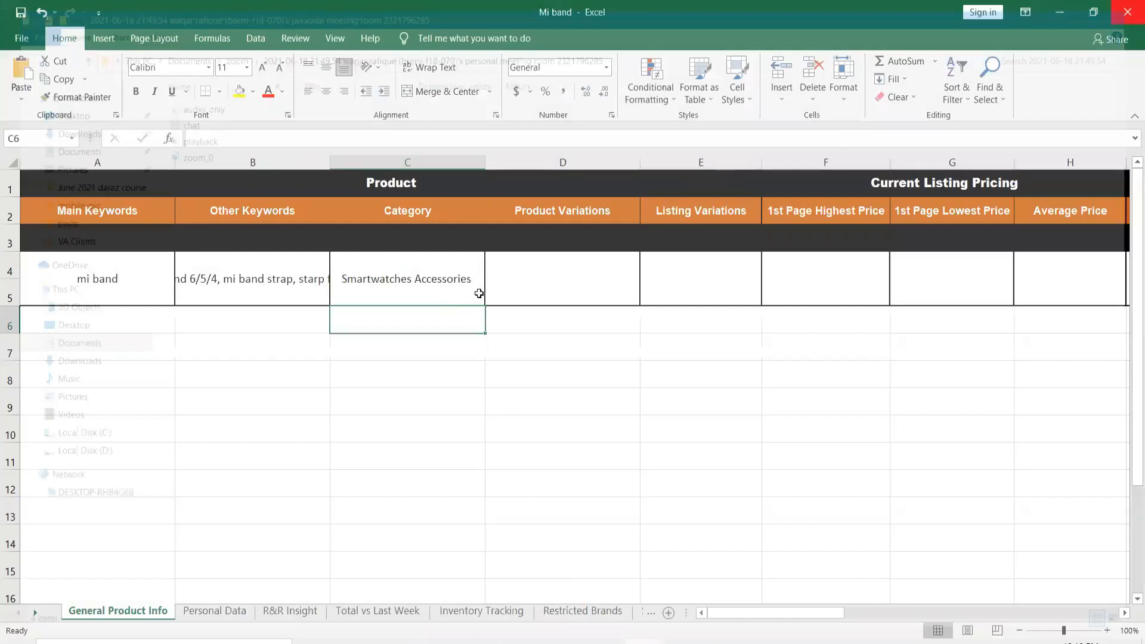
Step: Switch to Daraz and examine the Mi Band 4 Strap listing's size and colour variations, selecting the Blue colour, plus its product details and ratings
{"action": "left_click", "coordinate": [542, 289]}
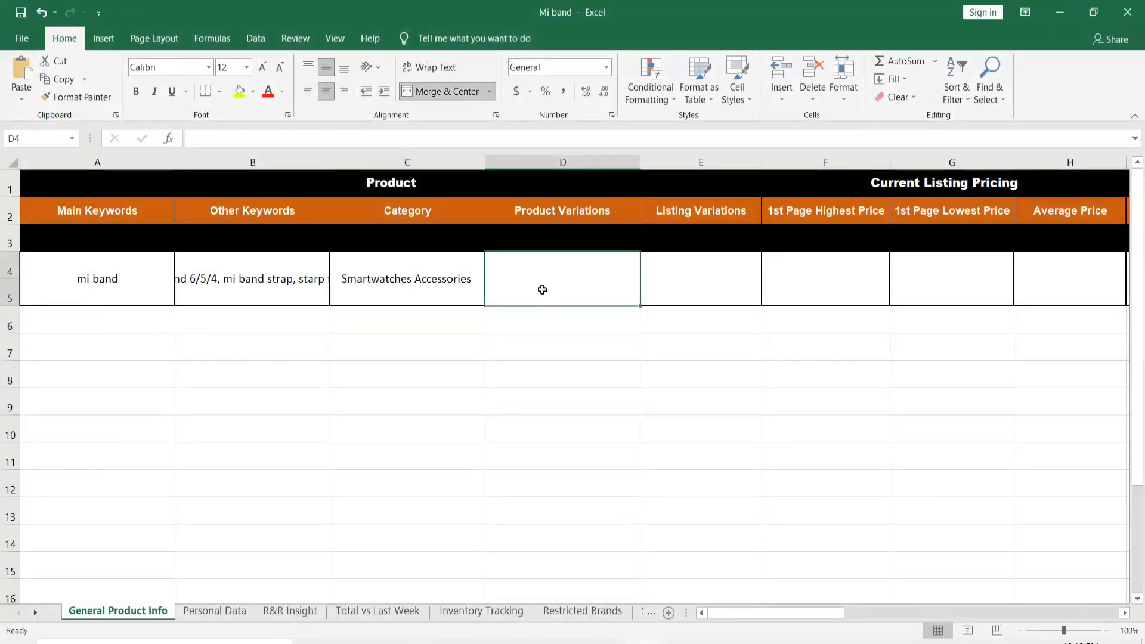
{"action": "key", "text": "alt+Tab"}
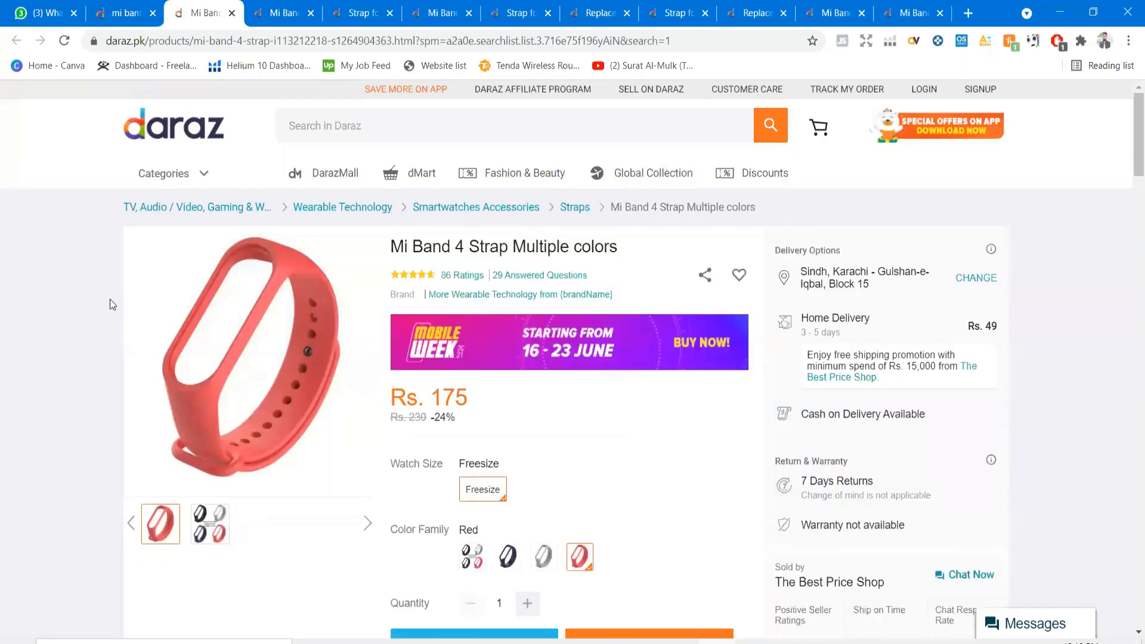
{"action": "key", "text": "alt+Tab"}
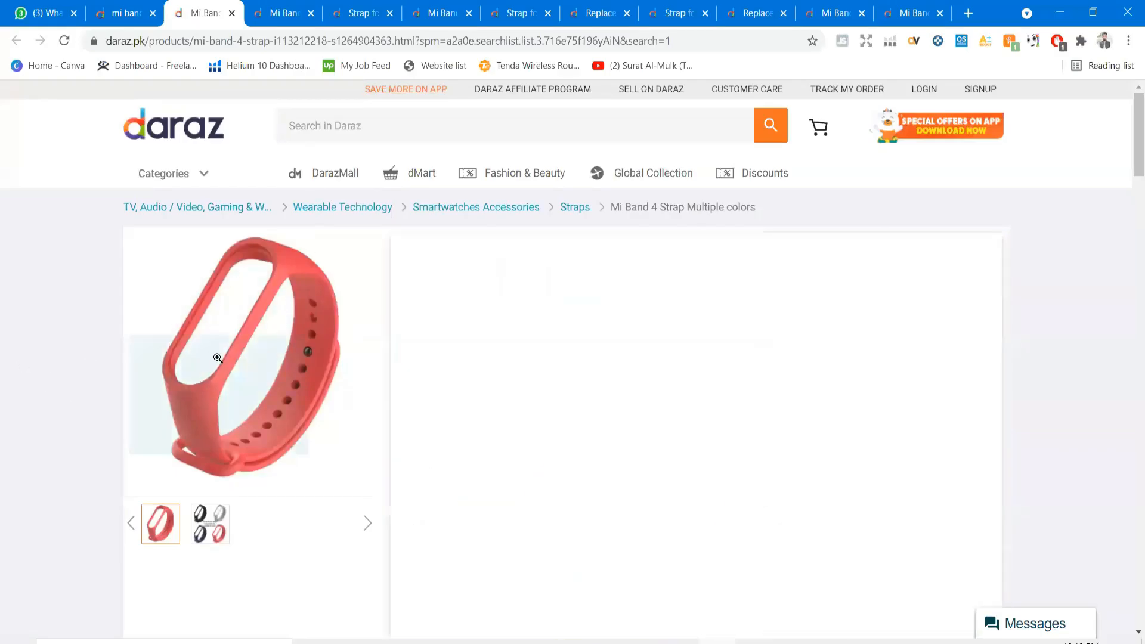
{"action": "scroll", "coordinate": [396, 346], "scroll_direction": "down", "scroll_amount": 4}
{"action": "scroll", "coordinate": [397, 347], "scroll_direction": "up", "scroll_amount": 4}
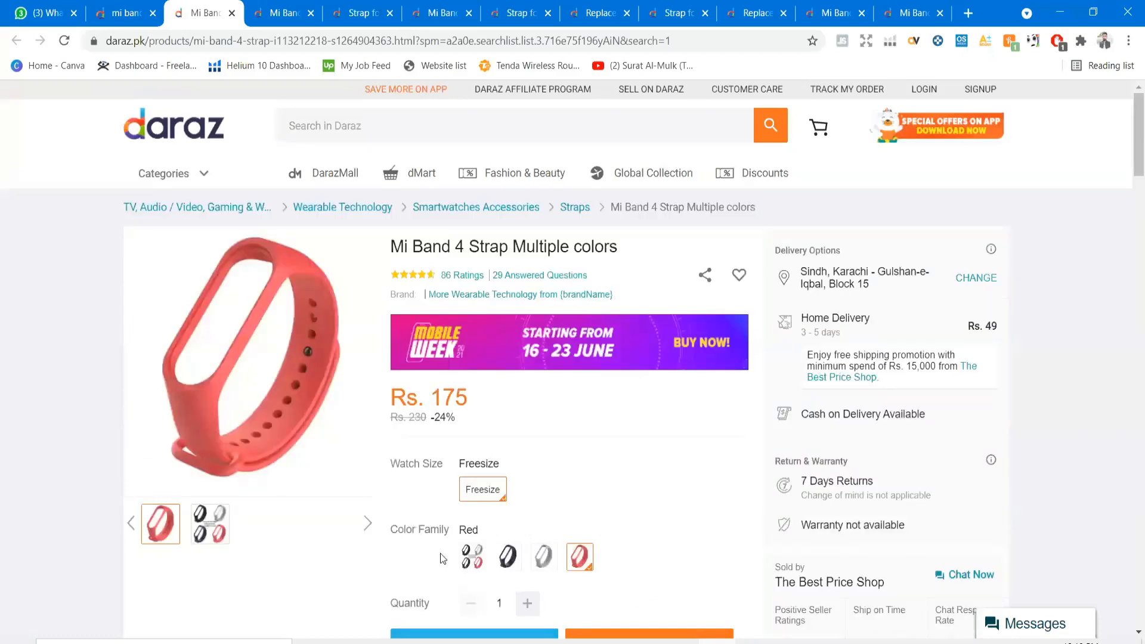
{"action": "left_click", "coordinate": [507, 556]}
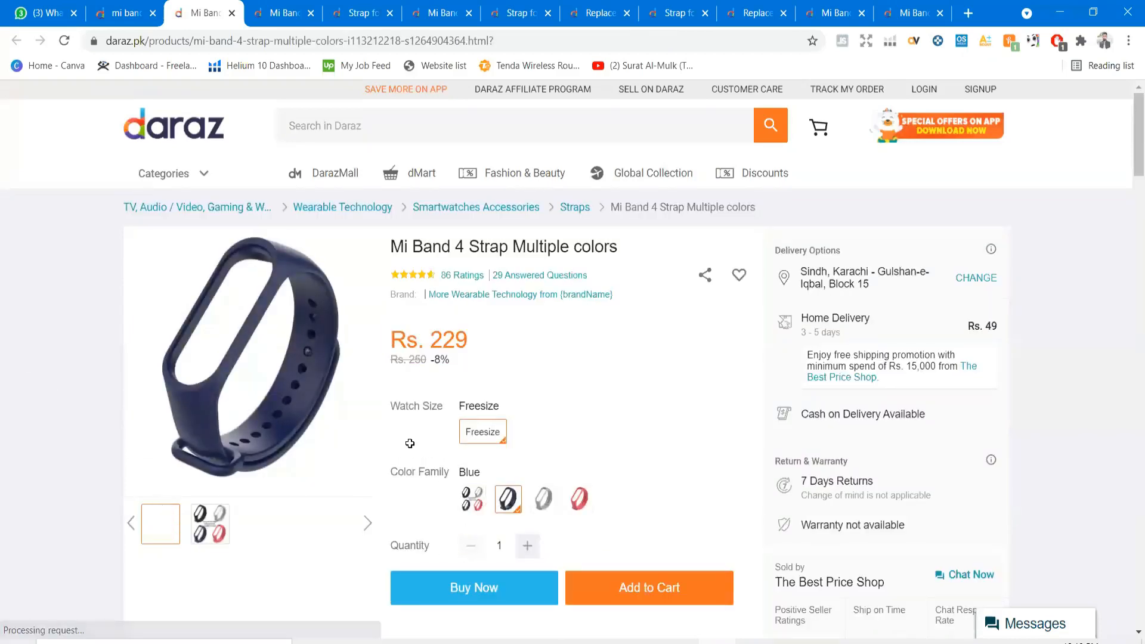
{"action": "key", "text": "alt+Tab"}
{"action": "key", "text": "alt+Tab"}
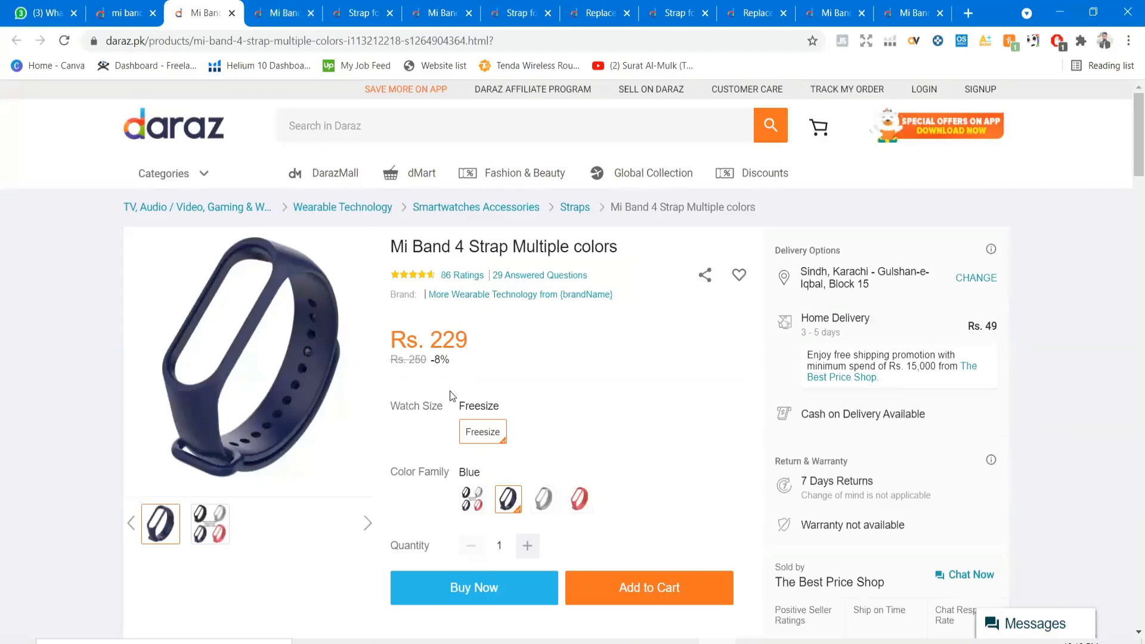
{"action": "scroll", "coordinate": [475, 403], "scroll_direction": "down", "scroll_amount": 8}
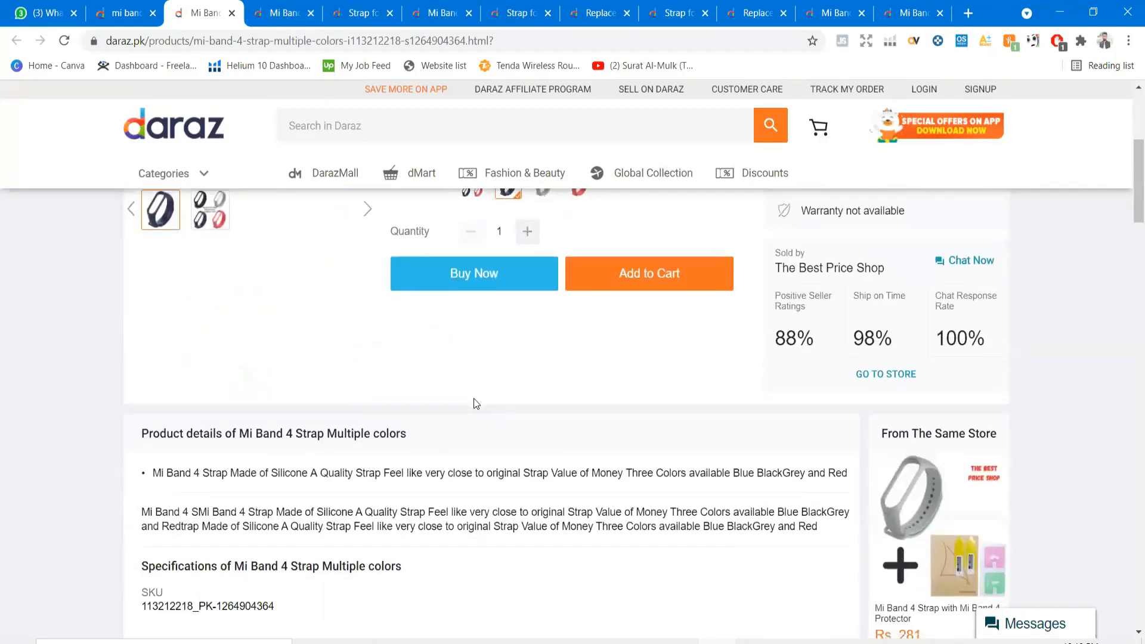
{"action": "scroll", "coordinate": [469, 397], "scroll_direction": "down", "scroll_amount": 2}
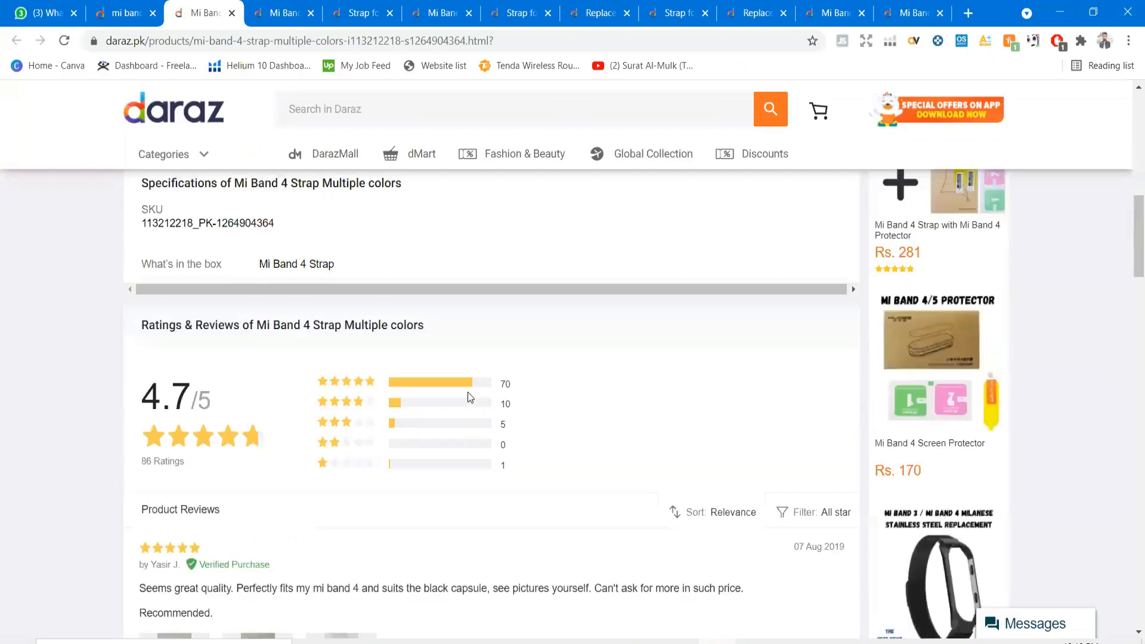
Step: Enter "colour, 2 size mi band 5/6," in the Product Variations cell D4 in Excel and save the workbook
{"action": "key", "text": "alt+Tab"}
{"action": "left_click", "coordinate": [499, 287]}
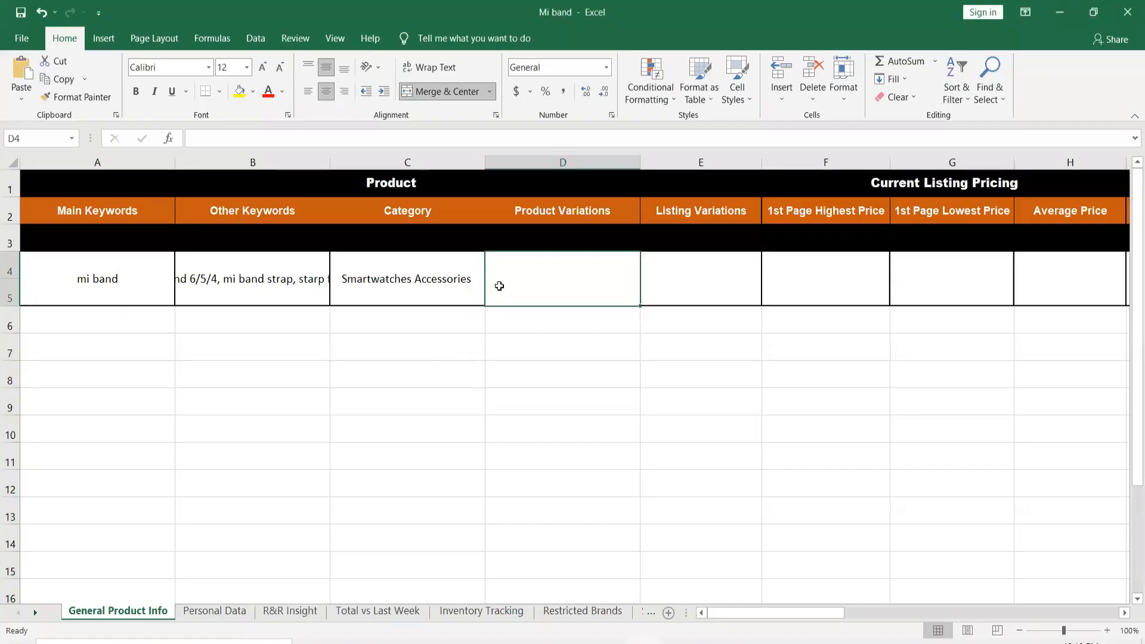
{"action": "type", "text": "colou"}
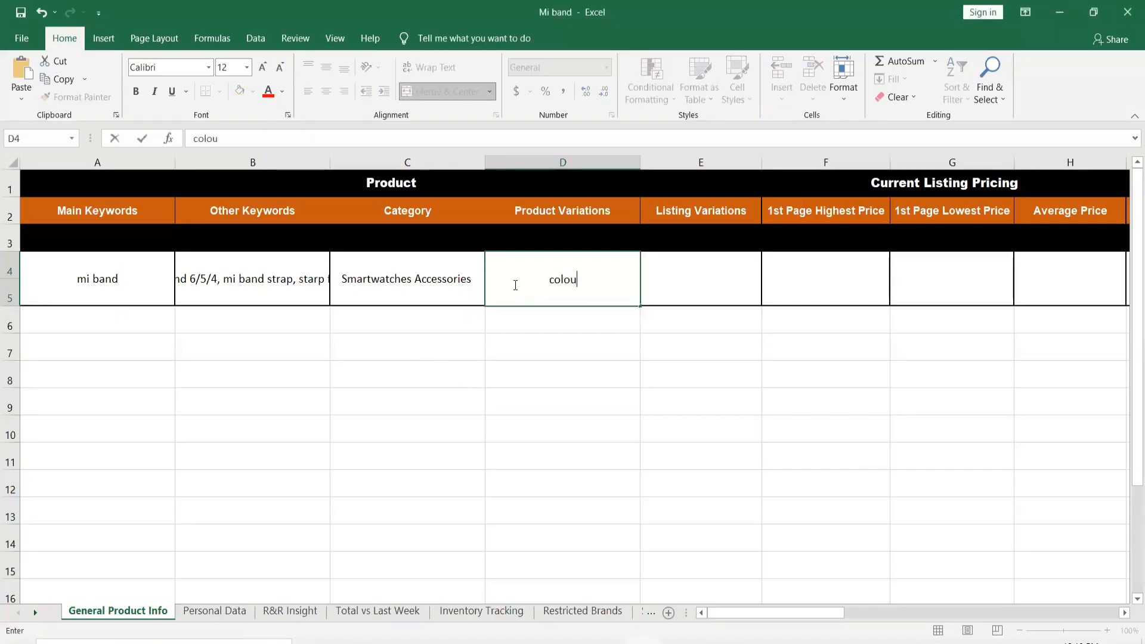
{"action": "type", "text": "r, 2 size"}
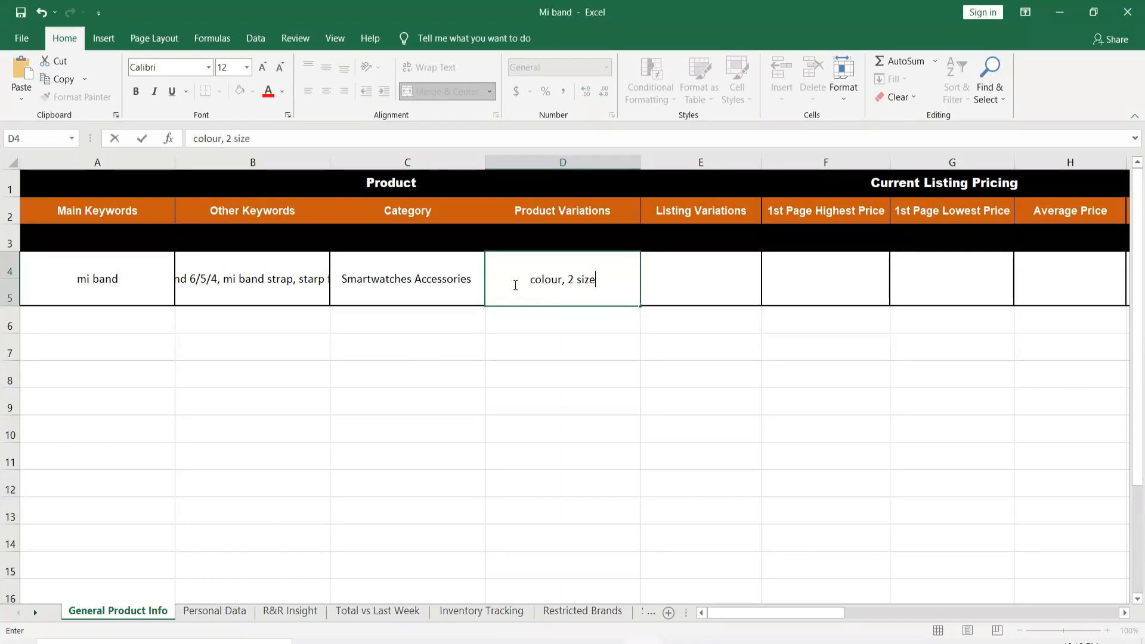
{"action": "type", "text": " mi  band 5/6"}
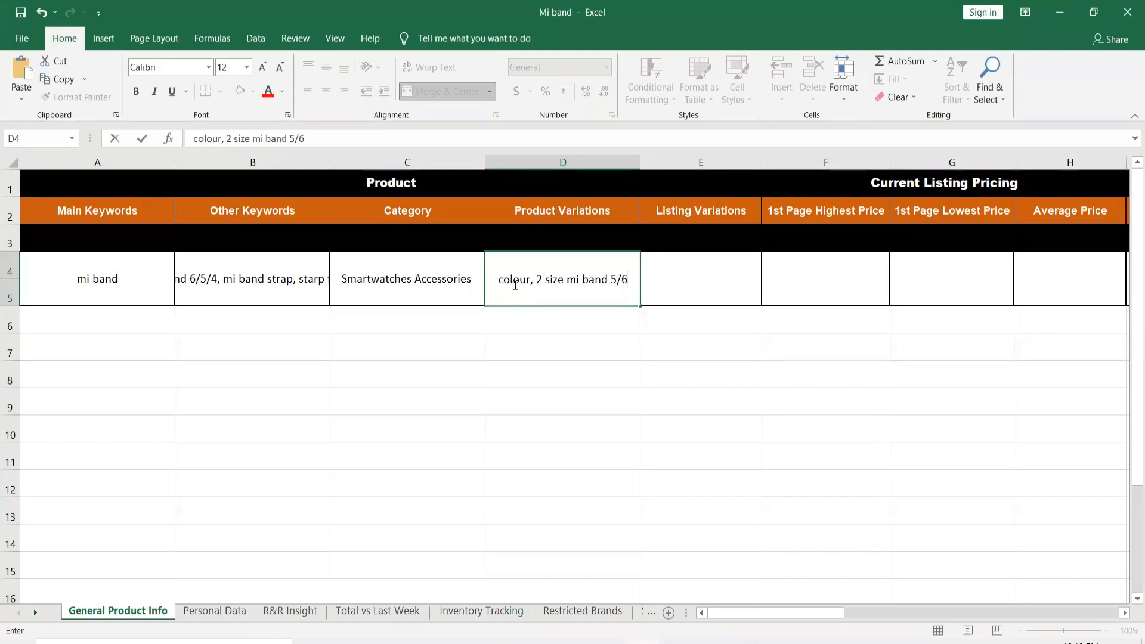
{"action": "type", "text": ","}
{"action": "key", "text": "ctrl+s"}
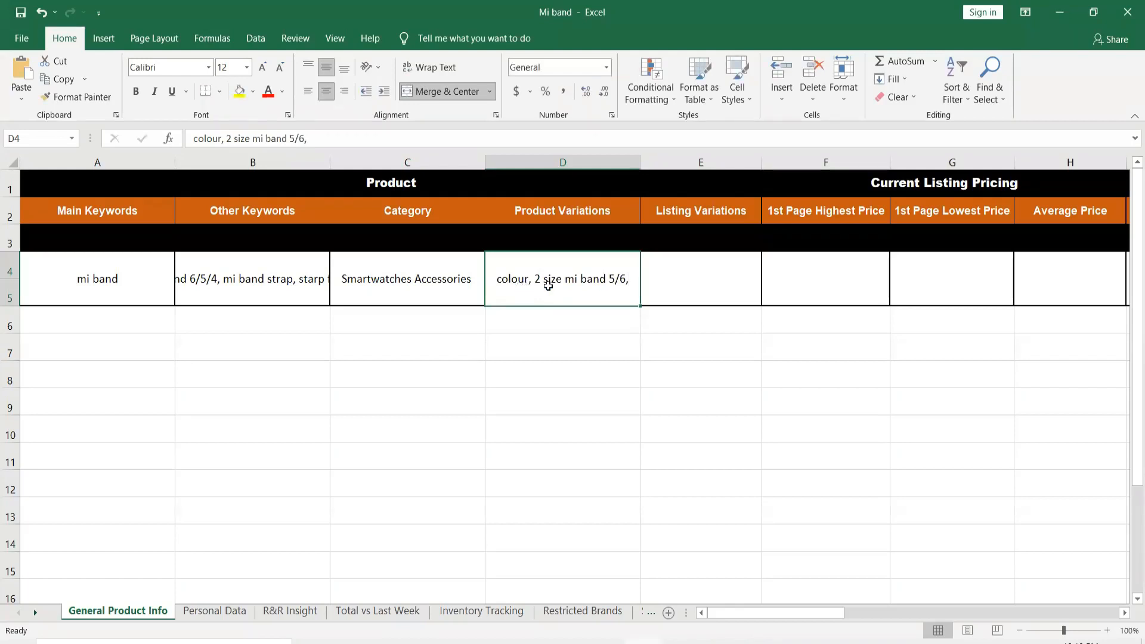
Step: Switch to Daraz and examine the straps, titles and prices in the "mi band" search results
{"action": "key", "text": "alt+Tab"}
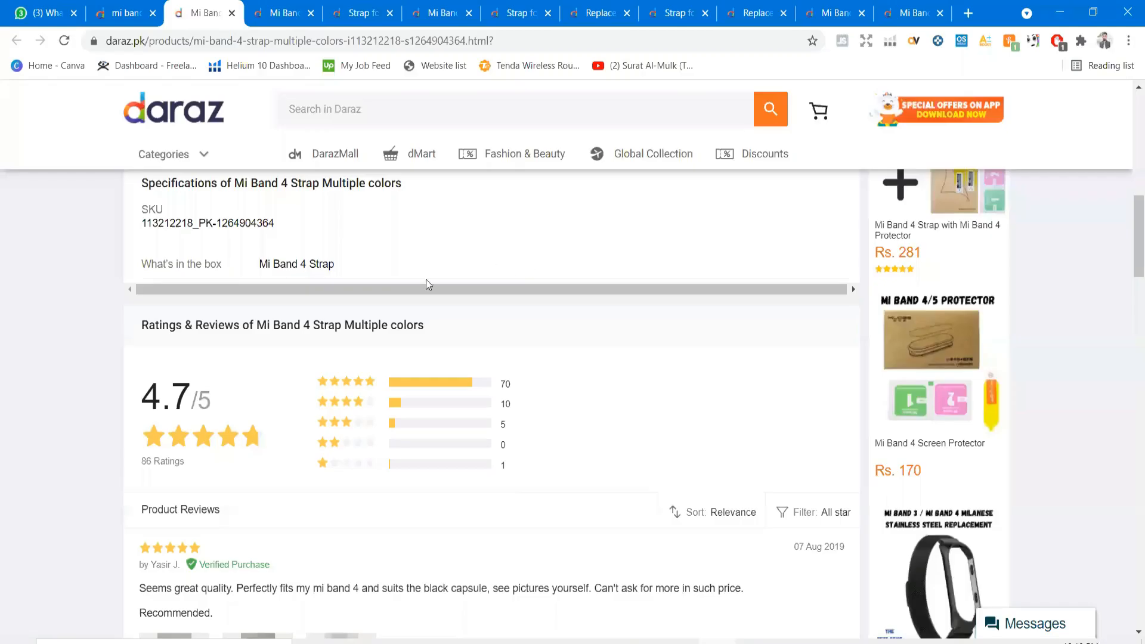
{"action": "scroll", "coordinate": [423, 291], "scroll_direction": "up", "scroll_amount": 10}
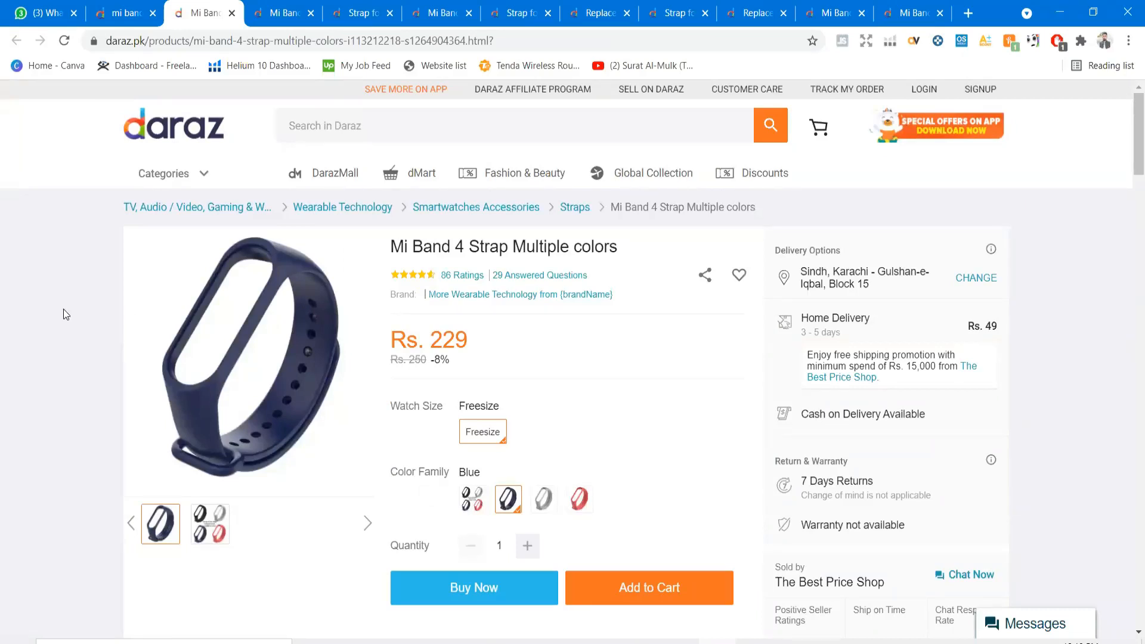
{"action": "left_click", "coordinate": [126, 13]}
{"action": "left_click", "coordinate": [267, 272]}
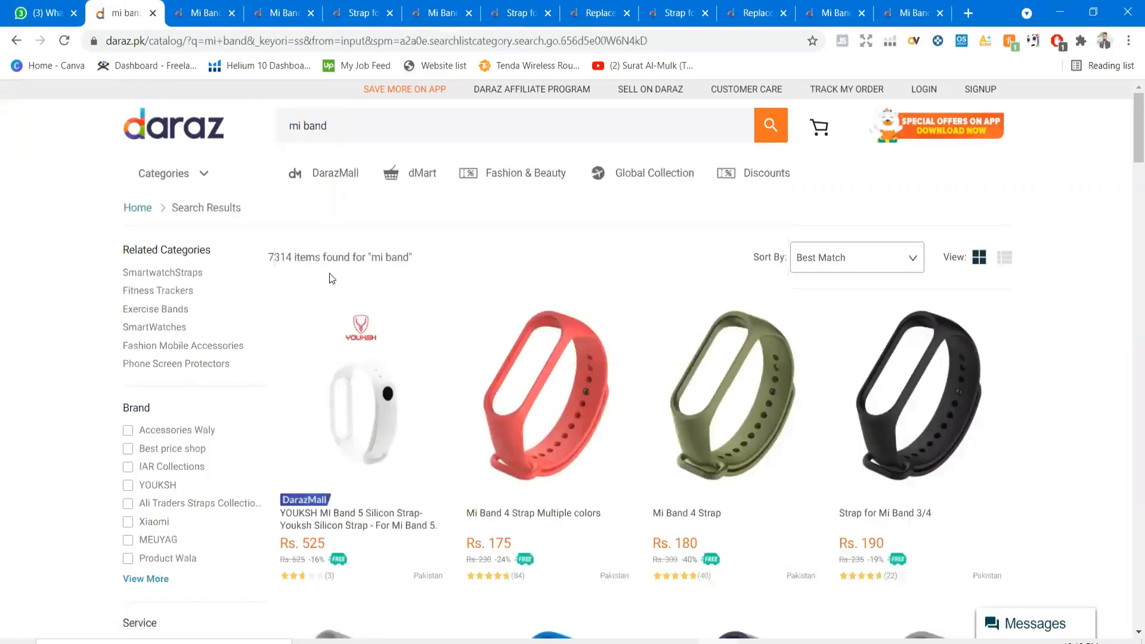
{"action": "scroll", "coordinate": [466, 370], "scroll_direction": "down", "scroll_amount": 1}
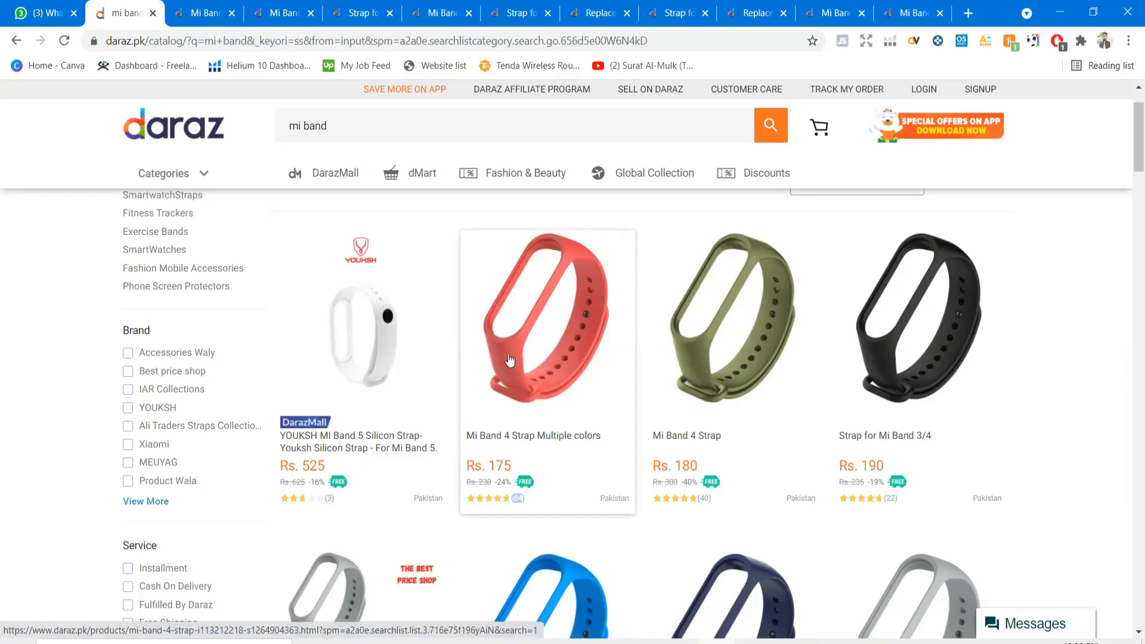
{"action": "scroll", "coordinate": [508, 358], "scroll_direction": "down", "scroll_amount": 4}
{"action": "scroll", "coordinate": [509, 373], "scroll_direction": "down", "scroll_amount": 3}
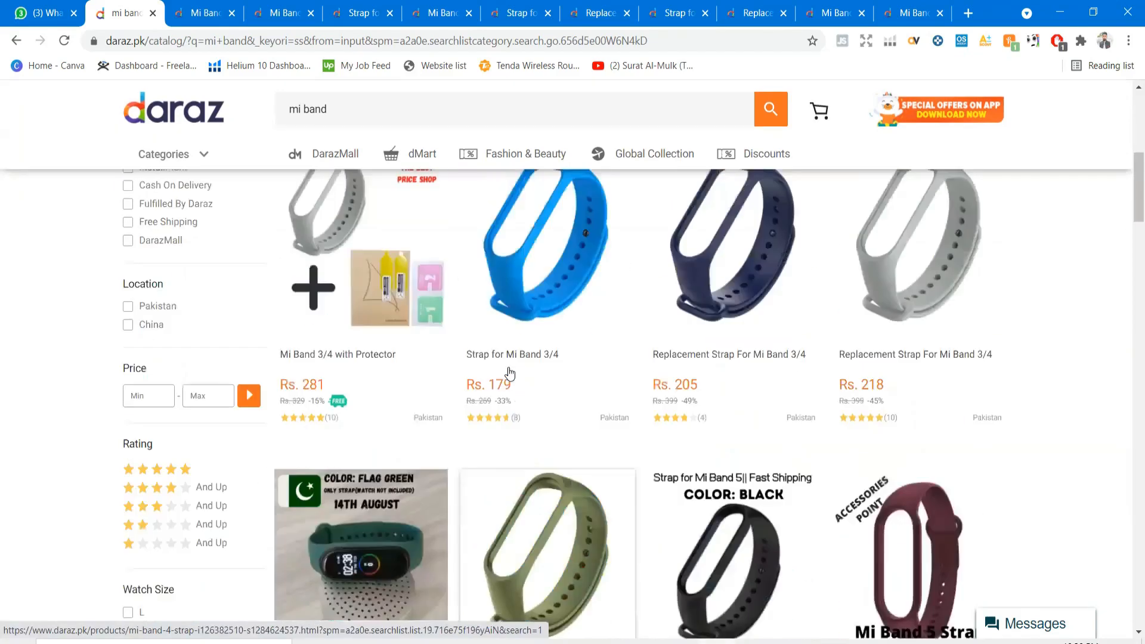
{"action": "scroll", "coordinate": [509, 375], "scroll_direction": "up", "scroll_amount": 8}
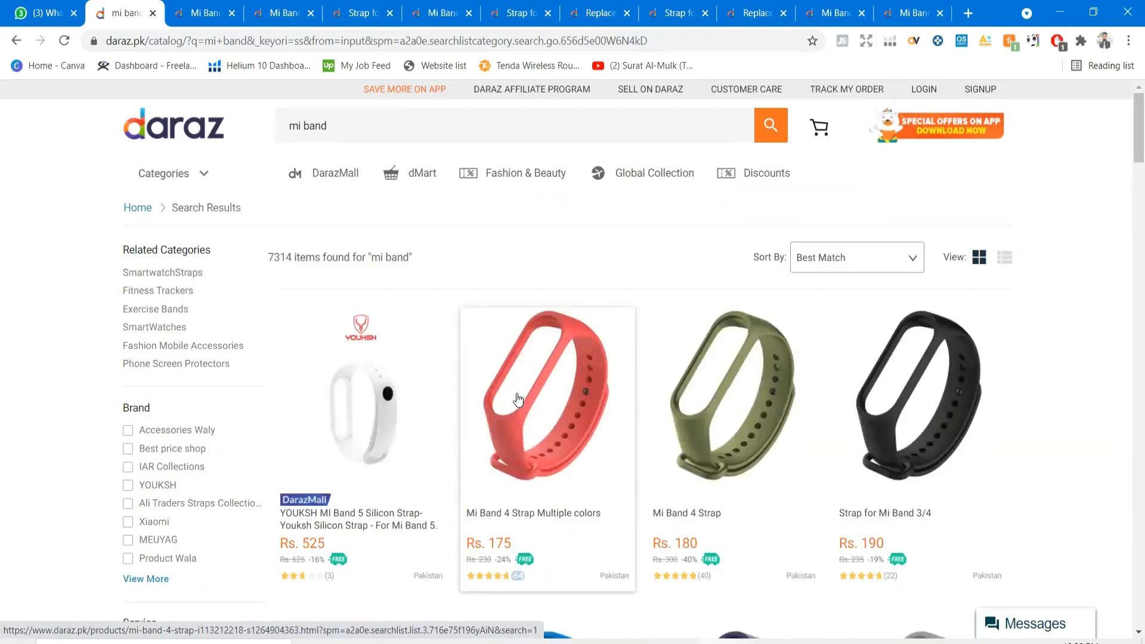
{"action": "scroll", "coordinate": [517, 394], "scroll_direction": "down", "scroll_amount": 7}
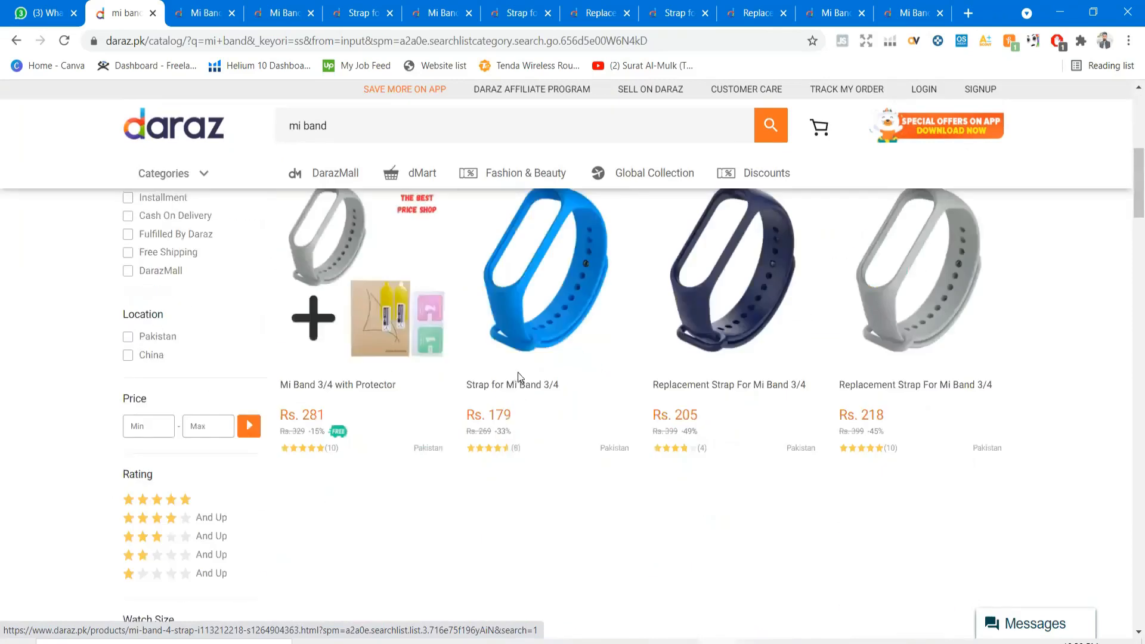
{"action": "scroll", "coordinate": [517, 370], "scroll_direction": "down", "scroll_amount": 9}
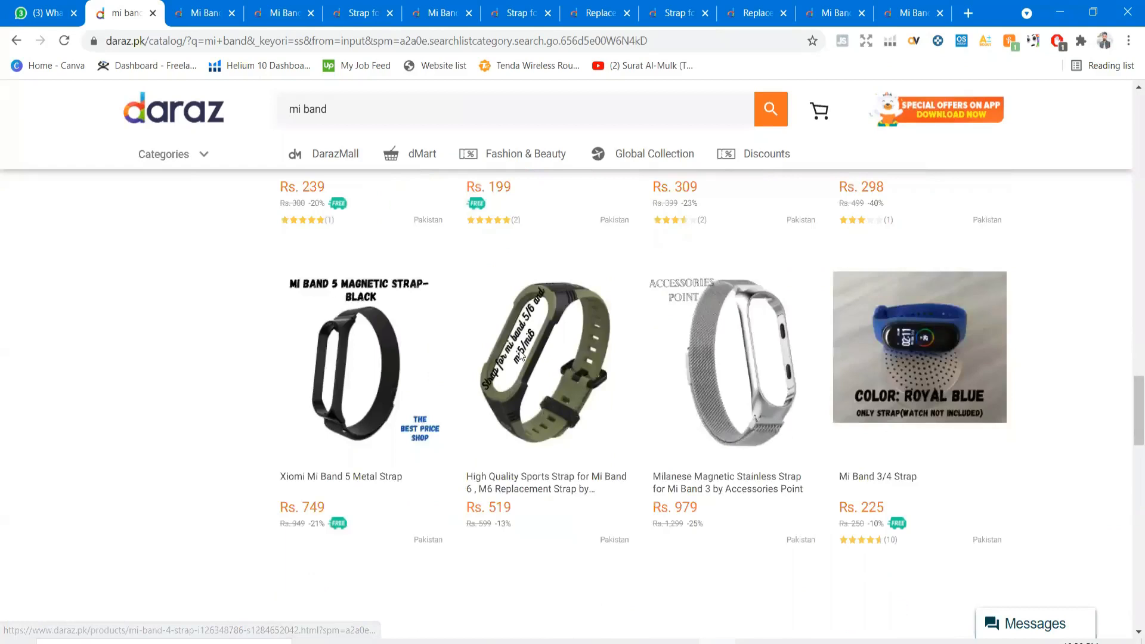
Step: Examine the Mi Band 4 Strap Multiple colors listing's Black option and product images, and compare it with the "mi band" search results
{"action": "left_click", "coordinate": [203, 12]}
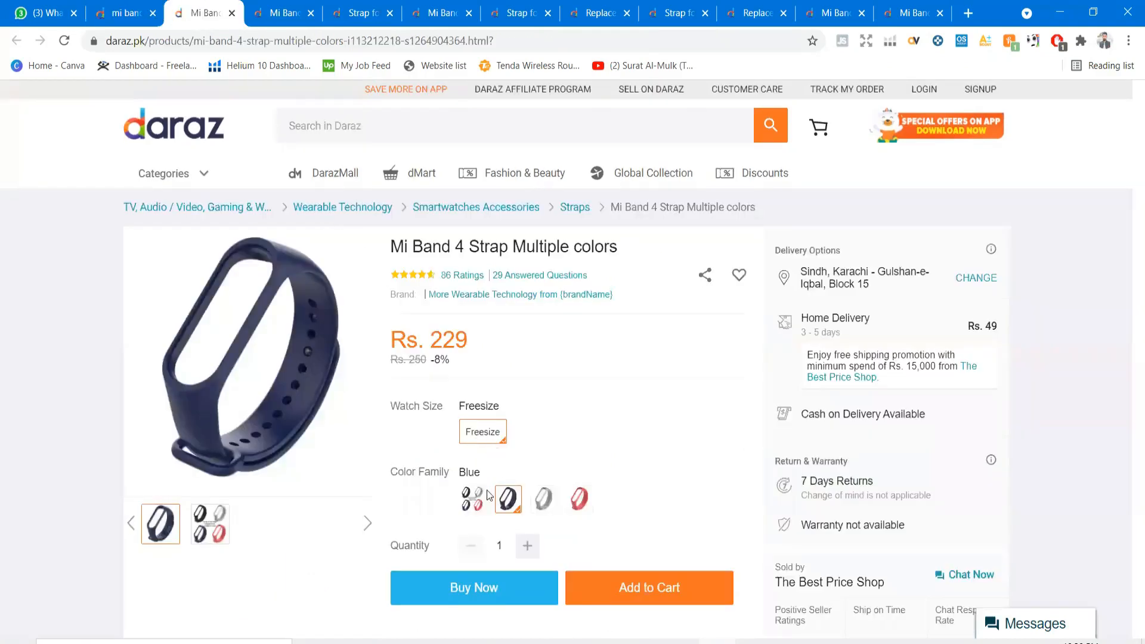
{"action": "left_click", "coordinate": [473, 498]}
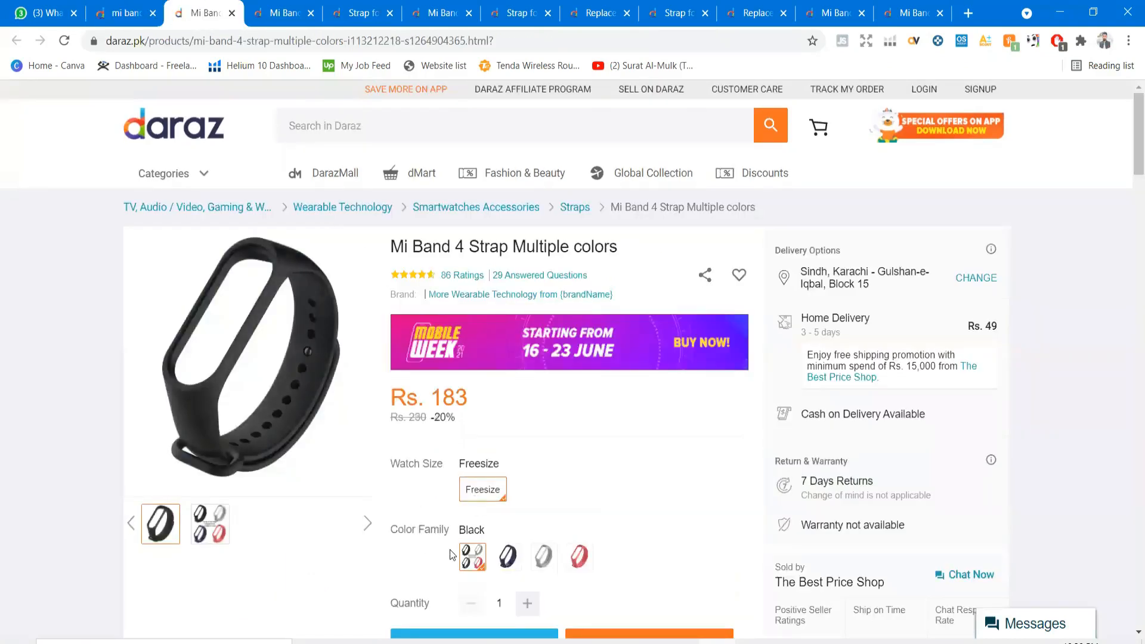
{"action": "left_click", "coordinate": [222, 532]}
{"action": "mouse_move", "coordinate": [233, 361]}
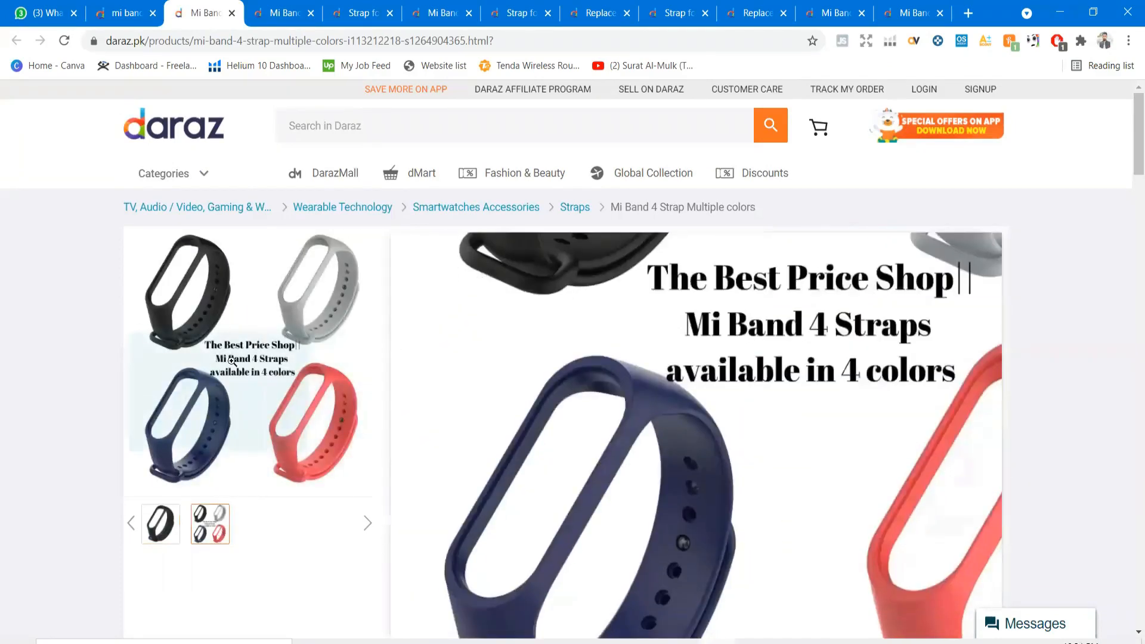
{"action": "left_click", "coordinate": [159, 512]}
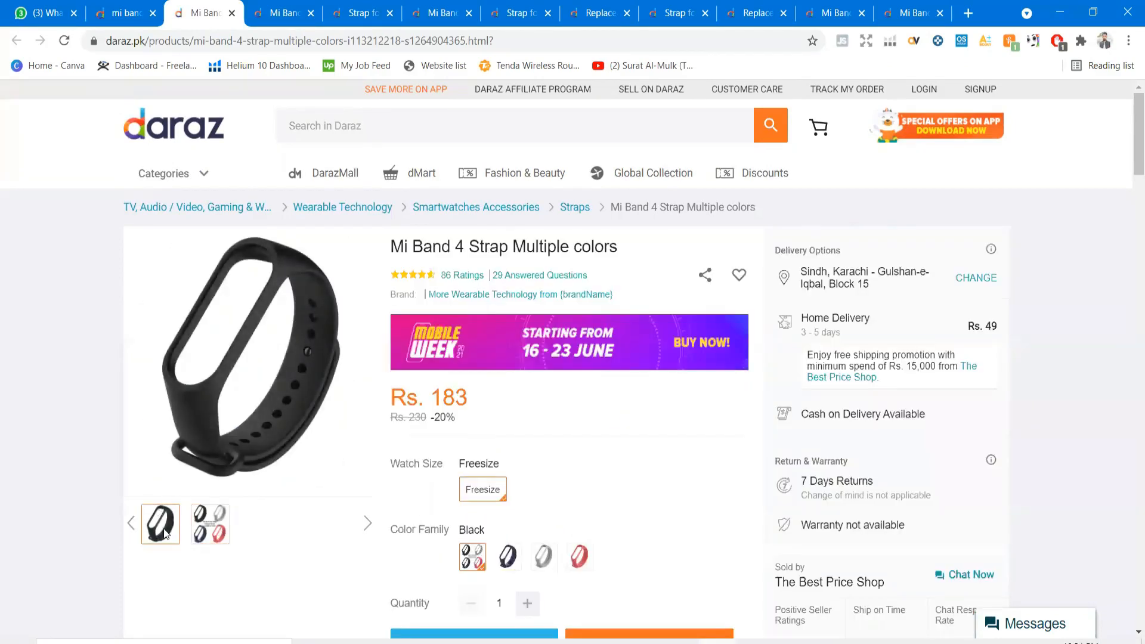
{"action": "left_click", "coordinate": [214, 516]}
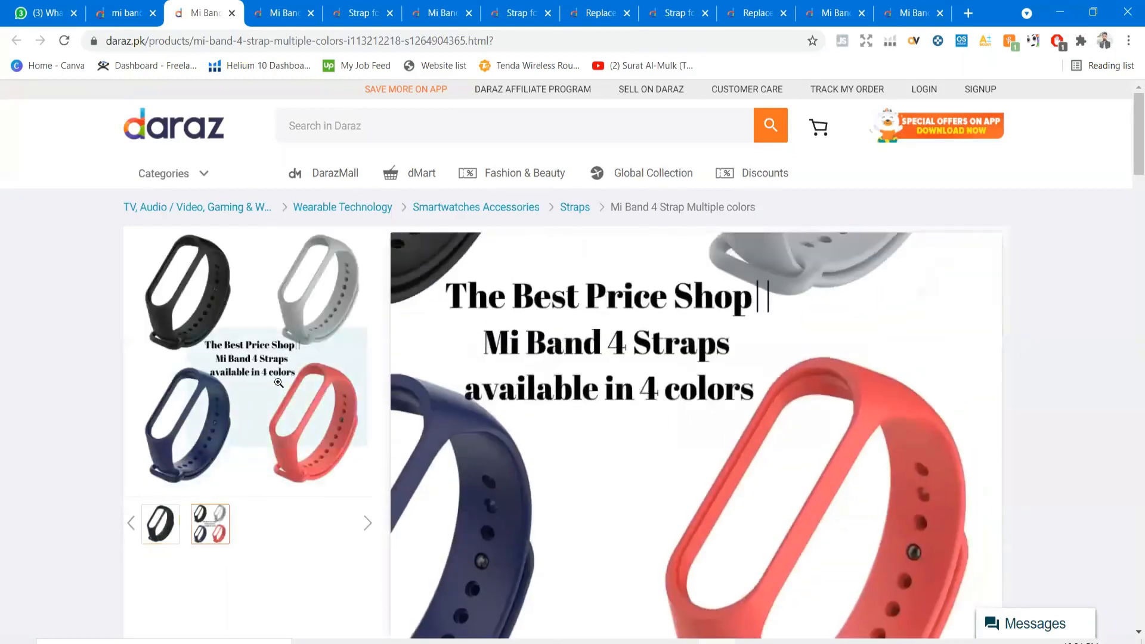
{"action": "mouse_move", "coordinate": [206, 367]}
{"action": "left_click", "coordinate": [116, 9]}
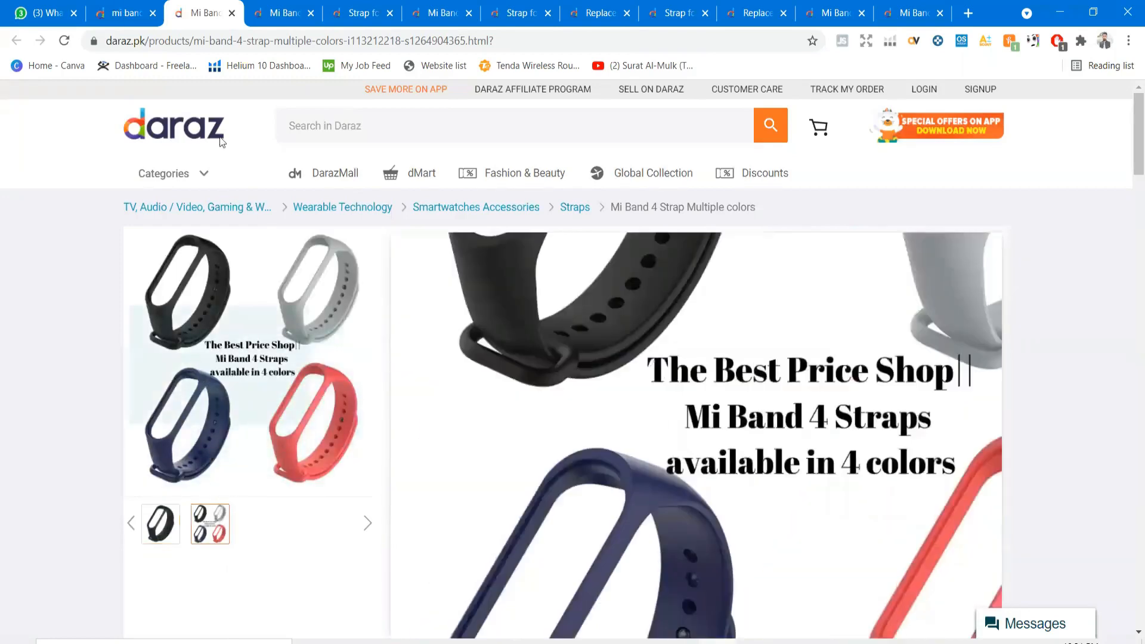
{"action": "scroll", "coordinate": [487, 306], "scroll_direction": "up", "scroll_amount": 10}
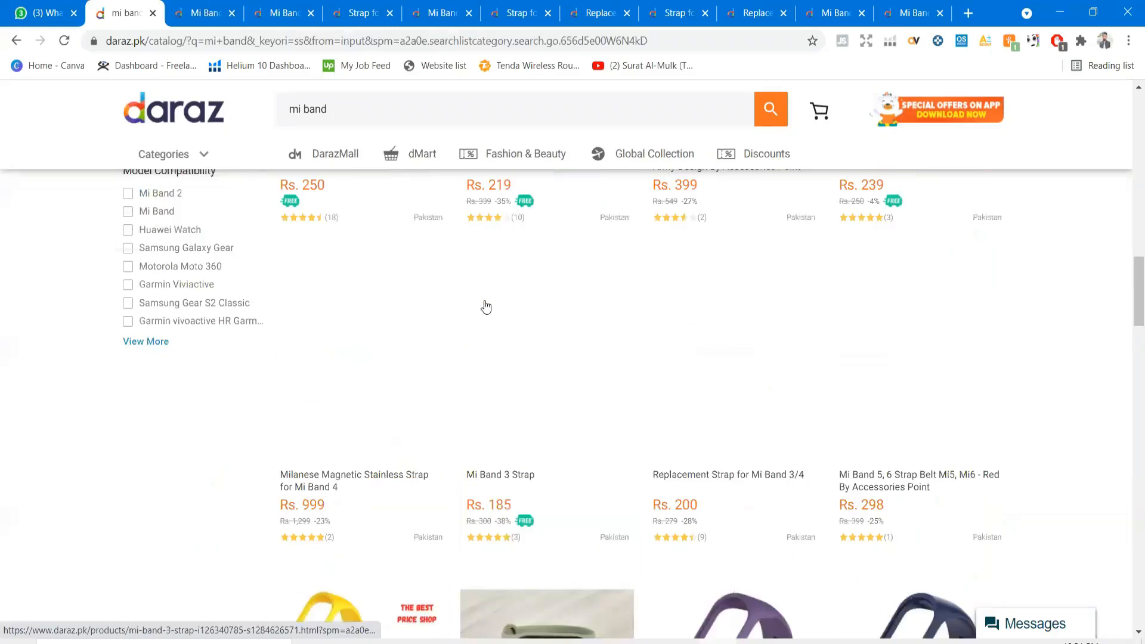
{"action": "scroll", "coordinate": [485, 305], "scroll_direction": "up", "scroll_amount": 5}
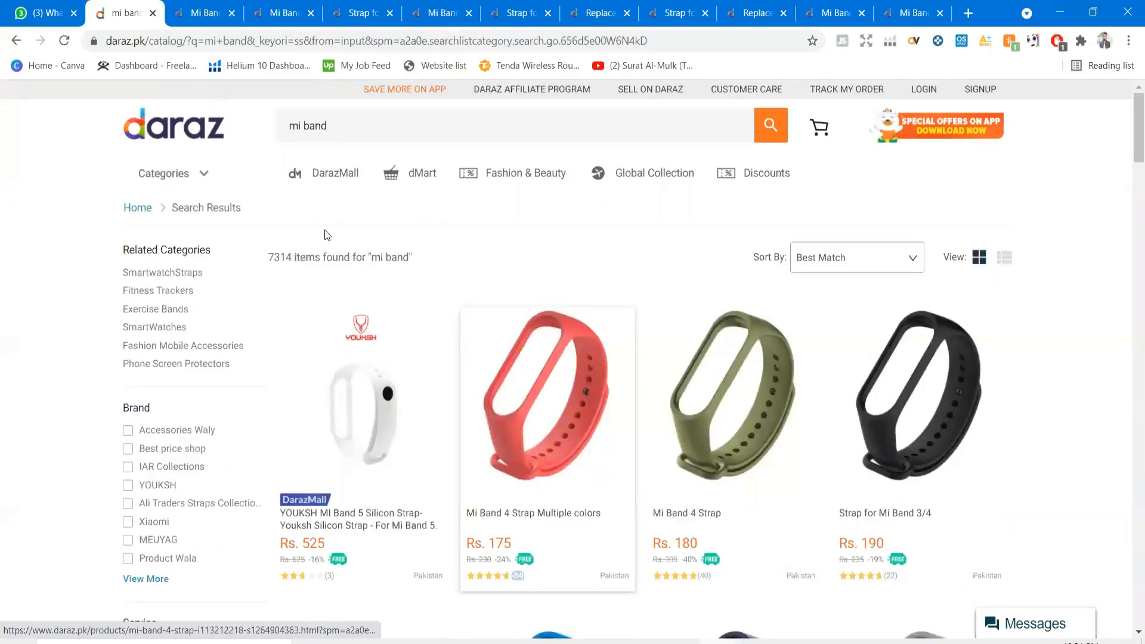
{"action": "key", "text": "ctrl+Tab"}
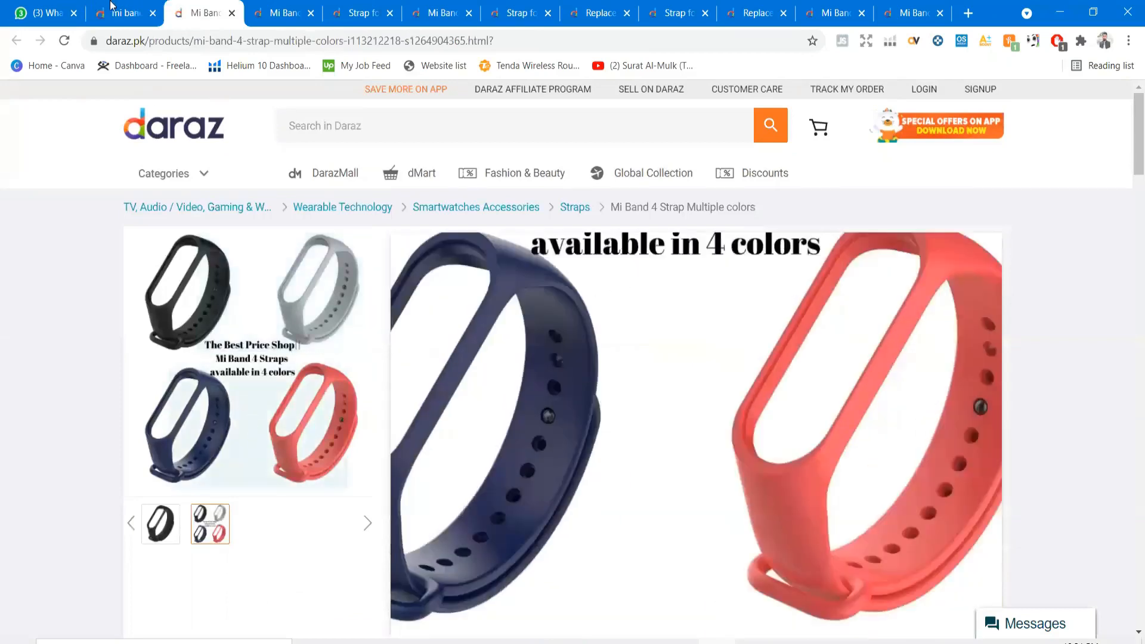
{"action": "key", "text": "ctrl+shift+Tab"}
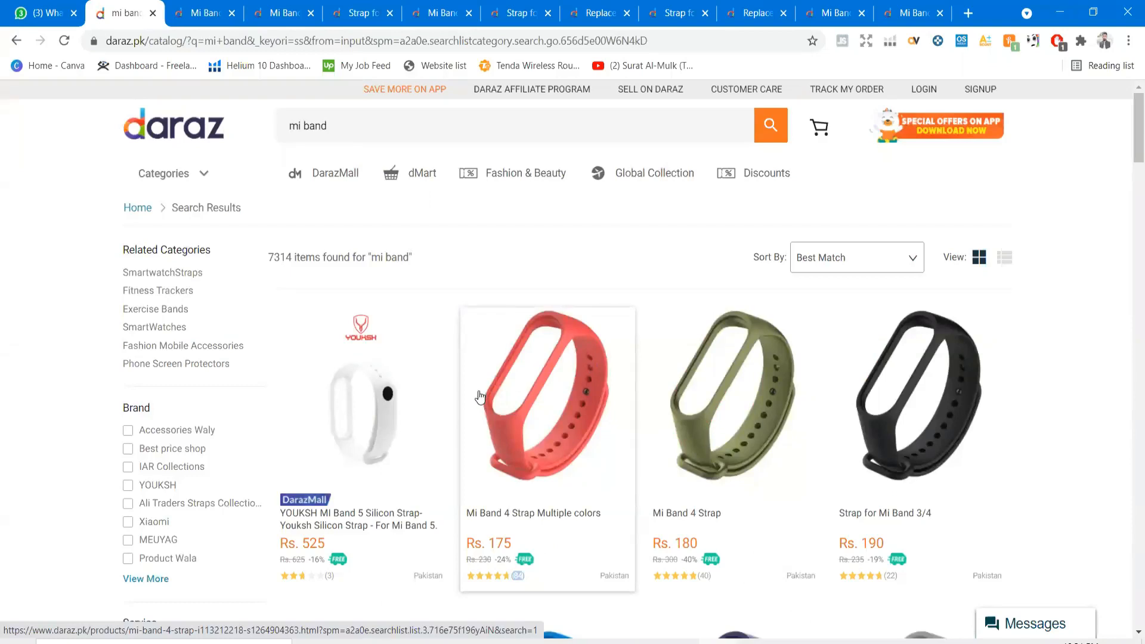
Step: Switch to Excel and replace the Product Variations entry in D4 with "5/6 and rest are same"
{"action": "key", "text": "alt+Tab"}
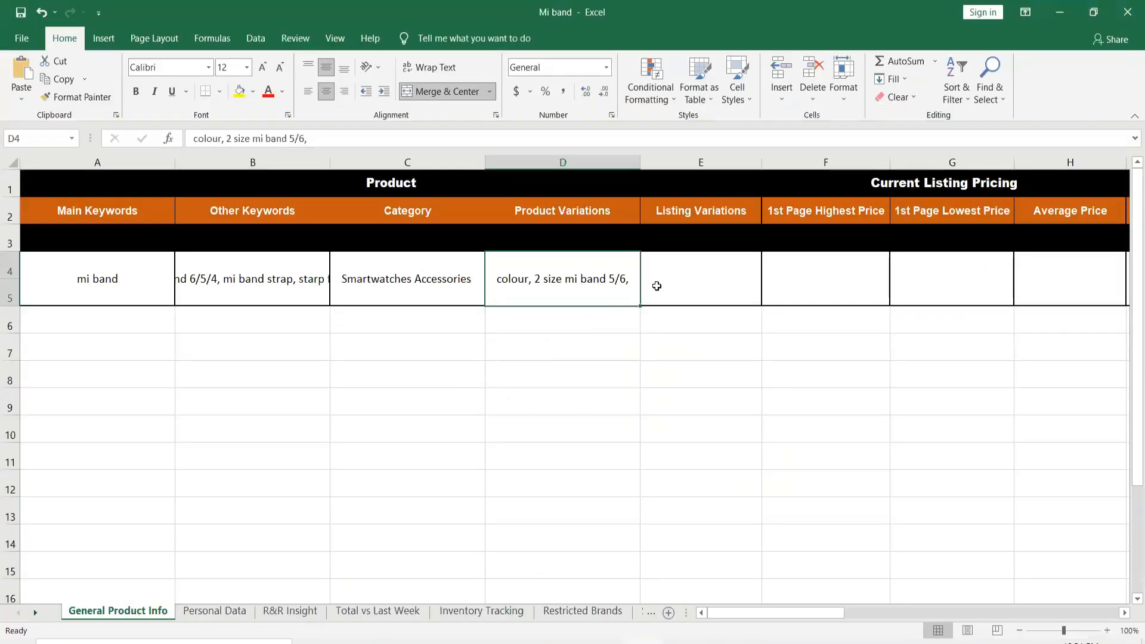
{"action": "double_click", "coordinate": [677, 272]}
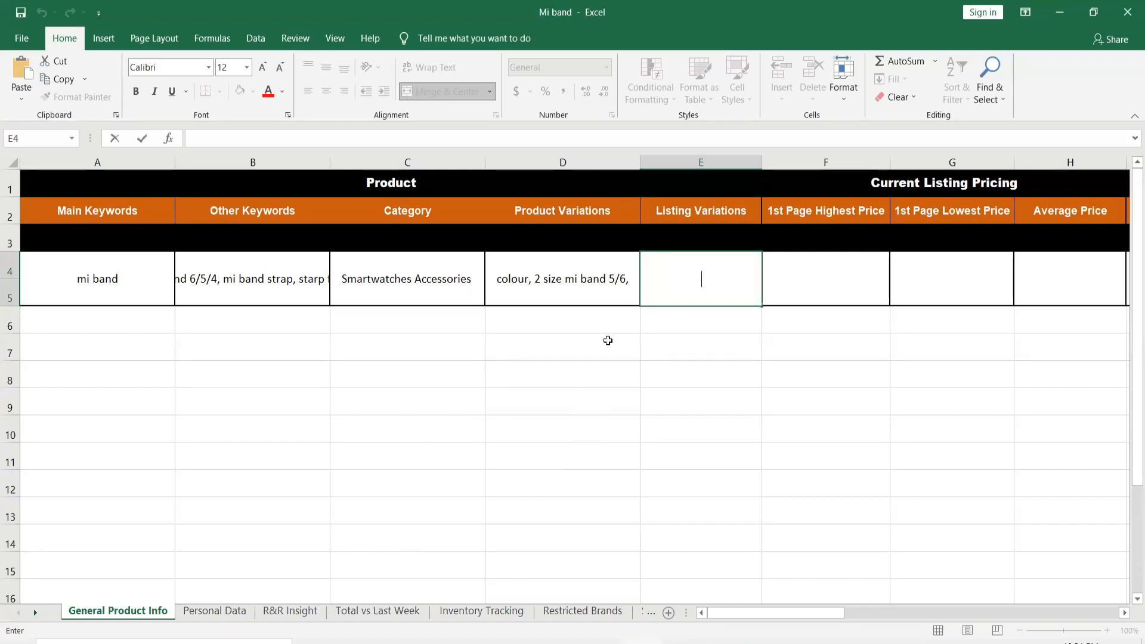
{"action": "double_click", "coordinate": [580, 279]}
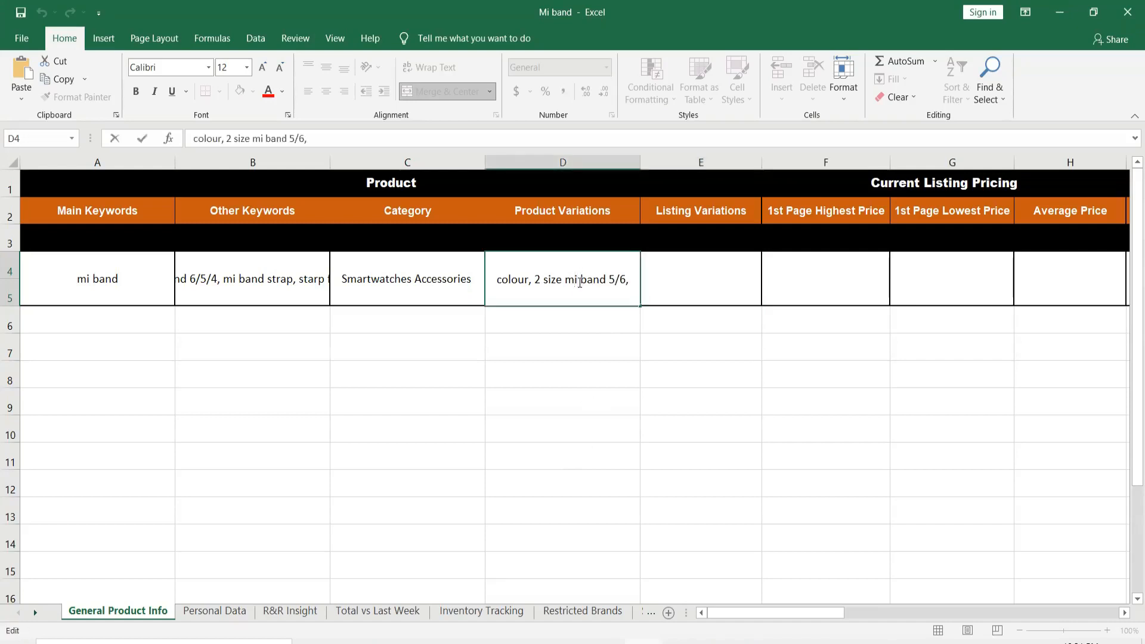
{"action": "key", "text": "shift+End"}
{"action": "key", "text": "Delete"}
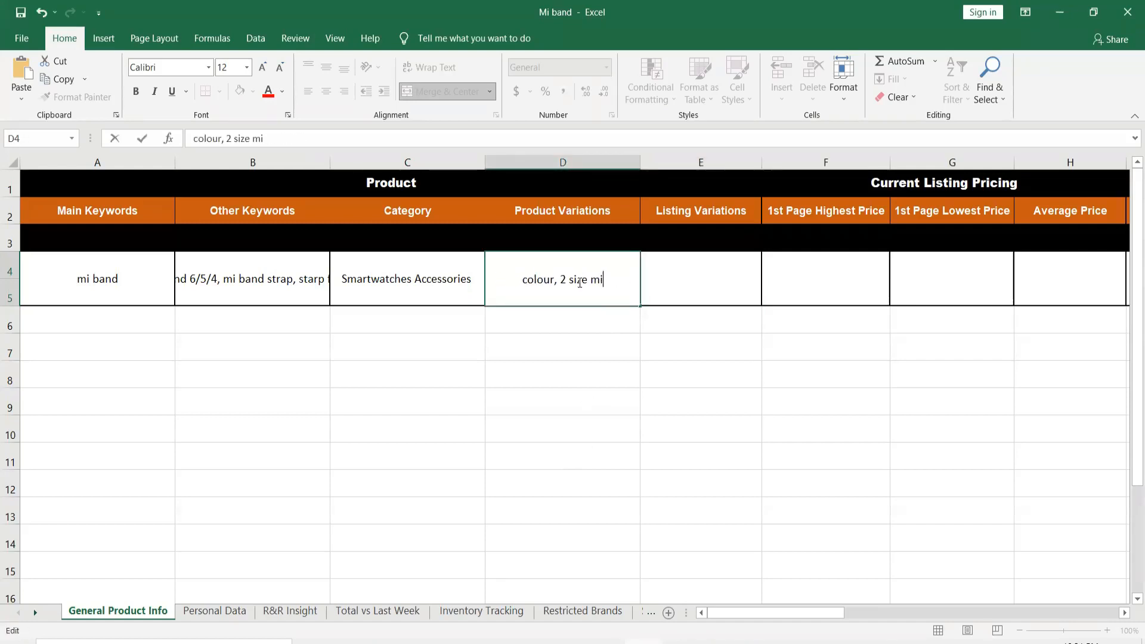
{"action": "key", "text": "BackSpace"}
{"action": "key", "text": "BackSpace"}
{"action": "key", "text": "BackSpace"}
{"action": "key", "text": "BackSpace"}
{"action": "key", "text": "BackSpace"}
{"action": "key", "text": "BackSpace"}
{"action": "key", "text": "BackSpace"}
{"action": "key", "text": "BackSpace"}
{"action": "key", "text": "BackSpace"}
{"action": "key", "text": "BackSpace"}
{"action": "key", "text": "BackSpace"}
{"action": "key", "text": "BackSpace"}
{"action": "key", "text": "BackSpace"}
{"action": "key", "text": "BackSpace"}
{"action": "key", "text": "BackSpace"}
{"action": "key", "text": "BackSpace"}
{"action": "key", "text": "BackSpace"}
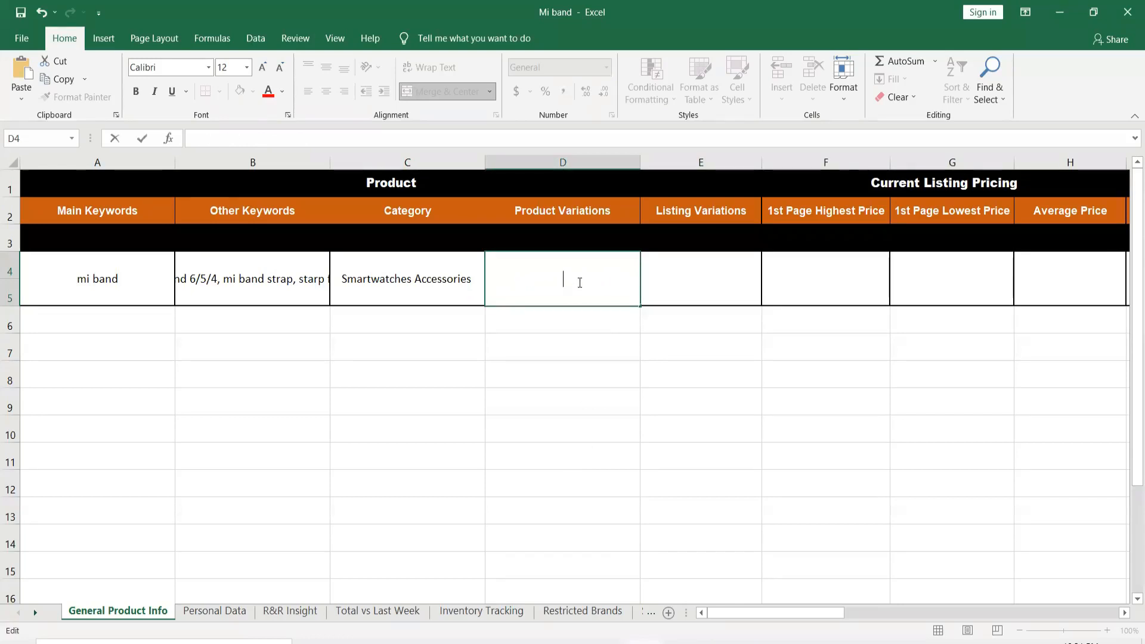
{"action": "type", "text": "mi"}
{"action": "key", "text": "BackSpace"}
{"action": "key", "text": "BackSpace"}
{"action": "type", "text": "5/6 and"}
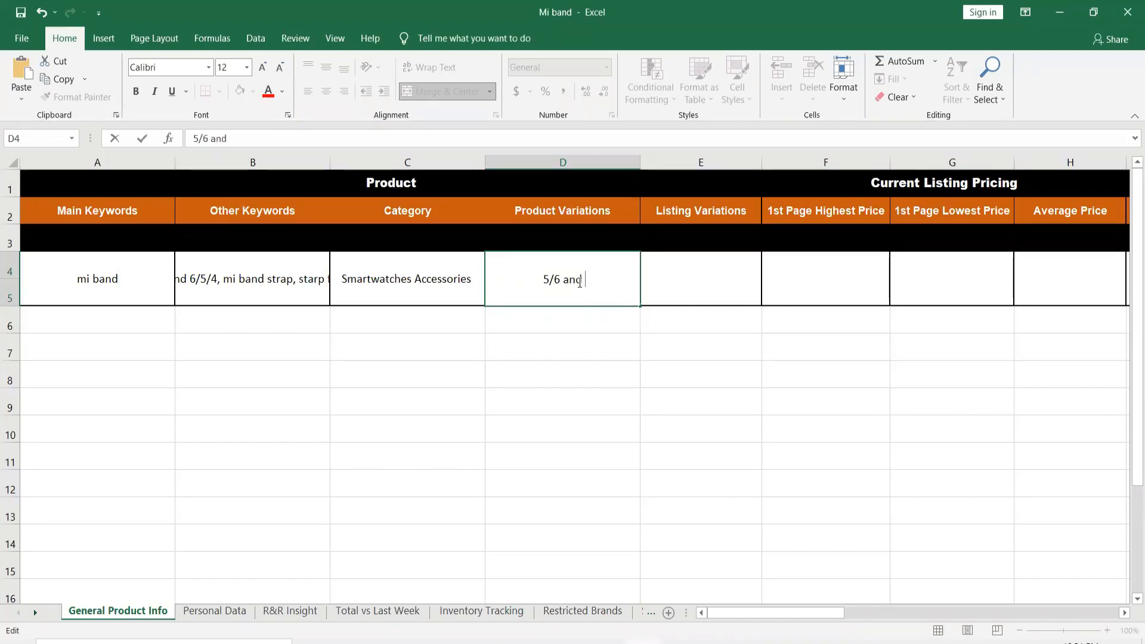
{"action": "type", "text": " reat"}
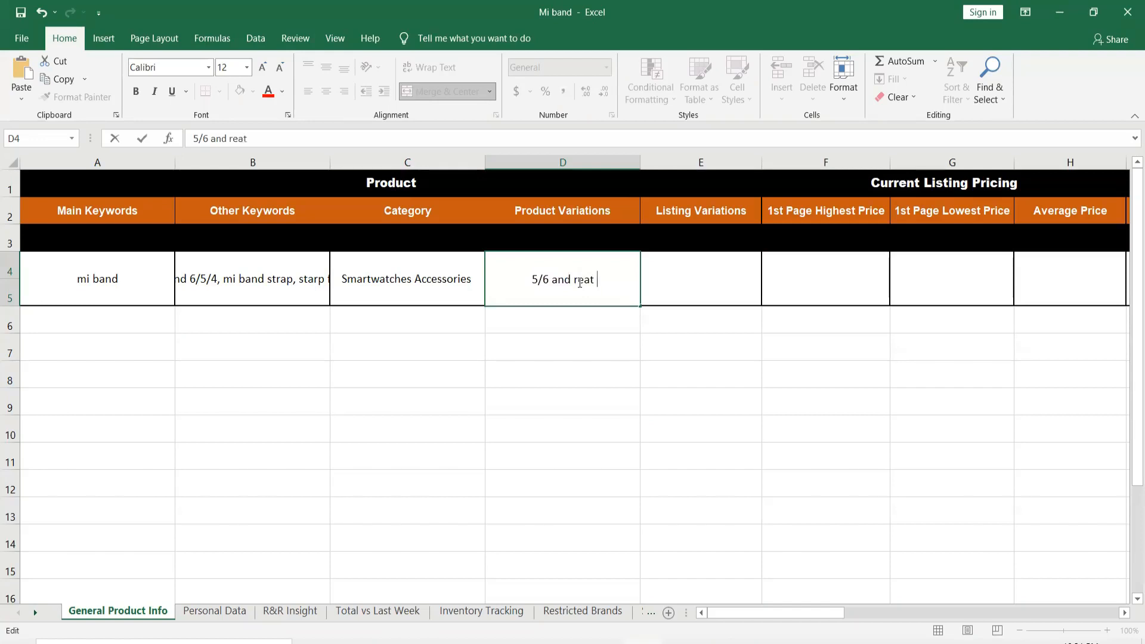
{"action": "key", "text": "BackSpace"}
{"action": "key", "text": "BackSpace"}
{"action": "key", "text": "BackSpace"}
{"action": "type", "text": "st are same"}
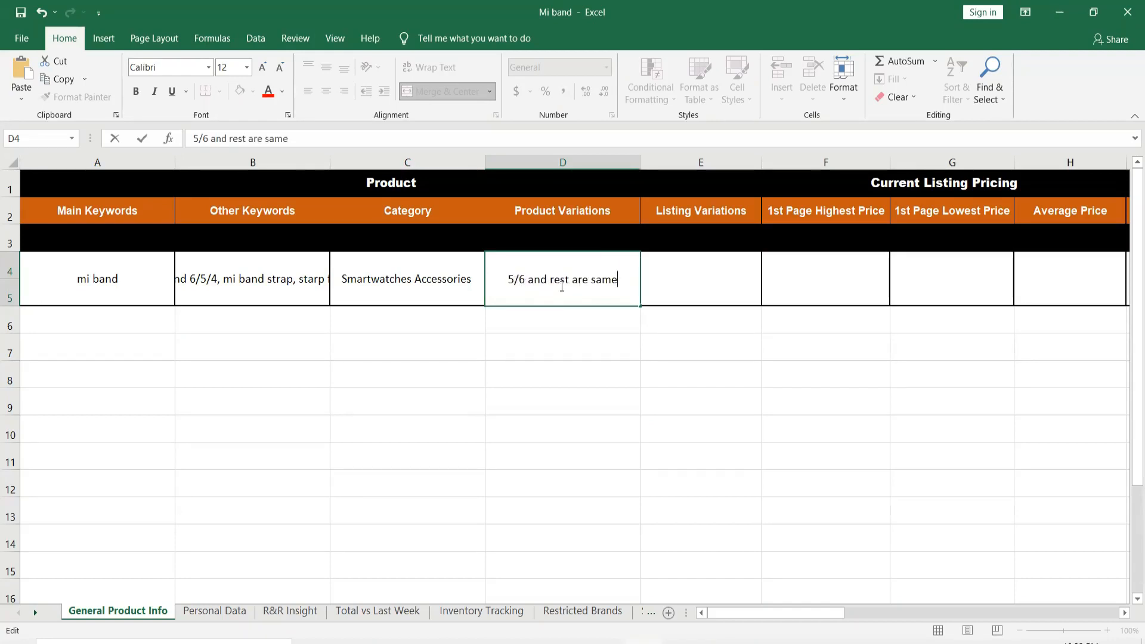
{"action": "left_click", "coordinate": [675, 277]}
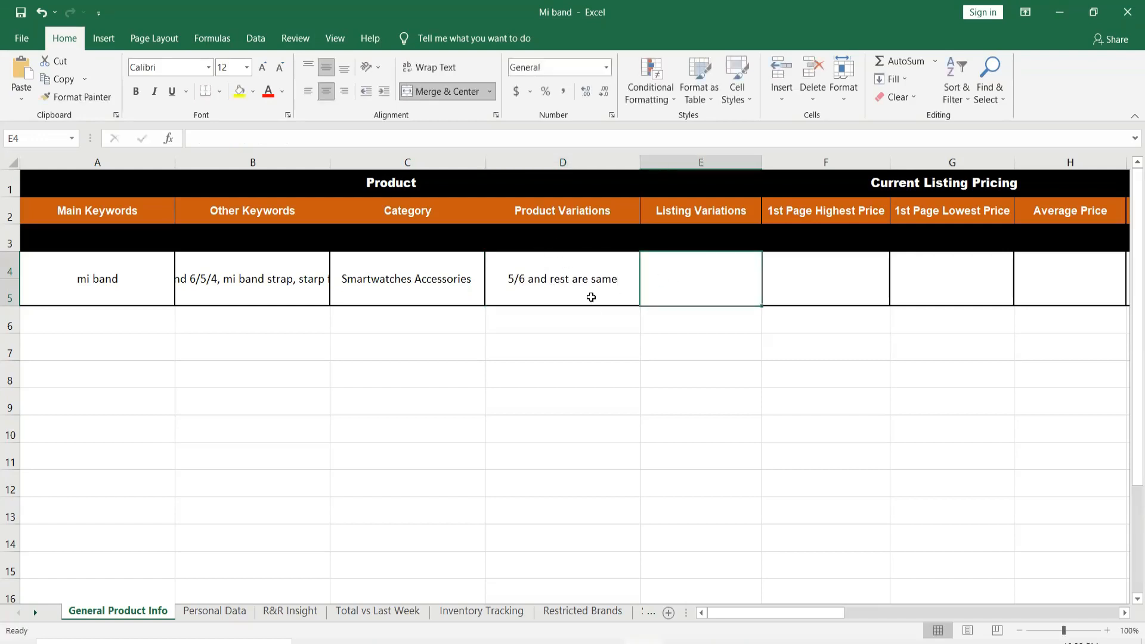
Step: Enter "colour" in the Listing Variations cell E4
{"action": "double_click", "coordinate": [717, 263]}
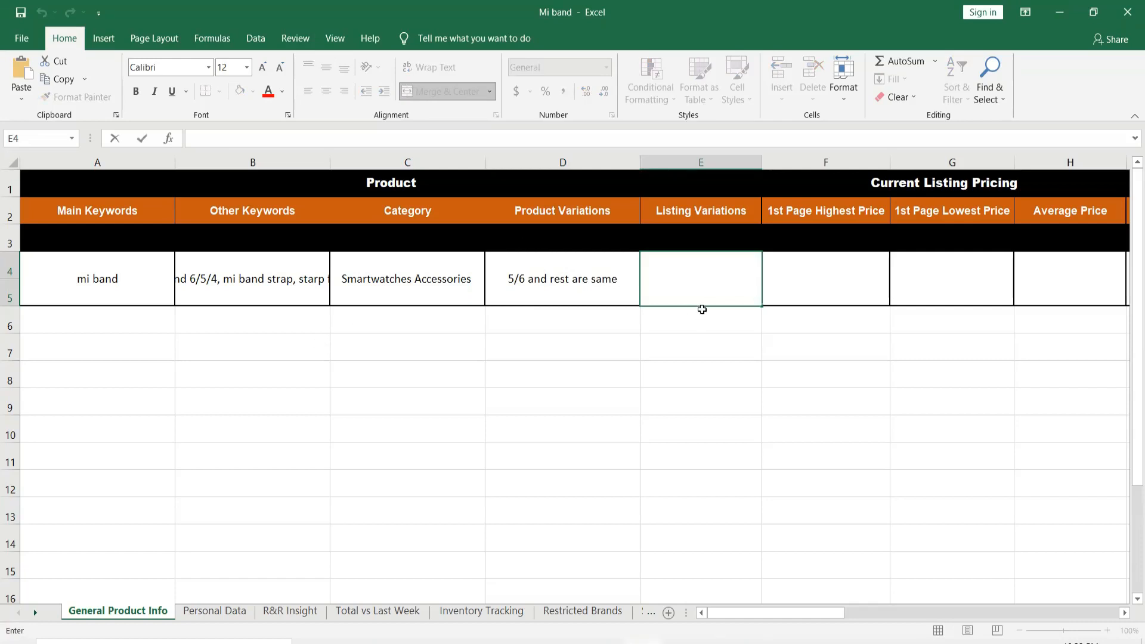
{"action": "type", "text": "colour"}
{"action": "key", "text": "ctrl+Return"}
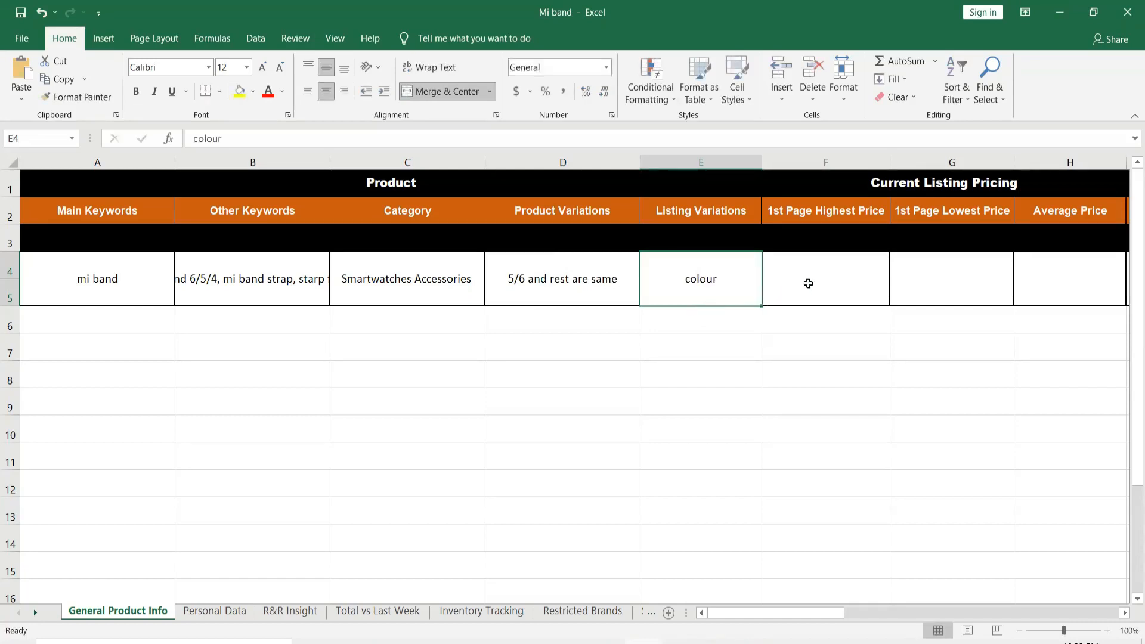
Step: Switch to Daraz and examine the "mi band" strap prices for the highest one, down to the Milanese Magnetic Stainless Strap
{"action": "left_click", "coordinate": [808, 283]}
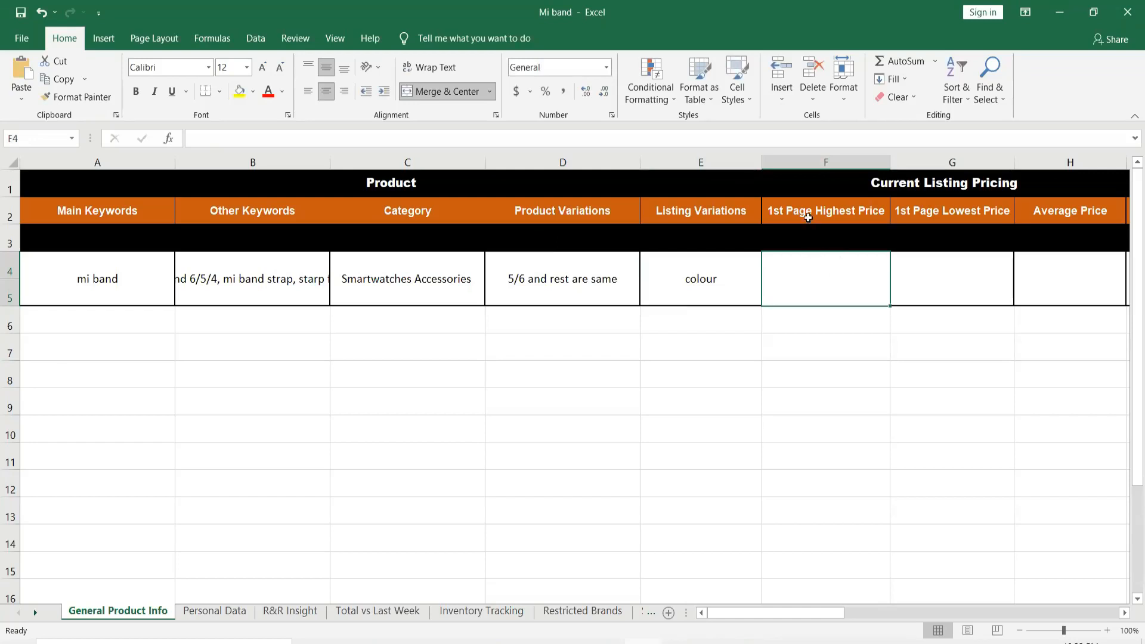
{"action": "key", "text": "alt+Tab"}
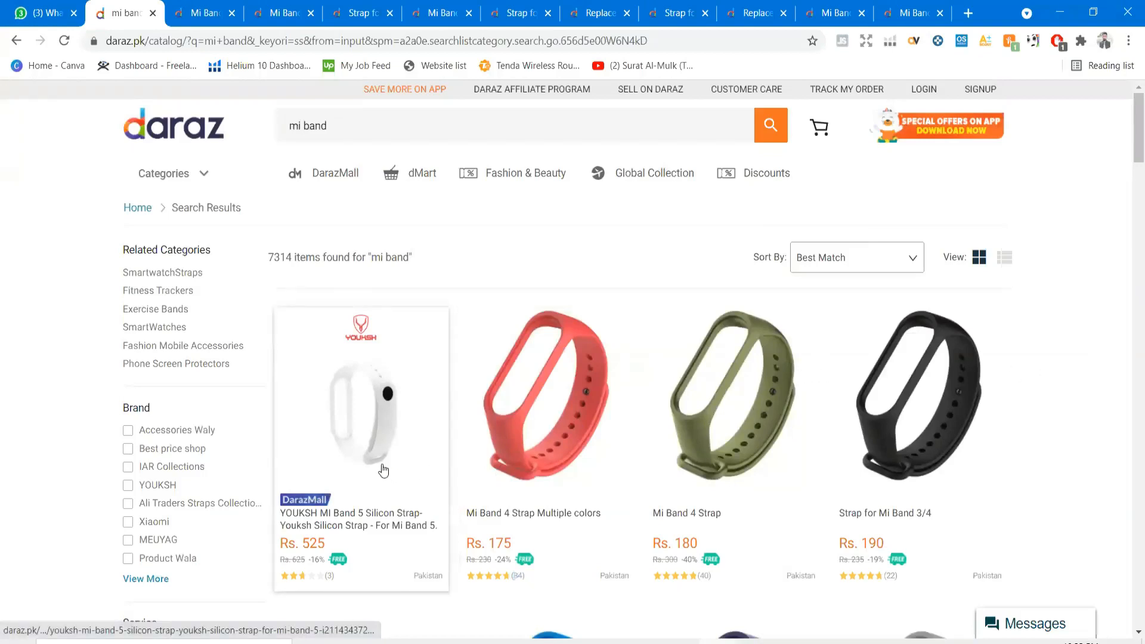
{"action": "scroll", "coordinate": [375, 462], "scroll_direction": "down", "scroll_amount": 3}
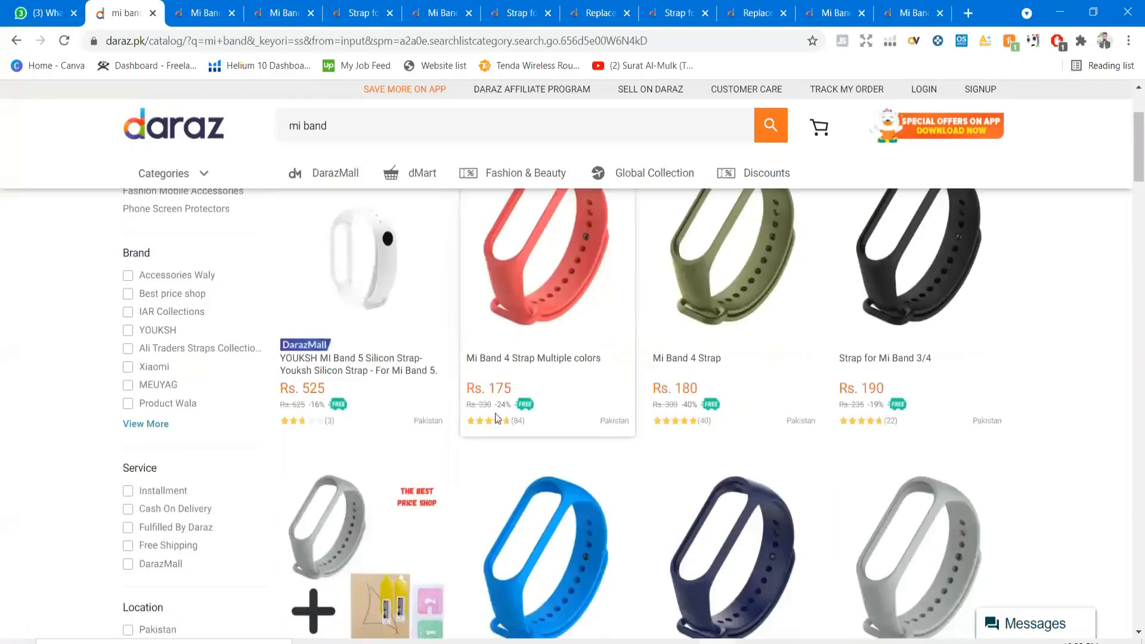
{"action": "scroll", "coordinate": [870, 322], "scroll_direction": "down", "scroll_amount": 1}
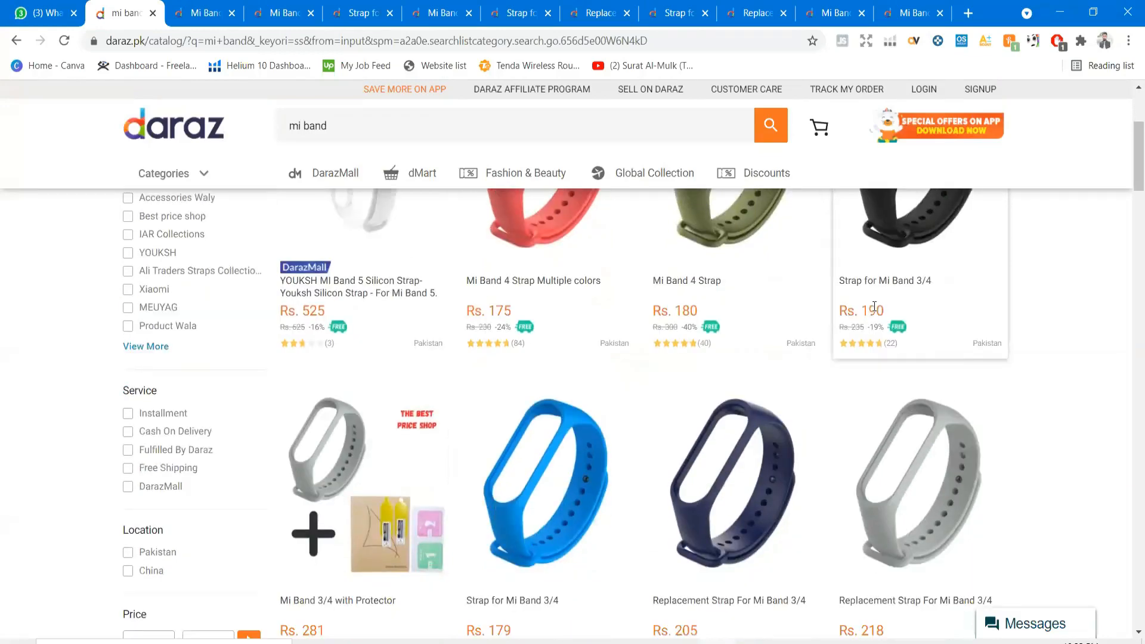
{"action": "scroll", "coordinate": [659, 350], "scroll_direction": "down", "scroll_amount": 3}
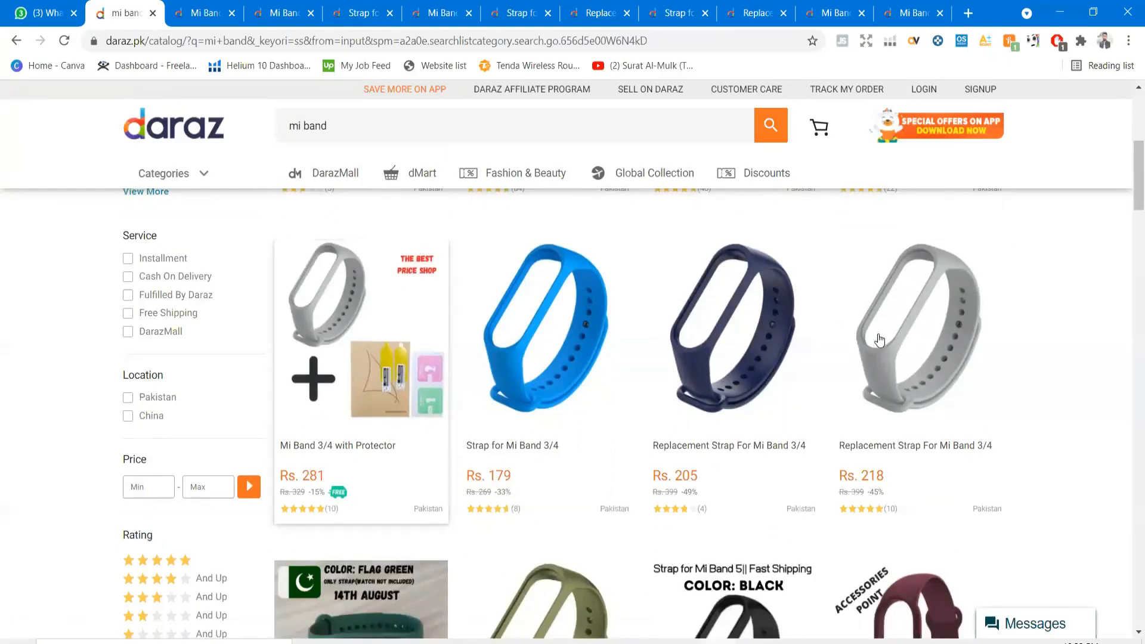
{"action": "scroll", "coordinate": [878, 330], "scroll_direction": "up", "scroll_amount": 3}
{"action": "scroll", "coordinate": [365, 426], "scroll_direction": "down", "scroll_amount": 2}
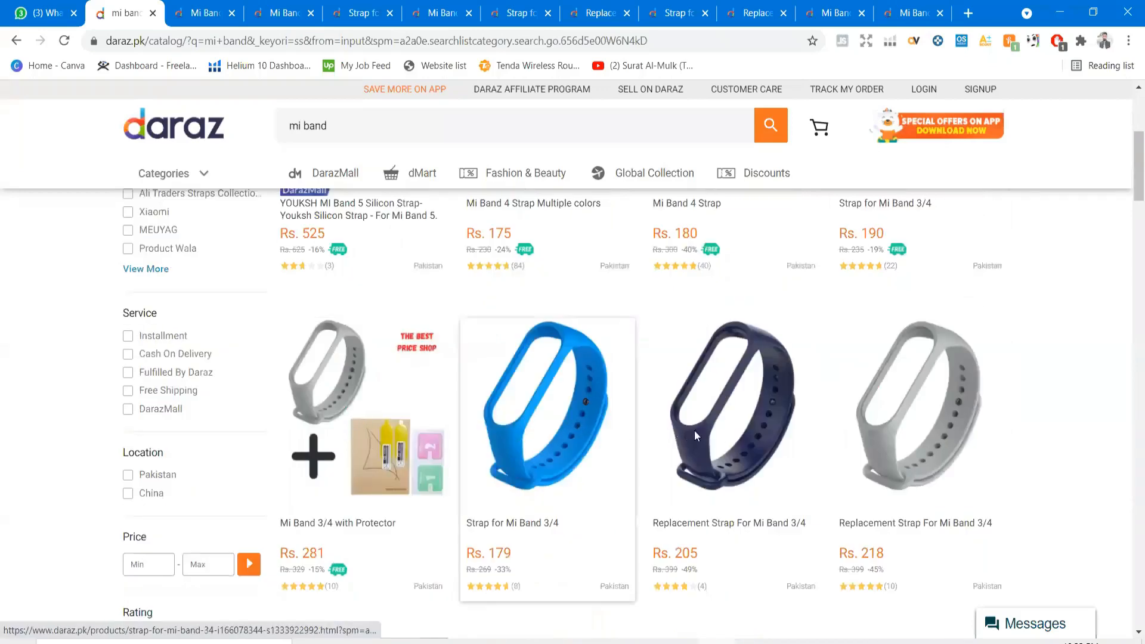
{"action": "scroll", "coordinate": [894, 462], "scroll_direction": "down", "scroll_amount": 4}
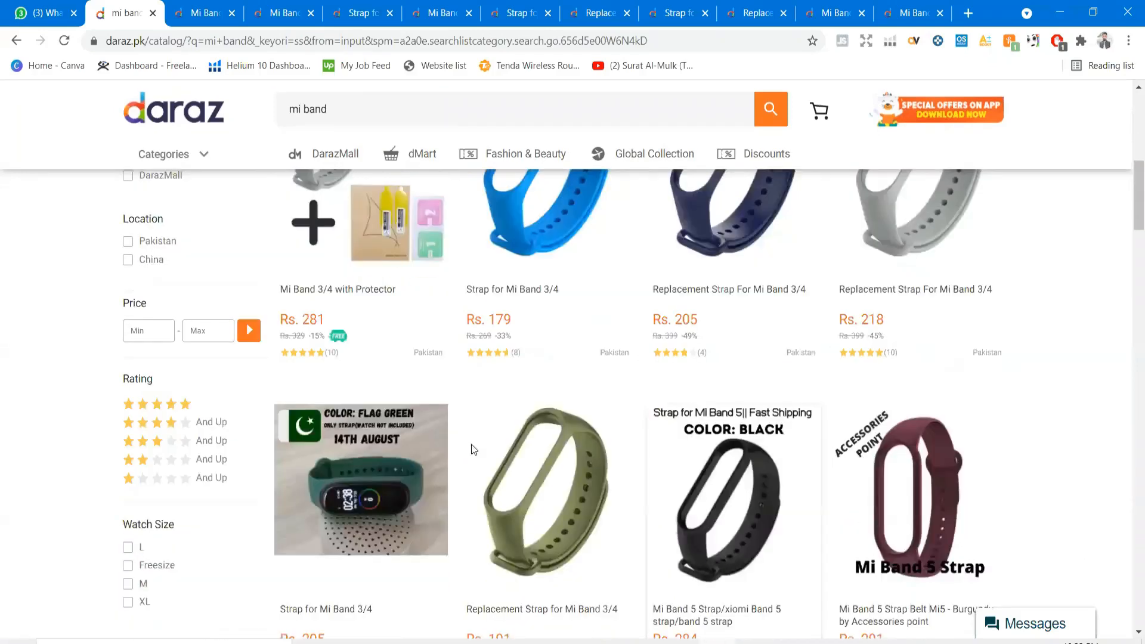
{"action": "scroll", "coordinate": [324, 406], "scroll_direction": "down", "scroll_amount": 4}
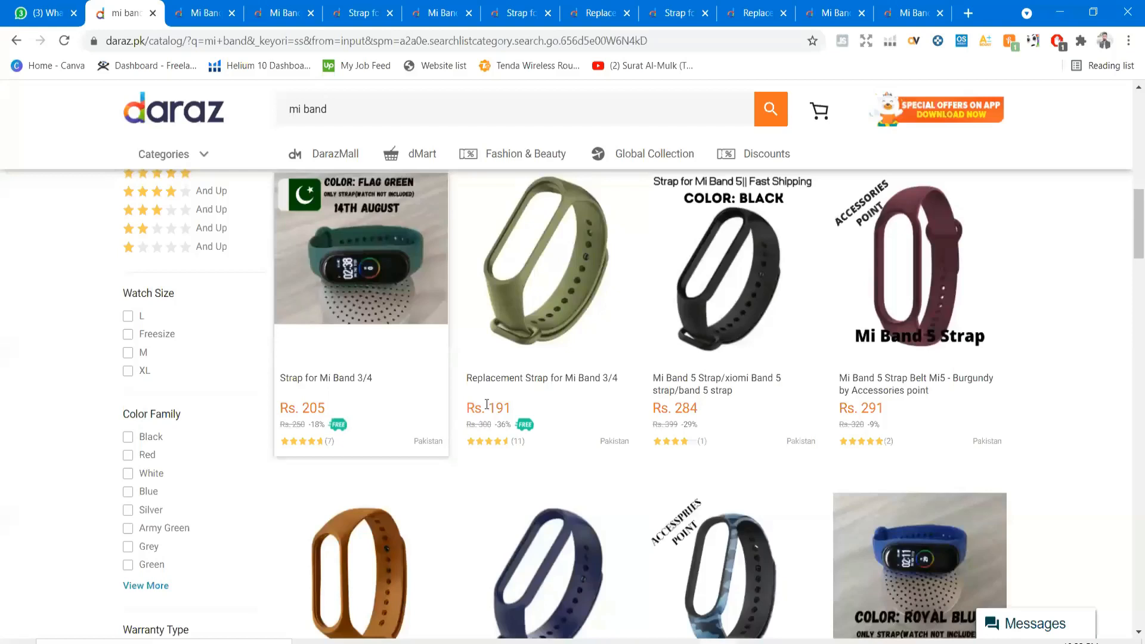
{"action": "double_click", "coordinate": [691, 407]}
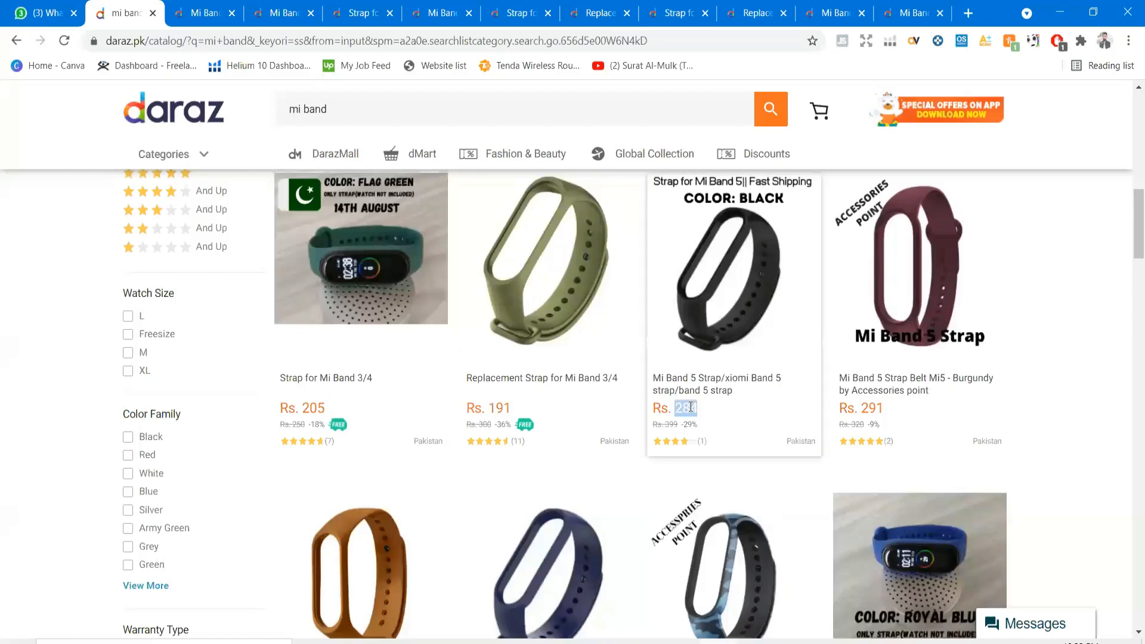
{"action": "double_click", "coordinate": [872, 408]}
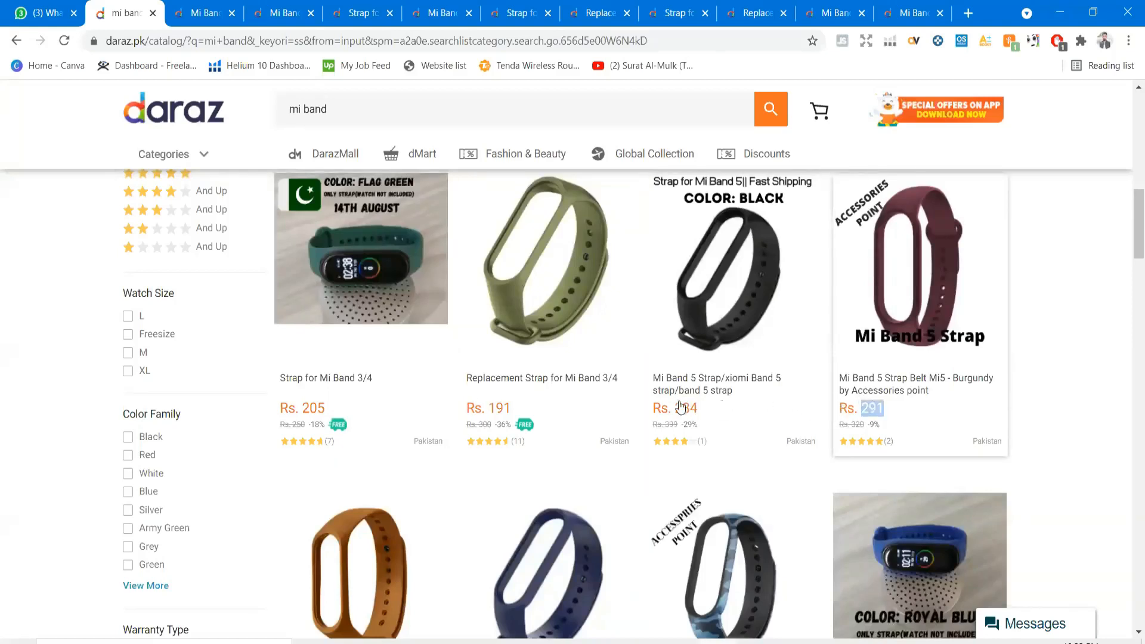
{"action": "scroll", "coordinate": [680, 406], "scroll_direction": "down", "scroll_amount": 6}
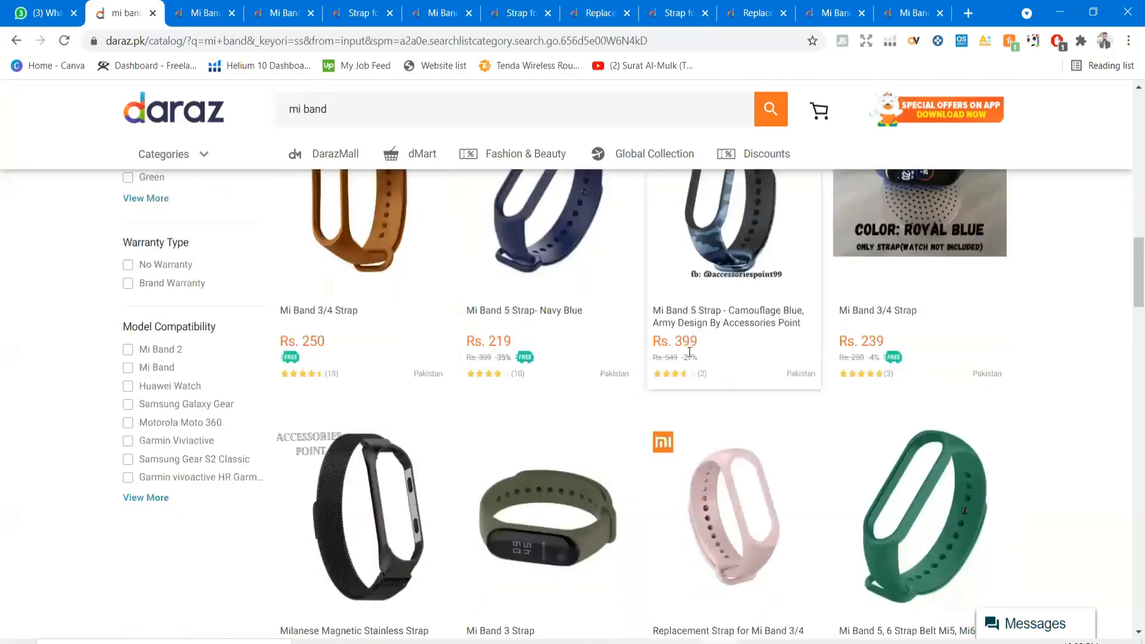
{"action": "triple_click", "coordinate": [687, 341]}
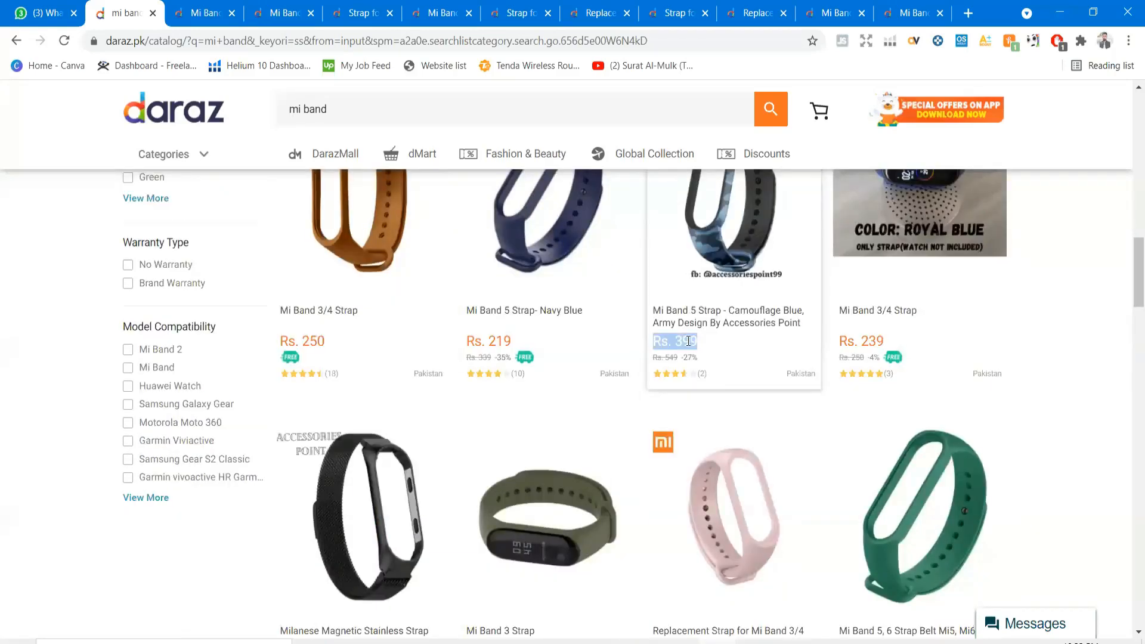
{"action": "scroll", "coordinate": [350, 453], "scroll_direction": "down", "scroll_amount": 4}
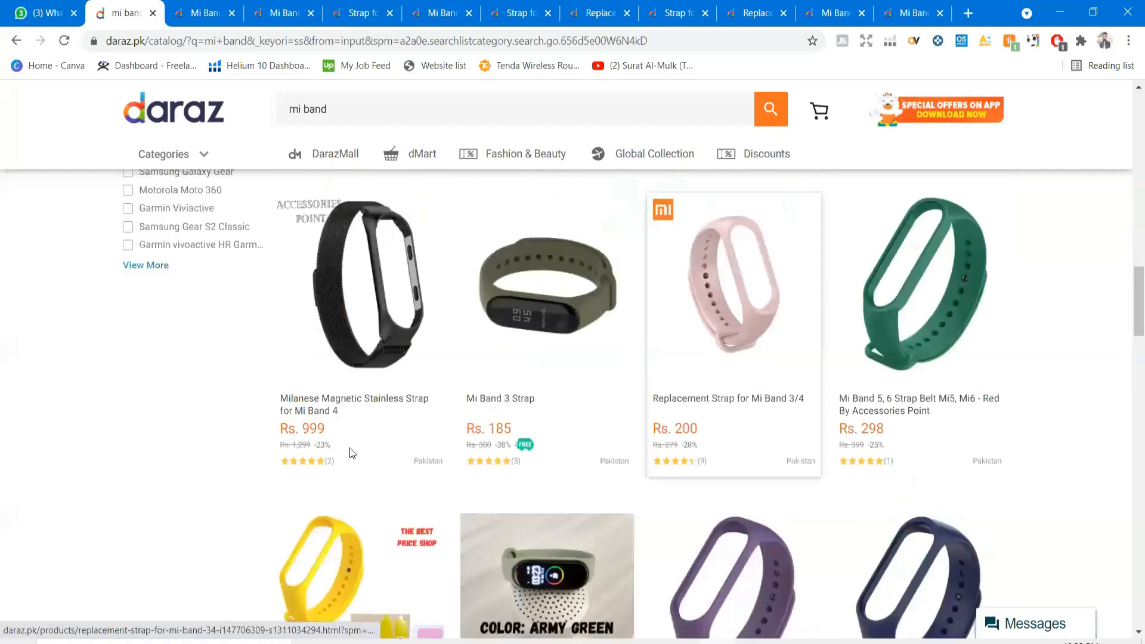
{"action": "double_click", "coordinate": [310, 429]}
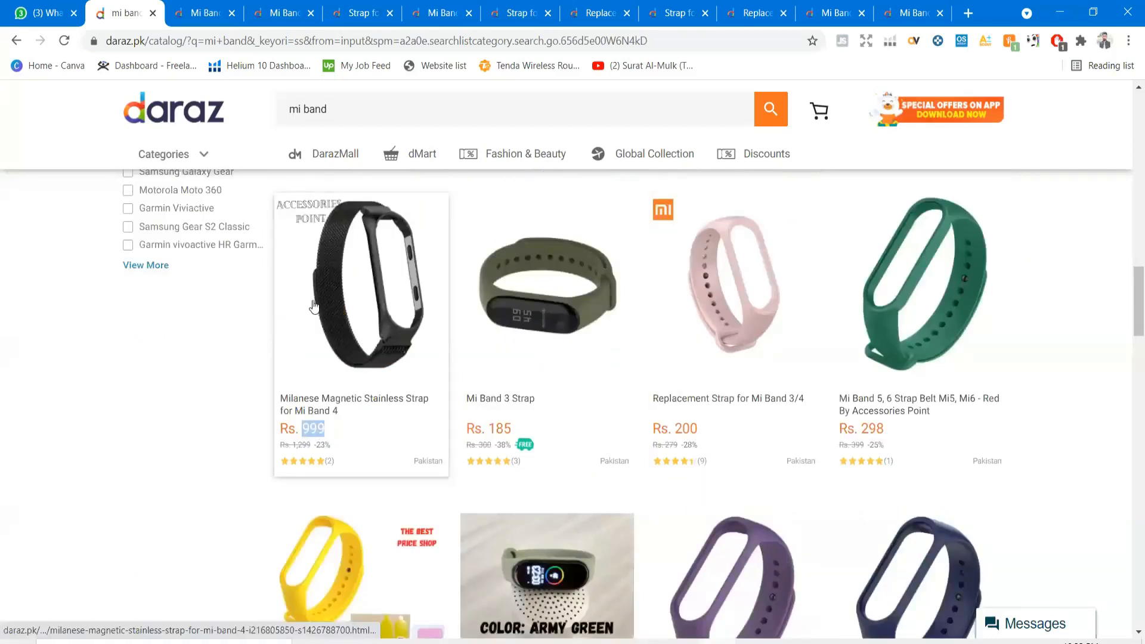
Step: Compare the silicone and Milanese magnetic strap prices, and examine the prices in the remaining first-page results
{"action": "scroll", "coordinate": [364, 313], "scroll_direction": "up", "scroll_amount": 5}
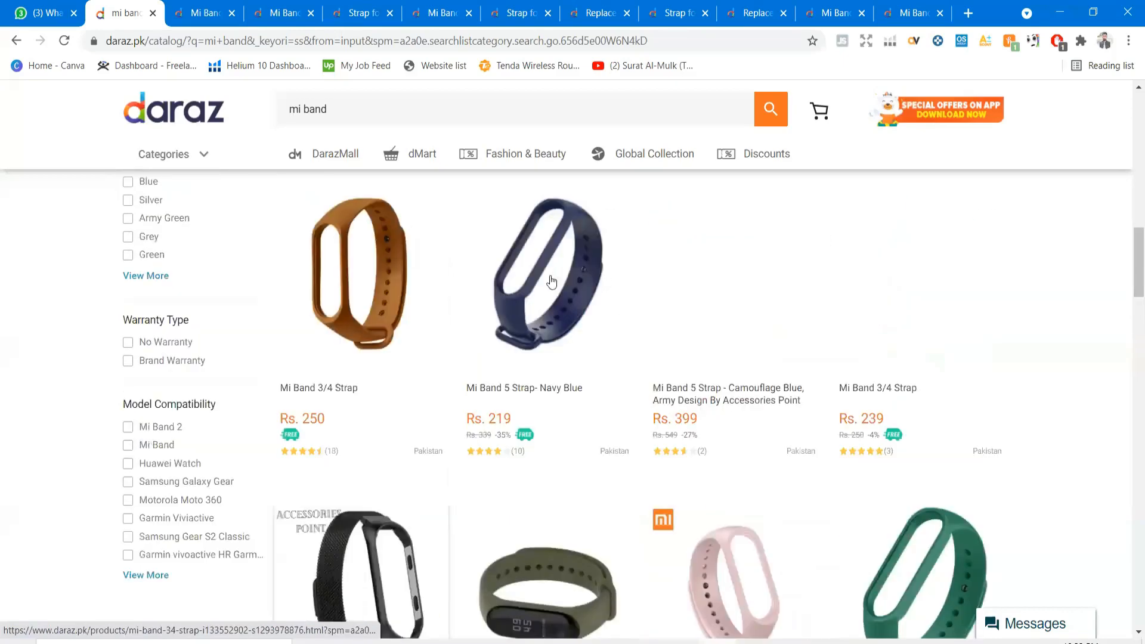
{"action": "scroll", "coordinate": [381, 459], "scroll_direction": "down", "scroll_amount": 1}
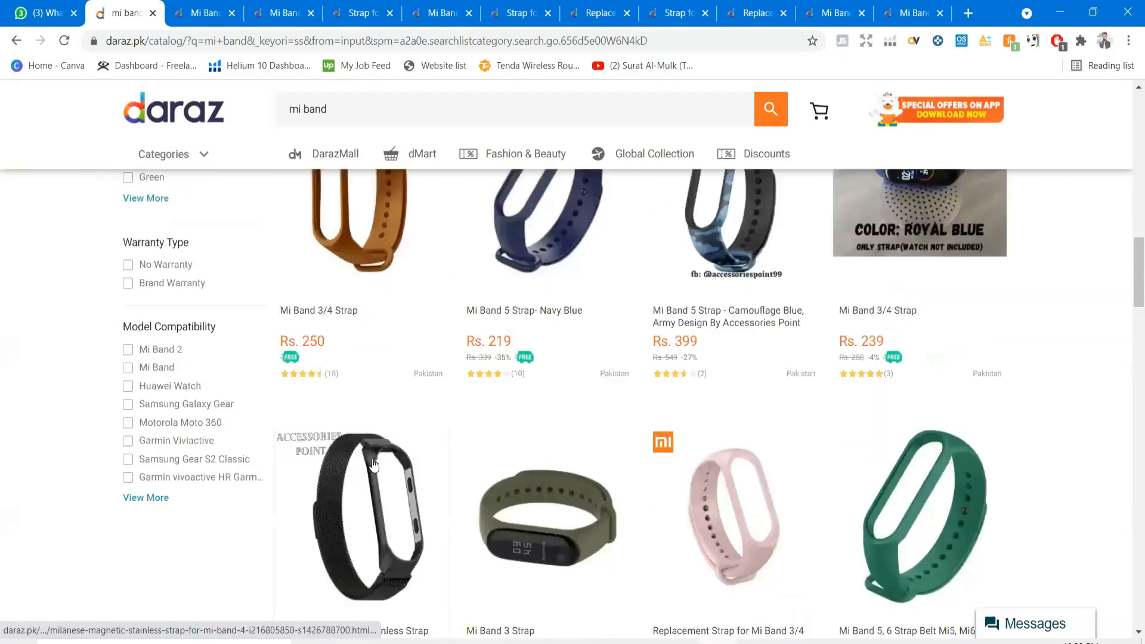
{"action": "scroll", "coordinate": [230, 435], "scroll_direction": "down", "scroll_amount": 4}
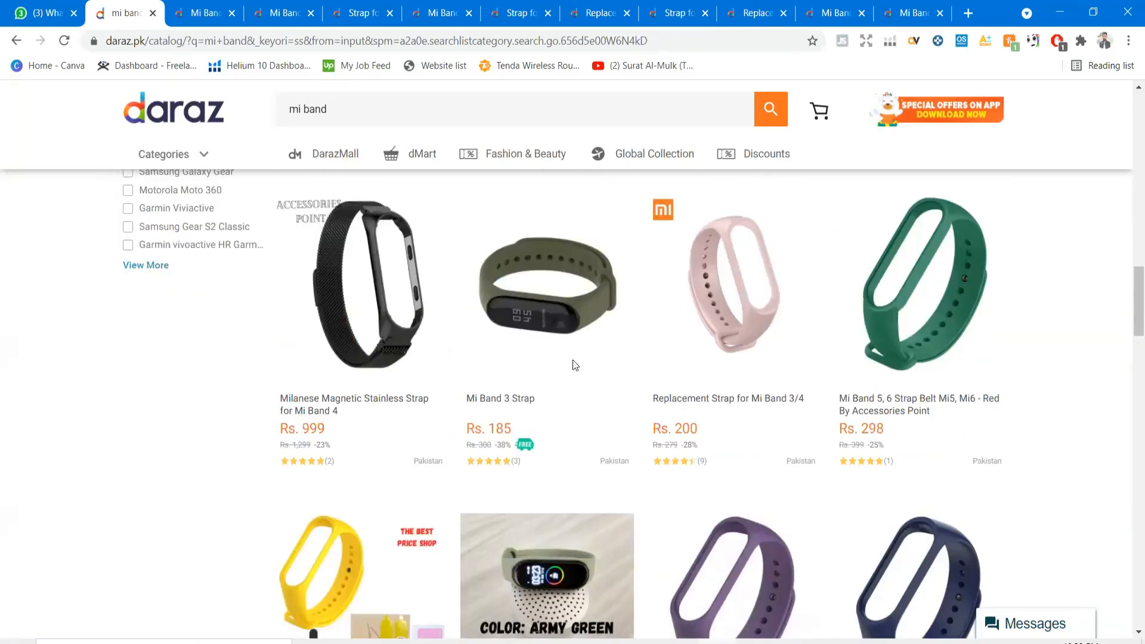
{"action": "scroll", "coordinate": [747, 330], "scroll_direction": "up", "scroll_amount": 5}
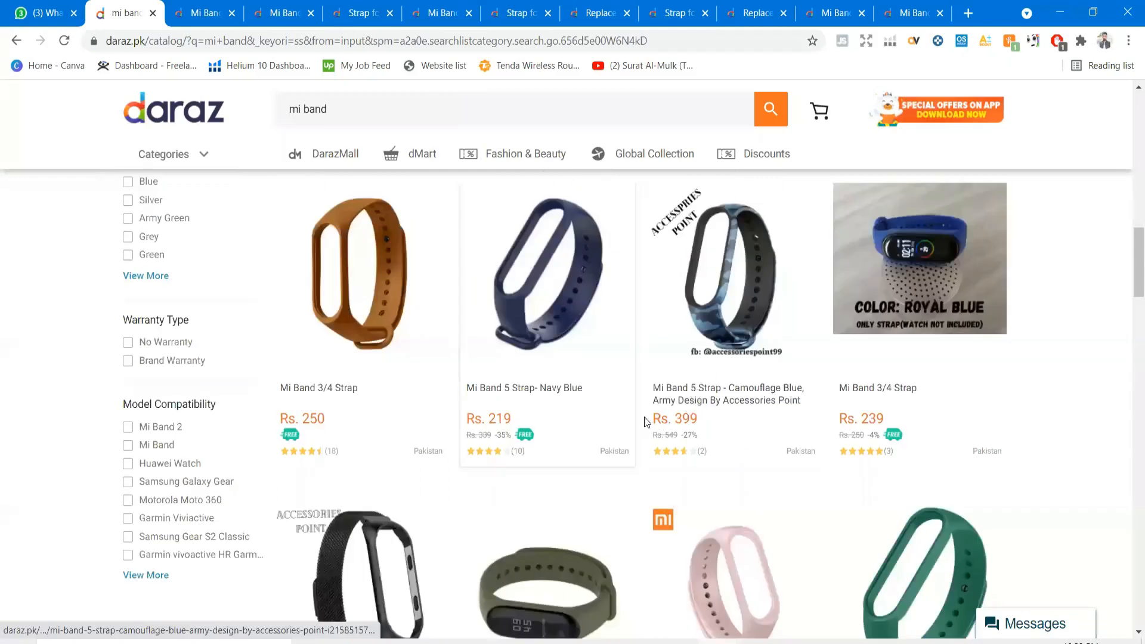
{"action": "scroll", "coordinate": [505, 383], "scroll_direction": "down", "scroll_amount": 5}
{"action": "scroll", "coordinate": [478, 403], "scroll_direction": "down", "scroll_amount": 3}
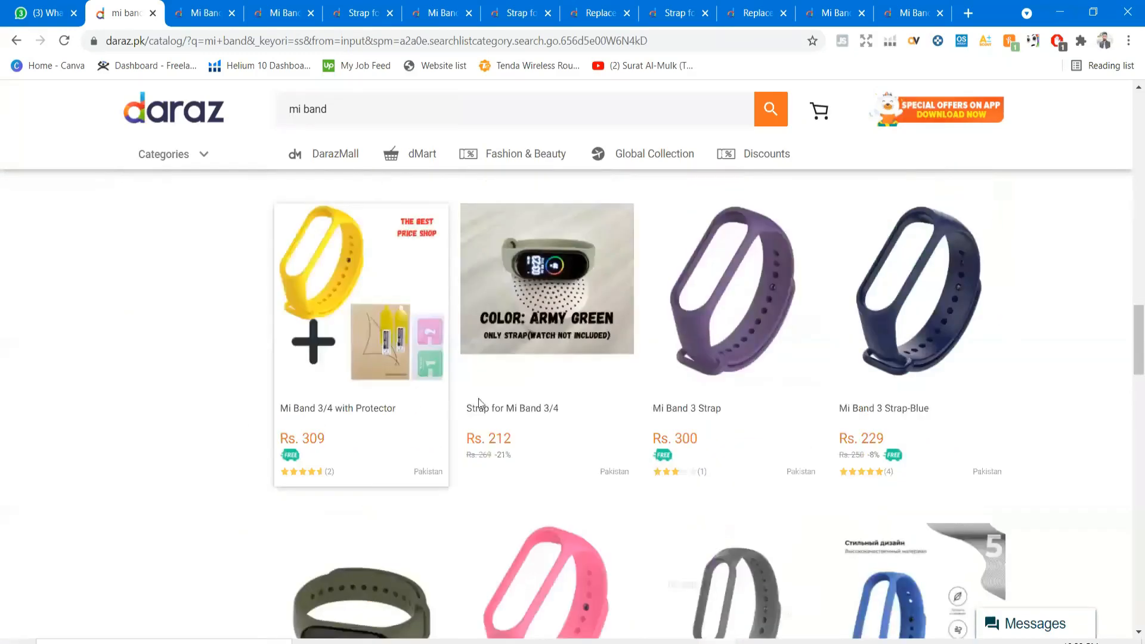
{"action": "scroll", "coordinate": [593, 406], "scroll_direction": "down", "scroll_amount": 3}
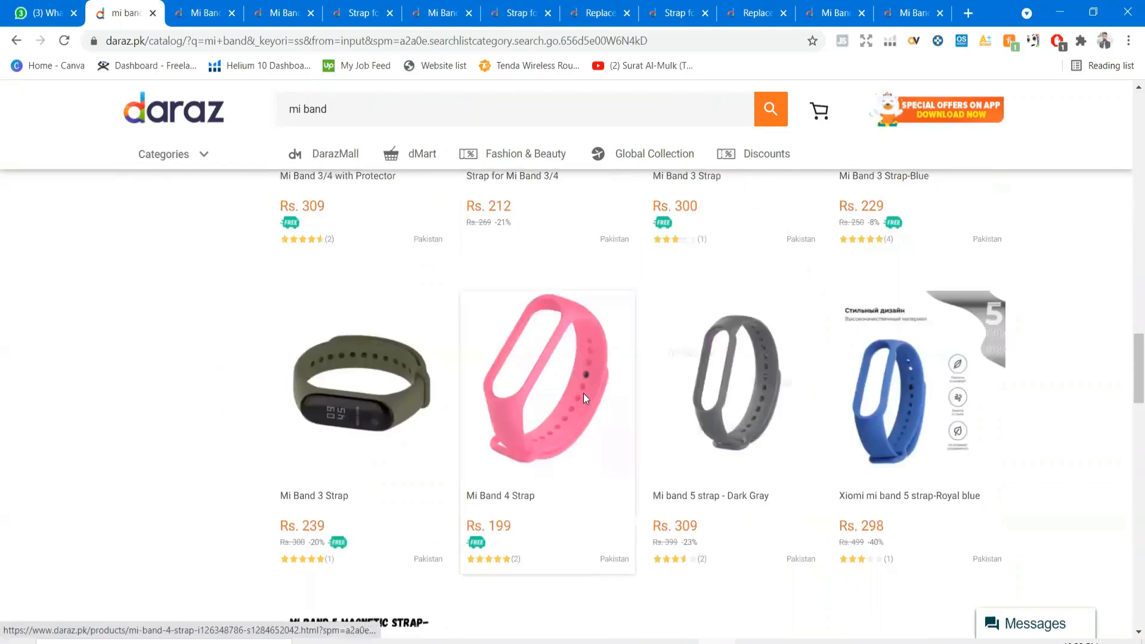
{"action": "scroll", "coordinate": [582, 394], "scroll_direction": "down", "scroll_amount": 4}
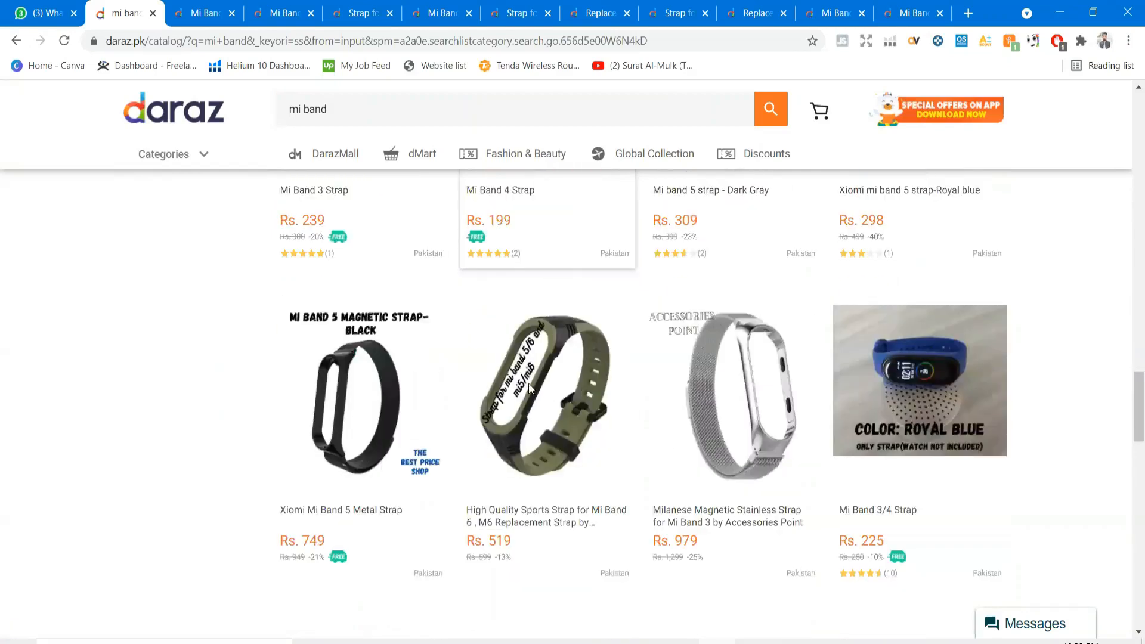
{"action": "scroll", "coordinate": [531, 369], "scroll_direction": "down", "scroll_amount": 1}
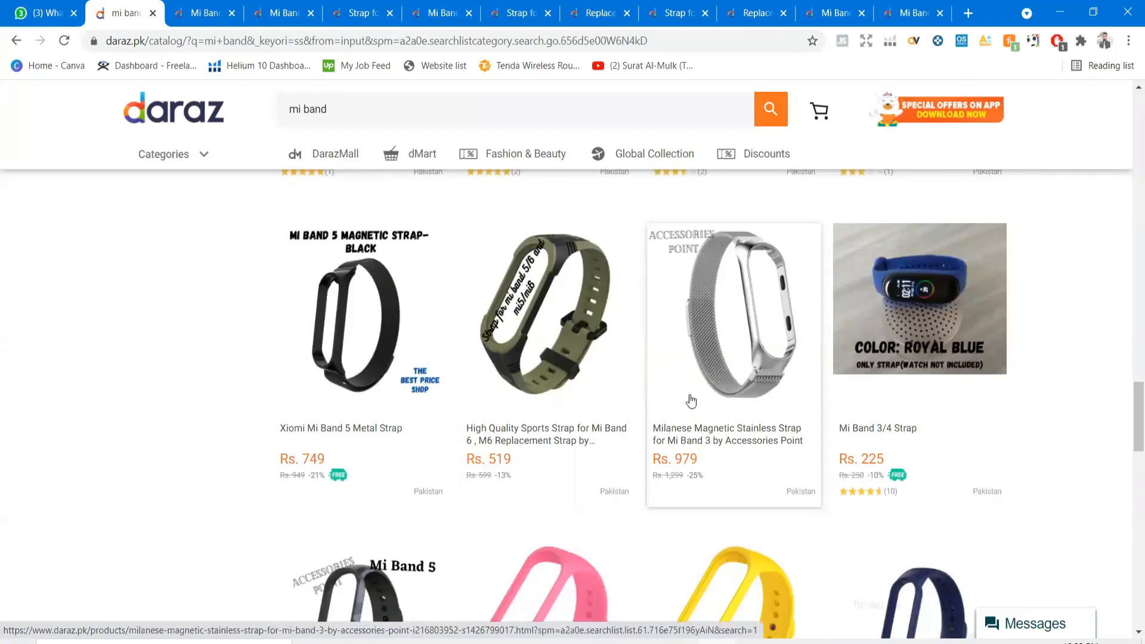
{"action": "scroll", "coordinate": [686, 345], "scroll_direction": "down", "scroll_amount": 5}
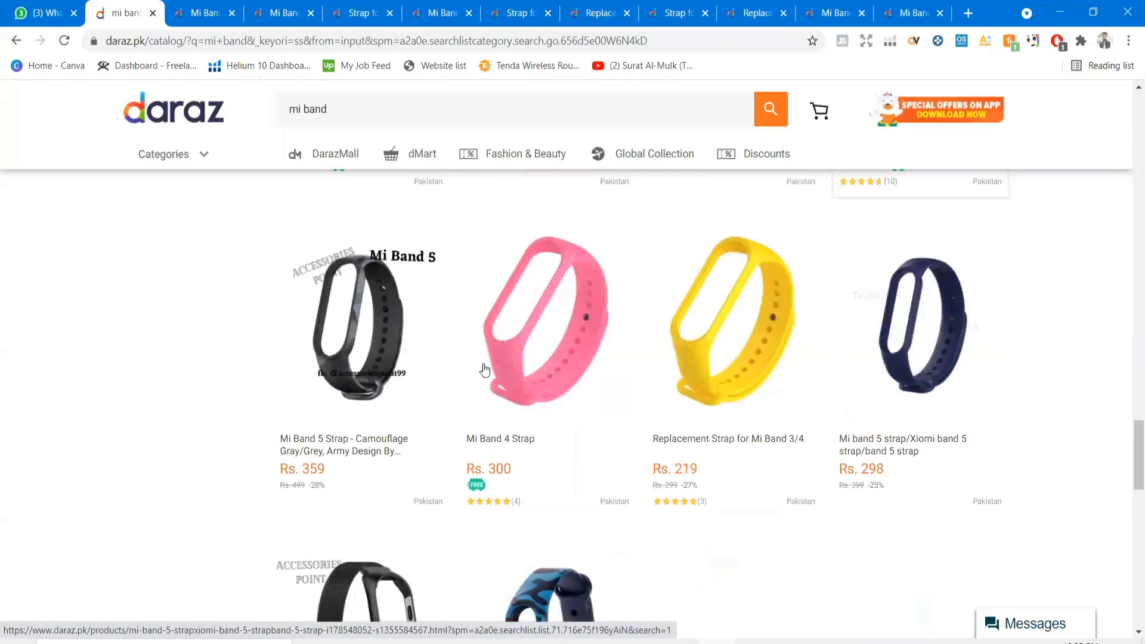
{"action": "scroll", "coordinate": [280, 379], "scroll_direction": "down", "scroll_amount": 2}
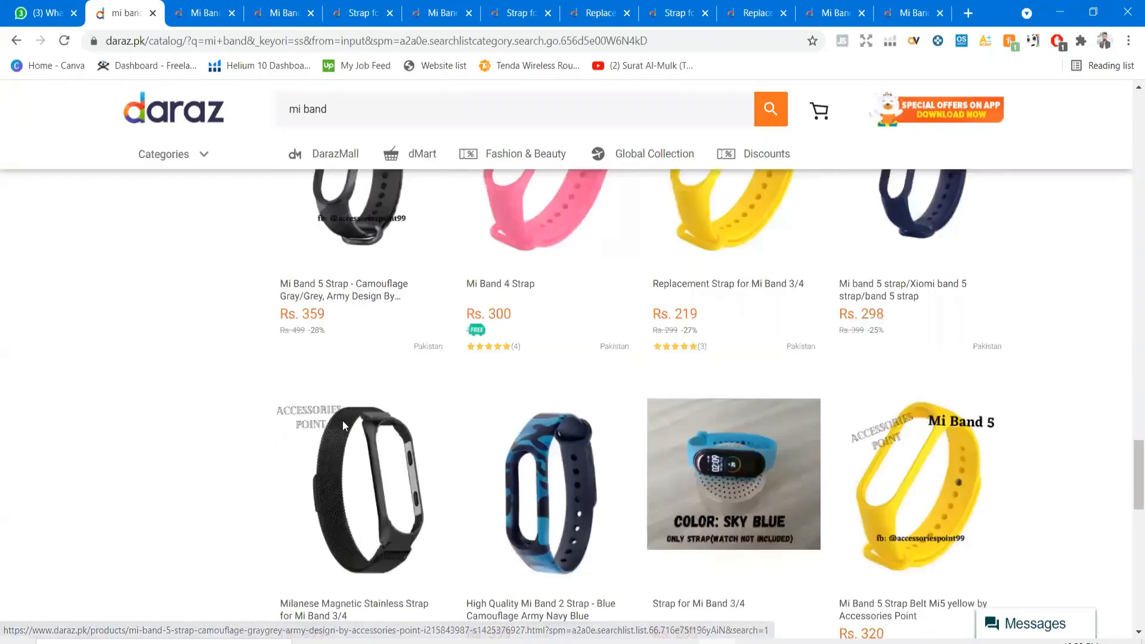
{"action": "scroll", "coordinate": [471, 411], "scroll_direction": "down", "scroll_amount": 1}
Step: Switch to Excel and enter 400 as the 1st Page Highest Price in F4
{"action": "key", "text": "alt+Tab"}
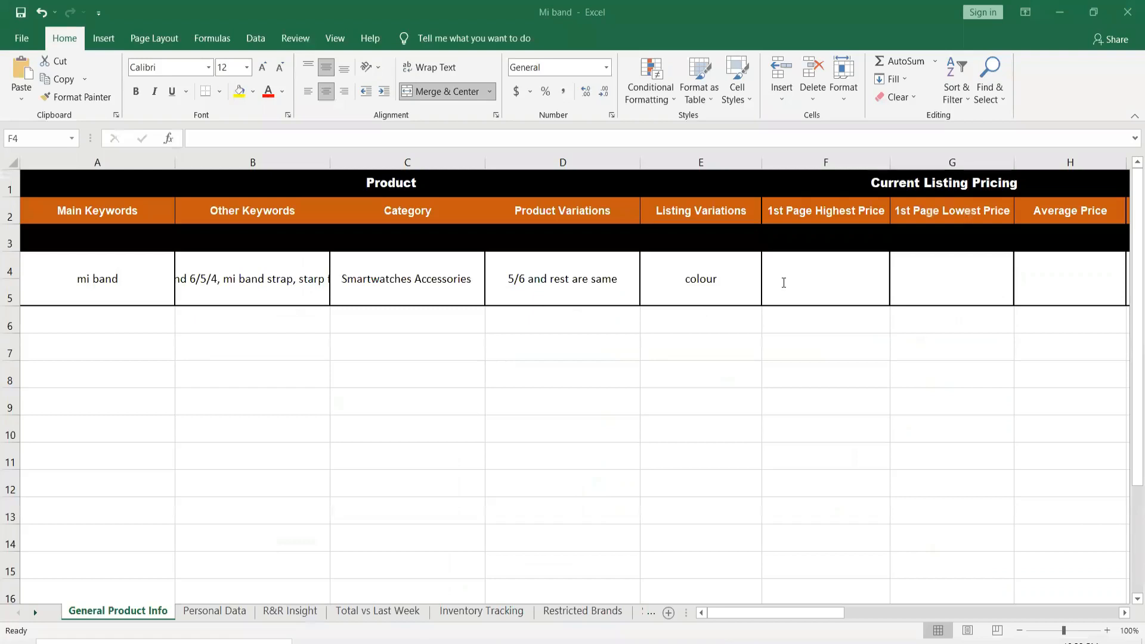
{"action": "left_click", "coordinate": [783, 282]}
{"action": "type", "text": "400"}
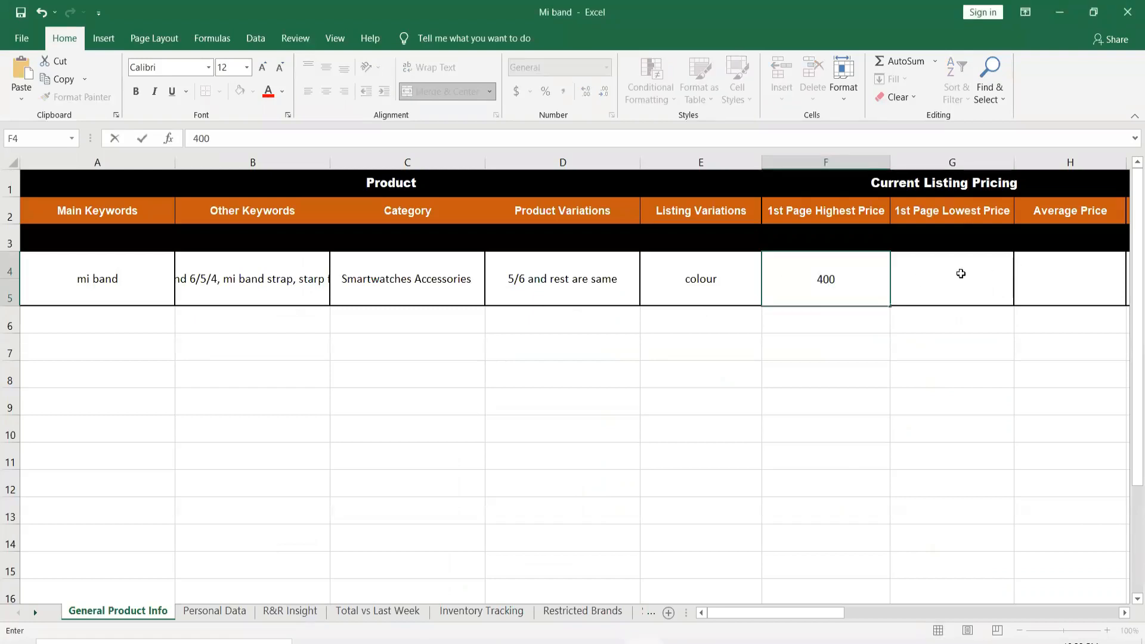
Step: Switch to Daraz, examine all first-page "mi band" strap prices for the lowest one, and return to Excel
{"action": "key", "text": "alt+Tab"}
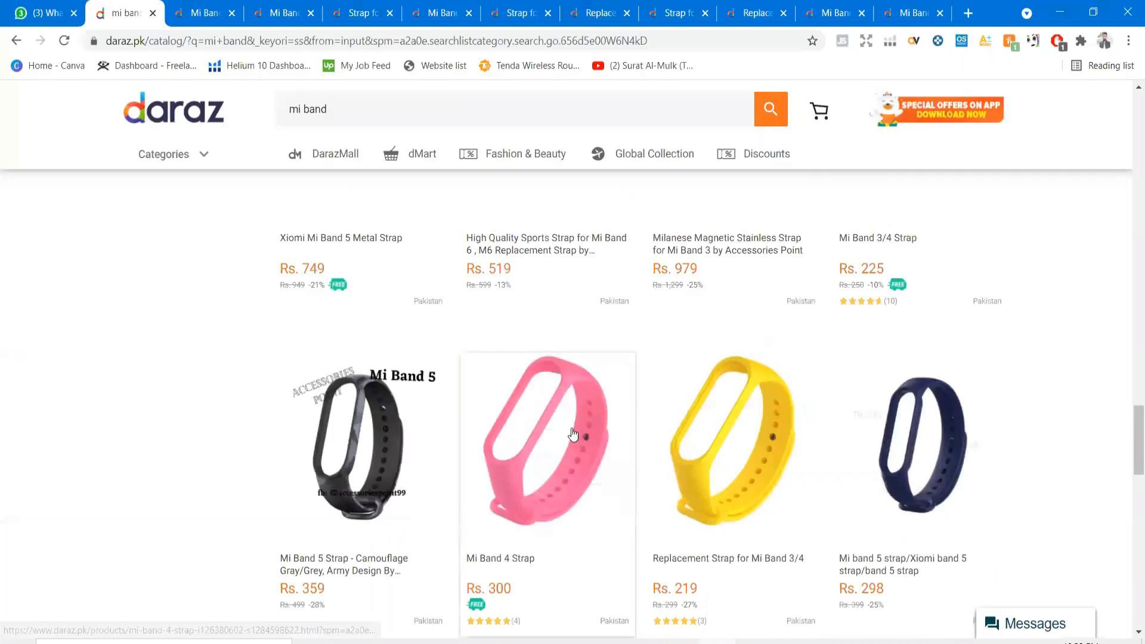
{"action": "scroll", "coordinate": [498, 376], "scroll_direction": "up", "scroll_amount": 15}
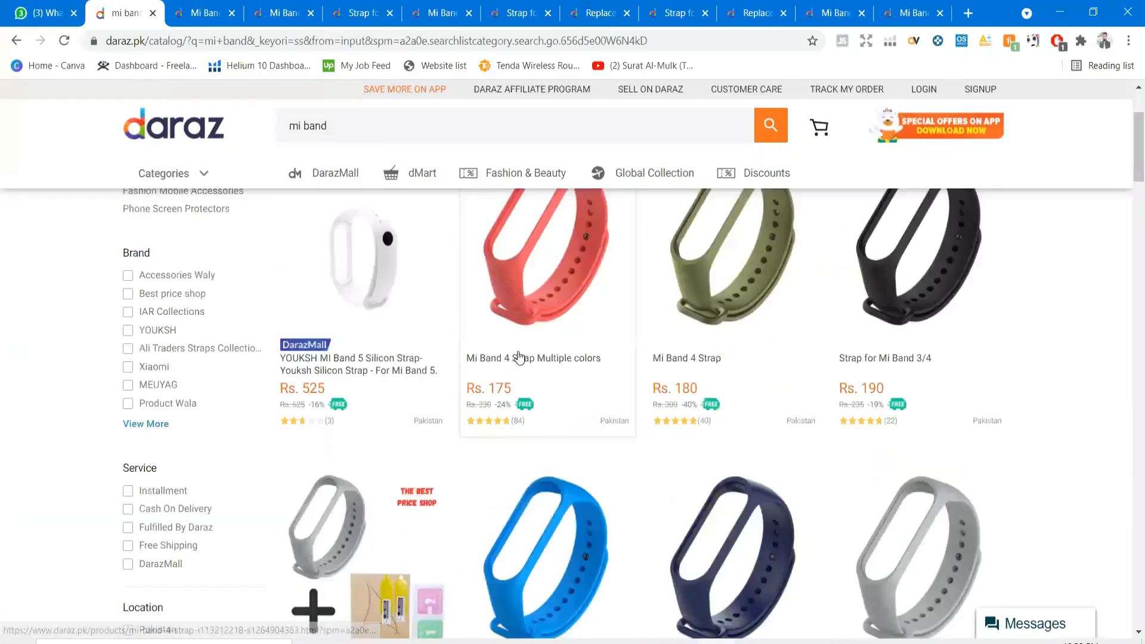
{"action": "scroll", "coordinate": [756, 386], "scroll_direction": "down", "scroll_amount": 3}
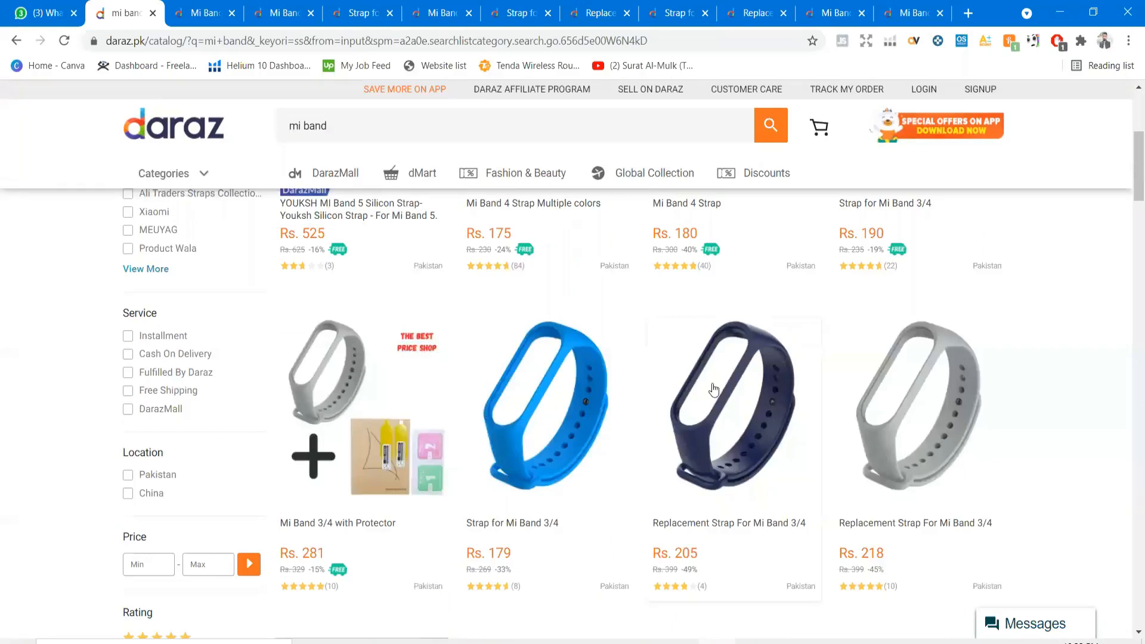
{"action": "scroll", "coordinate": [532, 414], "scroll_direction": "down", "scroll_amount": 5}
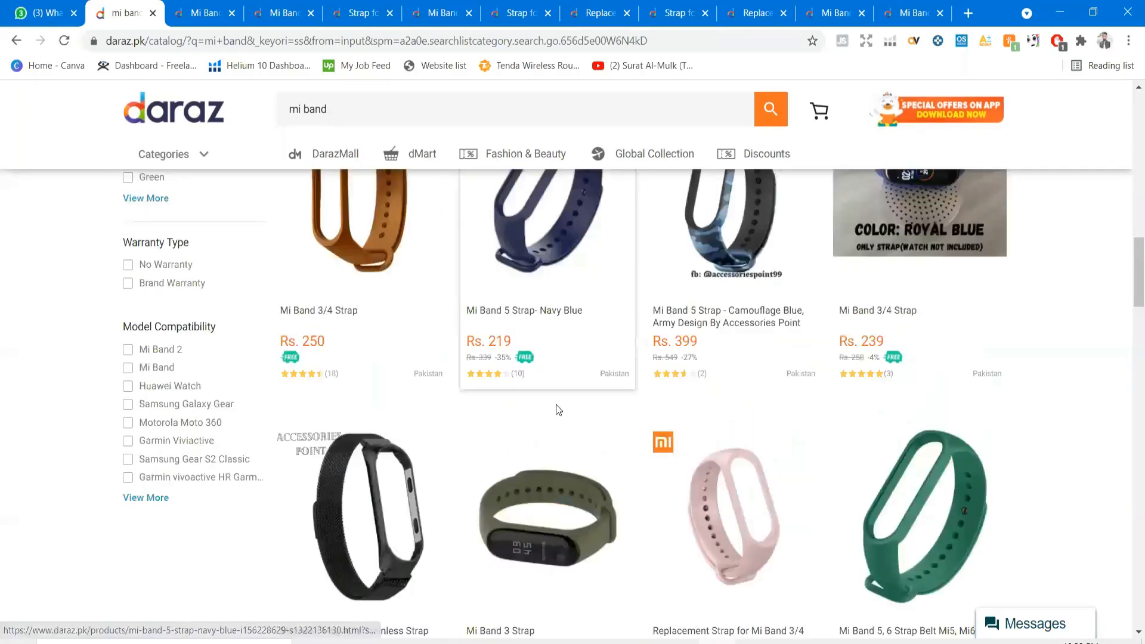
{"action": "scroll", "coordinate": [584, 375], "scroll_direction": "down", "scroll_amount": 5}
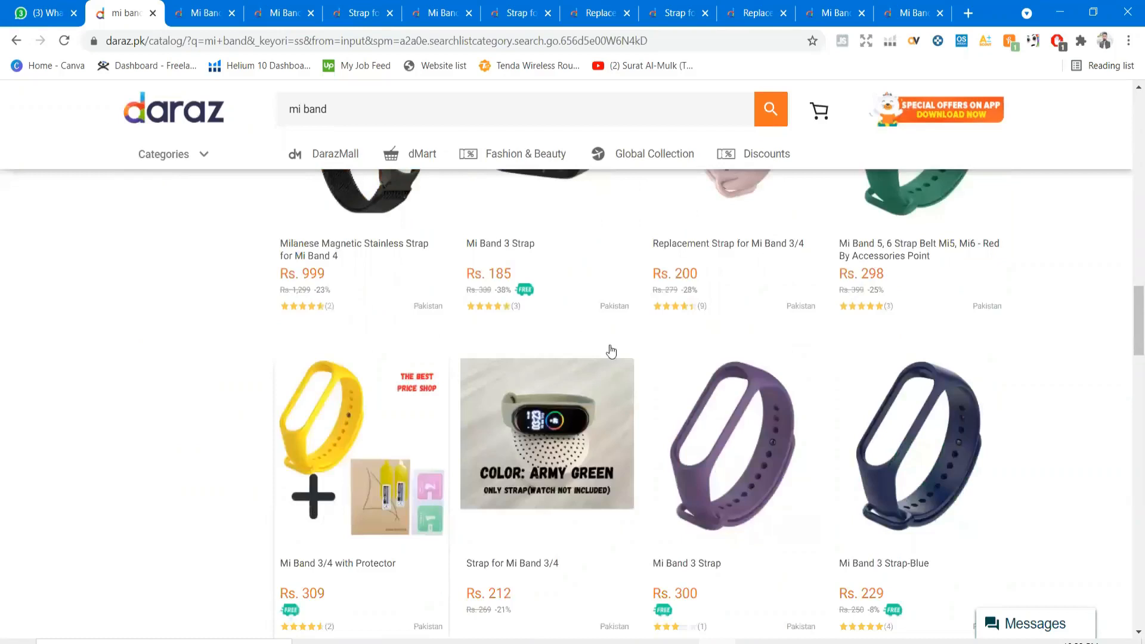
{"action": "scroll", "coordinate": [559, 373], "scroll_direction": "down", "scroll_amount": 2}
{"action": "scroll", "coordinate": [549, 377], "scroll_direction": "down", "scroll_amount": 3}
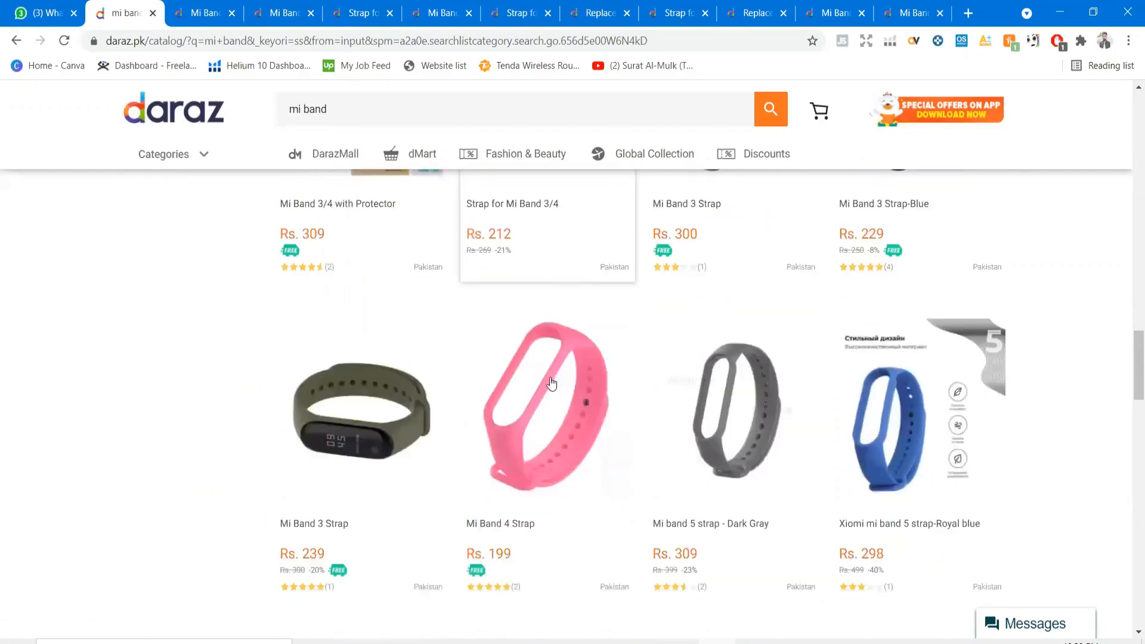
{"action": "scroll", "coordinate": [552, 383], "scroll_direction": "down", "scroll_amount": 2}
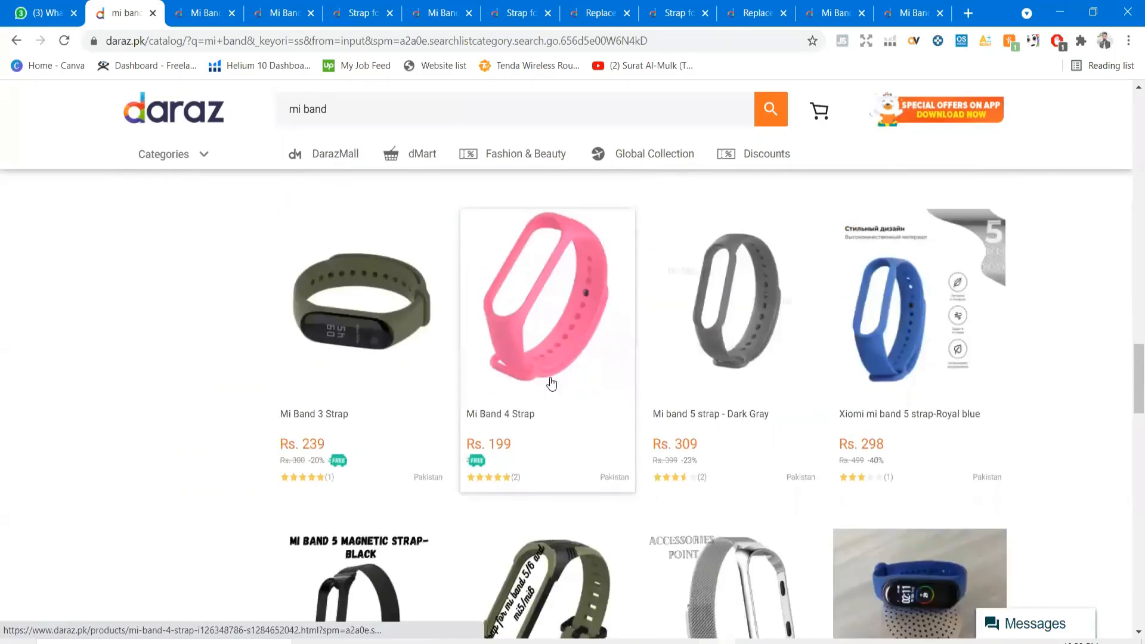
{"action": "scroll", "coordinate": [550, 381], "scroll_direction": "down", "scroll_amount": 4}
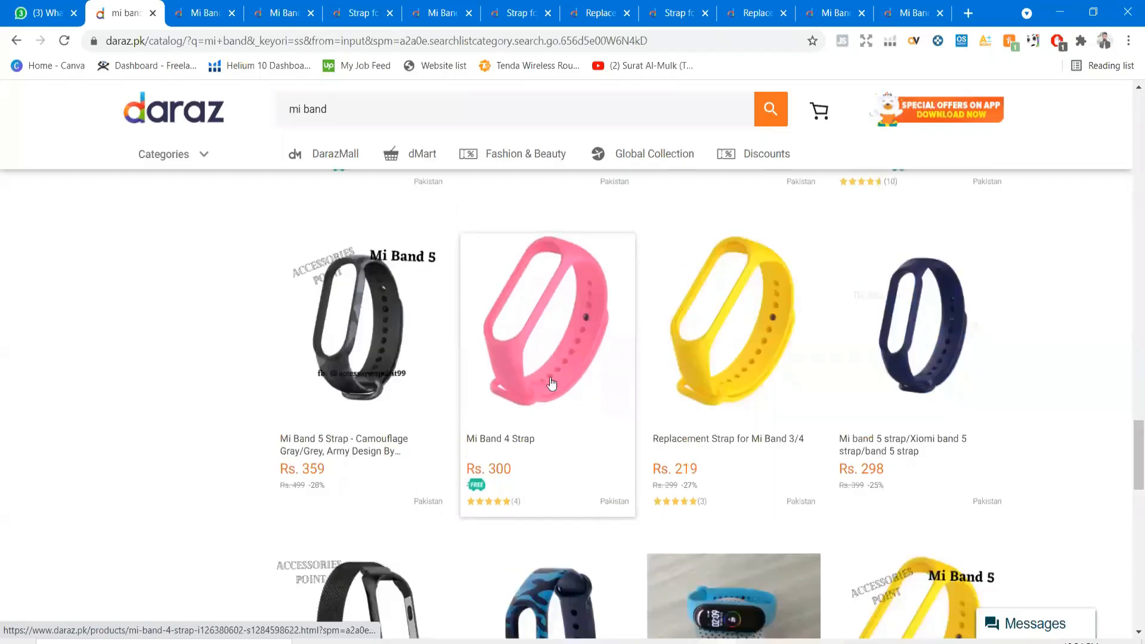
{"action": "scroll", "coordinate": [552, 383], "scroll_direction": "down", "scroll_amount": 8}
{"action": "key", "text": "alt+Tab"}
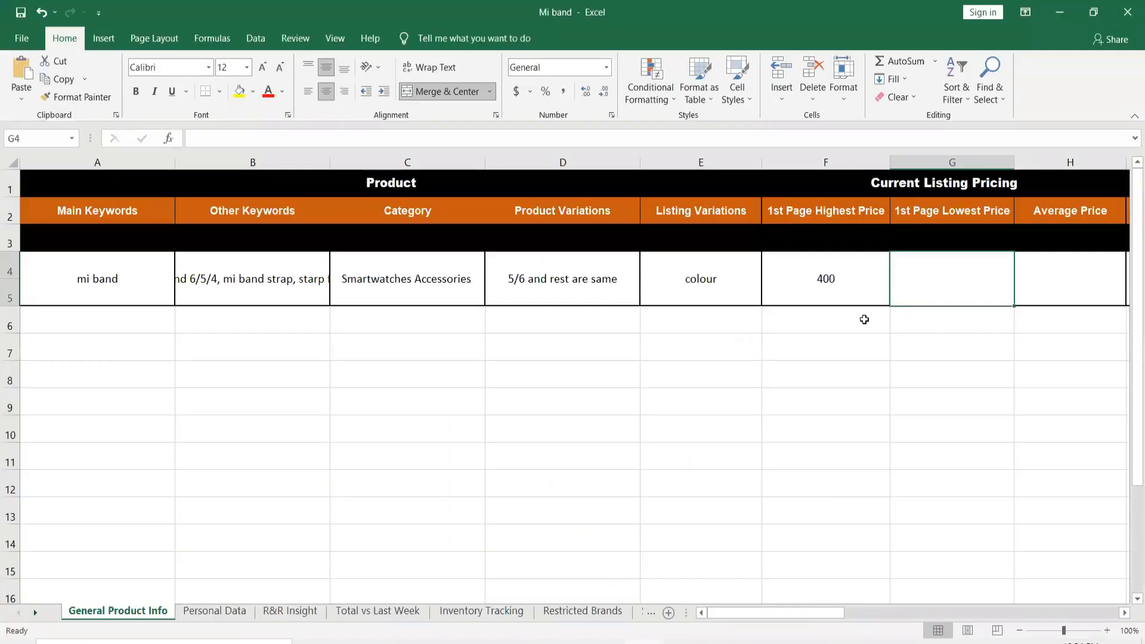
Step: Enter 175 as the 1st Page Lowest Price in G4 and save the workbook
{"action": "type", "text": "1"}
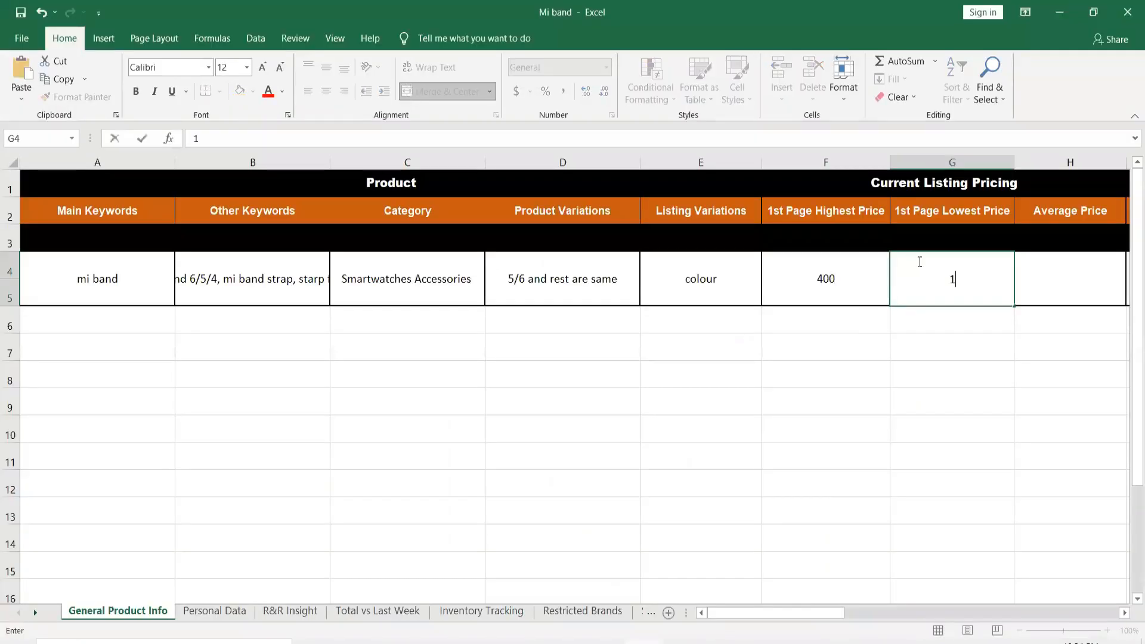
{"action": "type", "text": "75"}
{"action": "key", "text": "ctrl+s"}
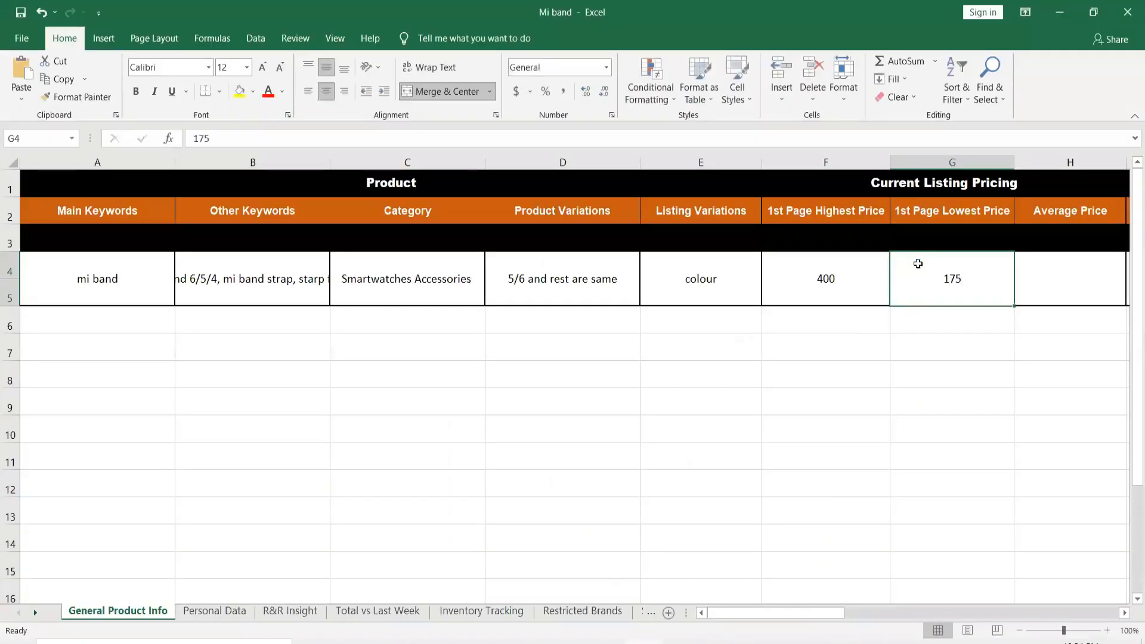
Step: Select Average Price cell H4, switch to Daraz, and examine the first-page "mi band" strap prices to estimate their average
{"action": "left_click_drag", "start_coordinate": [811, 612], "coordinate": [870, 613]}
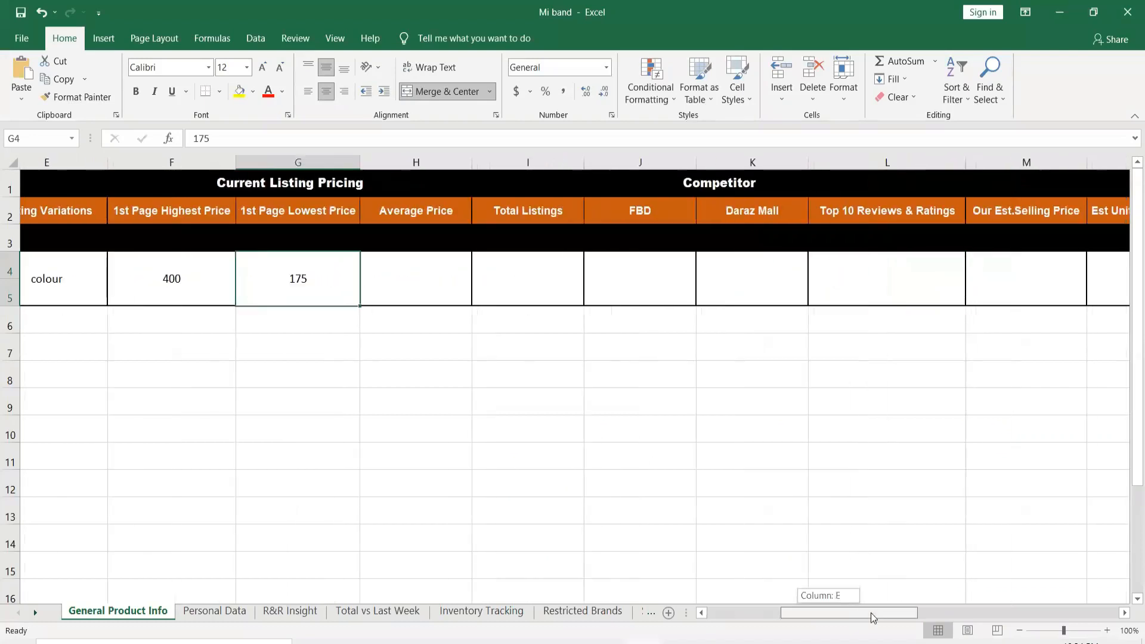
{"action": "left_click", "coordinate": [447, 212]}
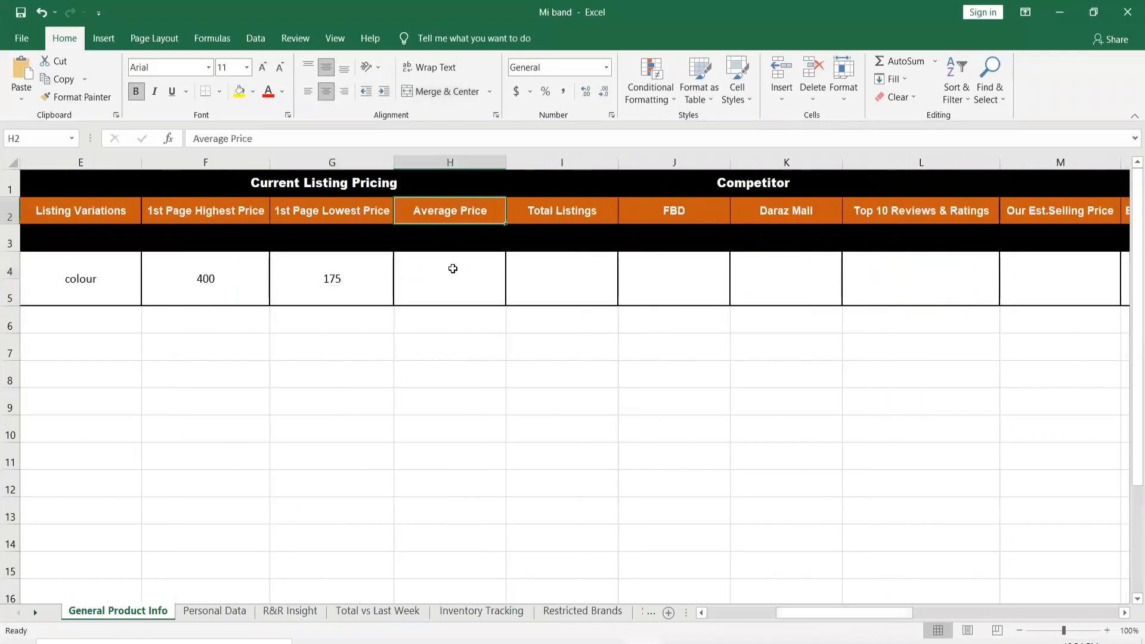
{"action": "left_click", "coordinate": [453, 268]}
{"action": "key", "text": "alt+Tab"}
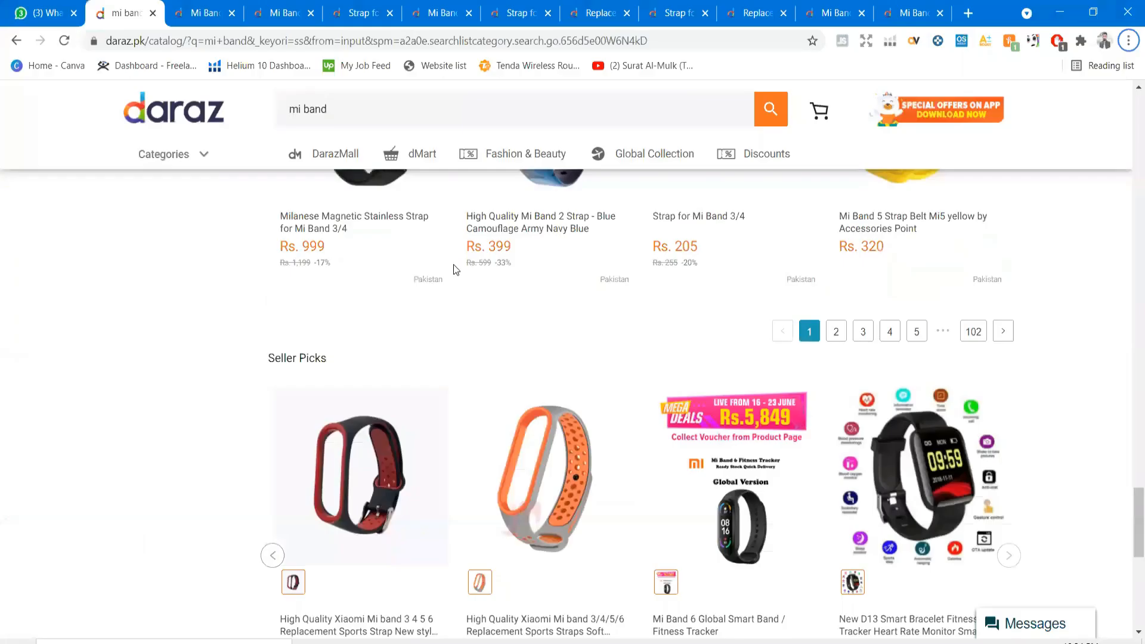
{"action": "scroll", "coordinate": [453, 270], "scroll_direction": "up", "scroll_amount": 15}
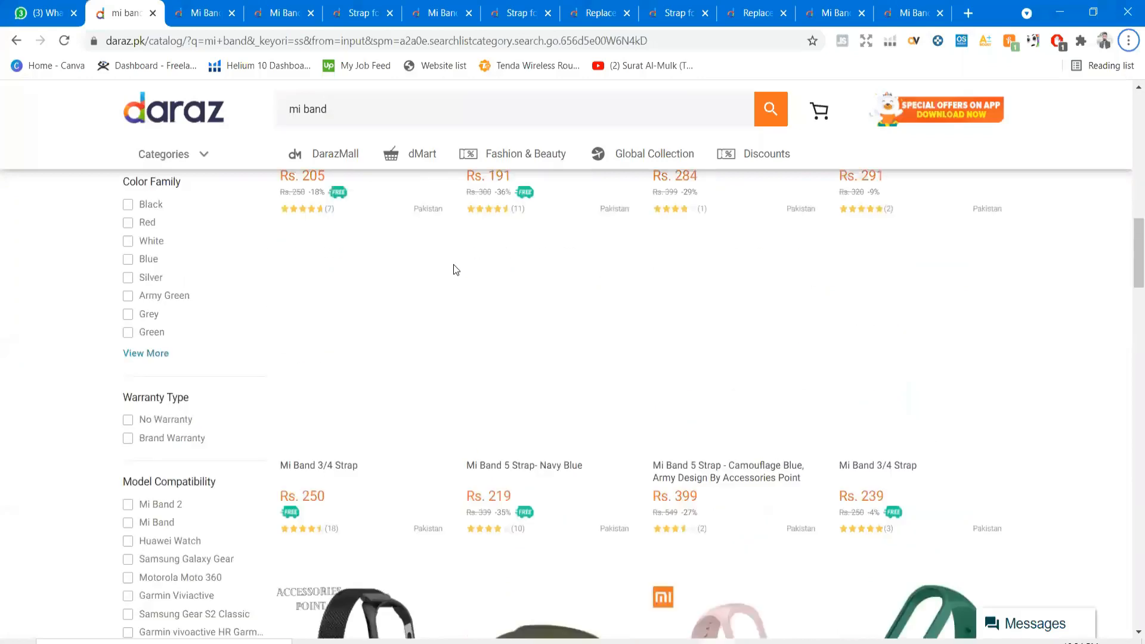
{"action": "scroll", "coordinate": [471, 344], "scroll_direction": "up", "scroll_amount": 10}
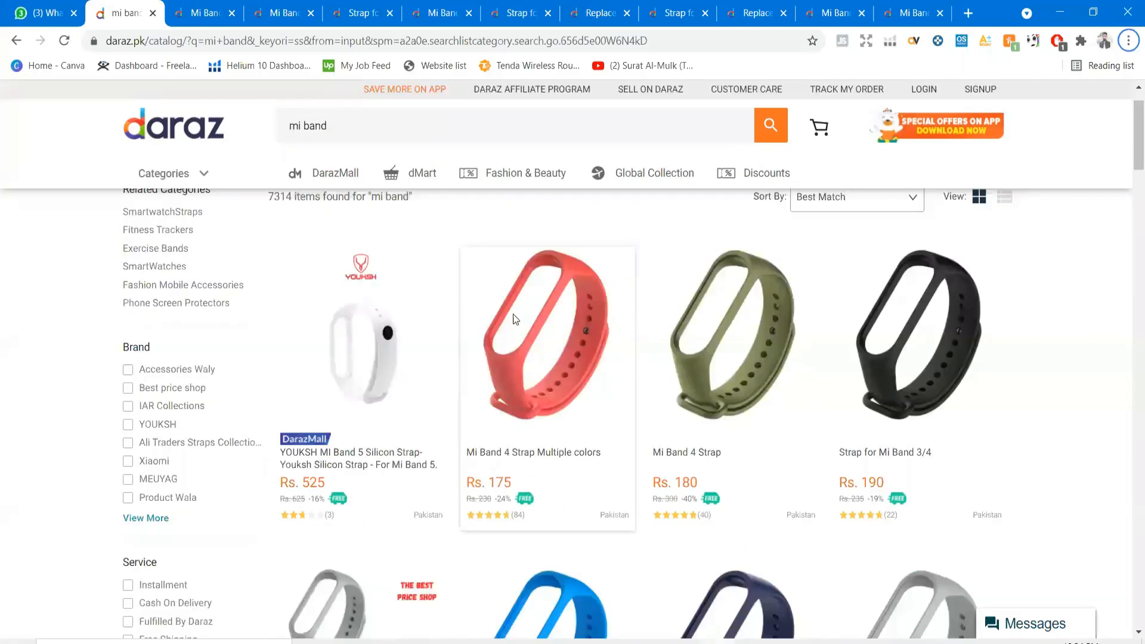
{"action": "scroll", "coordinate": [513, 313], "scroll_direction": "down", "scroll_amount": 3}
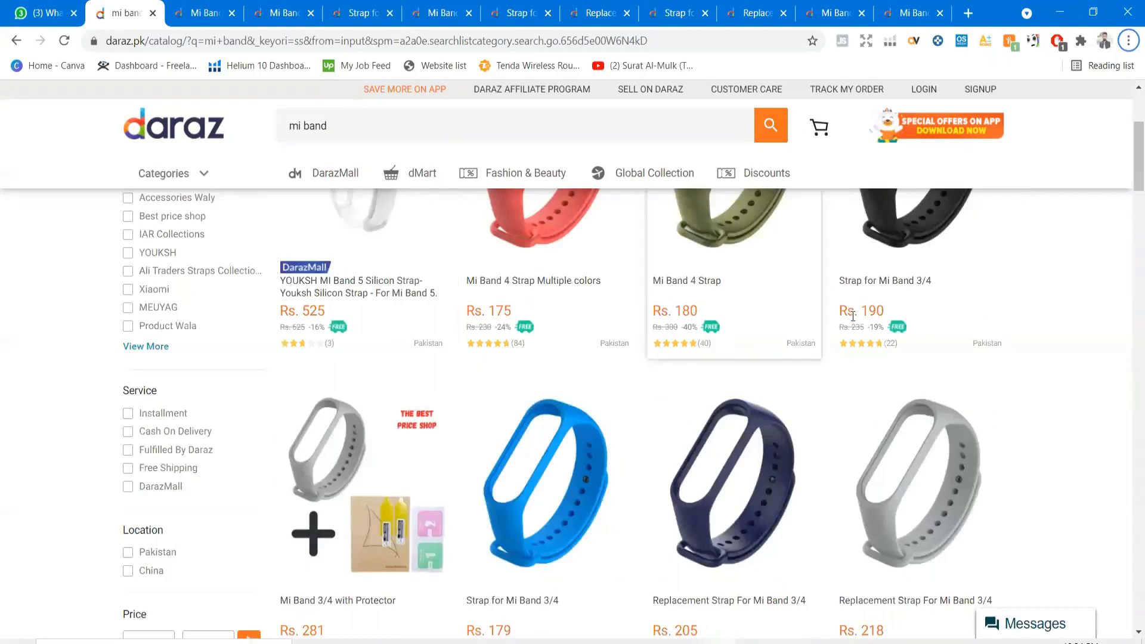
{"action": "scroll", "coordinate": [382, 370], "scroll_direction": "down", "scroll_amount": 5}
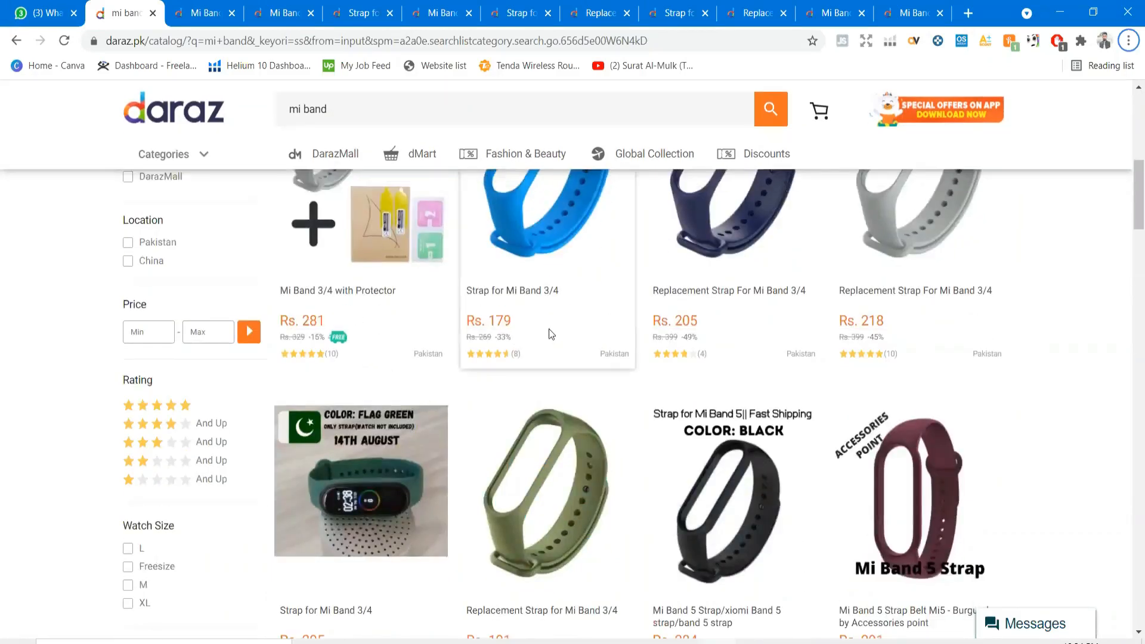
{"action": "scroll", "coordinate": [446, 391], "scroll_direction": "down", "scroll_amount": 5}
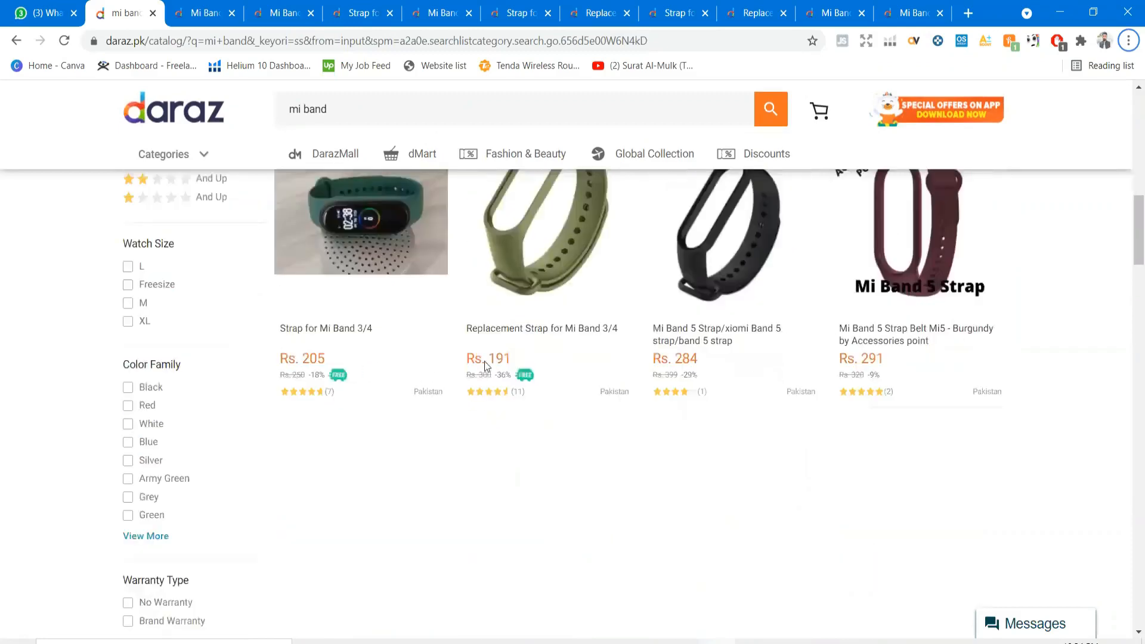
{"action": "scroll", "coordinate": [745, 364], "scroll_direction": "down", "scroll_amount": 2}
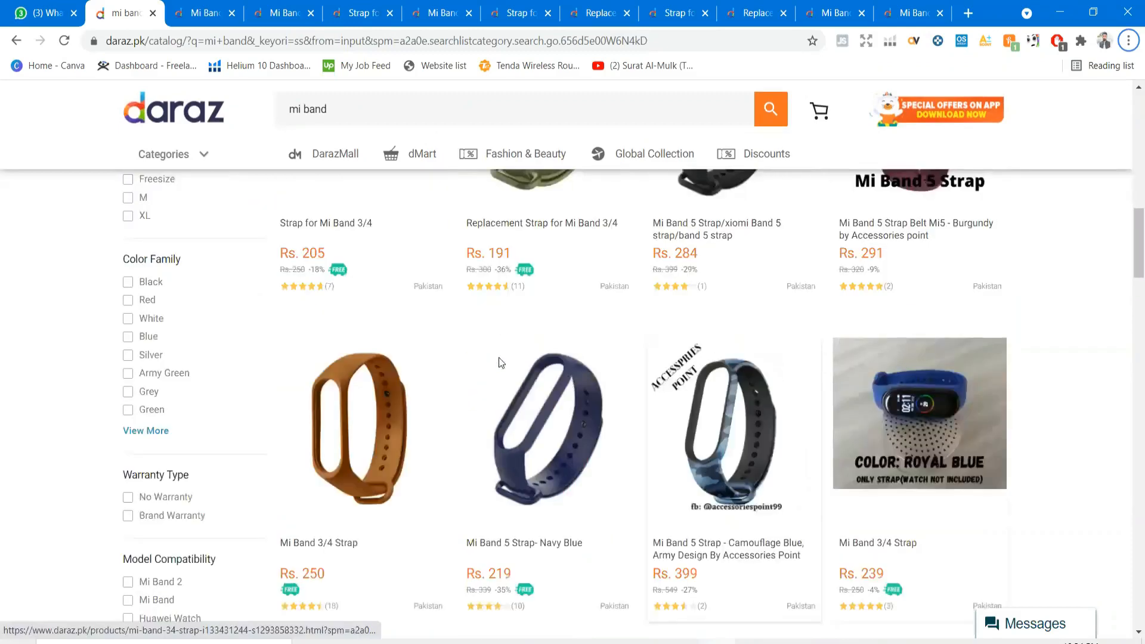
{"action": "scroll", "coordinate": [499, 356], "scroll_direction": "down", "scroll_amount": 6}
Step: Switch to Excel and enter 225 as the Average Price in H4
{"action": "key", "text": "alt+Tab"}
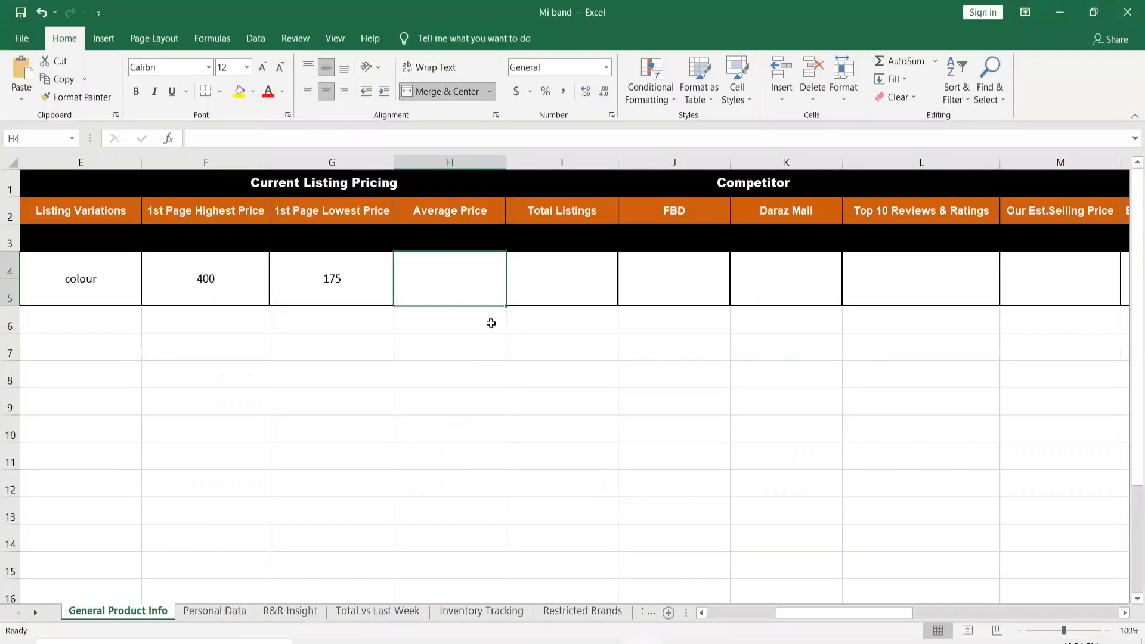
{"action": "double_click", "coordinate": [450, 282]}
{"action": "type", "text": "225"}
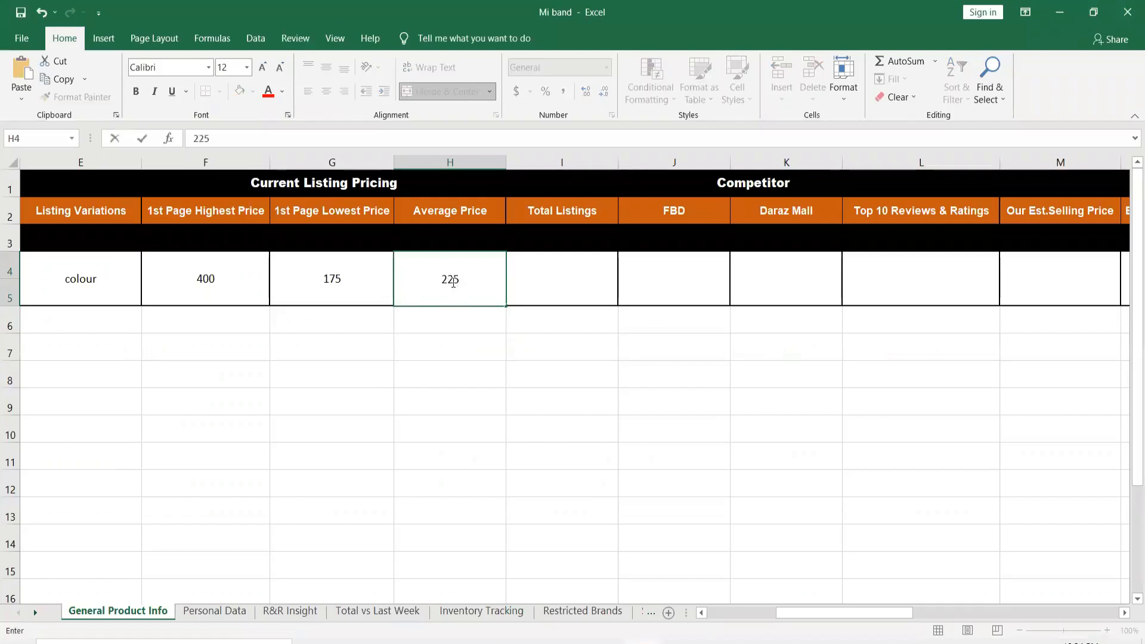
{"action": "key", "text": "ctrl+Return"}
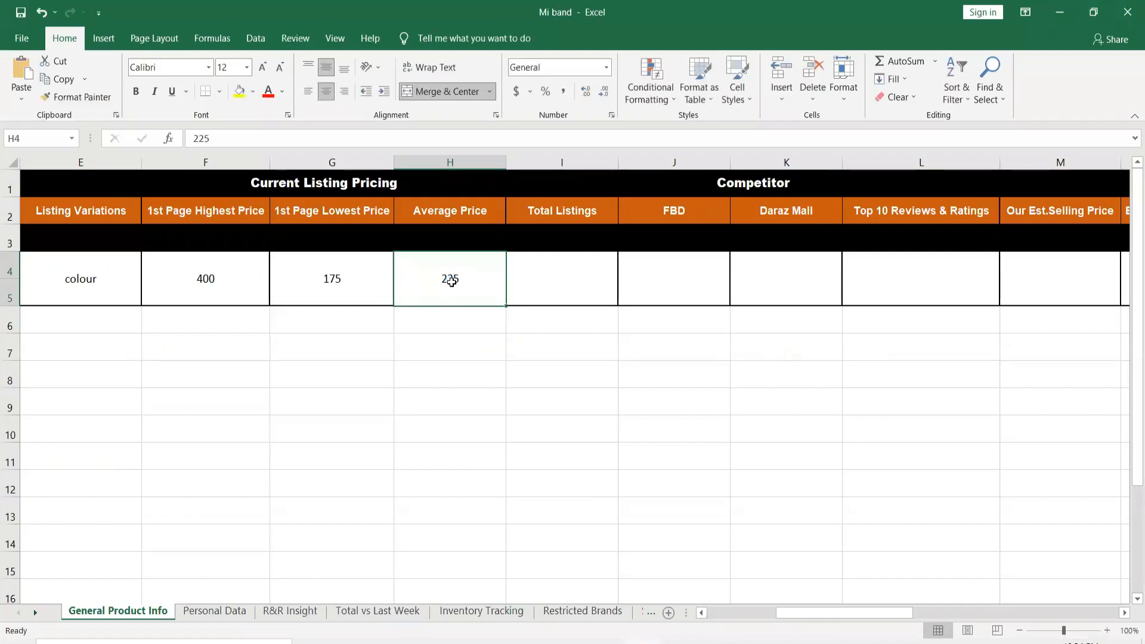
Step: Switch to Daraz, check further first-page strap prices against the entered average, and return to Excel
{"action": "key", "text": "alt+Tab"}
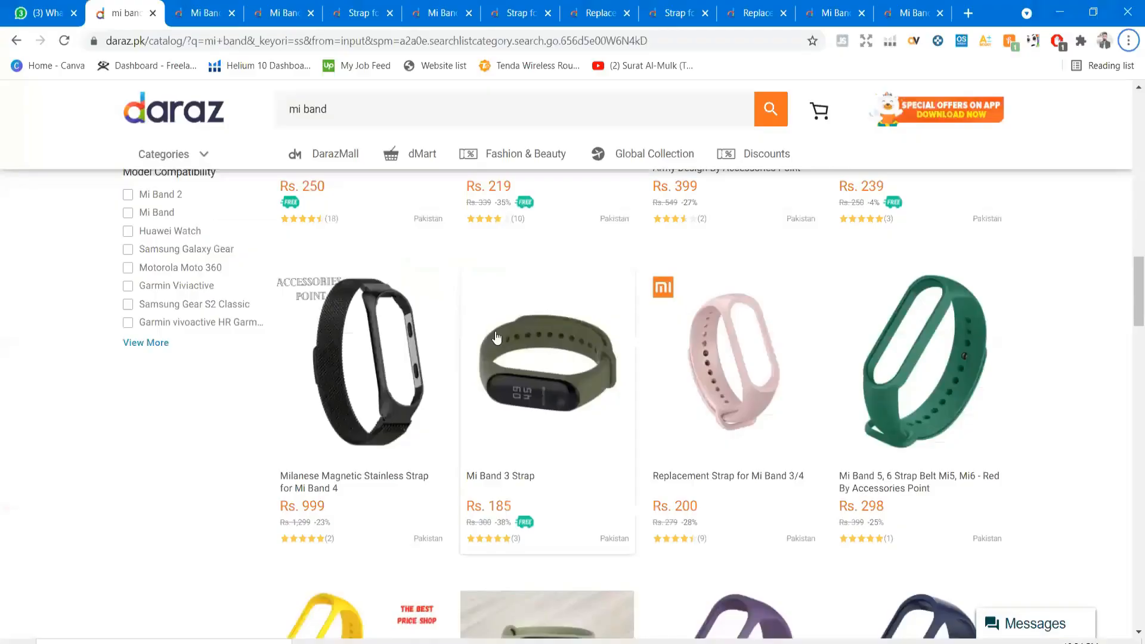
{"action": "scroll", "coordinate": [384, 364], "scroll_direction": "down", "scroll_amount": 10}
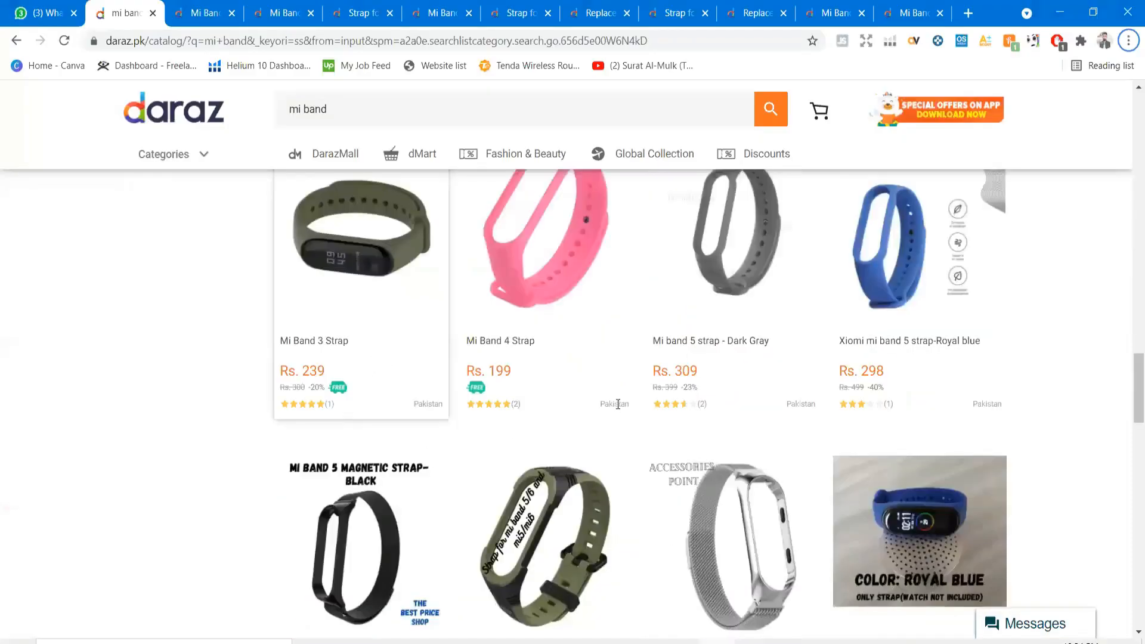
{"action": "scroll", "coordinate": [625, 405], "scroll_direction": "up", "scroll_amount": 15}
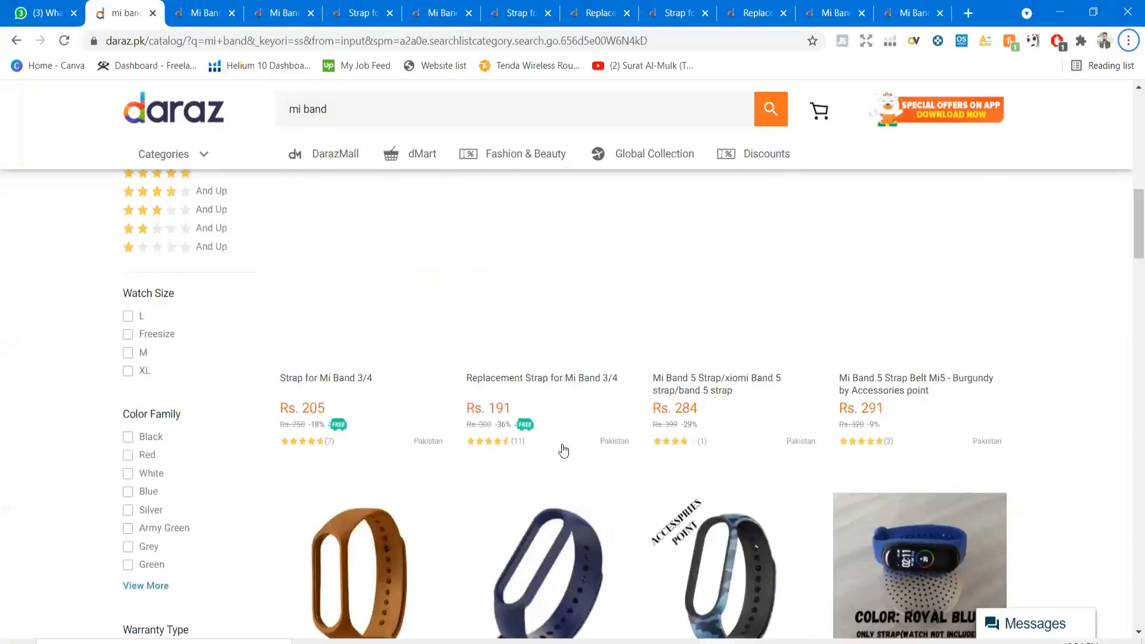
{"action": "key", "text": "alt+Tab"}
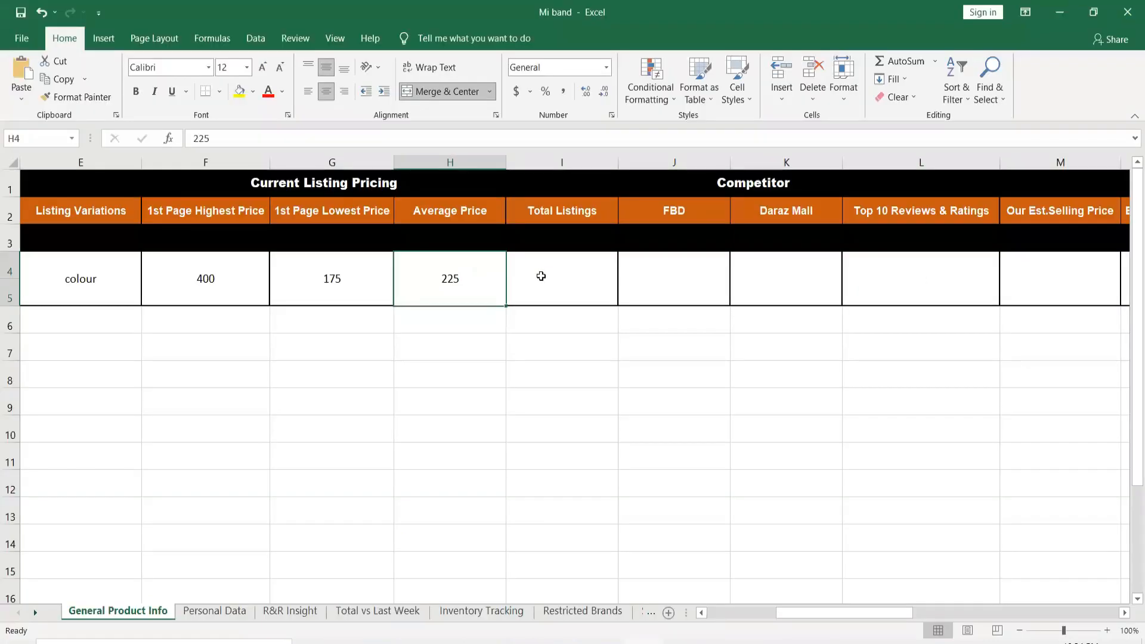
Step: Copy the item count 7314 from the Daraz "mi band" results into Total Listings cell I4 in Excel
{"action": "key", "text": "alt+Tab"}
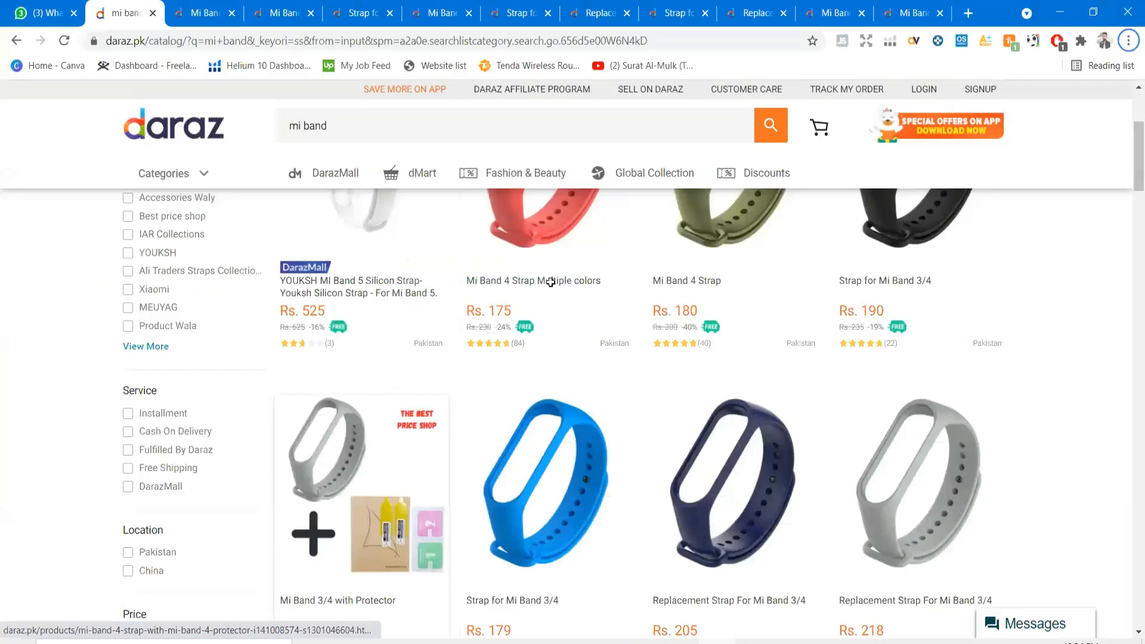
{"action": "key", "text": "alt+Tab"}
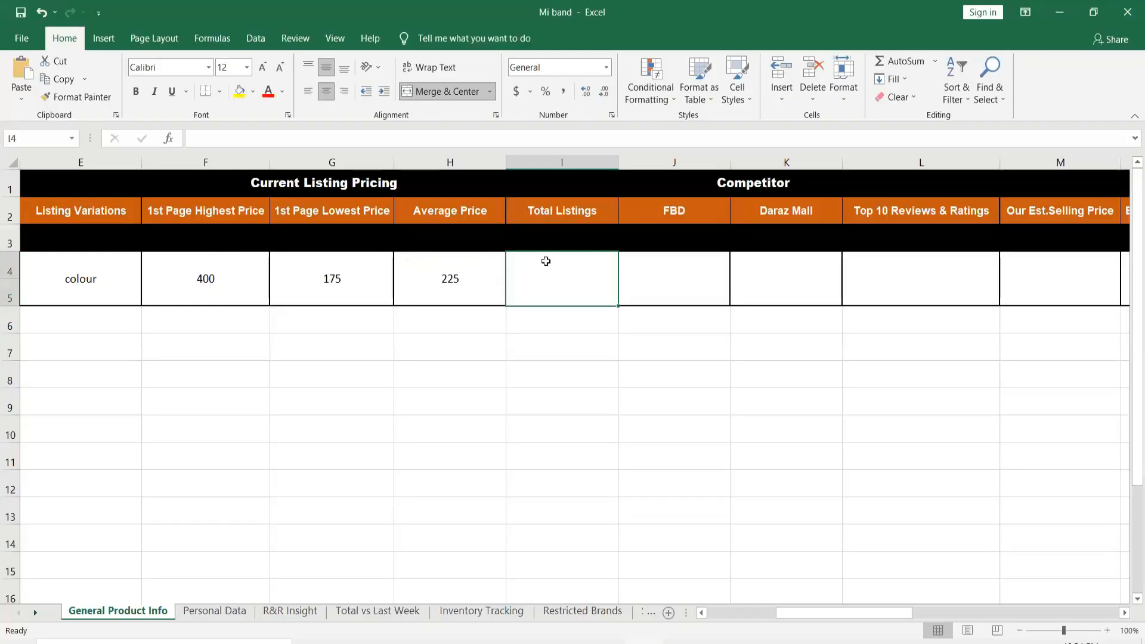
{"action": "key", "text": "alt+Tab"}
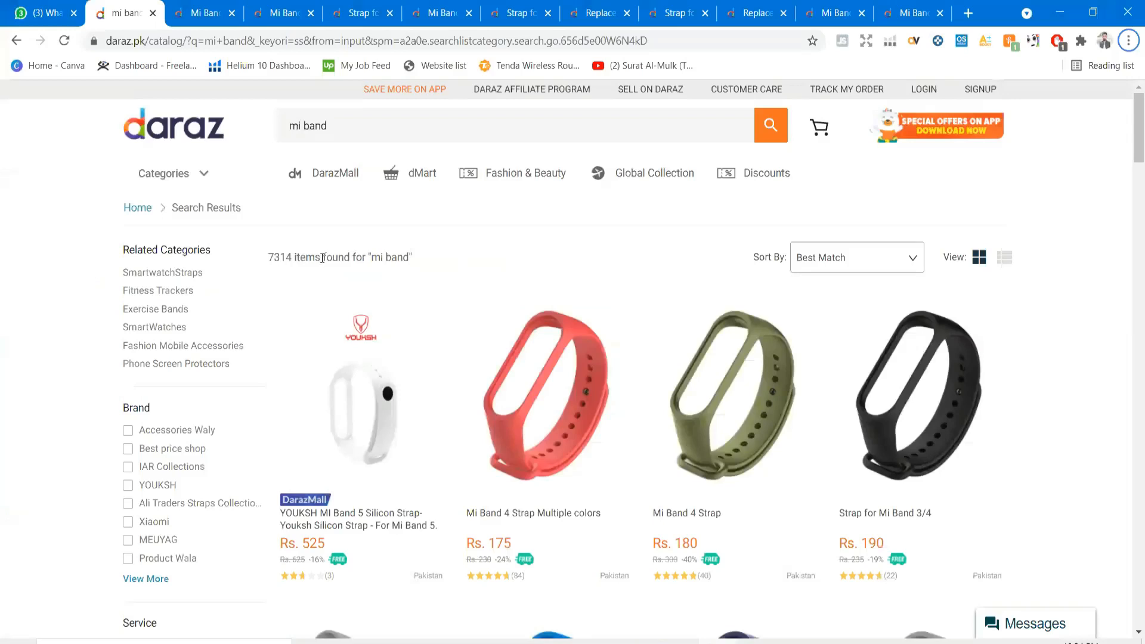
{"action": "double_click", "coordinate": [280, 258]}
{"action": "key", "text": "ctrl+c"}
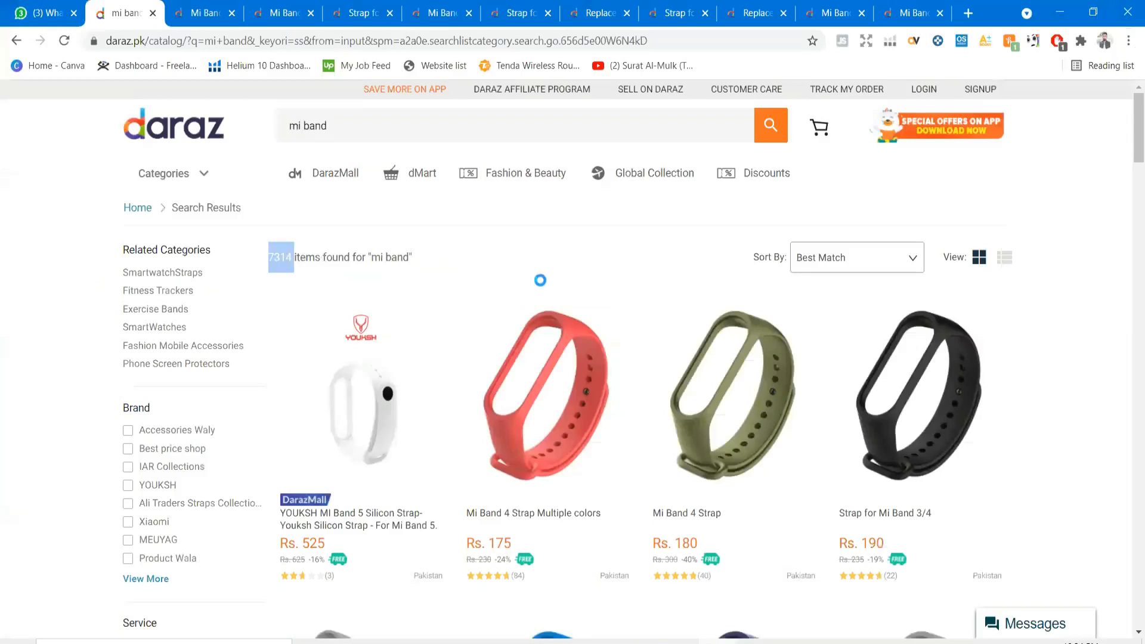
{"action": "key", "text": "alt+Tab"}
{"action": "key", "text": "ctrl+v"}
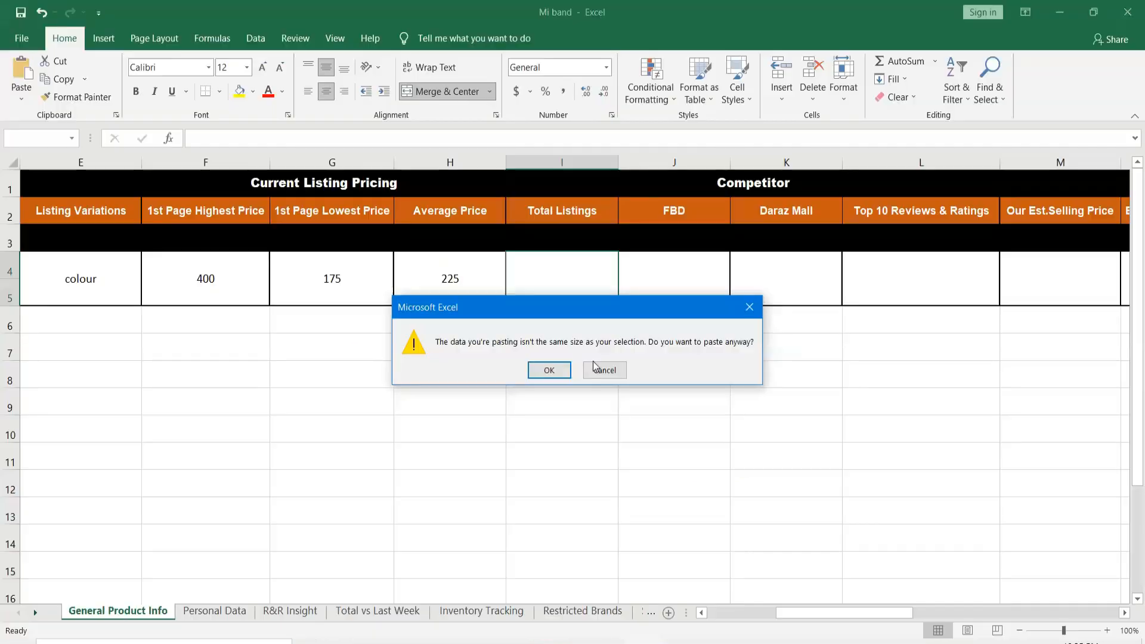
{"action": "left_click", "coordinate": [598, 368]}
{"action": "double_click", "coordinate": [562, 279]}
{"action": "key", "text": "ctrl+v"}
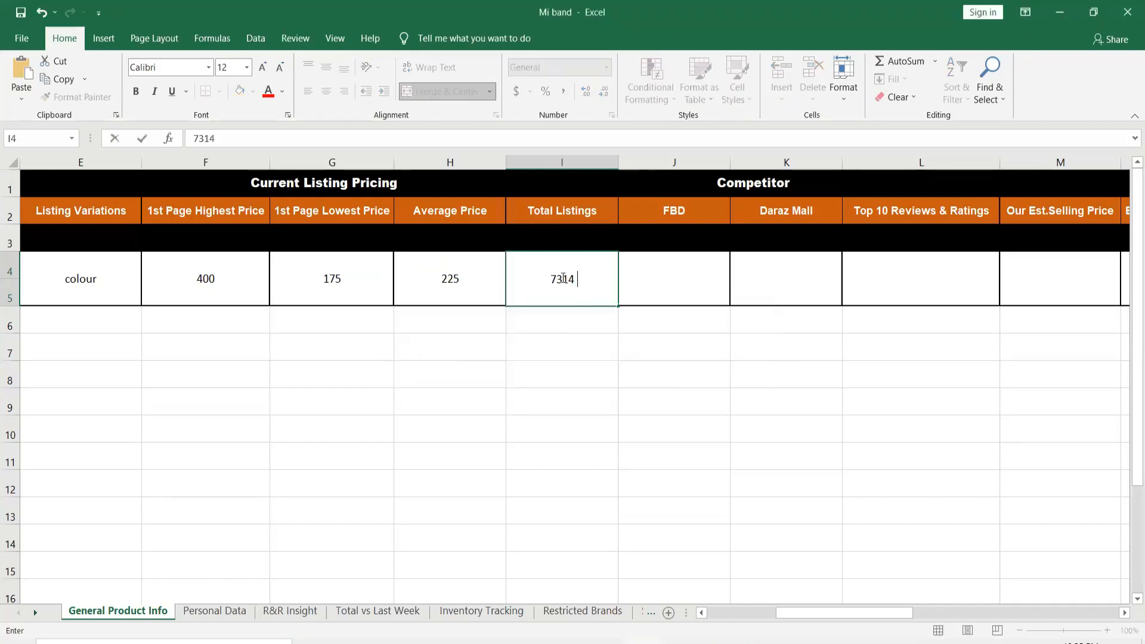
{"action": "left_click", "coordinate": [651, 282]}
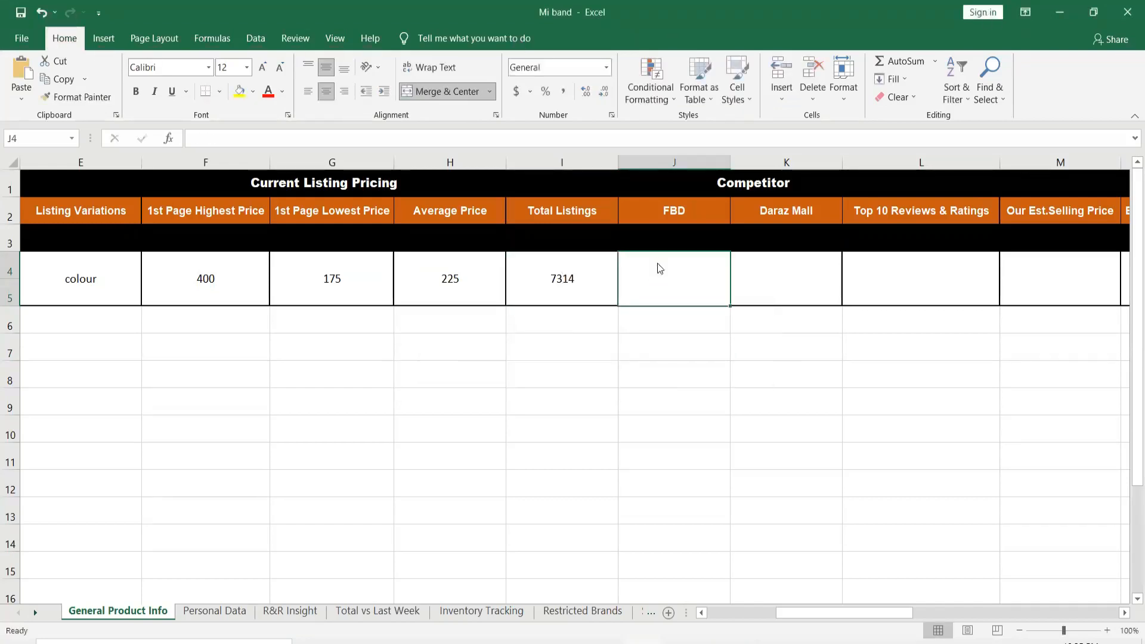
Step: Filter the Daraz "mi band" results by Fulfilled By Daraz, then enter 32 as the FBD value in J4 in Excel
{"action": "key", "text": "alt+Tab"}
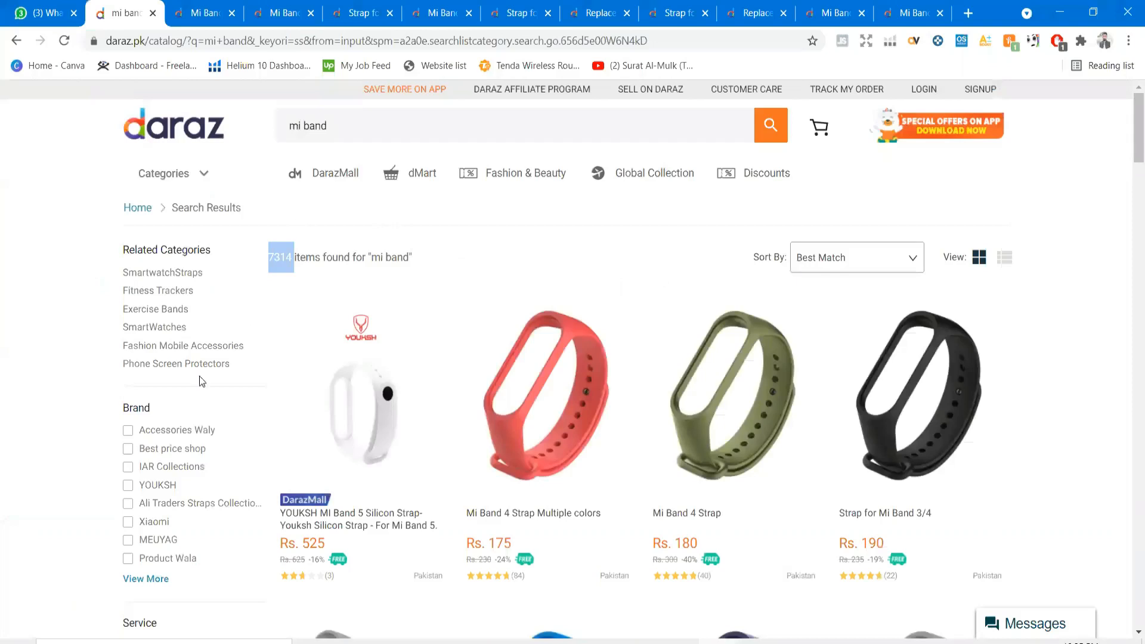
{"action": "scroll", "coordinate": [154, 323], "scroll_direction": "down", "scroll_amount": 7}
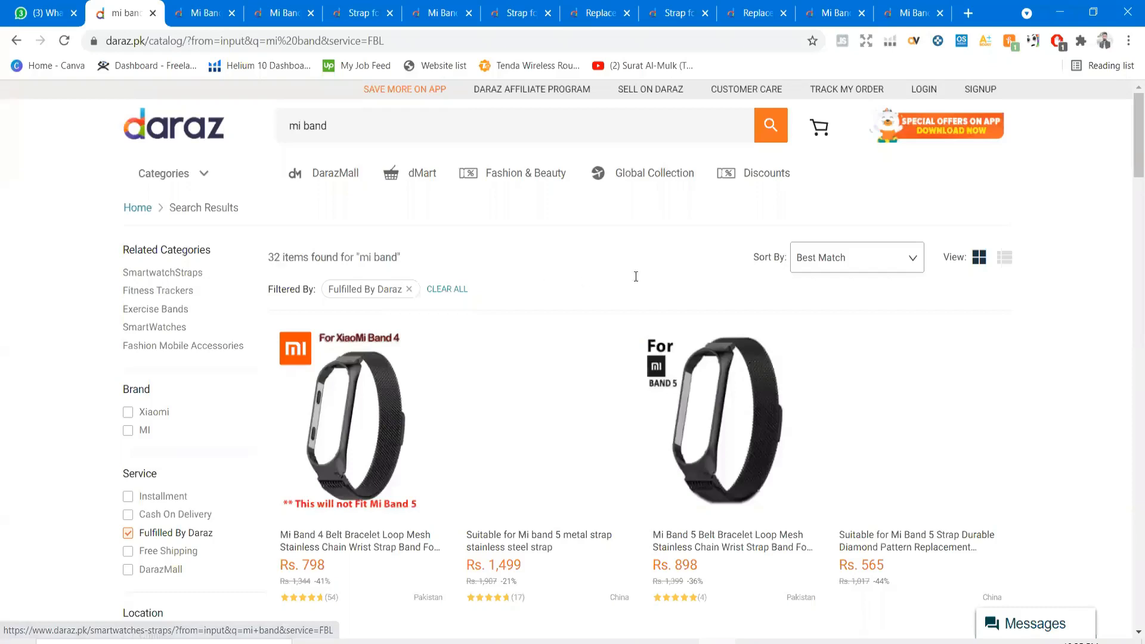
{"action": "key", "text": "alt+Tab"}
{"action": "type", "text": "32"}
{"action": "key", "text": "Tab"}
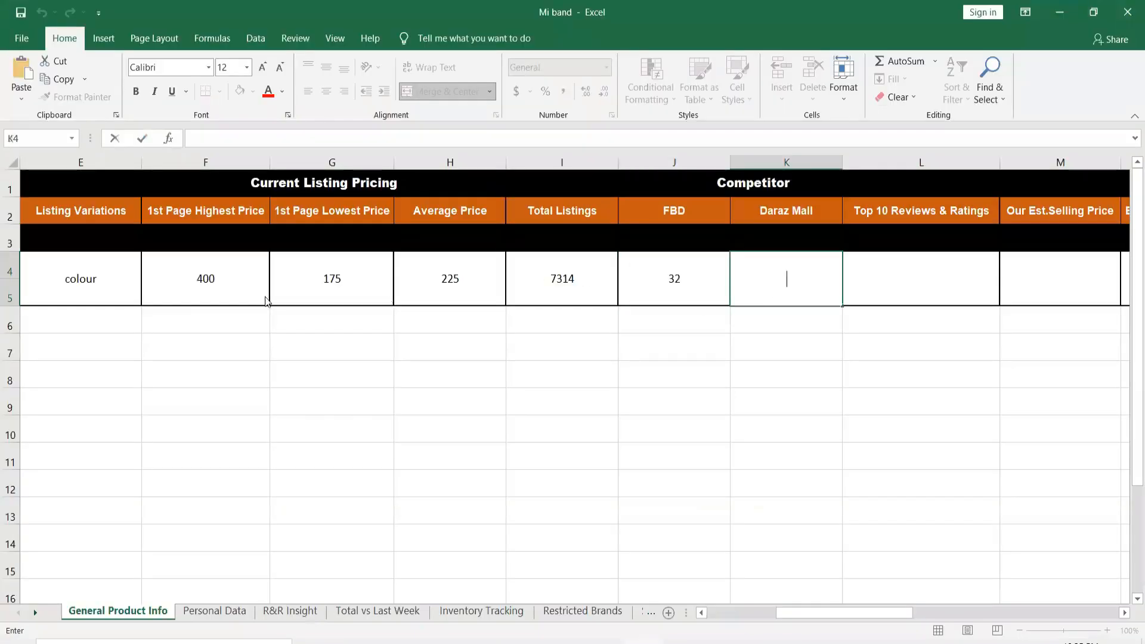
Step: Switch to Daraz and clear the Fulfilled By Daraz filter from the "mi band" results
{"action": "key", "text": "alt+Tab"}
{"action": "left_click", "coordinate": [428, 290]}
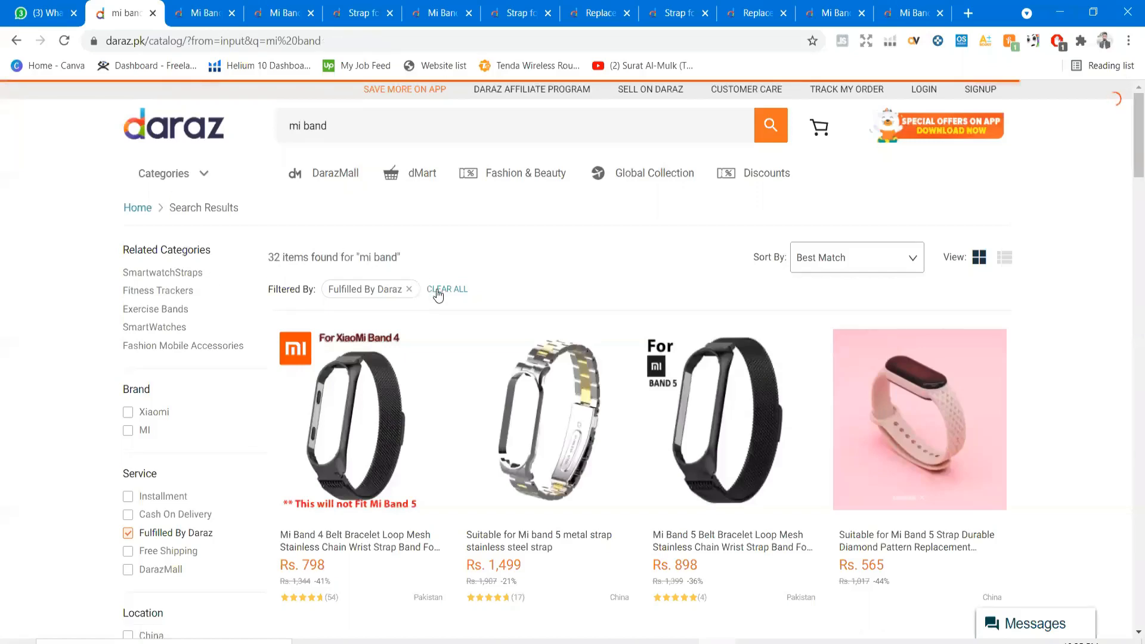
{"action": "key", "text": "alt+Tab"}
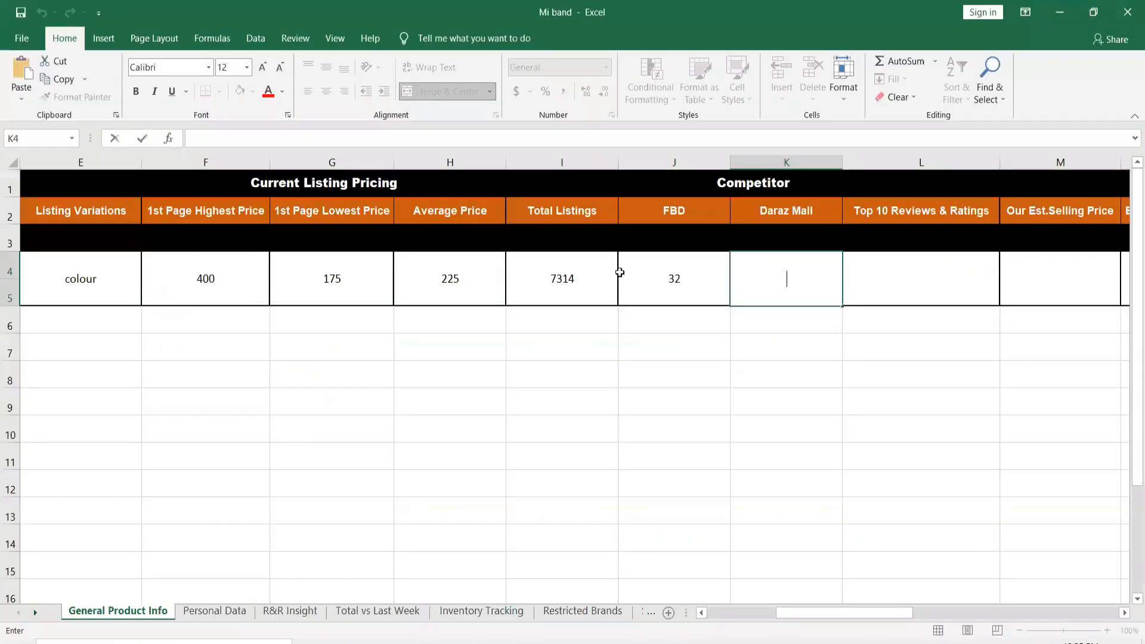
{"action": "key", "text": "alt+Tab"}
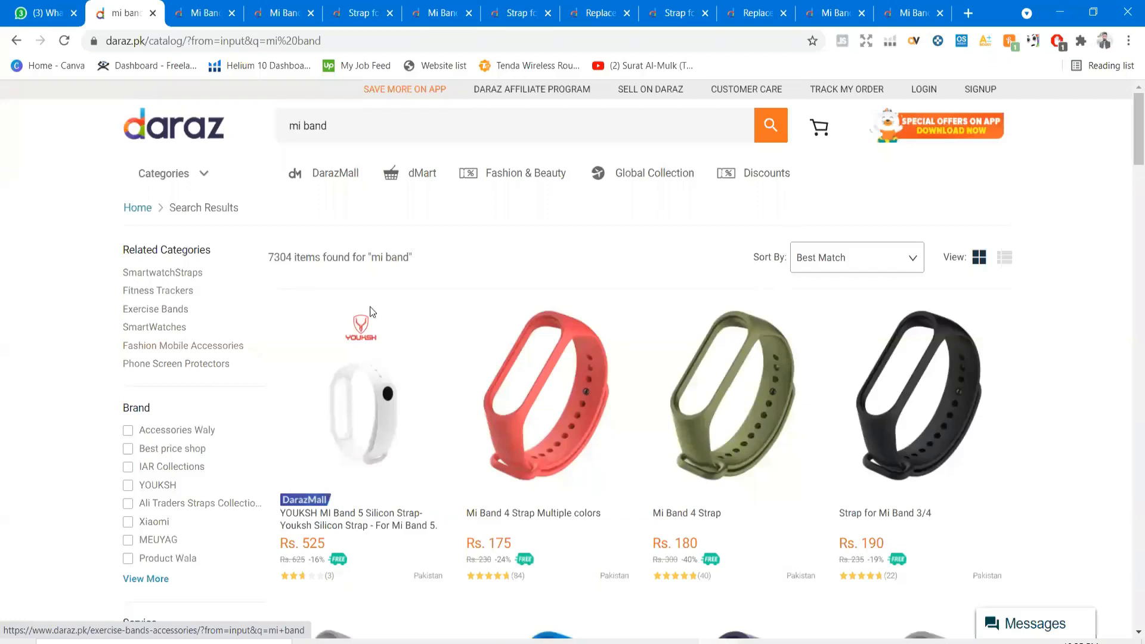
Step: Filter the Daraz results by DarazMall, then switch to Excel and enter 11 as the Daraz Mall value in K4
{"action": "scroll", "coordinate": [237, 377], "scroll_direction": "down", "scroll_amount": 3}
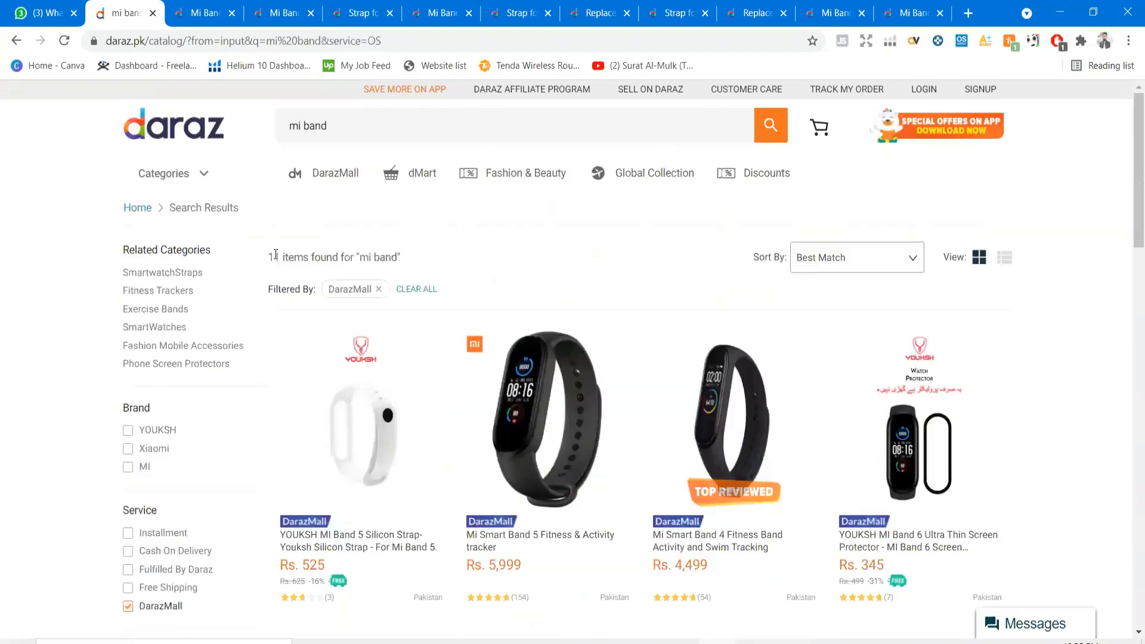
{"action": "double_click", "coordinate": [275, 254]}
{"action": "key", "text": "alt+Tab"}
{"action": "type", "text": "11"}
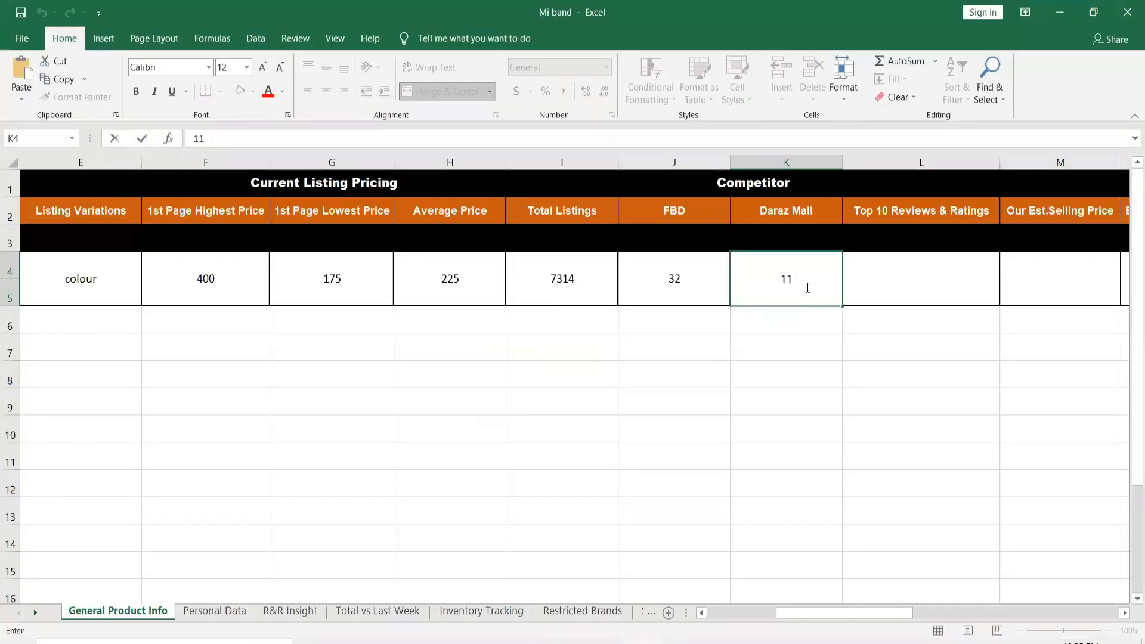
Step: Switch to Daraz to review the DarazMall "mi band" listings, then return to Excel and set the Daraz Mall value in K4 to 1
{"action": "key", "text": "alt+Tab"}
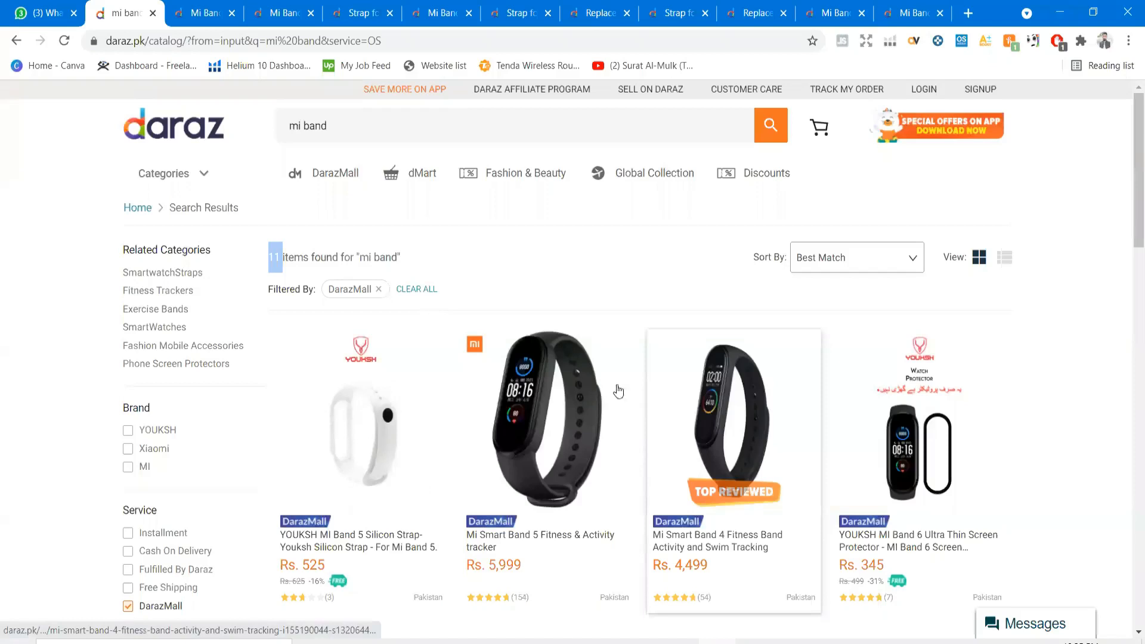
{"action": "scroll", "coordinate": [619, 389], "scroll_direction": "down", "scroll_amount": 10}
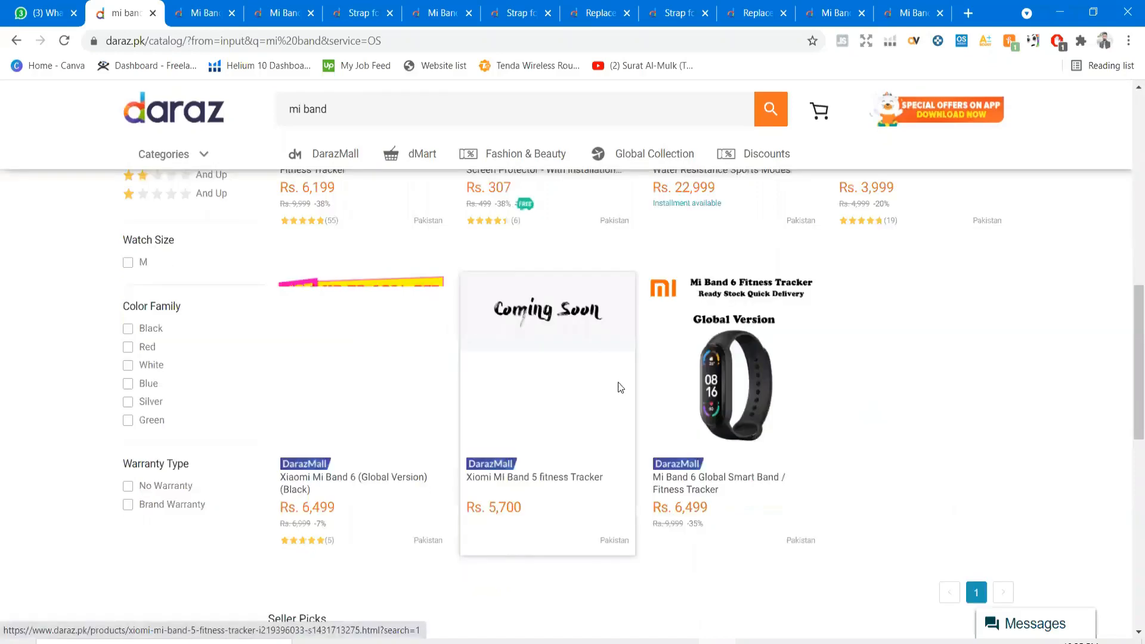
{"action": "scroll", "coordinate": [483, 377], "scroll_direction": "up", "scroll_amount": 10}
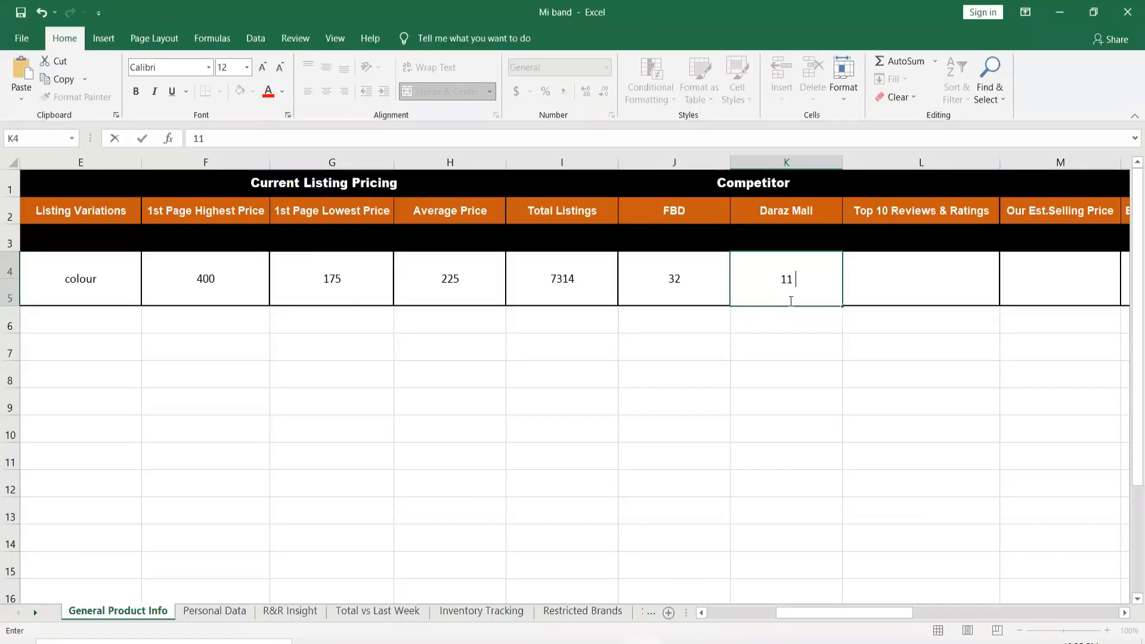
{"action": "left_click", "coordinate": [943, 364]}
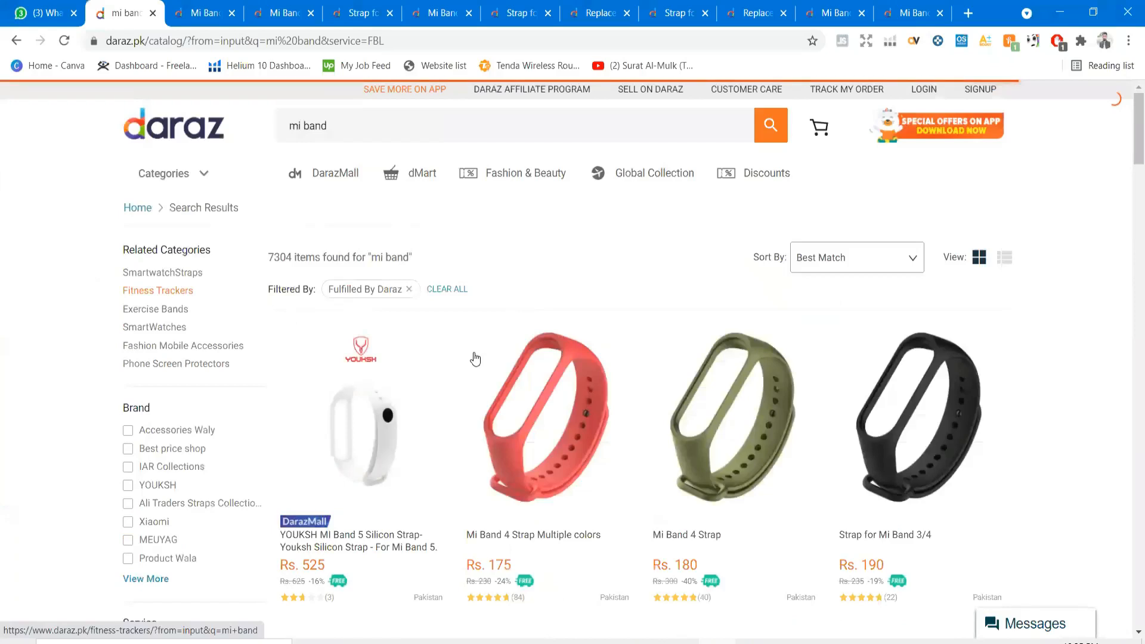
Step: Examine the Fulfilled By Daraz "mi band" listings on Daraz for relevant competitors and check them against the Excel competitor columns
{"action": "scroll", "coordinate": [476, 358], "scroll_direction": "down", "scroll_amount": 10}
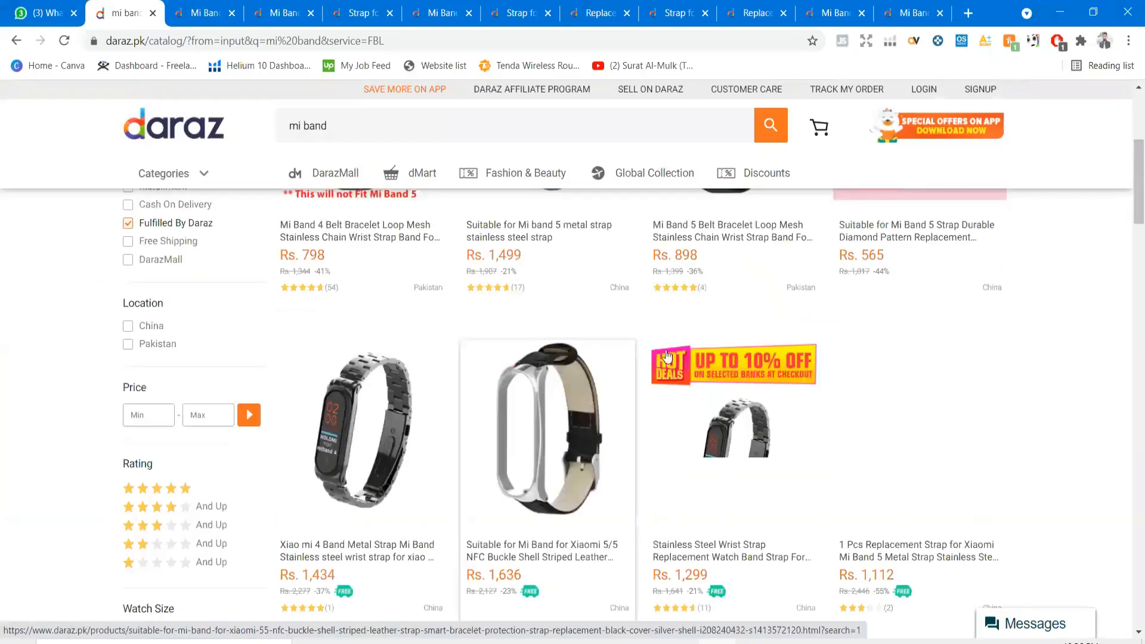
{"action": "scroll", "coordinate": [532, 349], "scroll_direction": "down", "scroll_amount": 6}
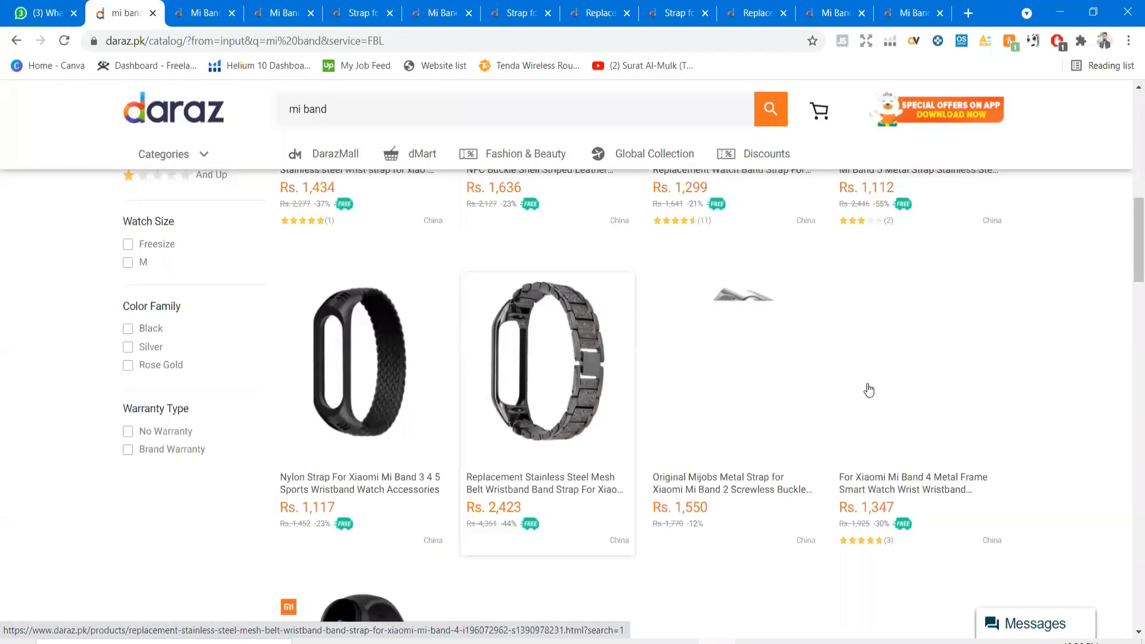
{"action": "scroll", "coordinate": [870, 389], "scroll_direction": "down", "scroll_amount": 5}
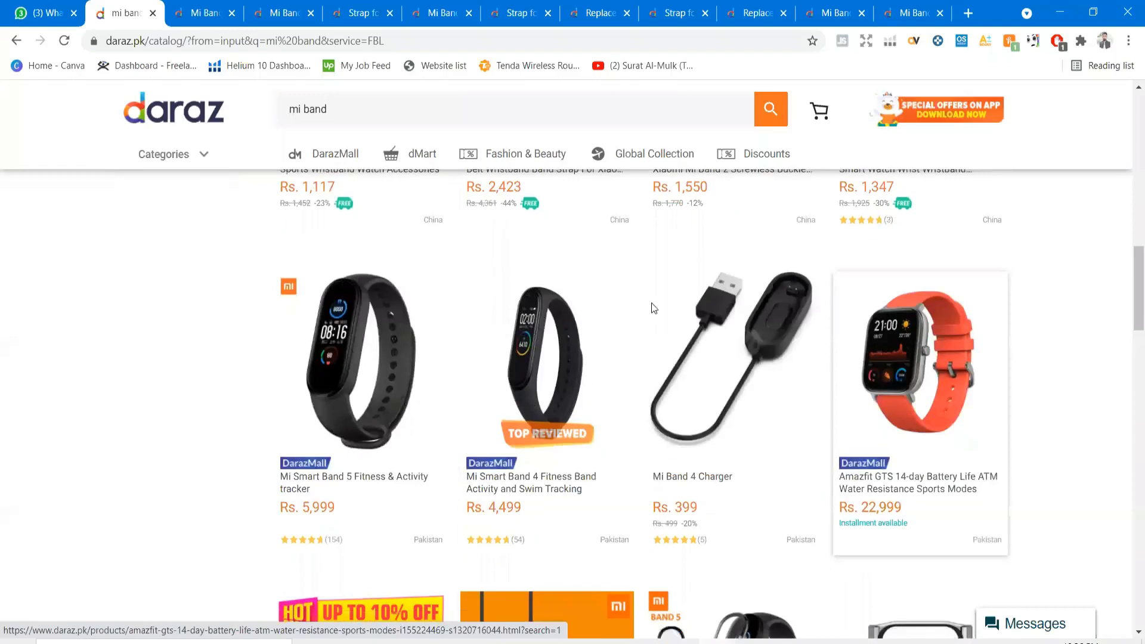
{"action": "scroll", "coordinate": [859, 322], "scroll_direction": "down", "scroll_amount": 4}
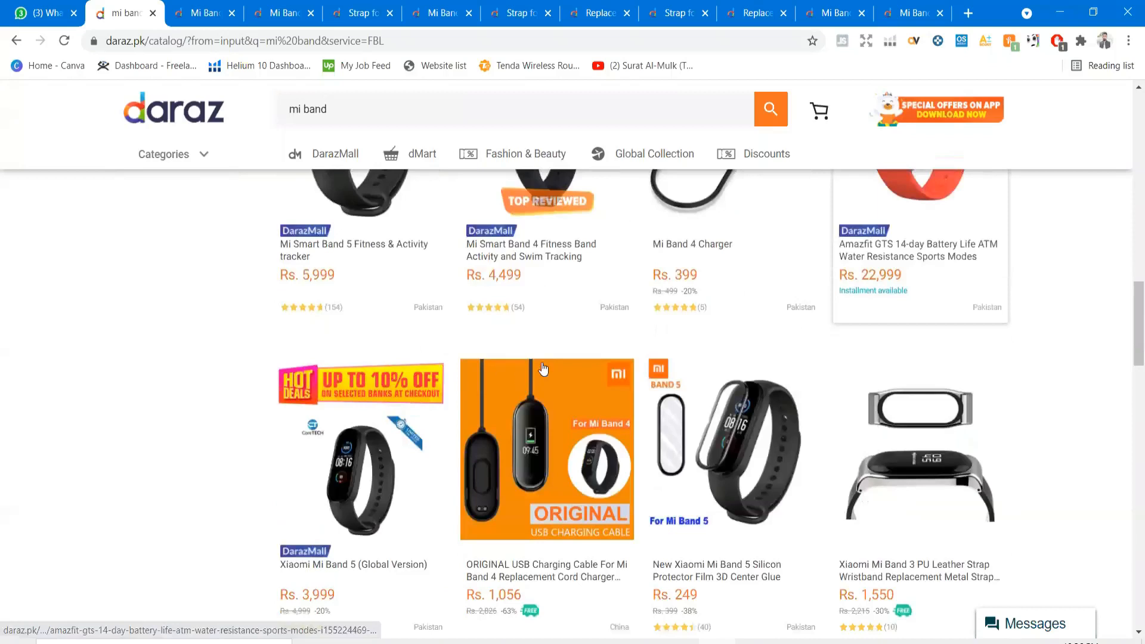
{"action": "scroll", "coordinate": [546, 360], "scroll_direction": "down", "scroll_amount": 2}
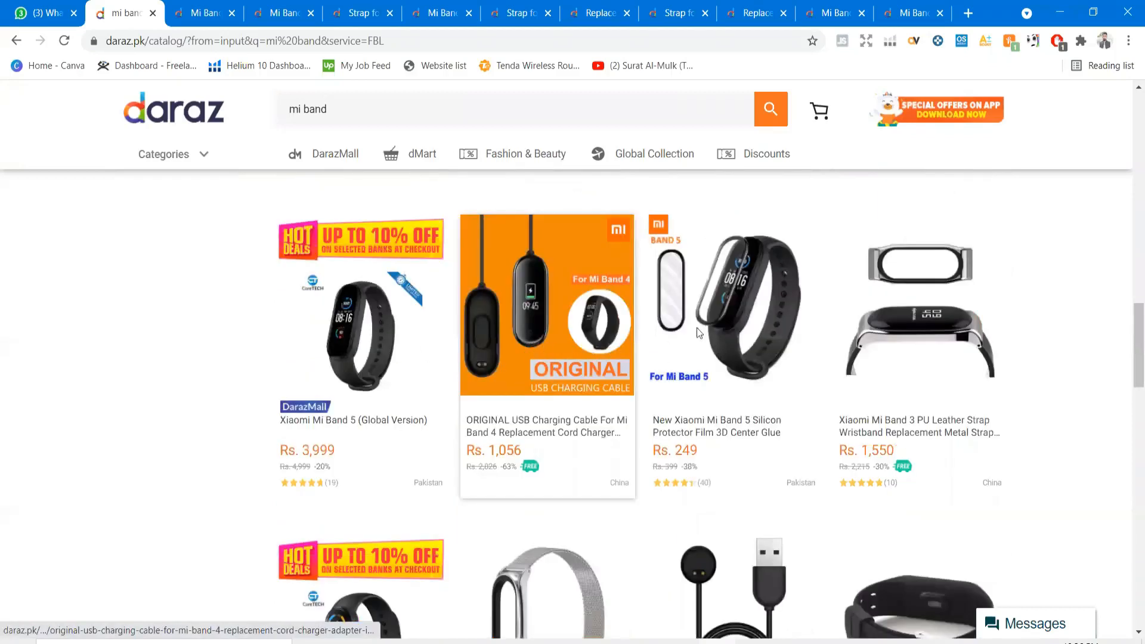
{"action": "scroll", "coordinate": [368, 365], "scroll_direction": "down", "scroll_amount": 4}
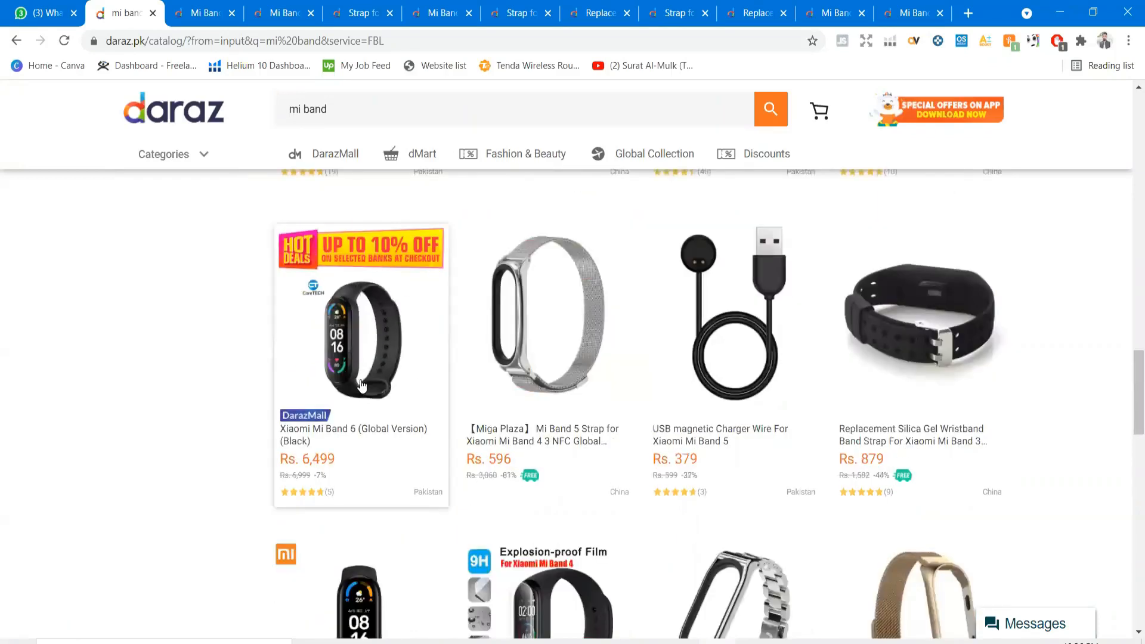
{"action": "scroll", "coordinate": [581, 400], "scroll_direction": "down", "scroll_amount": 7}
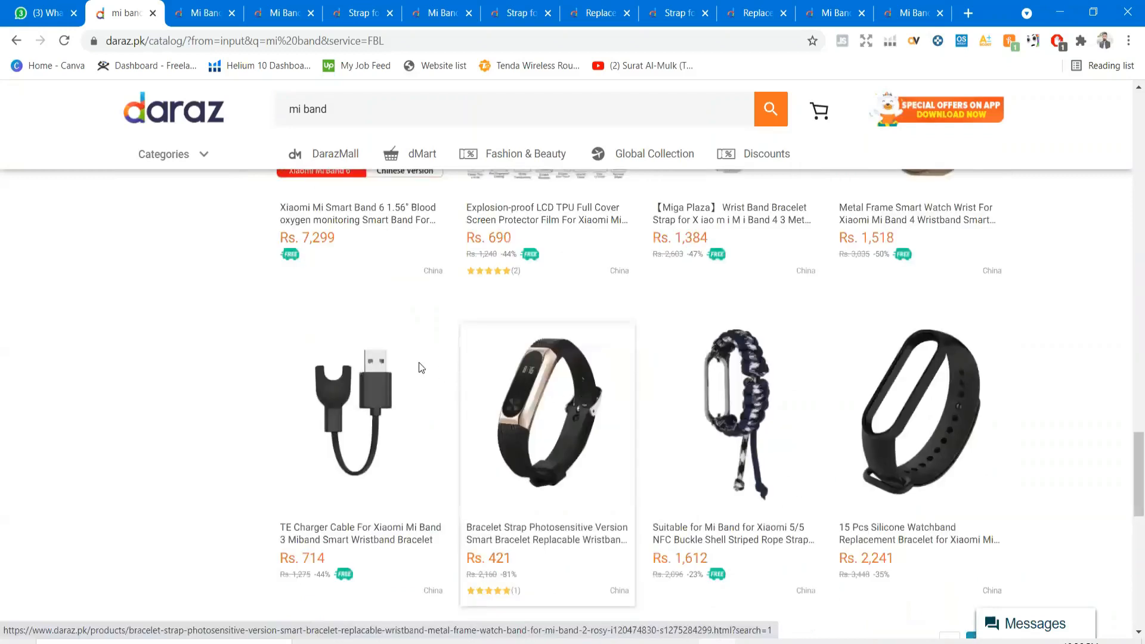
{"action": "key", "text": "alt+Tab"}
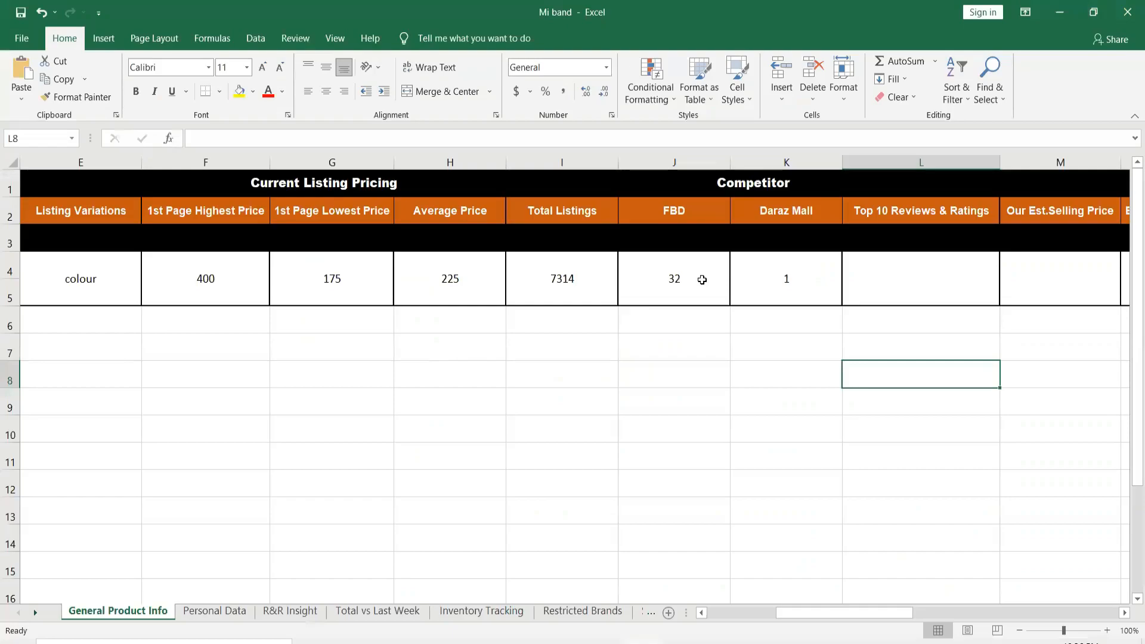
{"action": "key", "text": "alt+Tab"}
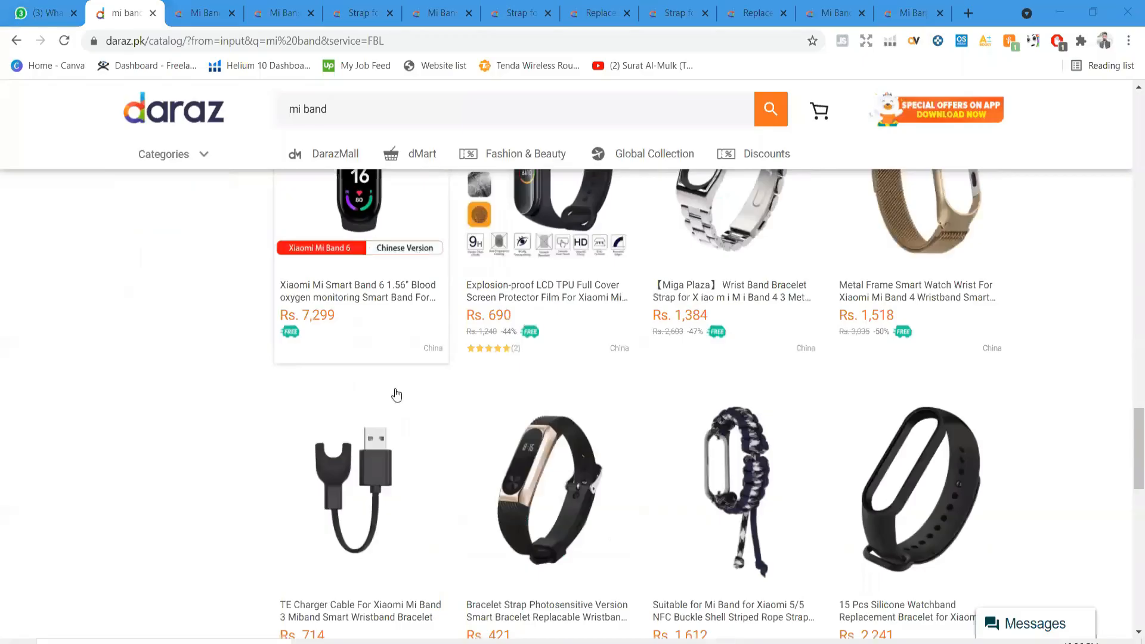
Step: Recheck the Fulfilled By Daraz results from the start, distinguishing bands, chargers and smart watches from straps
{"action": "scroll", "coordinate": [400, 399], "scroll_direction": "up", "scroll_amount": 10}
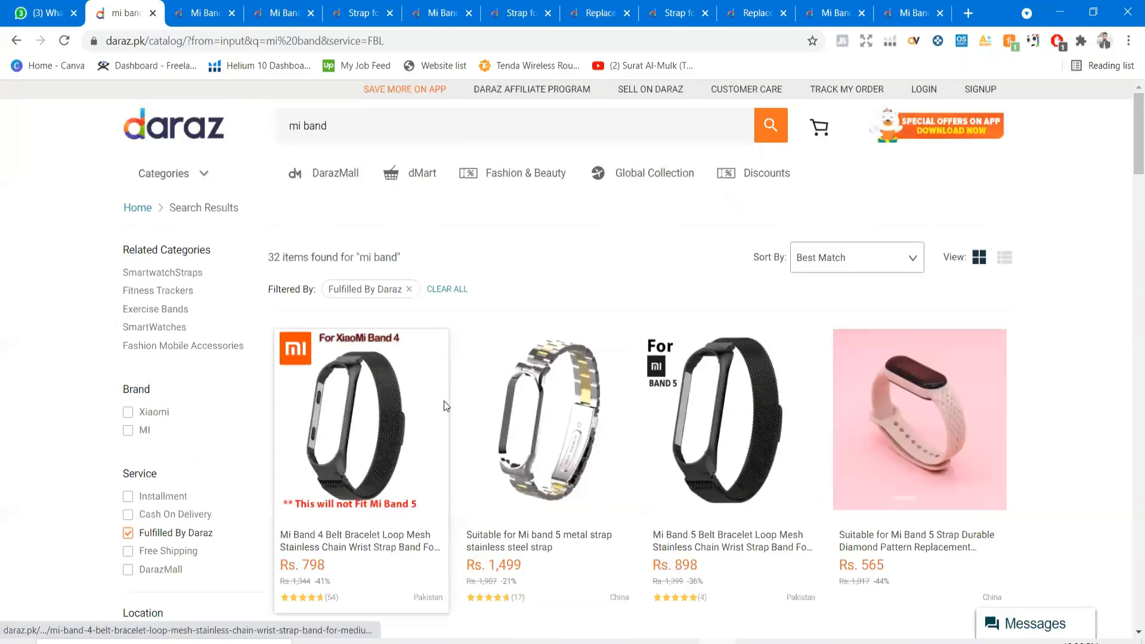
{"action": "scroll", "coordinate": [448, 404], "scroll_direction": "down", "scroll_amount": 7}
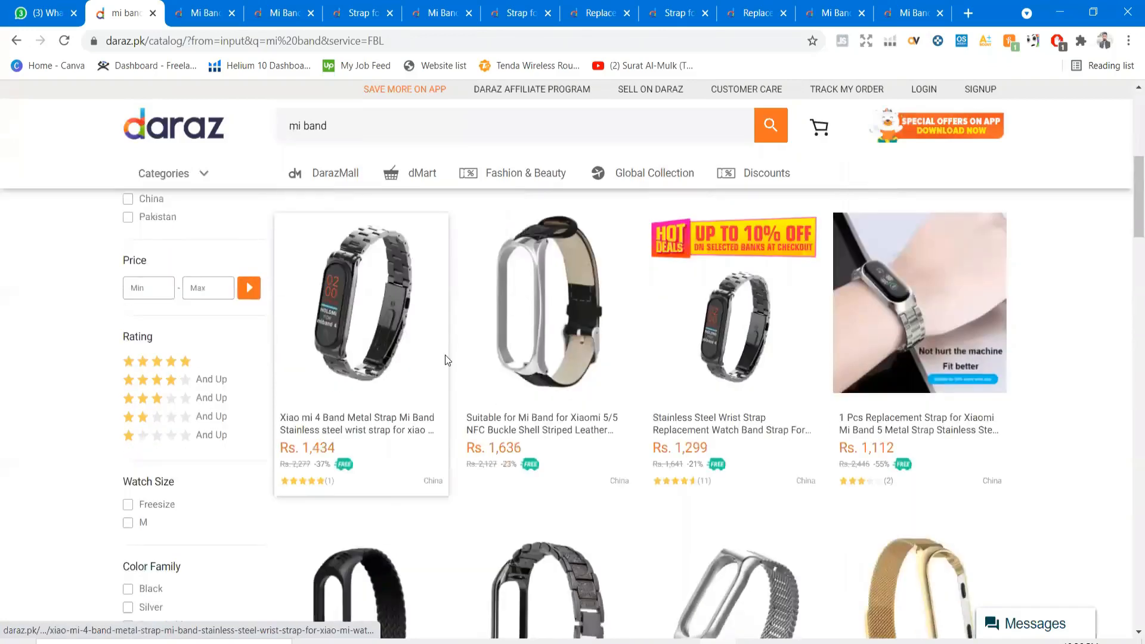
{"action": "scroll", "coordinate": [454, 383], "scroll_direction": "down", "scroll_amount": 6}
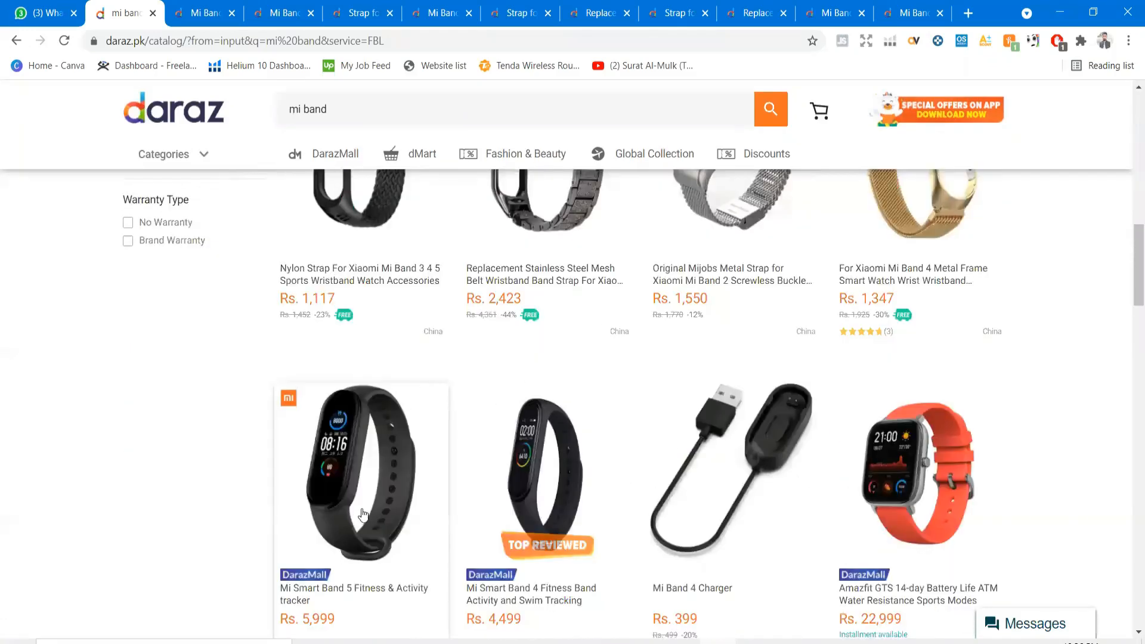
{"action": "scroll", "coordinate": [356, 498], "scroll_direction": "down", "scroll_amount": 1}
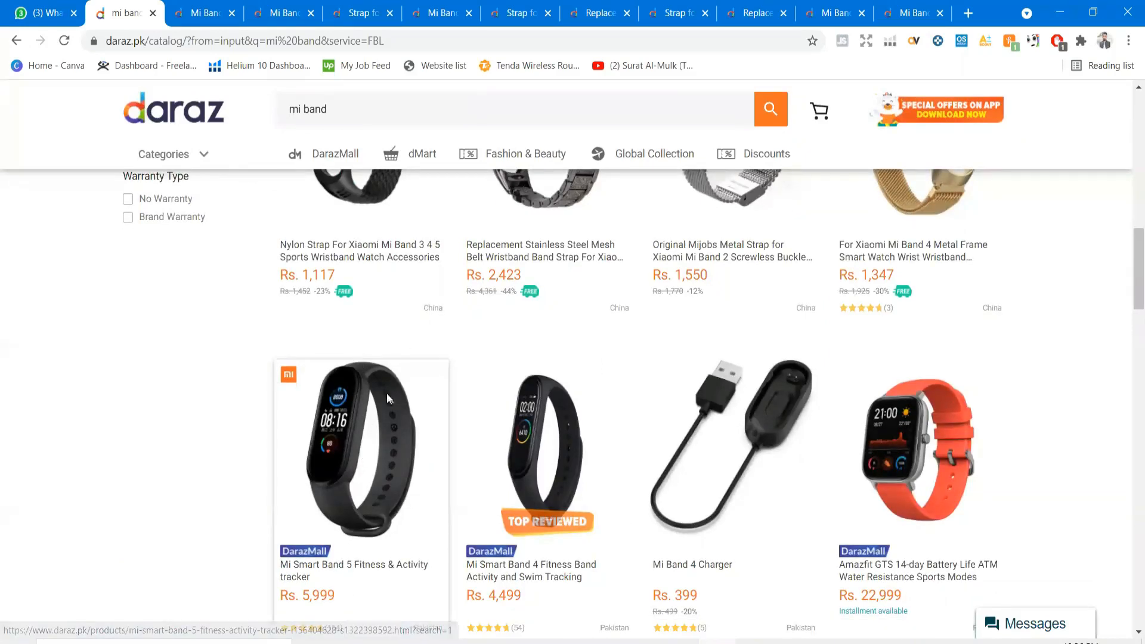
{"action": "scroll", "coordinate": [322, 420], "scroll_direction": "up", "scroll_amount": 2}
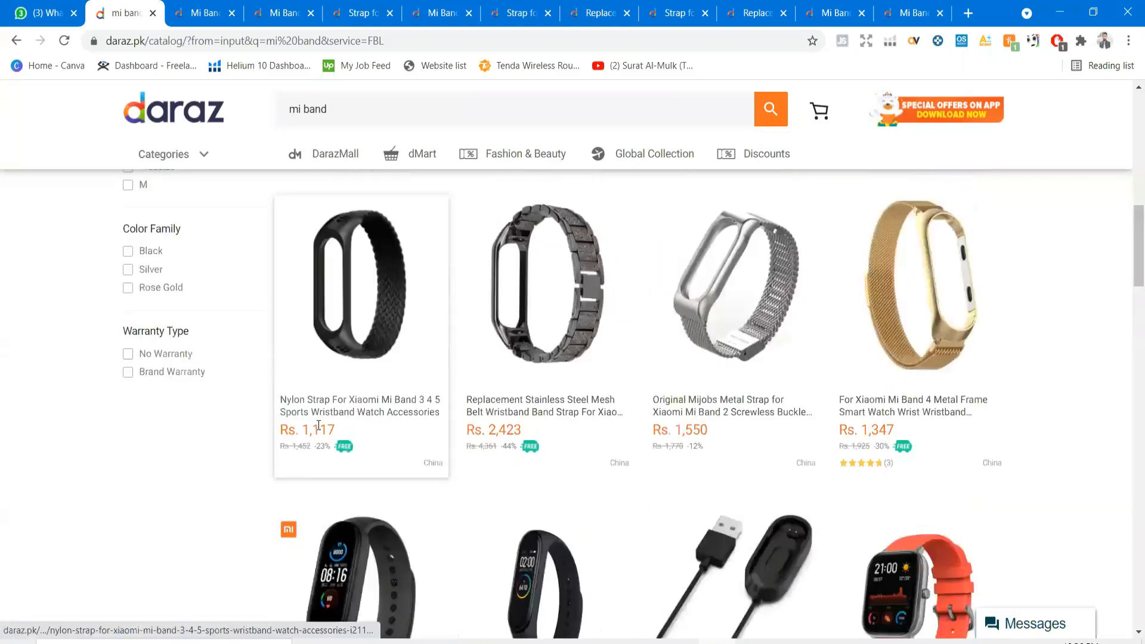
{"action": "scroll", "coordinate": [353, 458], "scroll_direction": "up", "scroll_amount": 3}
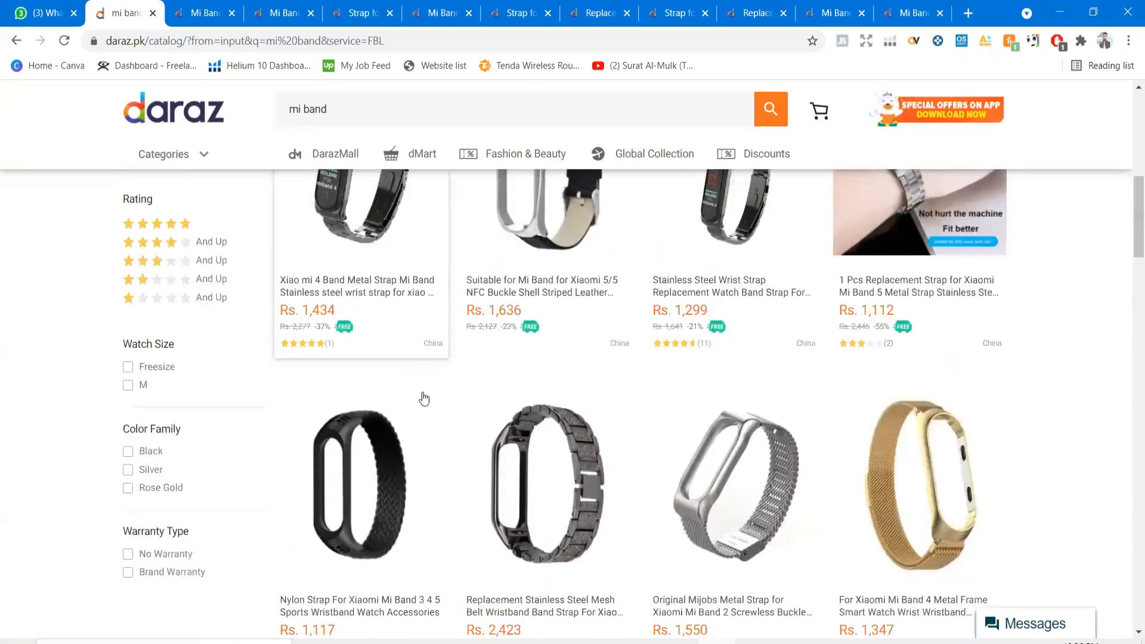
{"action": "scroll", "coordinate": [309, 516], "scroll_direction": "down", "scroll_amount": 10}
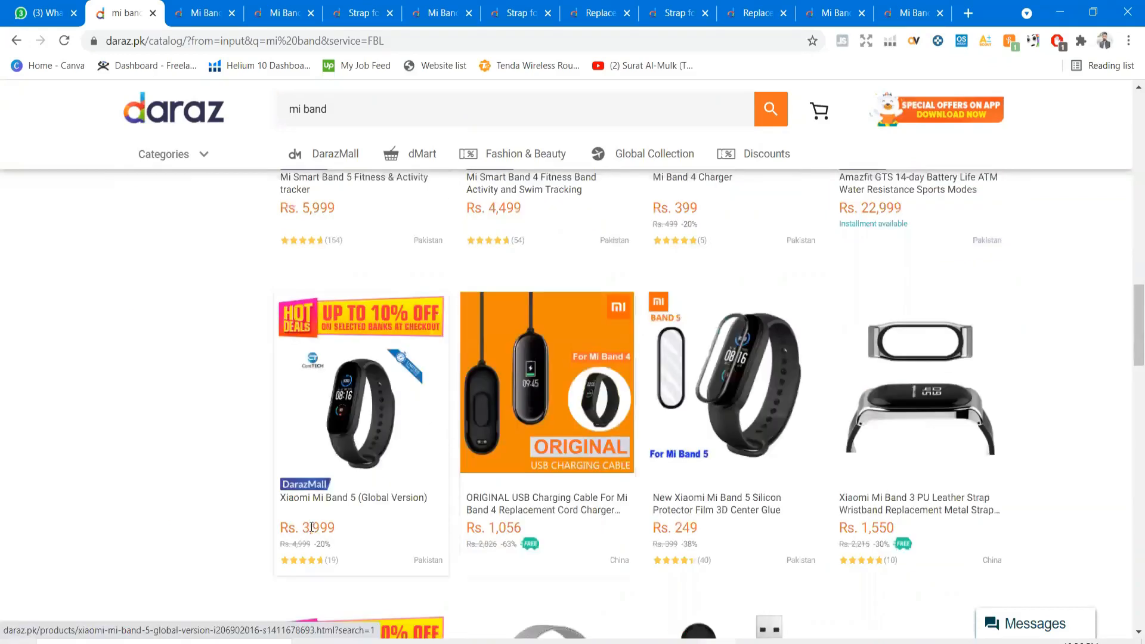
Step: Compare the prices of the Xiaomi Mi Band 5 (Global Version) and the Mi Band 5 silicon protector film, and check the FBD cell in Excel
{"action": "double_click", "coordinate": [319, 530]}
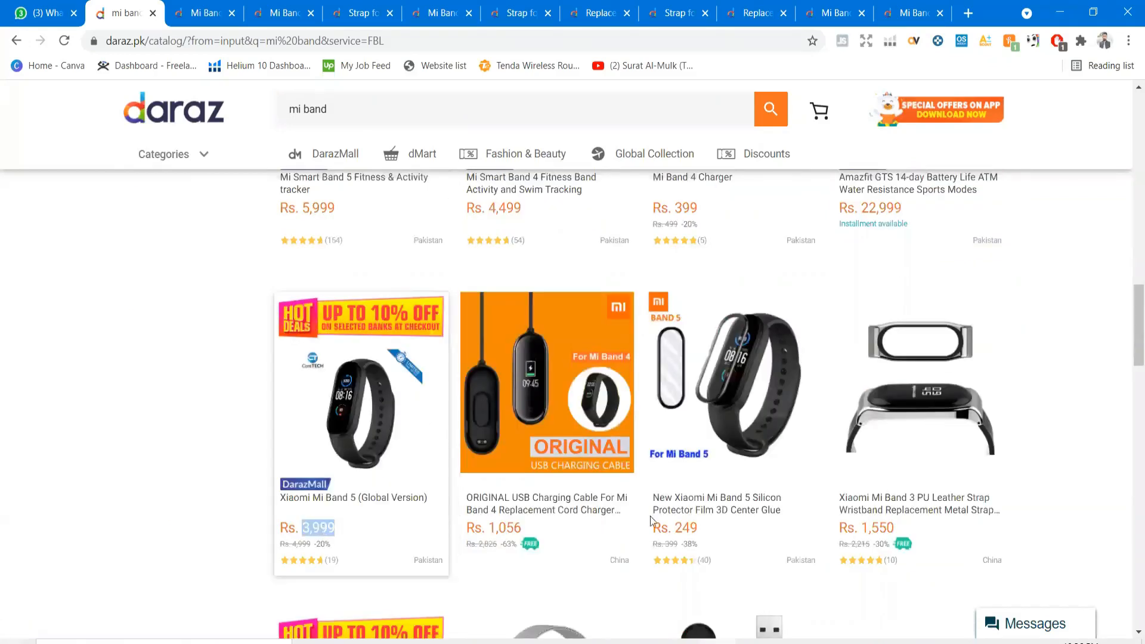
{"action": "double_click", "coordinate": [692, 530]}
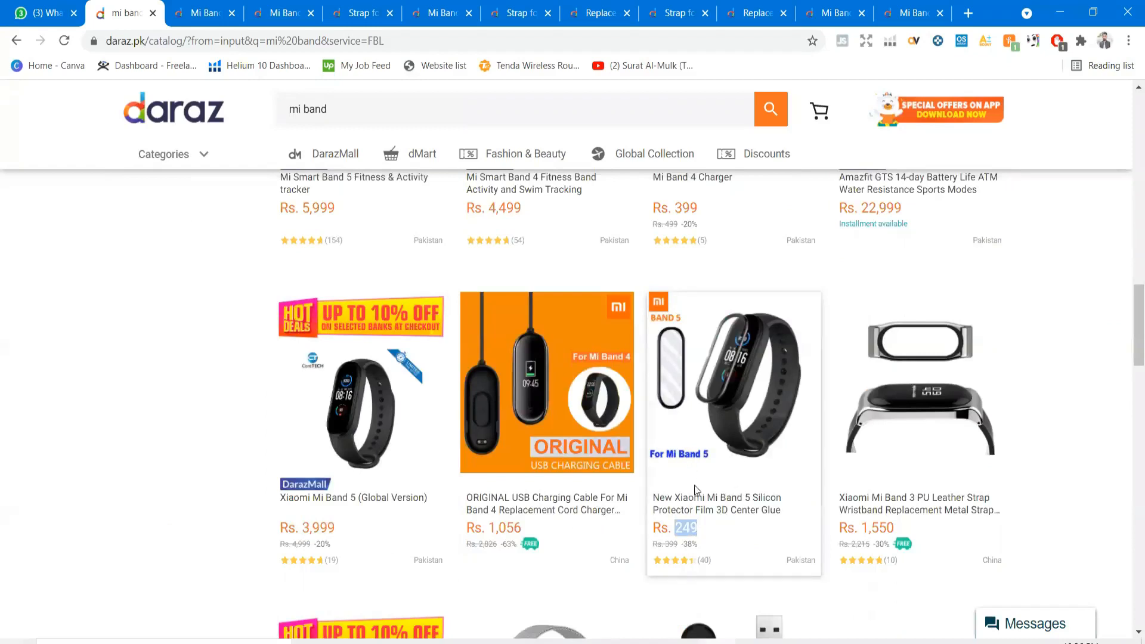
{"action": "left_click", "coordinate": [719, 530]}
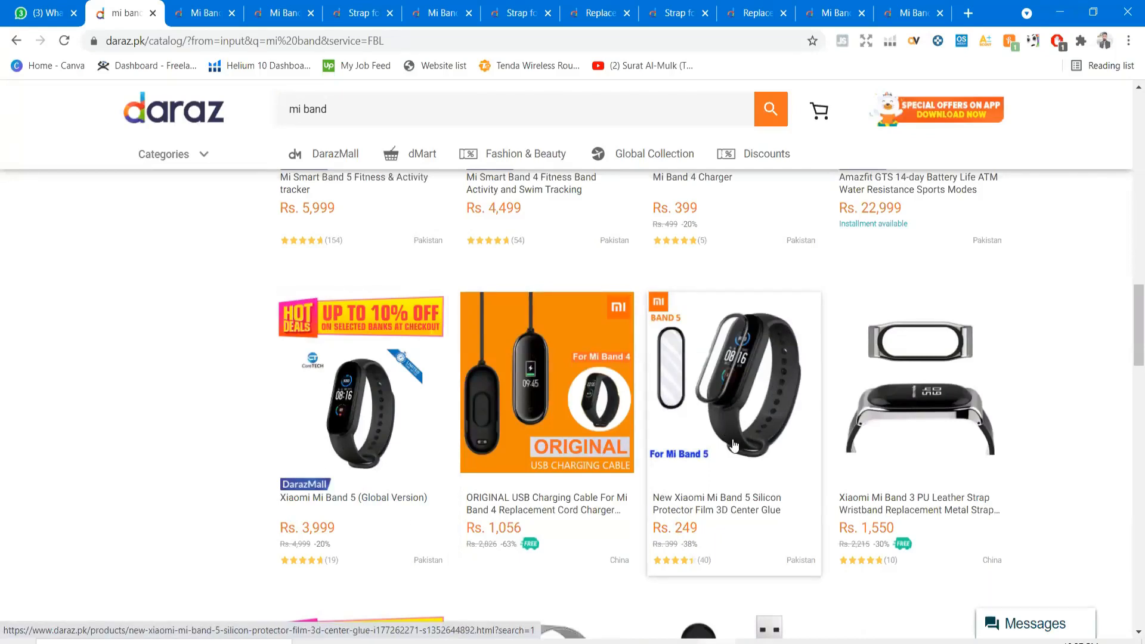
{"action": "key", "text": "alt+Tab"}
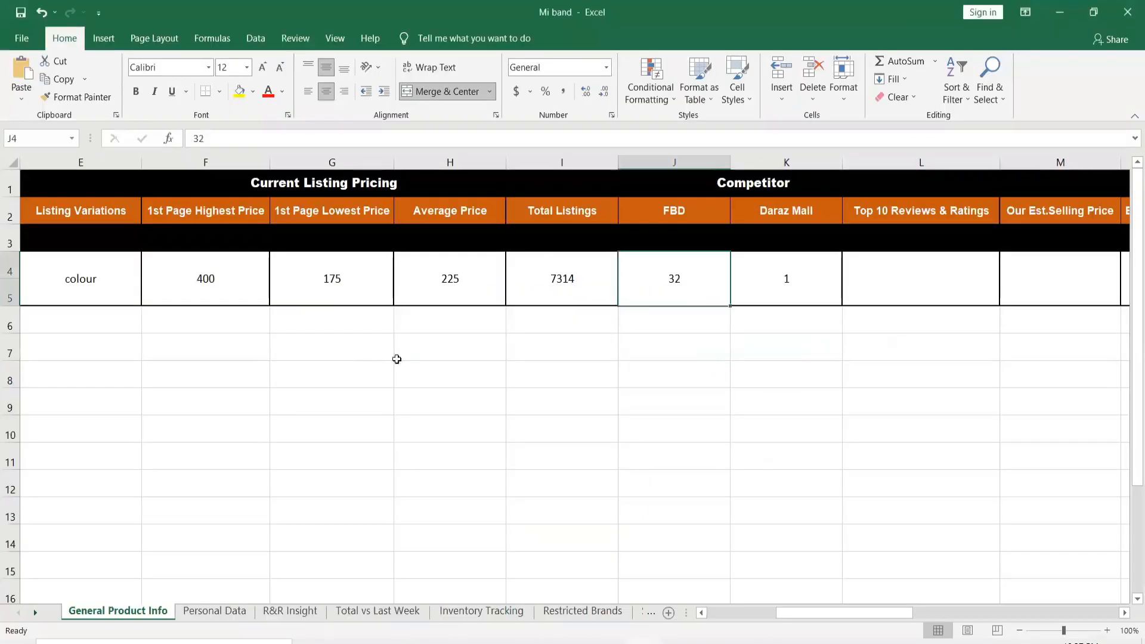
{"action": "key", "text": "alt+Tab"}
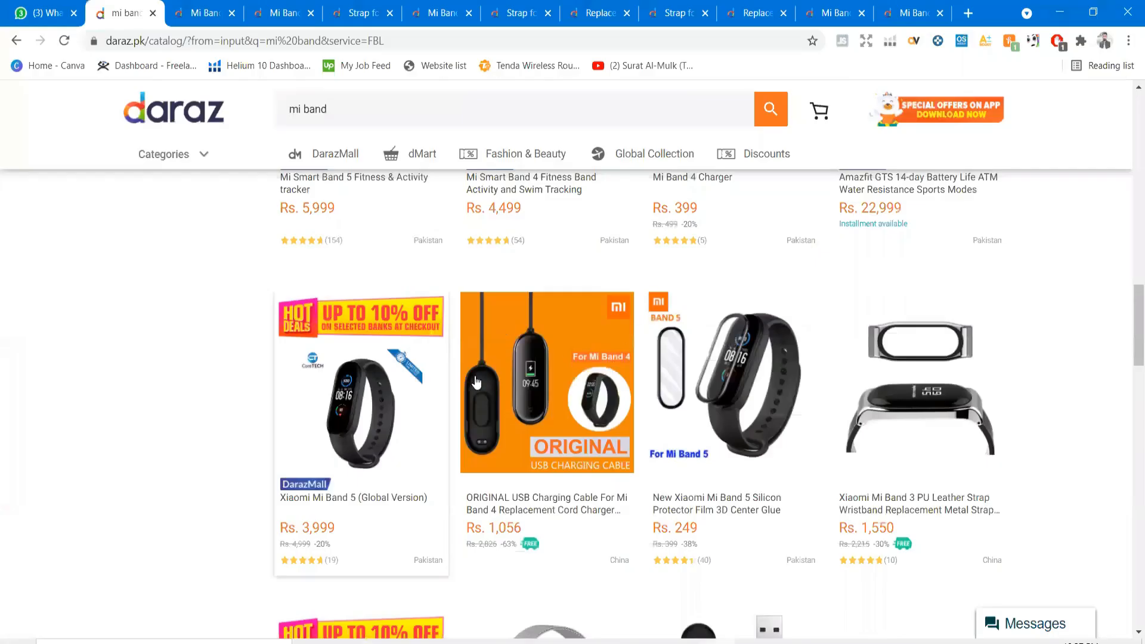
Step: Finish reviewing the Fulfilled By Daraz results, then switch to Excel and set the FBD value in J4 to 25
{"action": "scroll", "coordinate": [475, 382], "scroll_direction": "up", "scroll_amount": 5}
{"action": "scroll", "coordinate": [476, 382], "scroll_direction": "up", "scroll_amount": 5}
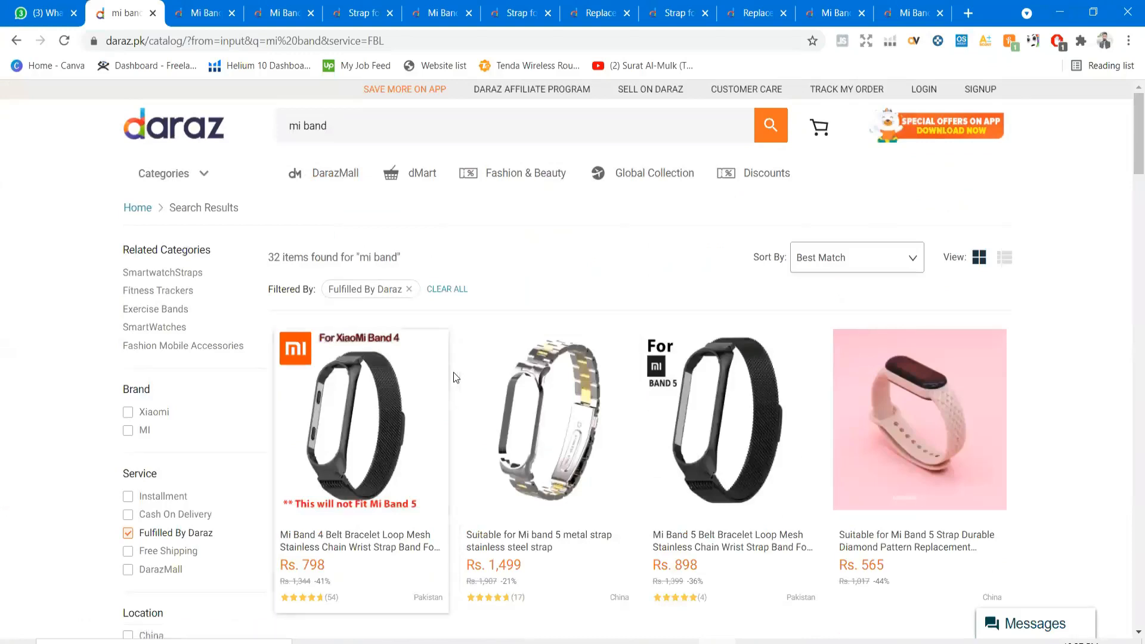
{"action": "key", "text": "alt+Tab"}
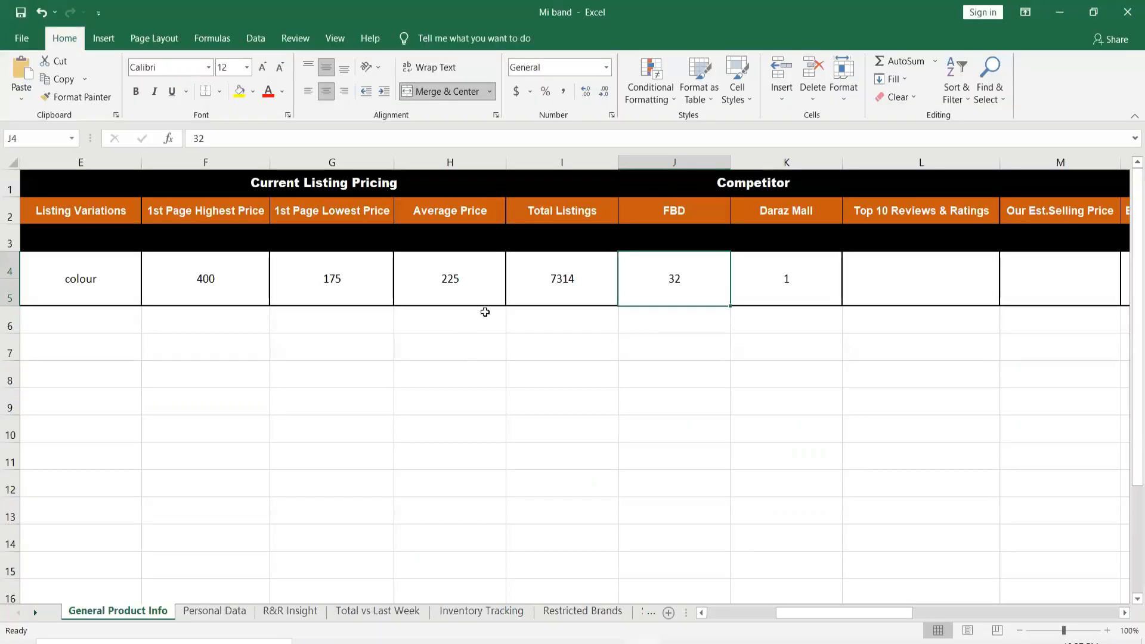
{"action": "double_click", "coordinate": [685, 278]}
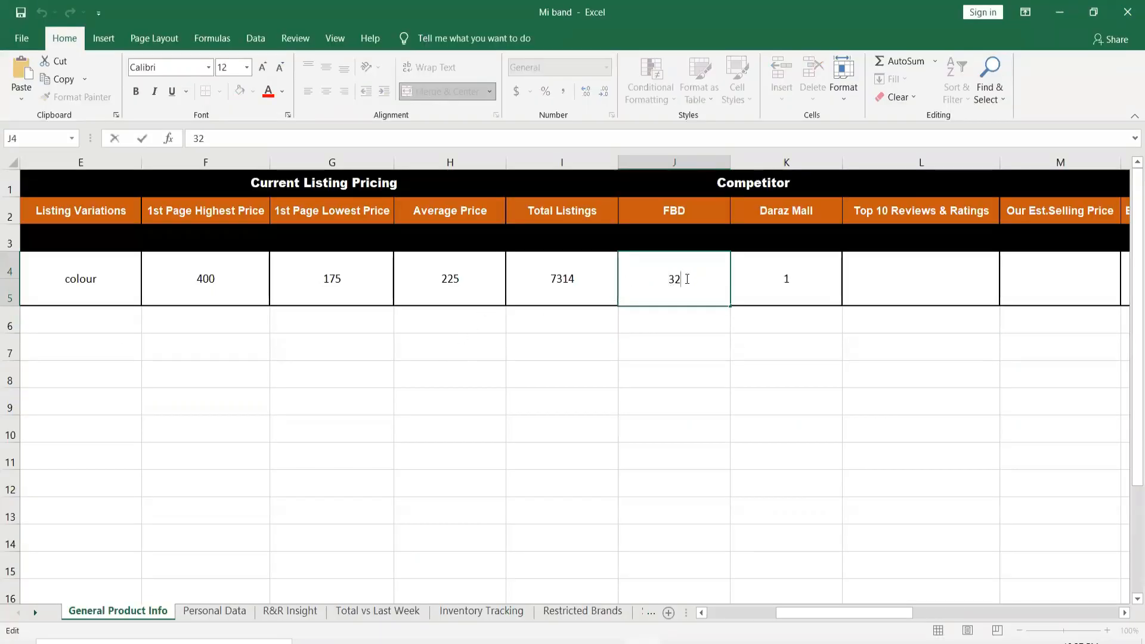
{"action": "key", "text": "BackSpace"}
{"action": "key", "text": "BackSpace"}
{"action": "type", "text": "25"}
{"action": "key", "text": "ctrl+Return"}
{"action": "left_click", "coordinate": [877, 294]}
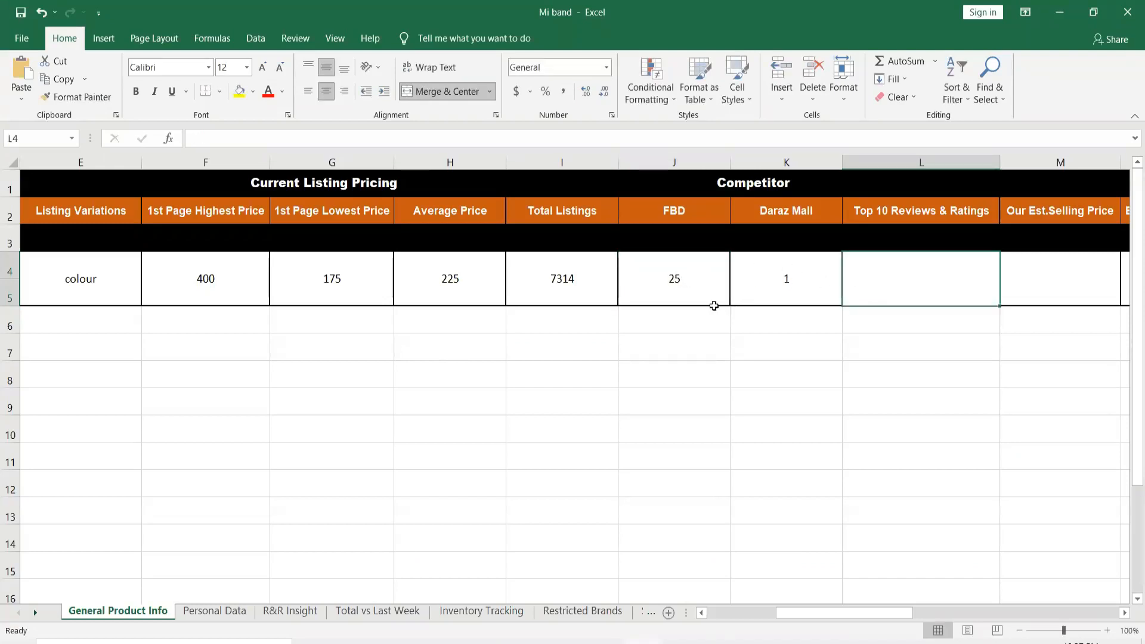
Step: Switch to Daraz, replace the Fulfilled By Daraz filter with DarazMall for "mi band", and examine the listings against the Daraz Mall value in K4
{"action": "left_click", "coordinate": [793, 279]}
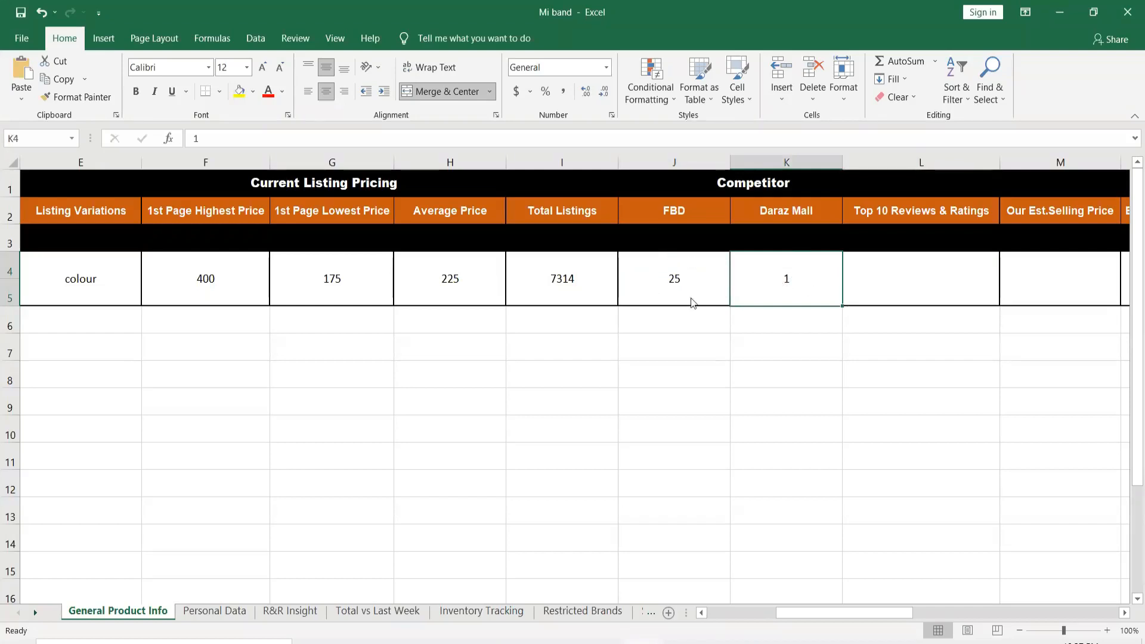
{"action": "key", "text": "alt+Tab"}
{"action": "left_click", "coordinate": [443, 288]}
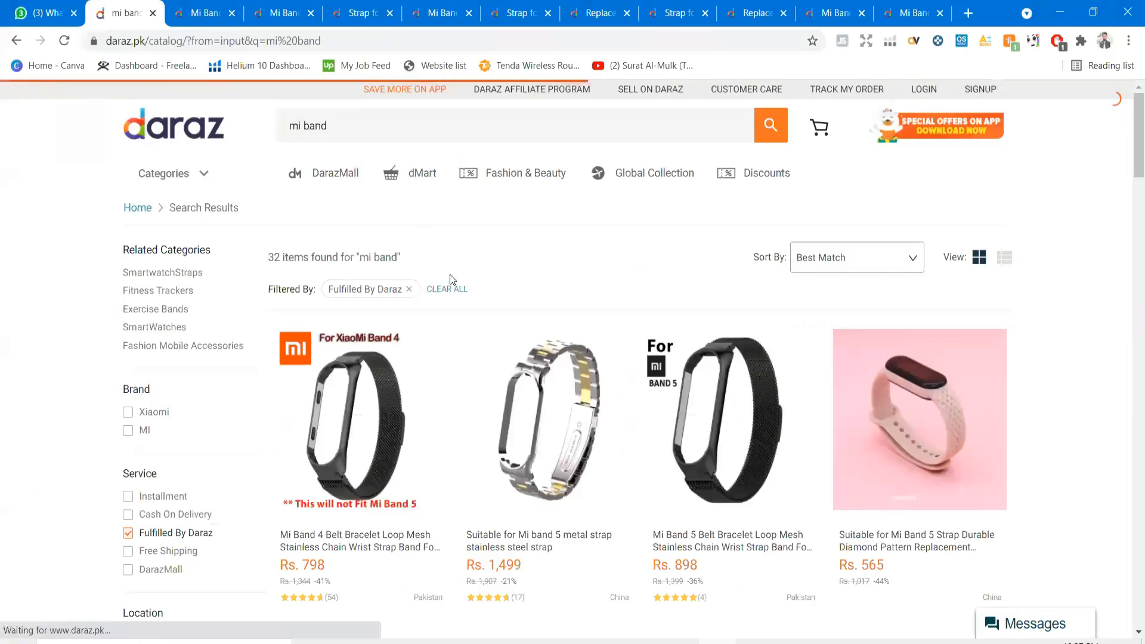
{"action": "scroll", "coordinate": [143, 489], "scroll_direction": "down", "scroll_amount": 5}
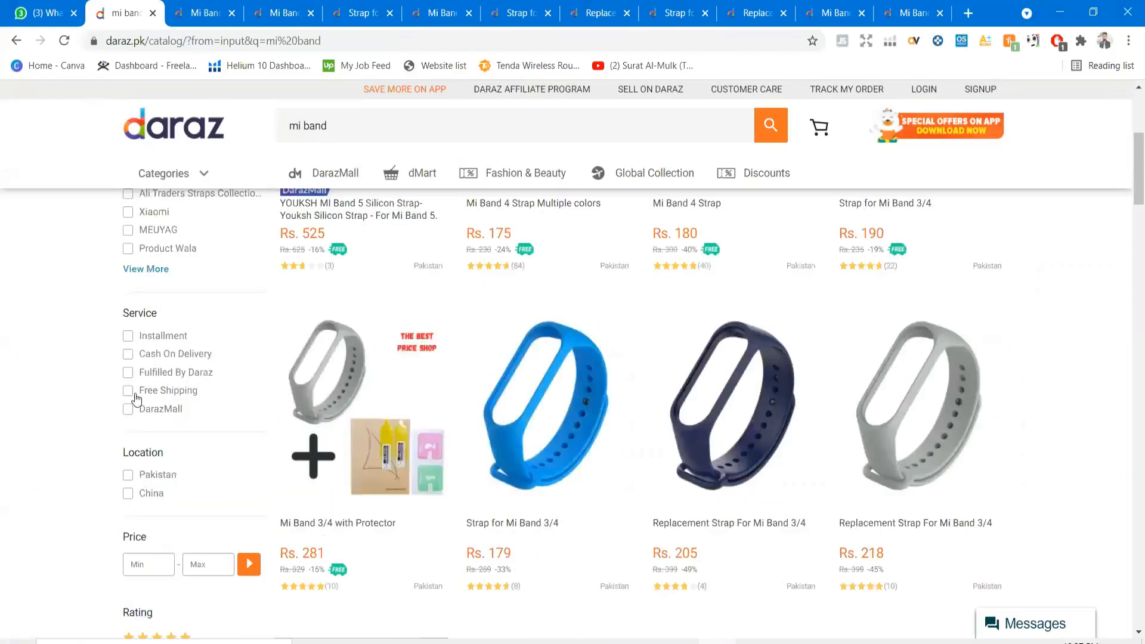
{"action": "left_click", "coordinate": [129, 408]}
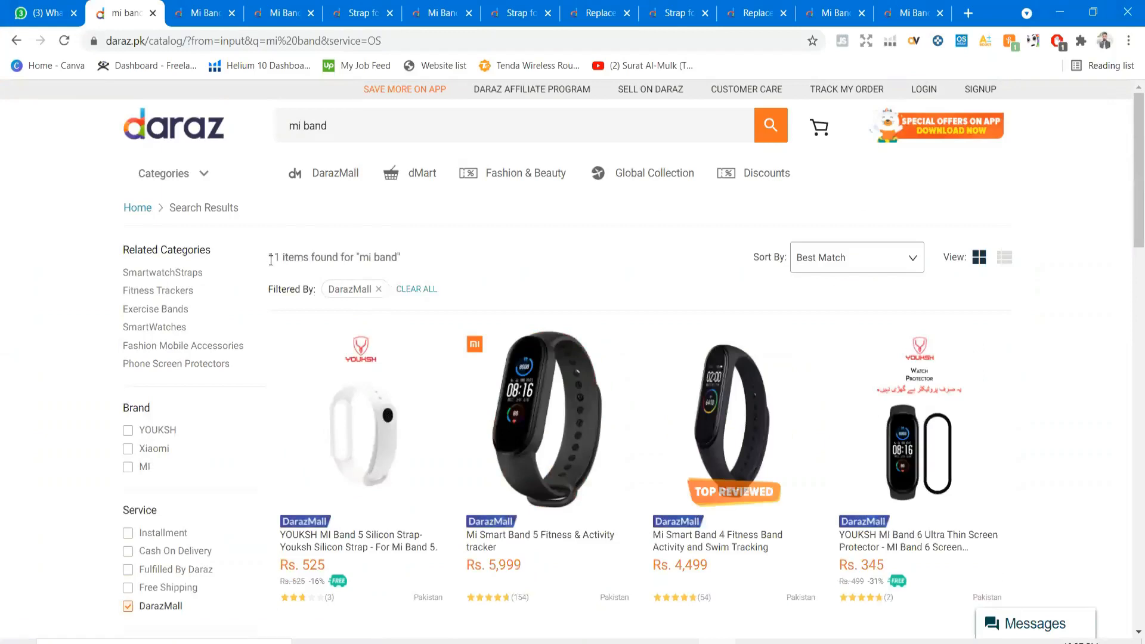
{"action": "scroll", "coordinate": [679, 332], "scroll_direction": "down", "scroll_amount": 2}
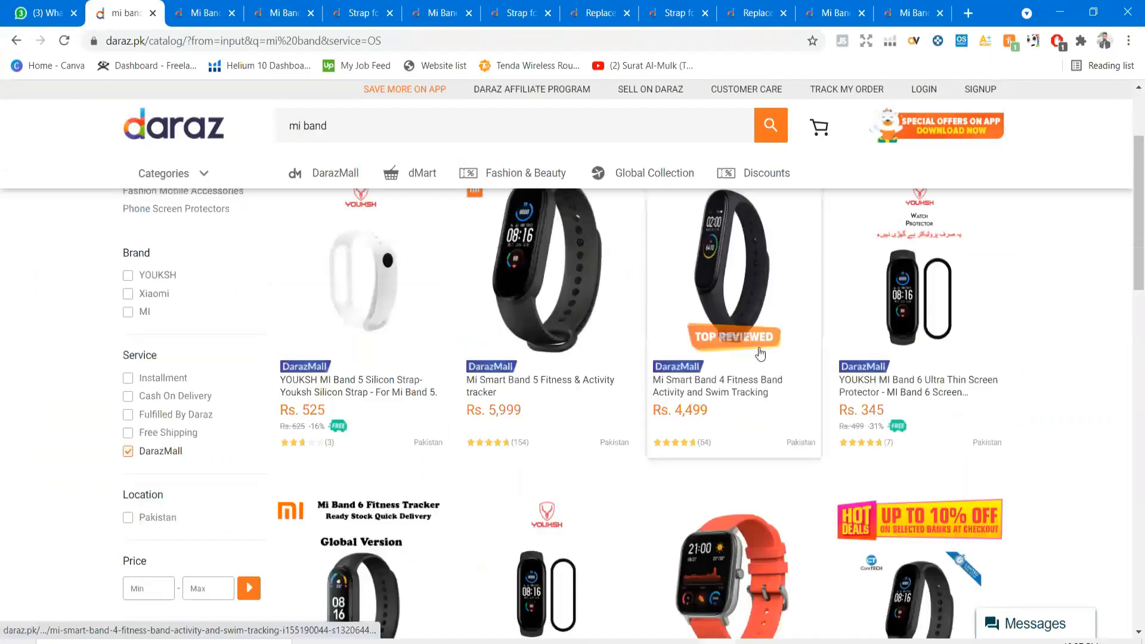
{"action": "scroll", "coordinate": [760, 354], "scroll_direction": "down", "scroll_amount": 3}
{"action": "scroll", "coordinate": [731, 366], "scroll_direction": "up", "scroll_amount": 4}
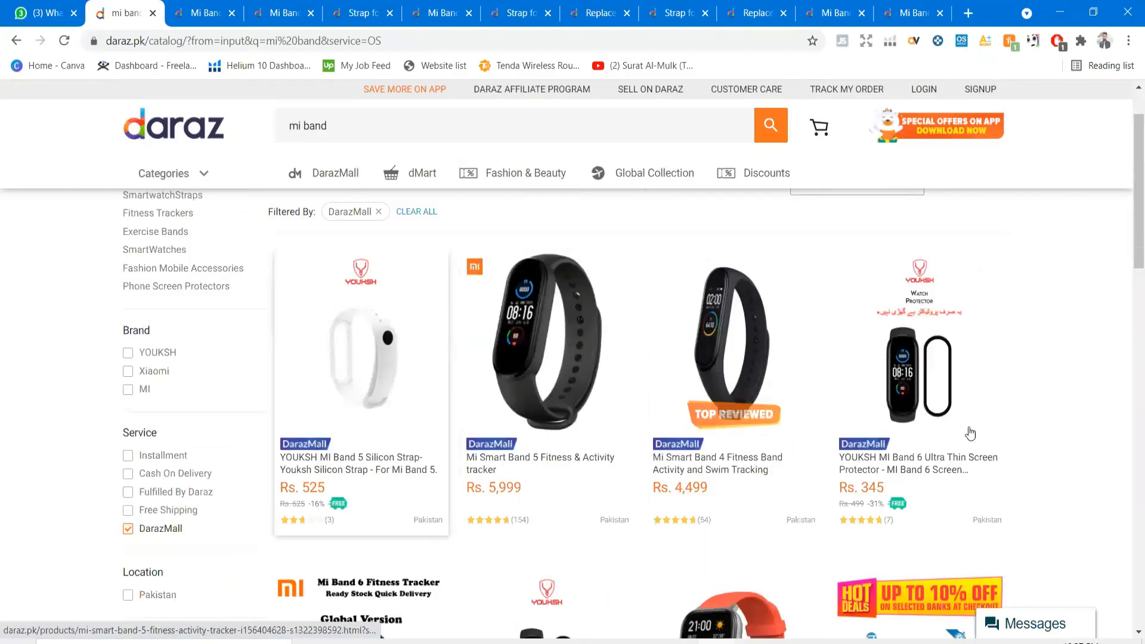
Step: Review the remaining DarazMall listings, switch to Excel, set the Daraz Mall value in K4 to 3, and save the workbook
{"action": "scroll", "coordinate": [933, 385], "scroll_direction": "down", "scroll_amount": 2}
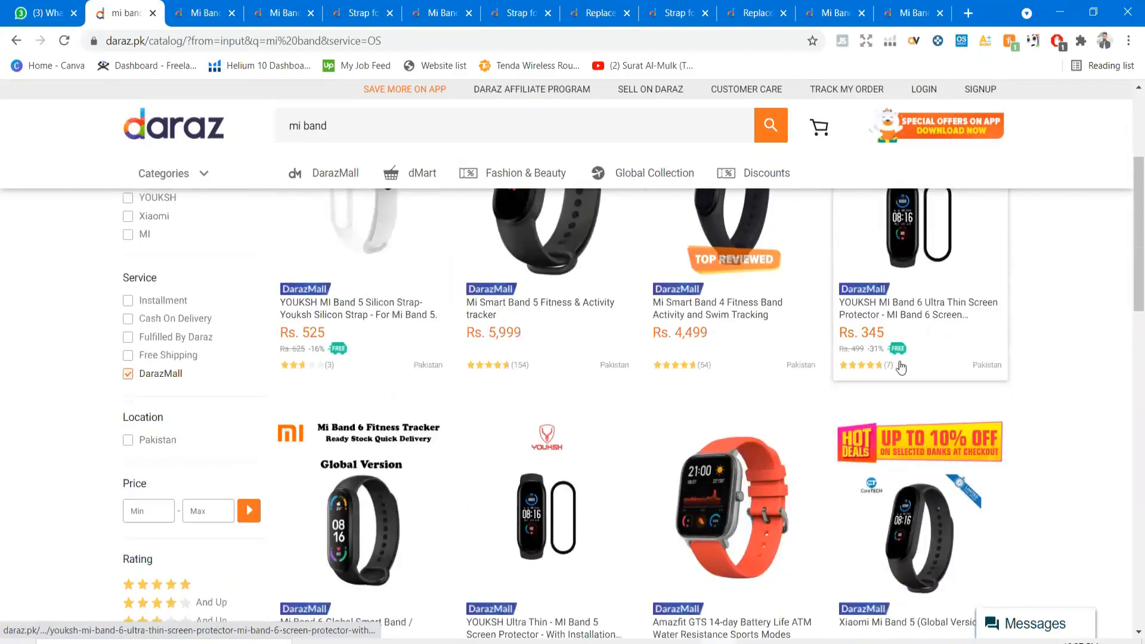
{"action": "scroll", "coordinate": [775, 405], "scroll_direction": "down", "scroll_amount": 2}
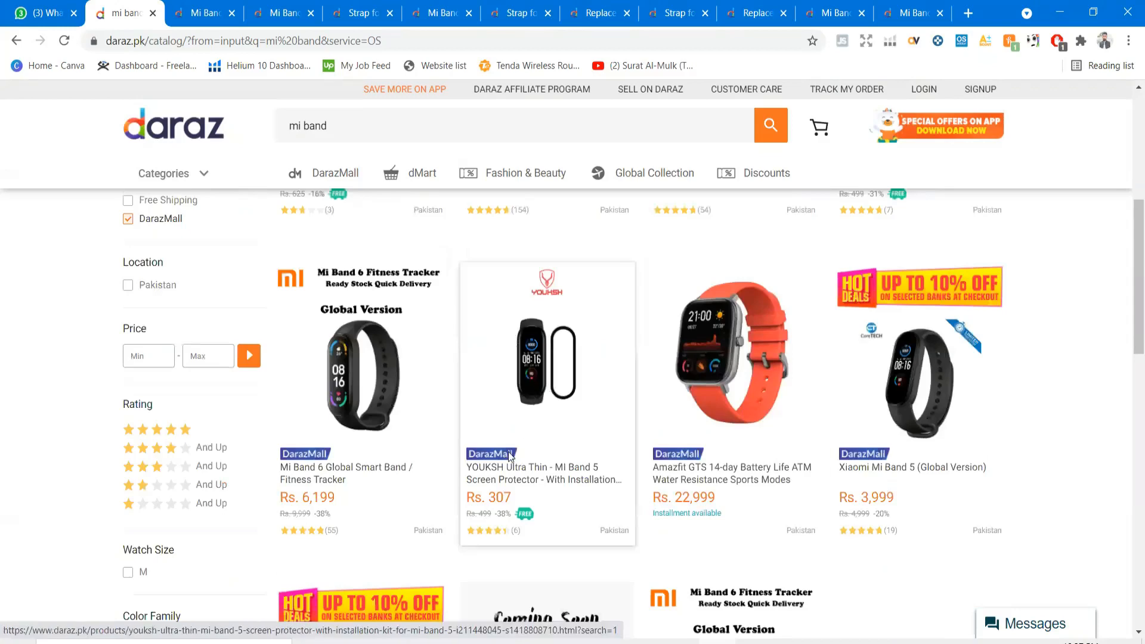
{"action": "scroll", "coordinate": [536, 393], "scroll_direction": "down", "scroll_amount": 3}
{"action": "scroll", "coordinate": [532, 371], "scroll_direction": "down", "scroll_amount": 4}
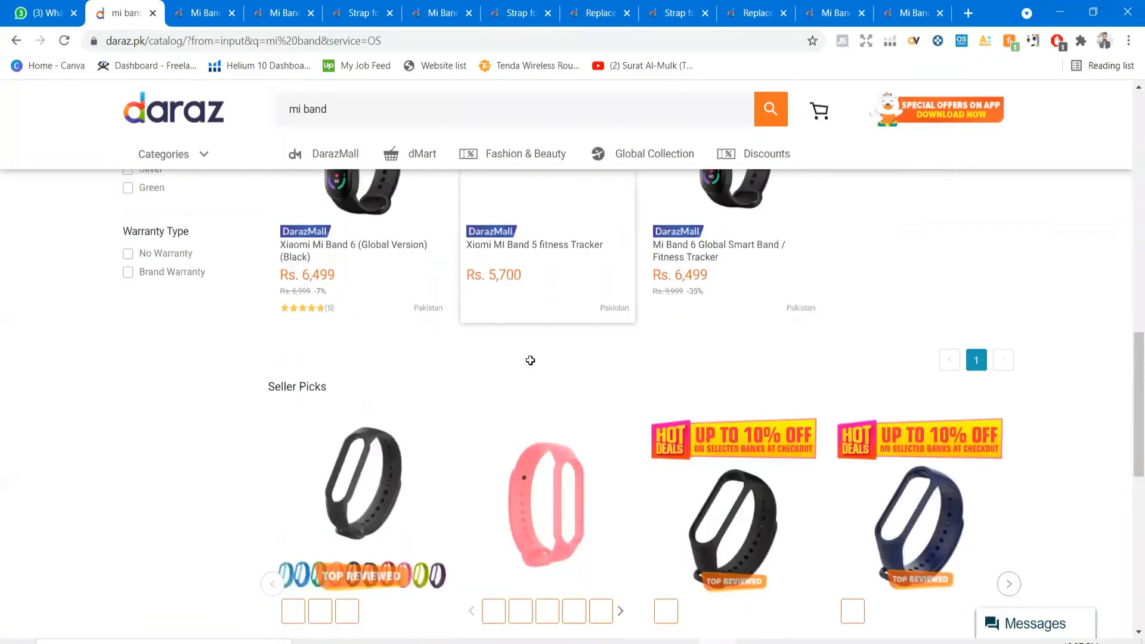
{"action": "key", "text": "alt+Tab"}
{"action": "double_click", "coordinate": [801, 275]}
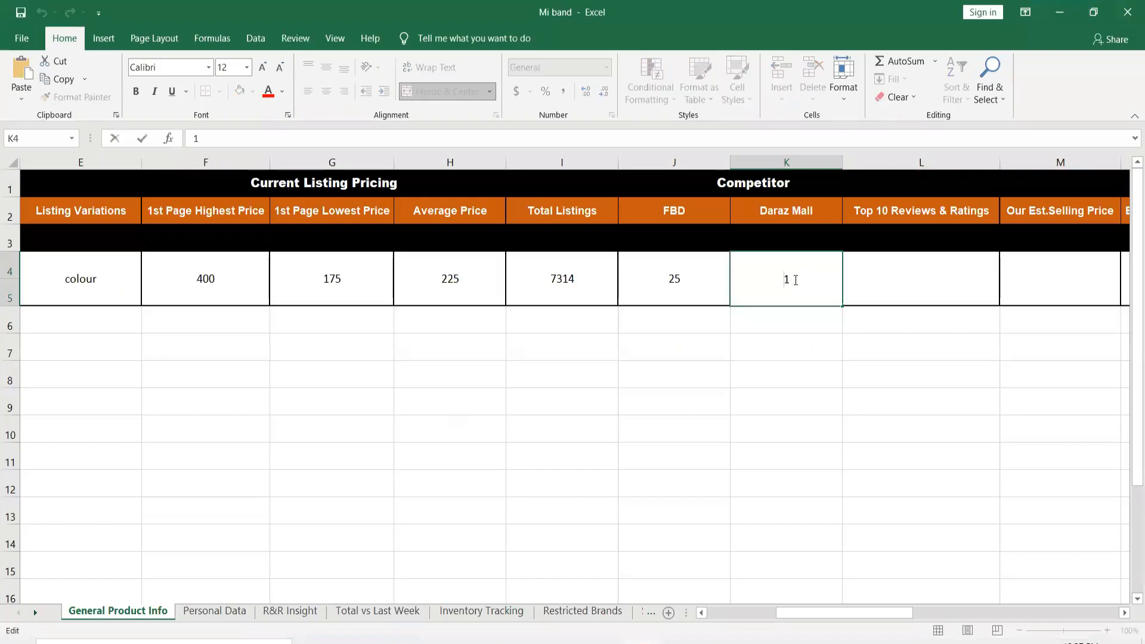
{"action": "key", "text": "BackSpace"}
{"action": "key", "text": "ctrl+s"}
{"action": "left_click", "coordinate": [881, 284]}
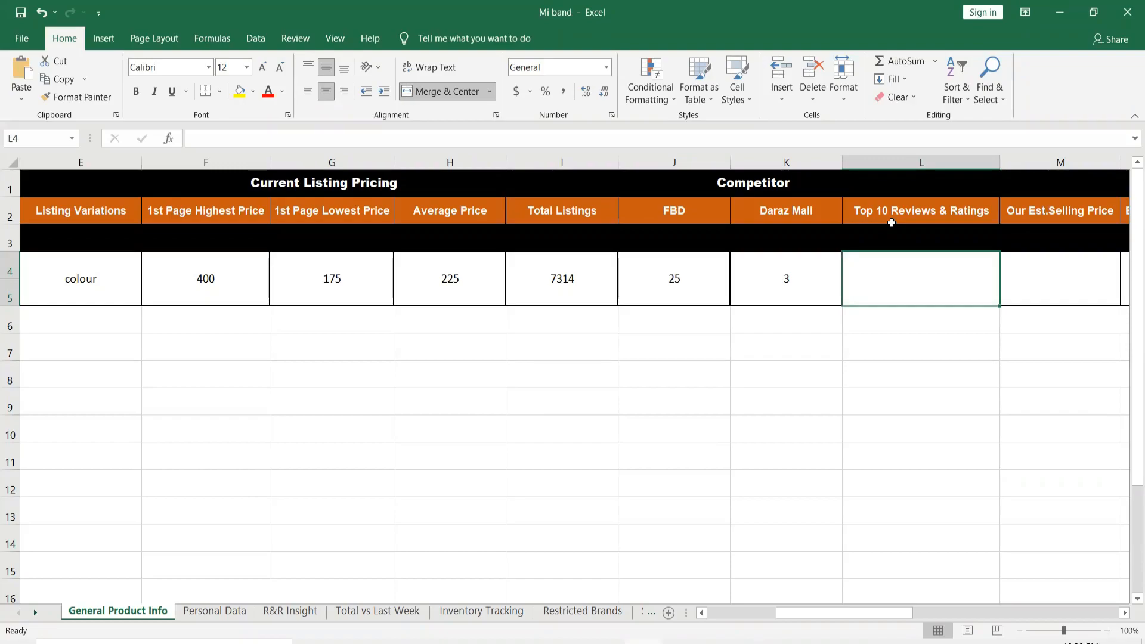
Step: Switch to Daraz, clear the DarazMall filter for "mi band", and examine the review counts of the first strap listings
{"action": "key", "text": "alt+Tab"}
{"action": "scroll", "coordinate": [577, 305], "scroll_direction": "up", "scroll_amount": 5}
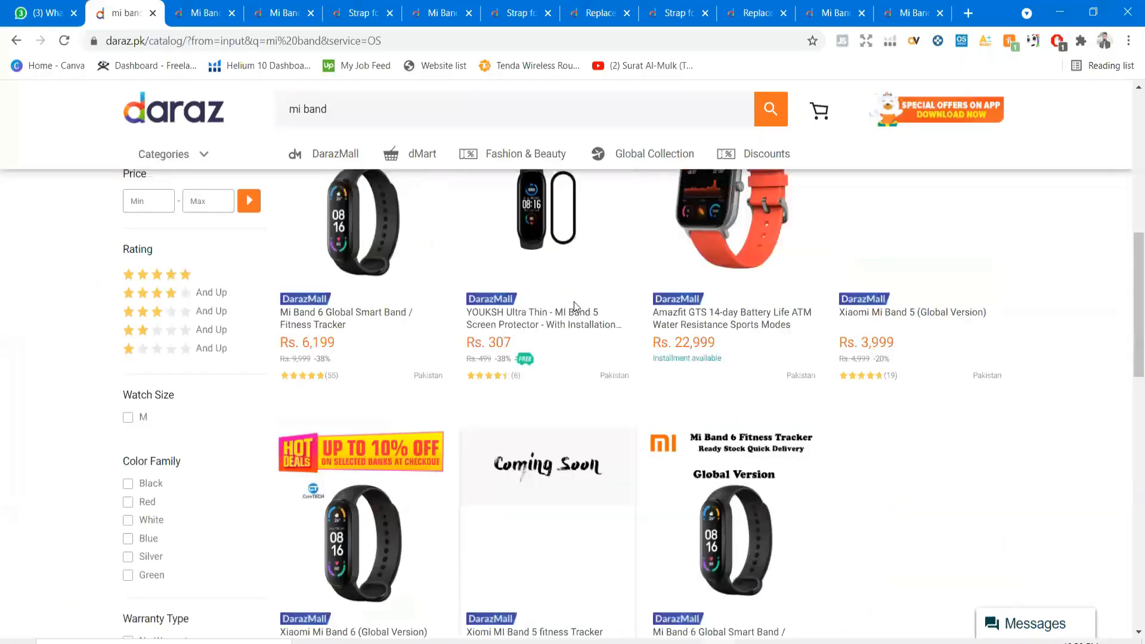
{"action": "scroll", "coordinate": [419, 300], "scroll_direction": "up", "scroll_amount": 10}
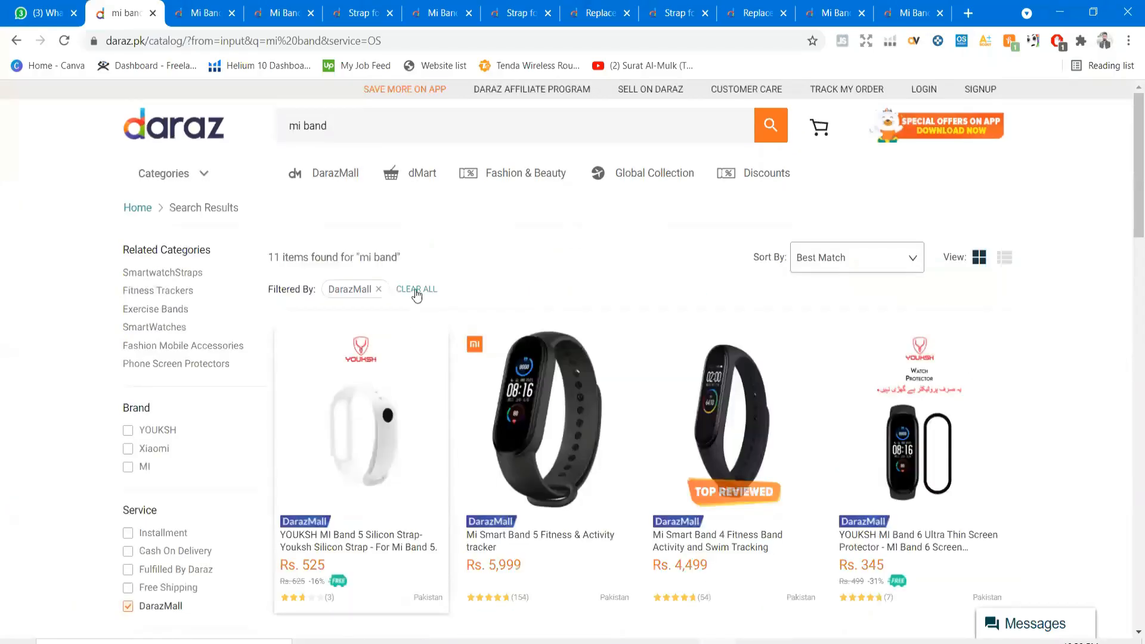
{"action": "left_click", "coordinate": [417, 290]}
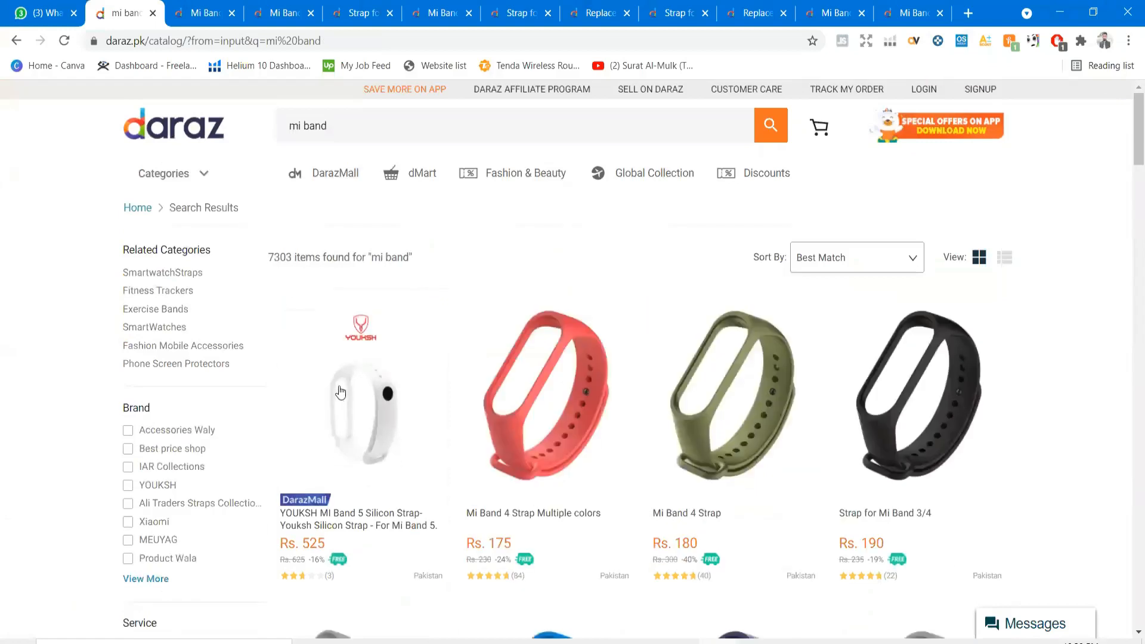
{"action": "scroll", "coordinate": [417, 429], "scroll_direction": "down", "scroll_amount": 2}
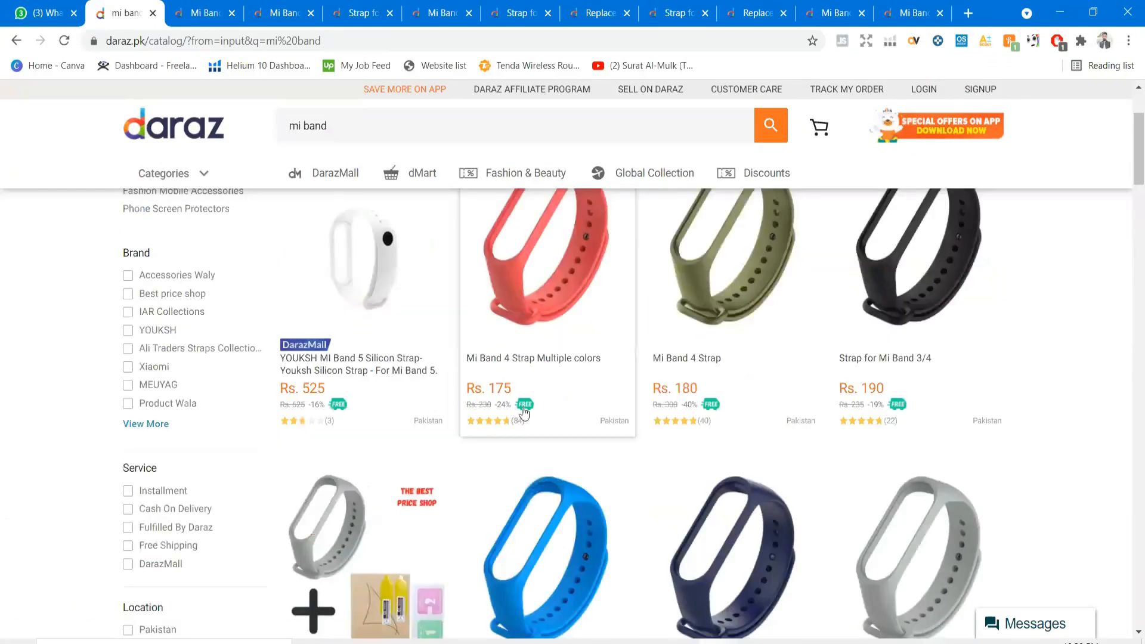
{"action": "scroll", "coordinate": [528, 381], "scroll_direction": "down", "scroll_amount": 1}
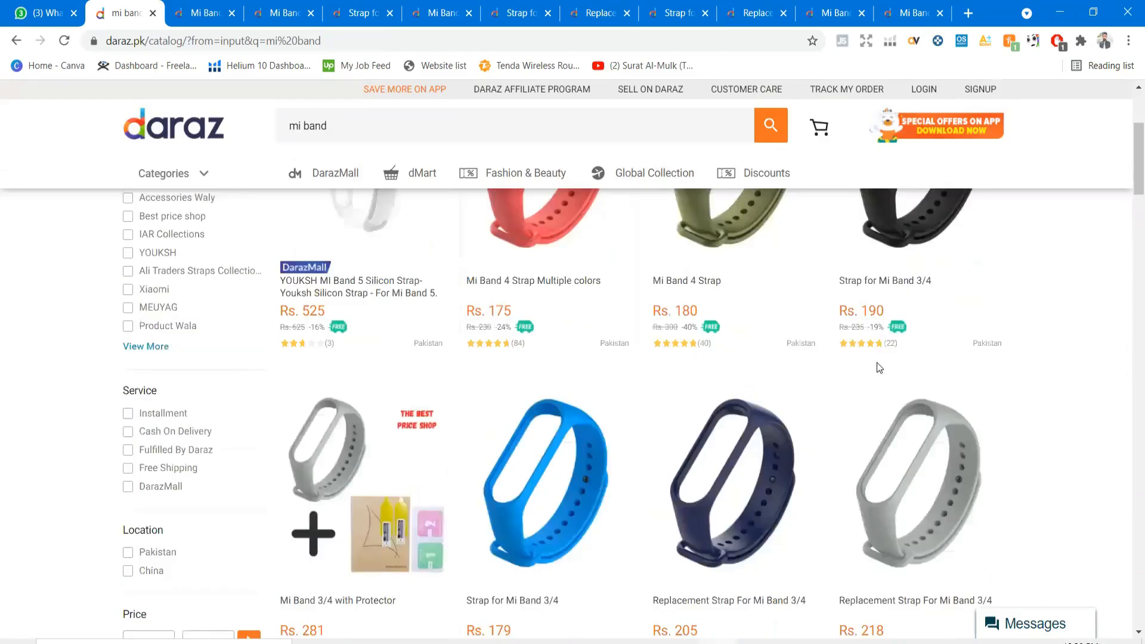
{"action": "scroll", "coordinate": [741, 365], "scroll_direction": "down", "scroll_amount": 4}
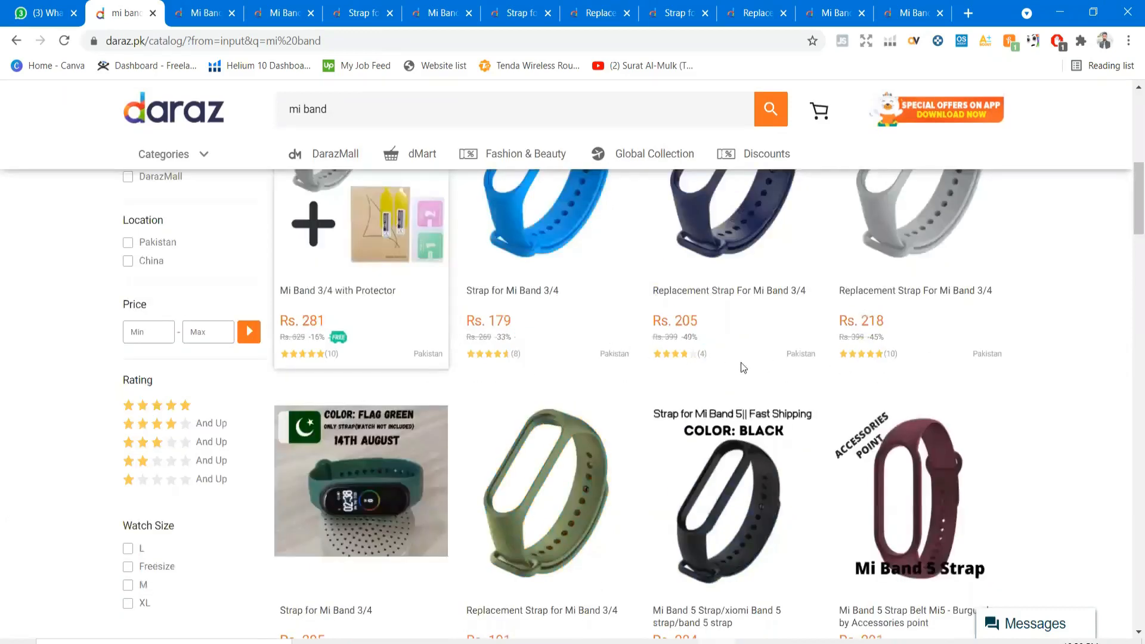
Step: Switch to Excel and start the Top 10 Reviews & Ratings entry in L4 with the review count "50,"
{"action": "key", "text": "alt+Tab"}
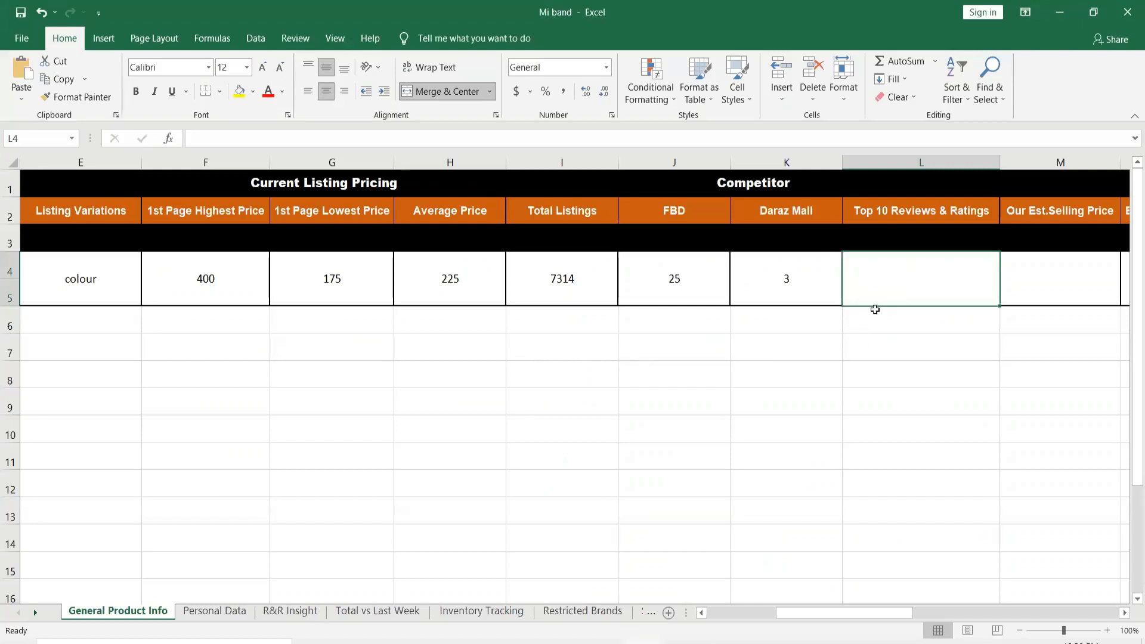
{"action": "double_click", "coordinate": [897, 291]}
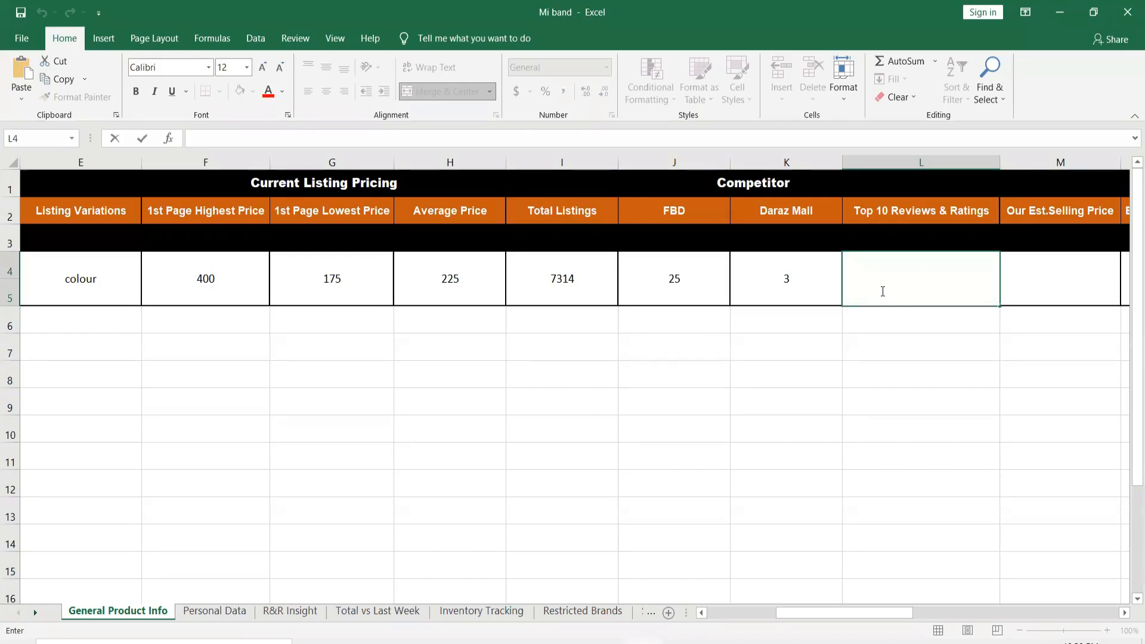
{"action": "type", "text": "50,"}
Step: Switch to Daraz and check the average ratings on the open Mi Band strap product pages
{"action": "key", "text": "alt+Tab"}
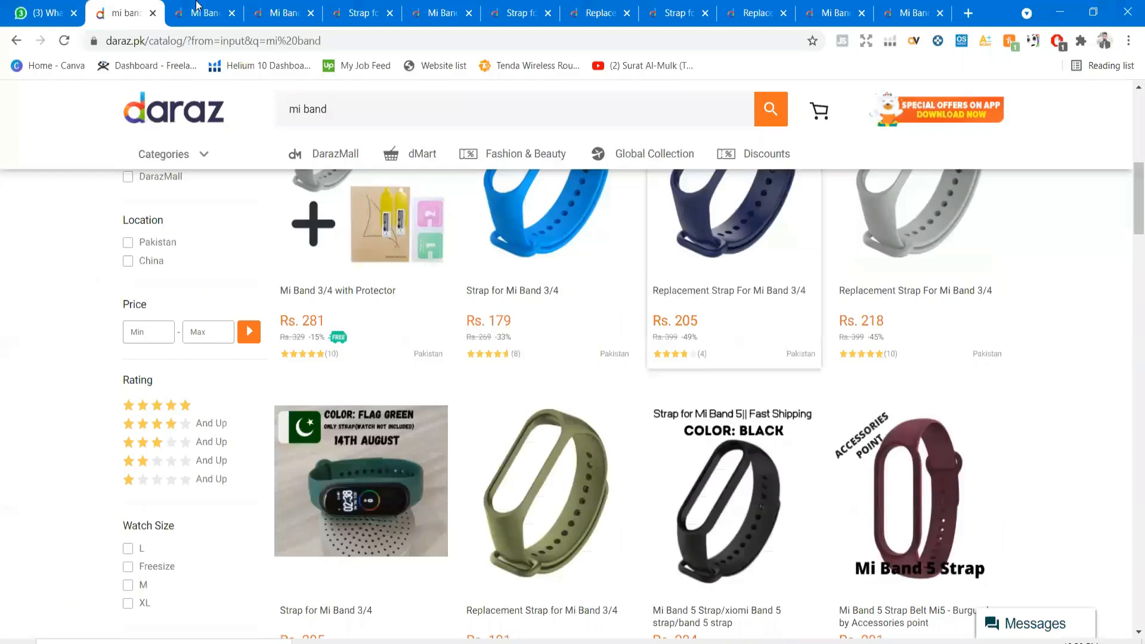
{"action": "key", "text": "ctrl+Tab"}
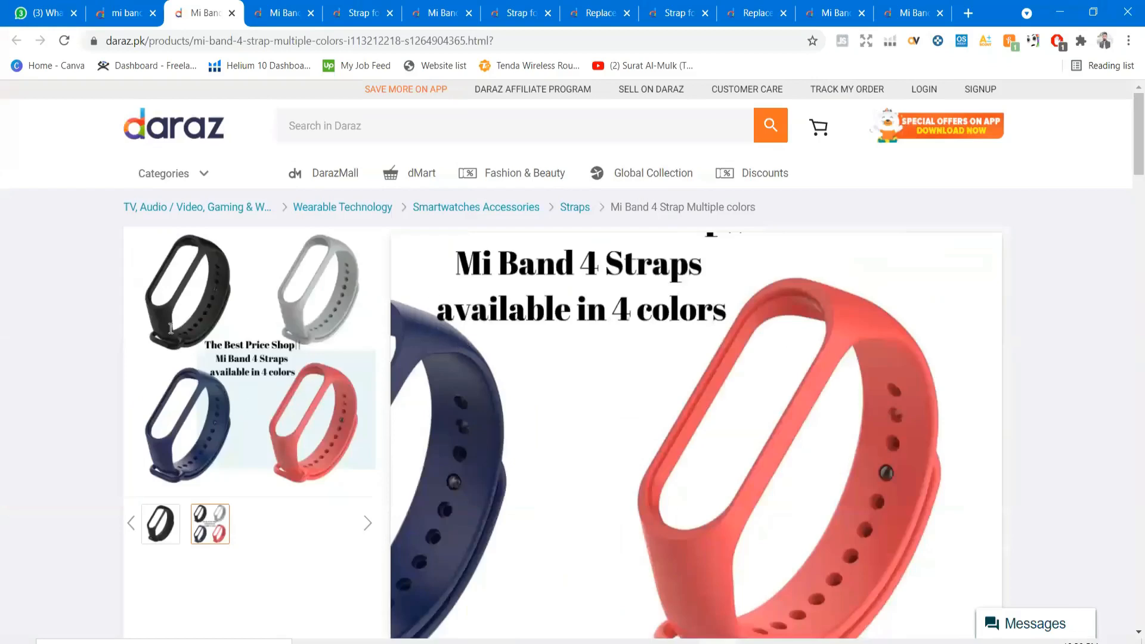
{"action": "scroll", "coordinate": [215, 106], "scroll_direction": "down", "scroll_amount": 10}
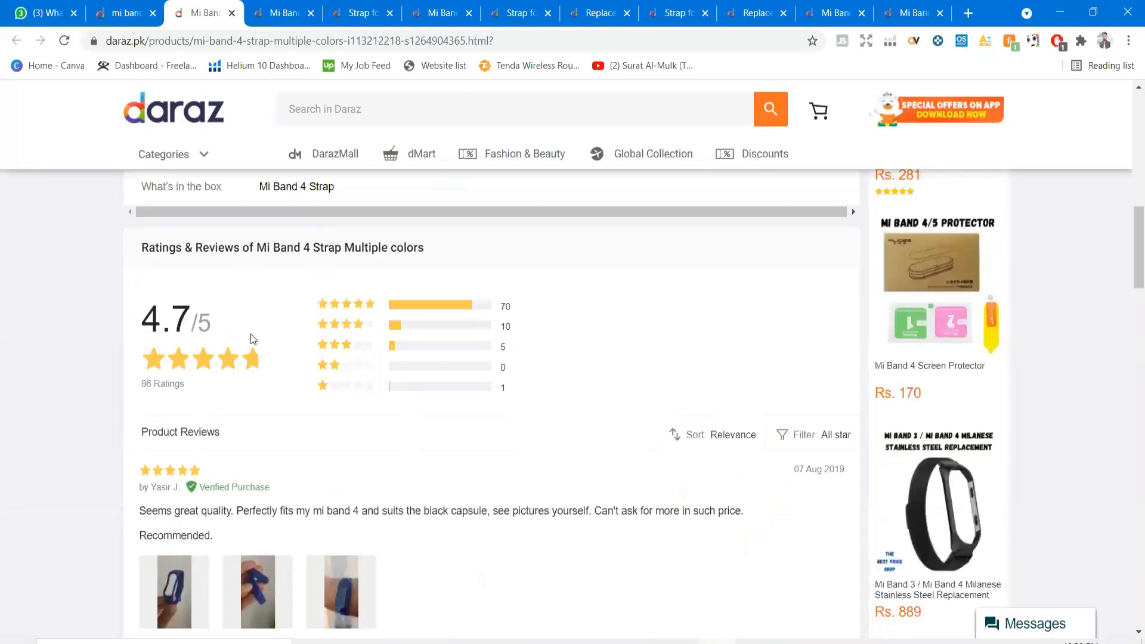
{"action": "key", "text": "ctrl+Tab"}
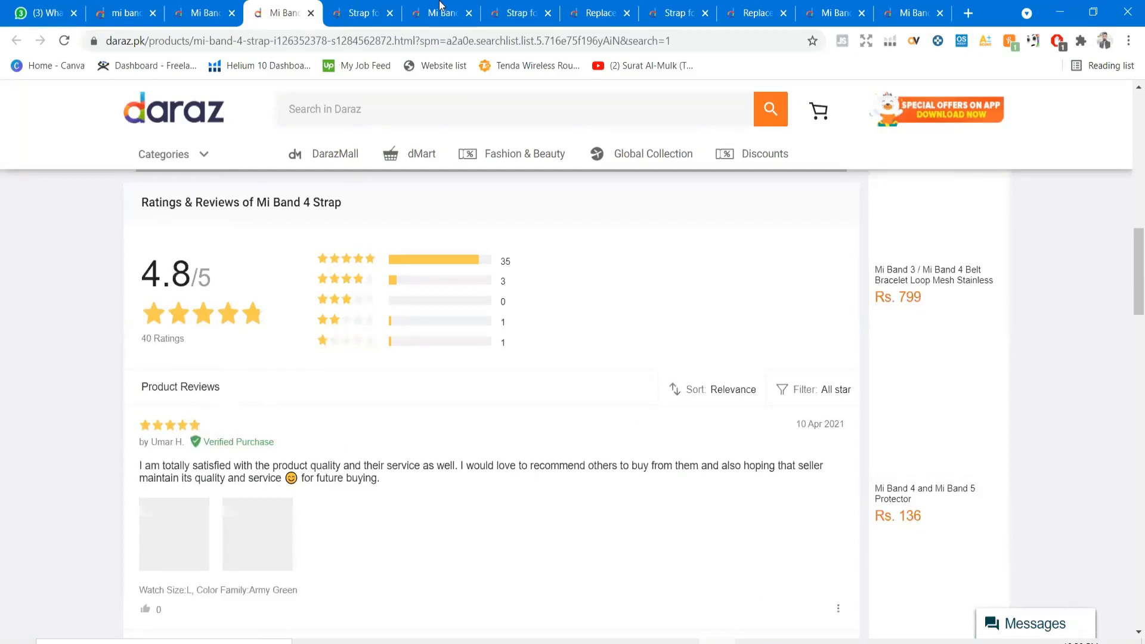
{"action": "key", "text": "ctrl+Tab"}
{"action": "key", "text": "ctrl+Tab"}
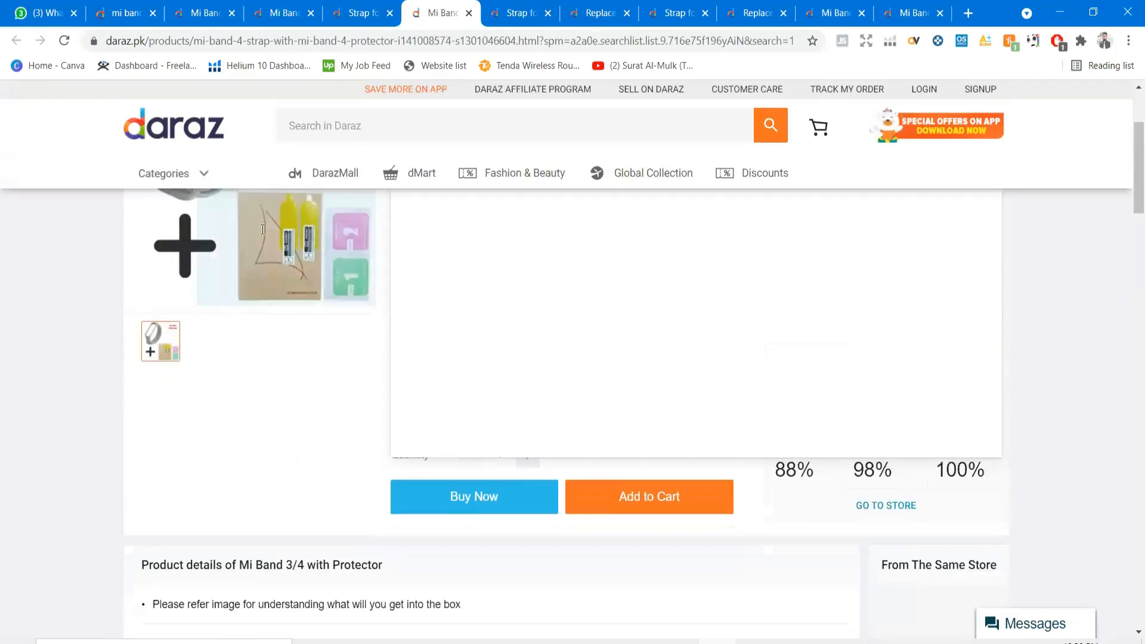
{"action": "key", "text": "ctrl+Tab"}
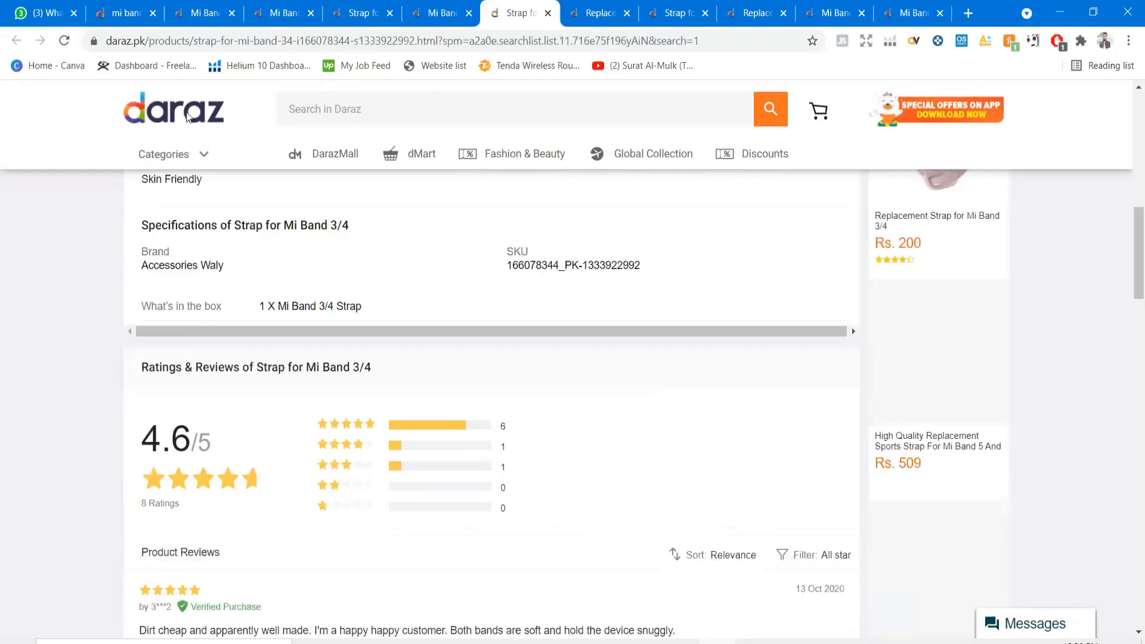
Step: Switch to Excel, add the rating 4.7 to the Top 10 Reviews & Ratings entry in L4, and save the workbook
{"action": "key", "text": "alt+Tab"}
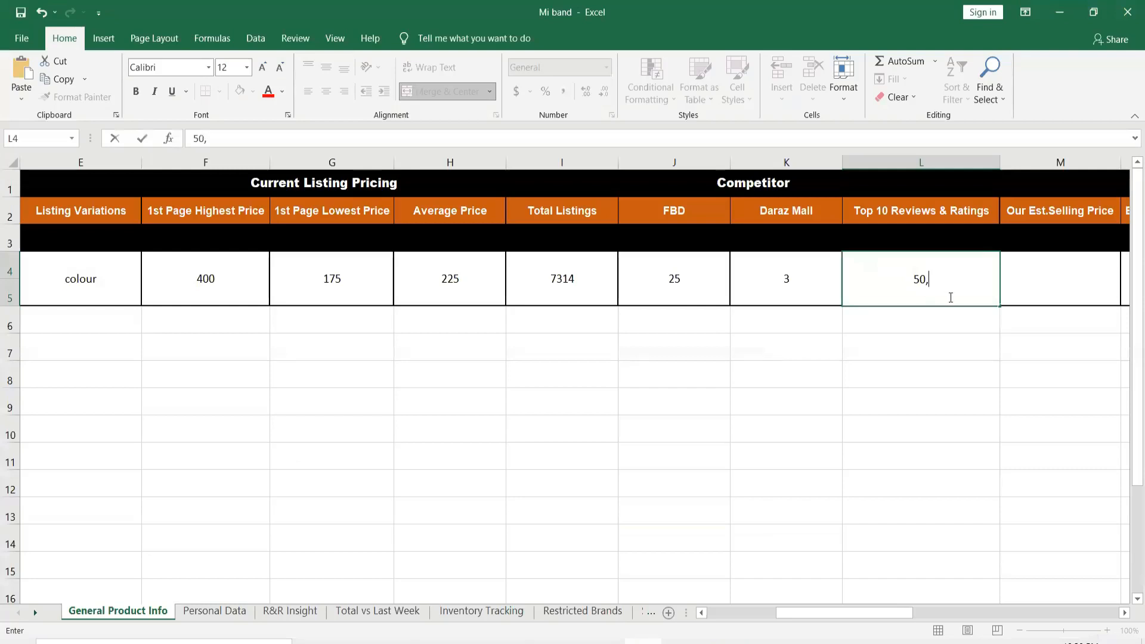
{"action": "type", "text": "4.7"}
{"action": "key", "text": "ctrl+s"}
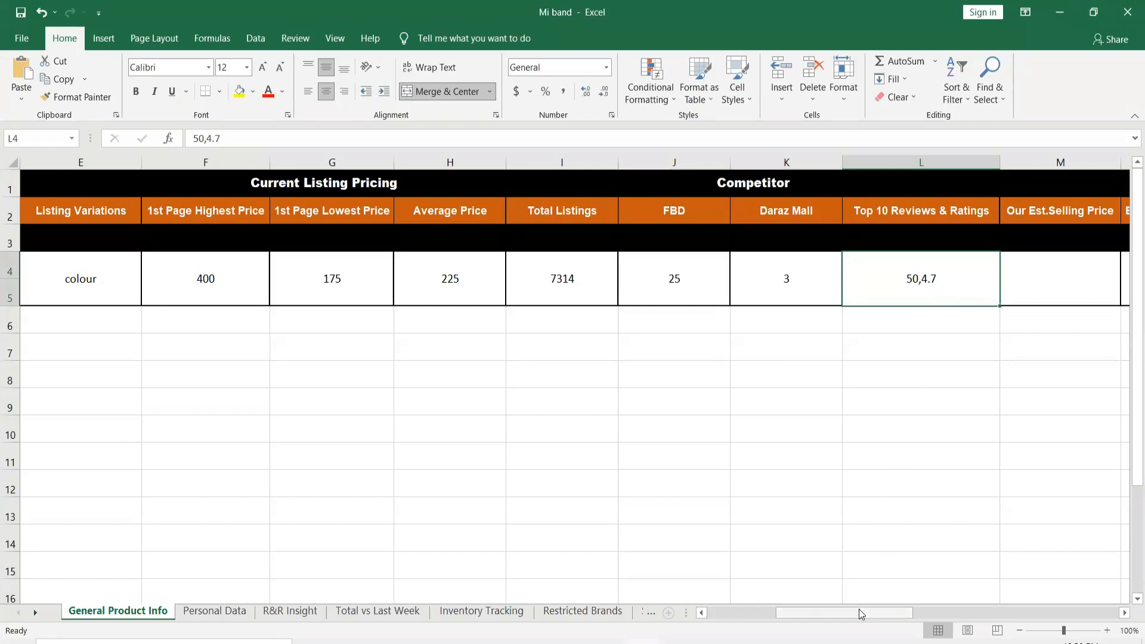
Step: Check the "mi band" prices on Daraz, and set Our Est.Selling Price in M4 to 199 in Excel
{"action": "left_click_drag", "start_coordinate": [858, 616], "coordinate": [876, 617]}
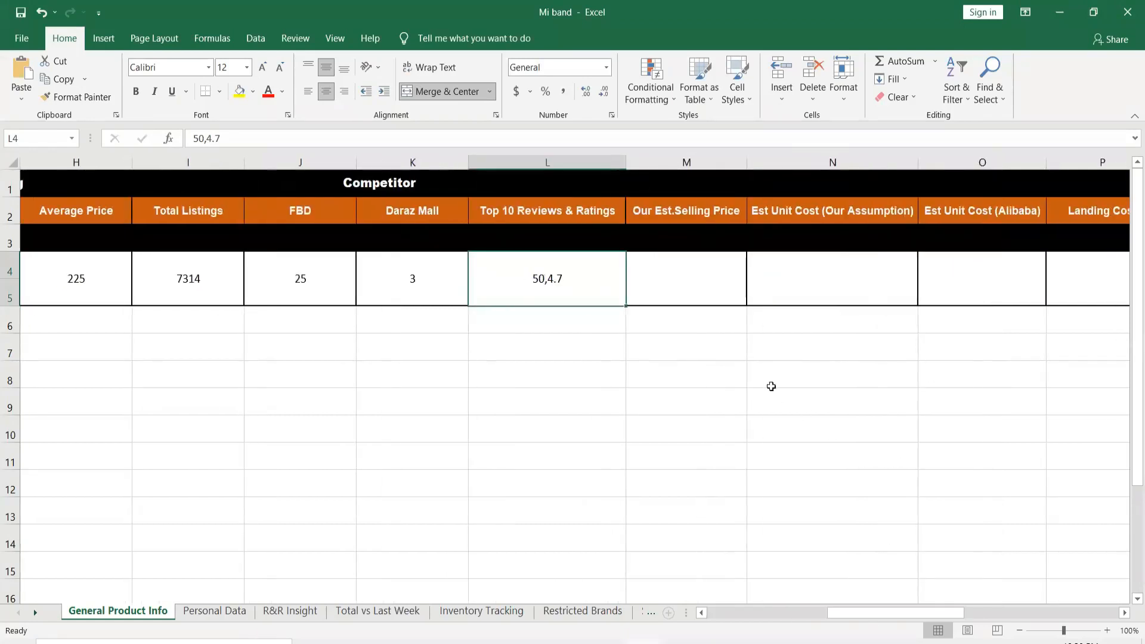
{"action": "left_click", "coordinate": [699, 286]}
{"action": "double_click", "coordinate": [700, 286]}
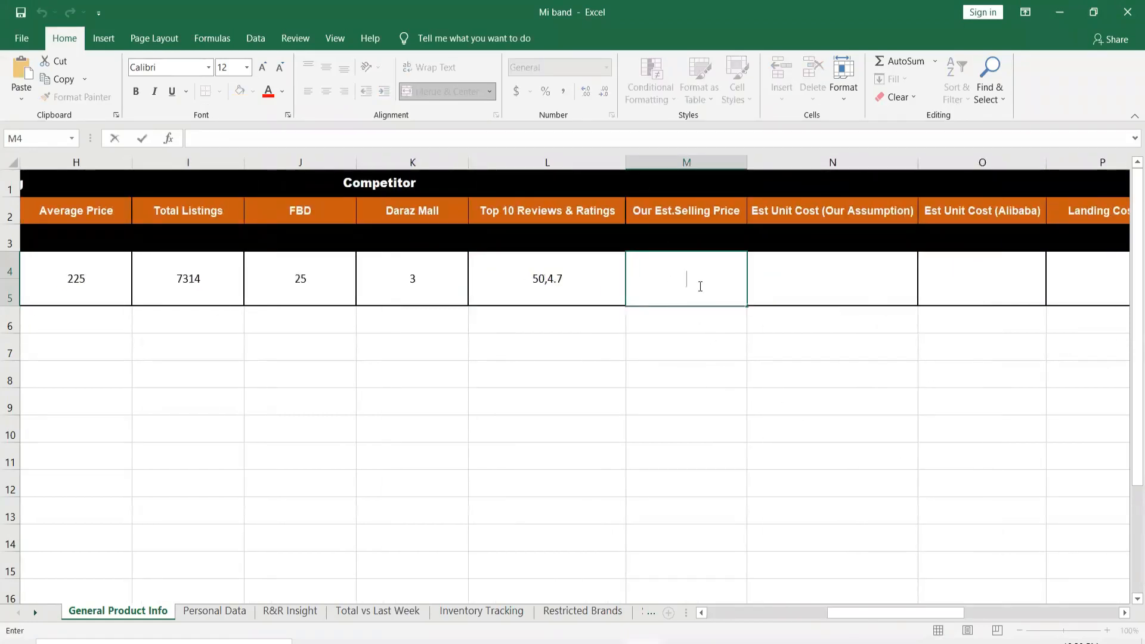
{"action": "key", "text": "alt+Tab"}
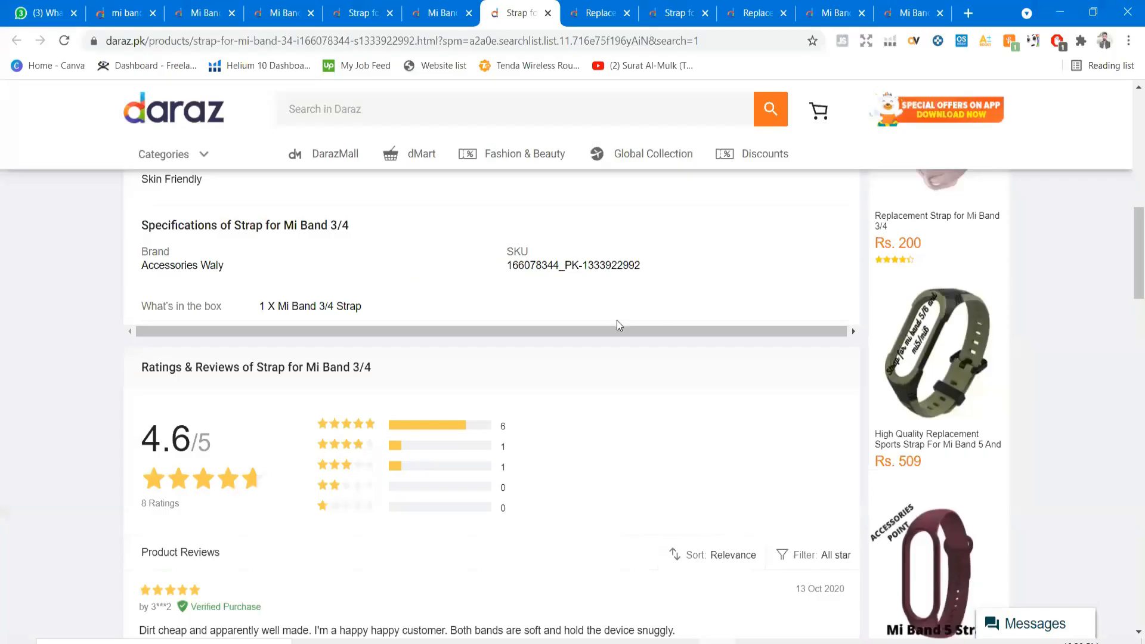
{"action": "left_click", "coordinate": [119, 12]}
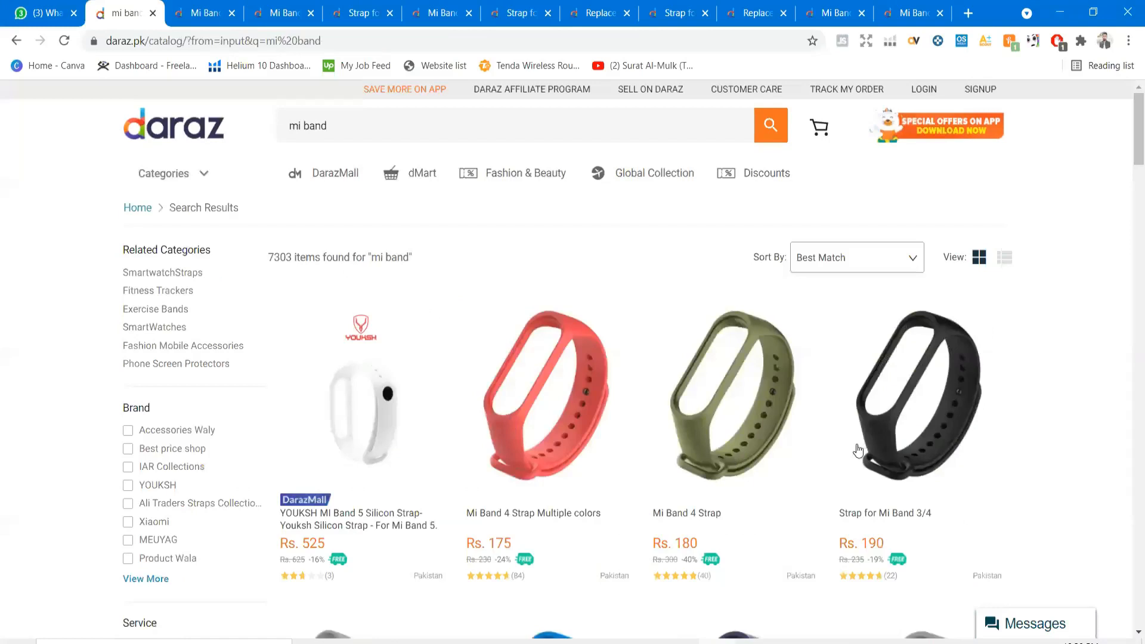
{"action": "key", "text": "alt+Tab"}
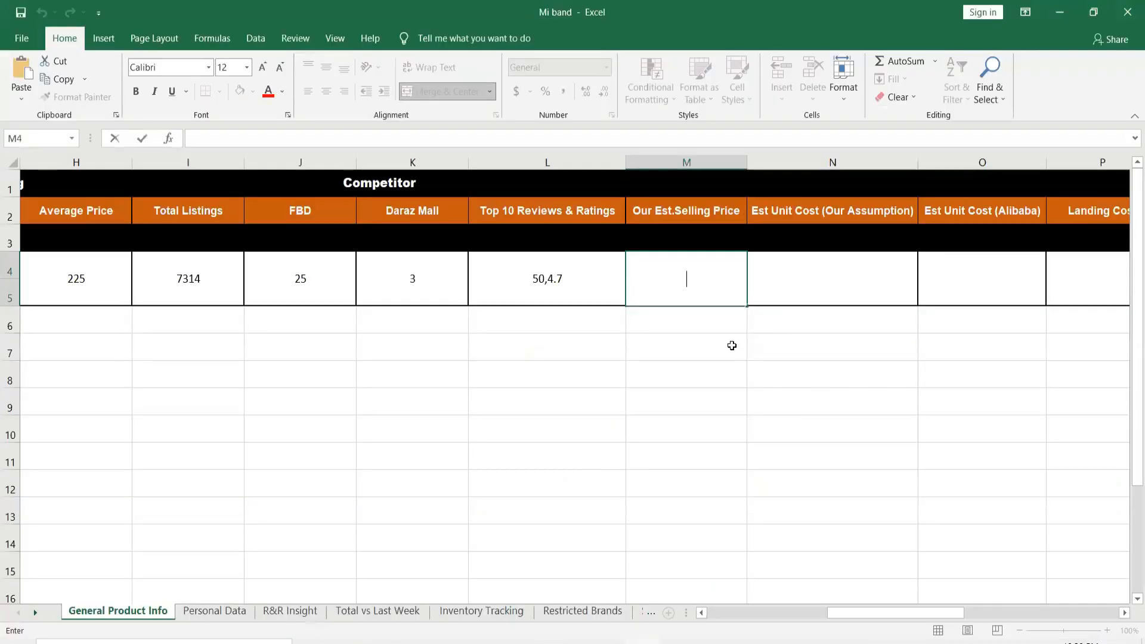
{"action": "type", "text": "199"}
{"action": "left_click", "coordinate": [855, 286]}
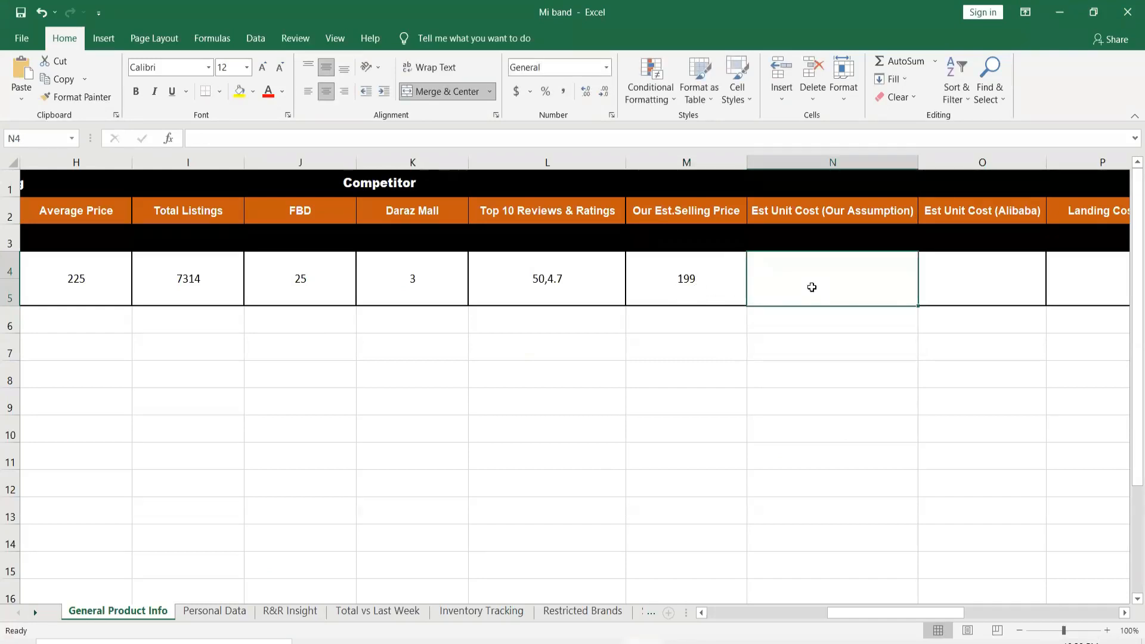
Step: Open the Mi Band 4 Strap Multiple colors page on Daraz, select the Red colour, and examine its price
{"action": "key", "text": "alt+Tab"}
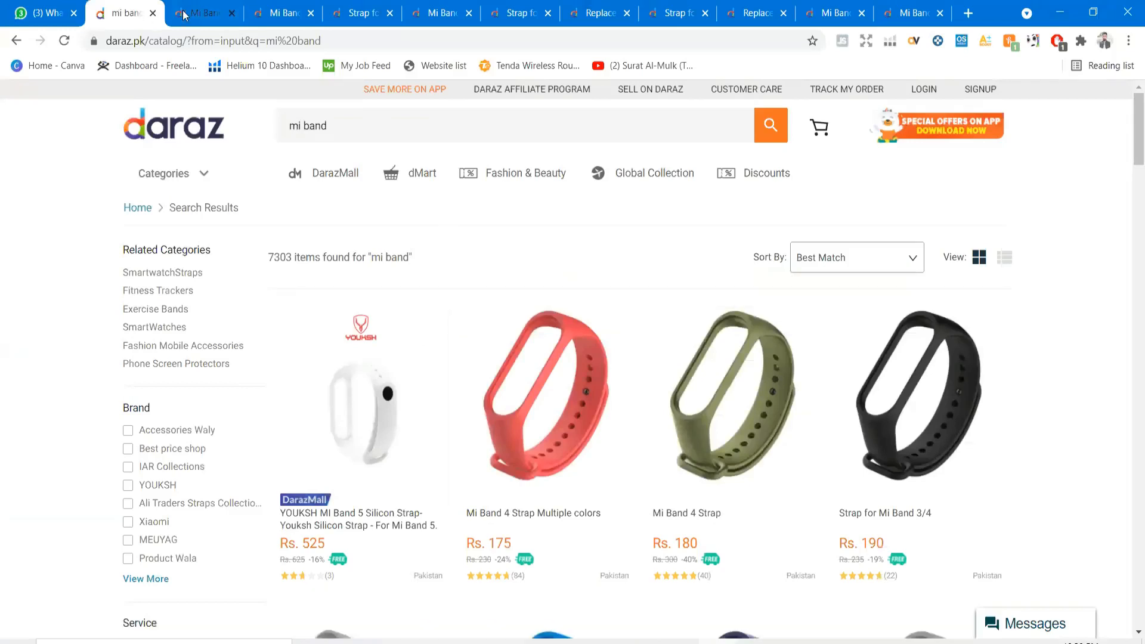
{"action": "key", "text": "ctrl+Tab"}
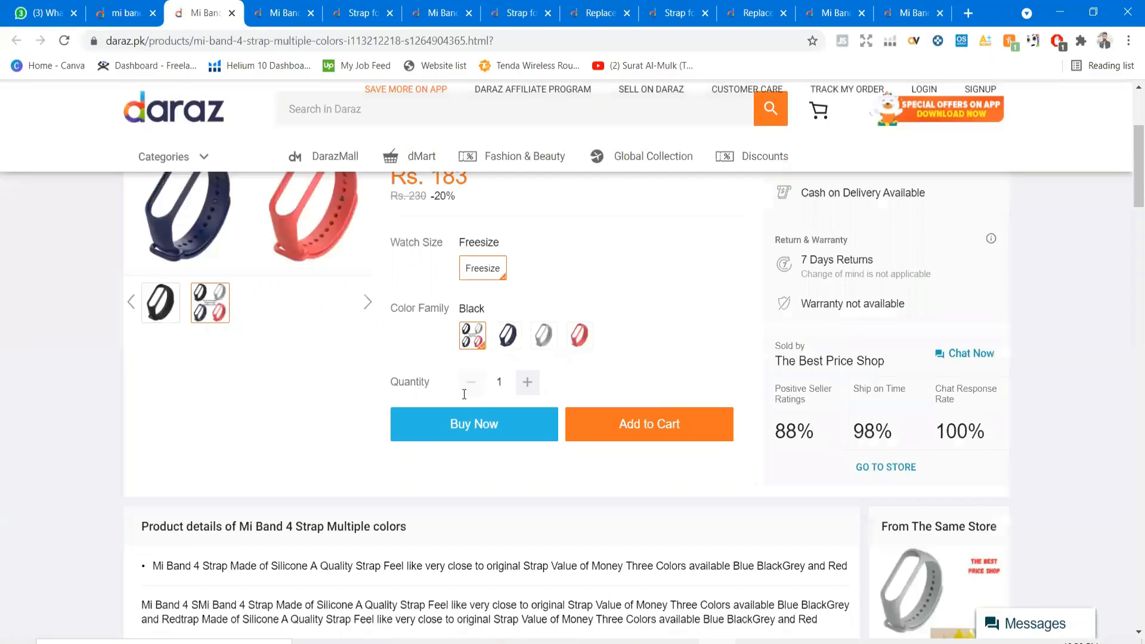
{"action": "scroll", "coordinate": [464, 394], "scroll_direction": "up", "scroll_amount": 4}
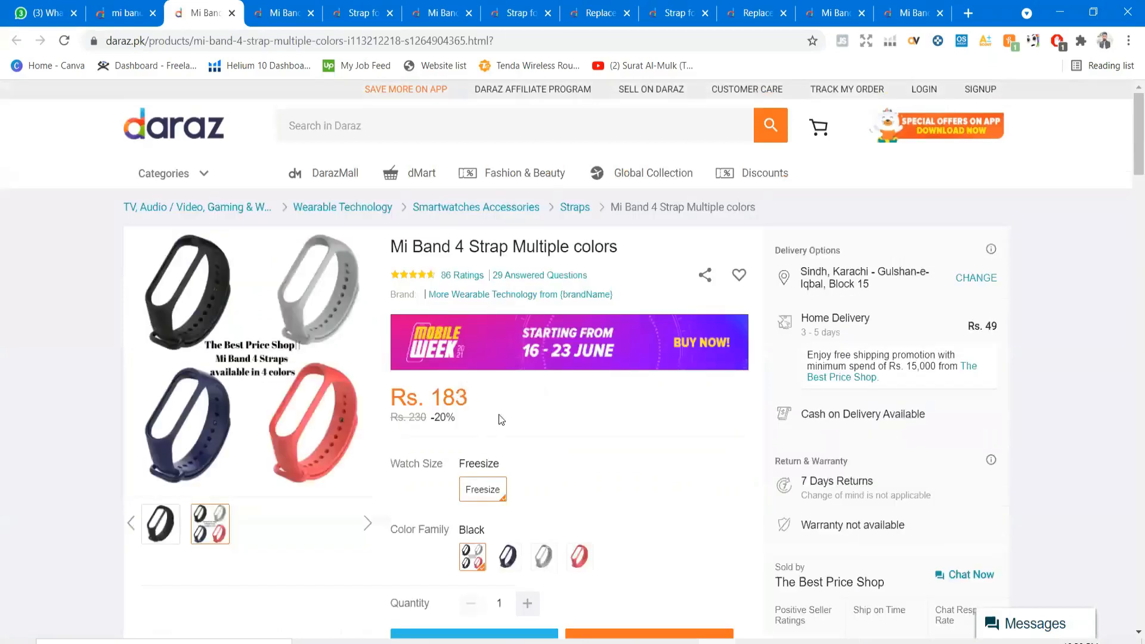
{"action": "left_click", "coordinate": [577, 555]}
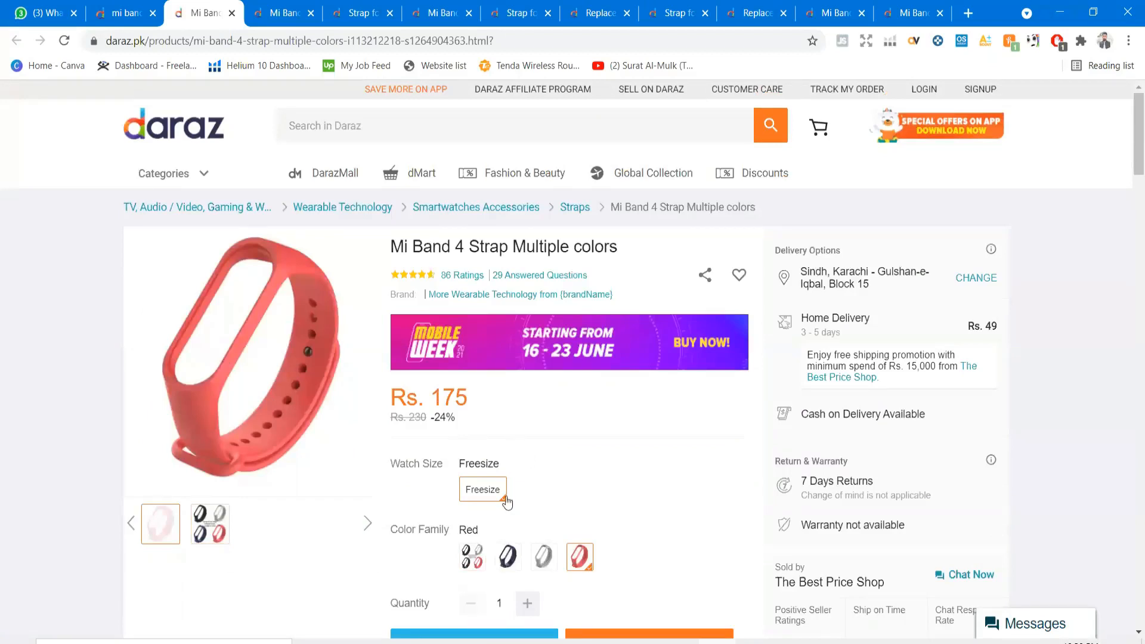
{"action": "double_click", "coordinate": [453, 392]}
{"action": "left_click", "coordinate": [488, 403]}
{"action": "double_click", "coordinate": [460, 394]}
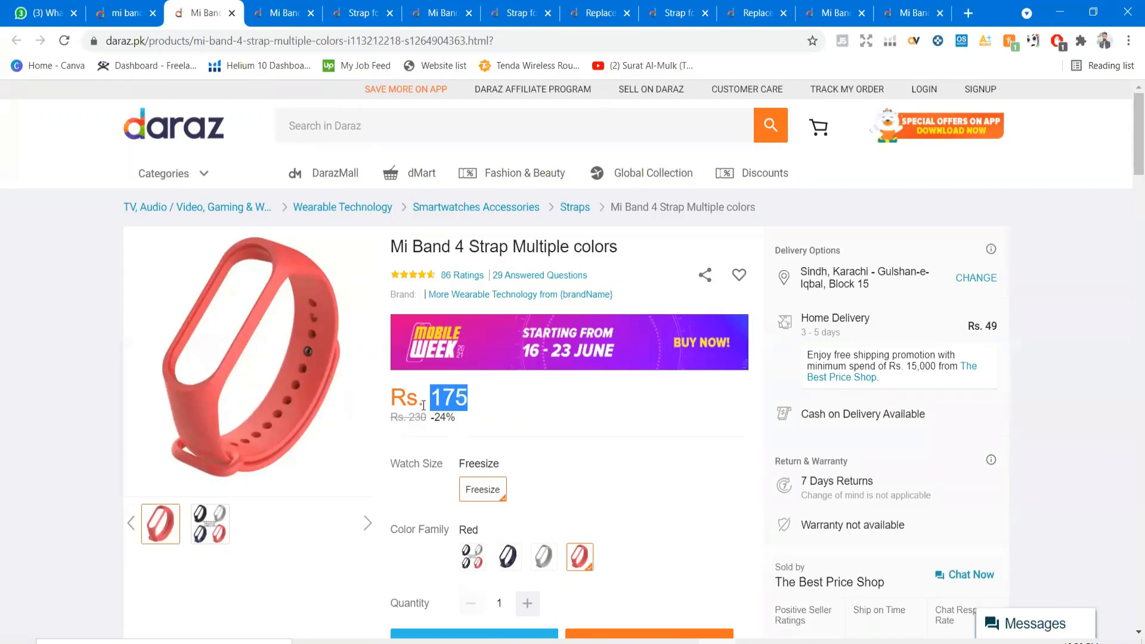
Step: Compare the red strap's Daraz price with the Est Unit Cost (Our Assumption) cell in Excel, ending in the workbook
{"action": "key", "text": "alt+Tab"}
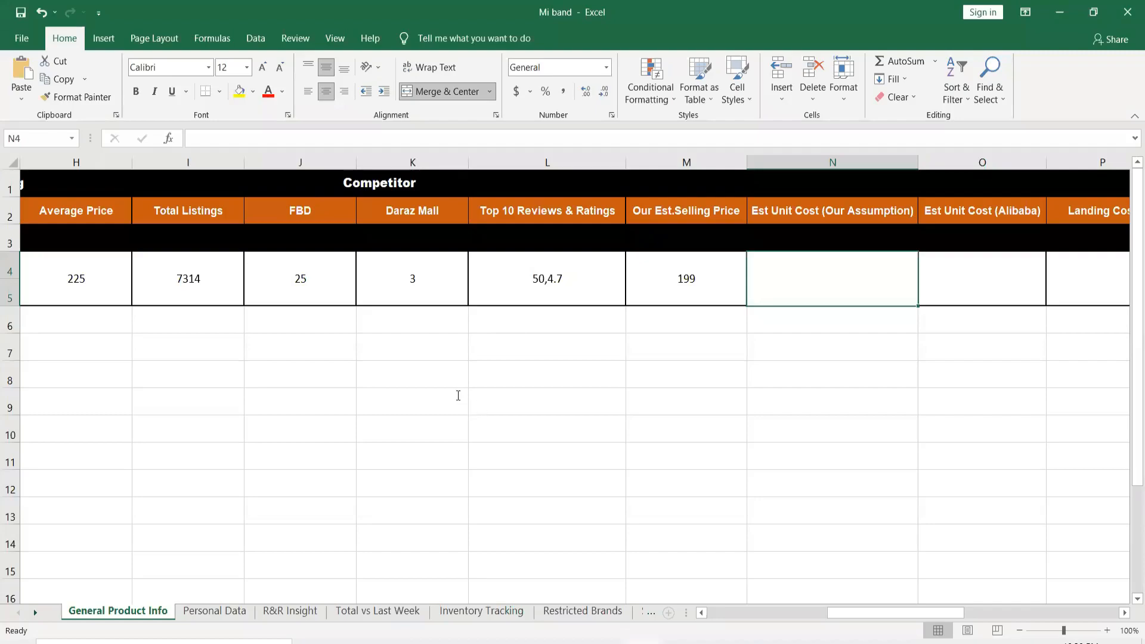
{"action": "key", "text": "alt+Tab"}
{"action": "left_click", "coordinate": [483, 405]}
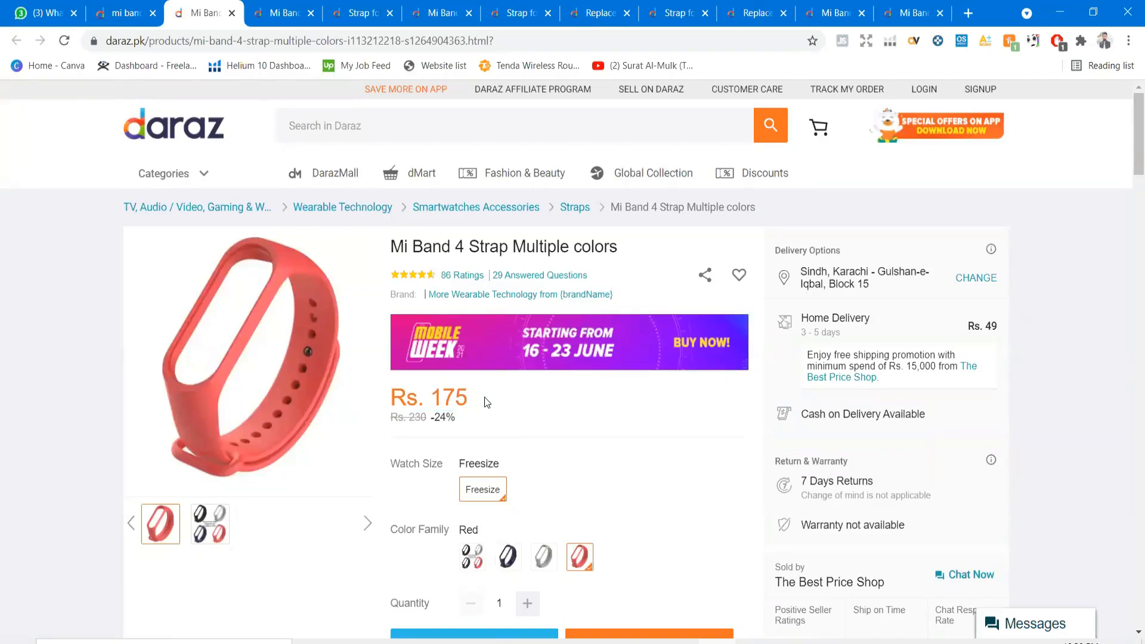
{"action": "key", "text": "alt+Tab"}
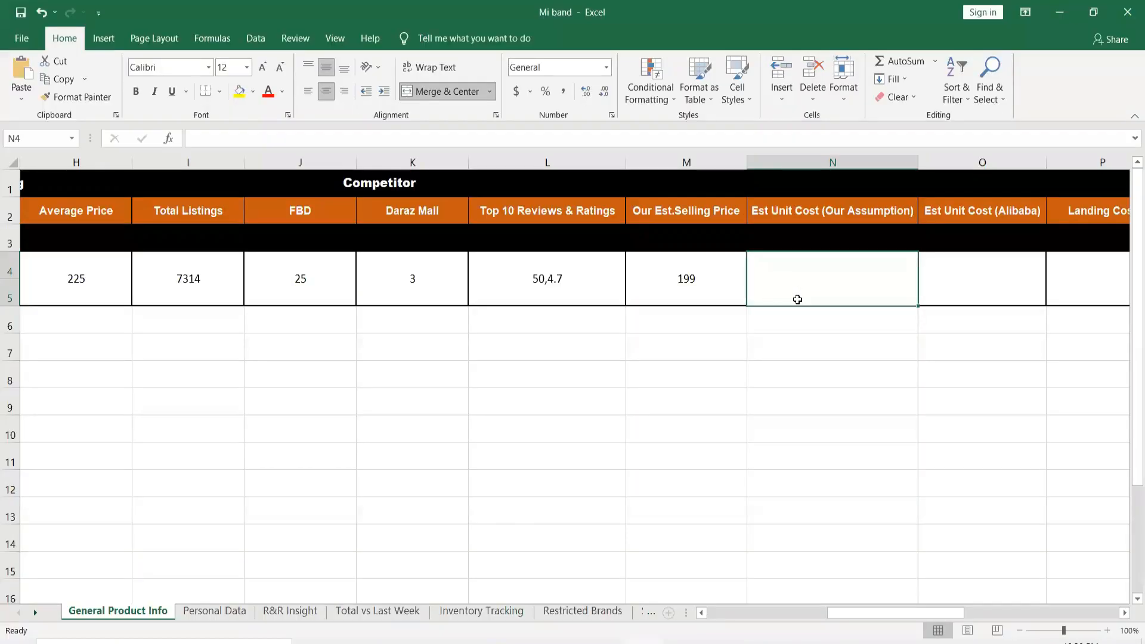
Step: Set Est Unit Cost (Our Assumption) in N4 to 100 and check it against the red strap's price on Daraz
{"action": "type", "text": "10"}
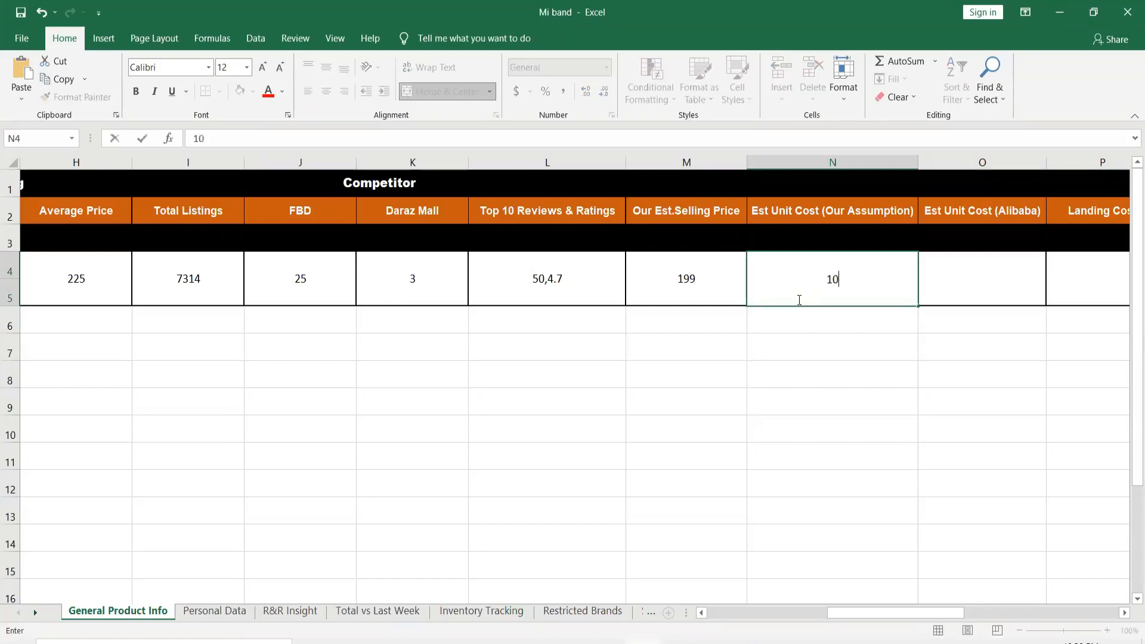
{"action": "type", "text": "0"}
{"action": "left_click", "coordinate": [953, 295]}
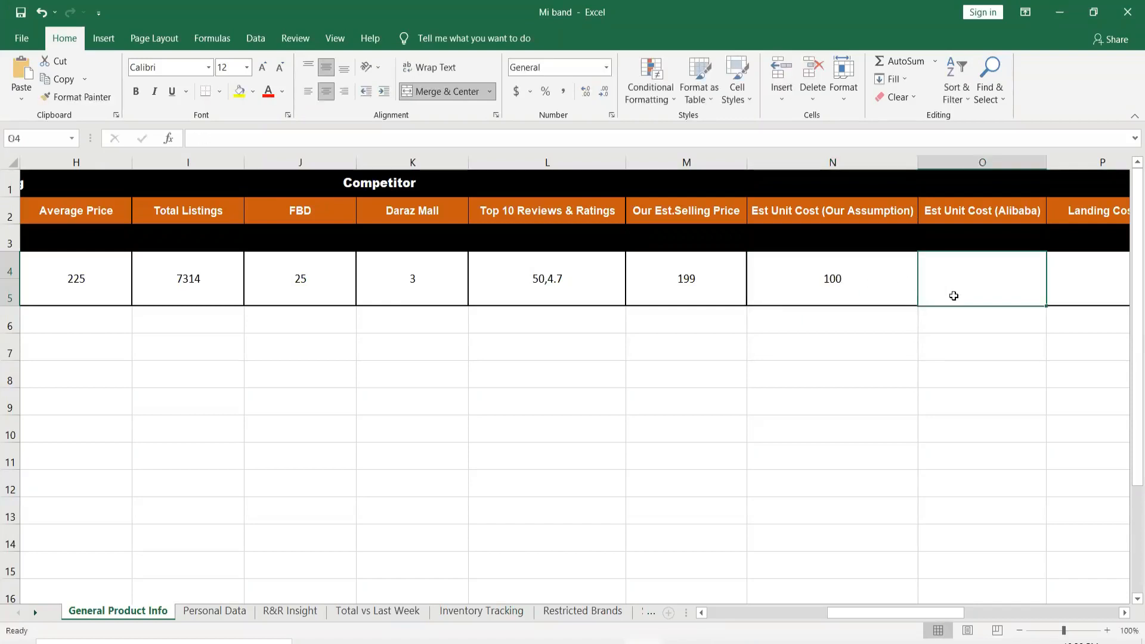
{"action": "key", "text": "alt+Tab"}
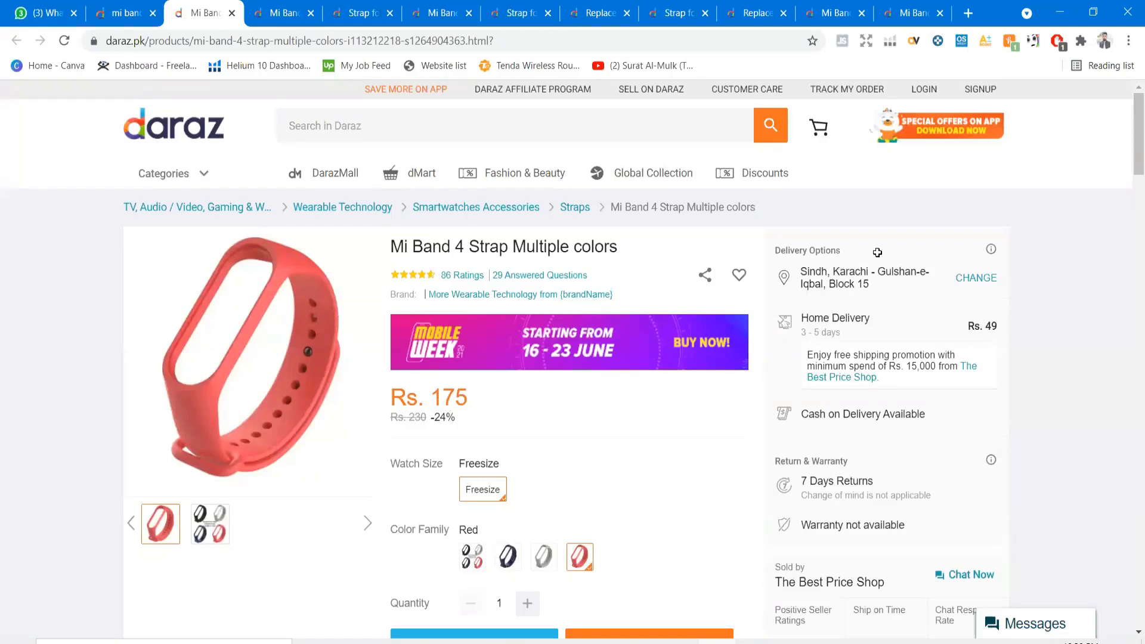
{"action": "key", "text": "alt+Tab"}
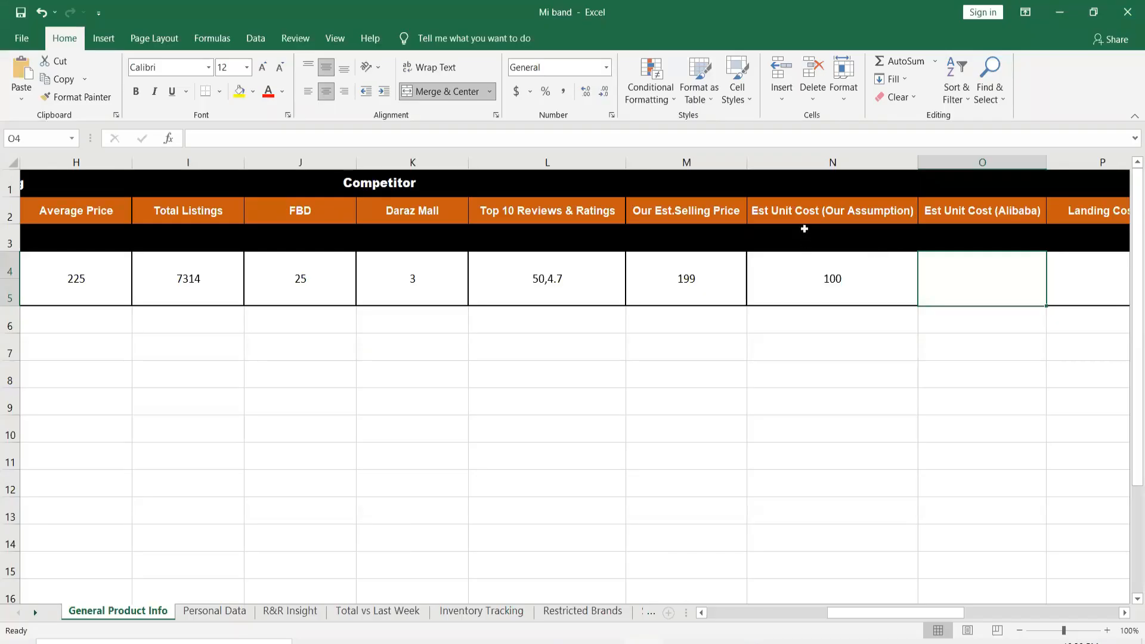
{"action": "key", "text": "alt+Tab"}
{"action": "key", "text": "alt+Tab"}
Step: Select the Est Unit Cost (Alibaba) cell O4, switch to Chrome, and search Google for "alibaba mi band strap" in a new tab
{"action": "left_click_drag", "start_coordinate": [879, 612], "coordinate": [923, 611]}
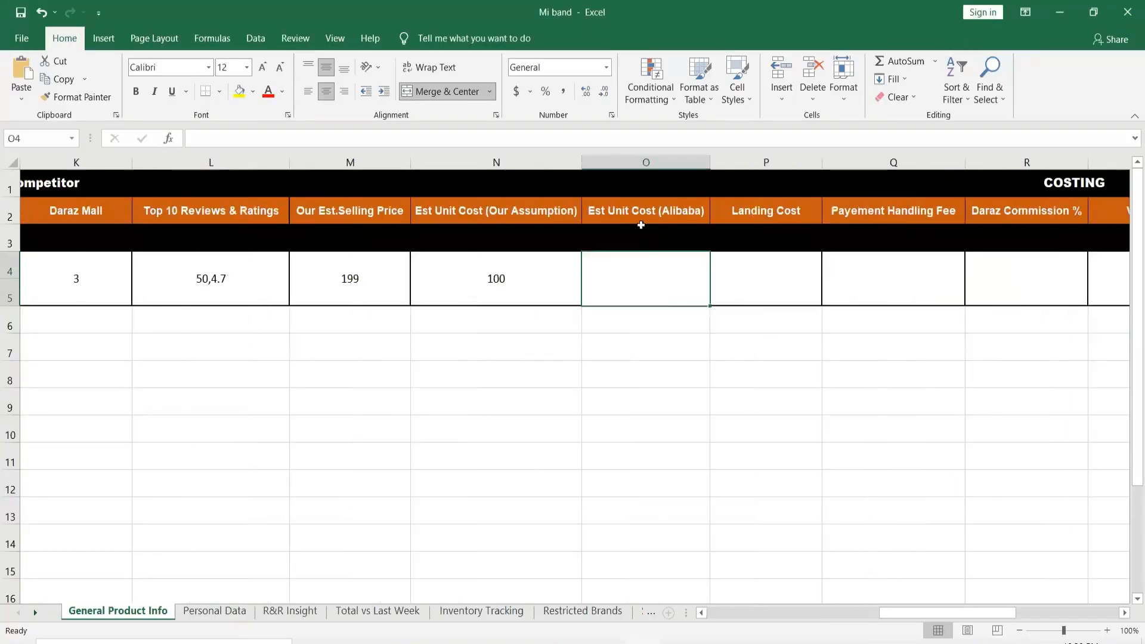
{"action": "left_click", "coordinate": [641, 214]}
{"action": "left_click", "coordinate": [647, 286]}
{"action": "key", "text": "alt+Tab"}
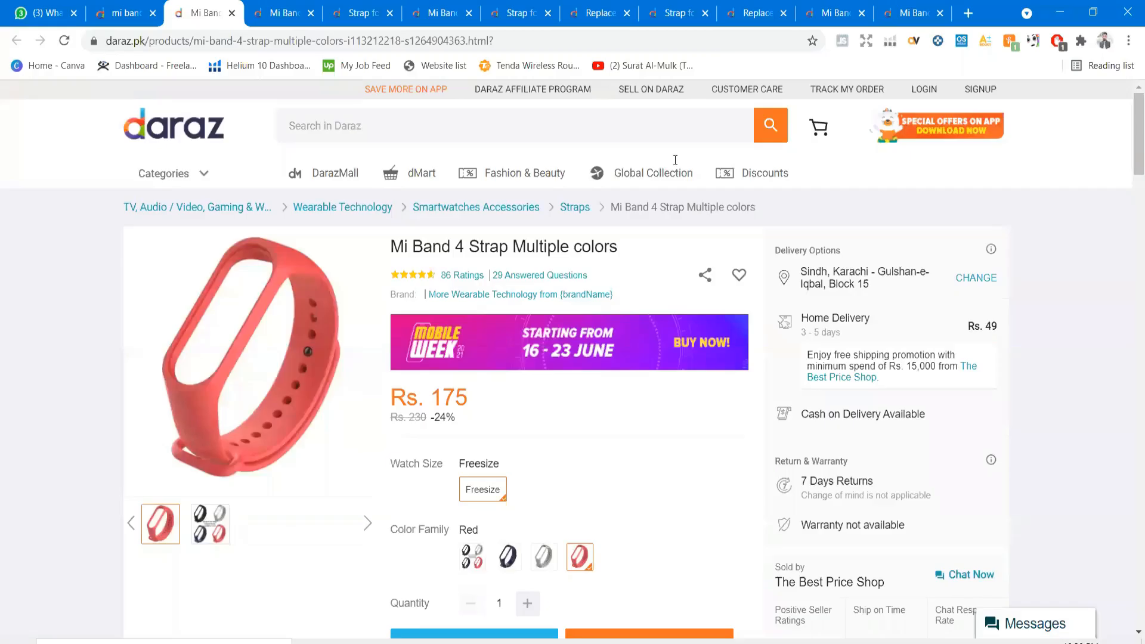
{"action": "left_click", "coordinate": [975, 15]}
{"action": "type", "text": "alibaba "}
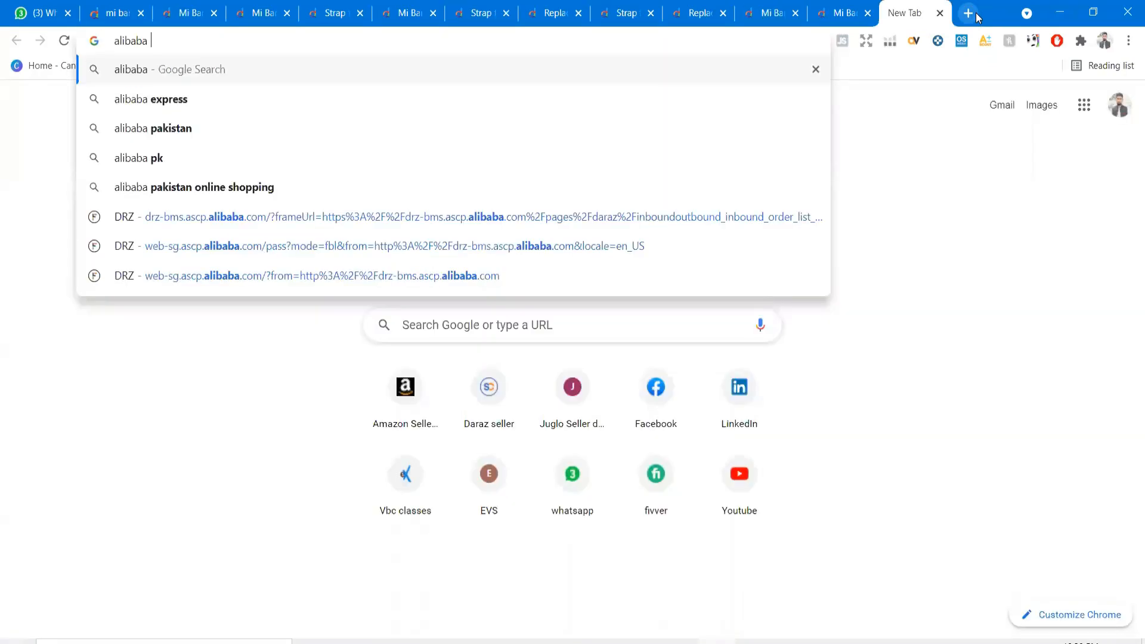
{"action": "type", "text": "mi band strap"}
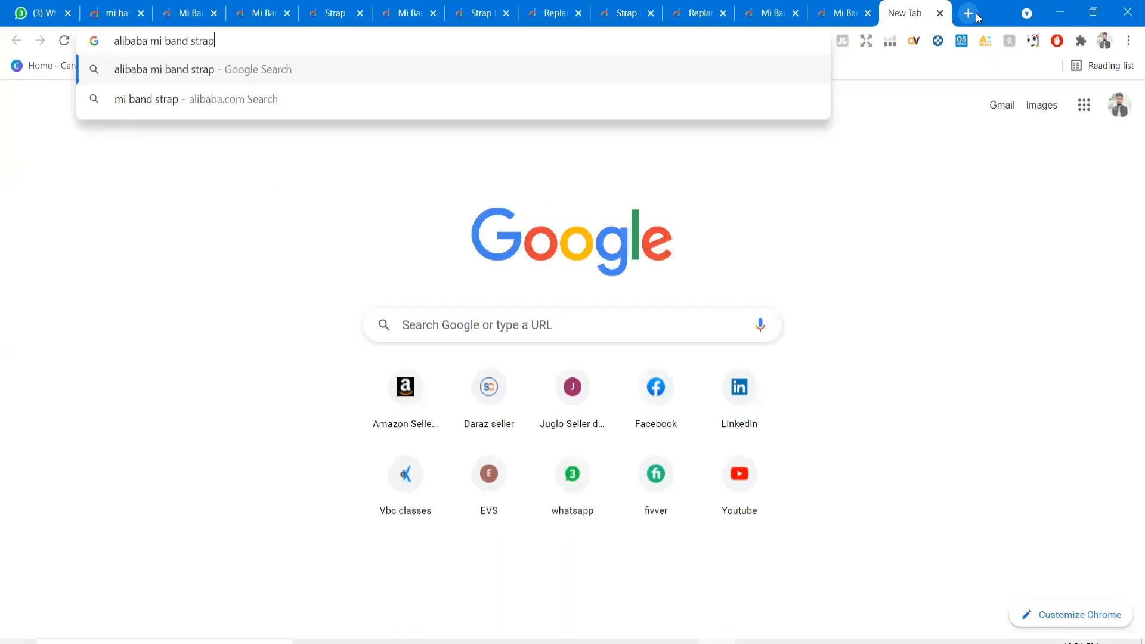
{"action": "key", "text": "Return"}
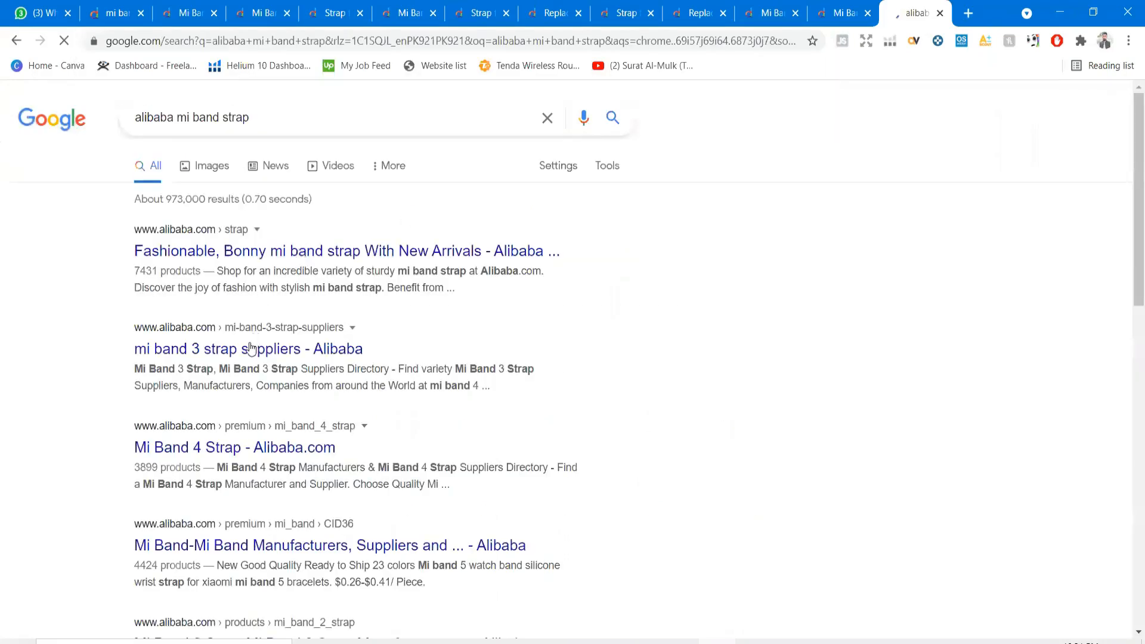
Step: Open the "mi band 3 strap suppliers - Alibaba" result and examine the supplier count and listed products
{"action": "left_click", "coordinate": [250, 347]}
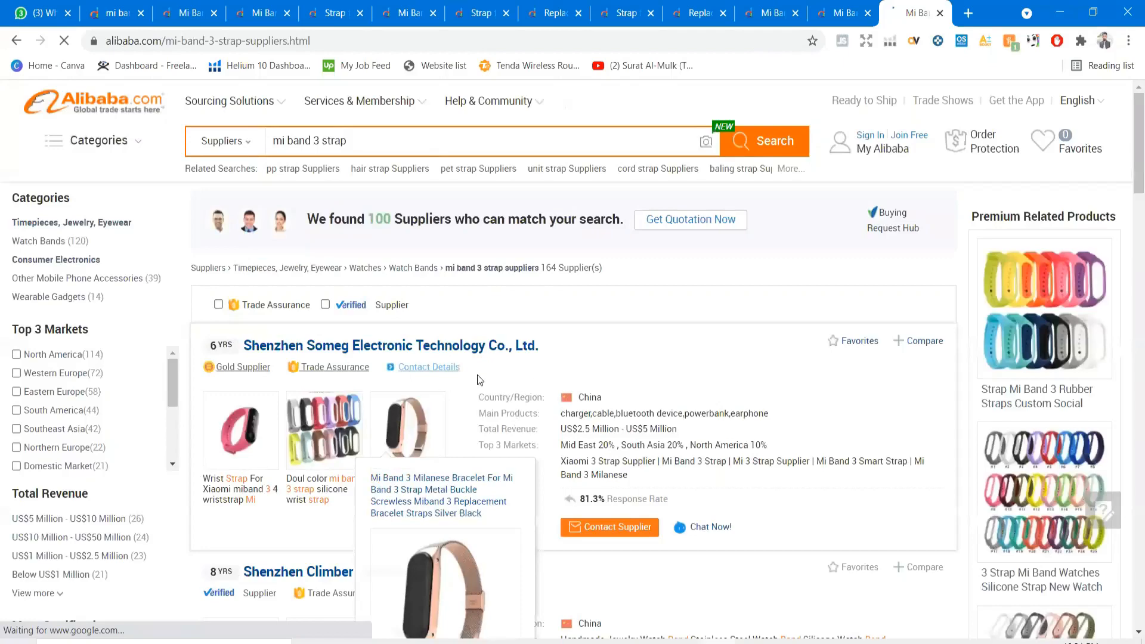
{"action": "scroll", "coordinate": [477, 376], "scroll_direction": "down", "scroll_amount": 6}
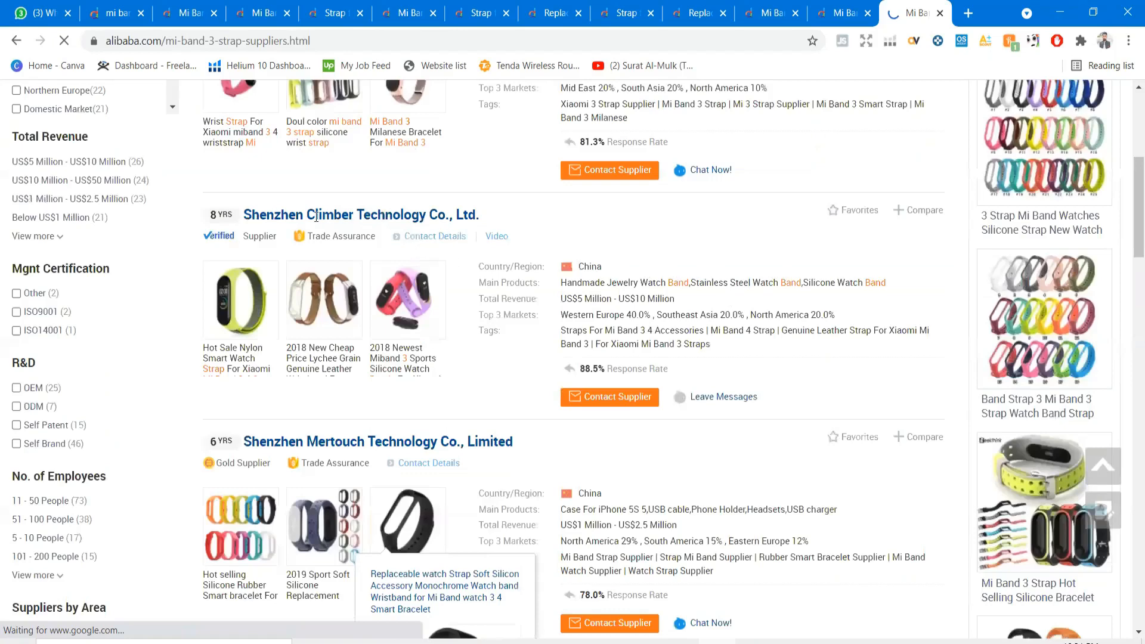
{"action": "scroll", "coordinate": [315, 217], "scroll_direction": "up", "scroll_amount": 6}
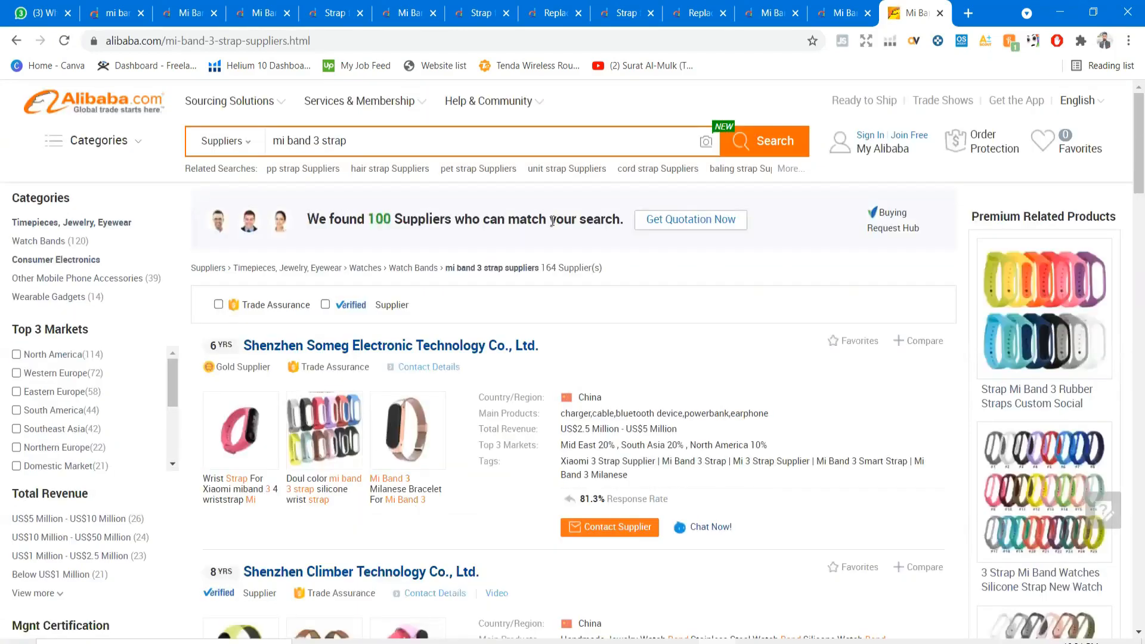
{"action": "left_click_drag", "start_coordinate": [307, 218], "coordinate": [546, 231]}
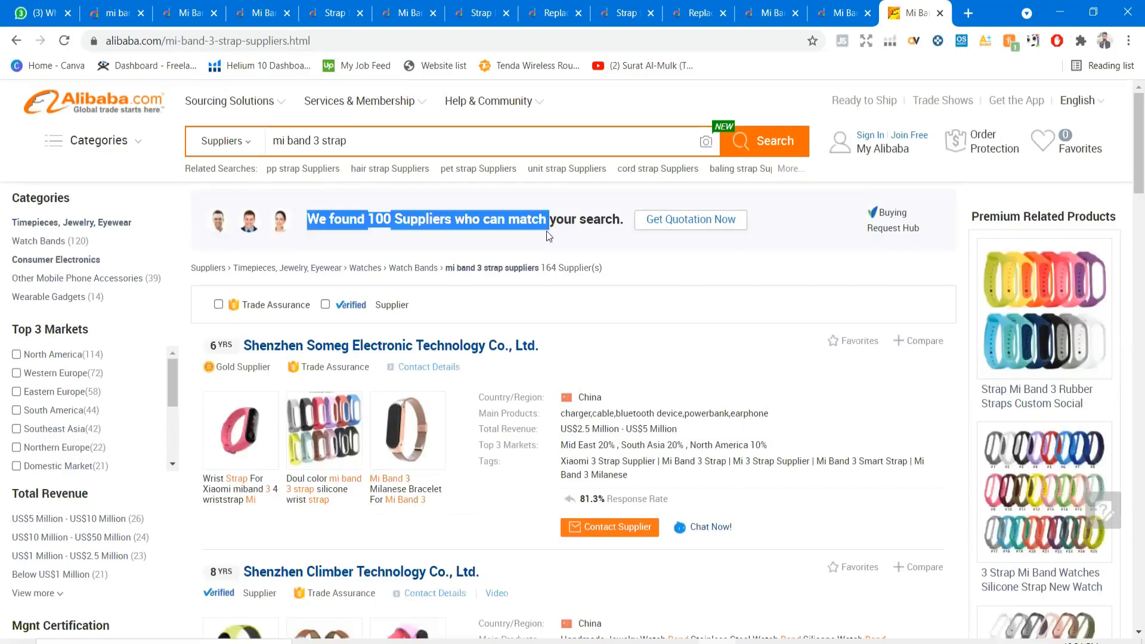
{"action": "left_click", "coordinate": [656, 311]}
{"action": "mouse_move", "coordinate": [236, 456]}
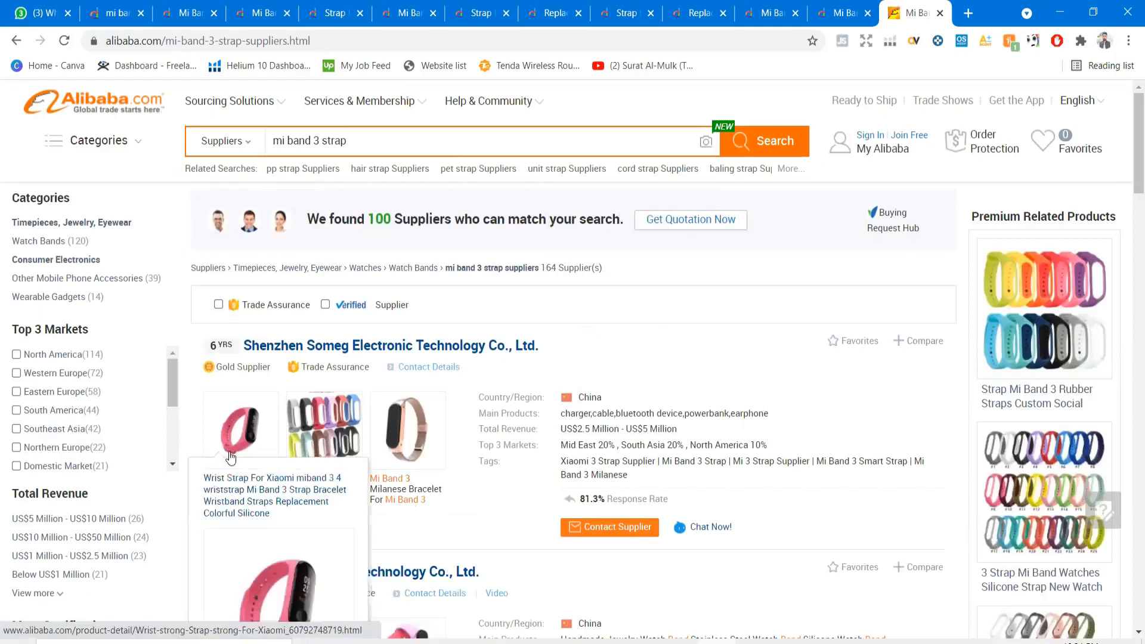
Step: Open the Doul color mi band 3 strap product and examine its unit price for 10000 or more pieces
{"action": "left_click", "coordinate": [310, 420]}
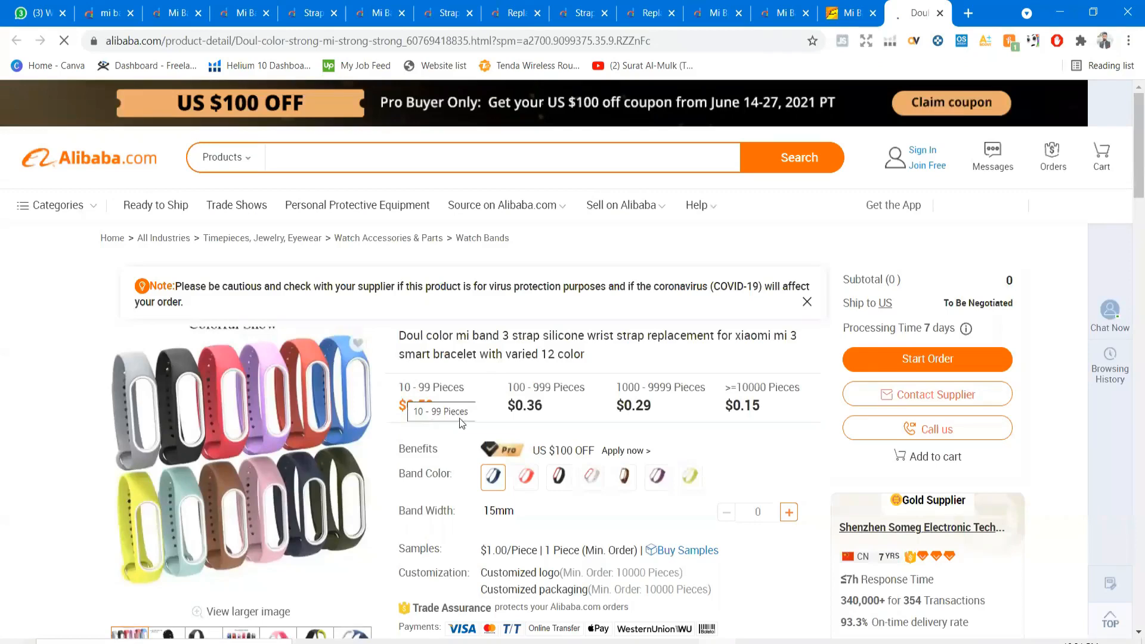
{"action": "double_click", "coordinate": [753, 406]}
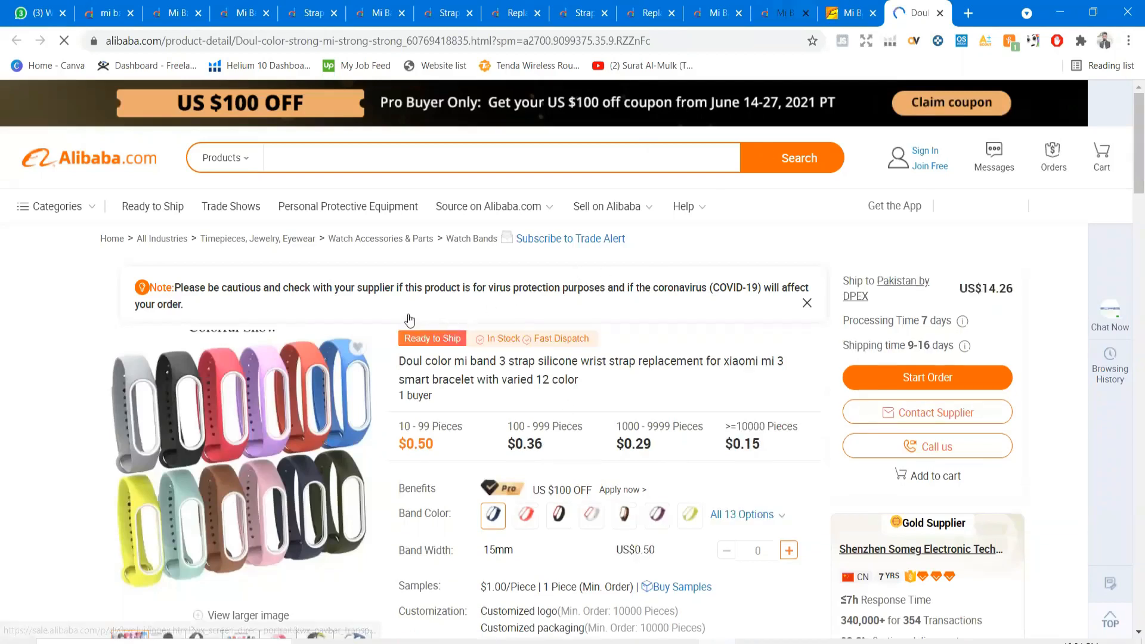
Step: Return to the supplier list, open the Hot selling Silicone Rubber Smart bracelet product, and examine its Mi3/4 and Mi5 prices
{"action": "key", "text": "ctrl+shift+Tab"}
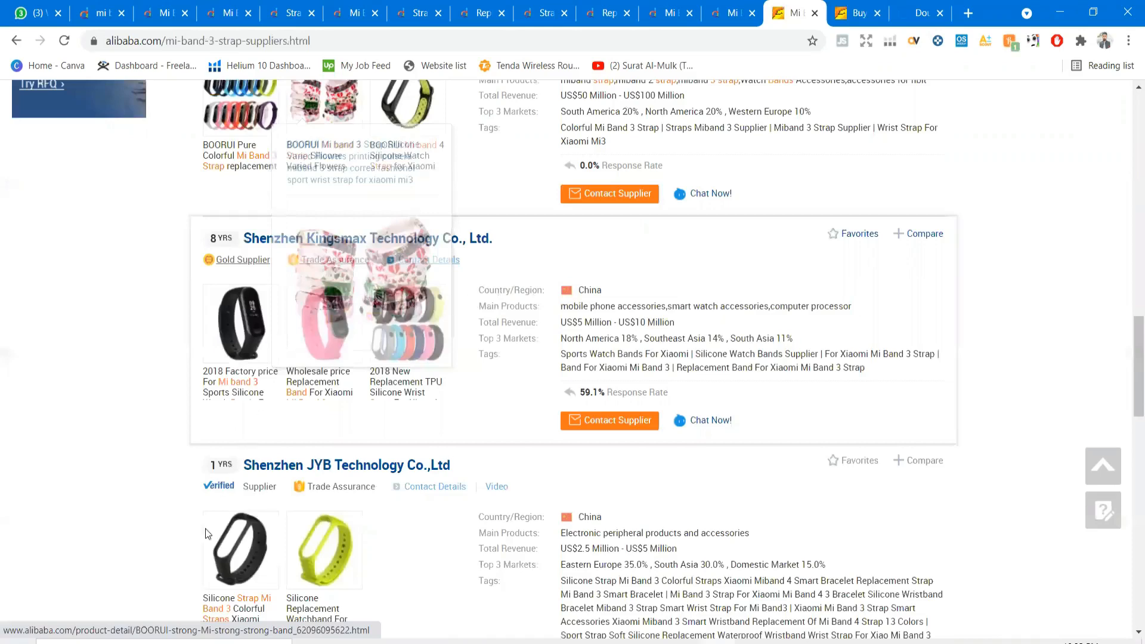
{"action": "scroll", "coordinate": [241, 507], "scroll_direction": "up", "scroll_amount": 10}
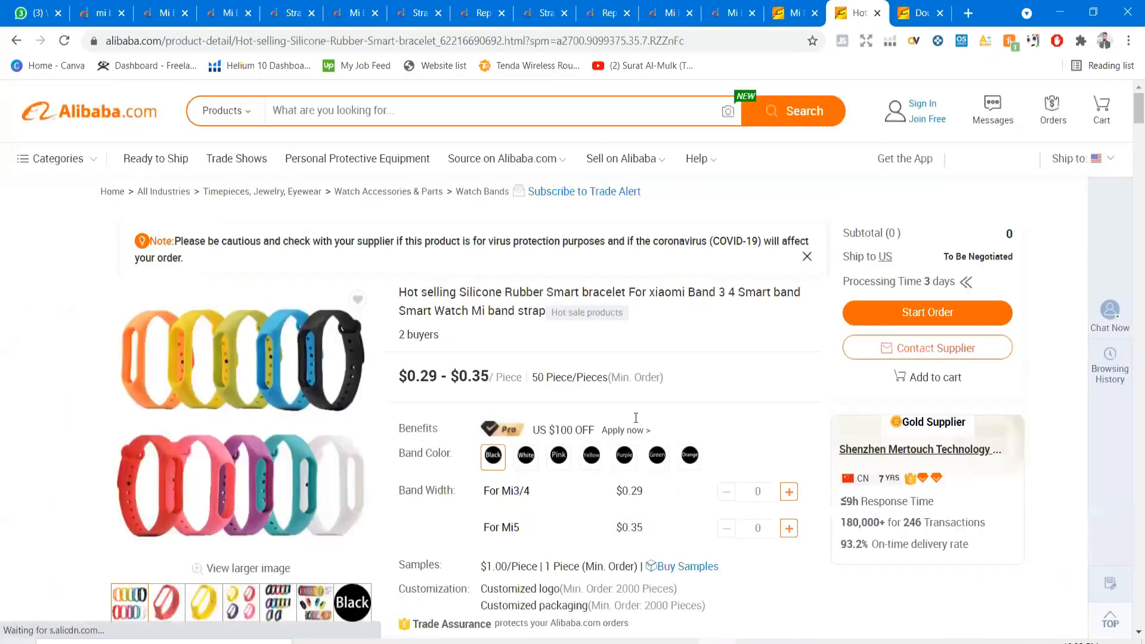
{"action": "scroll", "coordinate": [504, 453], "scroll_direction": "down", "scroll_amount": 1}
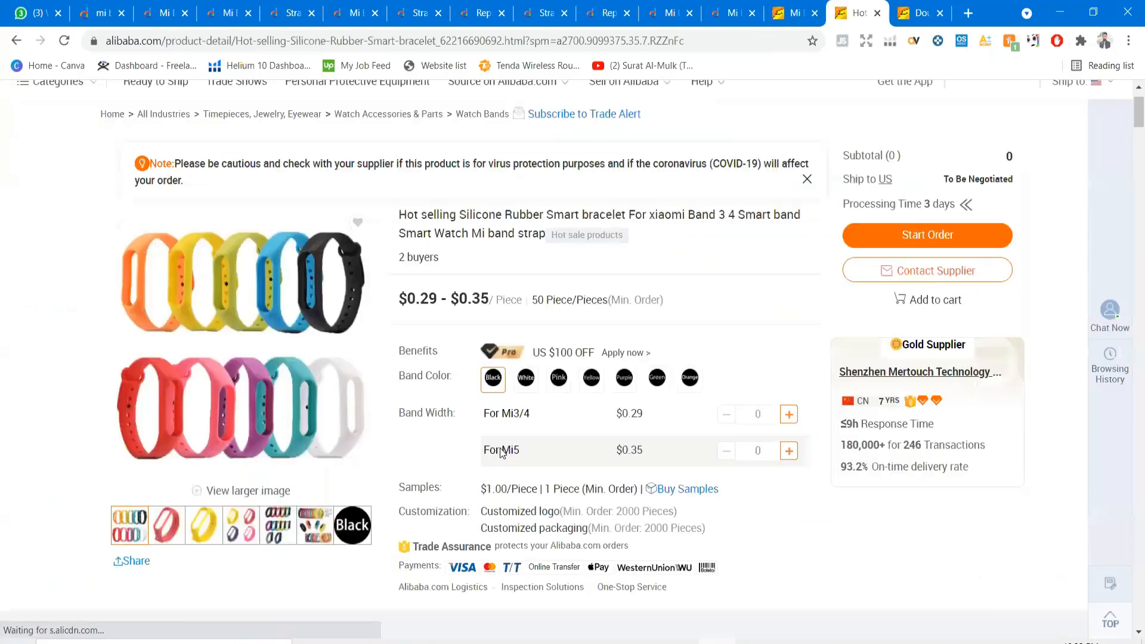
{"action": "double_click", "coordinate": [623, 443]}
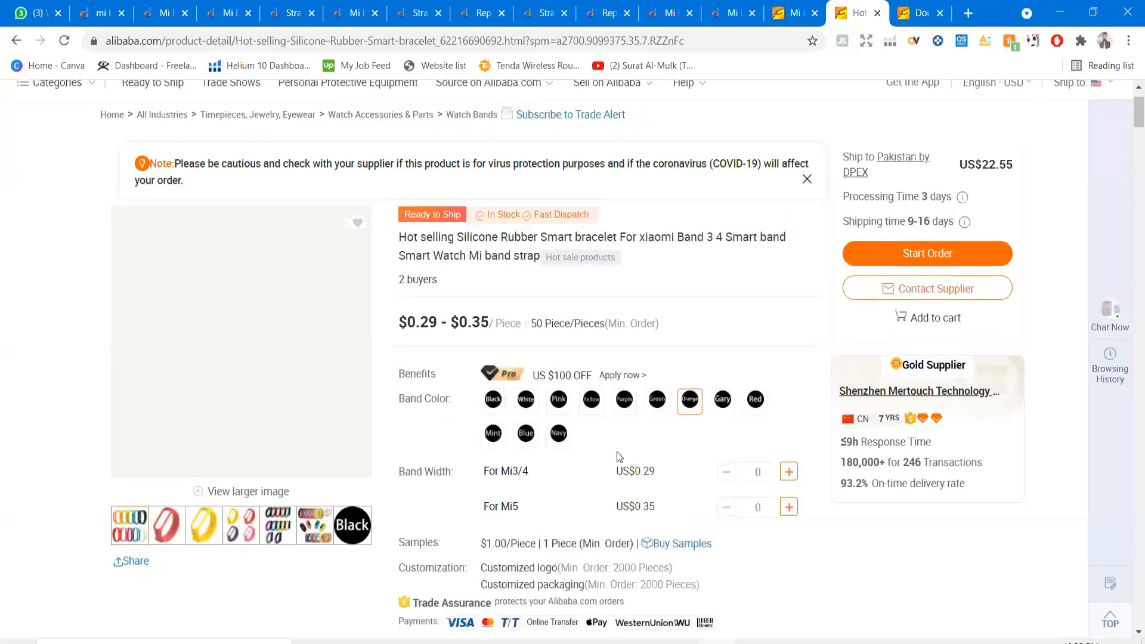
Step: Select the Red band color on the silicone bracelet page and copy the For Mi5 price, US$0.35
{"action": "left_click", "coordinate": [753, 407]}
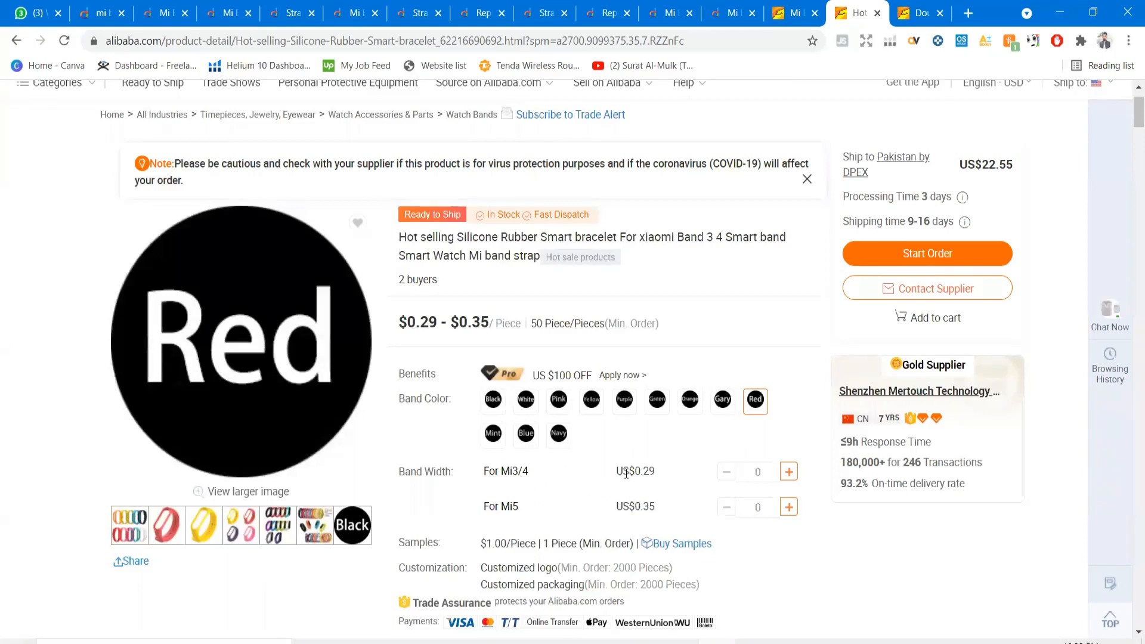
{"action": "double_click", "coordinate": [648, 506]}
{"action": "key", "text": "ctrl+c"}
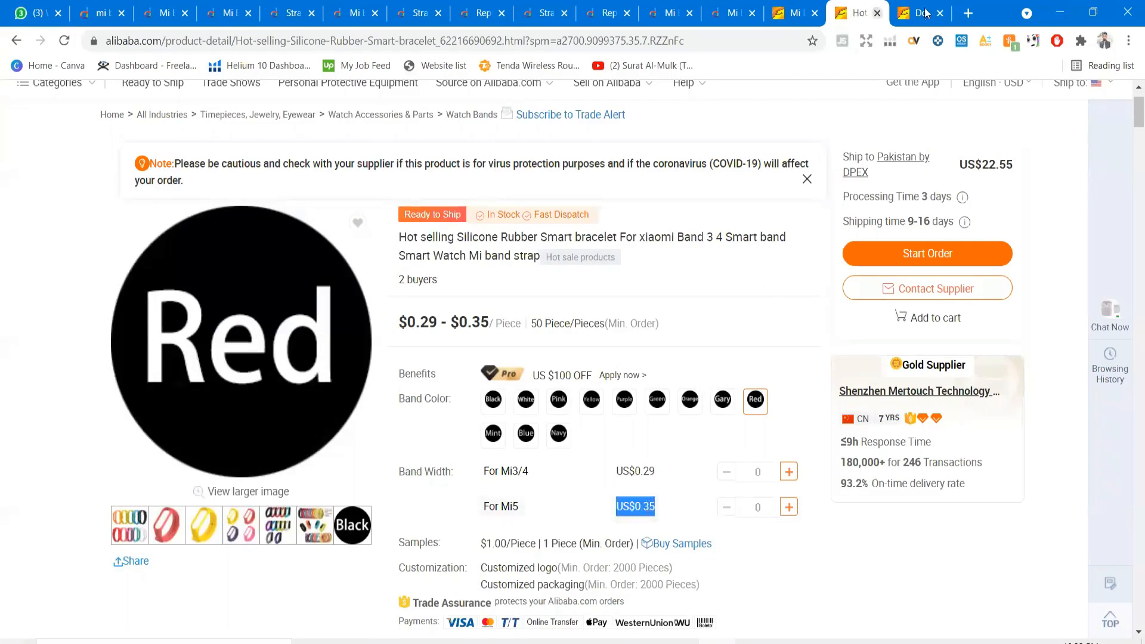
Step: Search Google for "us$0.35 in pakistani rupees" in a new tab and highlight the converted amount
{"action": "left_click", "coordinate": [967, 13]}
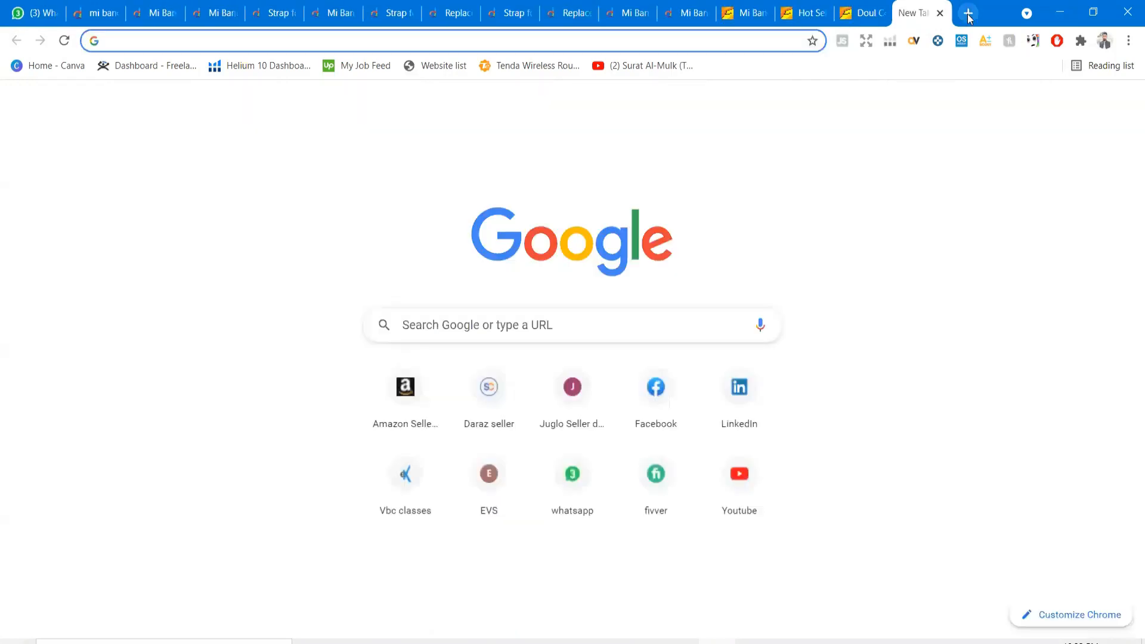
{"action": "key", "text": "ctrl+v"}
{"action": "type", "text": "in p"}
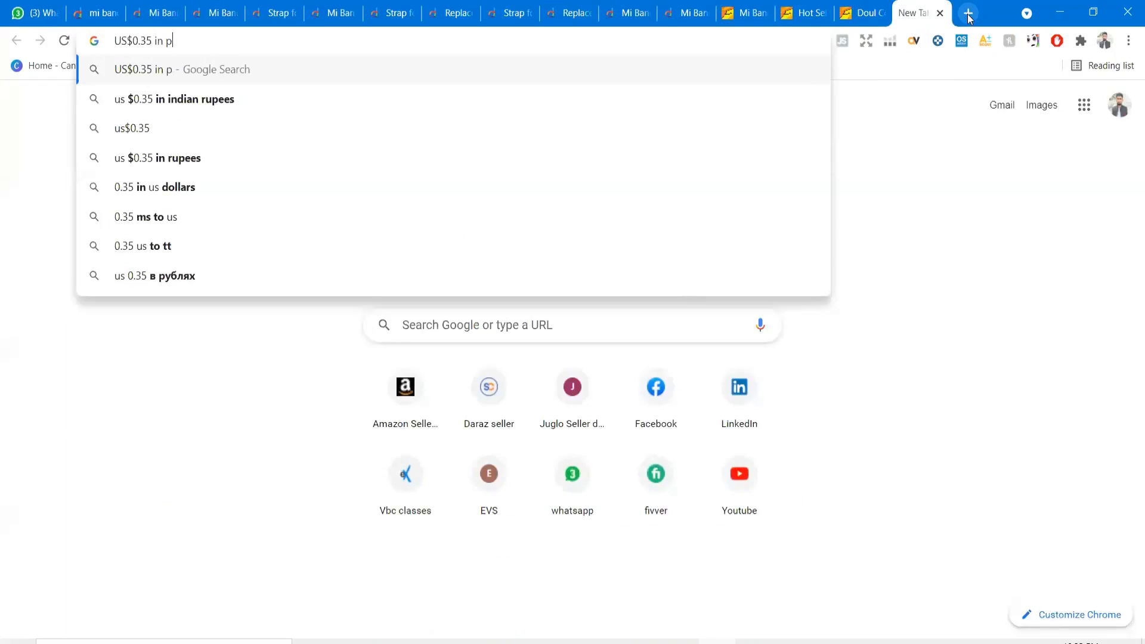
{"action": "type", "text": "ak"}
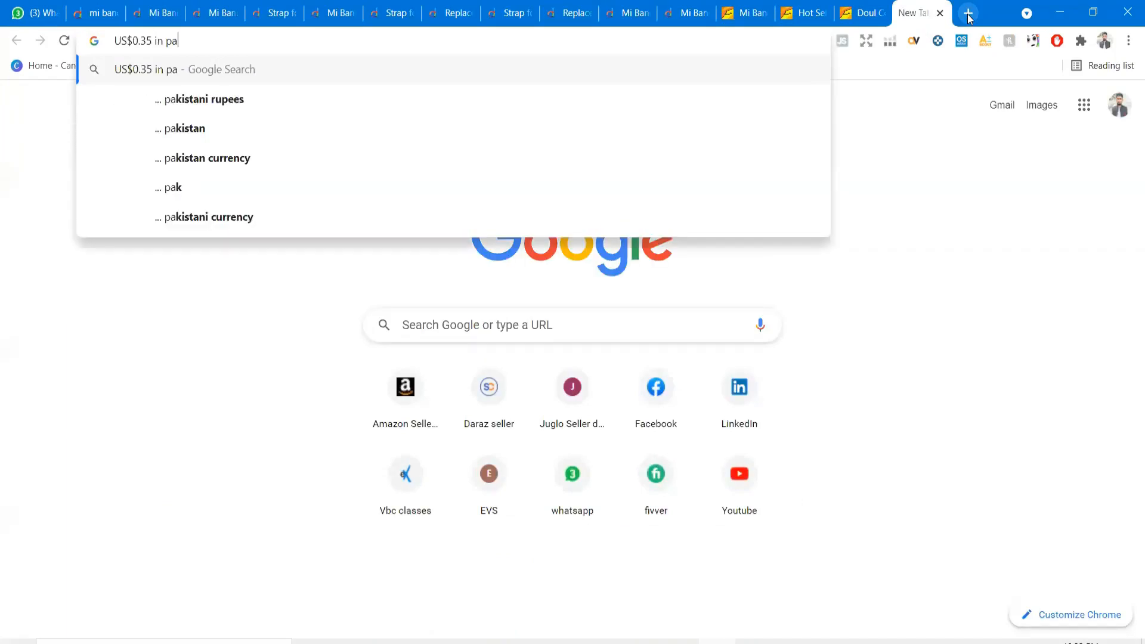
{"action": "key", "text": "Down"}
{"action": "key", "text": "Return"}
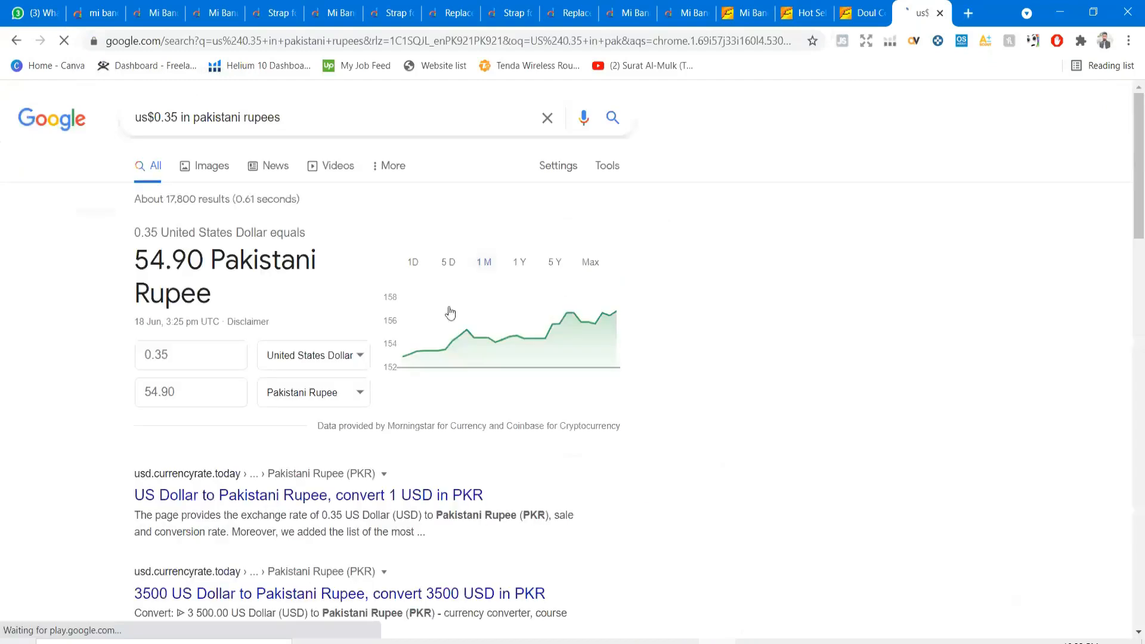
{"action": "double_click", "coordinate": [155, 263]}
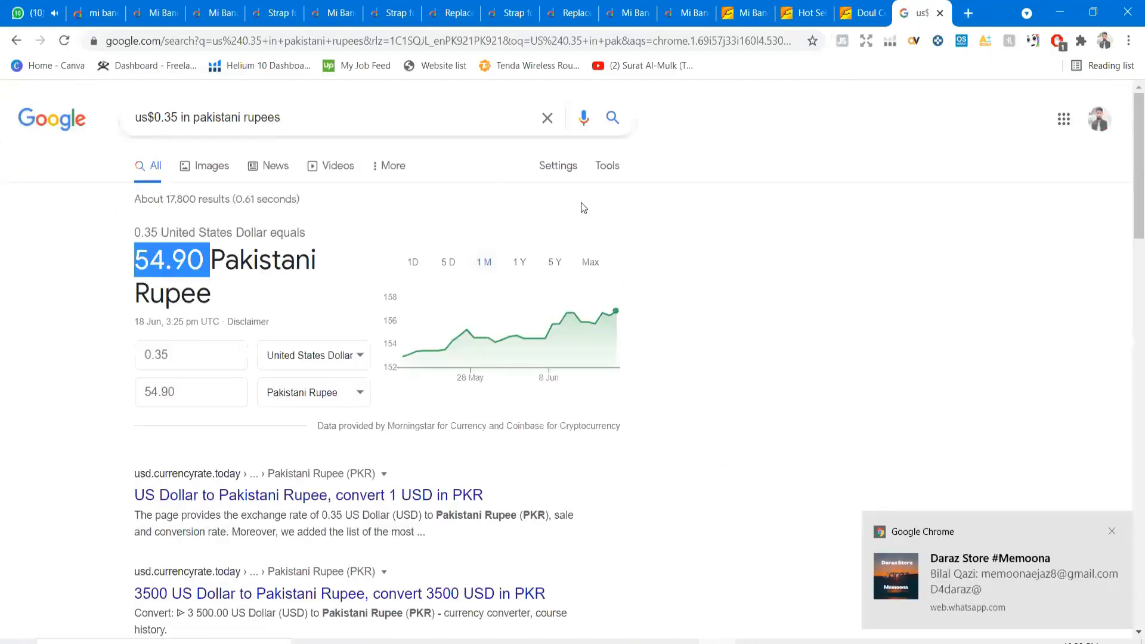
Step: Recheck the Doul color strap page on Alibaba, switch to Excel, and enter 50-60 as Est Unit Cost (Alibaba) in O4
{"action": "left_click", "coordinate": [871, 12]}
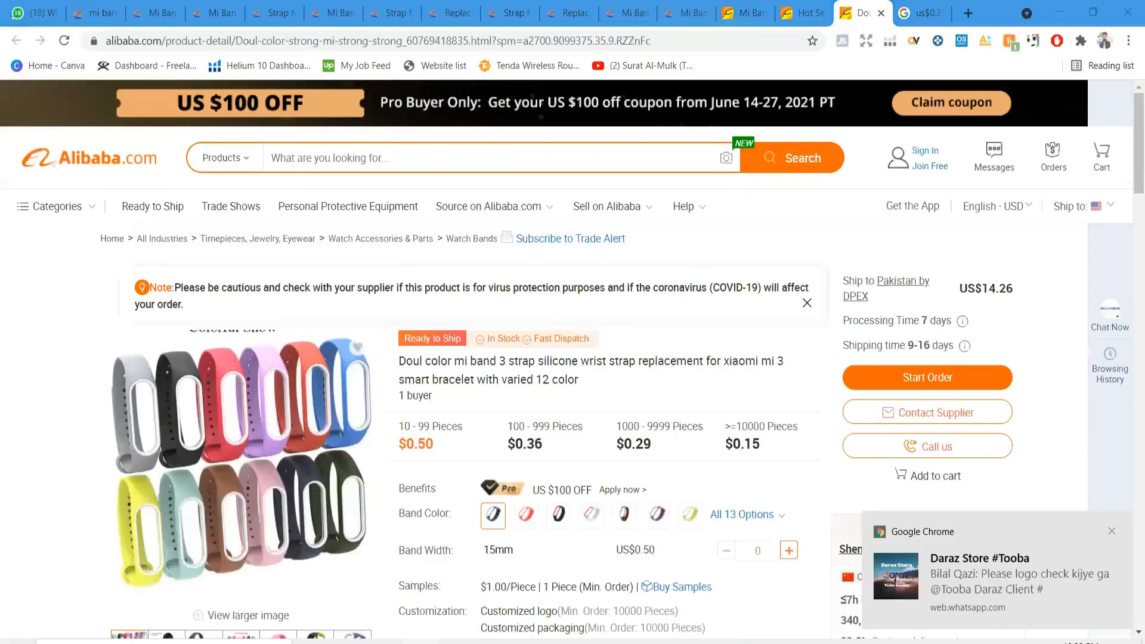
{"action": "key", "text": "alt+Tab"}
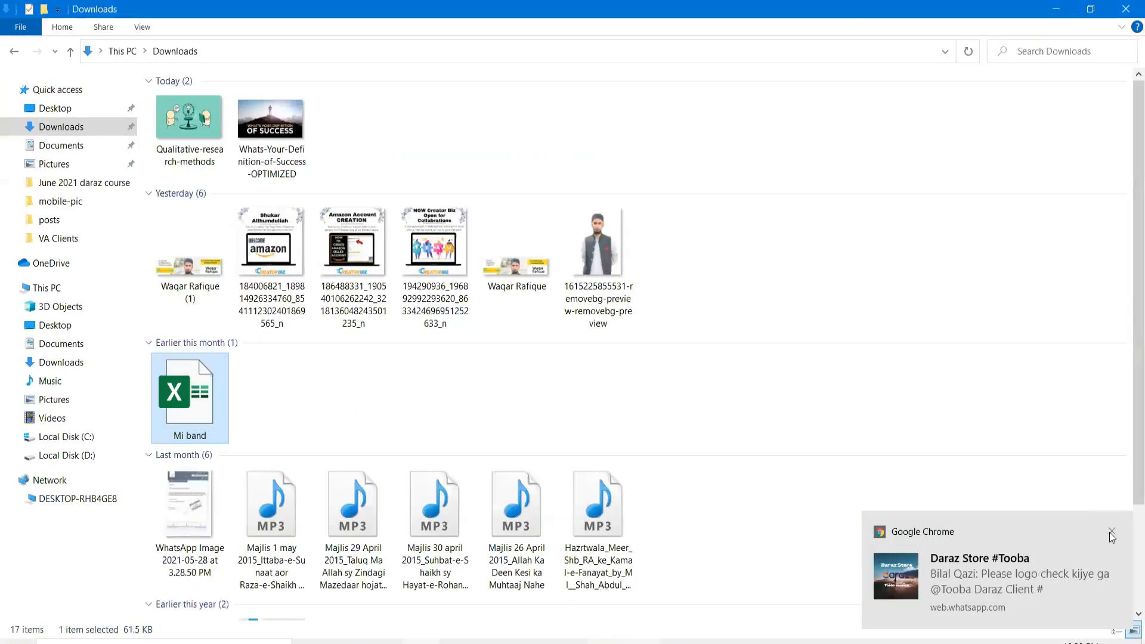
{"action": "key", "text": "alt+Tab"}
{"action": "double_click", "coordinate": [626, 279]}
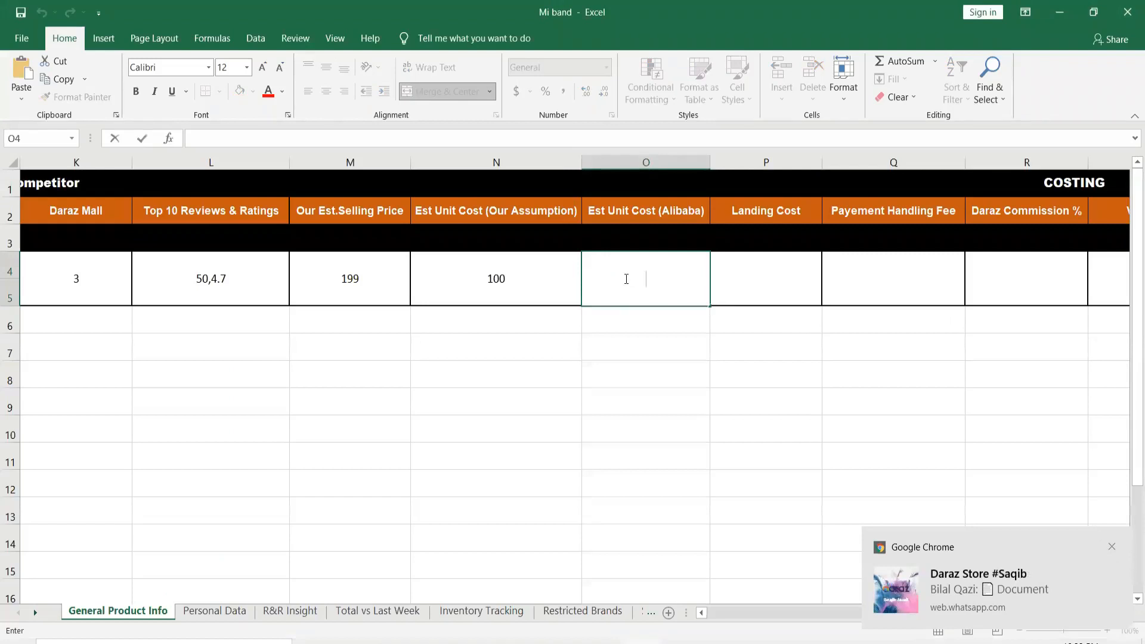
{"action": "type", "text": "50-60"}
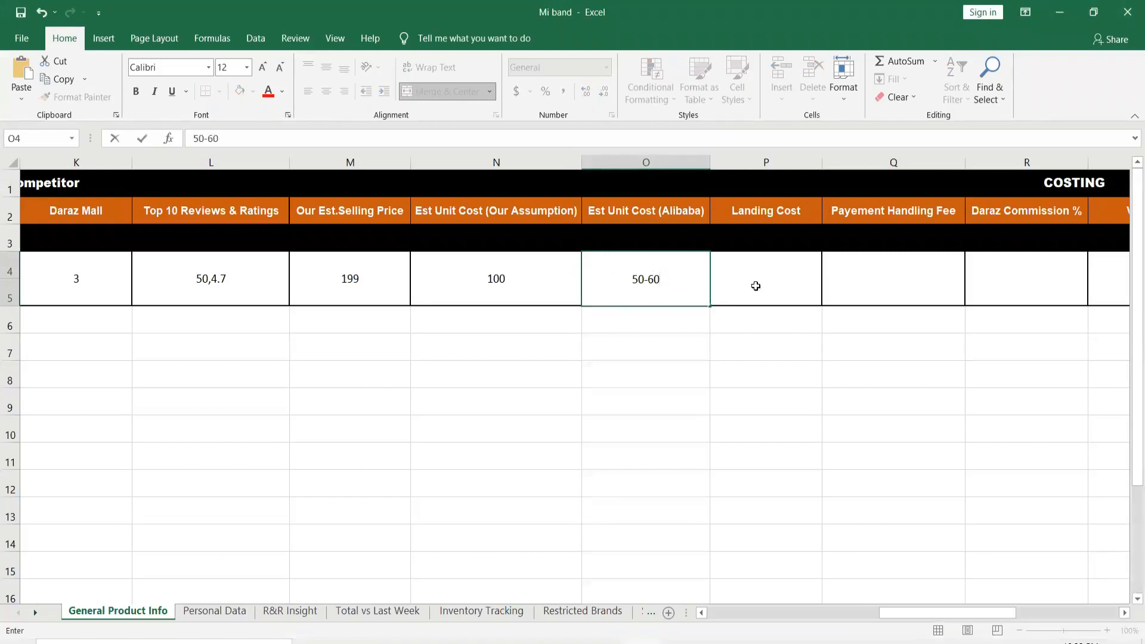
Step: Set the Landing Cost in P4 to 5, dismissing the chat notification along the way
{"action": "double_click", "coordinate": [756, 286]}
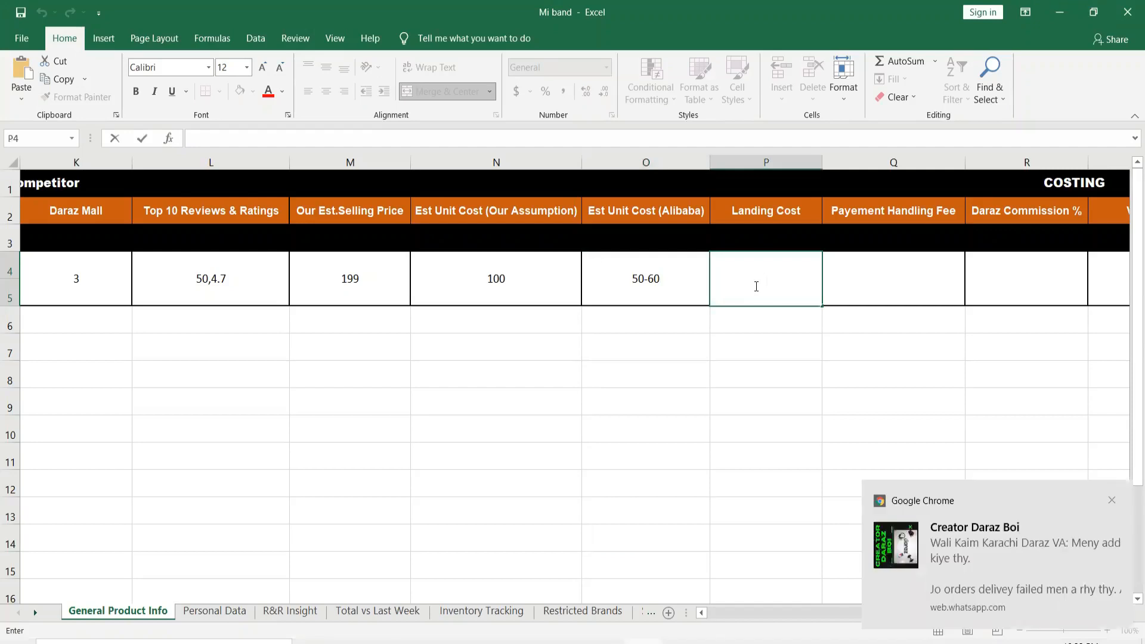
{"action": "left_click", "coordinate": [1111, 499]}
{"action": "left_click", "coordinate": [768, 284]}
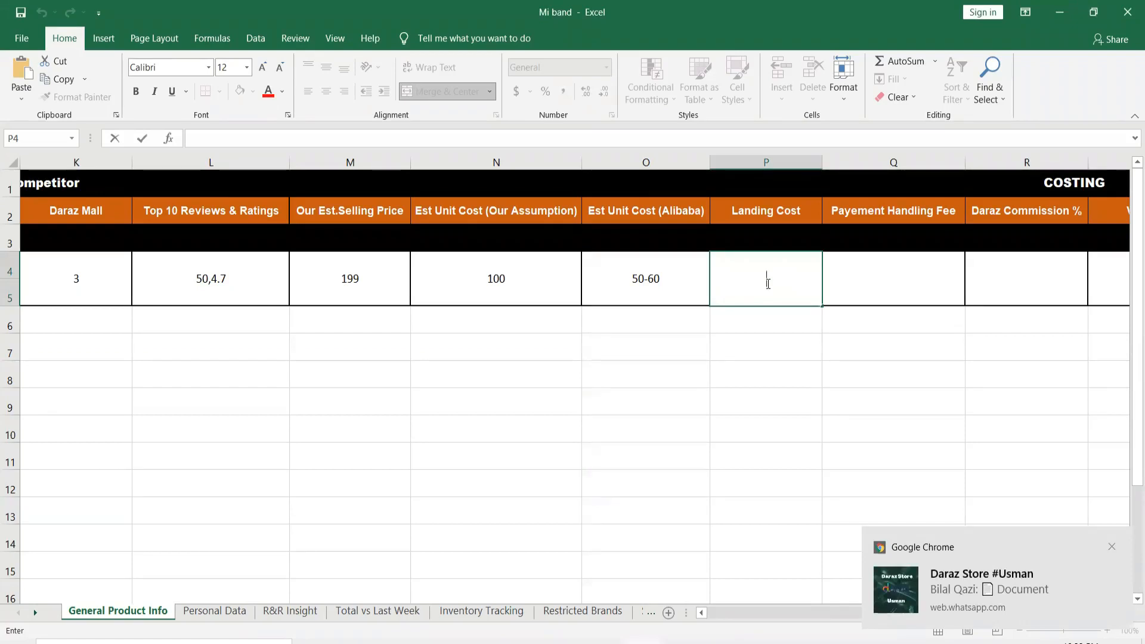
{"action": "type", "text": "5"}
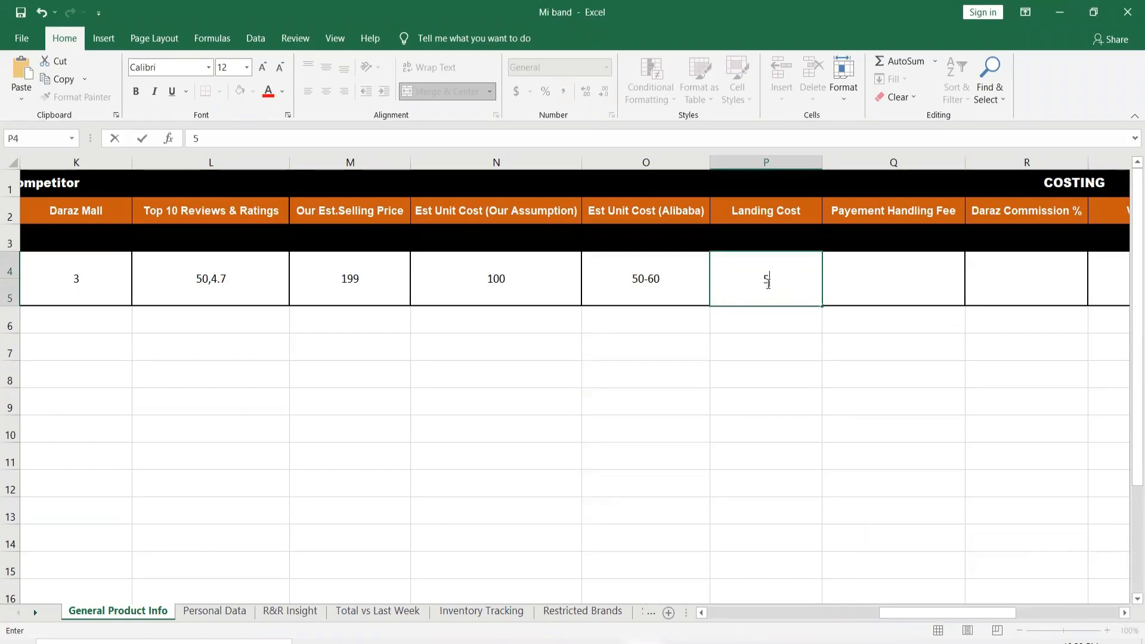
Step: Open the Payement Handling Fee cell Q4 for editing and dismiss the chat notification
{"action": "left_click", "coordinate": [899, 282]}
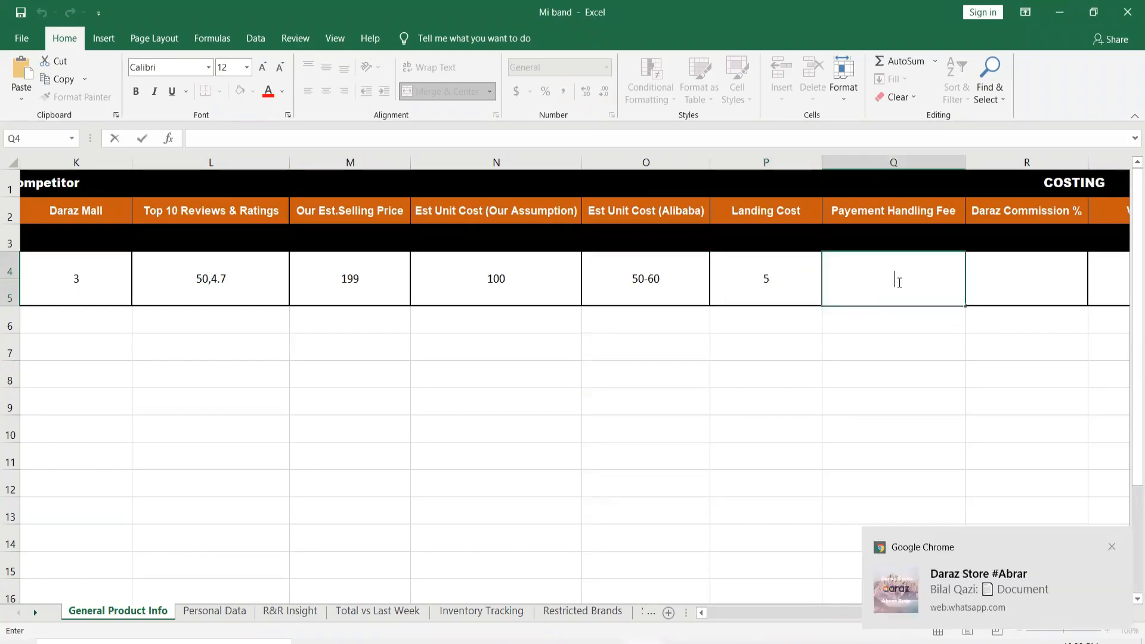
{"action": "left_click", "coordinate": [1112, 546]}
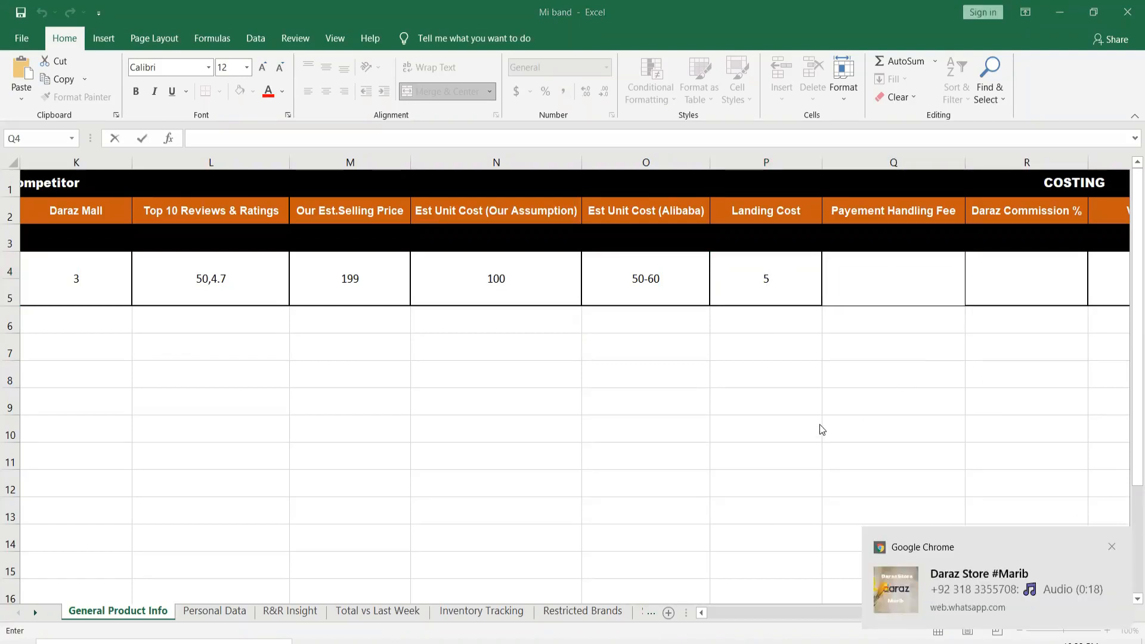
{"action": "left_click", "coordinate": [875, 277]}
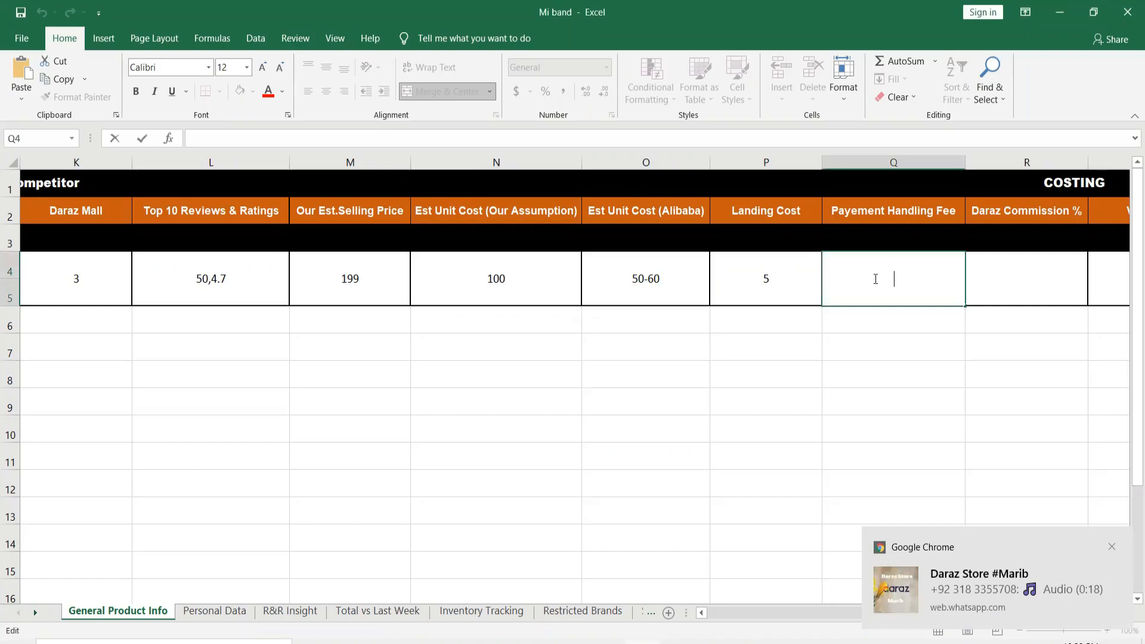
Step: Enter the 1.2% payment handling rate in Q4 and move it to Q6 beneath the fee cell
{"action": "type", "text": "1.2"}
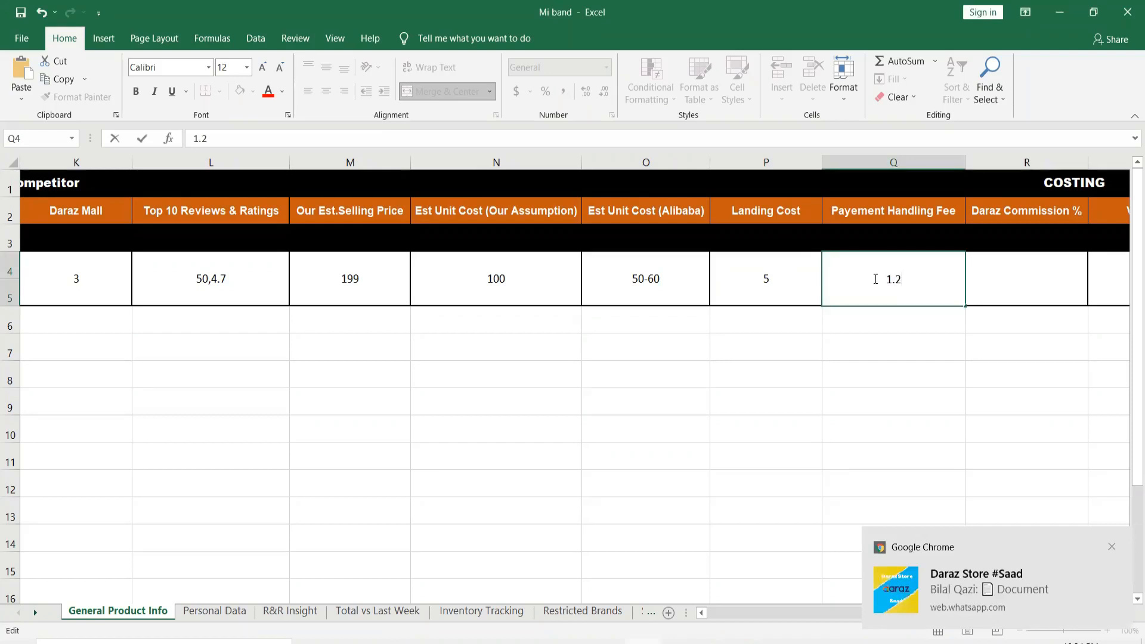
{"action": "type", "text": "%"}
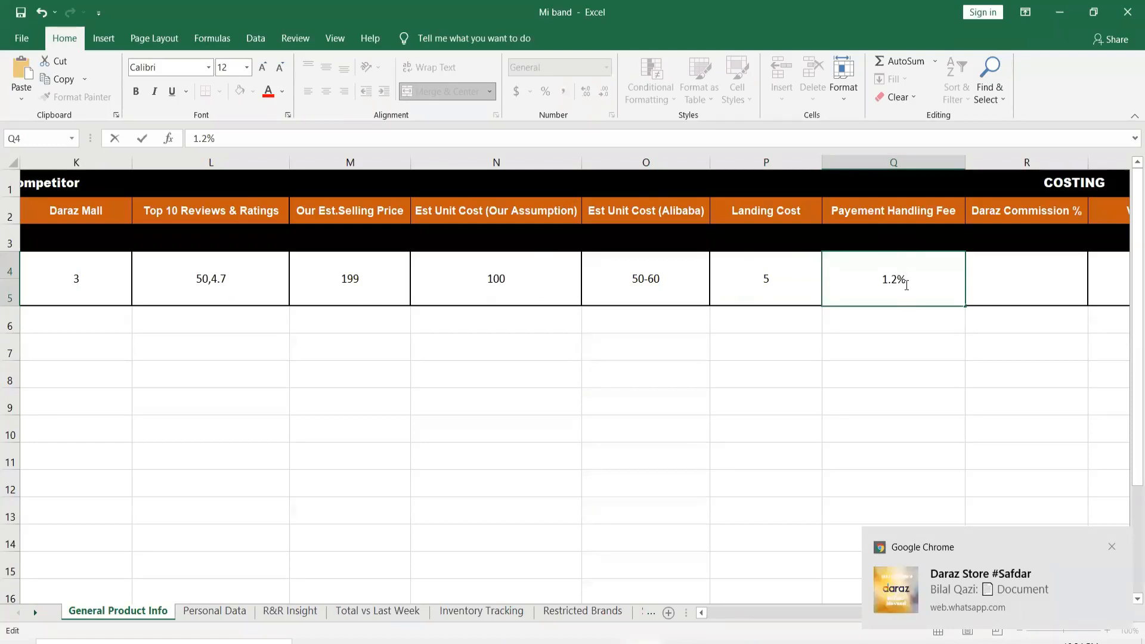
{"action": "left_click_drag", "start_coordinate": [911, 280], "coordinate": [867, 276]}
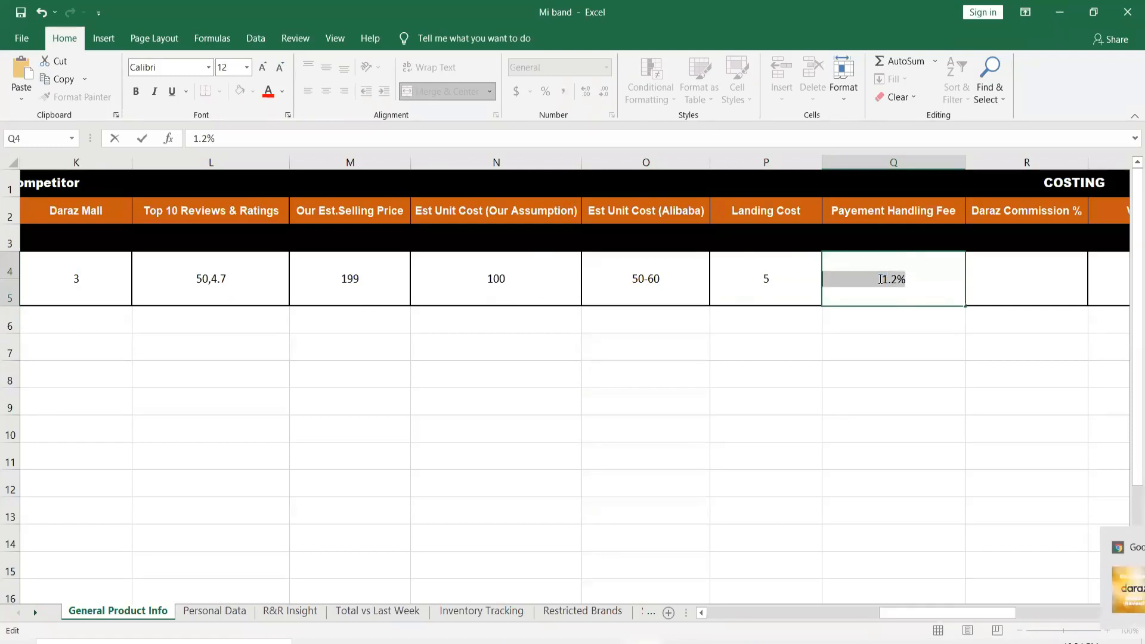
{"action": "key", "text": "Delete"}
{"action": "left_click", "coordinate": [879, 326]}
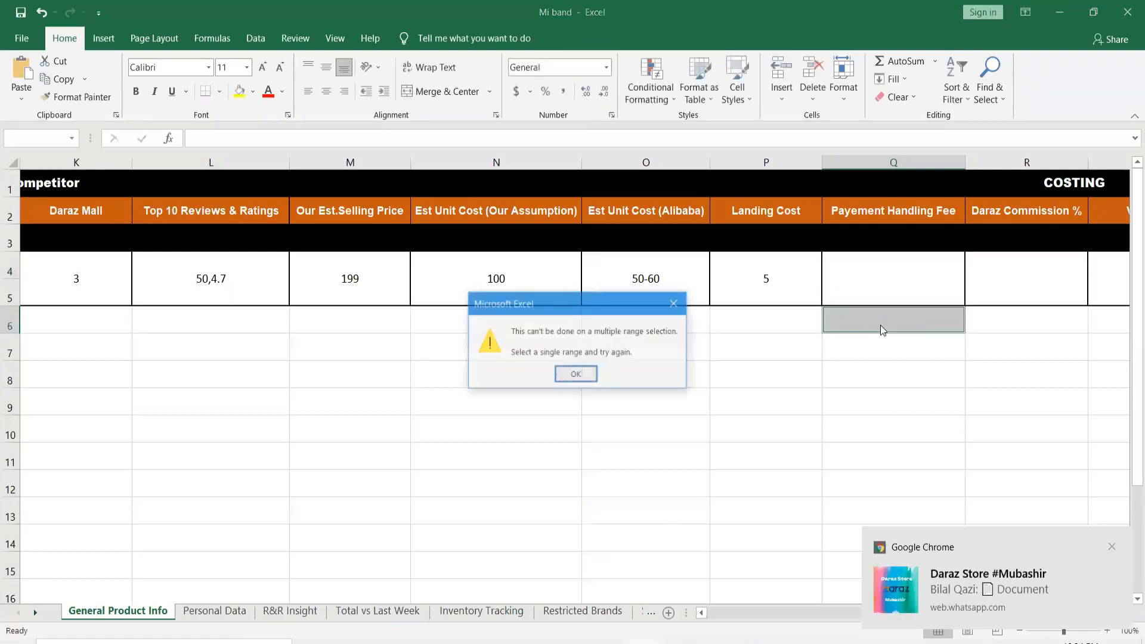
{"action": "left_click", "coordinate": [587, 377]}
{"action": "double_click", "coordinate": [891, 322]}
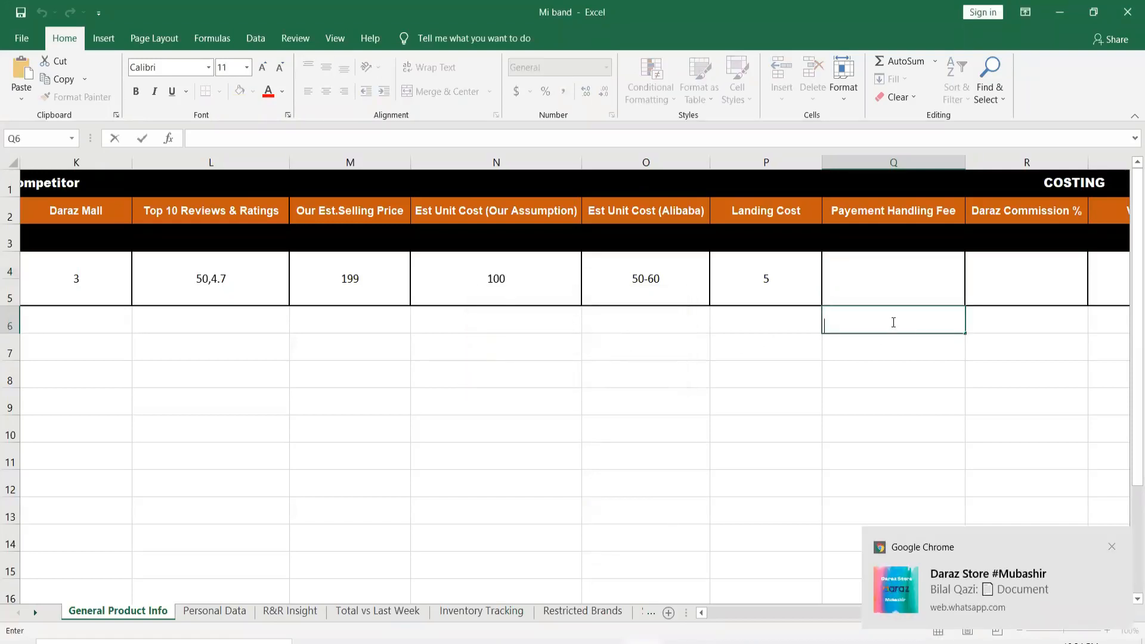
{"action": "left_click", "coordinate": [894, 272]}
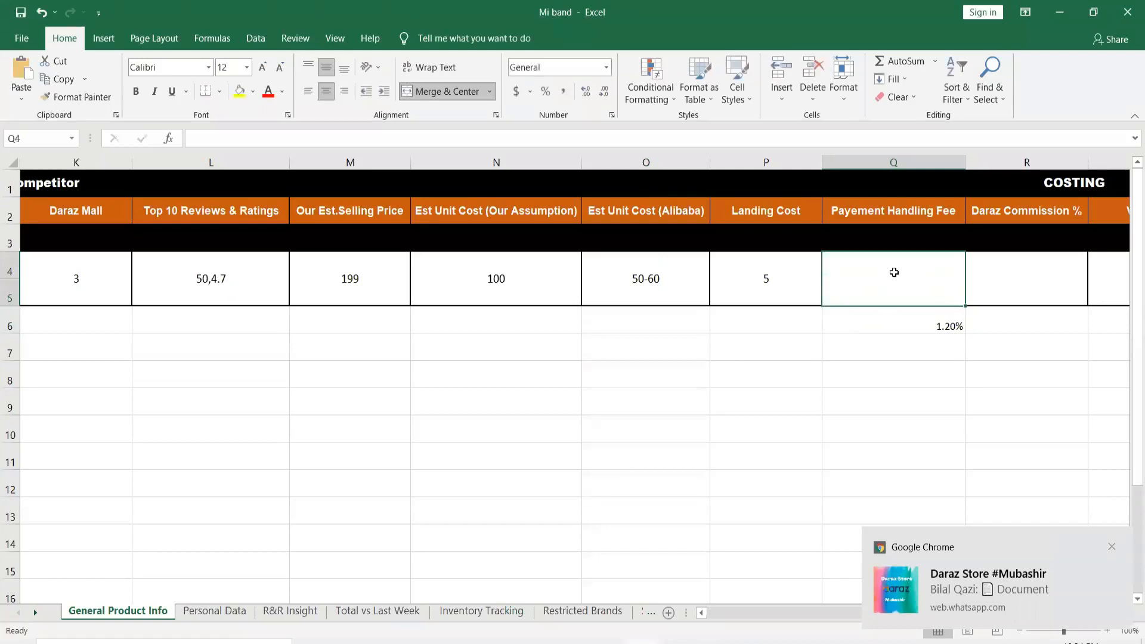
Step: Enter 5 as the payment handling fee in Q4
{"action": "double_click", "coordinate": [894, 272]}
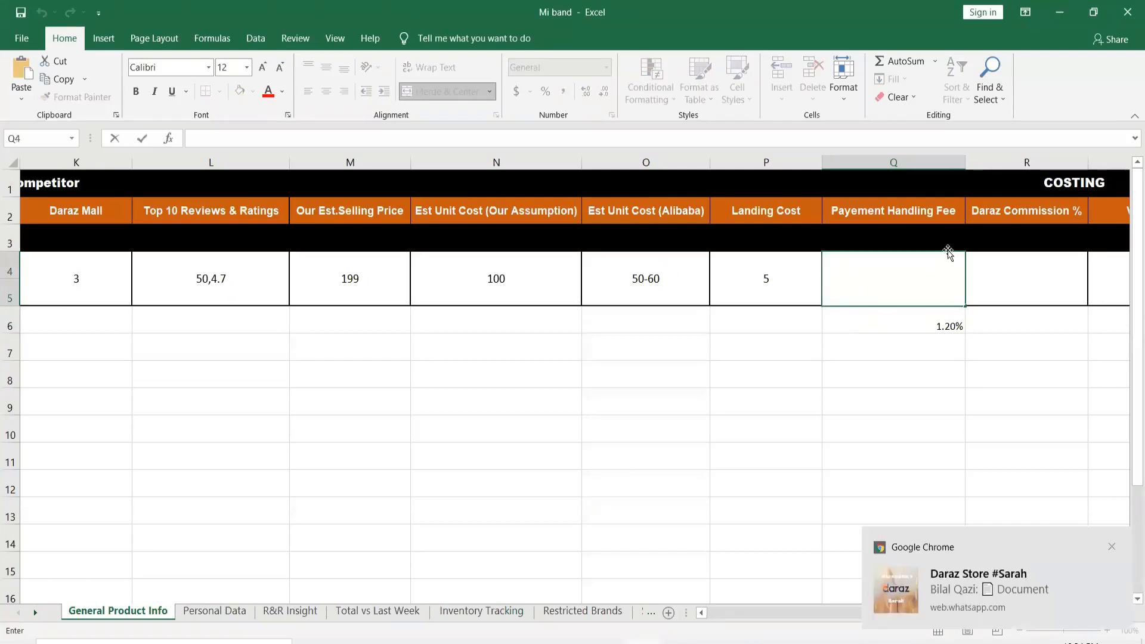
{"action": "type", "text": "5"}
{"action": "left_click", "coordinate": [1019, 280]}
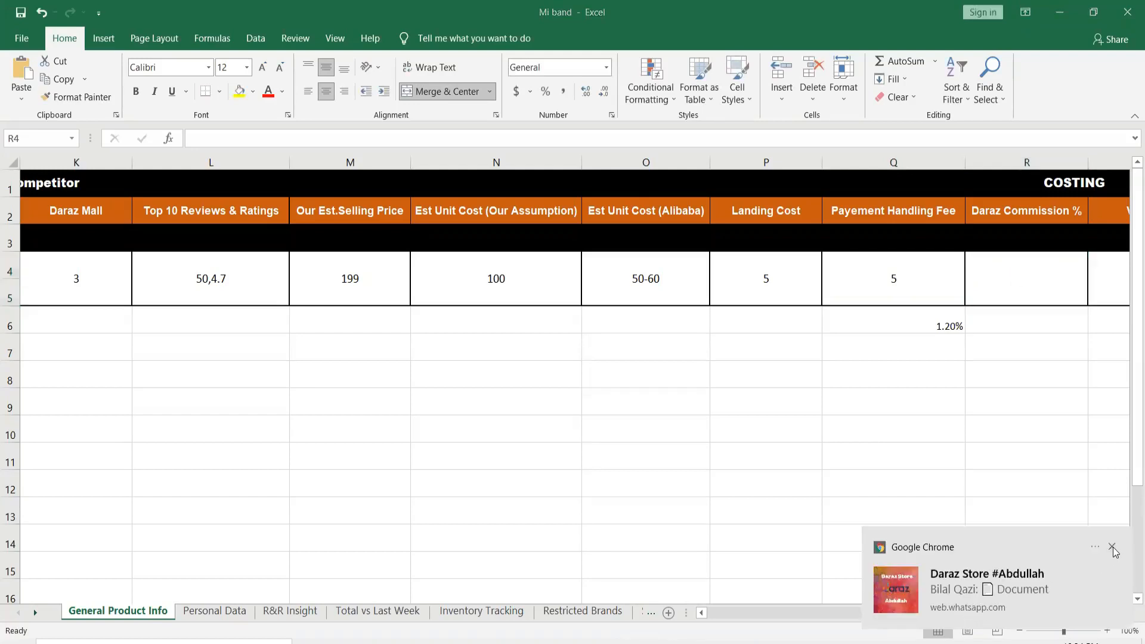
Step: Dismiss the Chrome notifications covering the worksheet
{"action": "left_click", "coordinate": [1111, 549]}
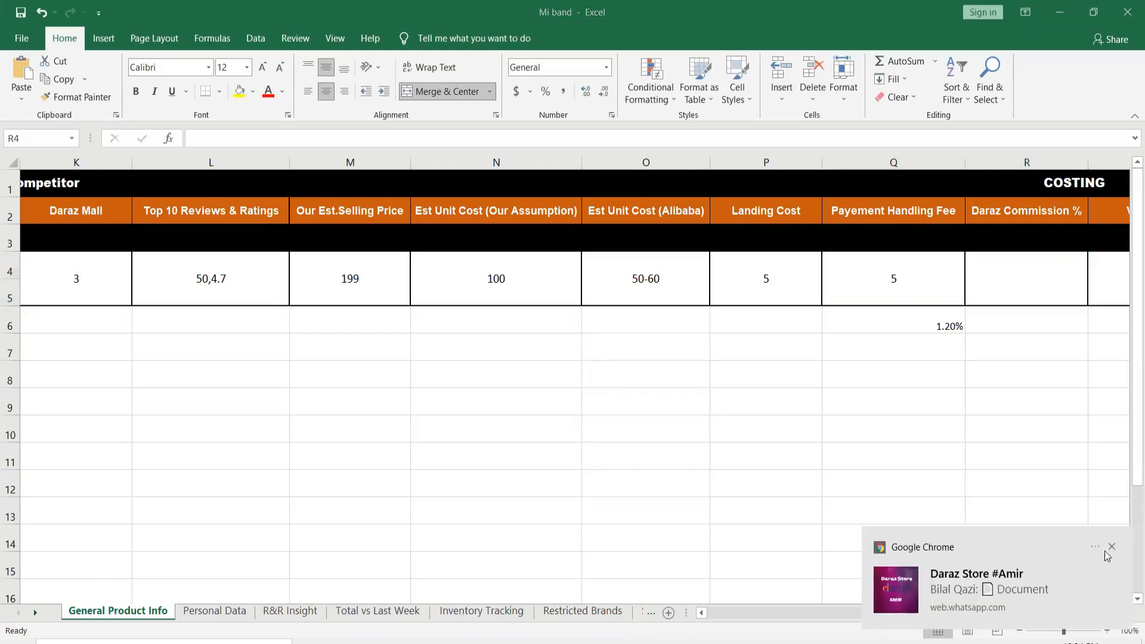
{"action": "left_click", "coordinate": [1108, 550]}
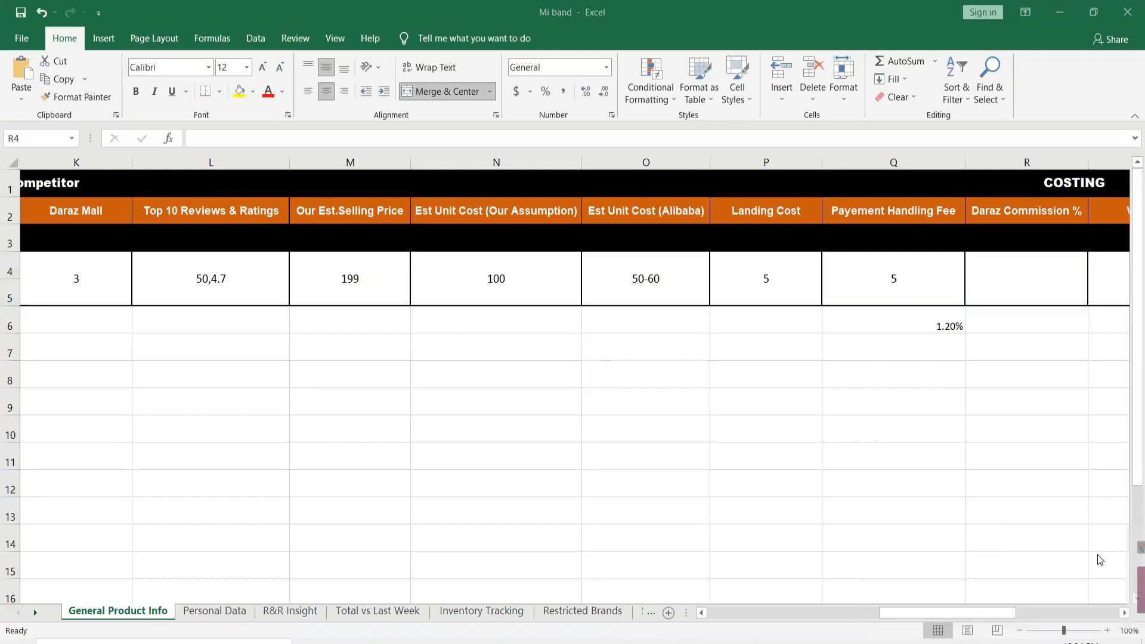
{"action": "left_click", "coordinate": [846, 613]}
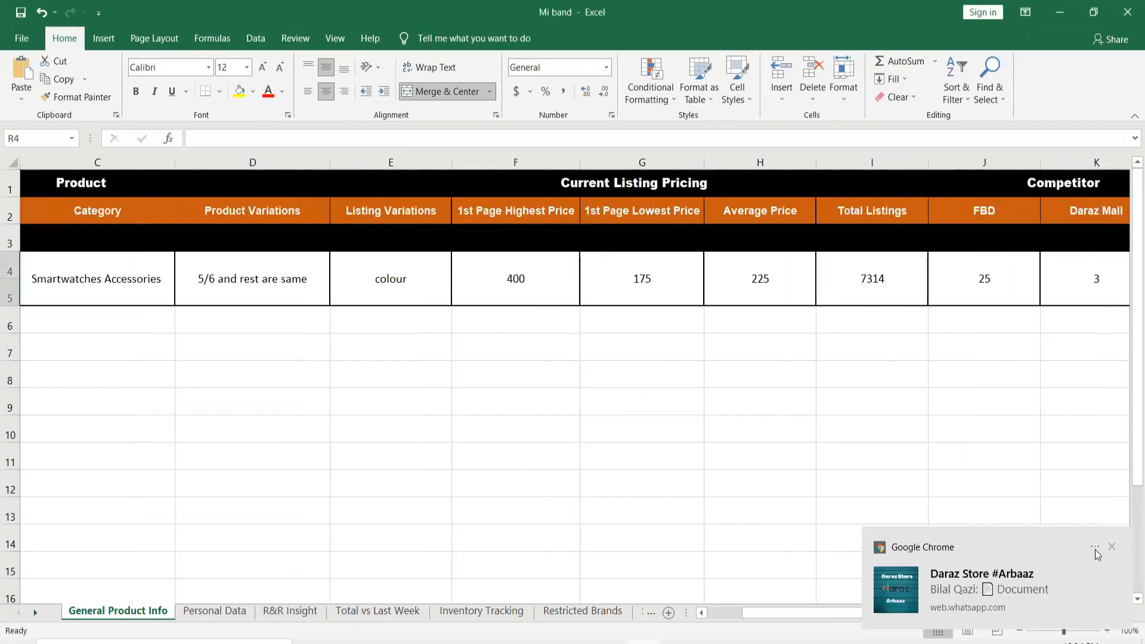
{"action": "left_click", "coordinate": [1112, 548]}
{"action": "left_click_drag", "start_coordinate": [871, 612], "coordinate": [996, 568]}
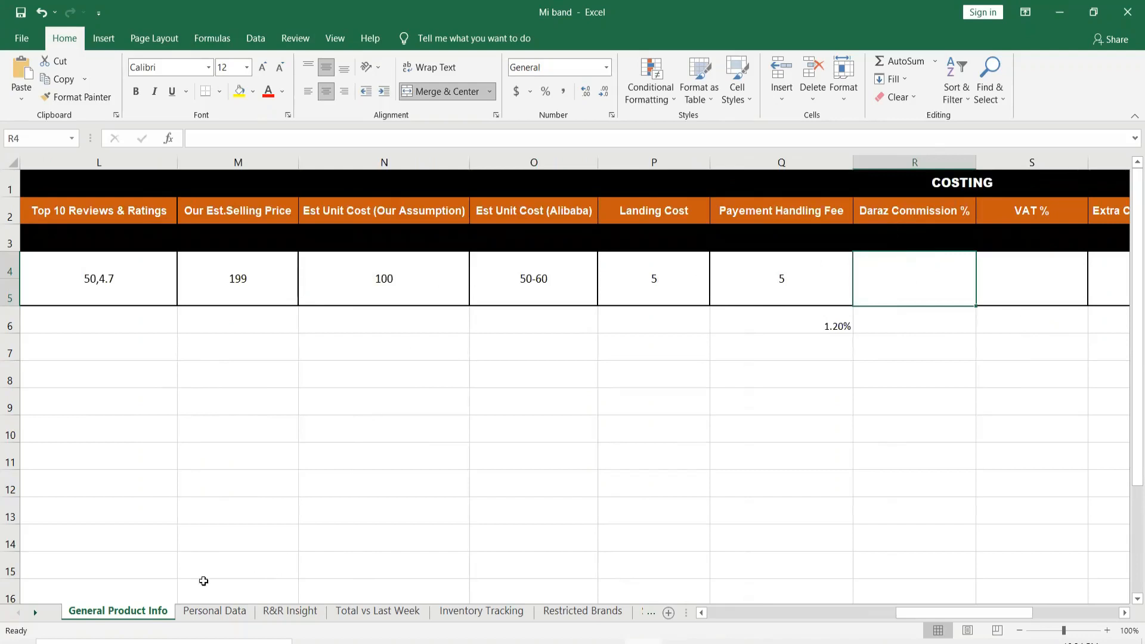
Step: Copy the category text "Smartwatches Accessories" from C4 and return to the Daraz Commission % cell R4
{"action": "left_click", "coordinate": [745, 609]}
{"action": "left_click", "coordinate": [745, 609]}
{"action": "double_click", "coordinate": [369, 278]}
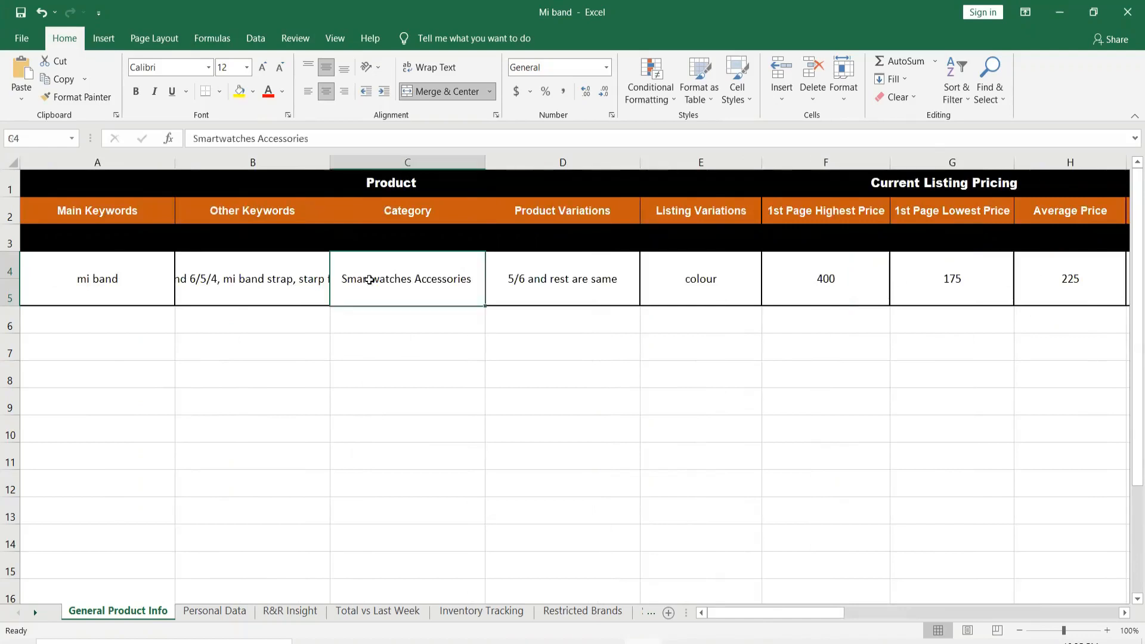
{"action": "left_click_drag", "start_coordinate": [343, 278], "coordinate": [472, 277]}
{"action": "key", "text": "ctrl+c"}
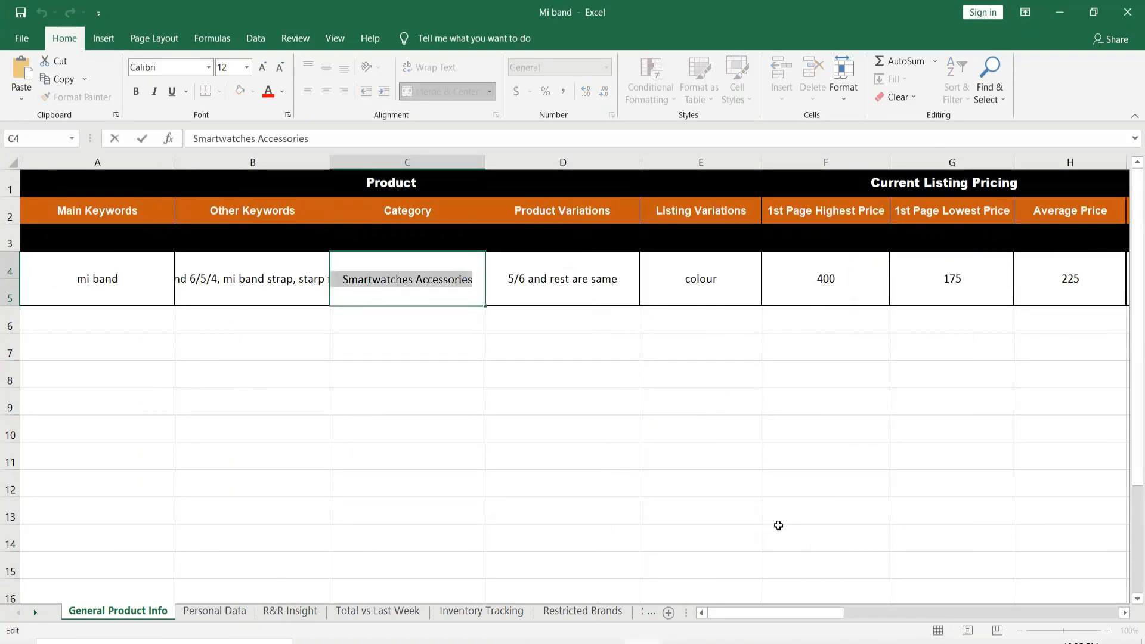
{"action": "left_click_drag", "start_coordinate": [827, 612], "coordinate": [1022, 614]}
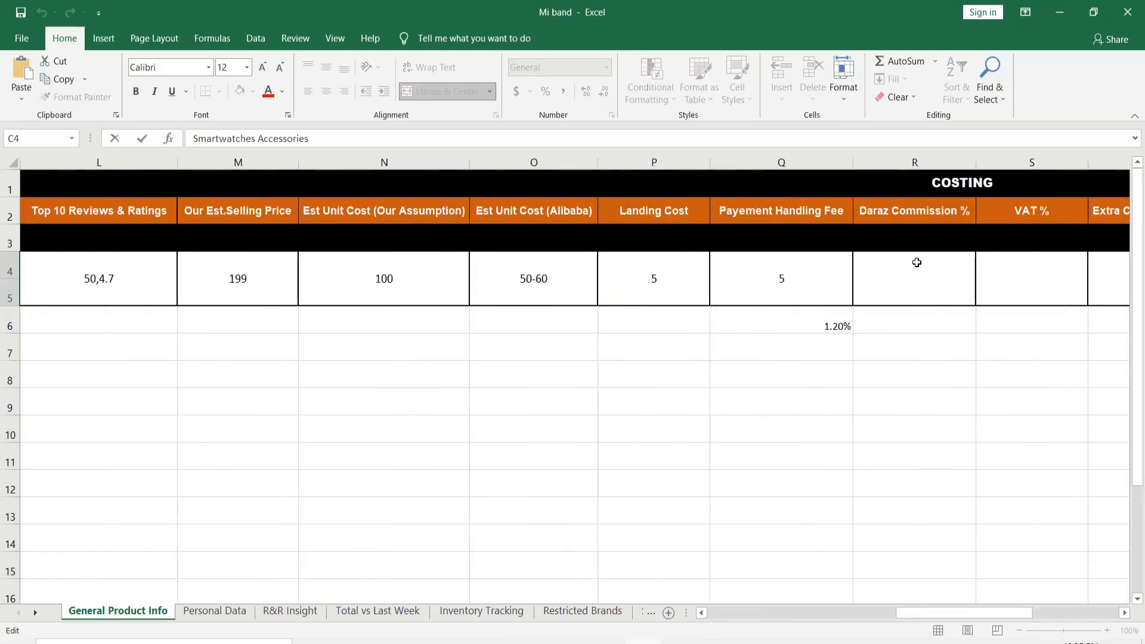
{"action": "left_click", "coordinate": [918, 265]}
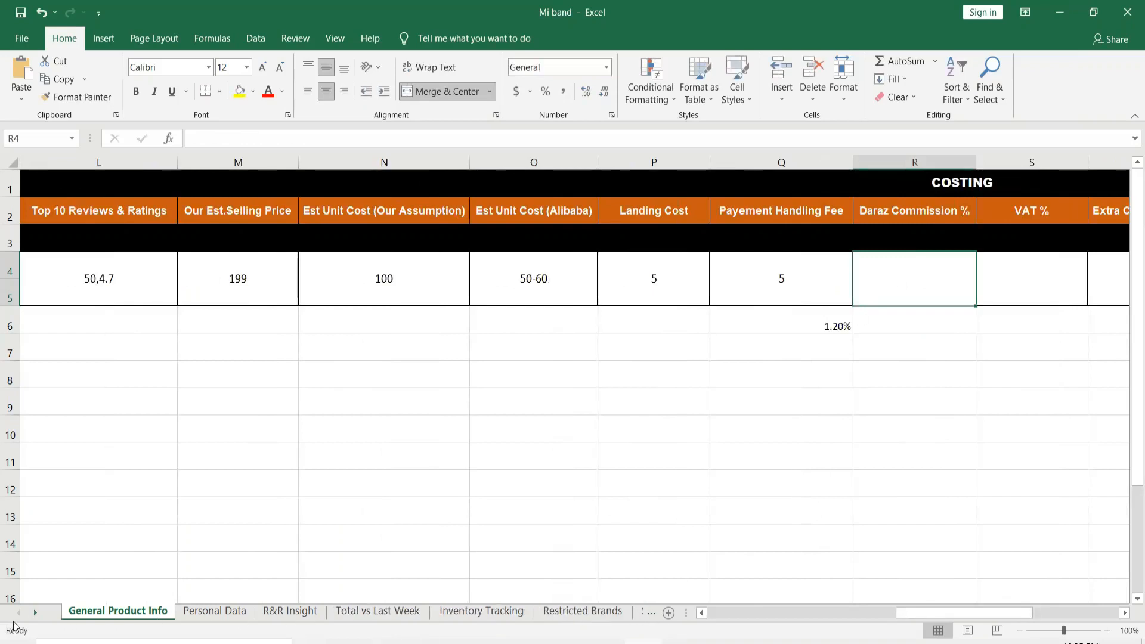
Step: Search the Daraz Commission sheet for the copied category "Smartwatches Accessories"
{"action": "left_click", "coordinate": [35, 613]}
{"action": "left_click", "coordinate": [36, 613]}
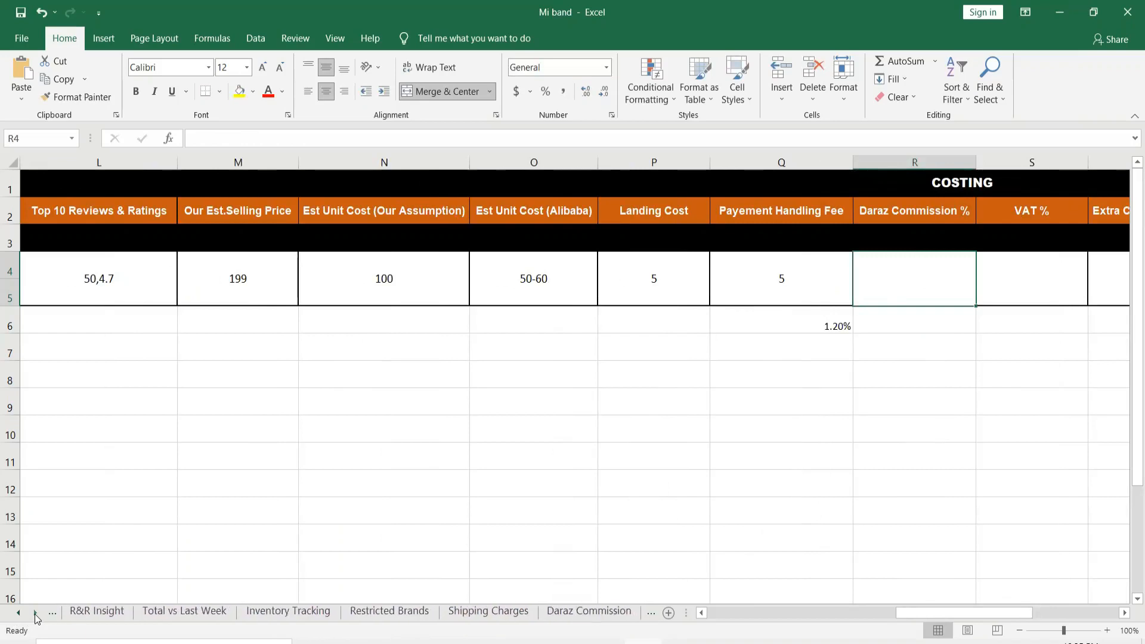
{"action": "left_click", "coordinate": [590, 611]}
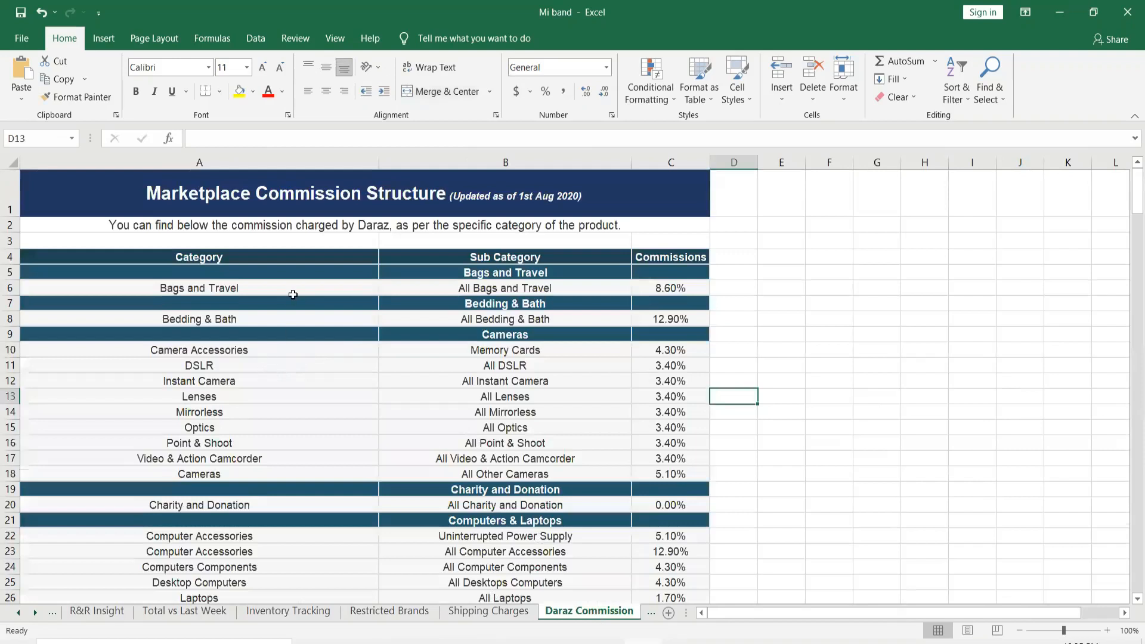
{"action": "key", "text": "ctrl+f"}
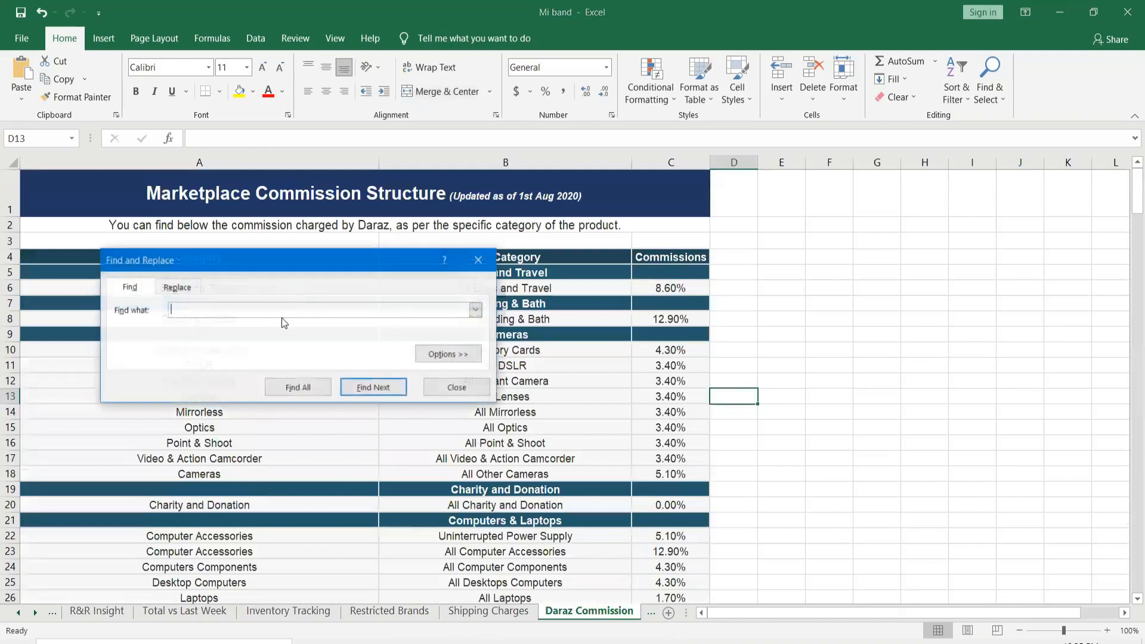
{"action": "key", "text": "ctrl+v"}
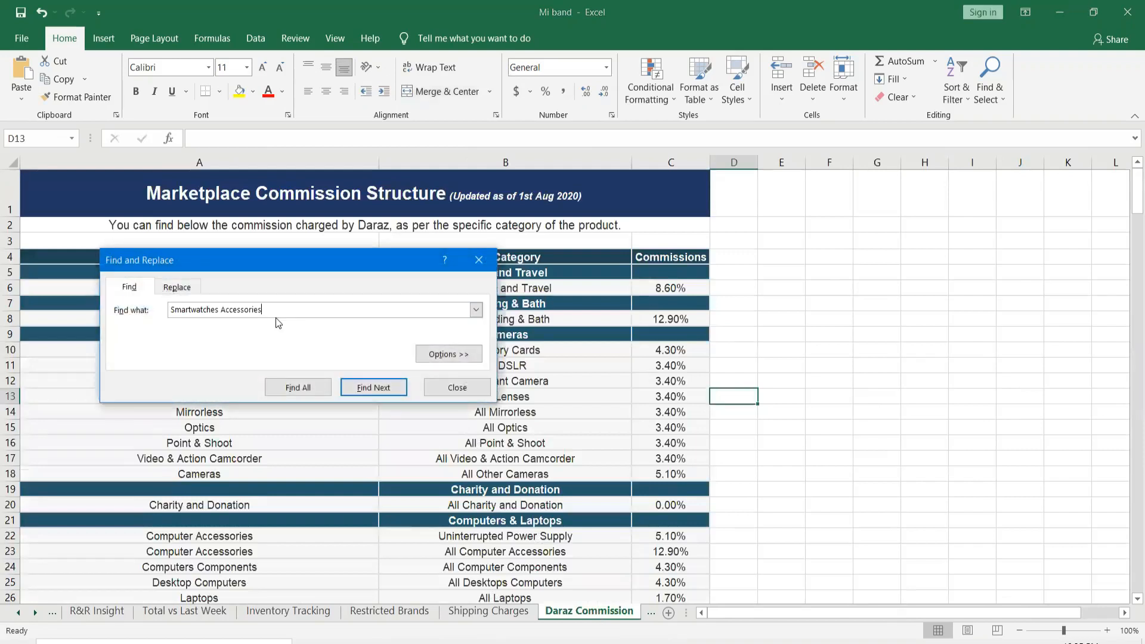
{"action": "left_click", "coordinate": [376, 387]}
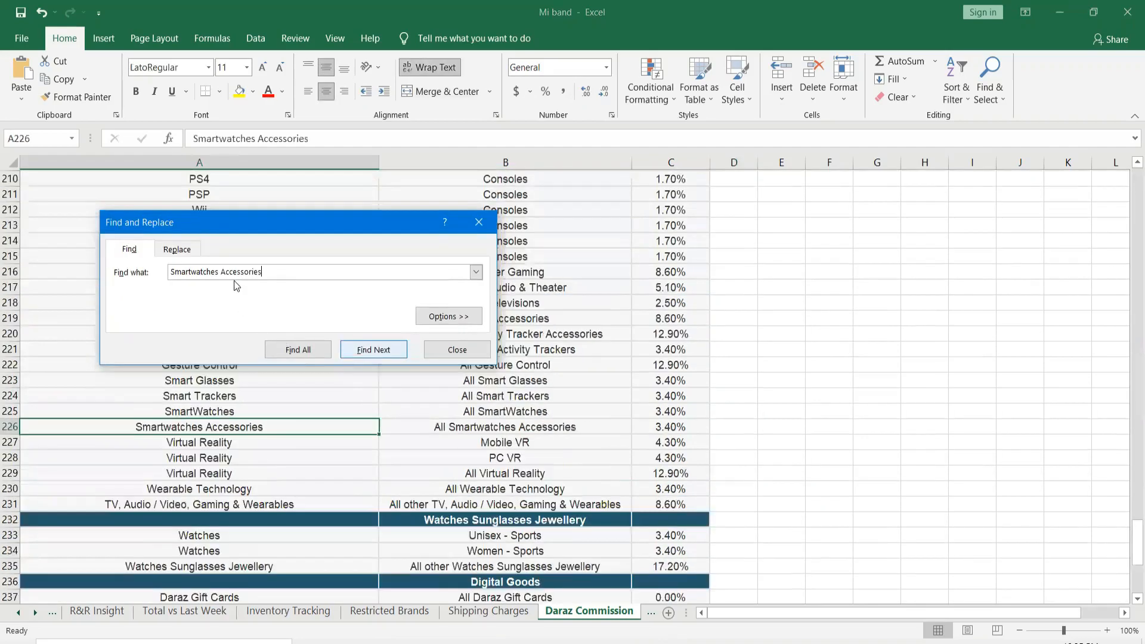
Step: Copy the commission rate of the Smartwatches Accessories row from C226
{"action": "scroll", "coordinate": [360, 331], "scroll_direction": "down", "scroll_amount": 1}
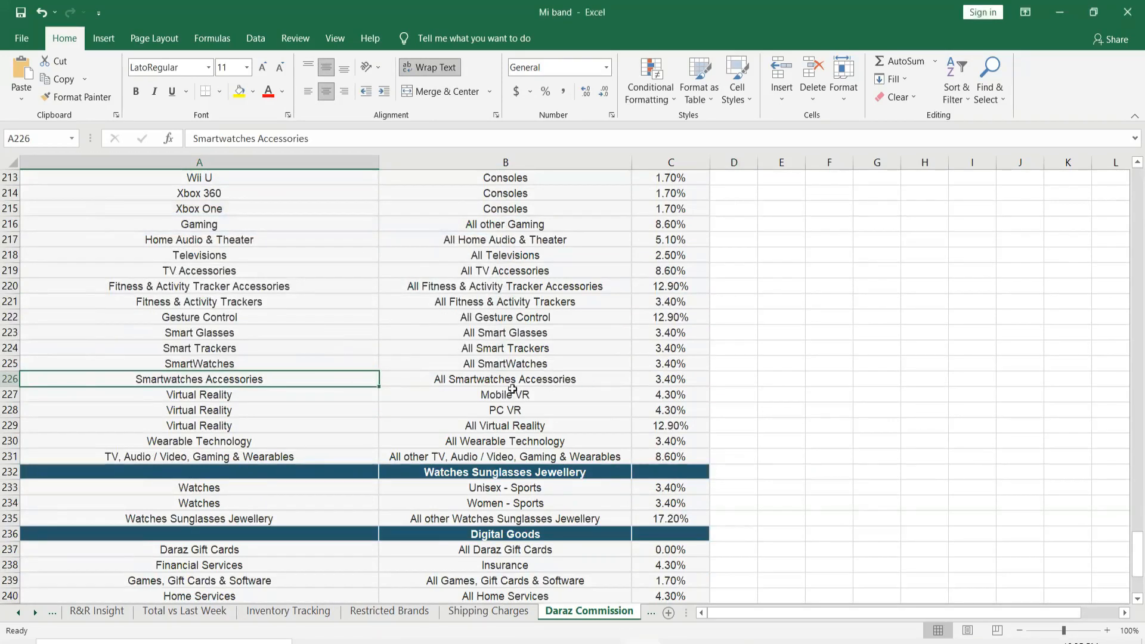
{"action": "left_click", "coordinate": [662, 380]}
{"action": "double_click", "coordinate": [688, 380]}
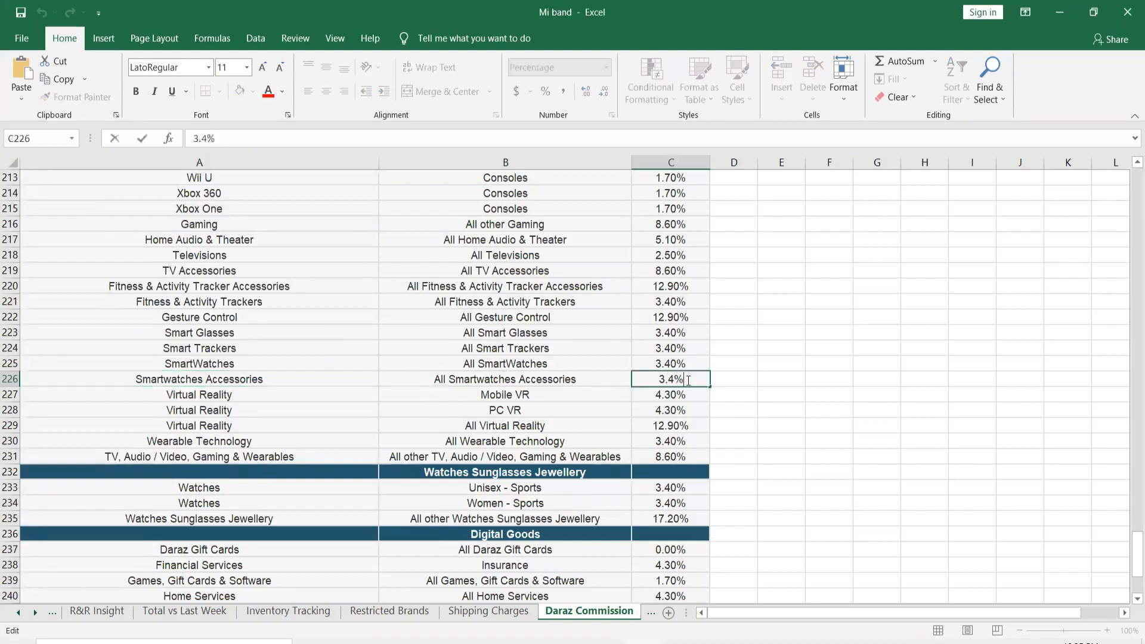
{"action": "left_click_drag", "start_coordinate": [688, 380], "coordinate": [646, 378]}
{"action": "key", "text": "ctrl+c"}
{"action": "key", "text": "alt+Tab"}
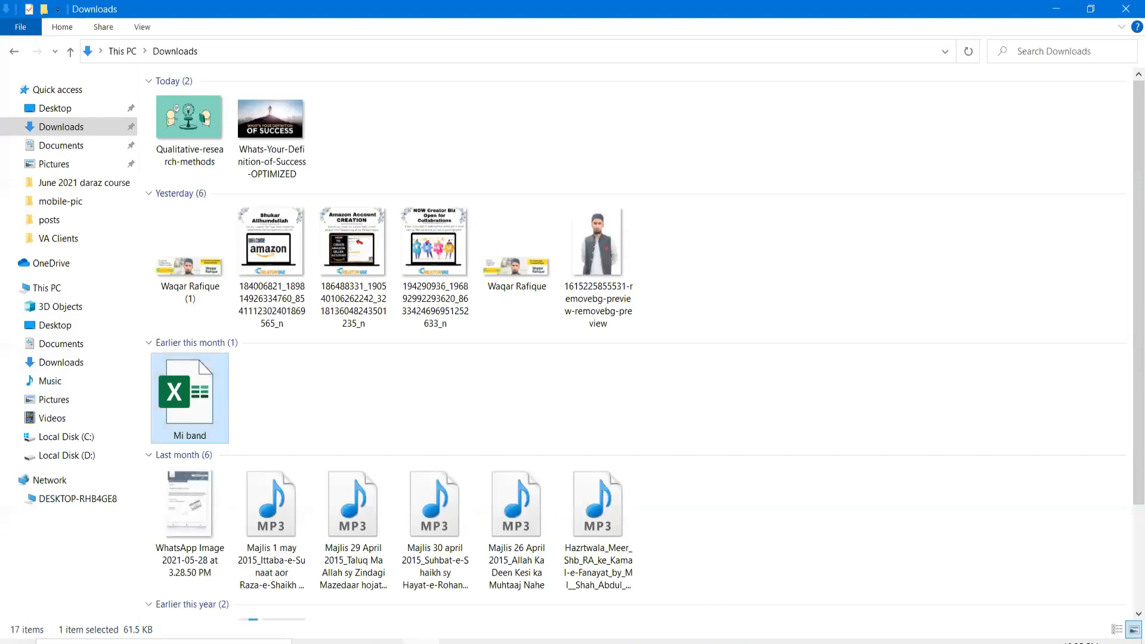
{"action": "key", "text": "alt+Tab"}
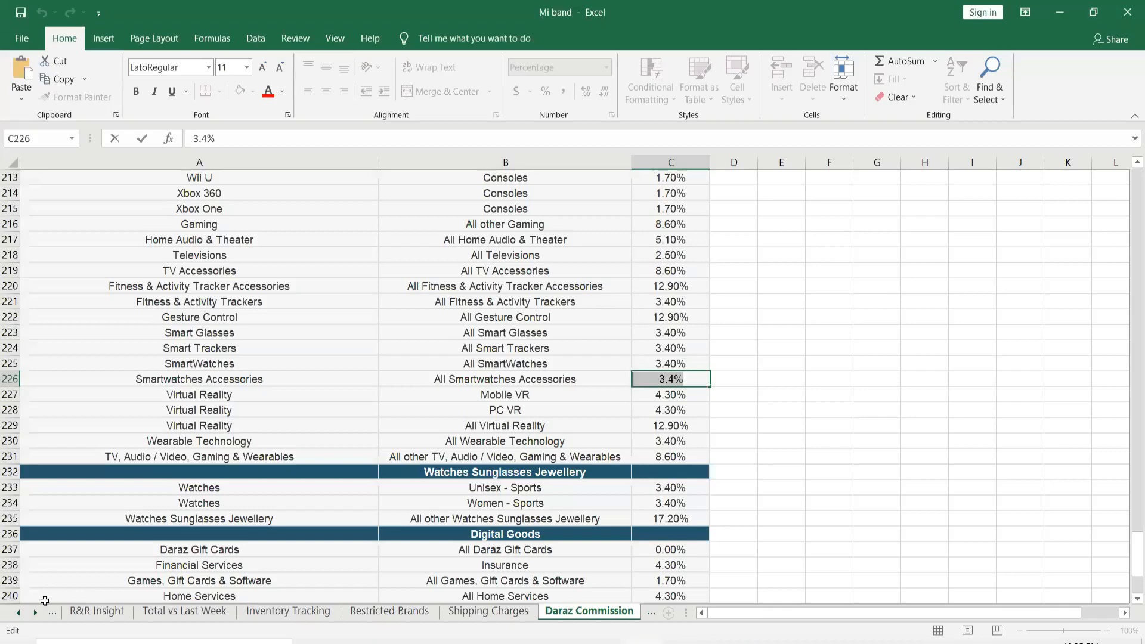
Step: Put the 3.4% commission rate in R6 of the General Product Info sheet, beneath the Daraz Commission % cell
{"action": "left_click", "coordinate": [18, 613]}
{"action": "left_click", "coordinate": [20, 614]}
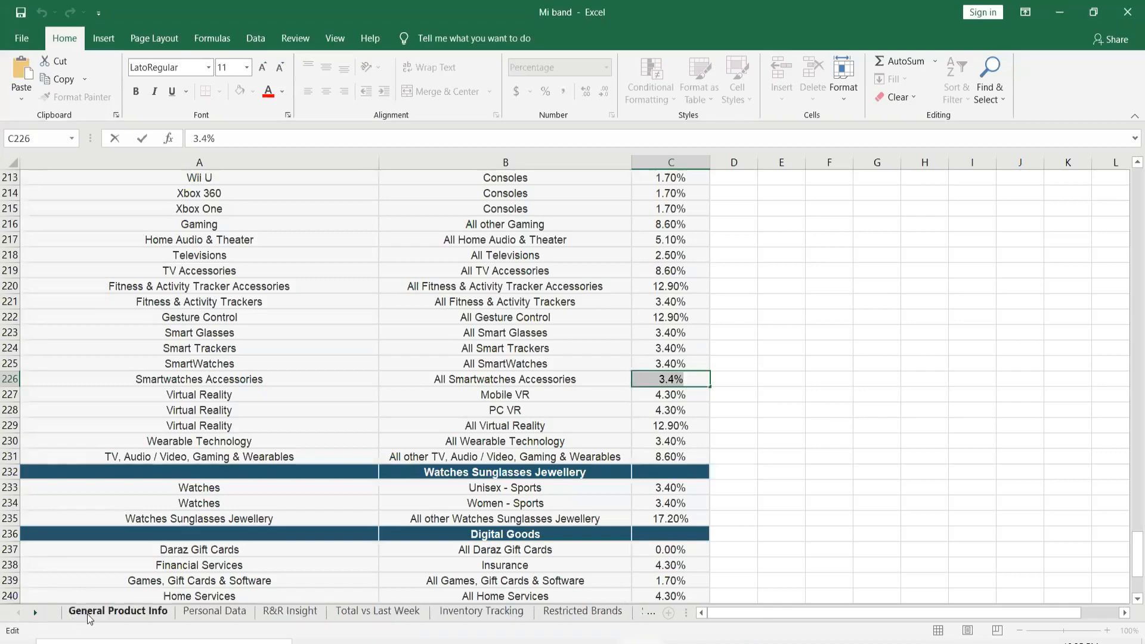
{"action": "left_click", "coordinate": [118, 610]}
{"action": "double_click", "coordinate": [902, 288]}
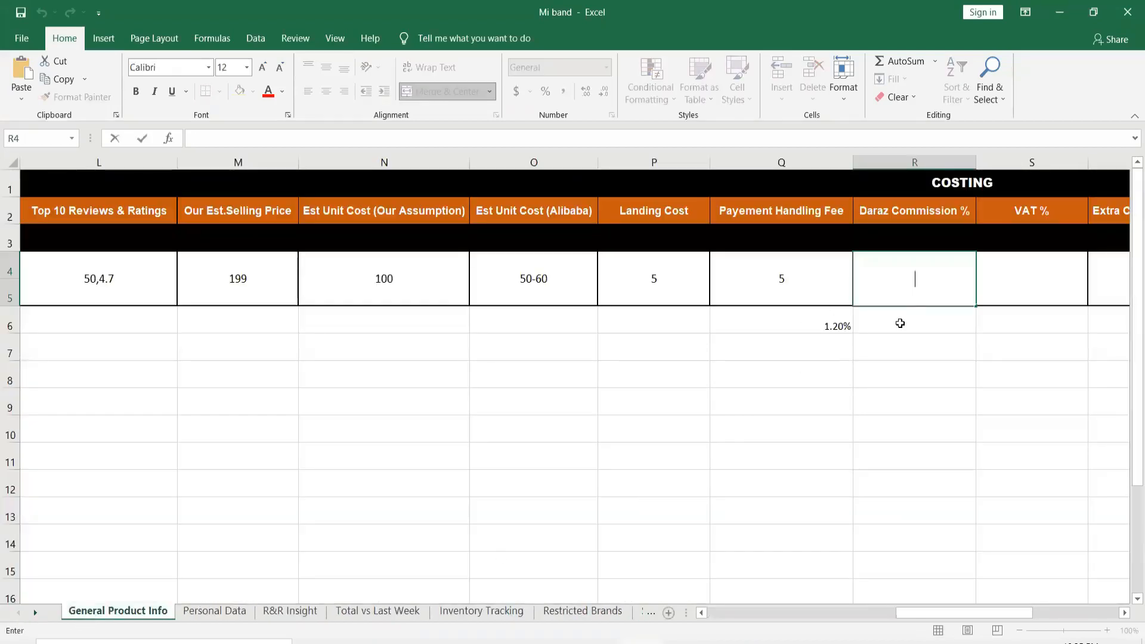
{"action": "left_click", "coordinate": [900, 322]}
{"action": "type", "text": "3.4%"}
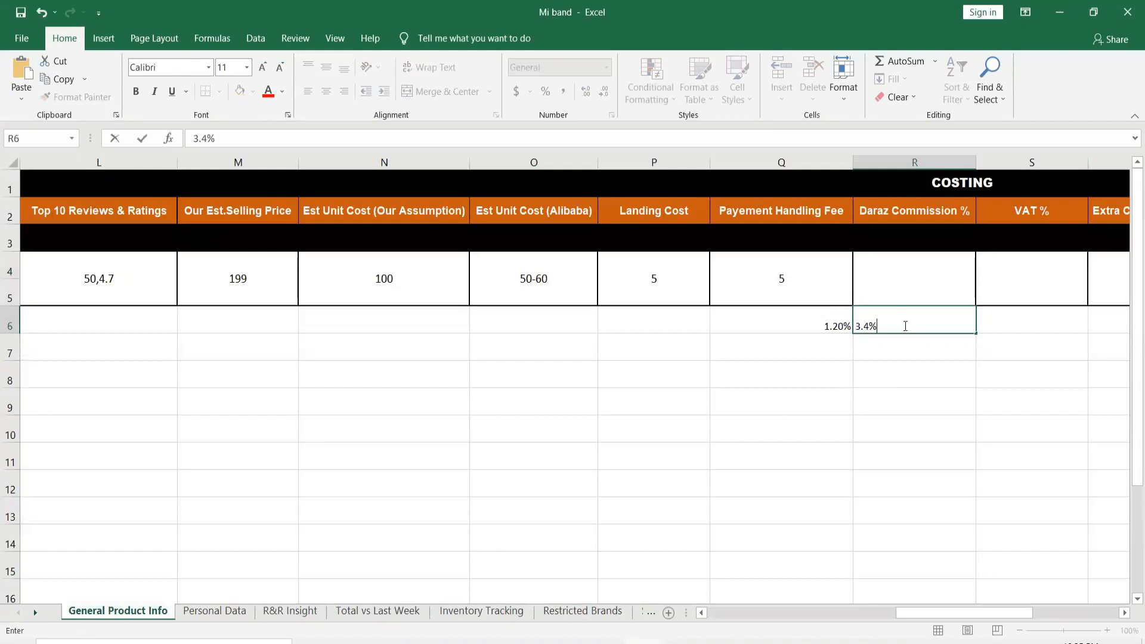
{"action": "left_click", "coordinate": [902, 271]}
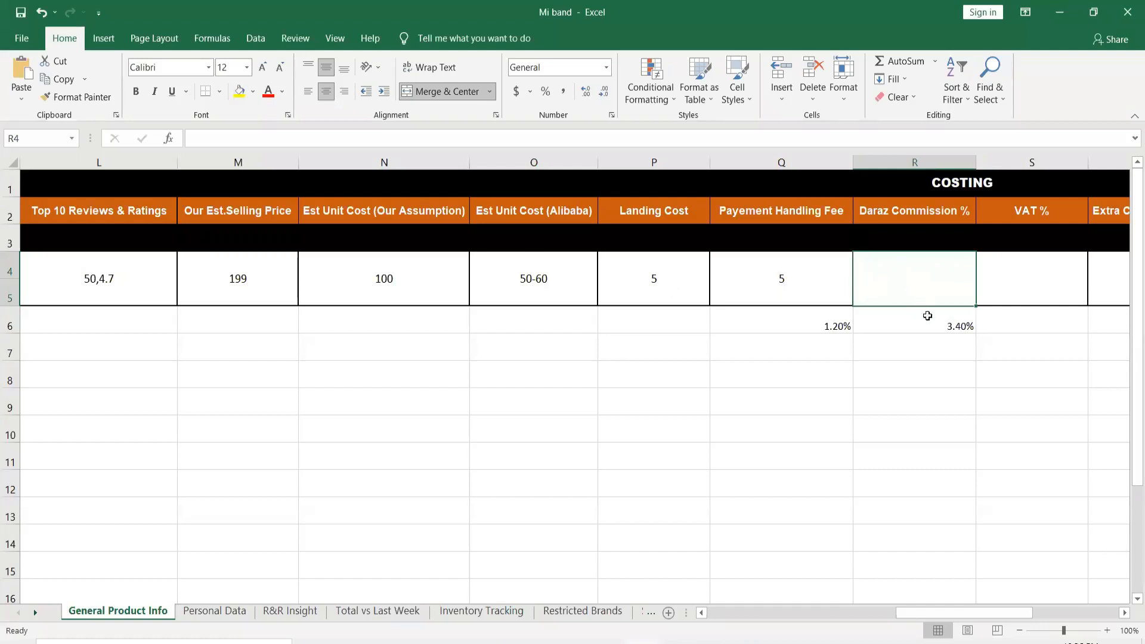
Step: Enter 9 as the Daraz commission amount in R4
{"action": "double_click", "coordinate": [914, 277]}
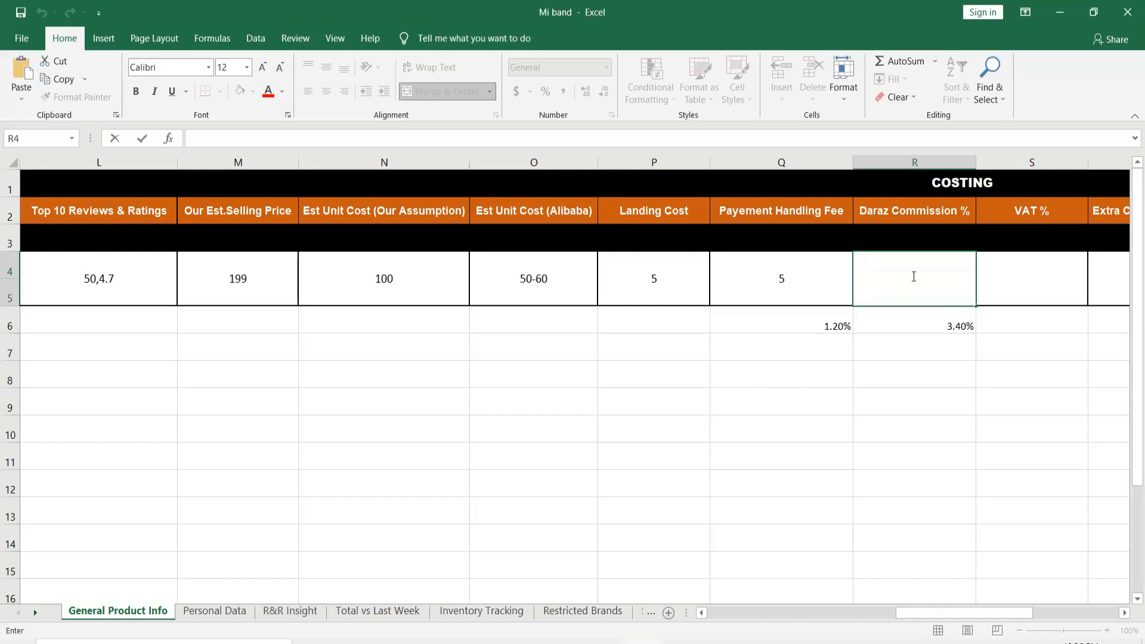
{"action": "type", "text": "9"}
{"action": "left_click", "coordinate": [1044, 273]}
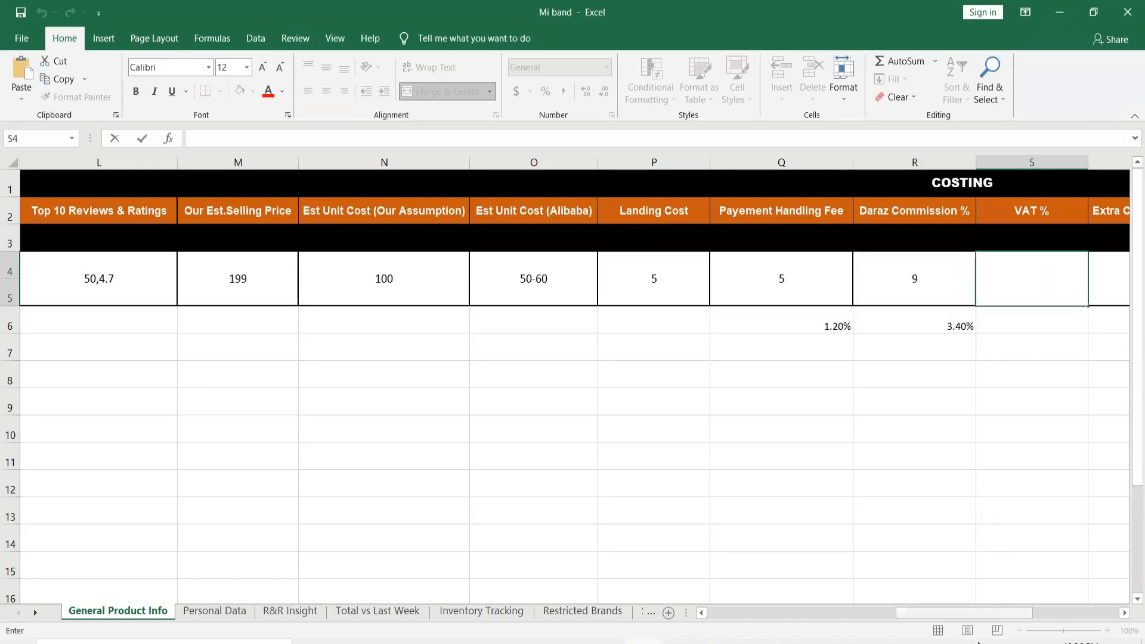
Step: Enter the VAT basis note "PH+DC+SF" in S6, beneath the VAT % cell
{"action": "left_click_drag", "start_coordinate": [977, 613], "coordinate": [1030, 614]}
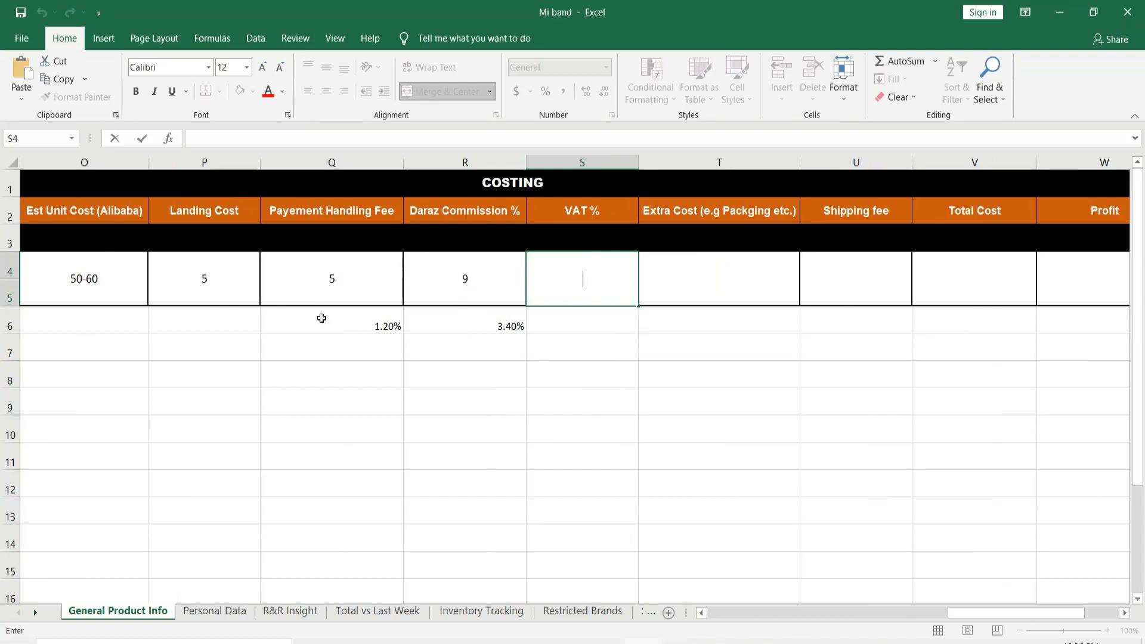
{"action": "double_click", "coordinate": [558, 321]}
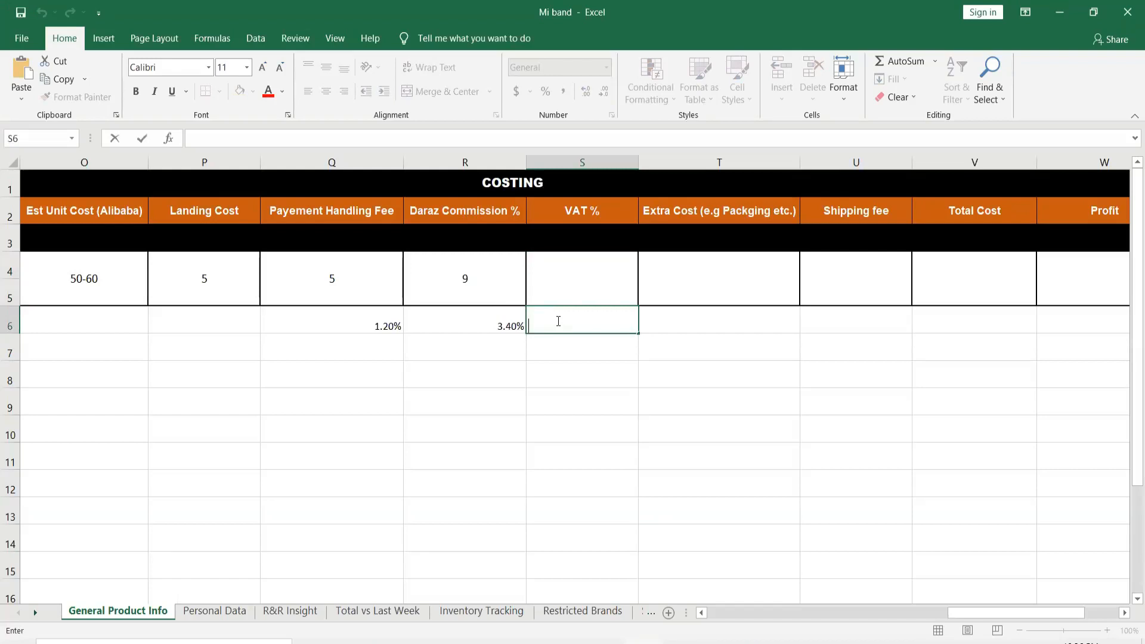
{"action": "type", "text": "PH+DC+SF"}
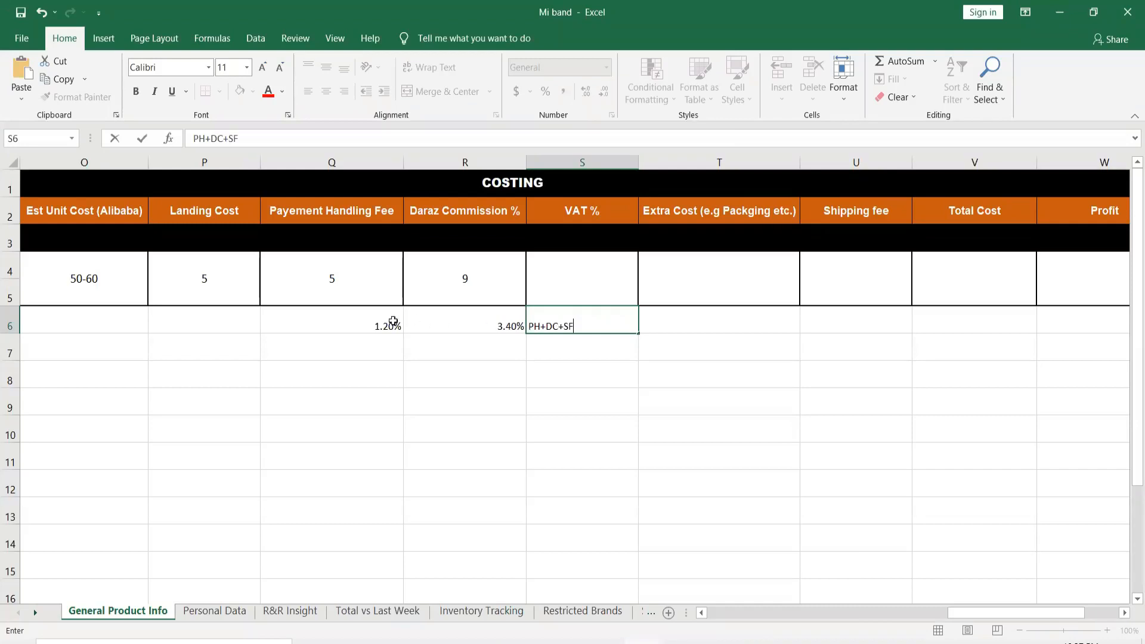
Step: Set the payment handling fee in Q4 to 3
{"action": "double_click", "coordinate": [340, 278]}
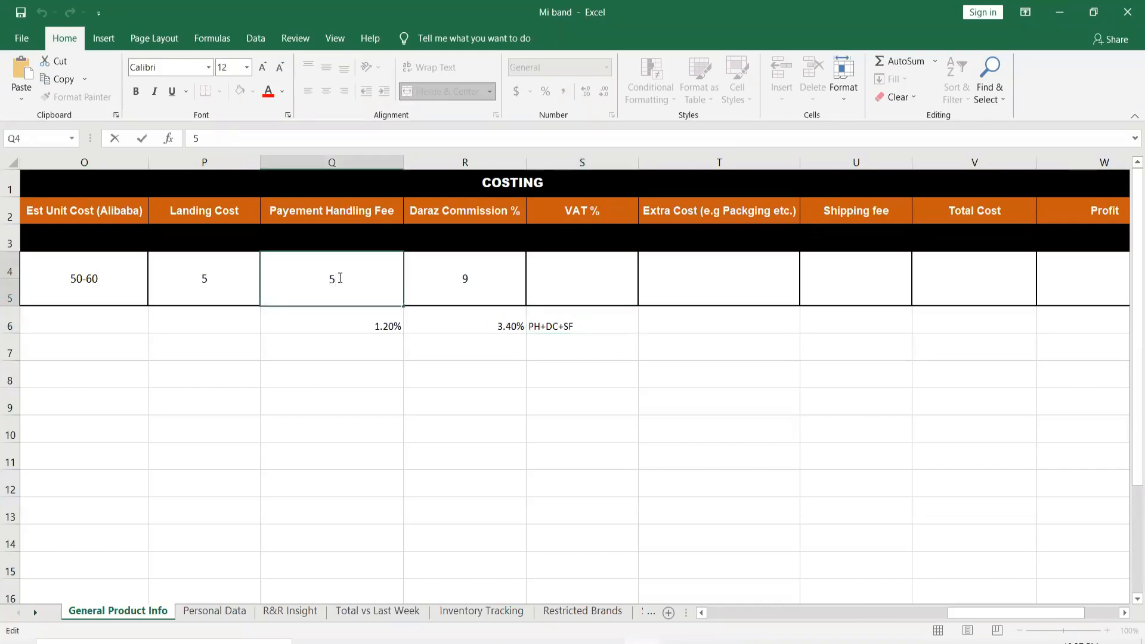
{"action": "key", "text": "BackSpace"}
{"action": "type", "text": "3"}
{"action": "key", "text": "ctrl+Return"}
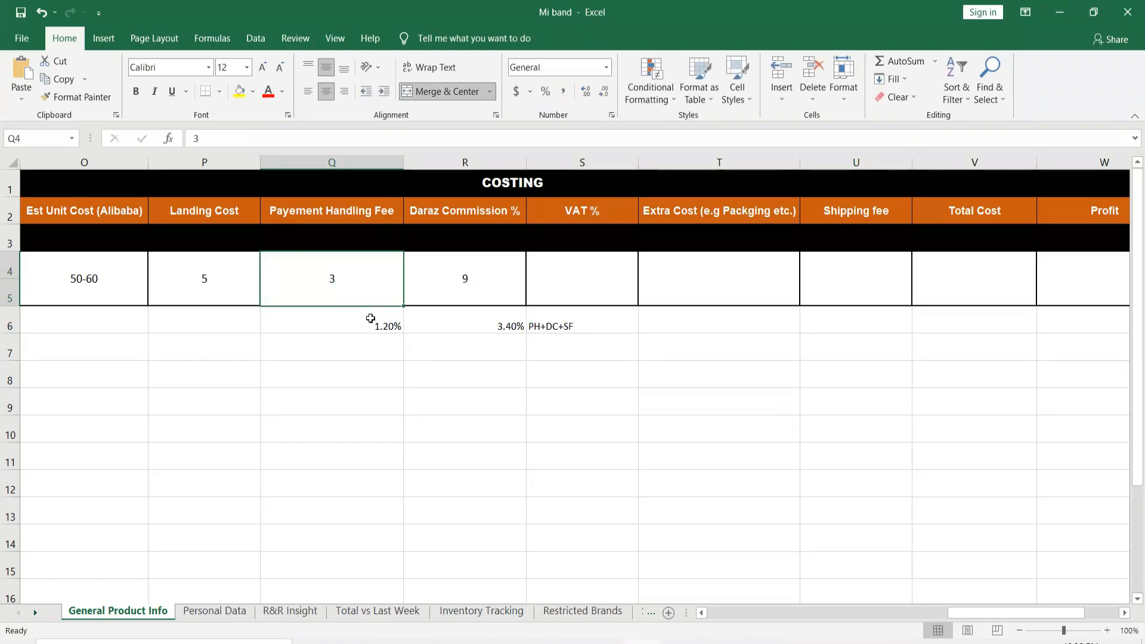
Step: Clear all Windows notifications and return to the costing sheet
{"action": "left_click", "coordinate": [1122, 643]}
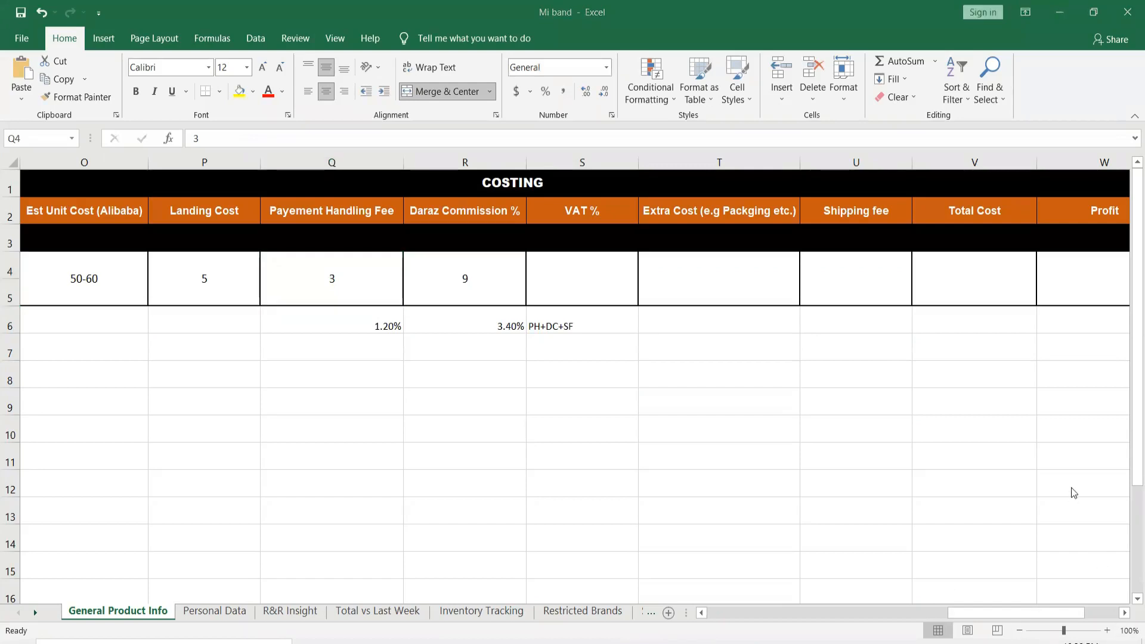
{"action": "left_click", "coordinate": [1100, 338]}
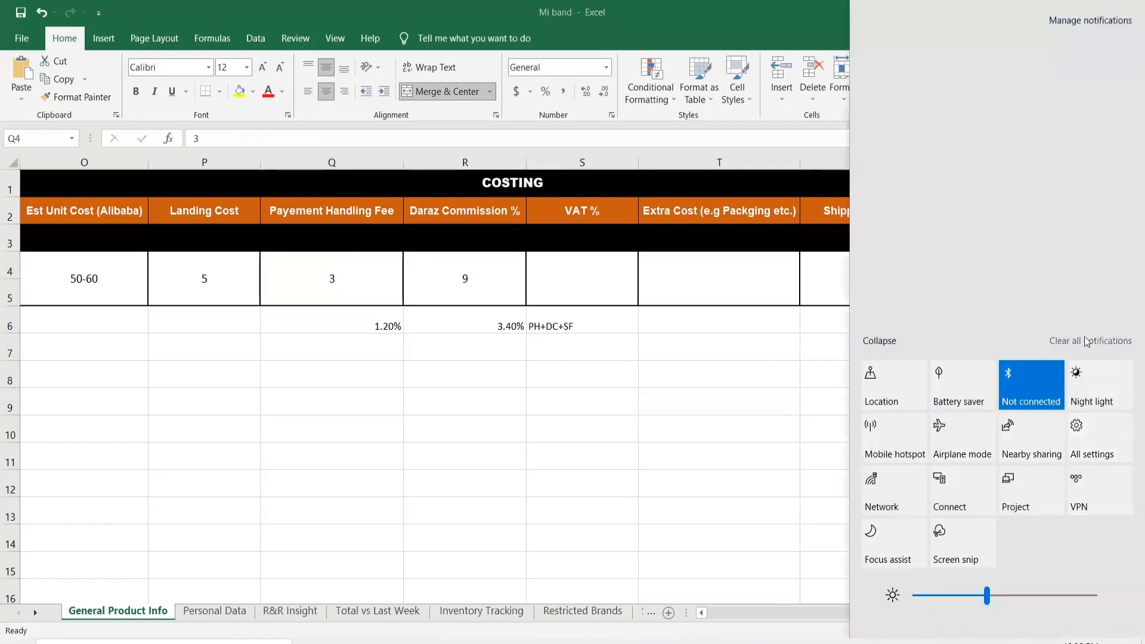
{"action": "left_click", "coordinate": [345, 309]}
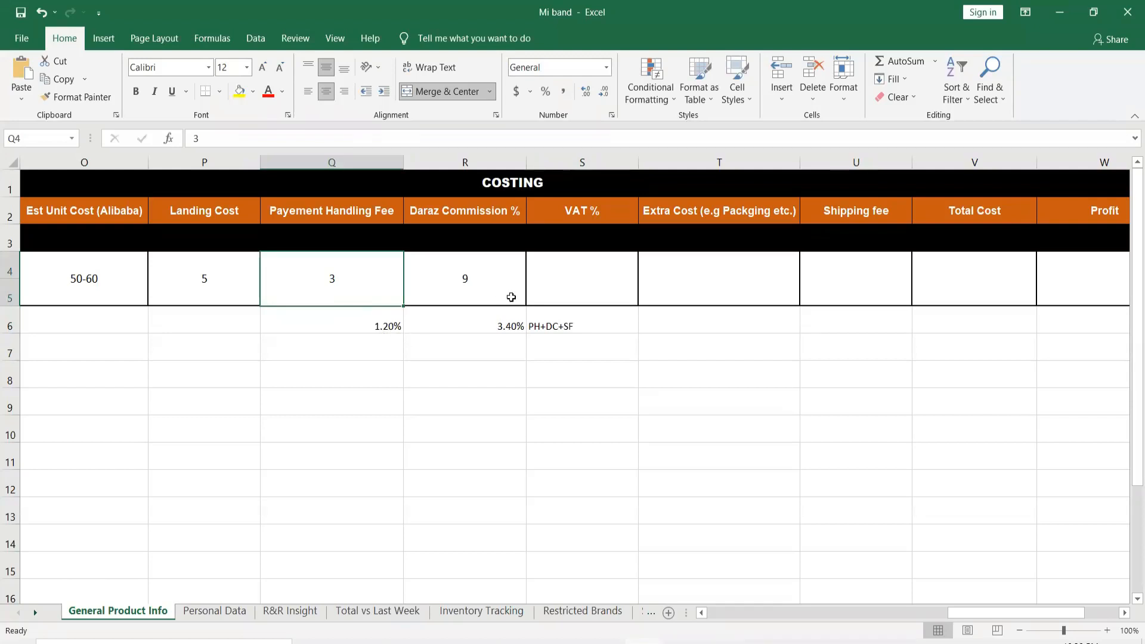
Step: Extend the VAT basis note in S6 with the rate so it reads "PH+DC+SF * 16%"
{"action": "left_click", "coordinate": [548, 279]}
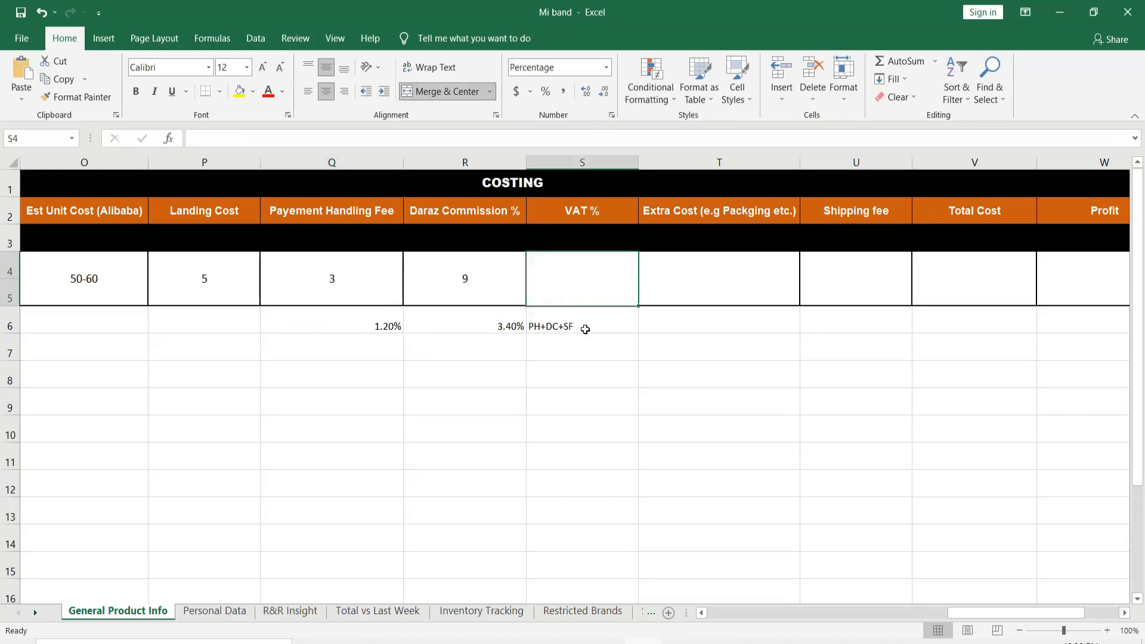
{"action": "left_click", "coordinate": [584, 329]}
{"action": "double_click", "coordinate": [585, 329]}
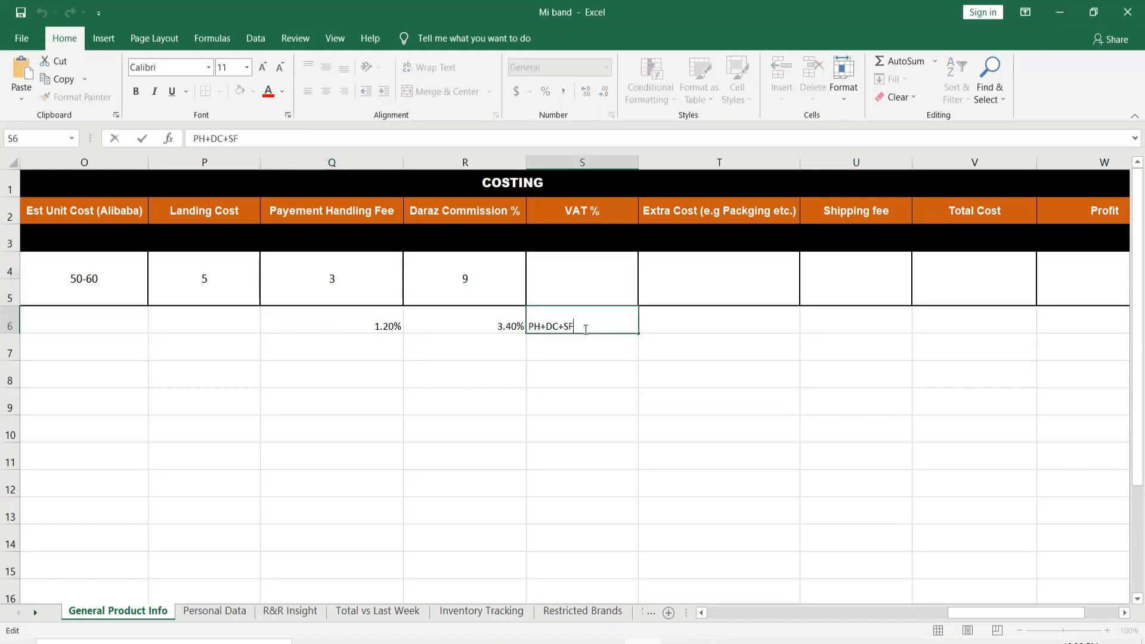
{"action": "type", "text": "* 16%"}
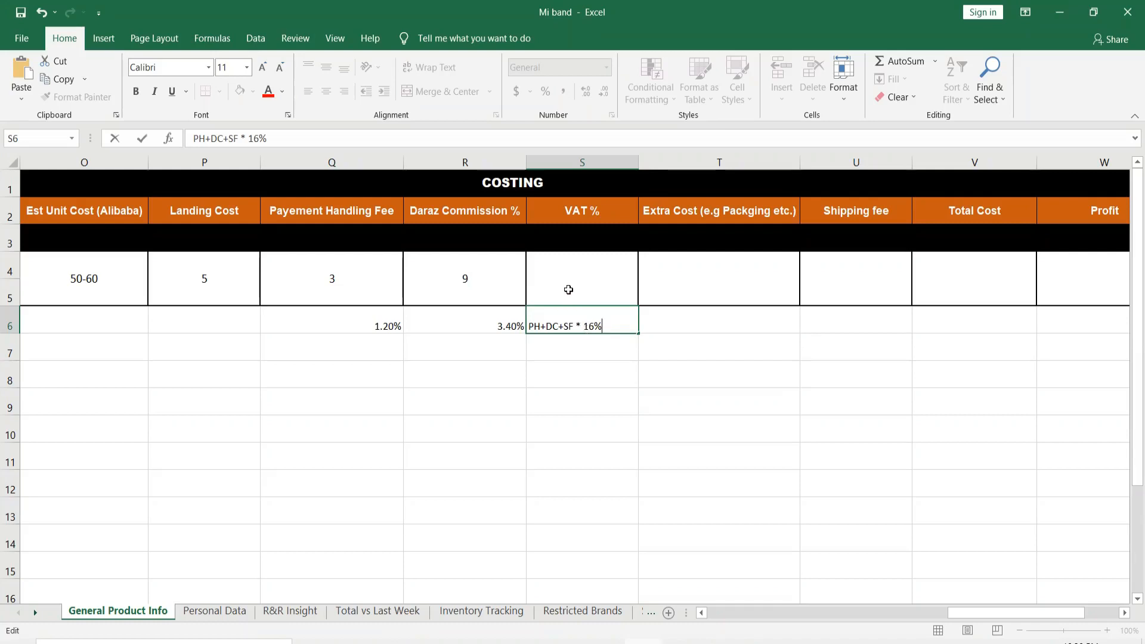
Step: Enter 49 as the shipping fee in U4 and dismiss the chat notification
{"action": "double_click", "coordinate": [856, 278]}
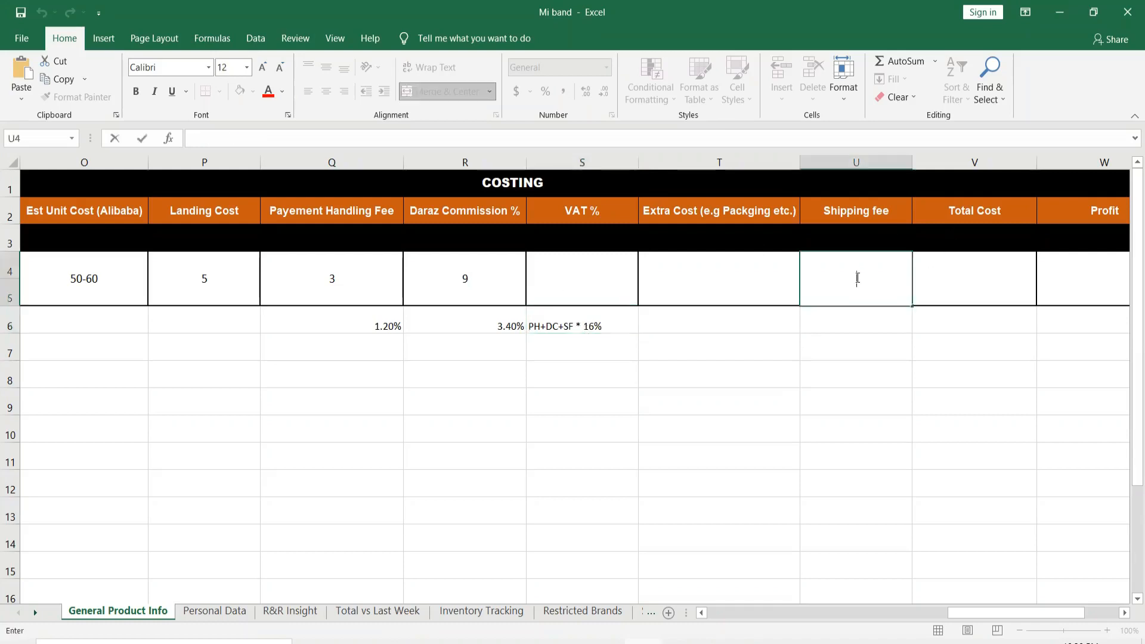
{"action": "type", "text": "49"}
{"action": "key", "text": "ctrl+Return"}
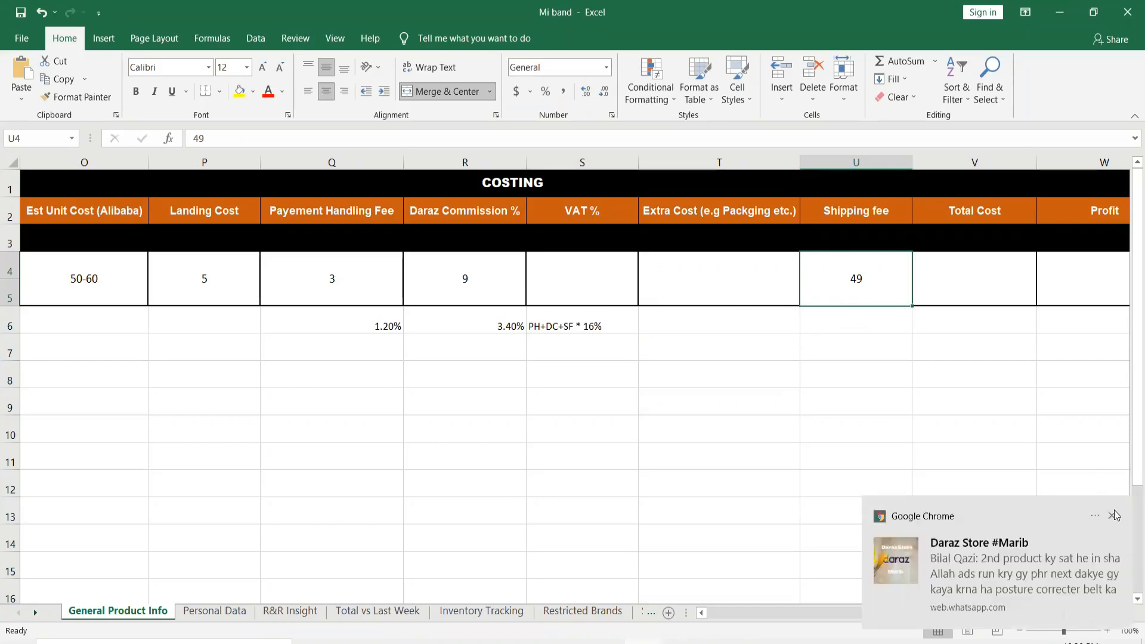
{"action": "left_click", "coordinate": [1114, 514]}
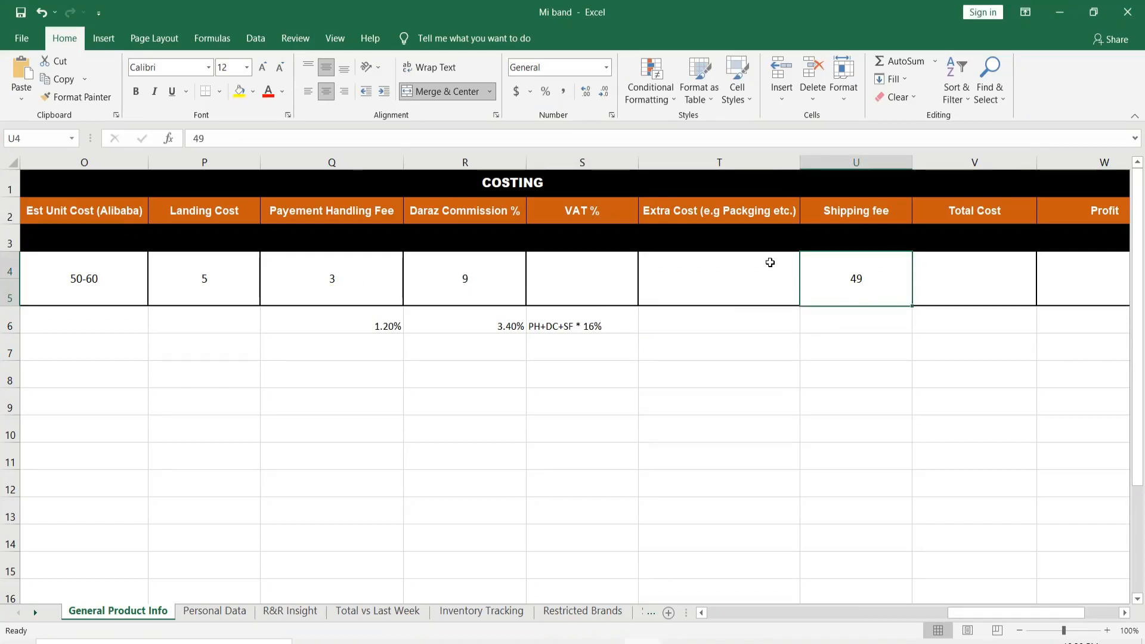
Step: Enter 8 as the VAT amount in S4
{"action": "double_click", "coordinate": [572, 291]}
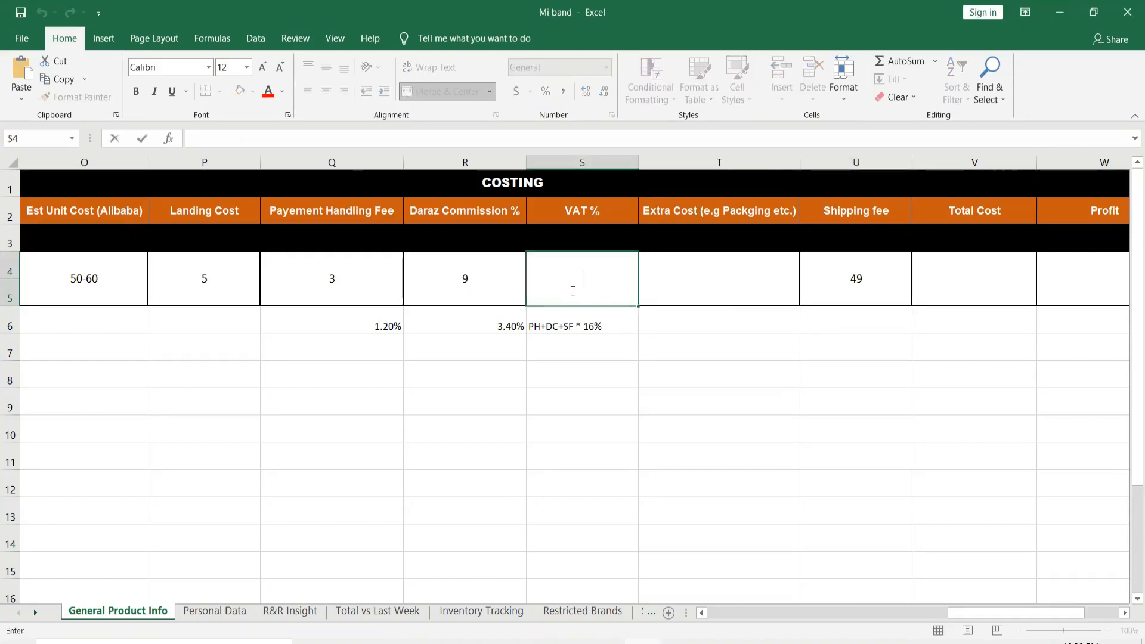
{"action": "type", "text": "8"}
{"action": "left_click", "coordinate": [699, 284]}
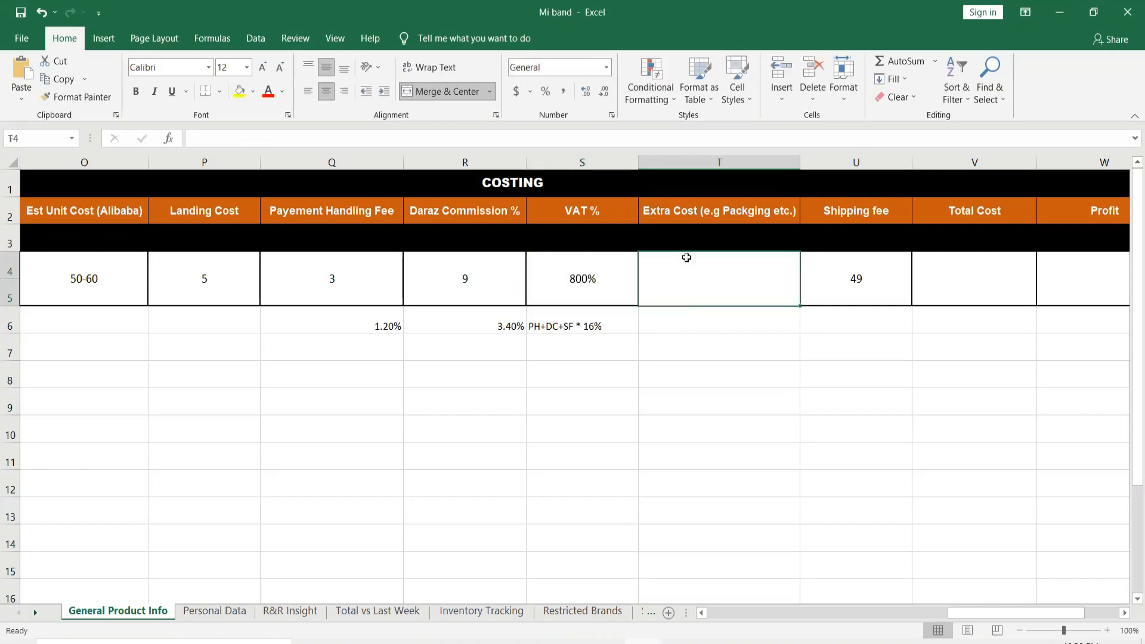
{"action": "double_click", "coordinate": [608, 284]}
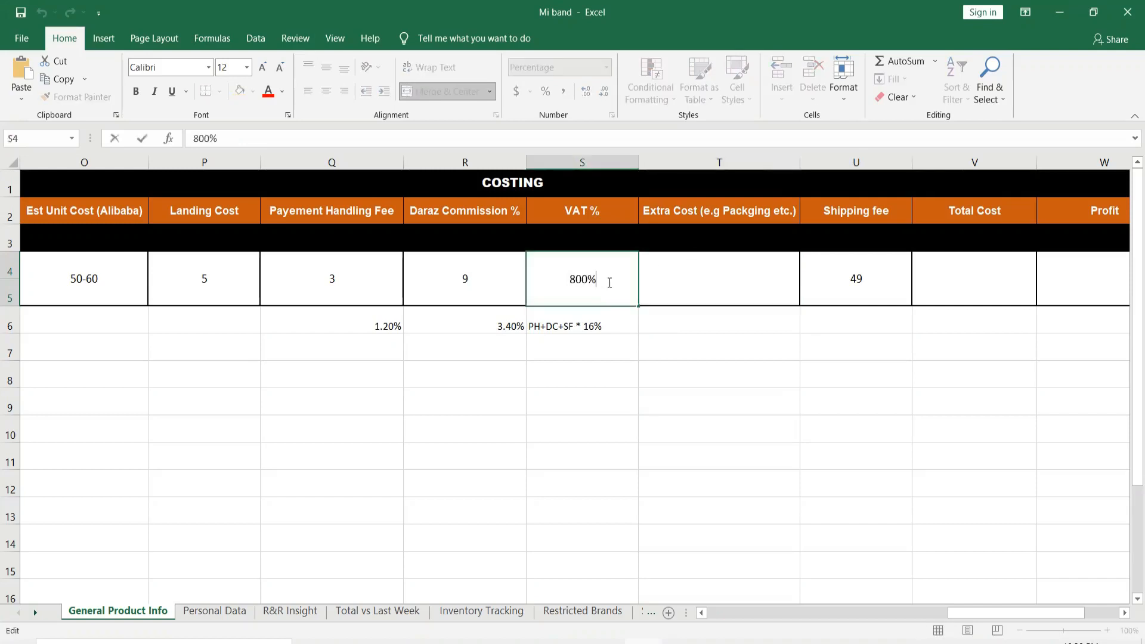
{"action": "key", "text": "BackSpace"}
{"action": "key", "text": "BackSpace"}
{"action": "key", "text": "Escape"}
{"action": "key", "text": "Down"}
{"action": "key", "text": "Up"}
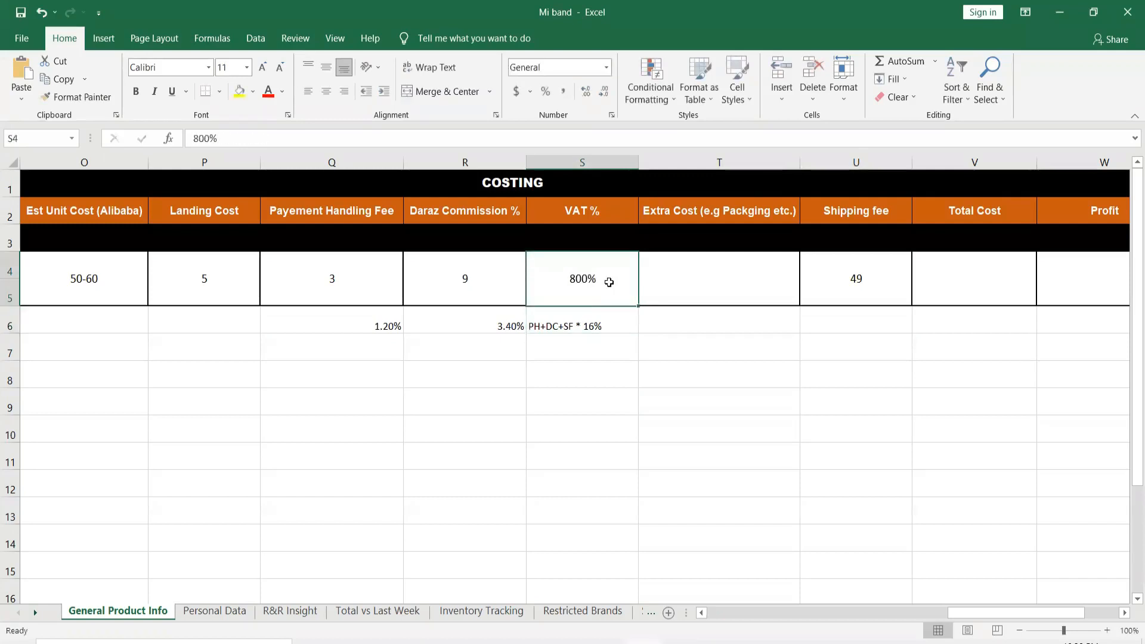
{"action": "double_click", "coordinate": [610, 283]}
{"action": "left_click", "coordinate": [608, 333]}
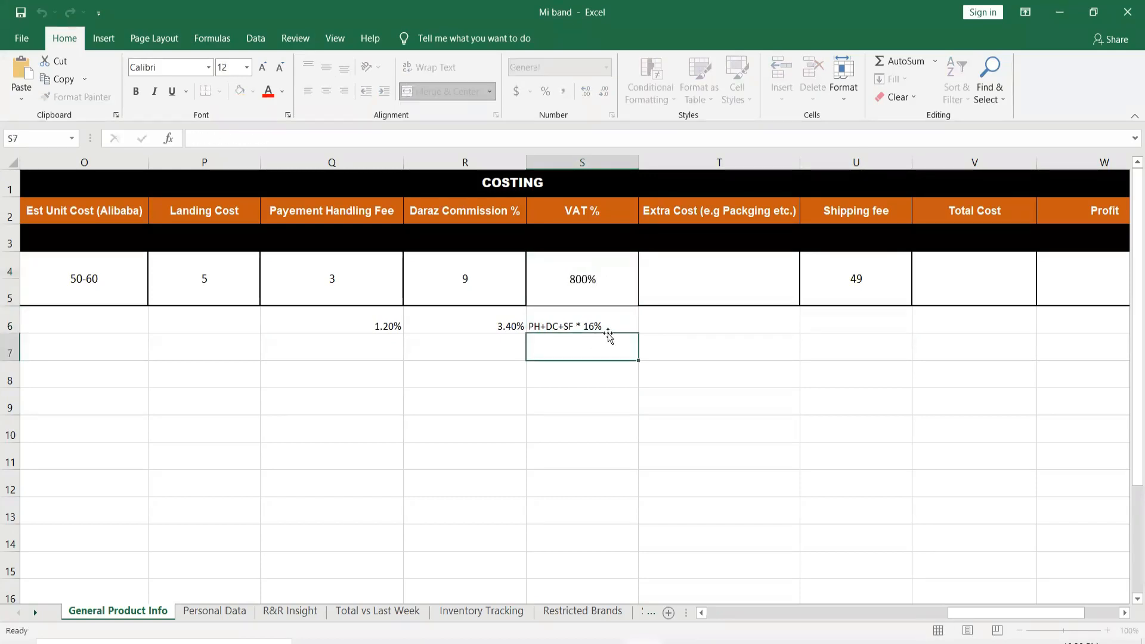
Step: Remove the percent sign from the VAT note in S6 so it reads "PH+DC+SF * 16"
{"action": "double_click", "coordinate": [613, 324]}
{"action": "key", "text": "BackSpace"}
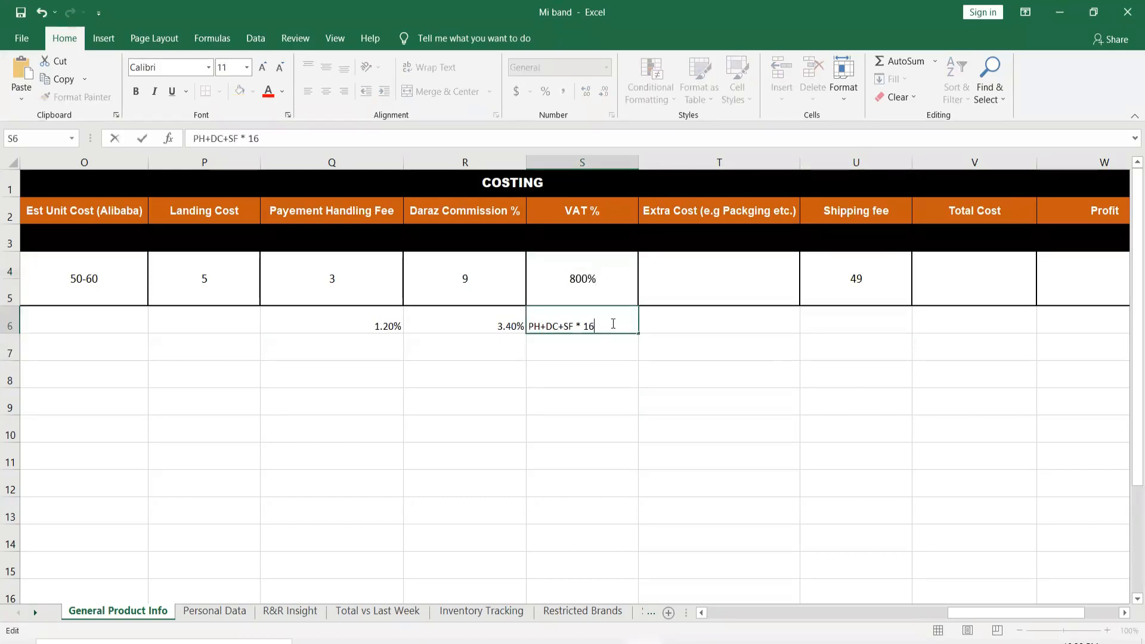
{"action": "key", "text": "Return"}
Step: Change the VAT value in S4 to "8pkr" and save the workbook
{"action": "left_click", "coordinate": [614, 276]}
{"action": "double_click", "coordinate": [613, 276]}
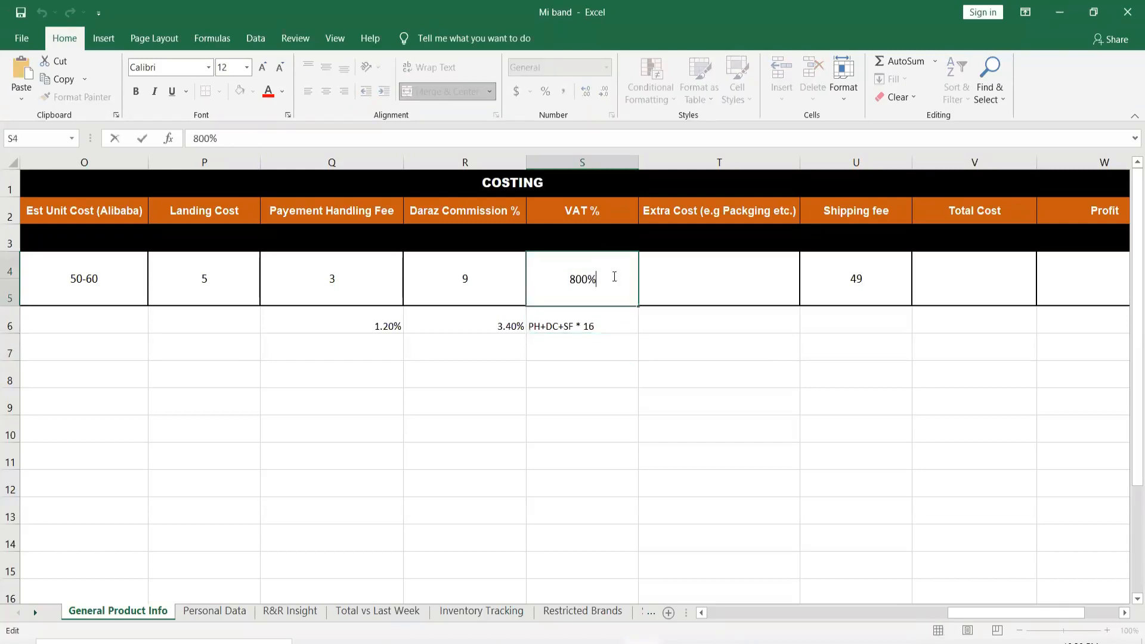
{"action": "key", "text": "BackSpace"}
{"action": "key", "text": "BackSpace"}
{"action": "key", "text": "BackSpace"}
{"action": "type", "text": "pkr"}
{"action": "key", "text": "ctrl+s"}
Step: Enter 10 as the extra cost for packaging in T4
{"action": "double_click", "coordinate": [673, 276]}
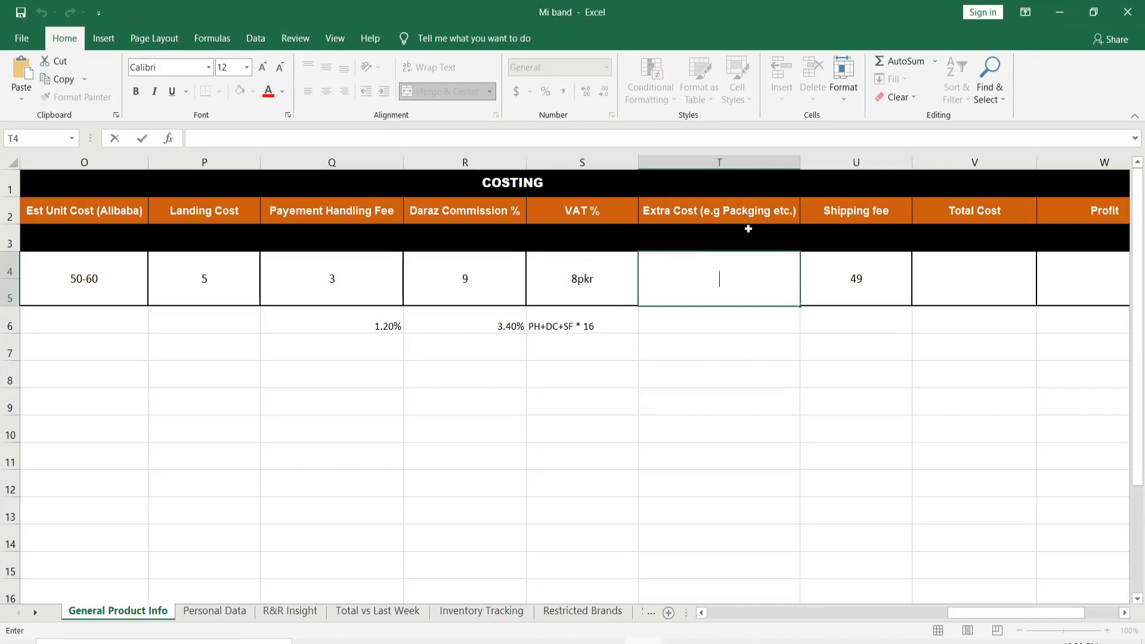
{"action": "type", "text": "10"}
{"action": "key", "text": "Return"}
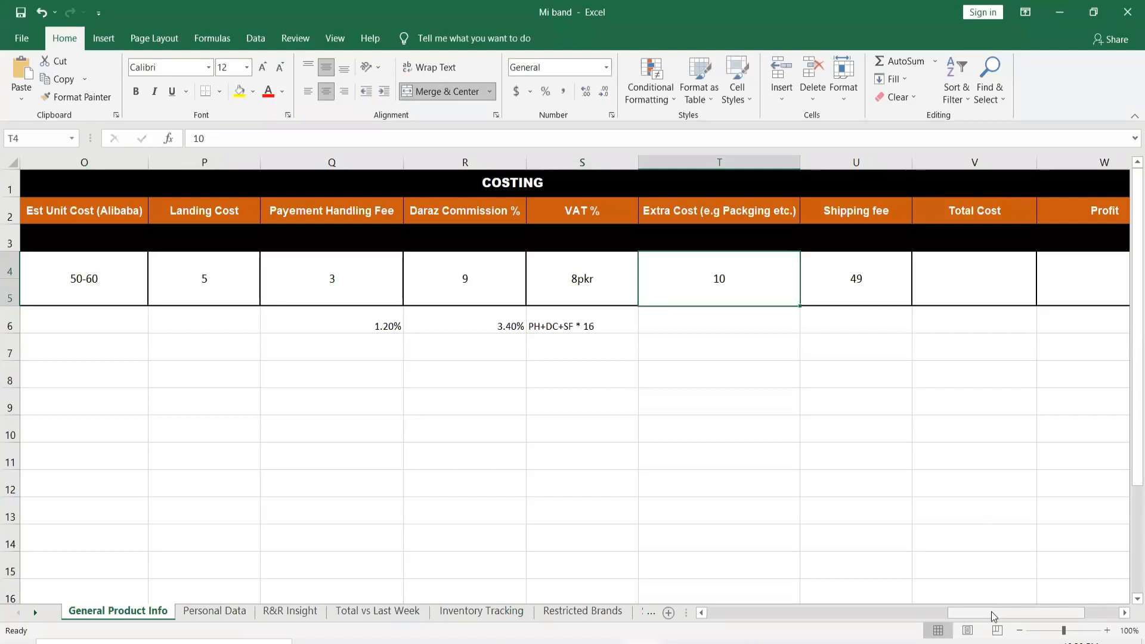
Step: Enter 135 as the total cost in V4 and 64 as the profit in W4
{"action": "left_click_drag", "start_coordinate": [990, 610], "coordinate": [948, 604]}
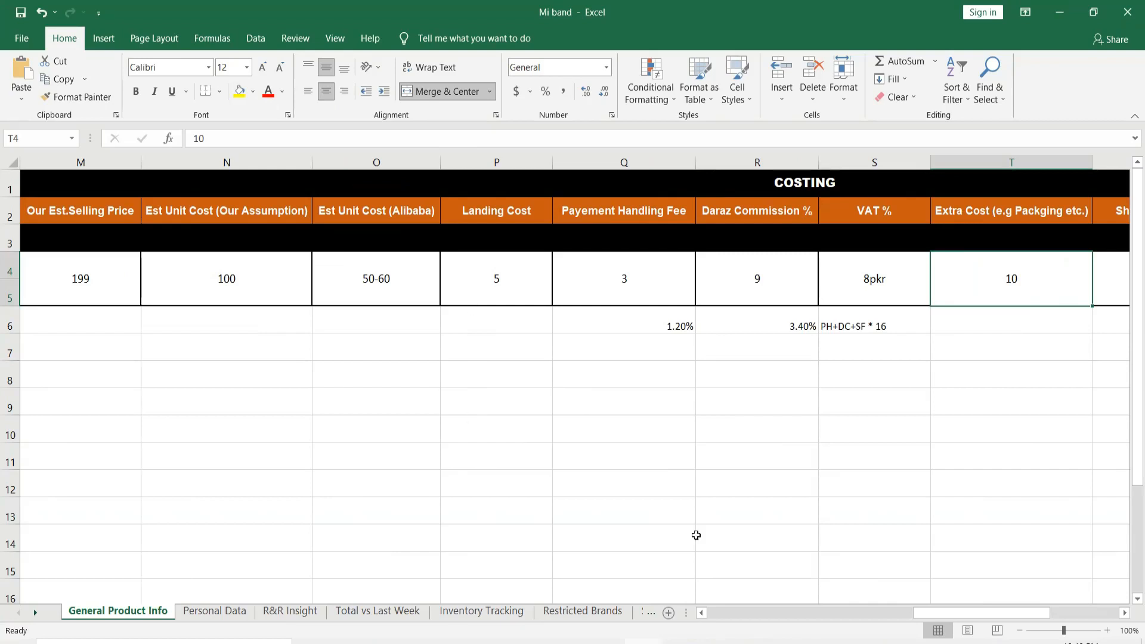
{"action": "left_click_drag", "start_coordinate": [939, 614], "coordinate": [990, 612]}
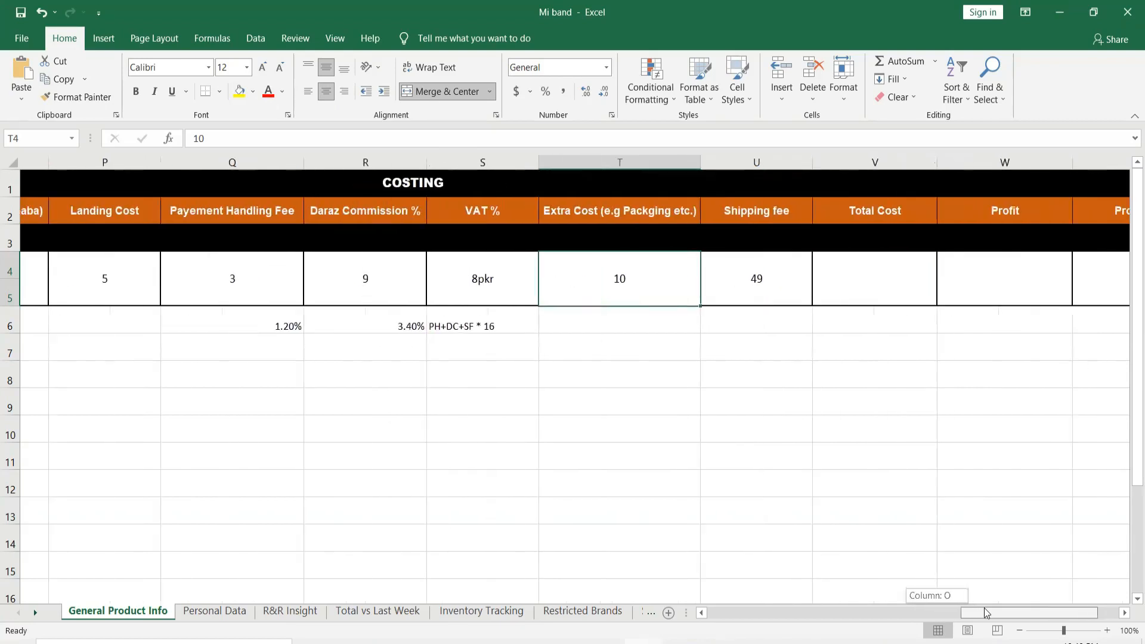
{"action": "left_click", "coordinate": [865, 274]}
{"action": "double_click", "coordinate": [865, 274]}
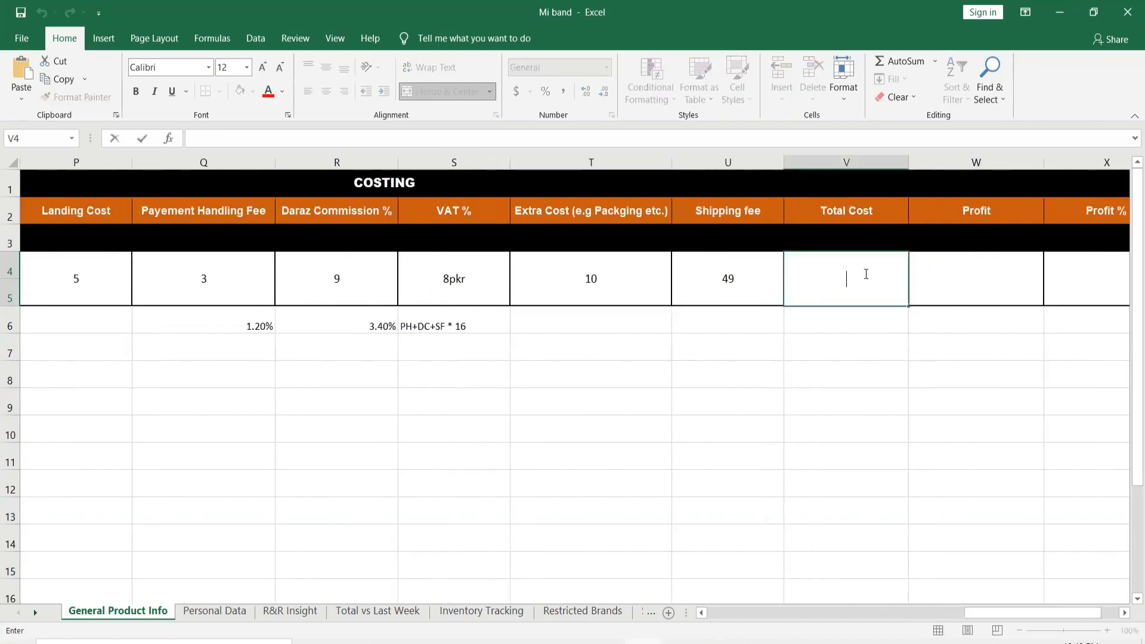
{"action": "type", "text": "135"}
{"action": "double_click", "coordinate": [962, 287]}
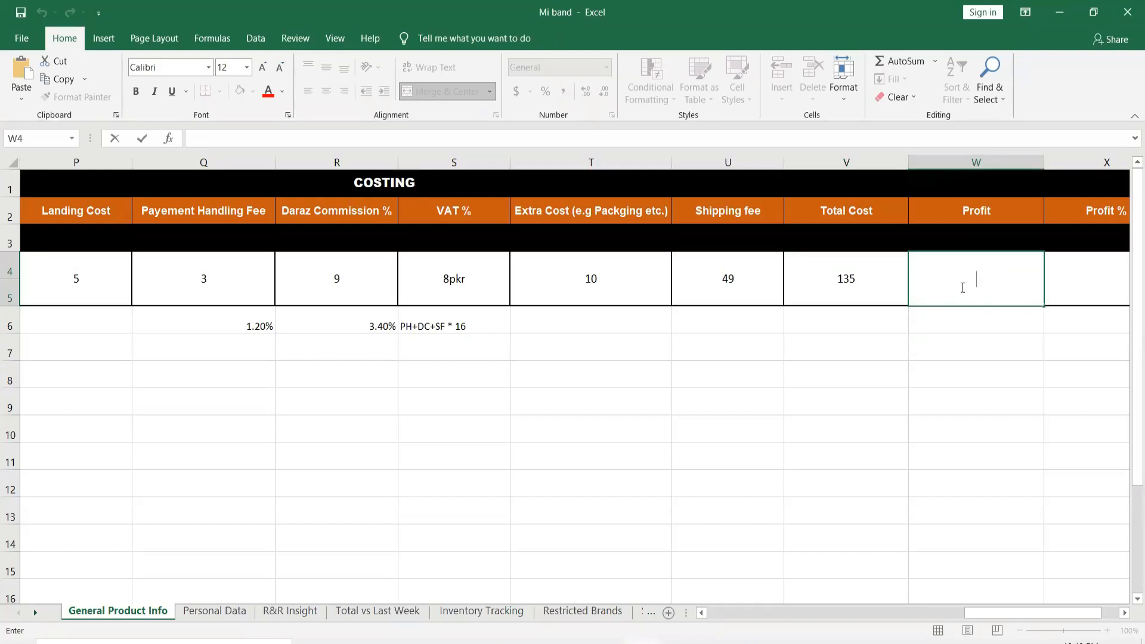
{"action": "type", "text": "64"}
Step: Check the estimated selling price in M4 and enter 32% as the profit percentage in X4
{"action": "left_click_drag", "start_coordinate": [1029, 614], "coordinate": [1058, 615]}
{"action": "double_click", "coordinate": [996, 276]}
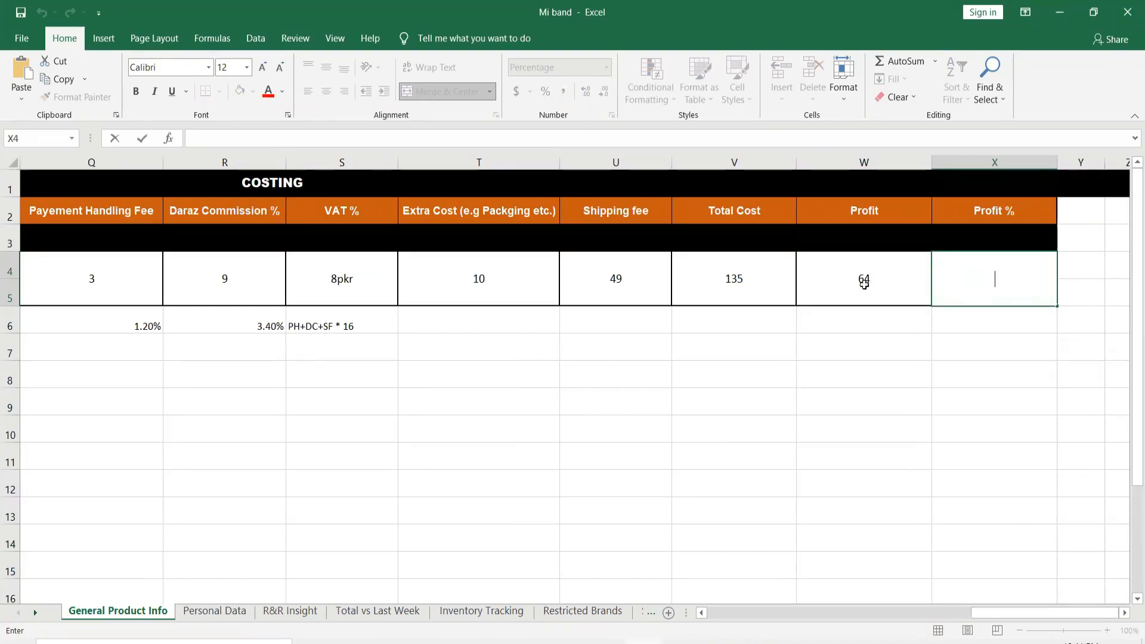
{"action": "left_click_drag", "start_coordinate": [972, 612], "coordinate": [905, 610]}
{"action": "left_click", "coordinate": [266, 288]}
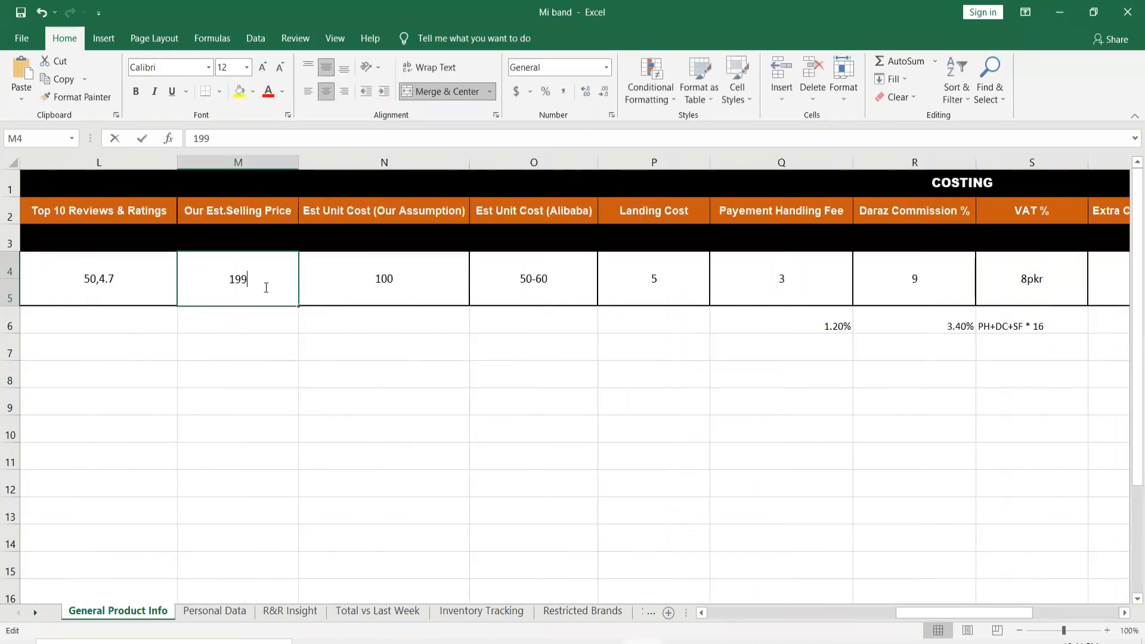
{"action": "double_click", "coordinate": [266, 287]}
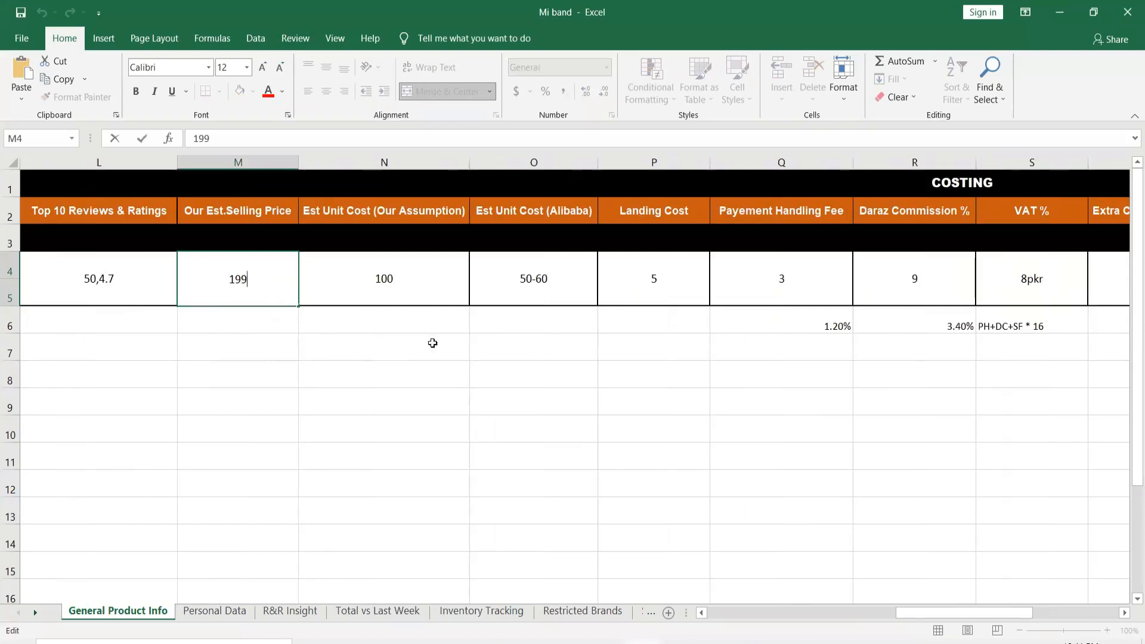
{"action": "left_click_drag", "start_coordinate": [918, 611], "coordinate": [995, 612]}
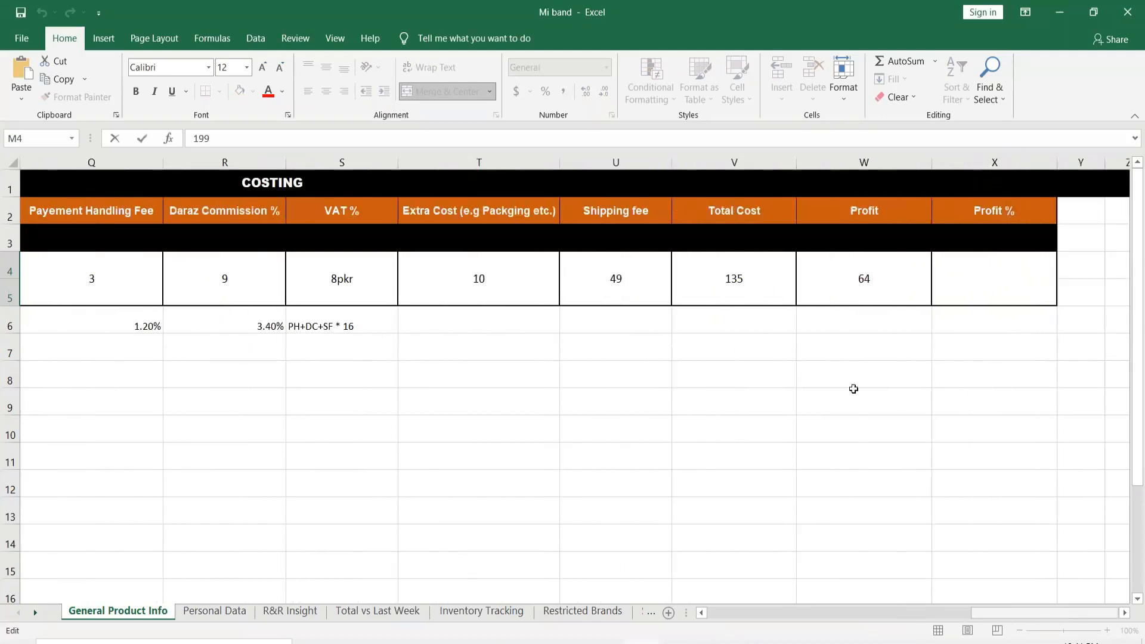
{"action": "double_click", "coordinate": [1010, 281]}
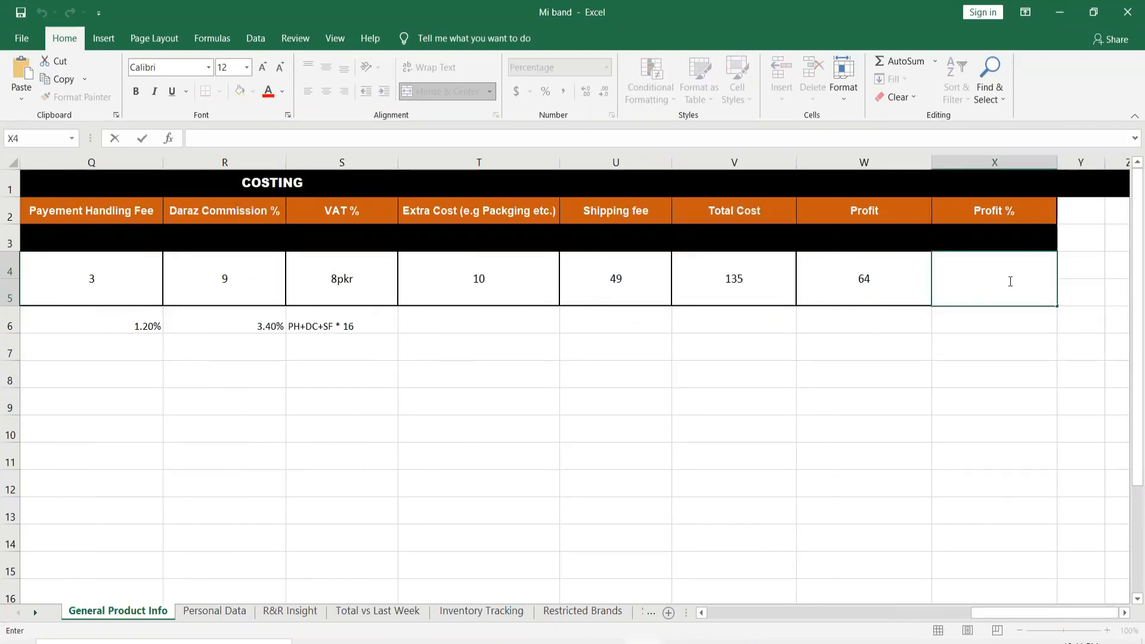
{"action": "type", "text": "32"}
{"action": "key", "text": "ctrl+Return"}
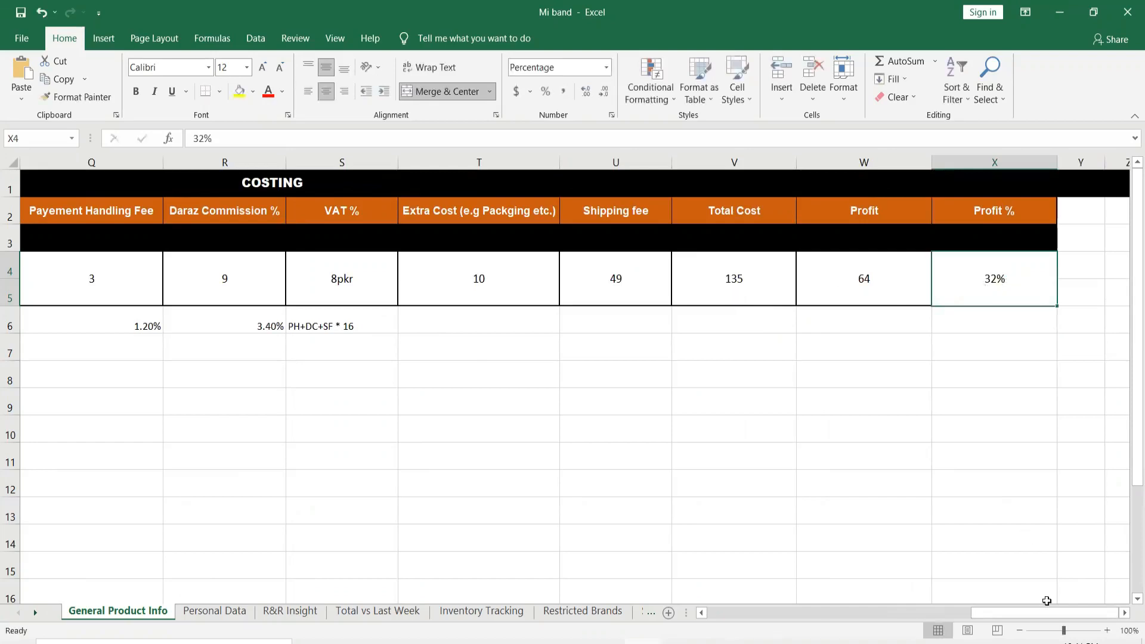
Step: Look over the costing row and open the Personal Data sheet
{"action": "left_click_drag", "start_coordinate": [1044, 618], "coordinate": [864, 402]}
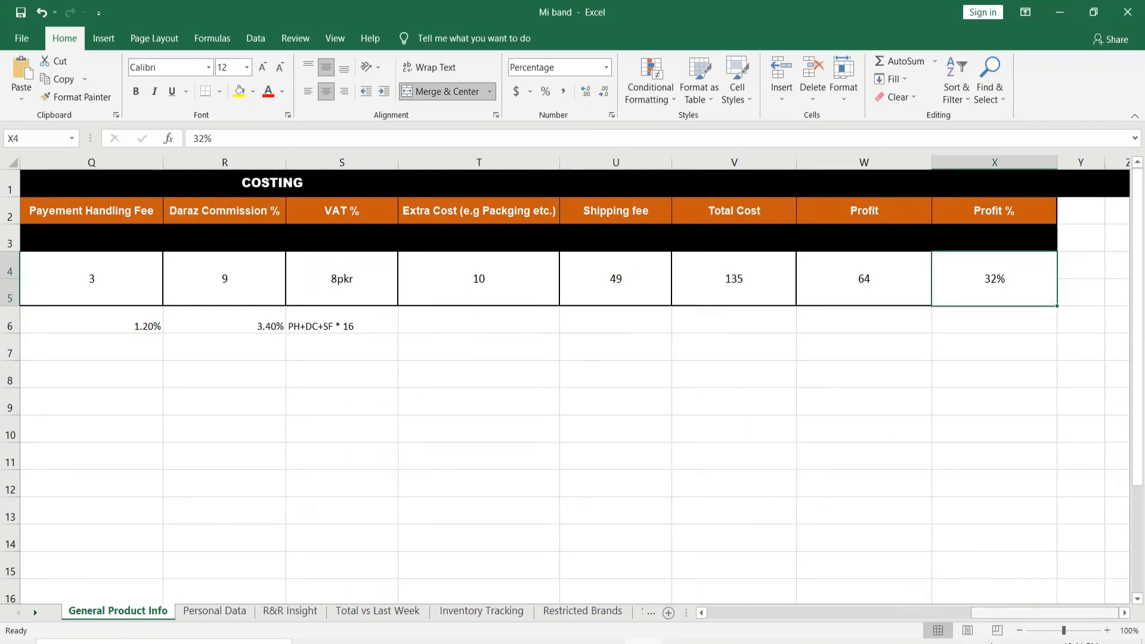
{"action": "left_click_drag", "start_coordinate": [984, 614], "coordinate": [845, 615]}
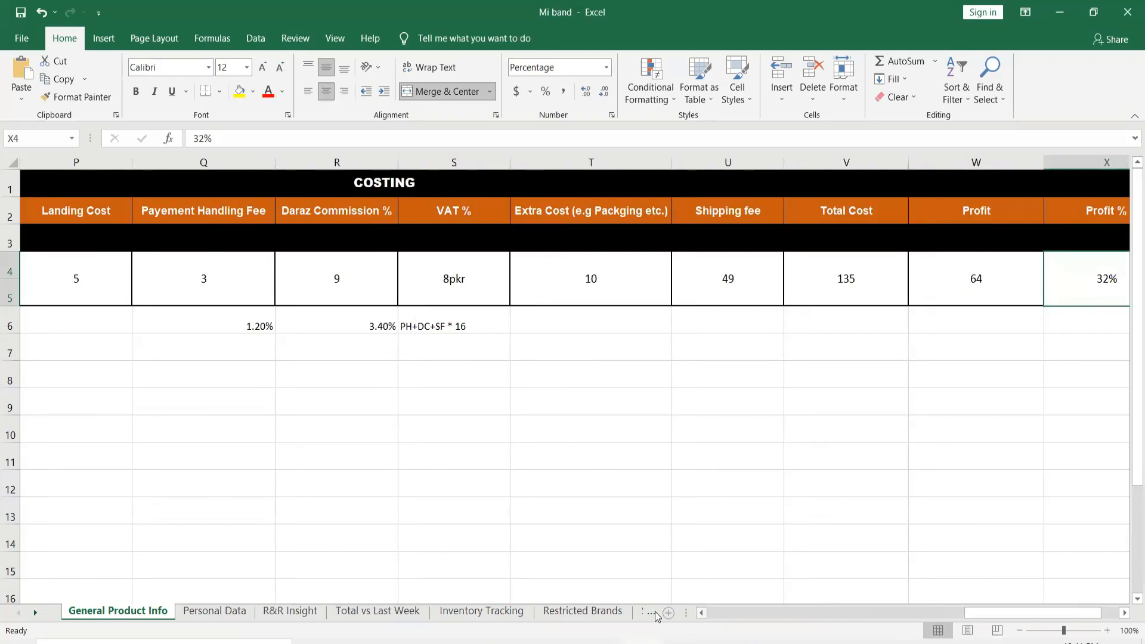
{"action": "scroll", "coordinate": [655, 616], "scroll_direction": "left", "scroll_amount": 3}
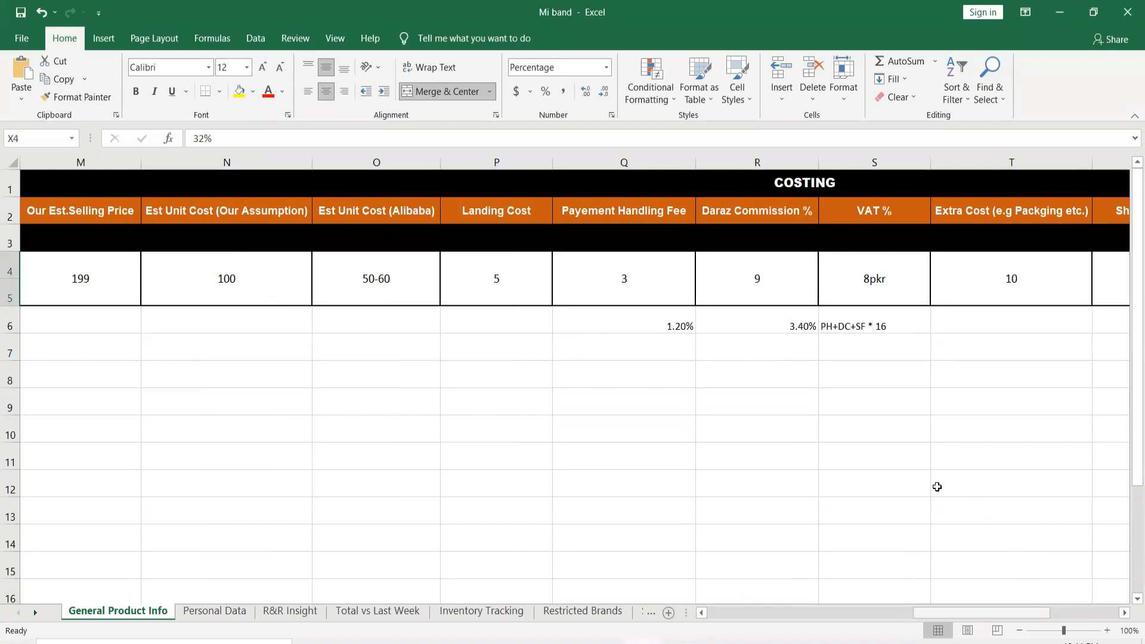
{"action": "scroll", "coordinate": [935, 483], "scroll_direction": "right", "scroll_amount": 2}
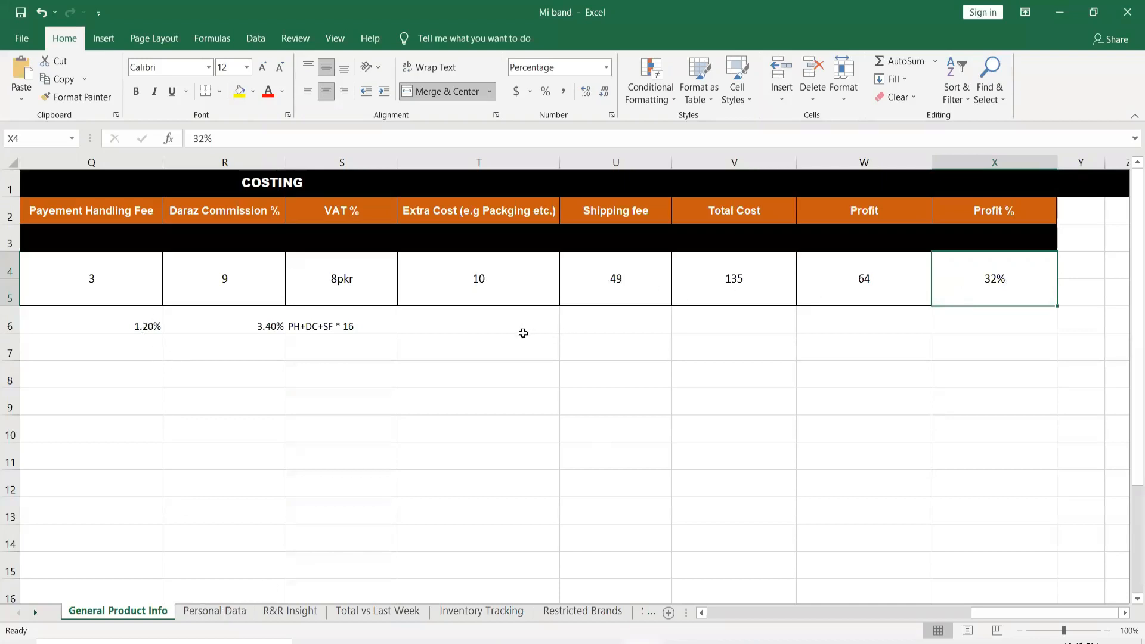
{"action": "left_click", "coordinate": [215, 611]}
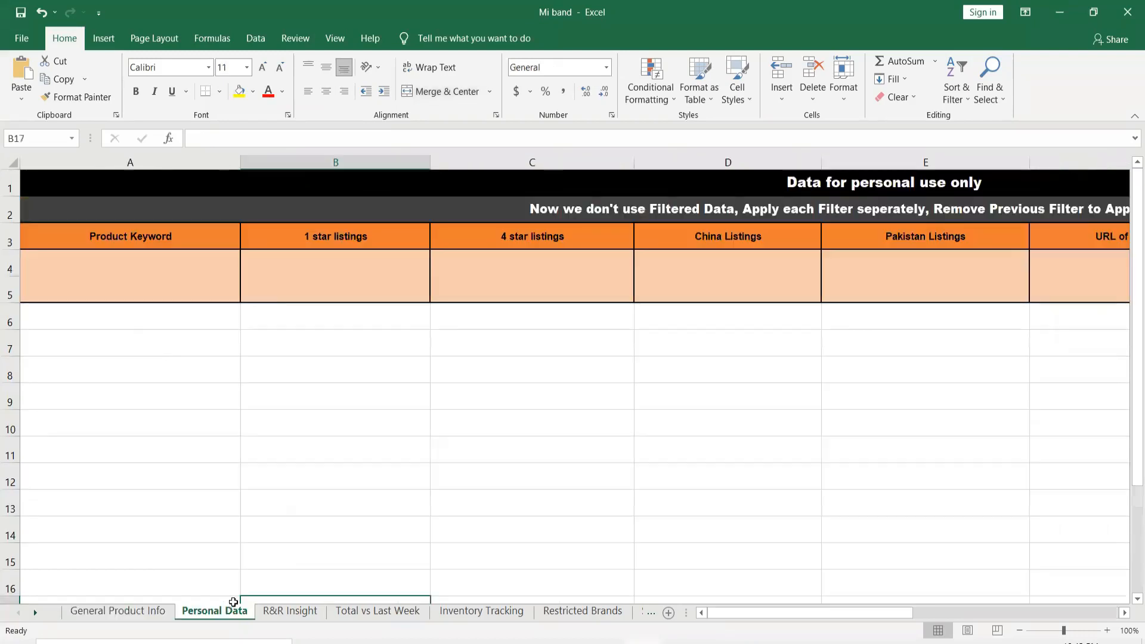
Step: Enter "mi badn" as the product keyword in A4 of the Personal Data sheet
{"action": "double_click", "coordinate": [146, 283]}
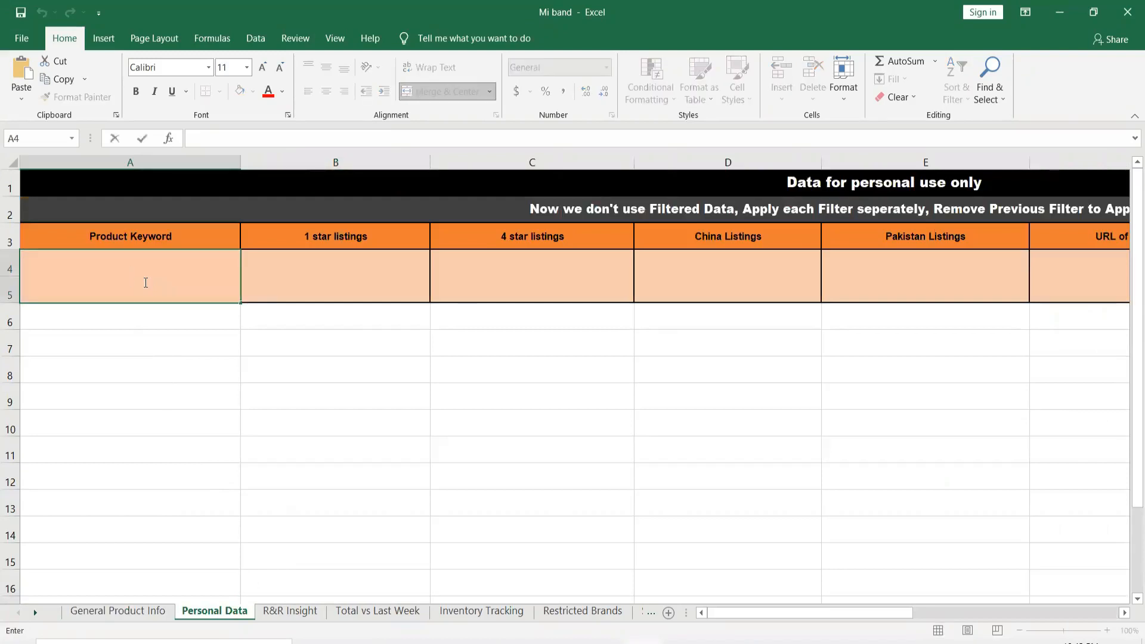
{"action": "type", "text": "mi badn"}
{"action": "left_click", "coordinate": [335, 275]}
Step: Filter the Daraz "mi band" results to 1 star and up and enter the item count, 886, in B4
{"action": "key", "text": "alt+Tab"}
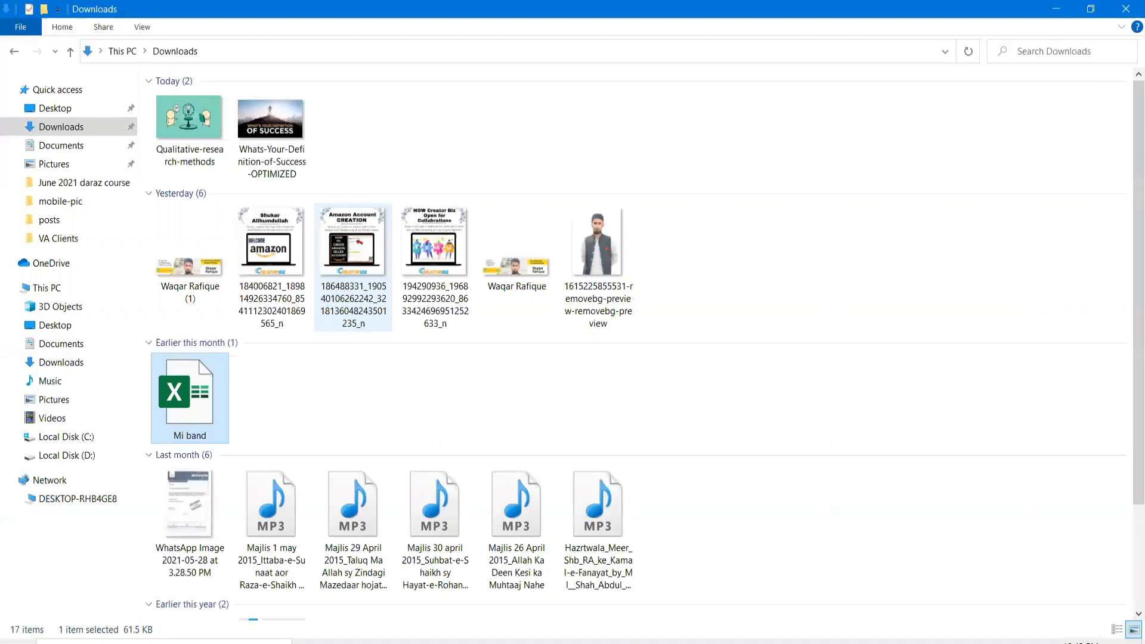
{"action": "key", "text": "alt+Tab"}
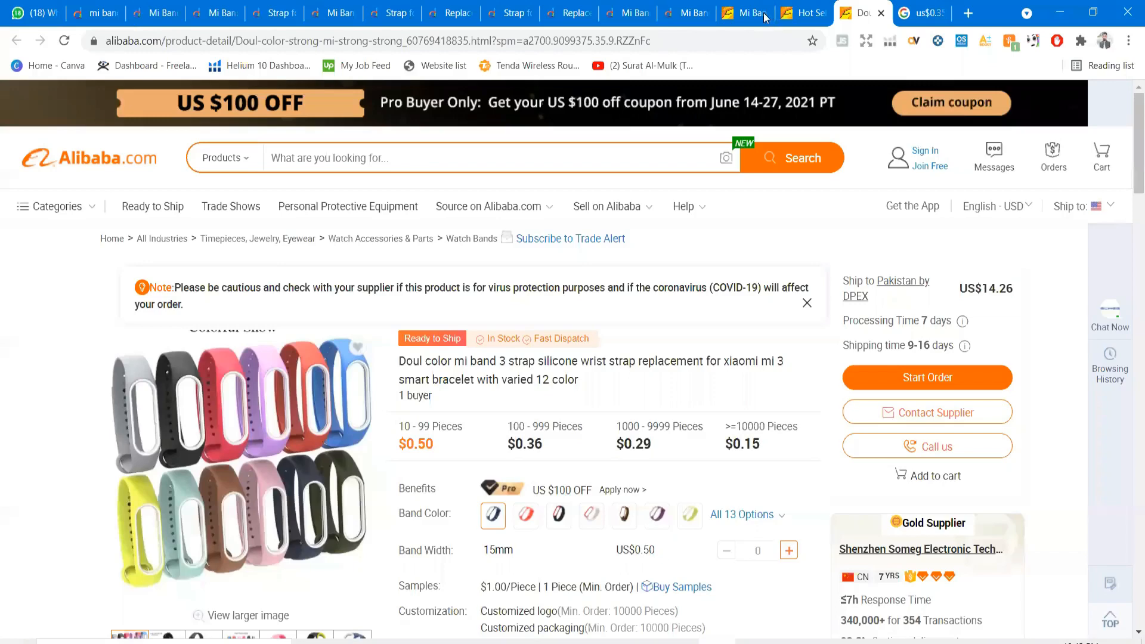
{"action": "left_click", "coordinate": [100, 10]}
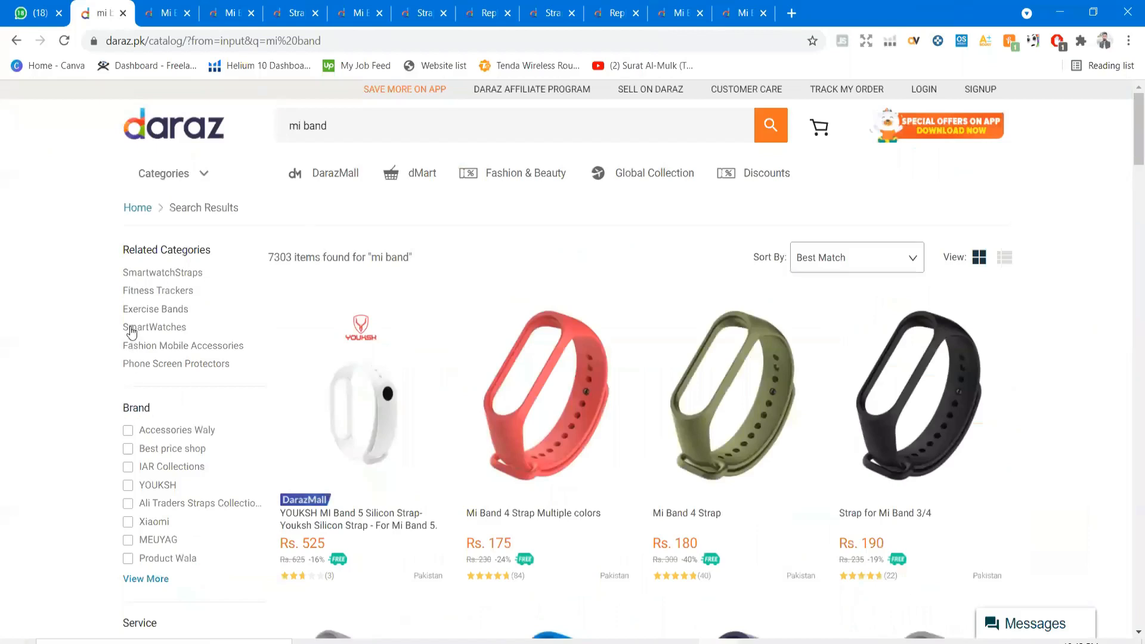
{"action": "double_click", "coordinate": [278, 255]}
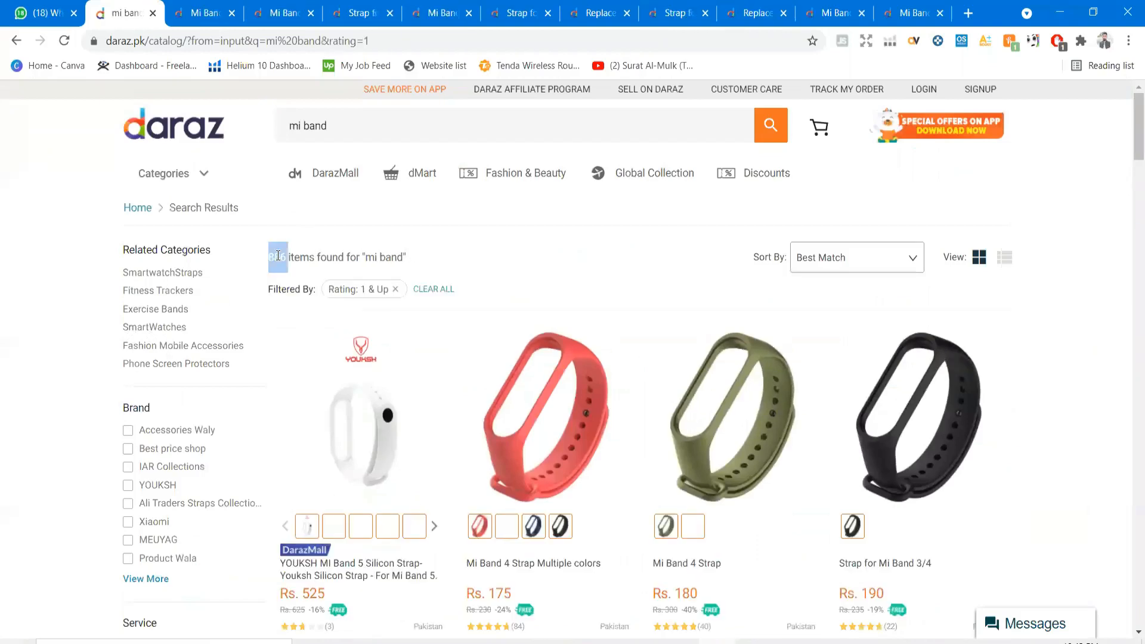
{"action": "key", "text": "alt+Tab"}
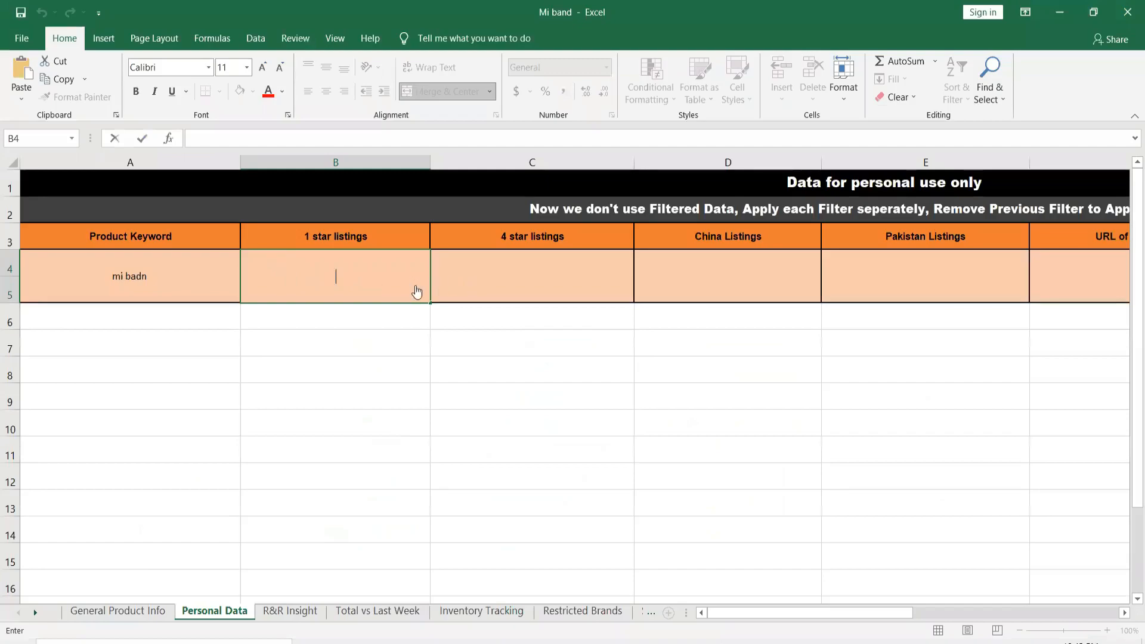
Step: Filter the Daraz "mi band" results to 4 stars and up and copy the item count, 696, into C4
{"action": "key", "text": "alt+Tab"}
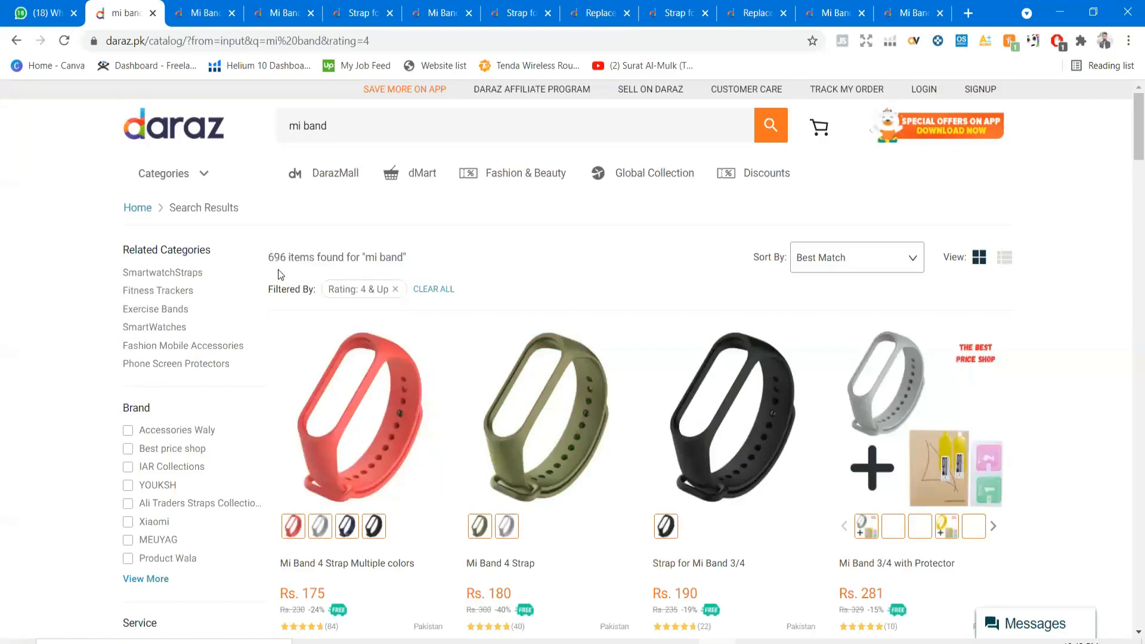
{"action": "double_click", "coordinate": [278, 270]}
{"action": "key", "text": "ctrl+c"}
{"action": "key", "text": "alt+Tab"}
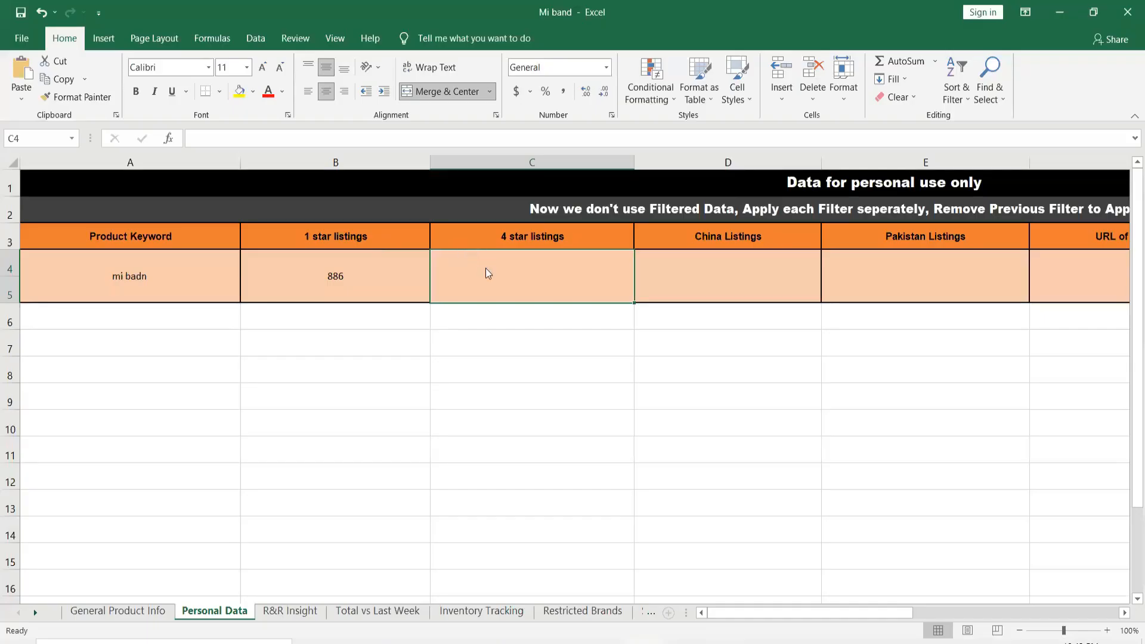
{"action": "key", "text": "ctrl+v"}
{"action": "left_click", "coordinate": [546, 368]}
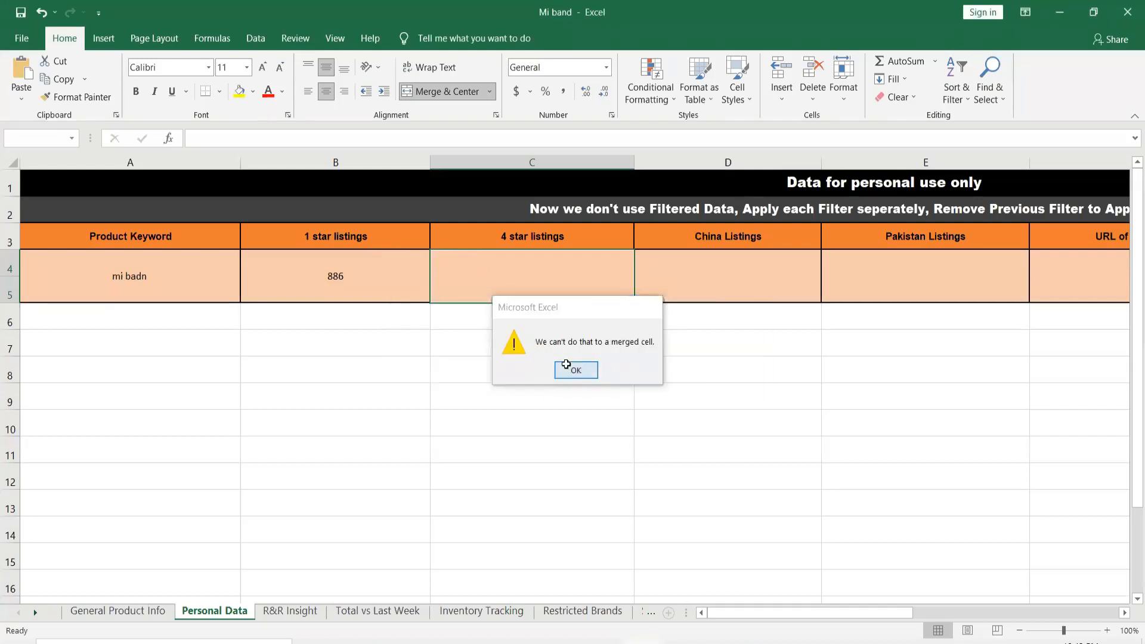
{"action": "left_click", "coordinate": [566, 368]}
{"action": "double_click", "coordinate": [527, 273]}
{"action": "key", "text": "ctrl+v"}
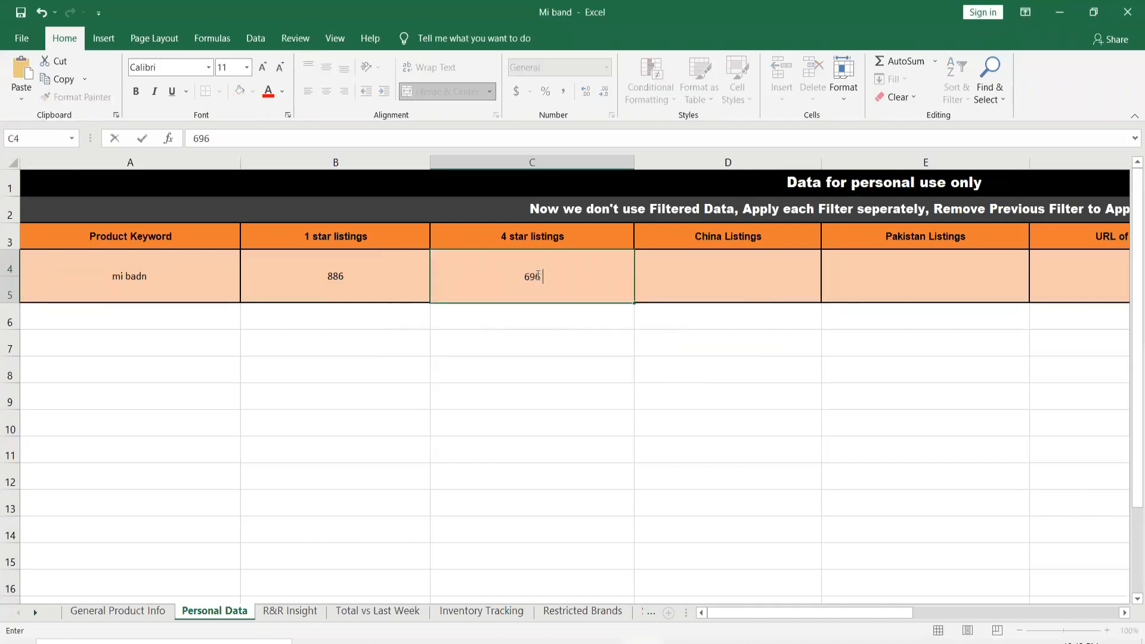
Step: Merge and center cells D4 and D5 under China Listings
{"action": "key", "text": "alt+Tab"}
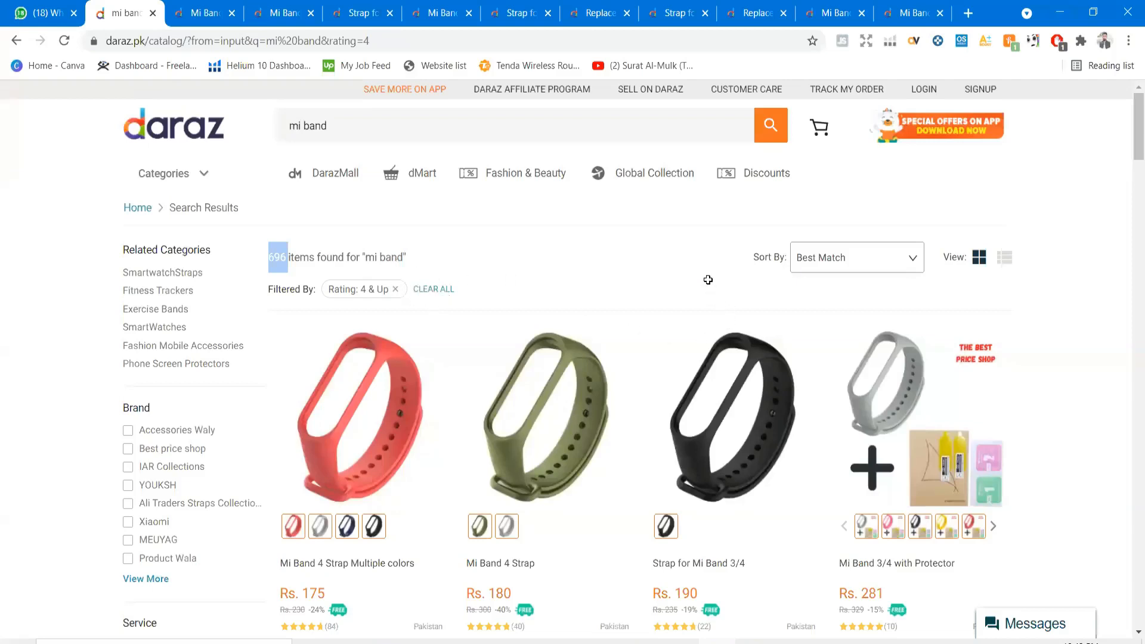
{"action": "key", "text": "alt+Tab"}
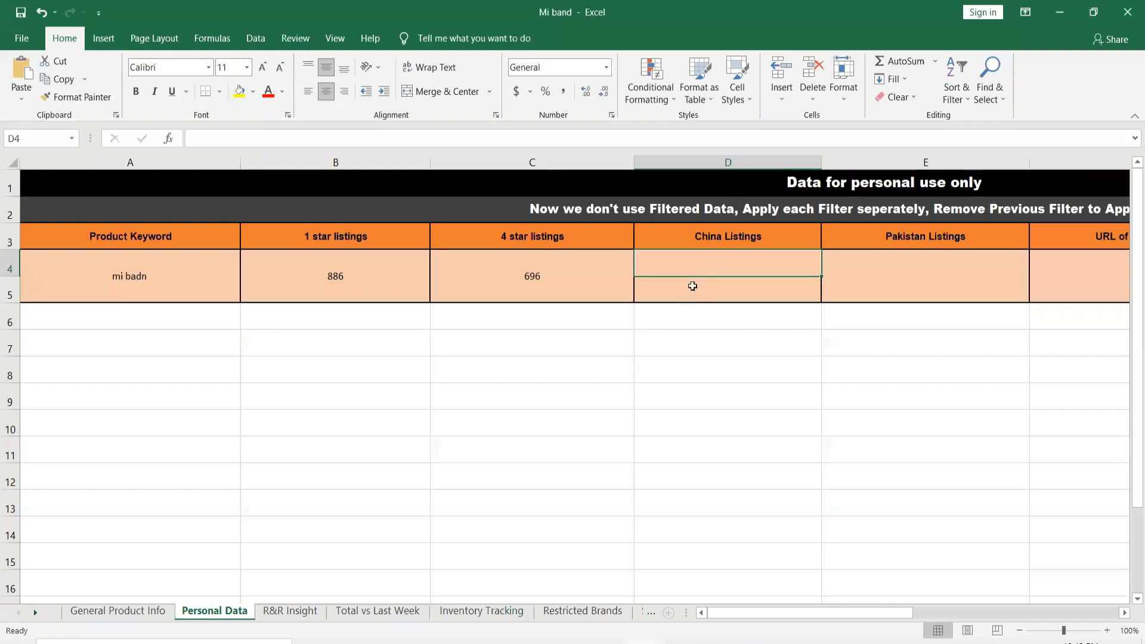
{"action": "key", "text": "shift+Down"}
{"action": "left_click", "coordinate": [447, 91]}
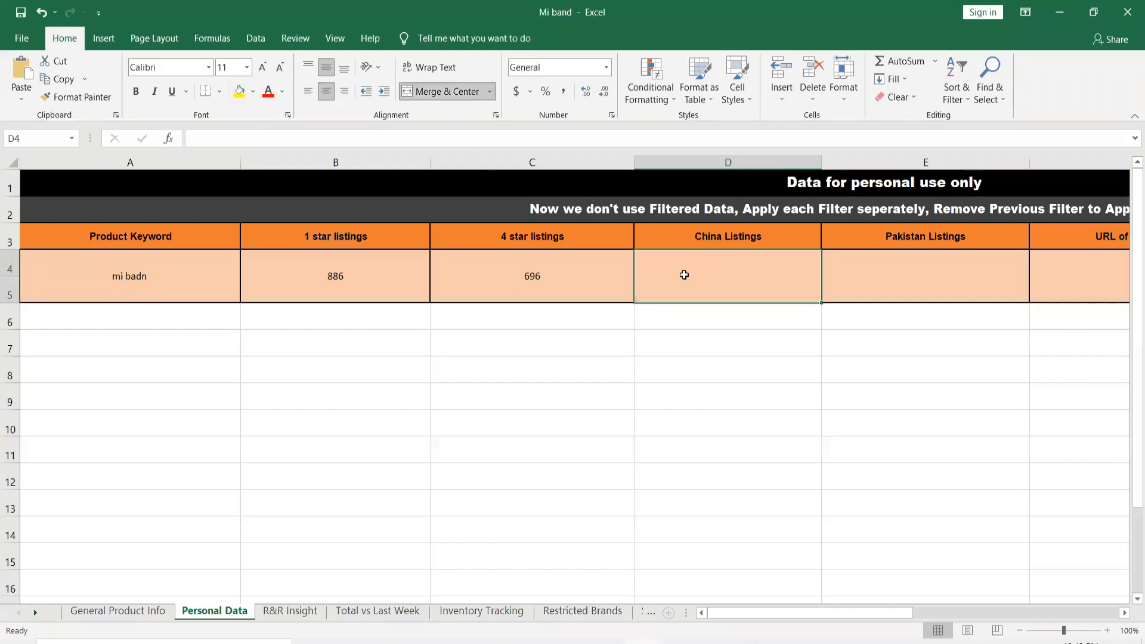
Step: Filter the Daraz "mi band" results by China location only and copy the item count, 2596, into D4
{"action": "key", "text": "alt+Tab"}
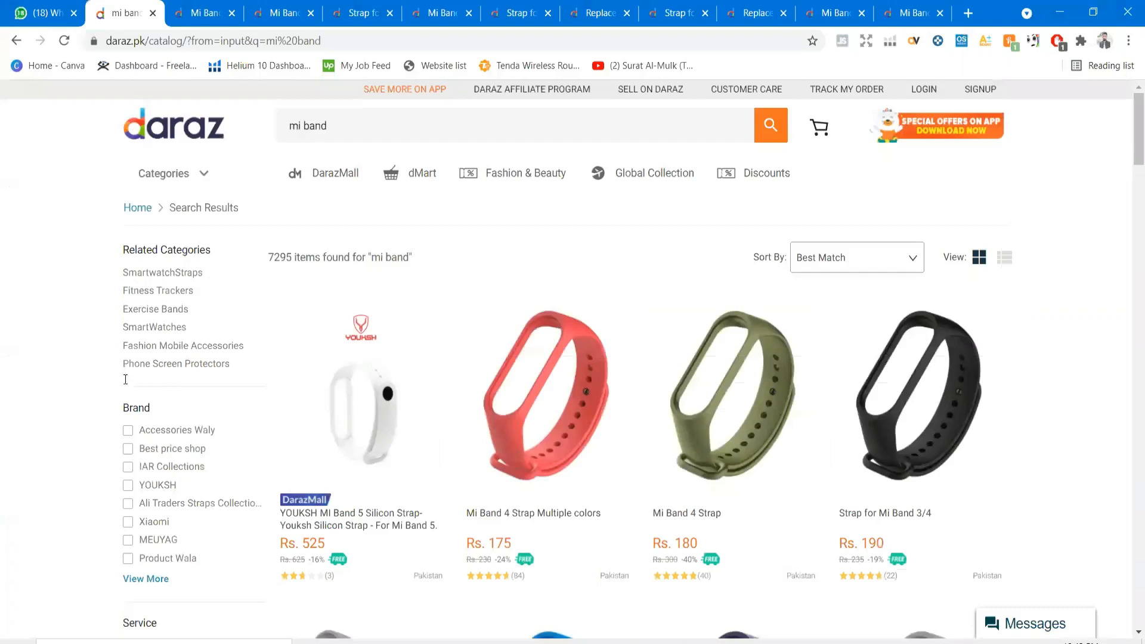
{"action": "scroll", "coordinate": [127, 416], "scroll_direction": "down", "scroll_amount": 6}
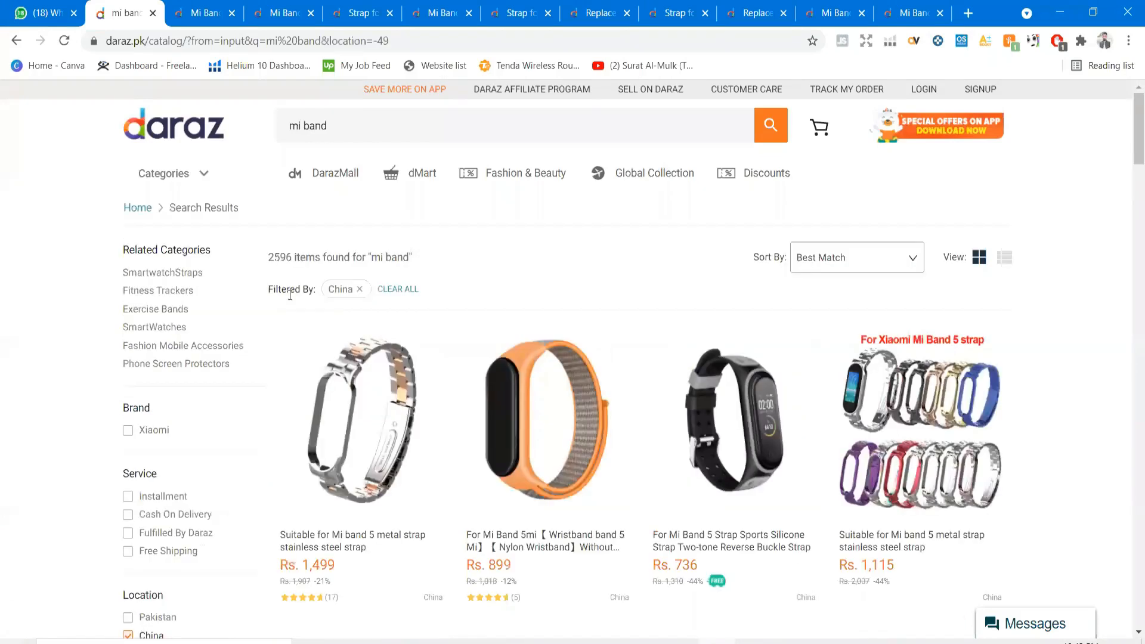
{"action": "scroll", "coordinate": [280, 289], "scroll_direction": "down", "scroll_amount": 5}
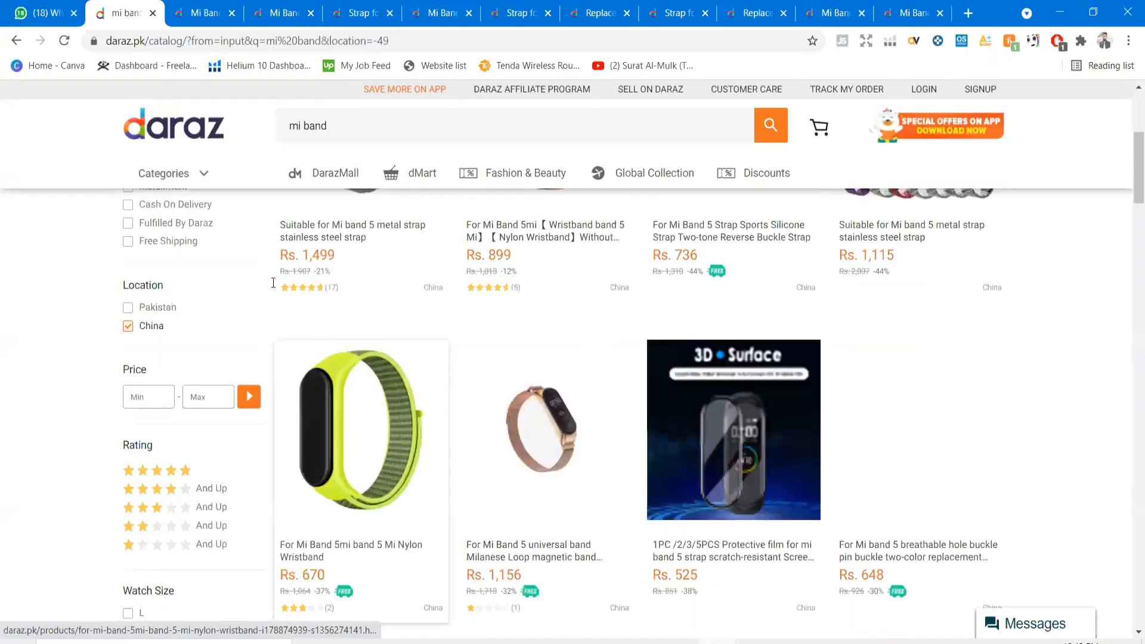
{"action": "scroll", "coordinate": [288, 267], "scroll_direction": "up", "scroll_amount": 5}
{"action": "double_click", "coordinate": [288, 263]}
{"action": "key", "text": "ctrl+c"}
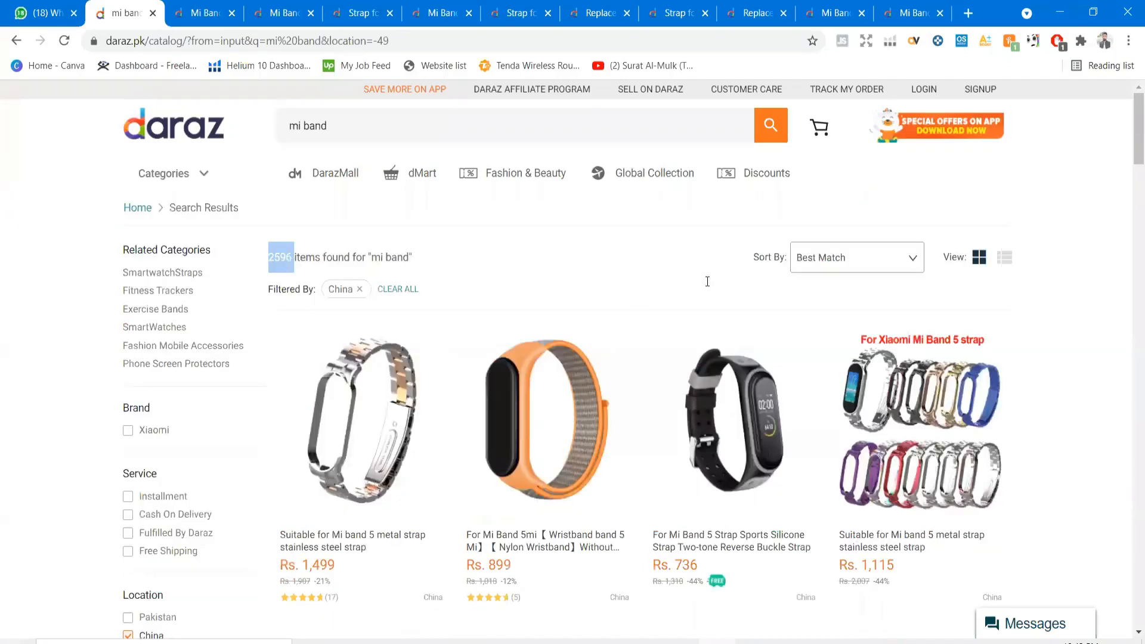
{"action": "key", "text": "alt+Tab"}
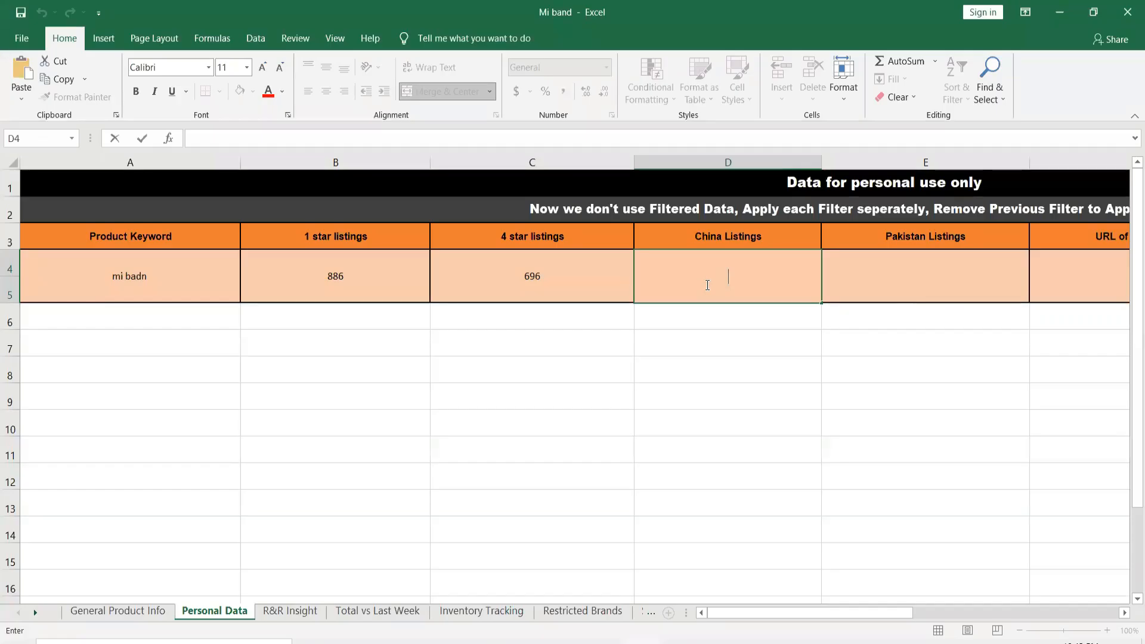
{"action": "key", "text": "ctrl+v"}
{"action": "left_click", "coordinate": [869, 289]}
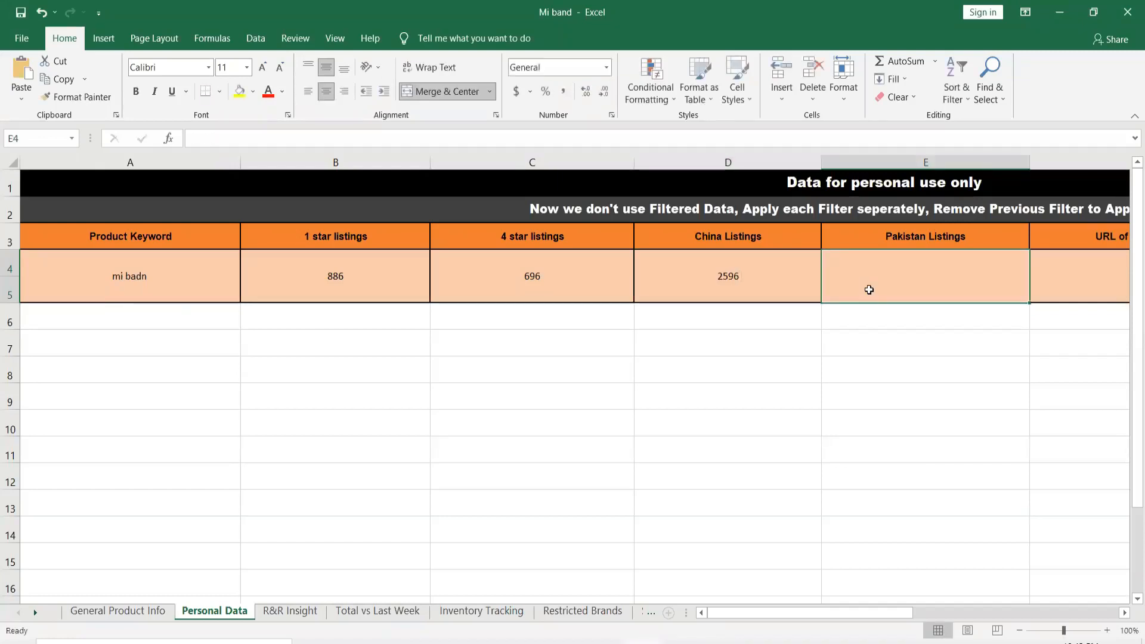
Step: Replace the China filter on Daraz with Pakistan and copy the item count, 4699, into E4
{"action": "key", "text": "alt+Tab"}
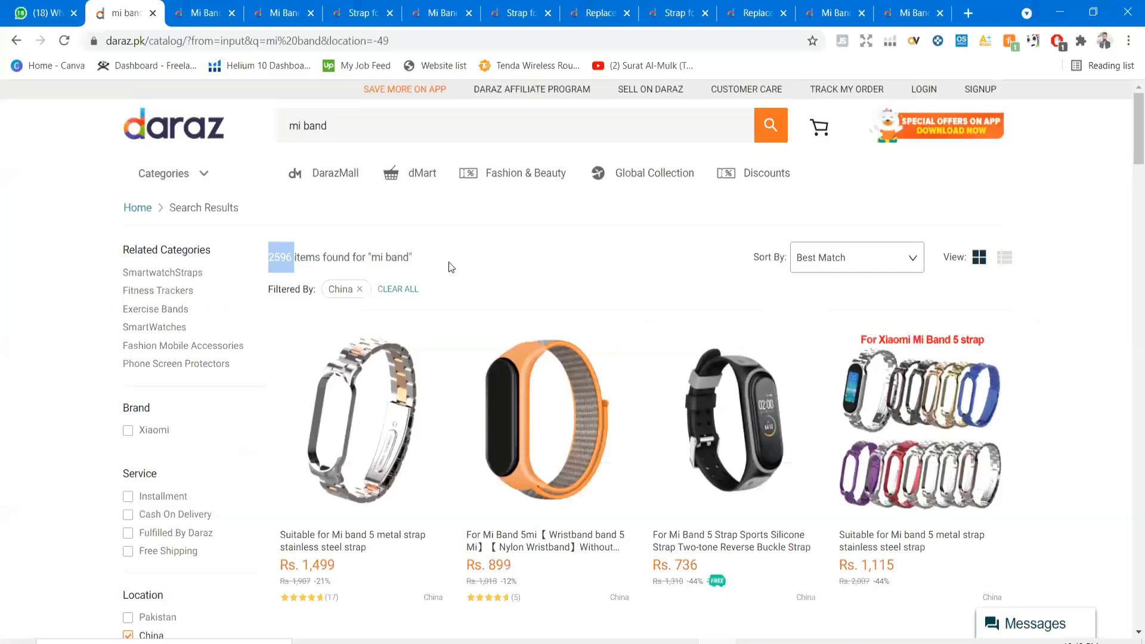
{"action": "left_click", "coordinate": [379, 290]}
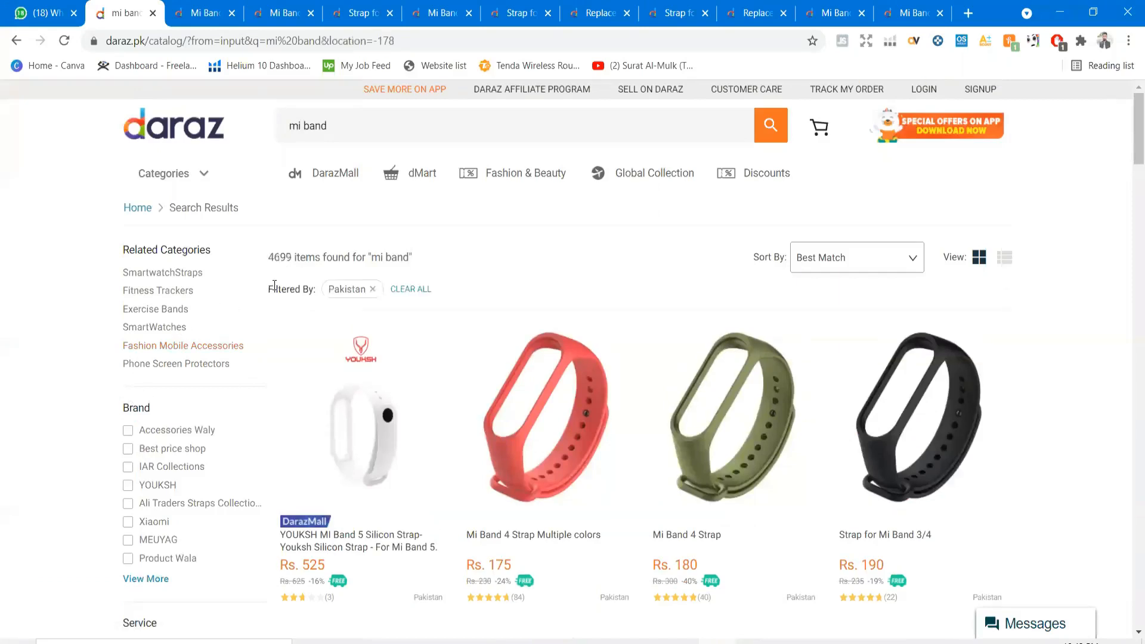
{"action": "double_click", "coordinate": [282, 259]}
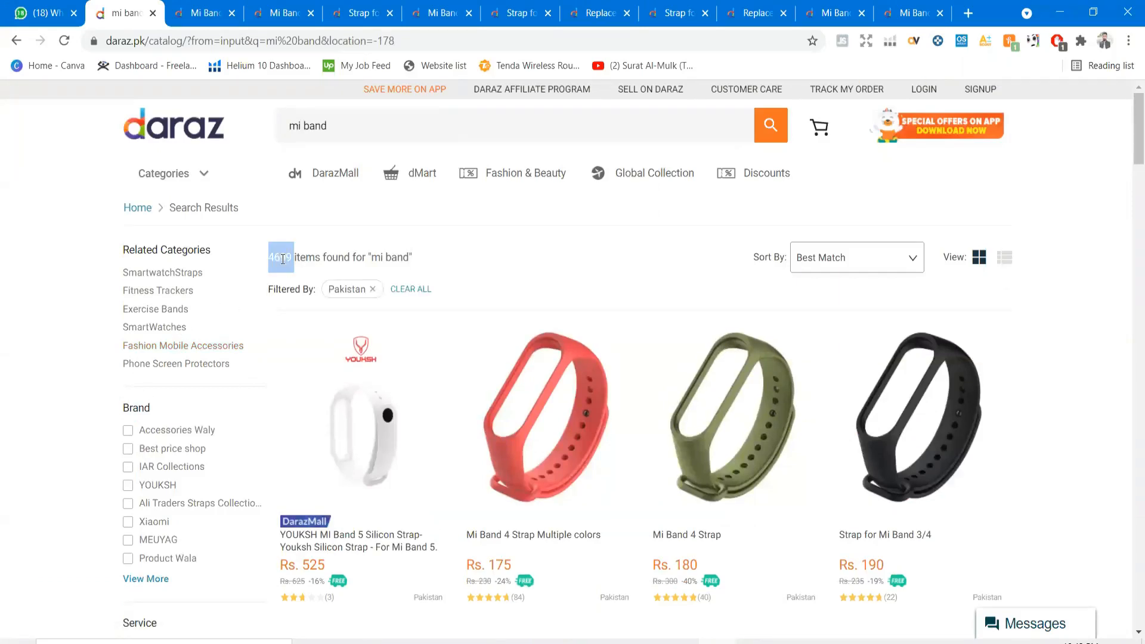
{"action": "key", "text": "alt+Tab"}
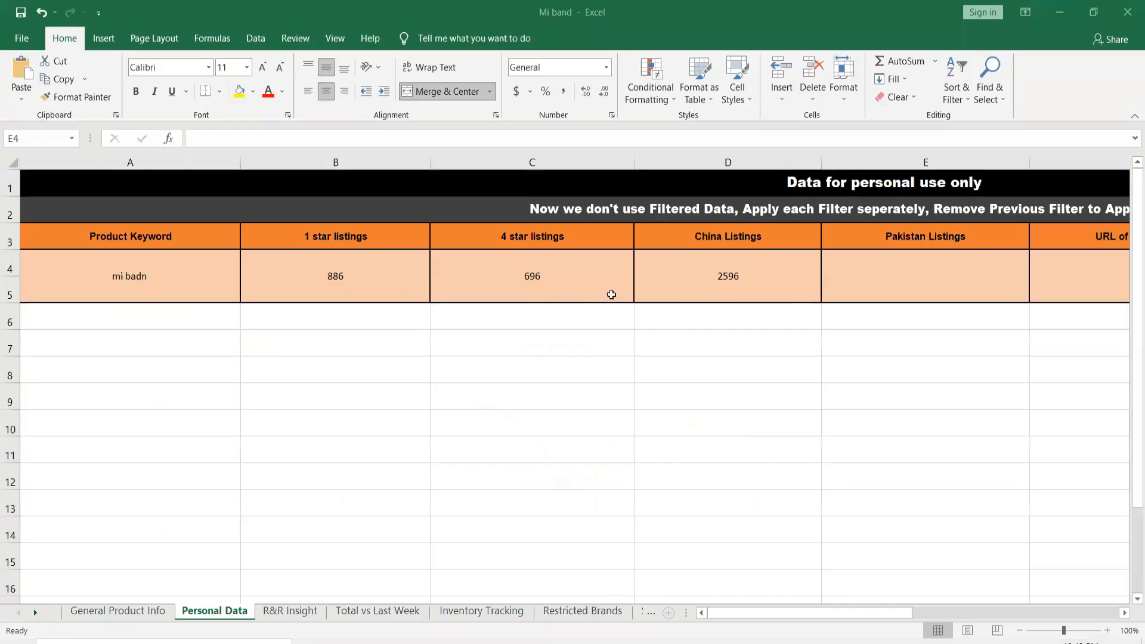
{"action": "left_click", "coordinate": [898, 273]}
{"action": "key", "text": "ctrl+v"}
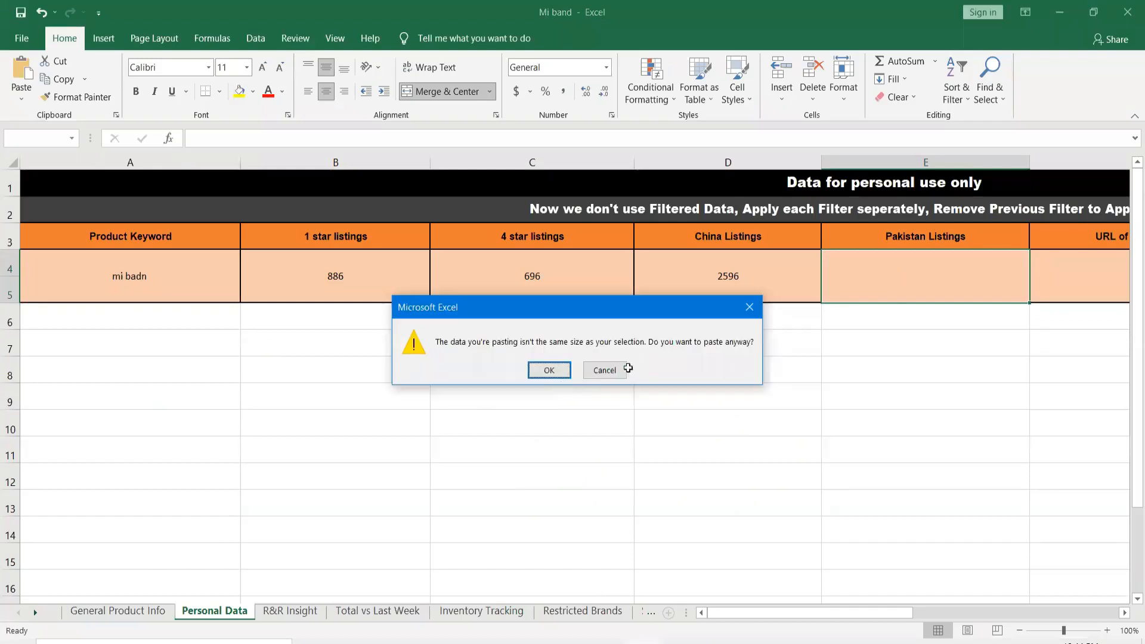
{"action": "key", "text": "Return"}
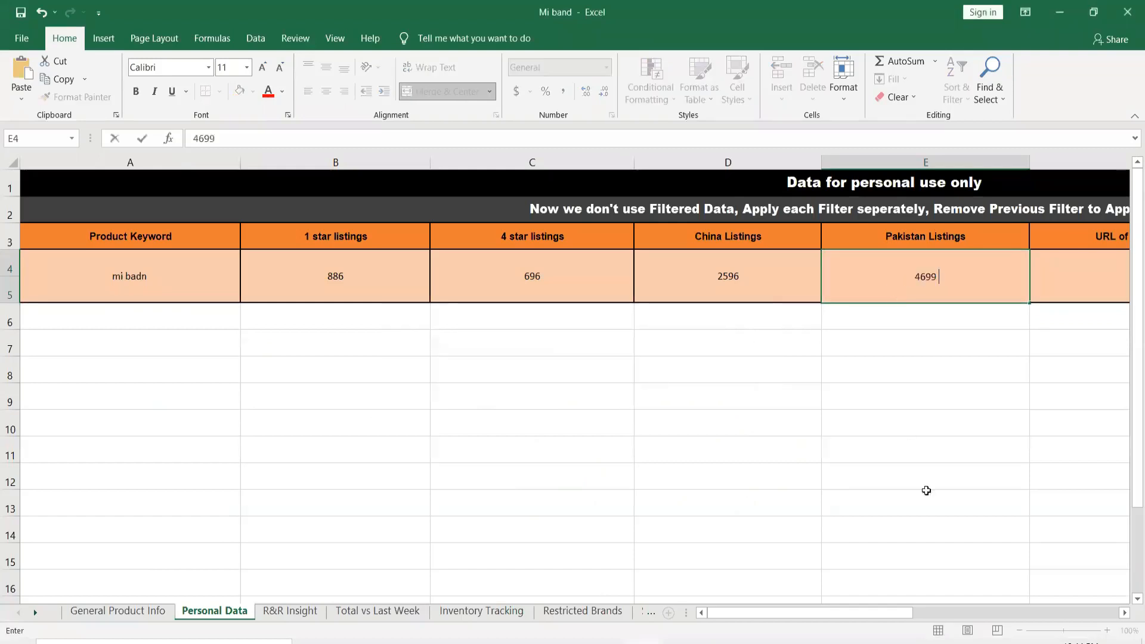
Step: Search Daraz for "mi band" without filters and paste the results page address into F4 as the keyword URL
{"action": "left_click_drag", "start_coordinate": [894, 613], "coordinate": [984, 614]}
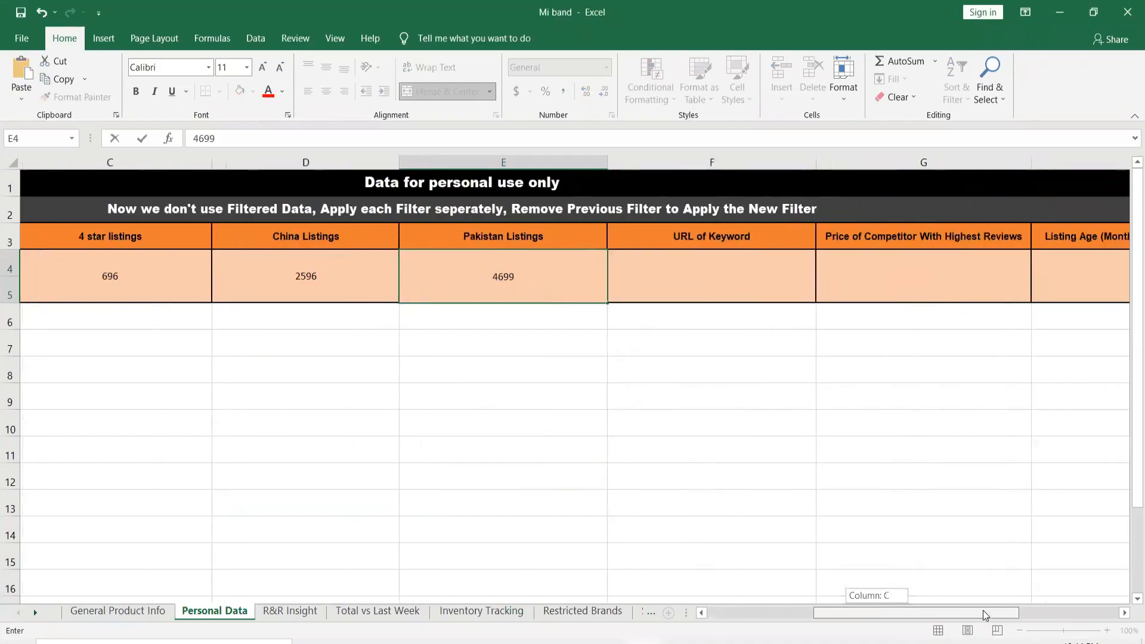
{"action": "key", "text": "alt+Tab"}
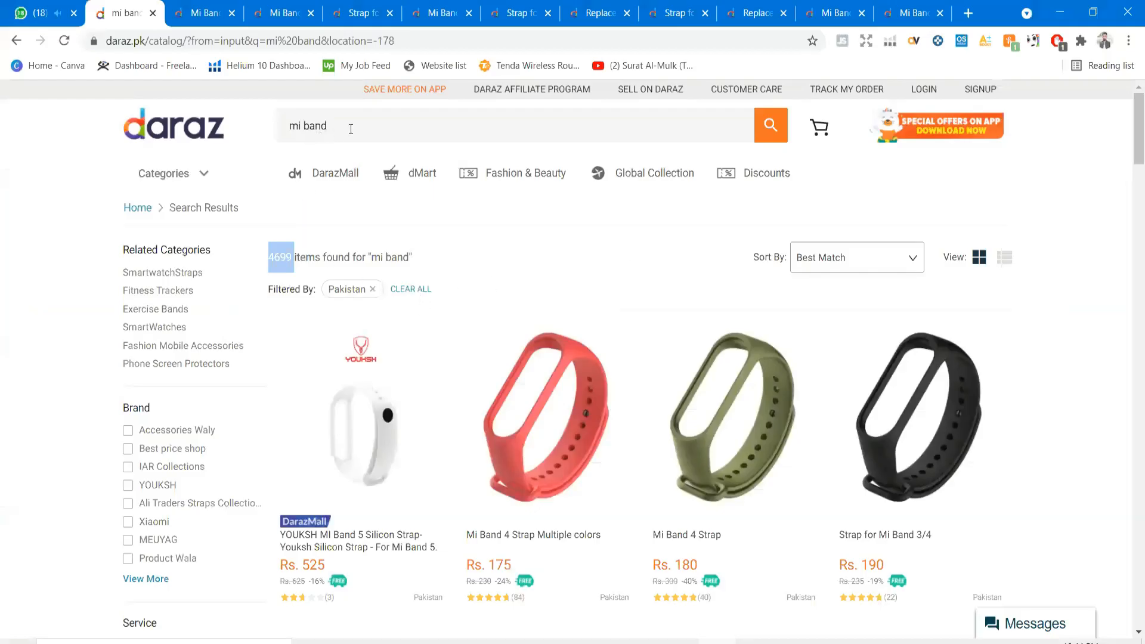
{"action": "left_click", "coordinate": [760, 132]}
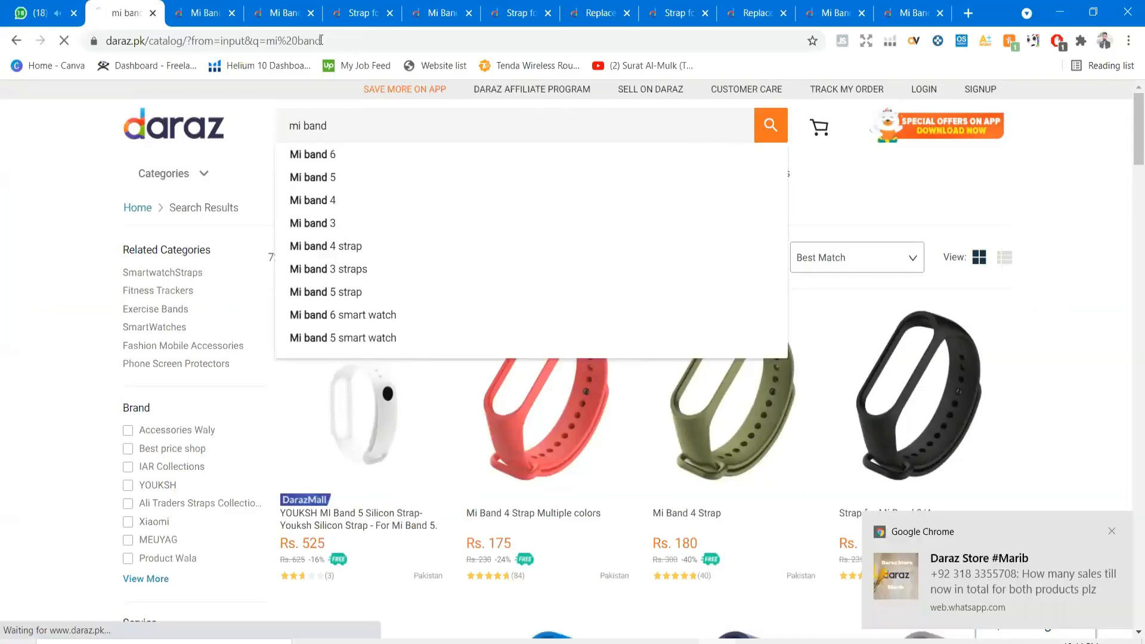
{"action": "left_click", "coordinate": [273, 43]}
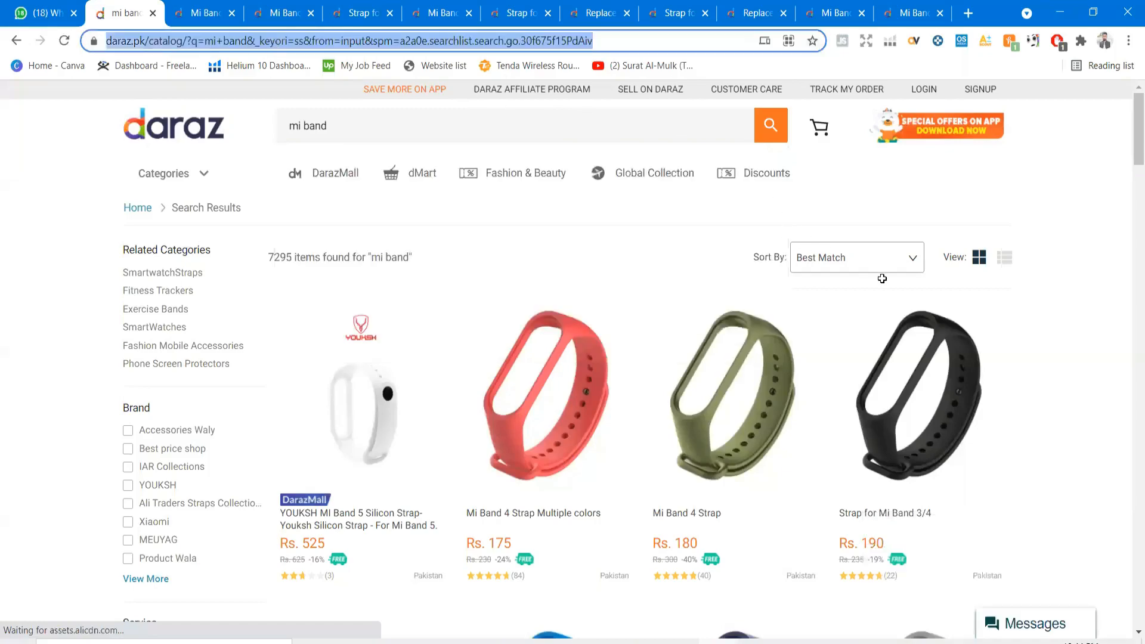
{"action": "key", "text": "alt+Tab"}
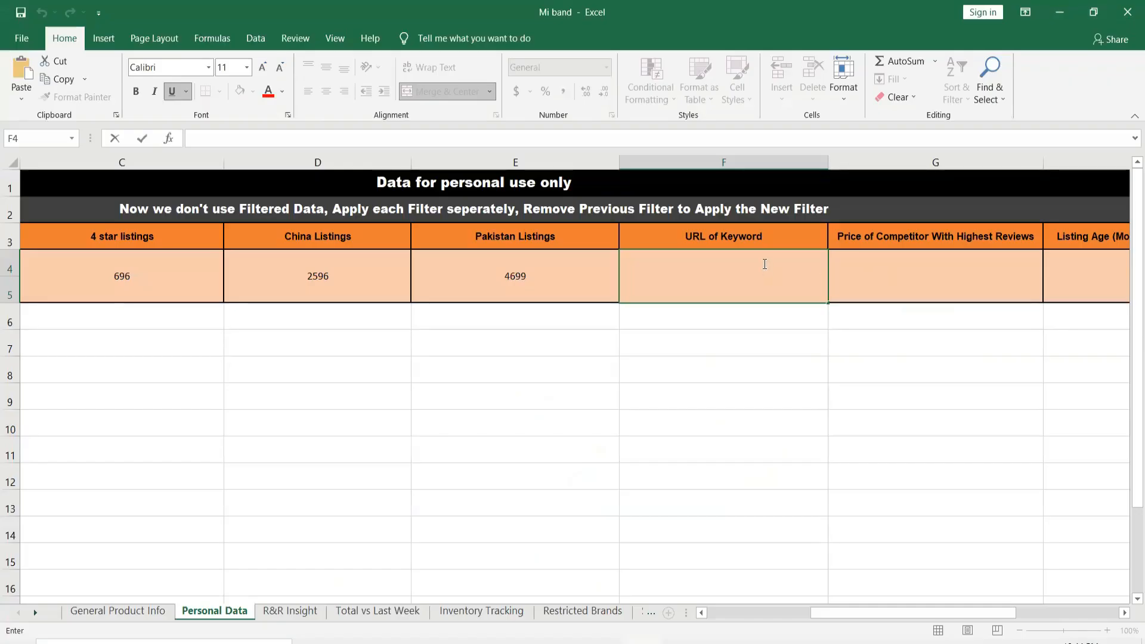
{"action": "key", "text": "ctrl+v"}
{"action": "left_click", "coordinate": [905, 307]}
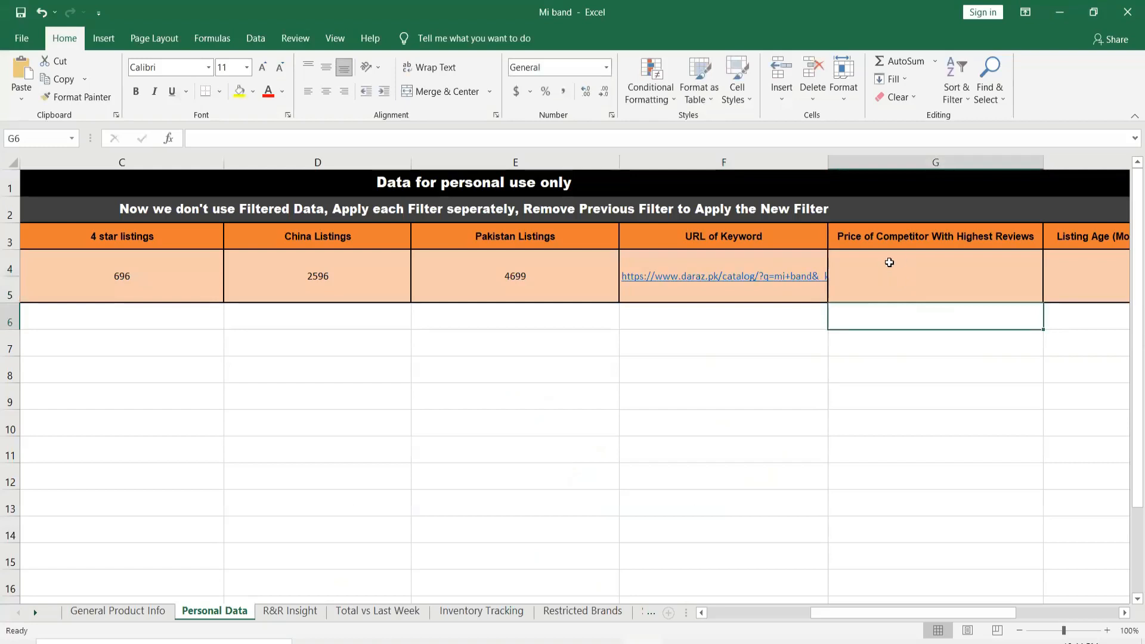
Step: Look through the Daraz "mi band" results for a competitor and enter "399, 2 reviews" in G4 as the competitor price
{"action": "double_click", "coordinate": [887, 260]}
{"action": "key", "text": "alt+Tab"}
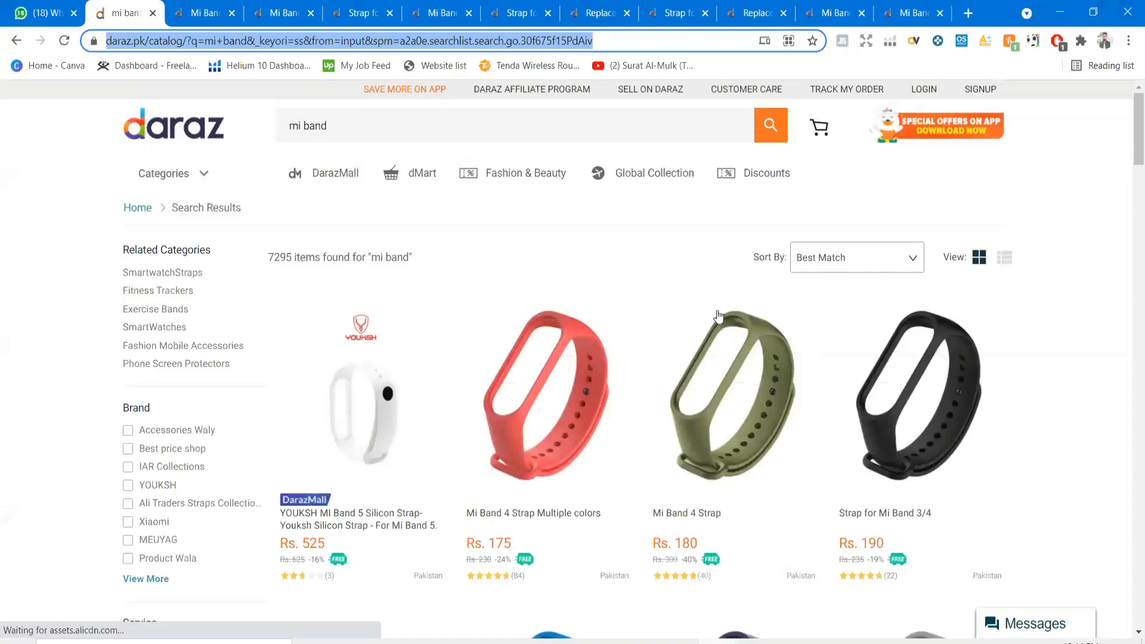
{"action": "scroll", "coordinate": [752, 300], "scroll_direction": "down", "scroll_amount": 5}
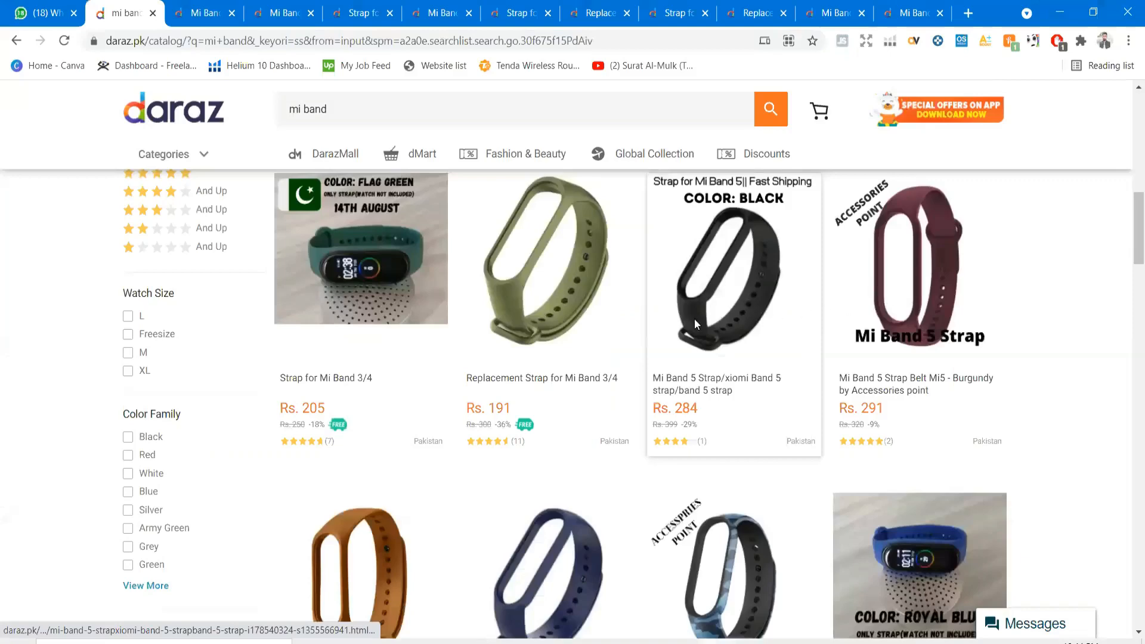
{"action": "scroll", "coordinate": [695, 322], "scroll_direction": "up", "scroll_amount": 5}
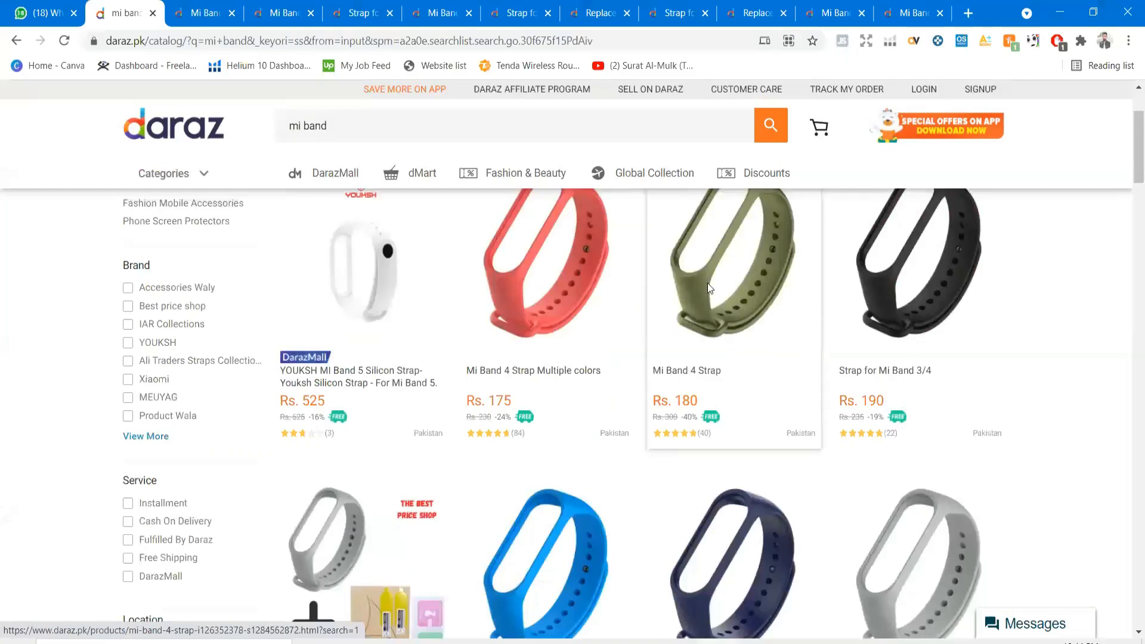
{"action": "scroll", "coordinate": [706, 507], "scroll_direction": "down", "scroll_amount": 8}
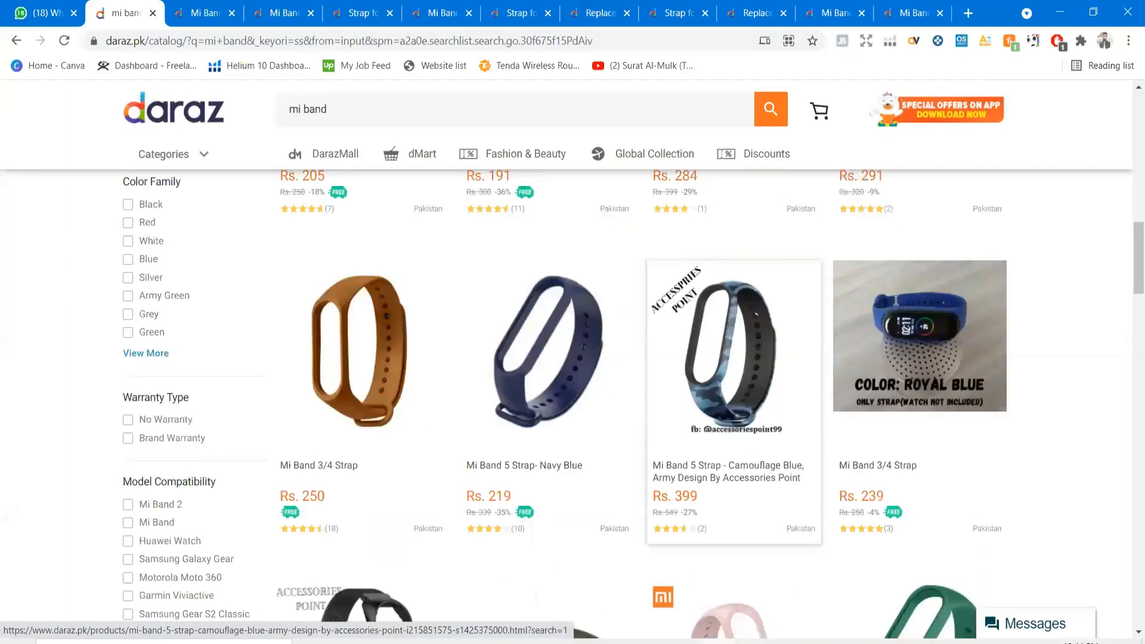
{"action": "key", "text": "alt+Tab"}
{"action": "type", "text": "399,"}
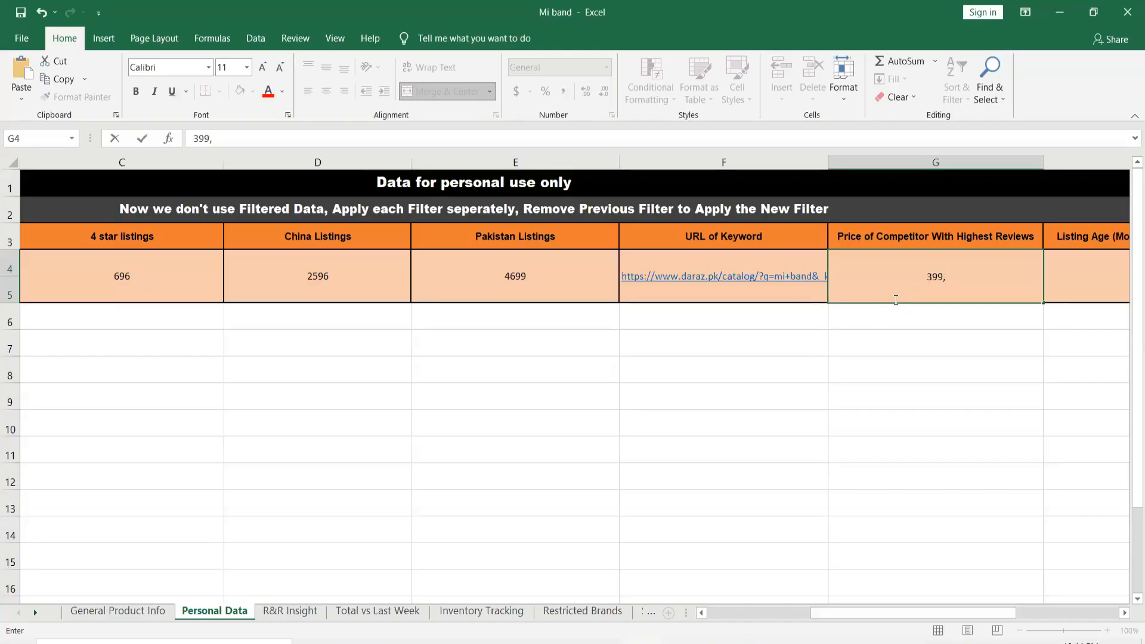
{"action": "type", "text": " 2 reviews"}
{"action": "key", "text": "ctrl+Return"}
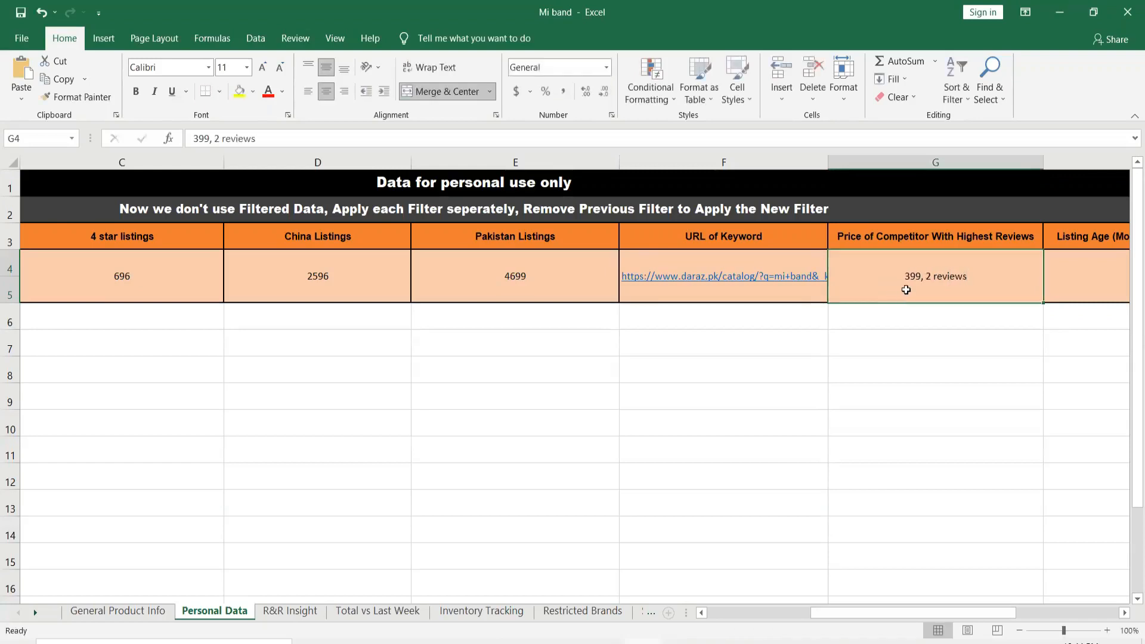
Step: Select H4 and examine the last review page of the Daraz "Mi Band 4 Strap Multiple colors" listing for the oldest review date
{"action": "left_click_drag", "start_coordinate": [921, 610], "coordinate": [1061, 620]}
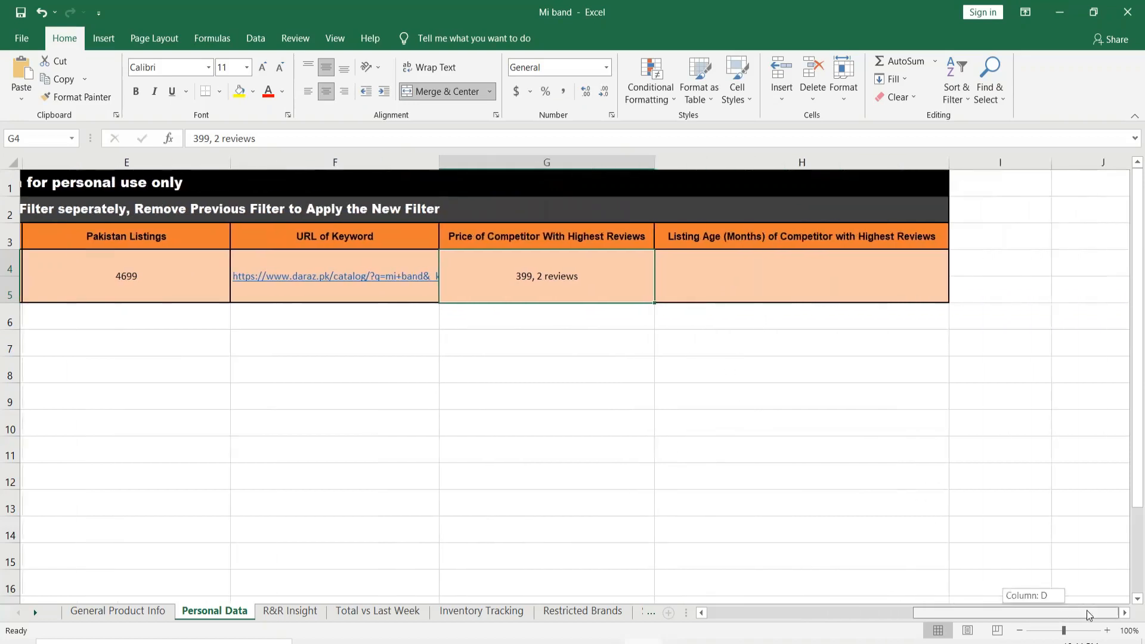
{"action": "left_click", "coordinate": [799, 266]}
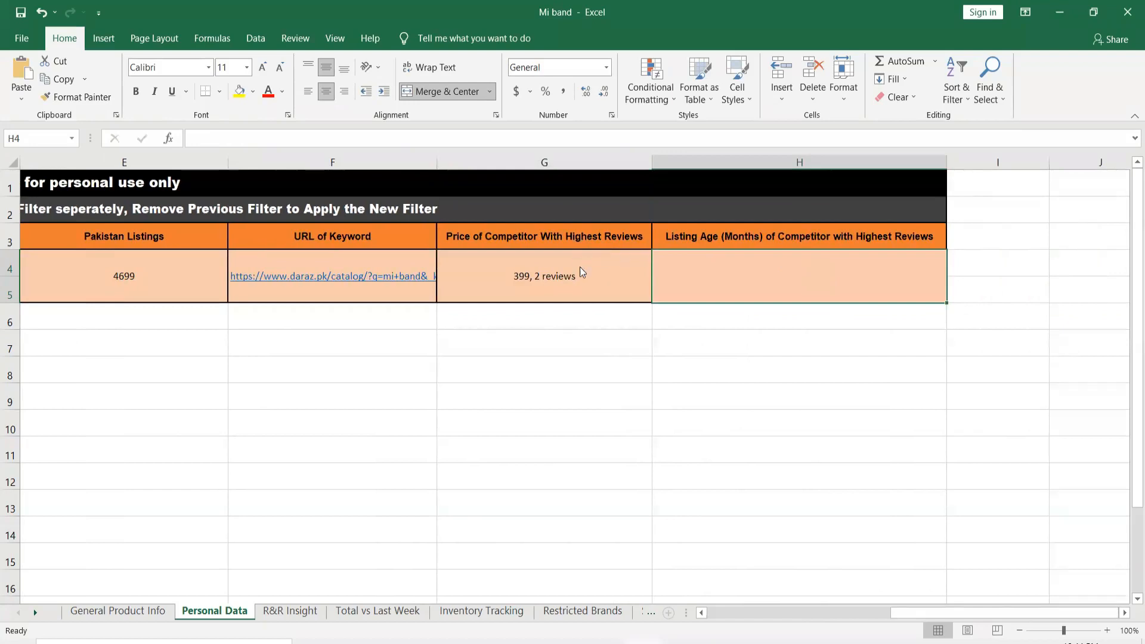
{"action": "key", "text": "alt+Tab"}
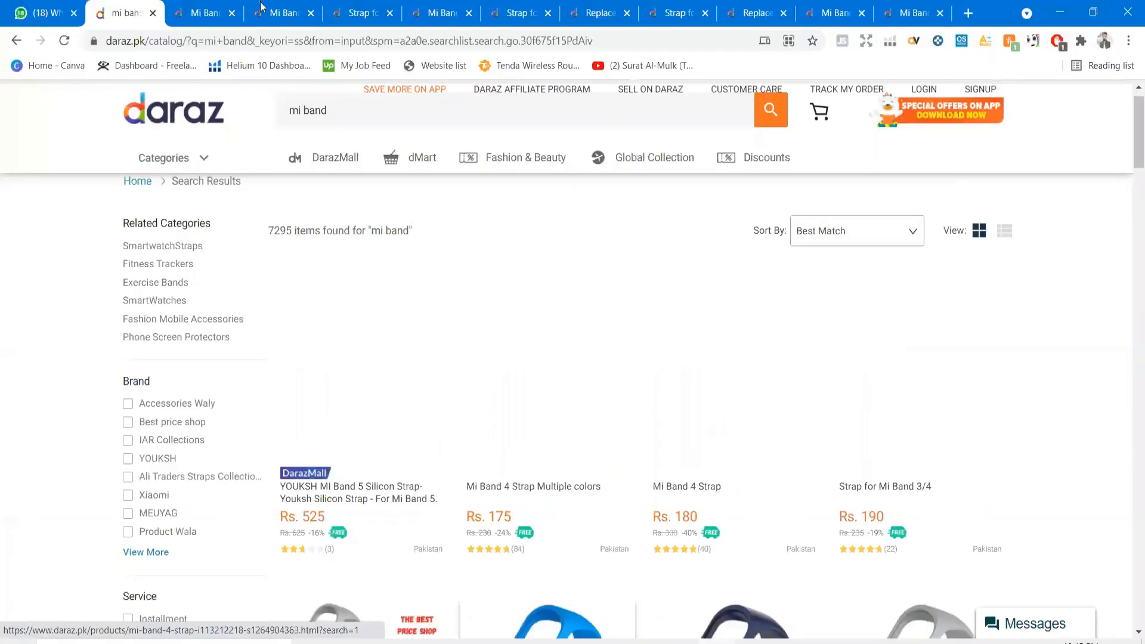
{"action": "left_click", "coordinate": [194, 17]}
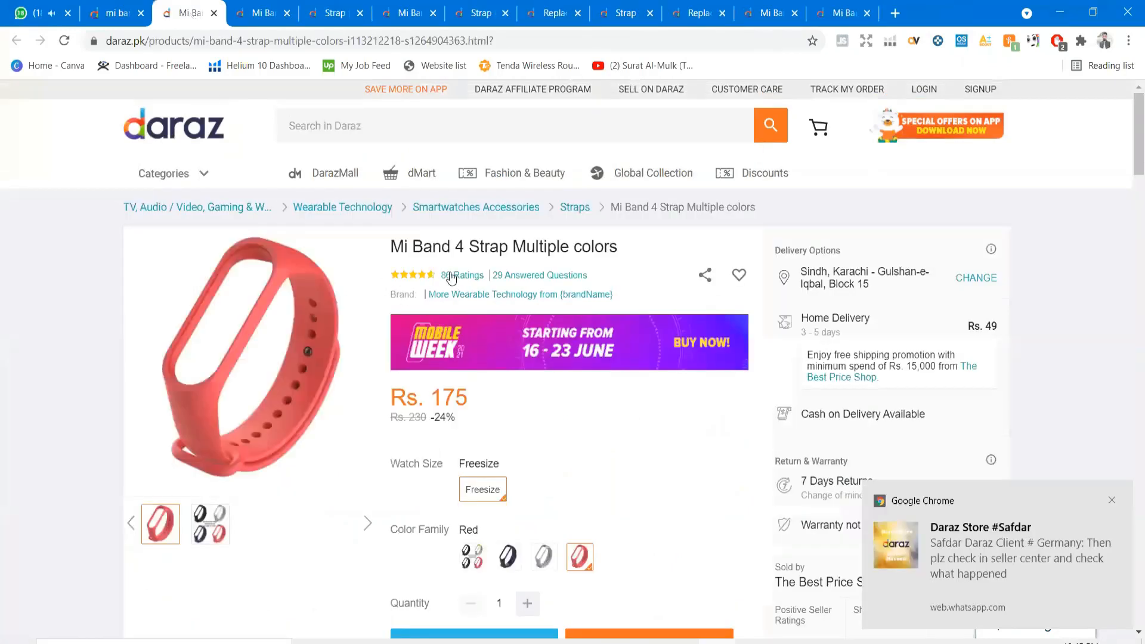
{"action": "scroll", "coordinate": [664, 306], "scroll_direction": "down", "scroll_amount": 10}
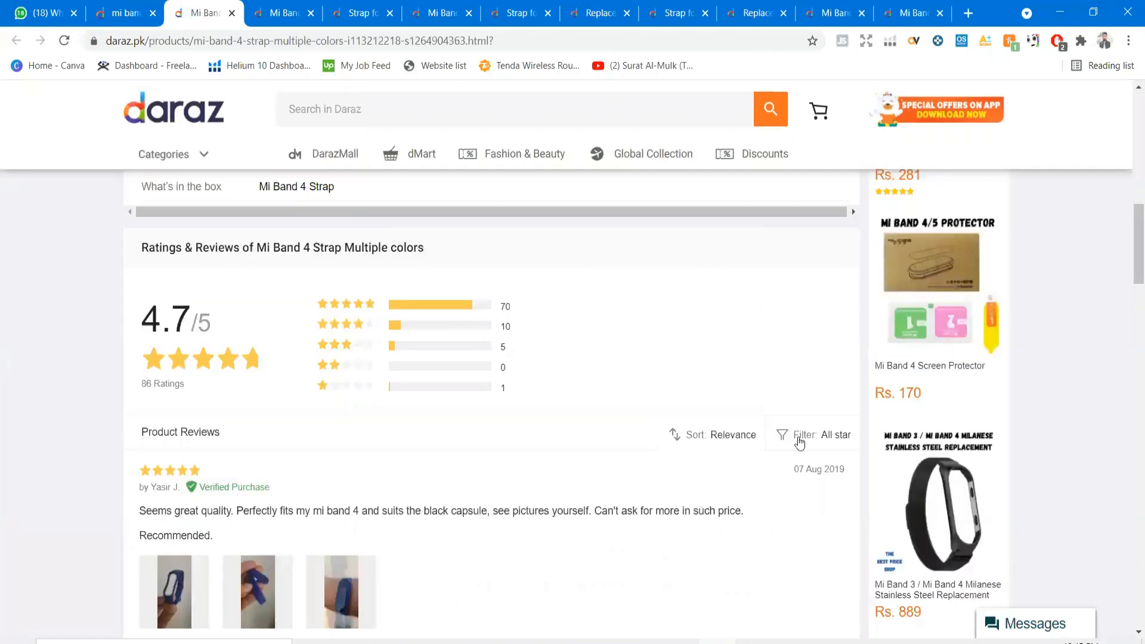
{"action": "left_click", "coordinate": [734, 436]}
{"action": "scroll", "coordinate": [740, 420], "scroll_direction": "down", "scroll_amount": 10}
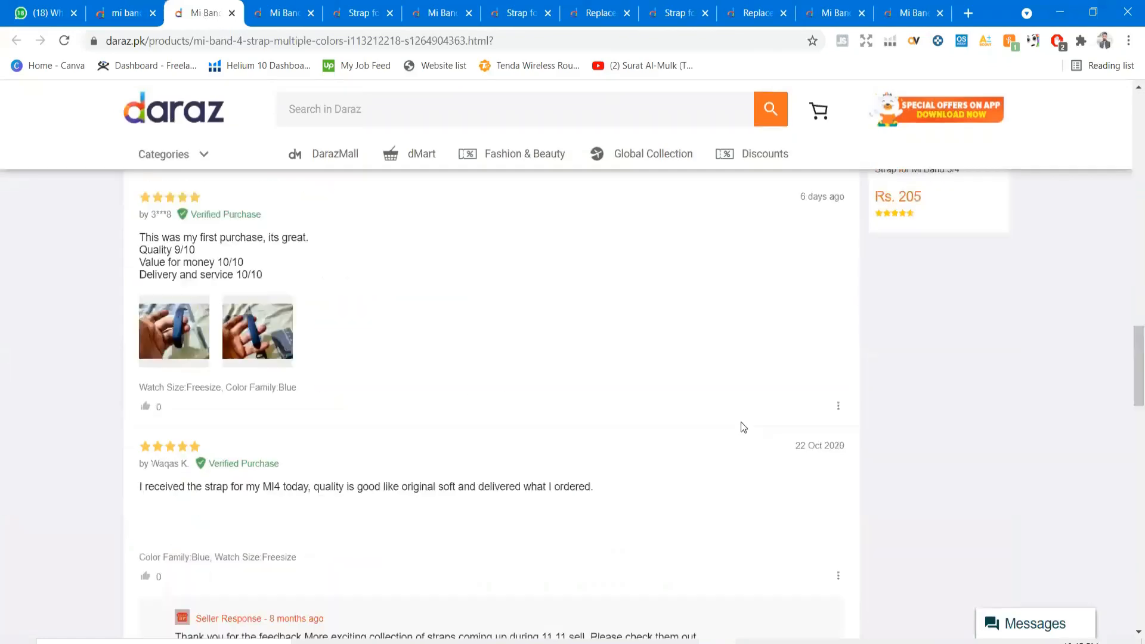
{"action": "scroll", "coordinate": [807, 354], "scroll_direction": "down", "scroll_amount": 5}
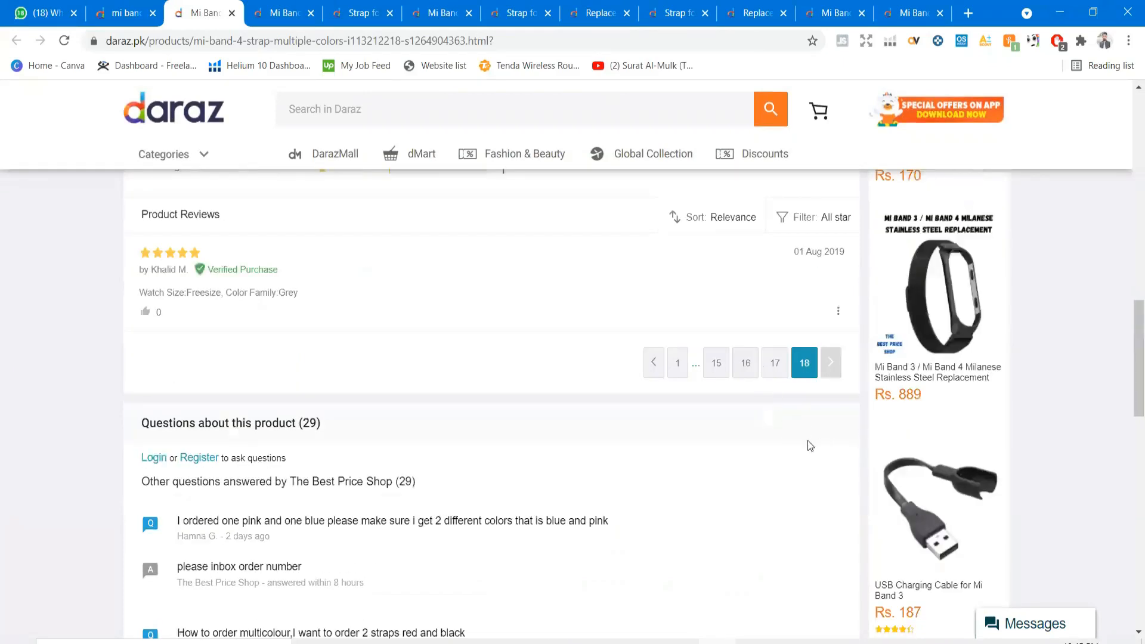
{"action": "scroll", "coordinate": [808, 441], "scroll_direction": "up", "scroll_amount": 3}
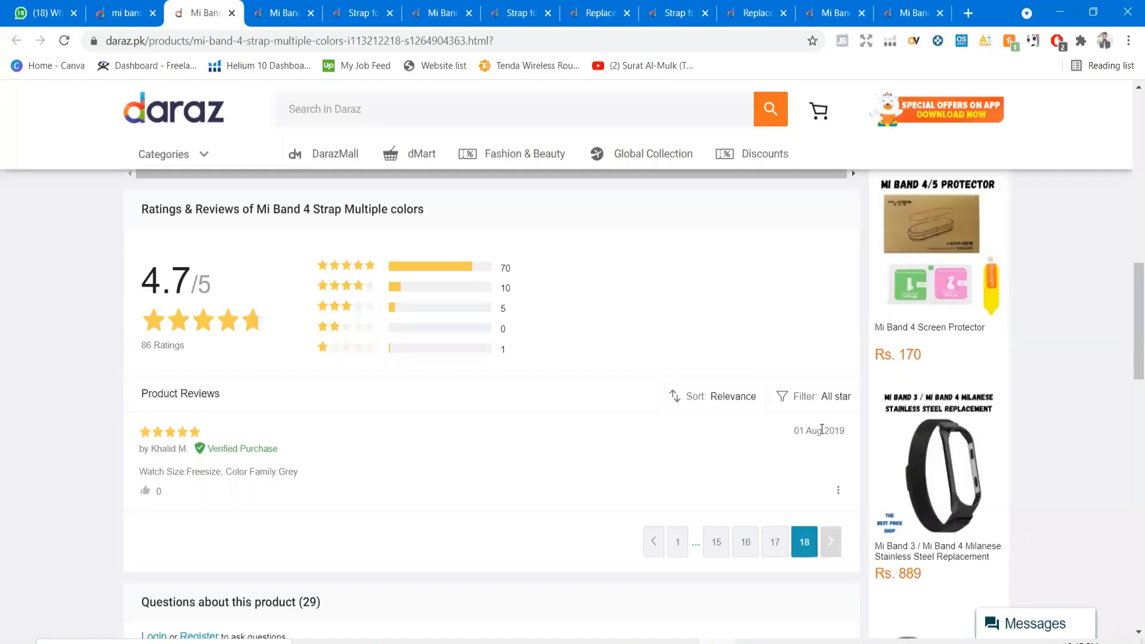
Step: Enter "22 montshs" in H4 of the workbook as the competitor's listing age
{"action": "key", "text": "alt+Tab"}
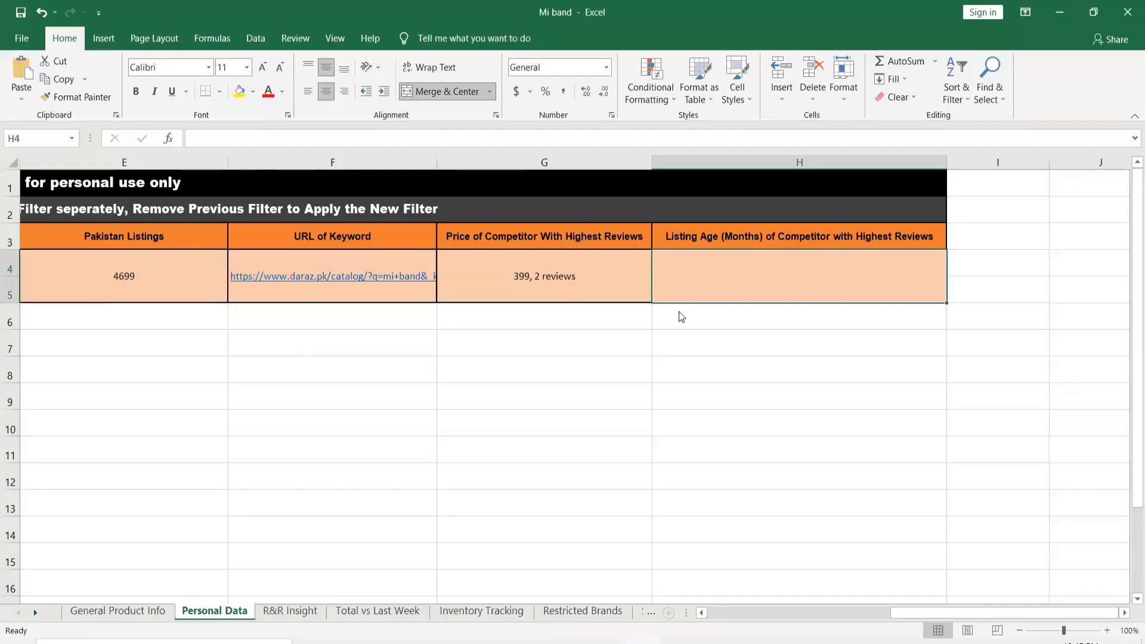
{"action": "type", "text": "22 m"}
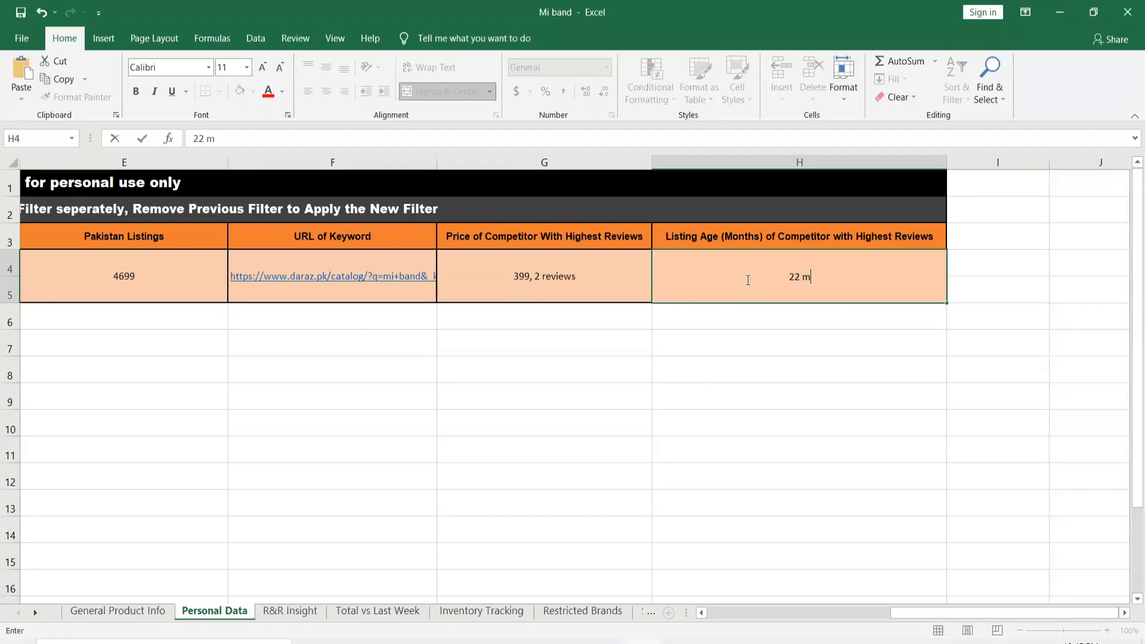
{"action": "type", "text": "ontshs"}
{"action": "key", "text": "ctrl+Return"}
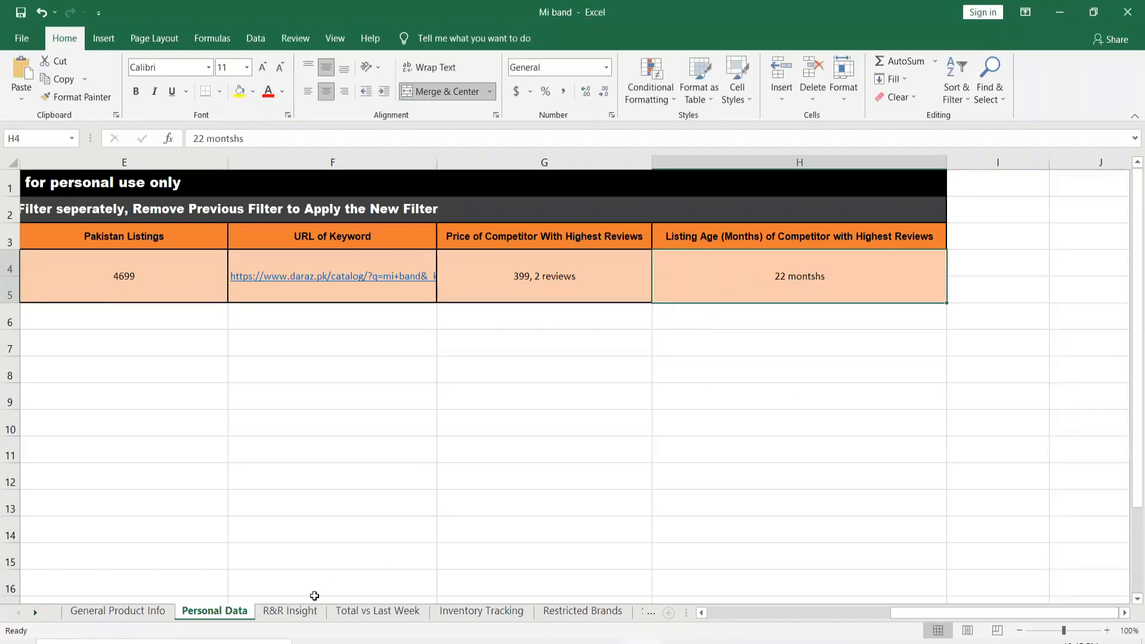
Step: Copy the Daraz listing title "Mi Band 4 Strap Multiple colors" into B3 of the R&R Insight sheet as the first keyword
{"action": "left_click", "coordinate": [298, 614]}
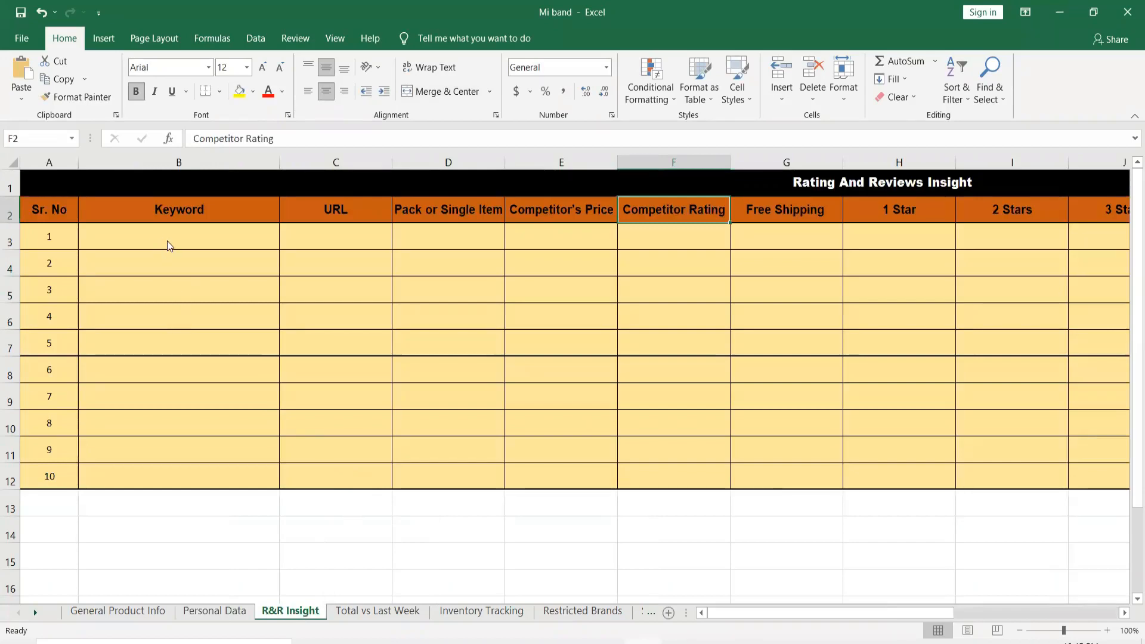
{"action": "key", "text": "alt+Tab"}
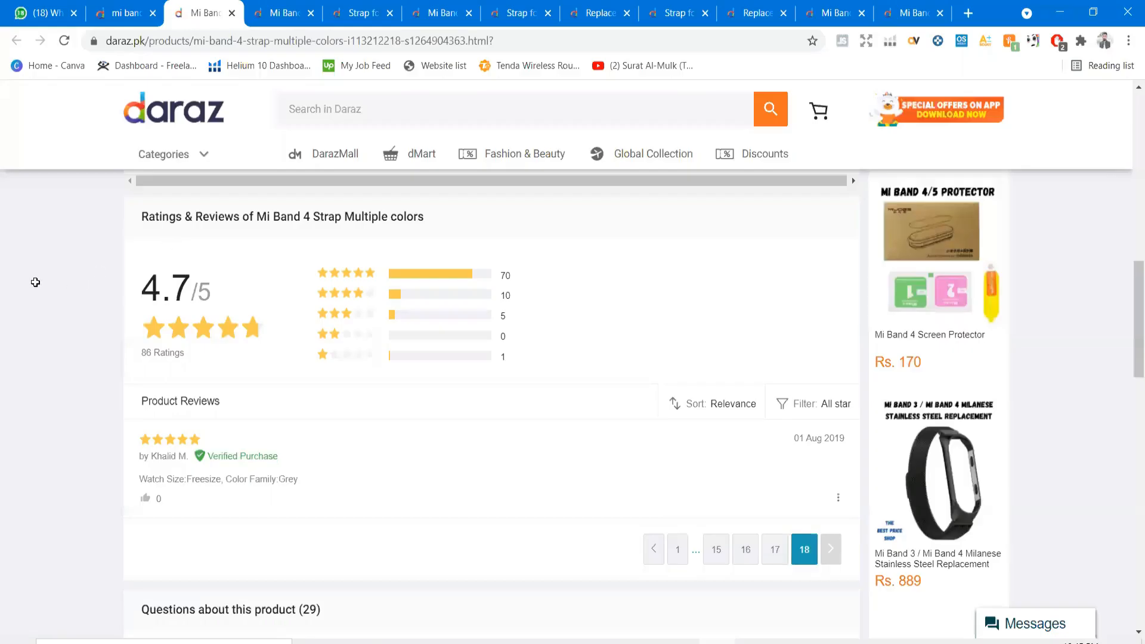
{"action": "key", "text": "alt+Tab"}
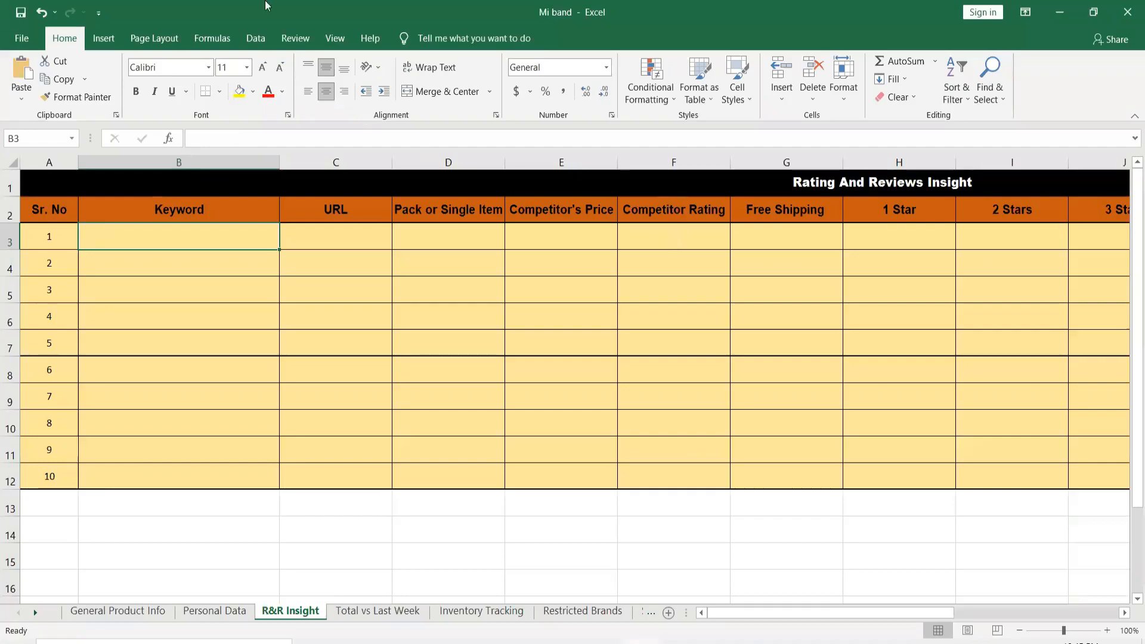
{"action": "key", "text": "alt+Tab"}
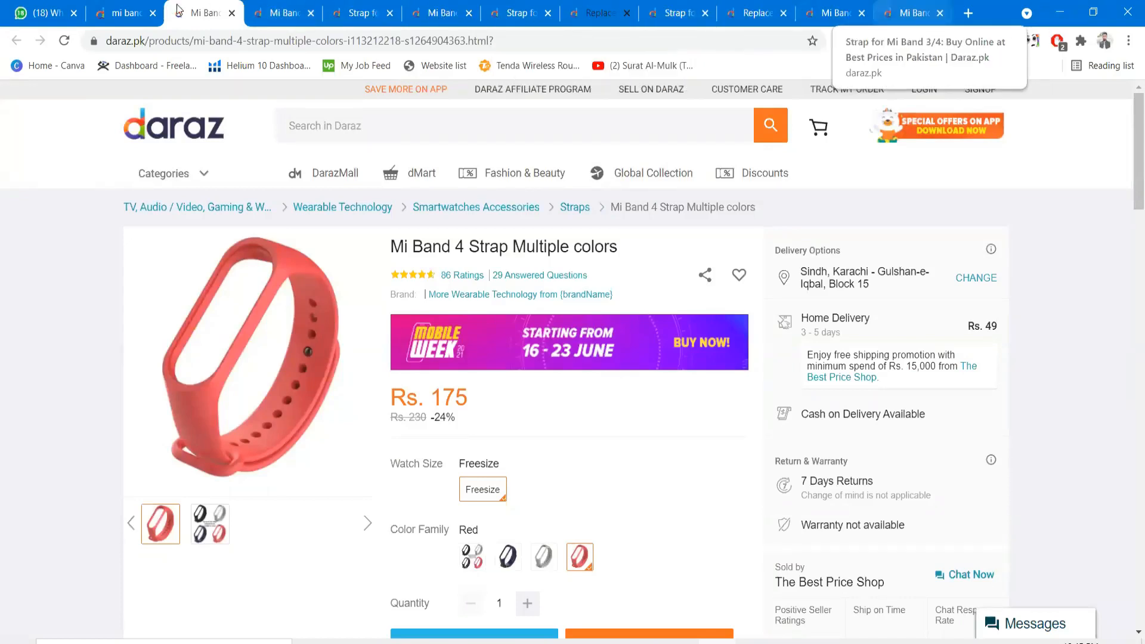
{"action": "key", "text": "alt+Tab"}
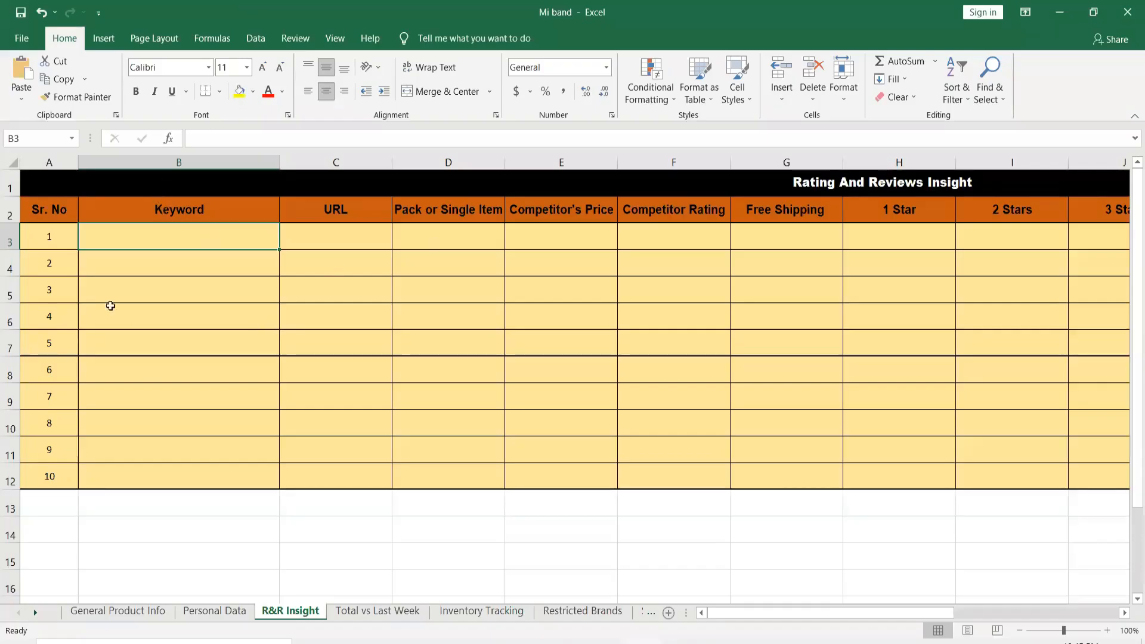
{"action": "key", "text": "alt+Tab"}
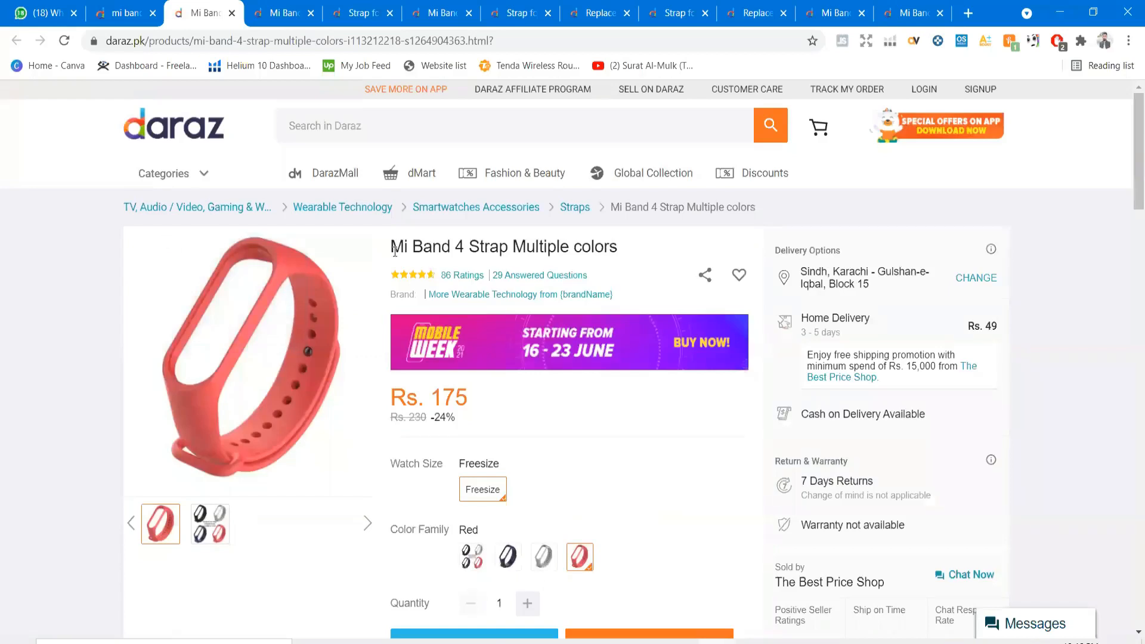
{"action": "triple_click", "coordinate": [495, 247]}
{"action": "key", "text": "ctrl+c"}
{"action": "key", "text": "alt+Tab"}
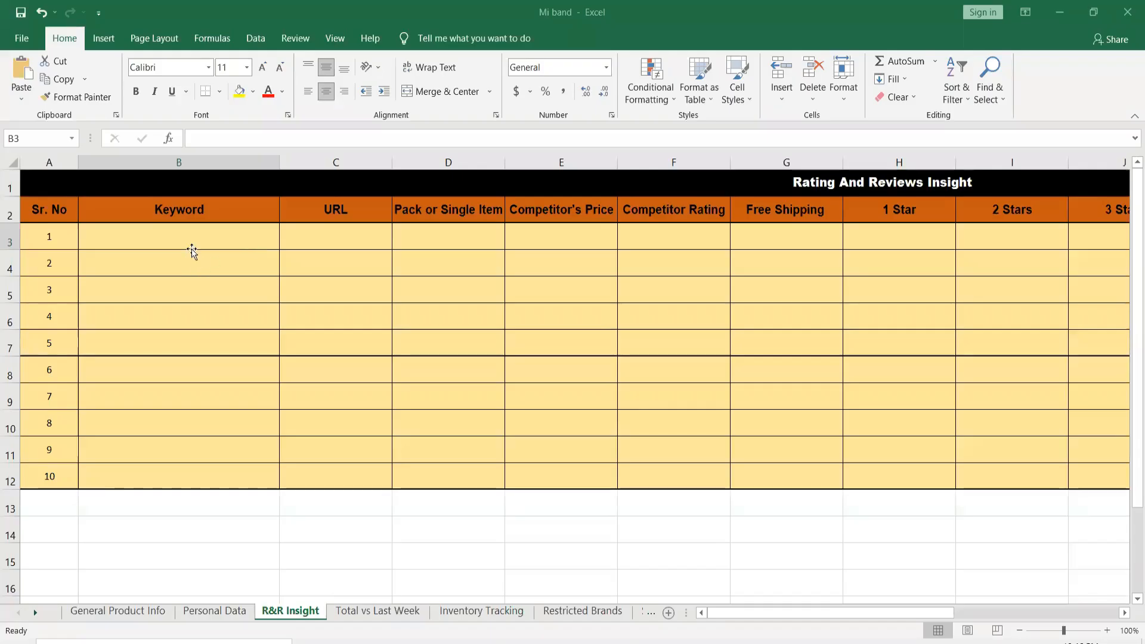
{"action": "double_click", "coordinate": [192, 237]}
{"action": "key", "text": "ctrl+v"}
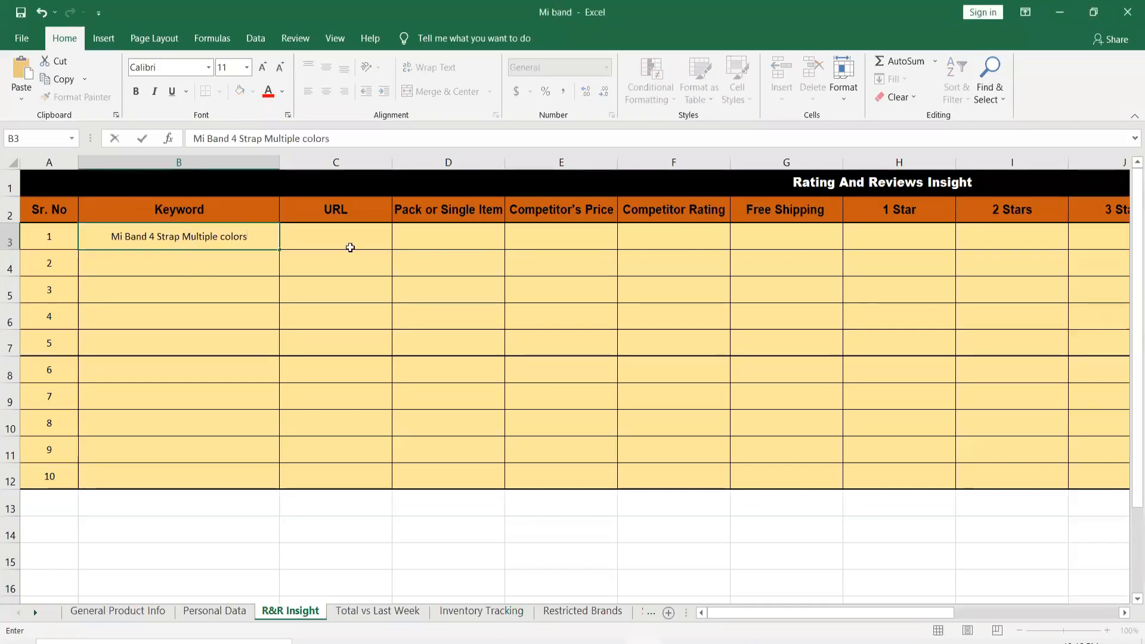
Step: Copy the Mi Band 4 strap listing's page address from Daraz into C3 as its URL
{"action": "left_click", "coordinate": [350, 246]}
{"action": "key", "text": "alt+Tab"}
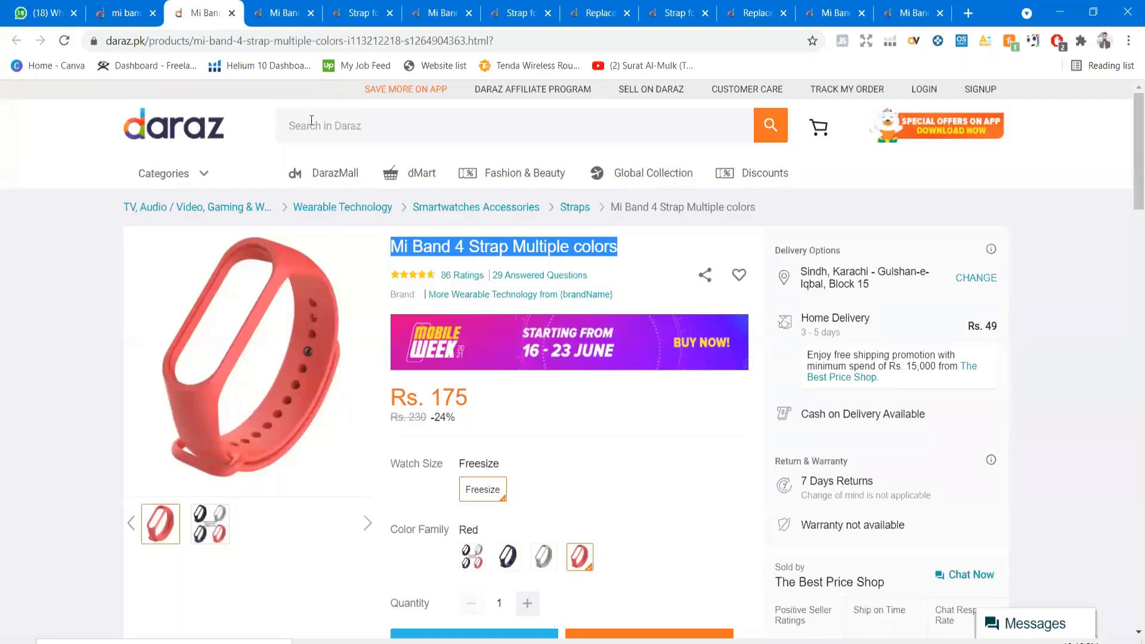
{"action": "left_click", "coordinate": [275, 40]}
{"action": "key", "text": "ctrl+c"}
{"action": "key", "text": "alt+Tab"}
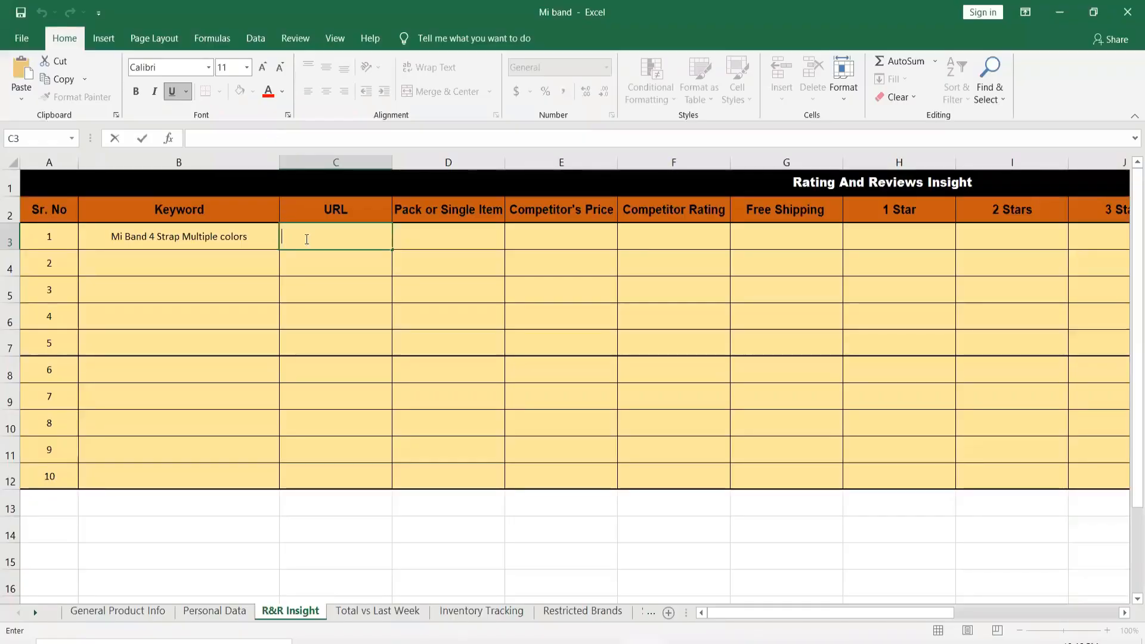
{"action": "key", "text": "ctrl+v"}
{"action": "key", "text": "Return"}
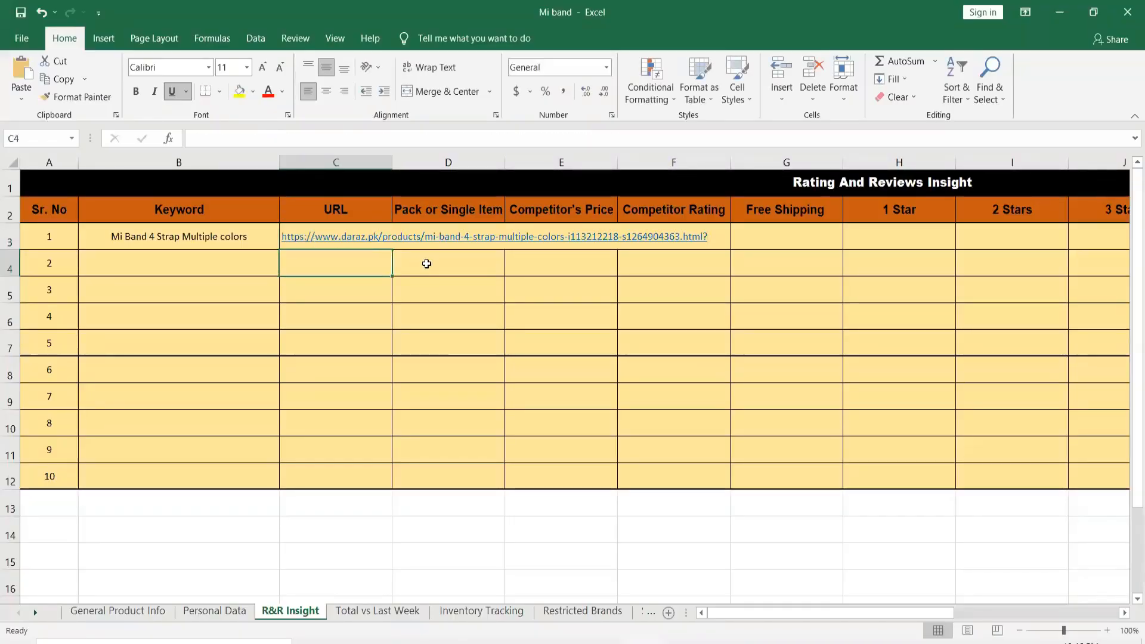
{"action": "left_click", "coordinate": [376, 238]}
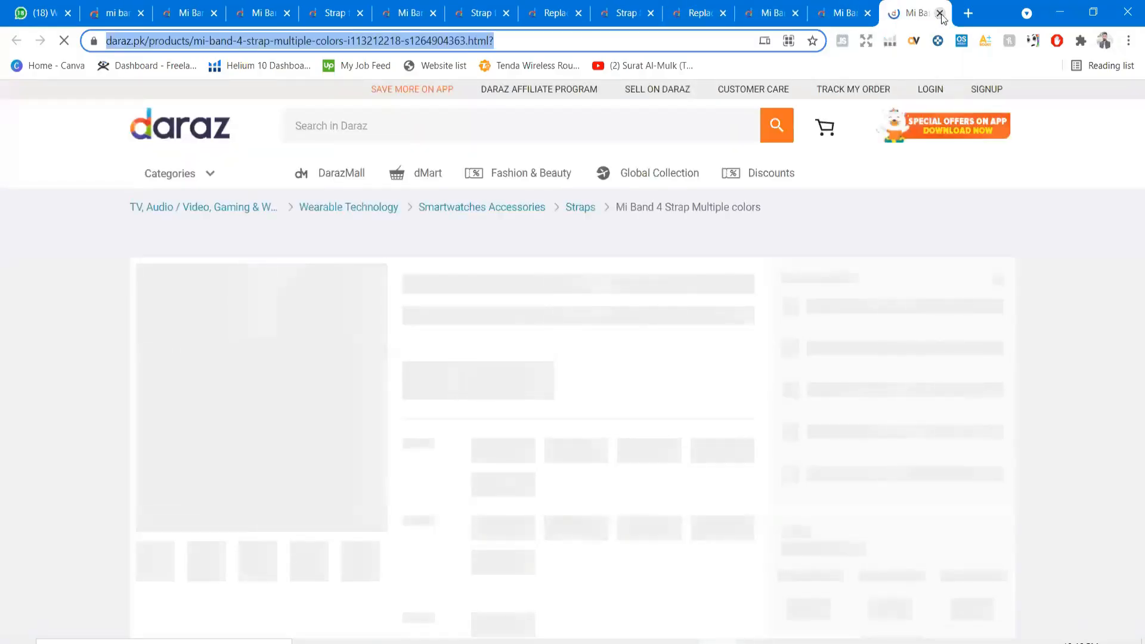
{"action": "key", "text": "alt+Tab"}
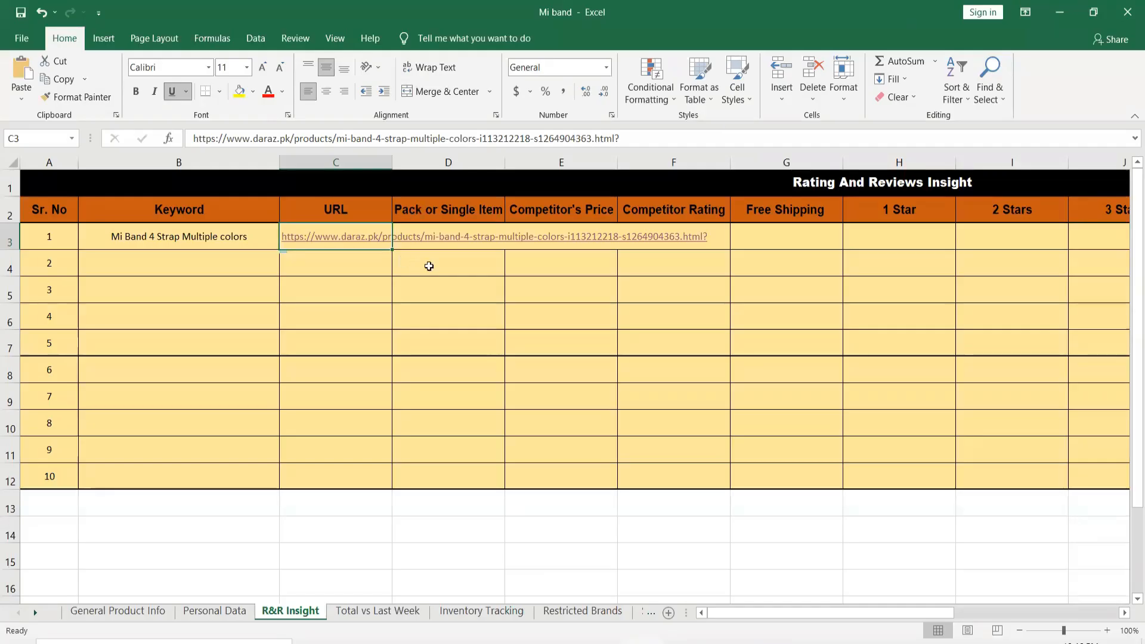
{"action": "right_click", "coordinate": [366, 242]}
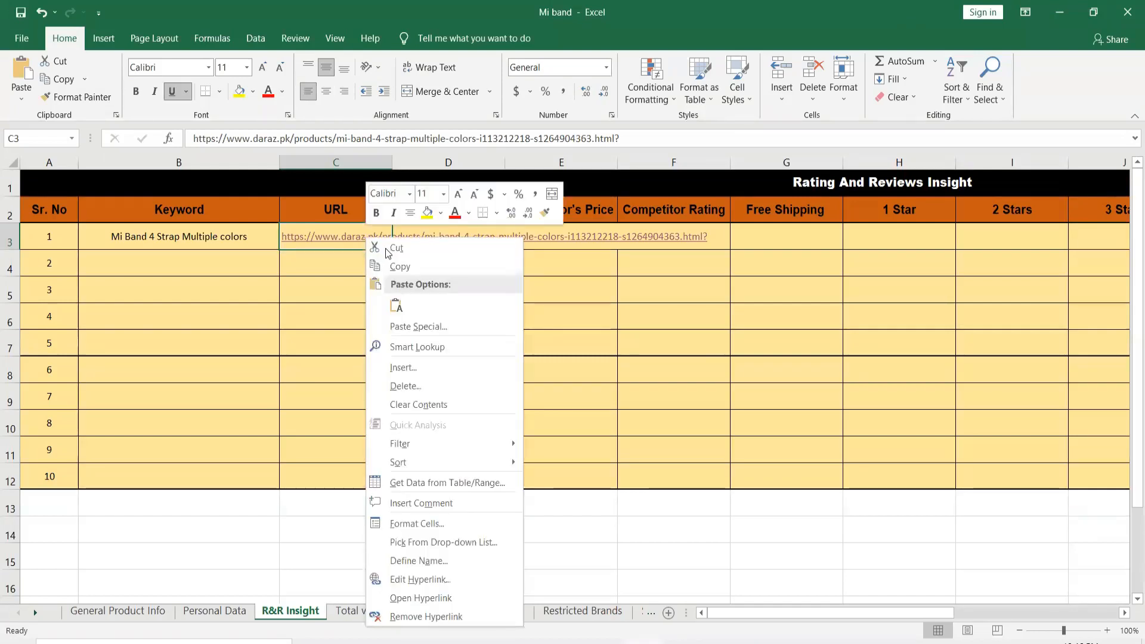
{"action": "left_click", "coordinate": [406, 385]}
{"action": "left_click", "coordinate": [437, 454]}
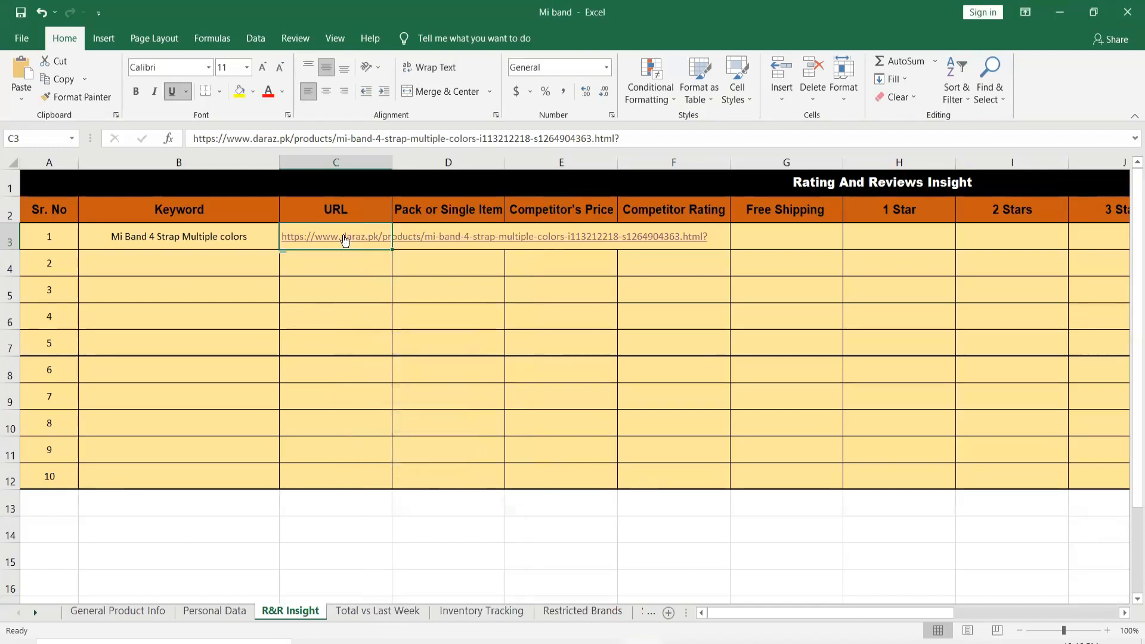
Step: Clear the Daraz page address from cell C3 of the R&R Insight sheet
{"action": "double_click", "coordinate": [343, 235]}
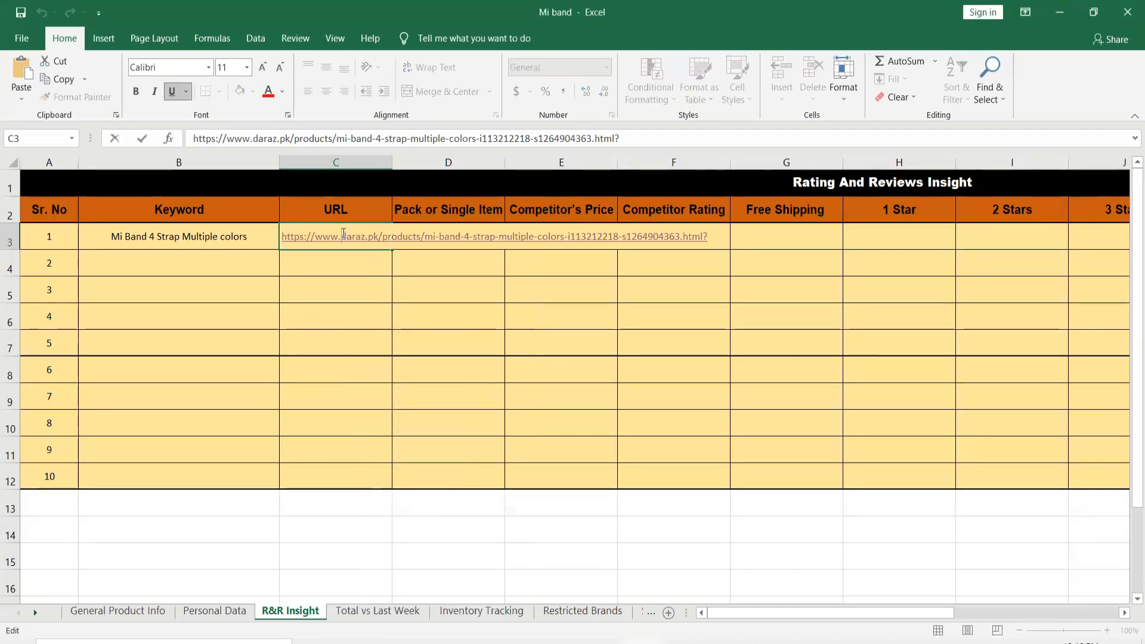
{"action": "left_click_drag", "start_coordinate": [711, 241], "coordinate": [261, 233]}
{"action": "key", "text": "Delete"}
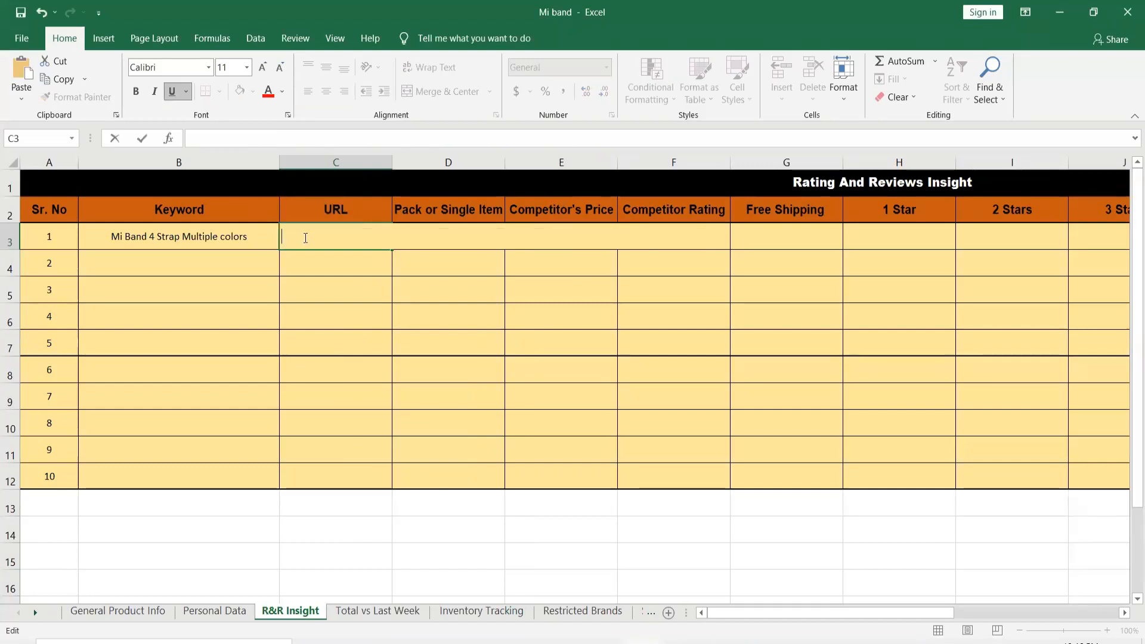
{"action": "left_click", "coordinate": [311, 266]}
{"action": "double_click", "coordinate": [336, 231]}
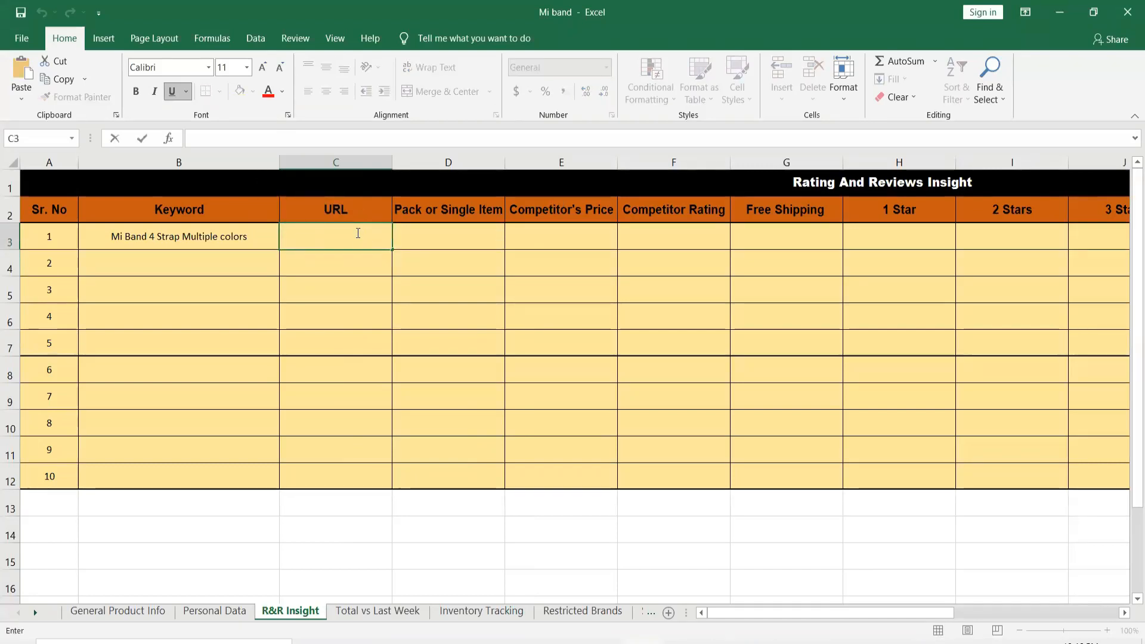
{"action": "right_click", "coordinate": [345, 203]}
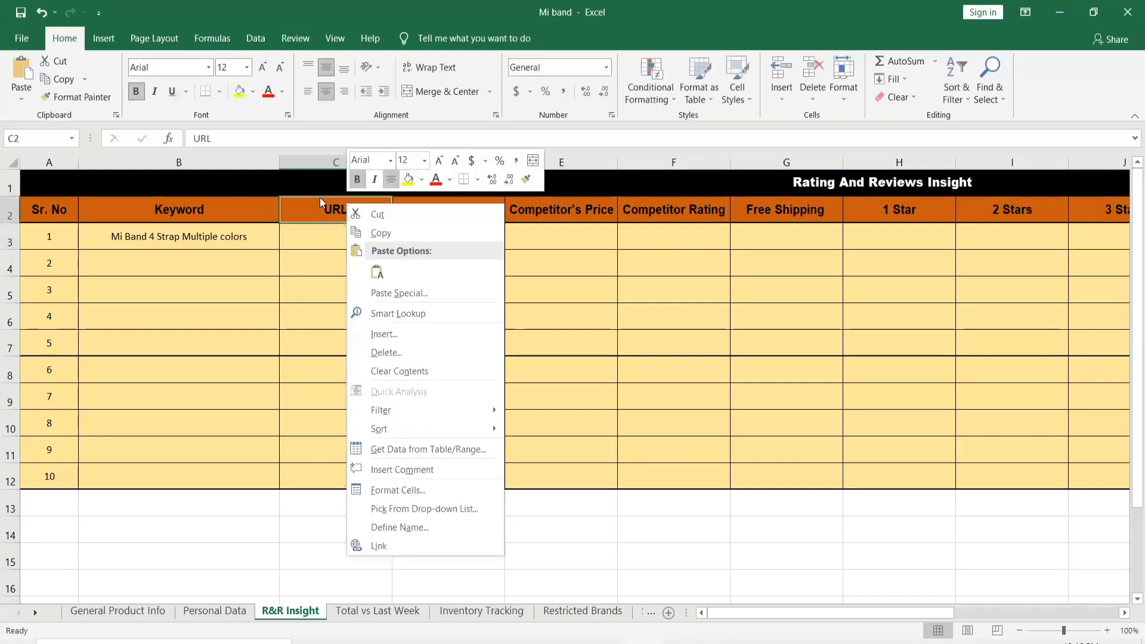
{"action": "key", "text": "Escape"}
{"action": "right_click", "coordinate": [320, 162]}
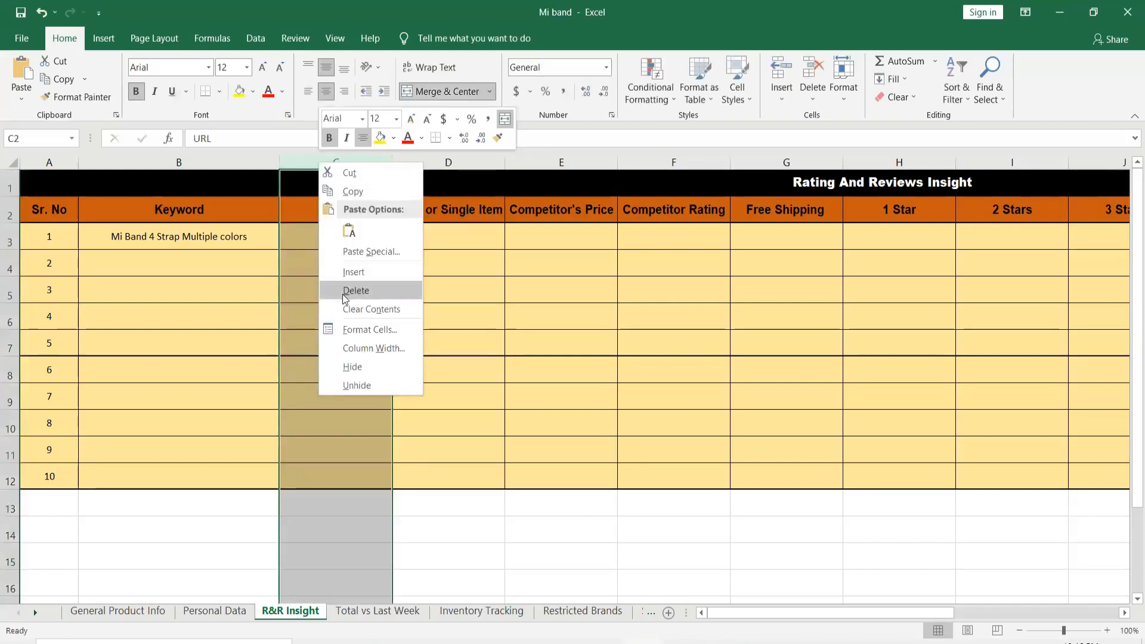
{"action": "key", "text": "Escape"}
{"action": "left_click", "coordinate": [313, 200]}
{"action": "left_click", "coordinate": [312, 184]}
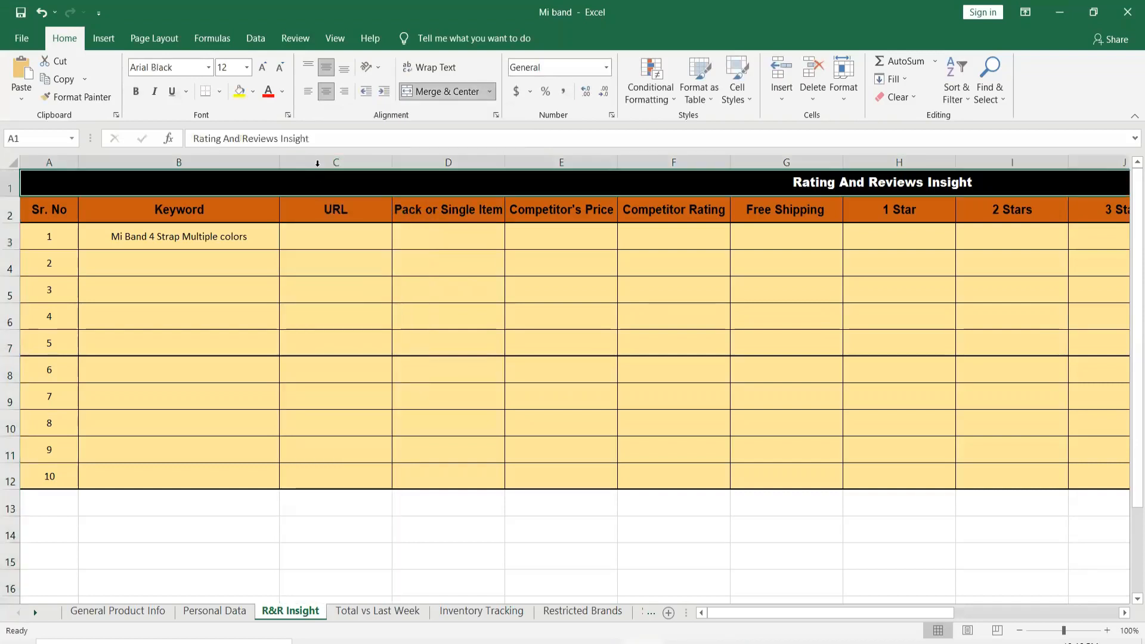
{"action": "left_click", "coordinate": [319, 163]}
{"action": "right_click", "coordinate": [320, 164]}
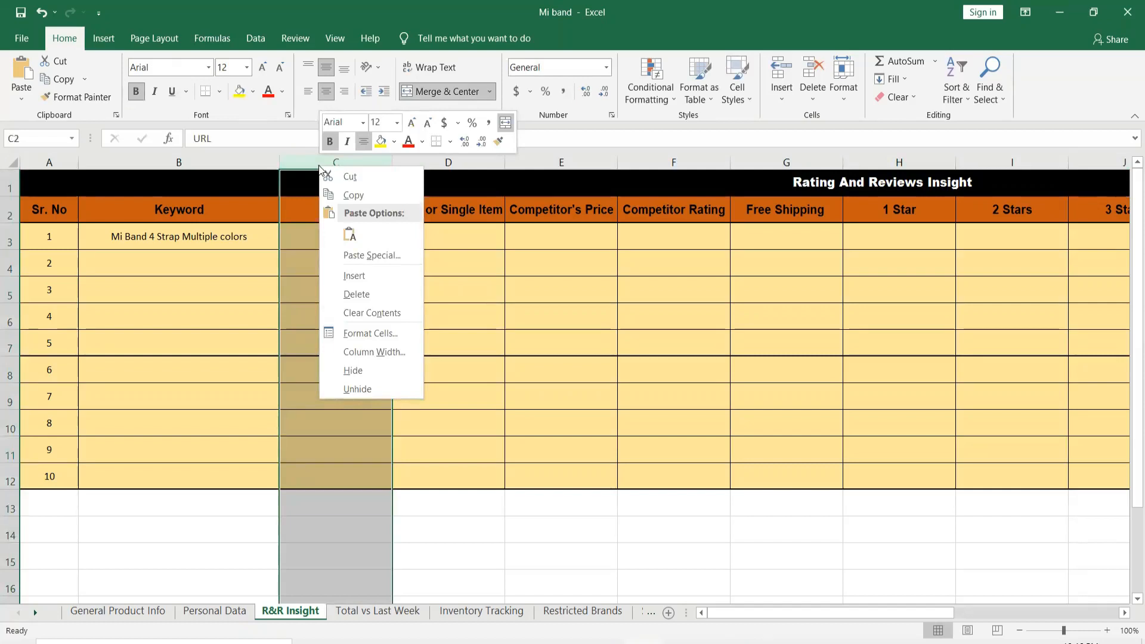
{"action": "left_click", "coordinate": [302, 198]}
{"action": "left_click", "coordinate": [309, 230]}
{"action": "right_click", "coordinate": [309, 230]}
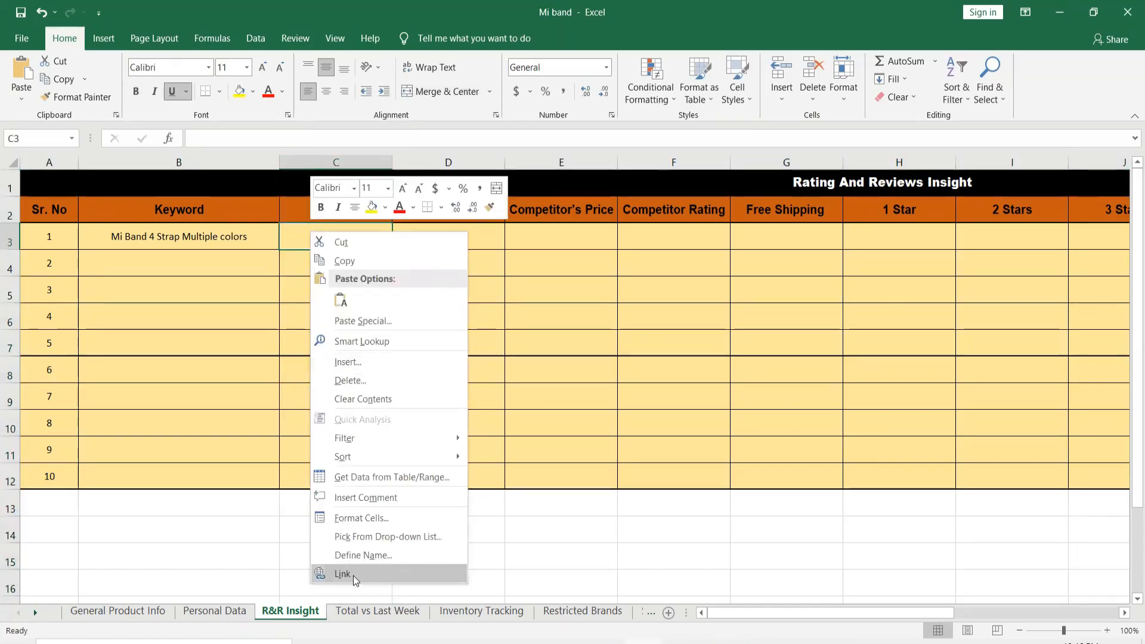
{"action": "left_click", "coordinate": [302, 231]}
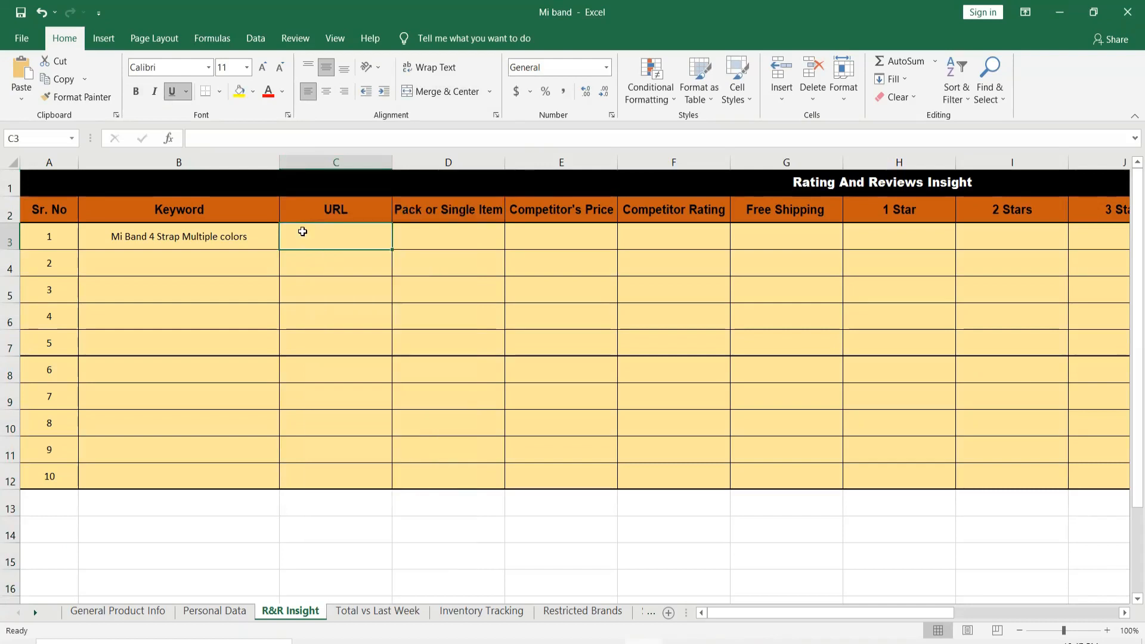
Step: Paste the Mi Band 4 strap listing's Daraz address into C3 again
{"action": "double_click", "coordinate": [302, 232]}
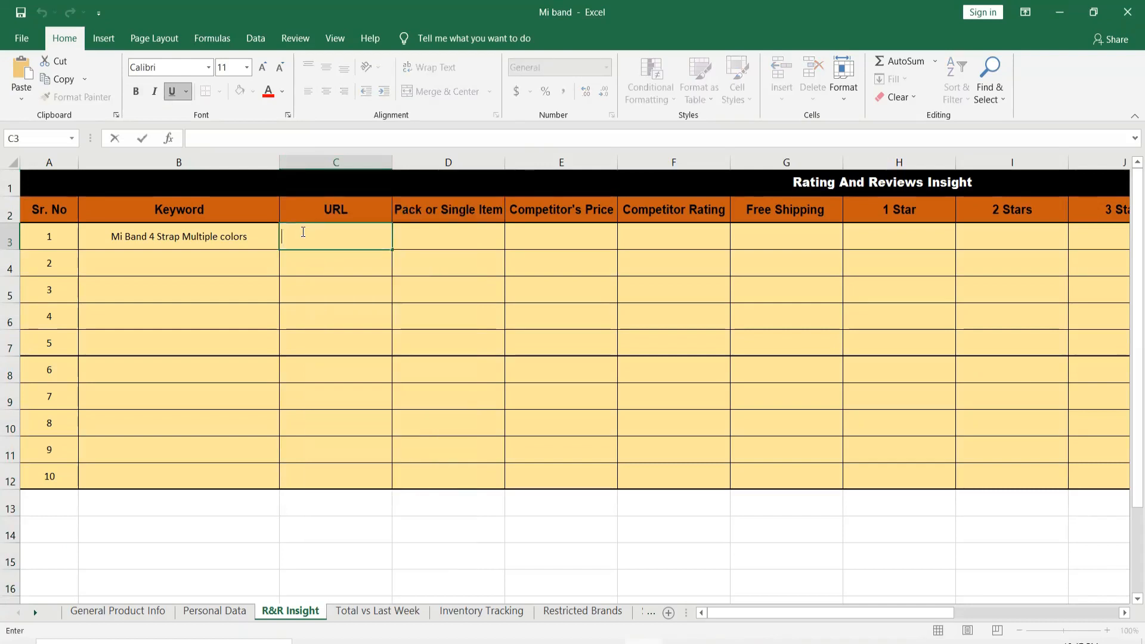
{"action": "key", "text": "ctrl+v"}
{"action": "key", "text": "Return"}
{"action": "left_click", "coordinate": [417, 260]}
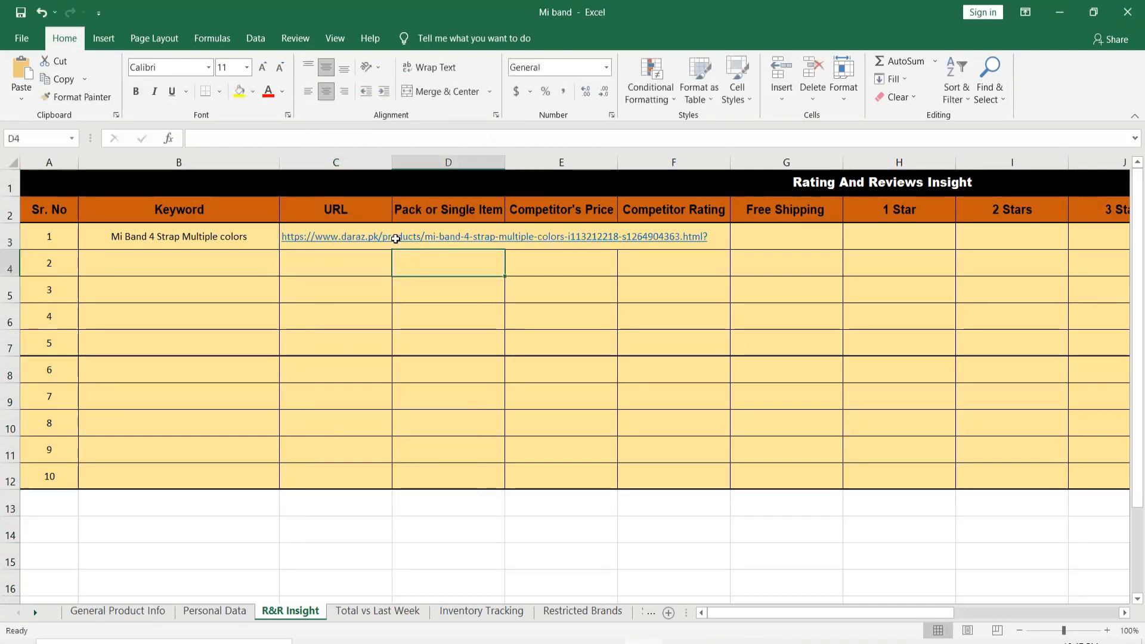
Step: Remove the hyperlink from the Daraz address in C3
{"action": "left_click", "coordinate": [396, 239]}
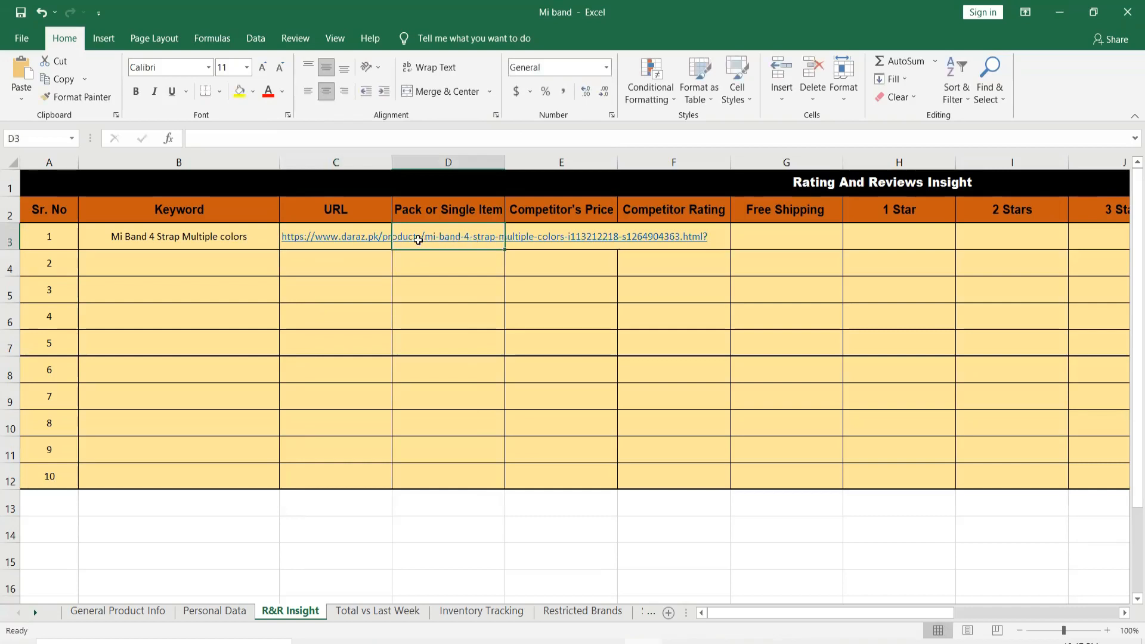
{"action": "right_click", "coordinate": [418, 239]}
{"action": "right_click", "coordinate": [347, 238]}
{"action": "right_click", "coordinate": [329, 234]}
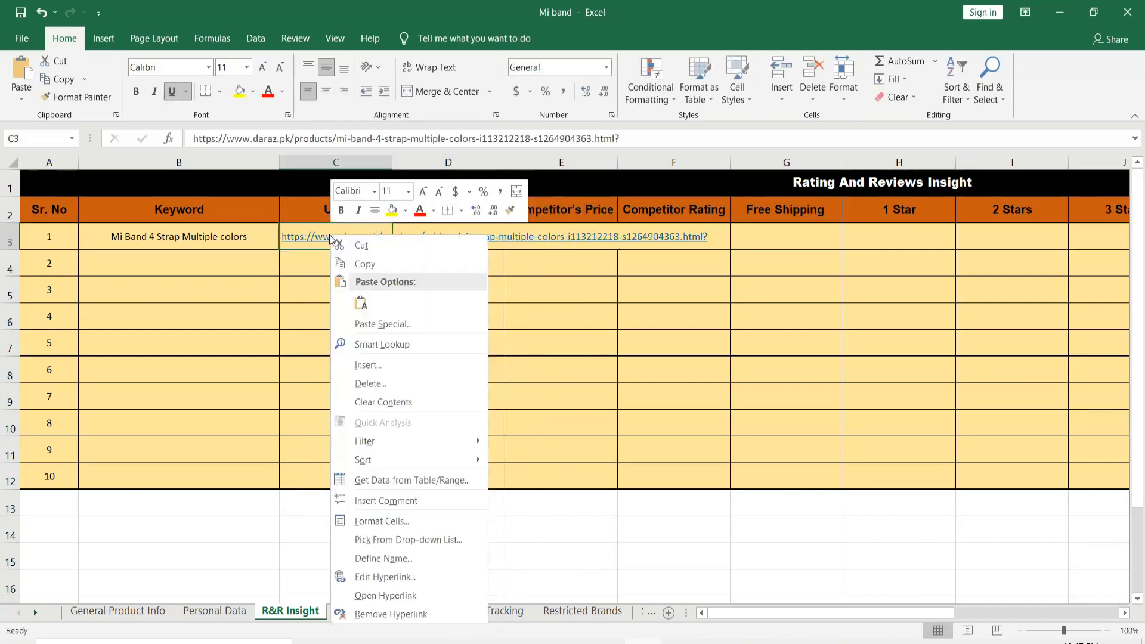
{"action": "left_click", "coordinate": [375, 614]}
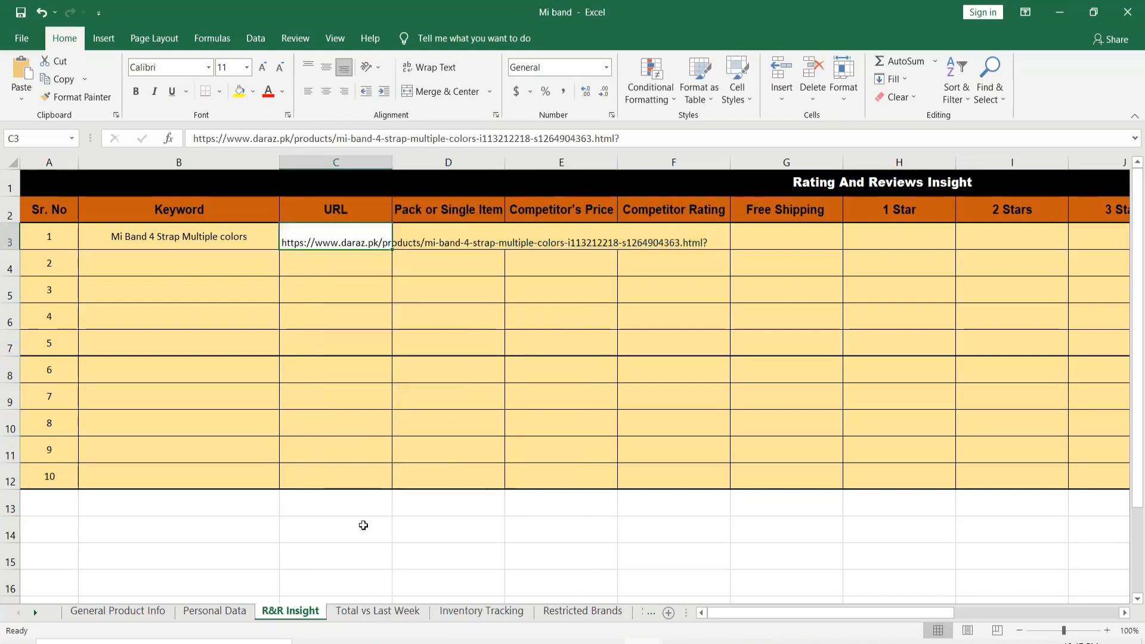
{"action": "left_click", "coordinate": [435, 245]}
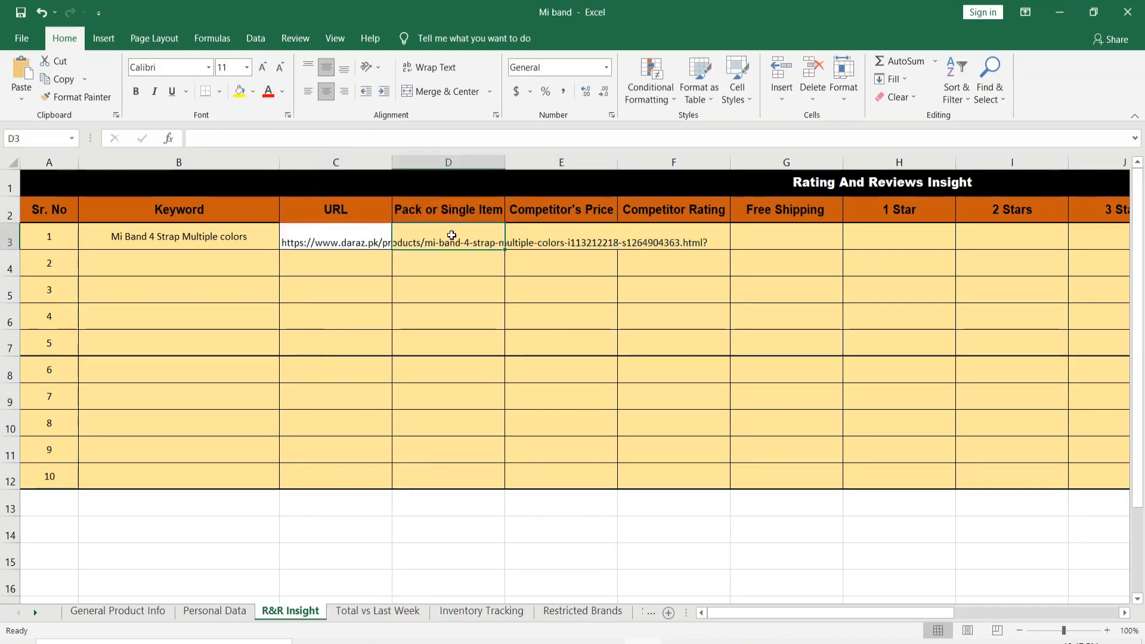
{"action": "double_click", "coordinate": [447, 237]}
{"action": "double_click", "coordinate": [552, 236]}
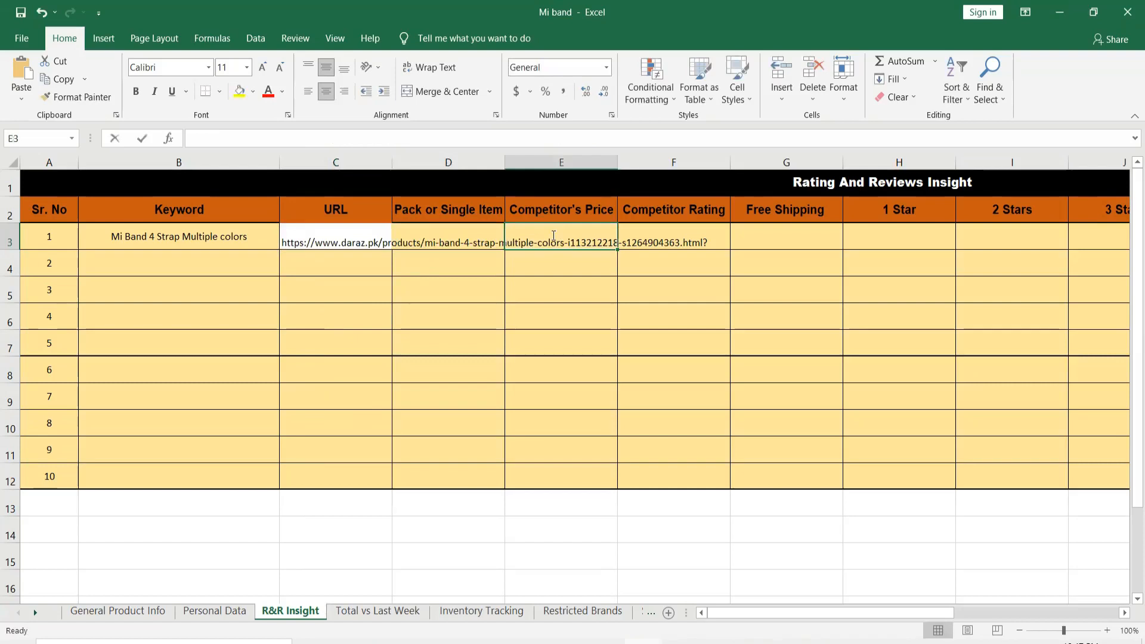
{"action": "double_click", "coordinate": [641, 232]}
Step: Re-enter the address in C3 so it becomes a hyperlink, open the listing from it, and return to the workbook
{"action": "left_click", "coordinate": [381, 235]}
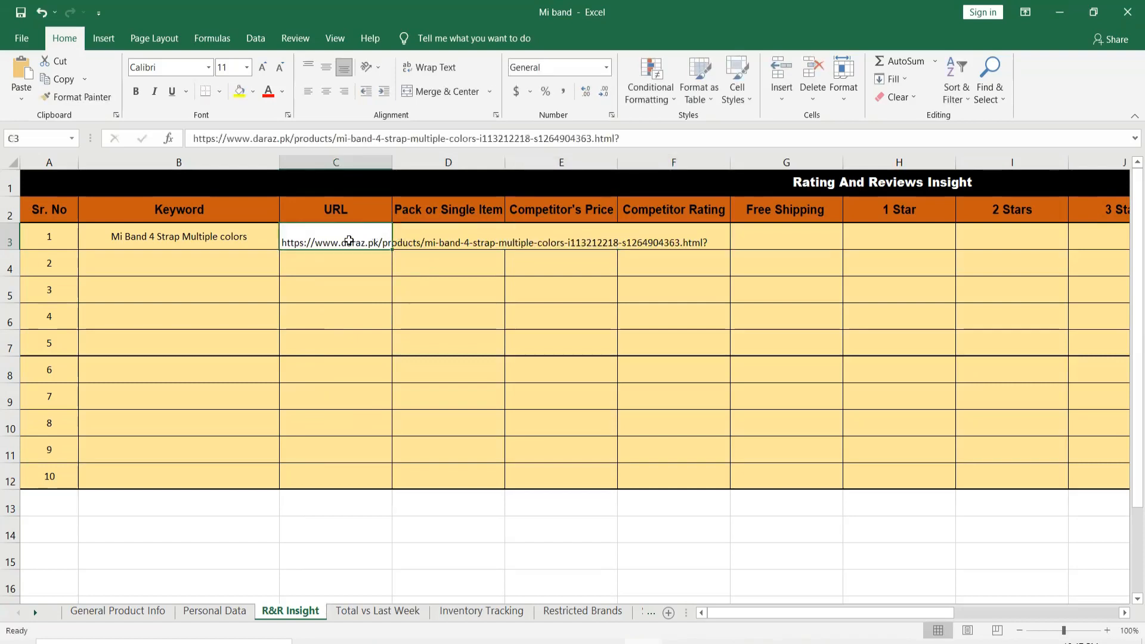
{"action": "left_click", "coordinate": [464, 138]}
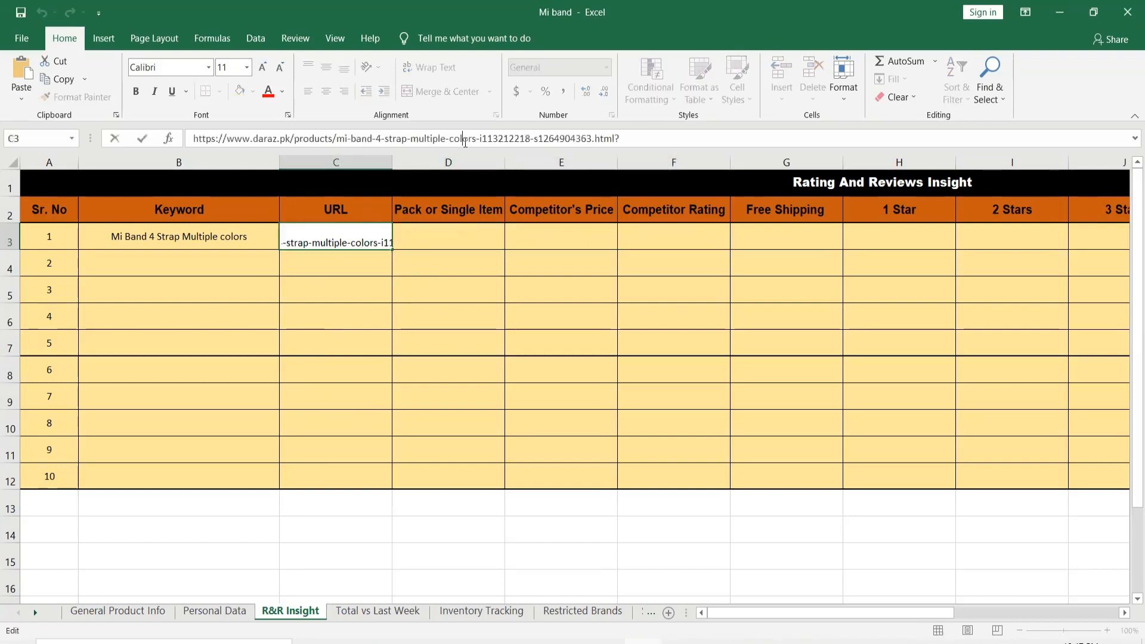
{"action": "left_click", "coordinate": [634, 138]}
{"action": "left_click", "coordinate": [440, 272]}
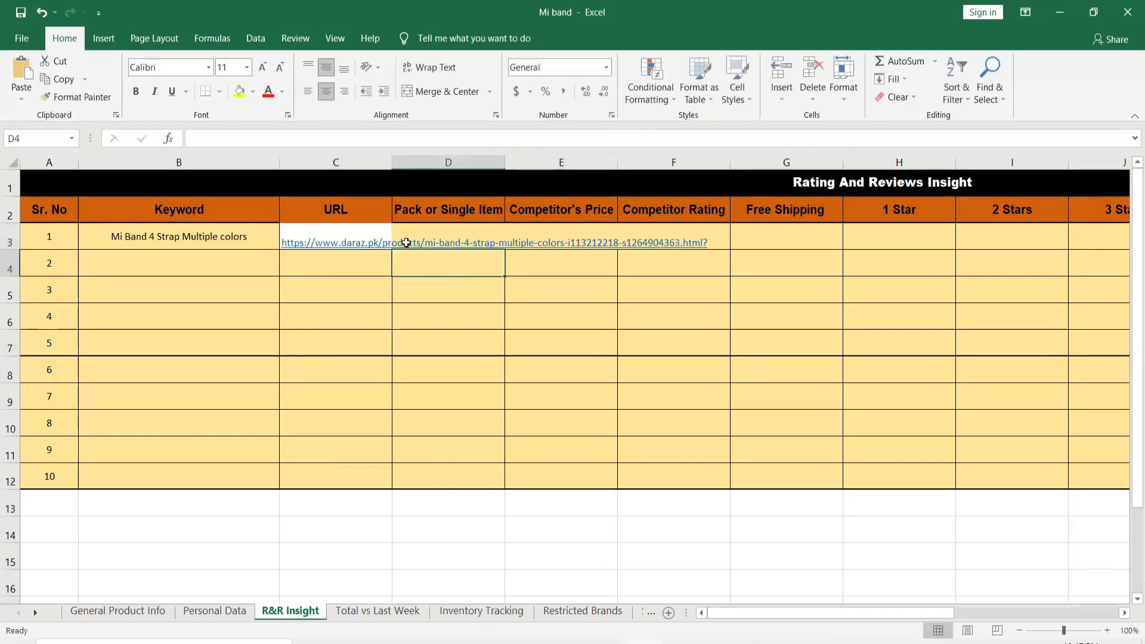
{"action": "left_click", "coordinate": [353, 241]}
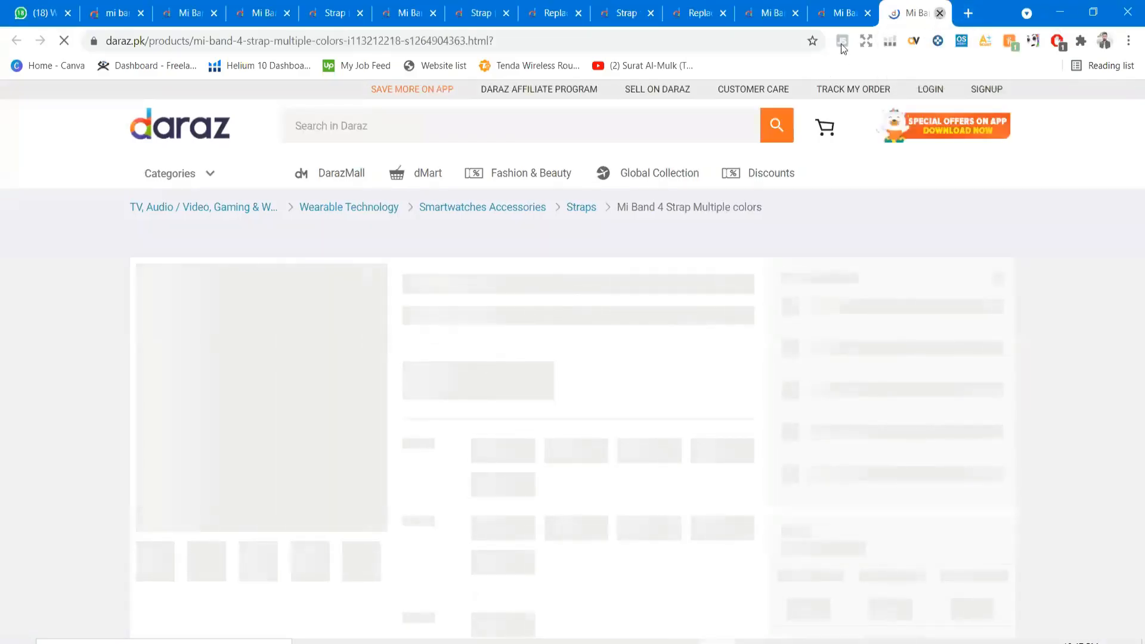
{"action": "key", "text": "alt+Tab"}
Step: Delete the entire Daraz address from C3, leaving the URL cell empty
{"action": "left_click", "coordinate": [487, 138]}
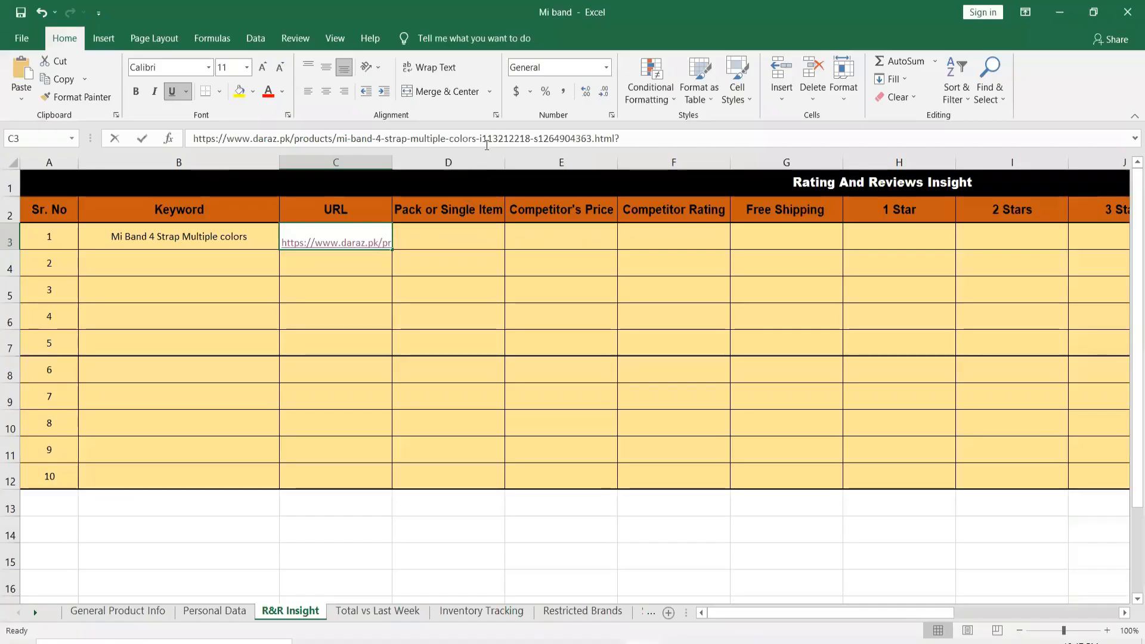
{"action": "left_click", "coordinate": [629, 136]}
{"action": "left_click_drag", "start_coordinate": [622, 138], "coordinate": [178, 136]}
{"action": "key", "text": "BackSpace"}
{"action": "left_click", "coordinate": [397, 254]}
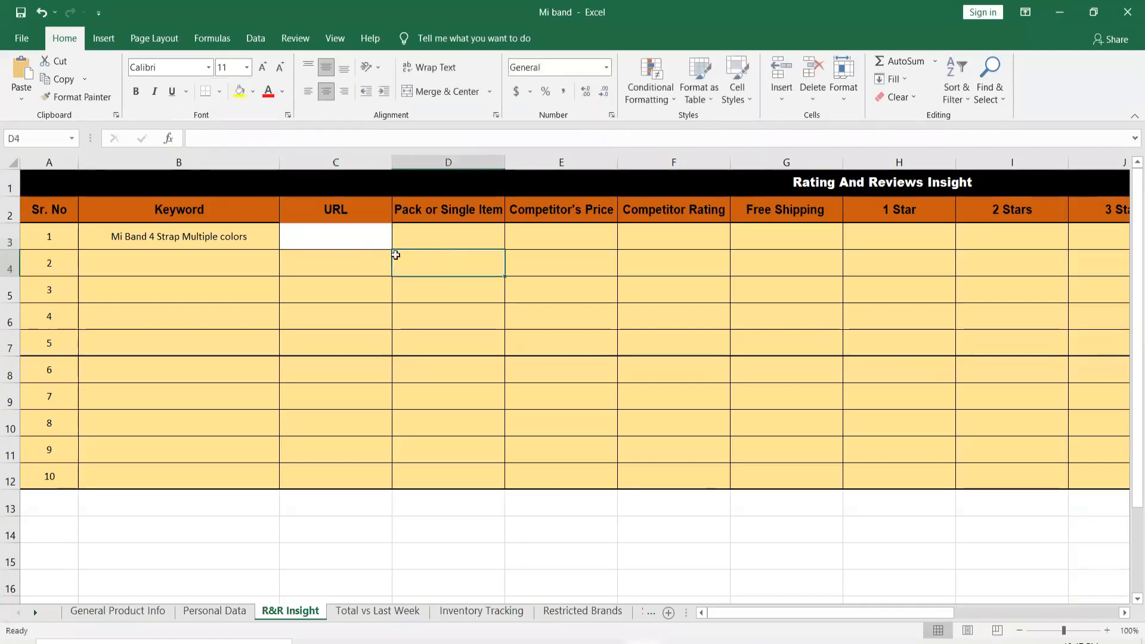
Step: Set the font colour of C3 to light gold and apply a light gold fill matching the neighbouring cells
{"action": "left_click", "coordinate": [351, 238]}
{"action": "right_click", "coordinate": [351, 239]}
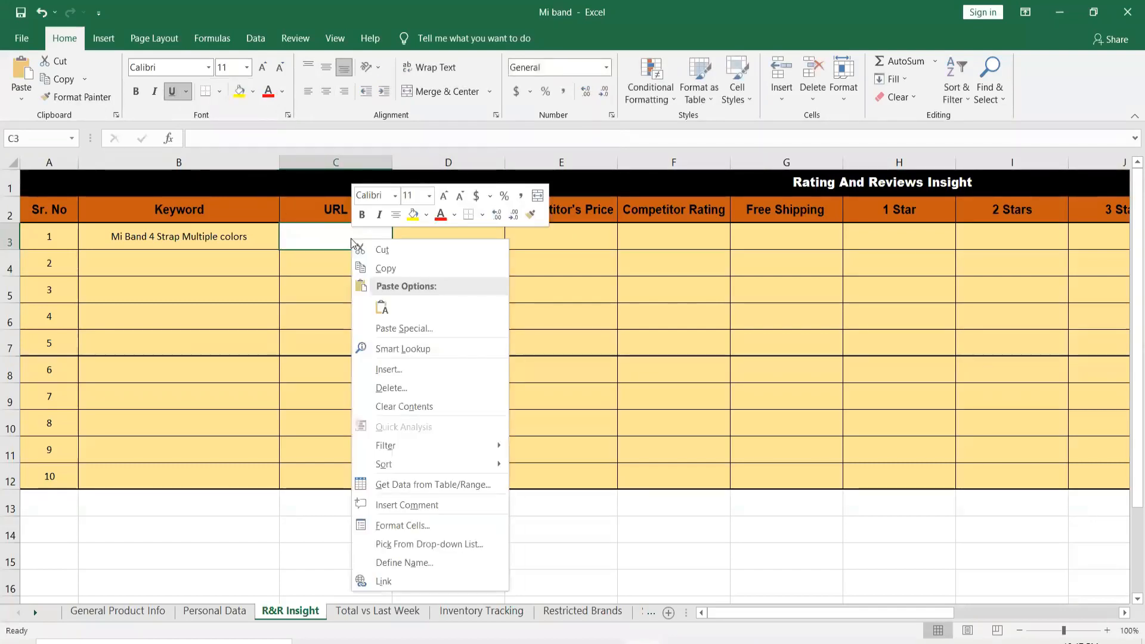
{"action": "left_click", "coordinate": [338, 233]}
{"action": "left_click", "coordinate": [283, 92]}
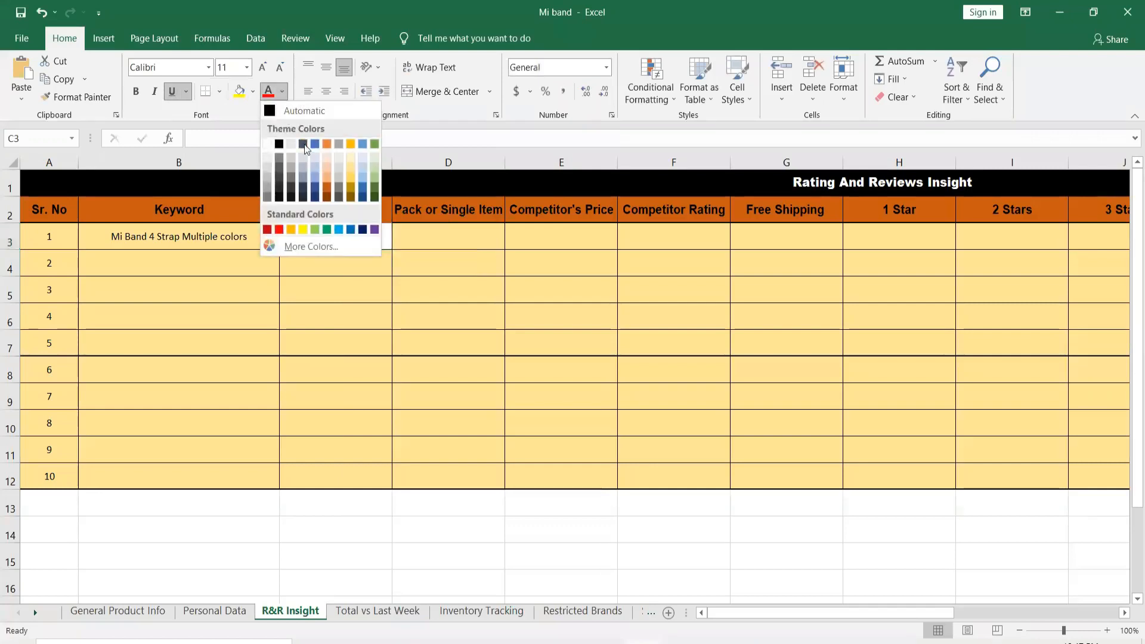
{"action": "left_click", "coordinate": [349, 164]}
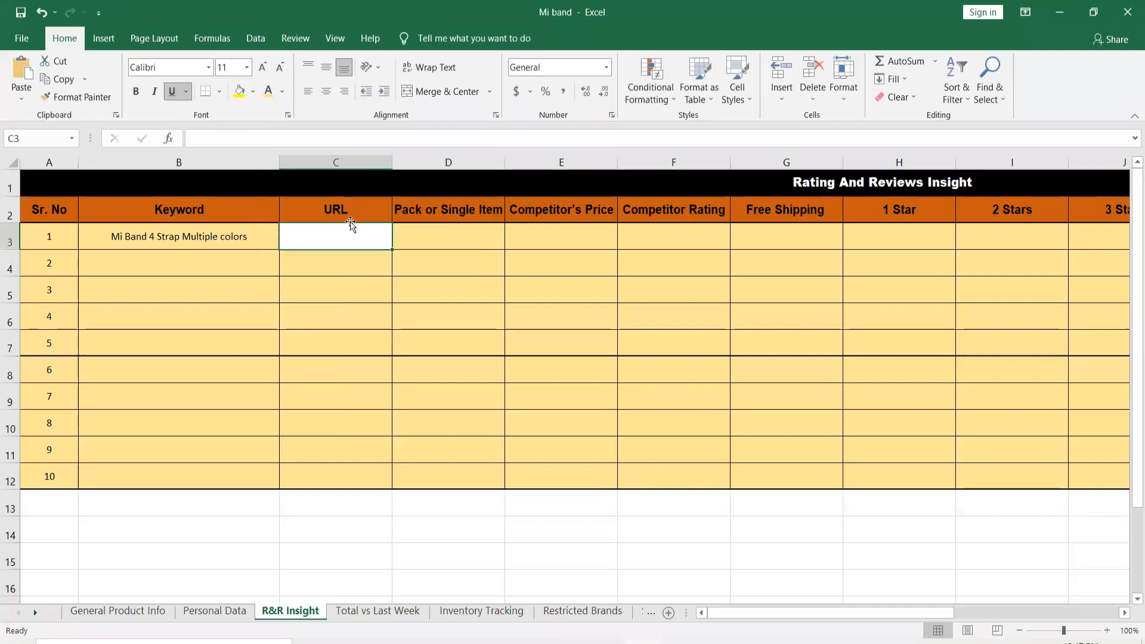
{"action": "left_click", "coordinate": [253, 93]}
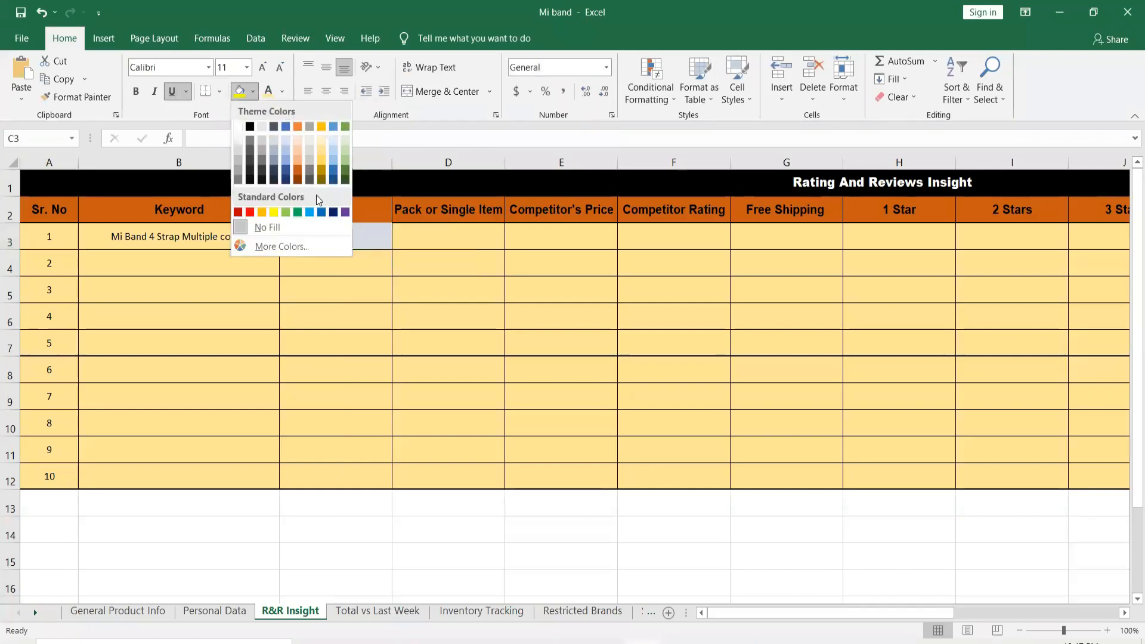
{"action": "left_click", "coordinate": [320, 151]}
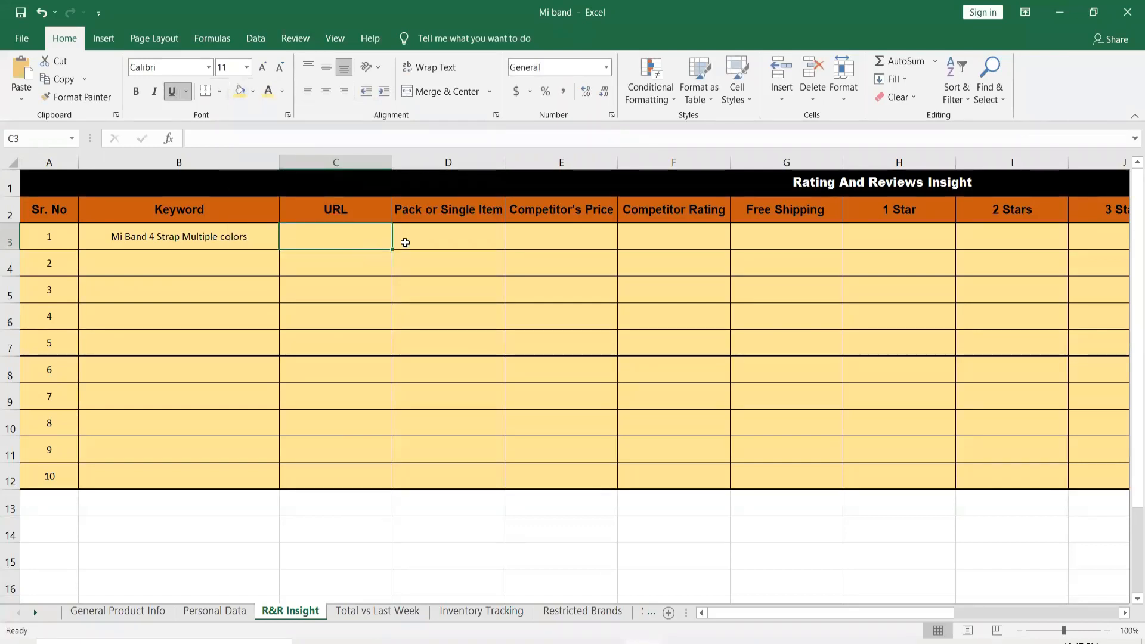
{"action": "left_click", "coordinate": [401, 241]}
Step: Bring up the "Mi Band 4 Strap Multiple colors" listing among the open Daraz pages and return to the workbook
{"action": "left_click", "coordinate": [361, 239]}
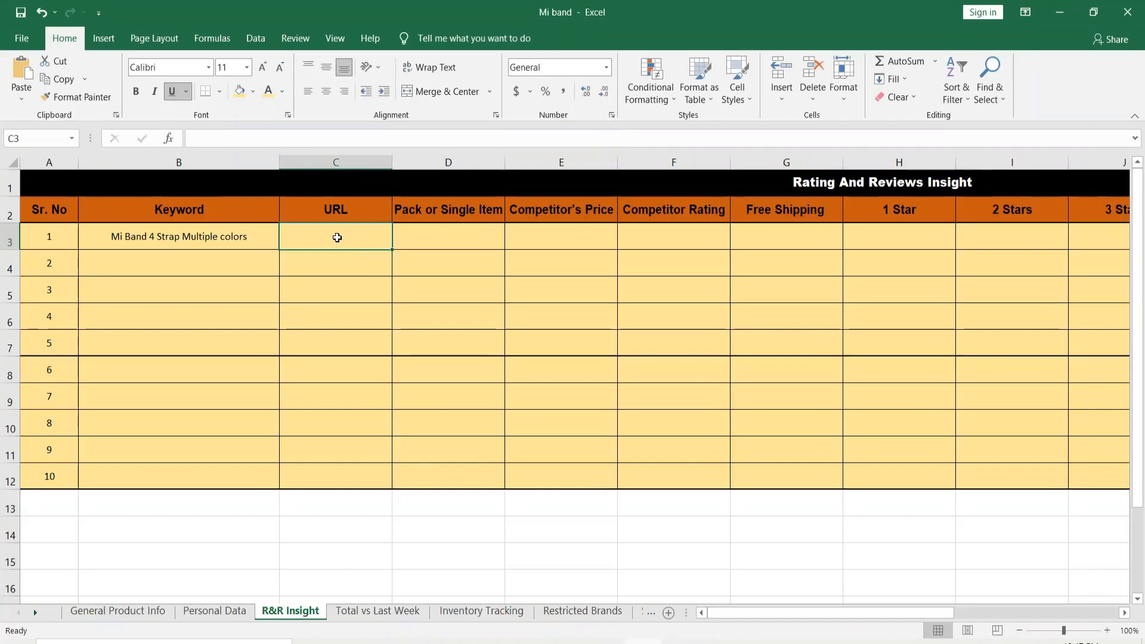
{"action": "key", "text": "alt+Tab"}
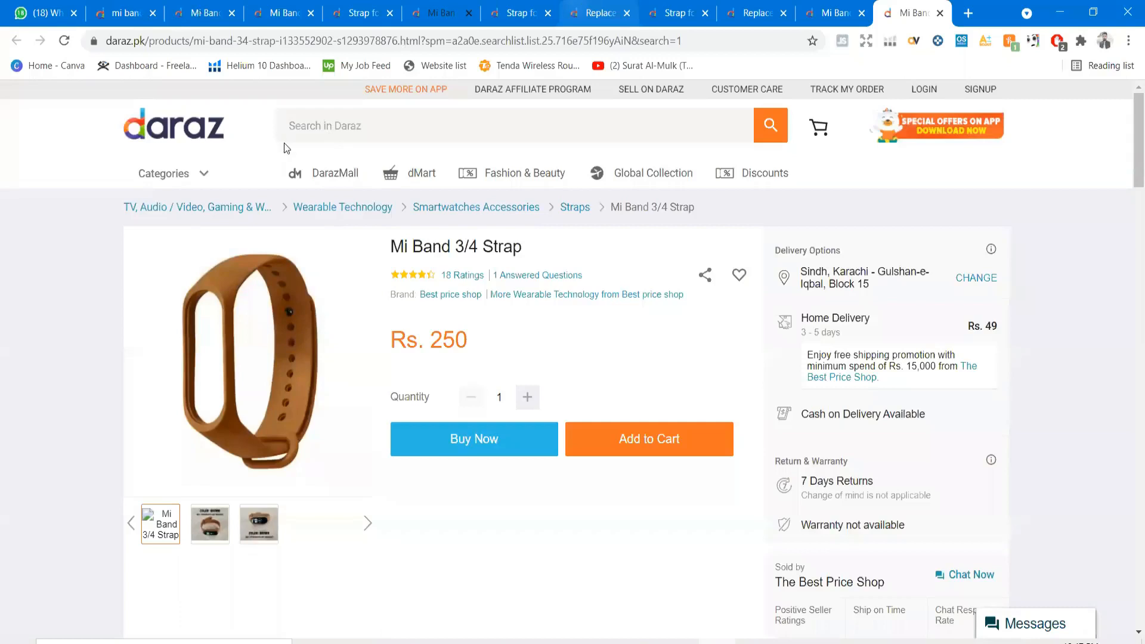
{"action": "key", "text": "ctrl+Tab"}
{"action": "key", "text": "ctrl+Tab"}
{"action": "key", "text": "ctrl+Tab"}
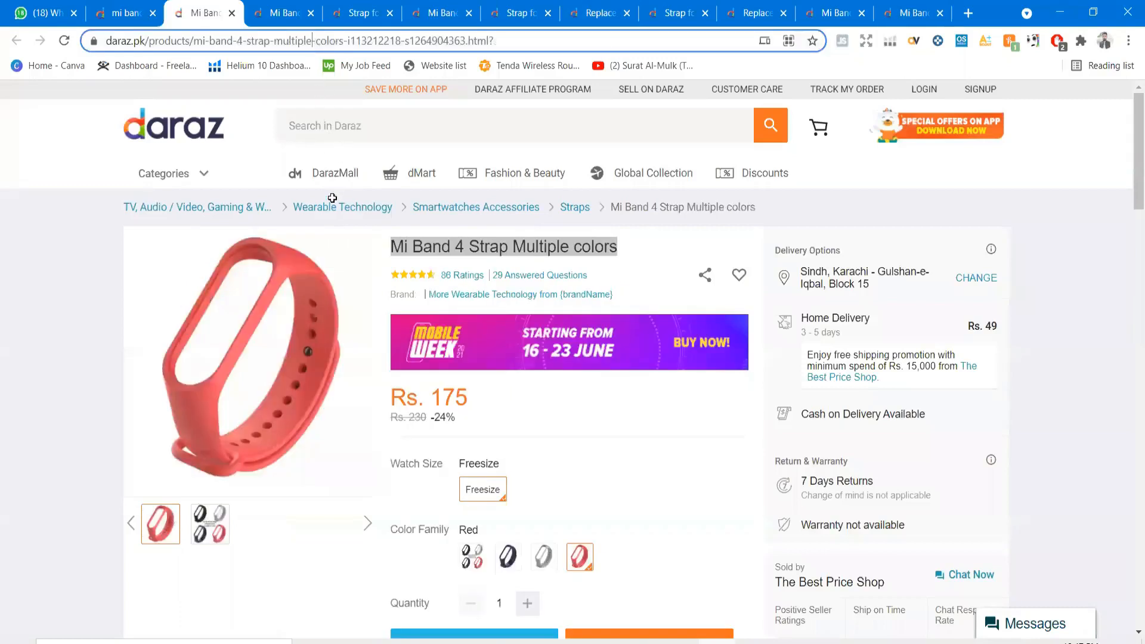
{"action": "key", "text": "alt+Tab"}
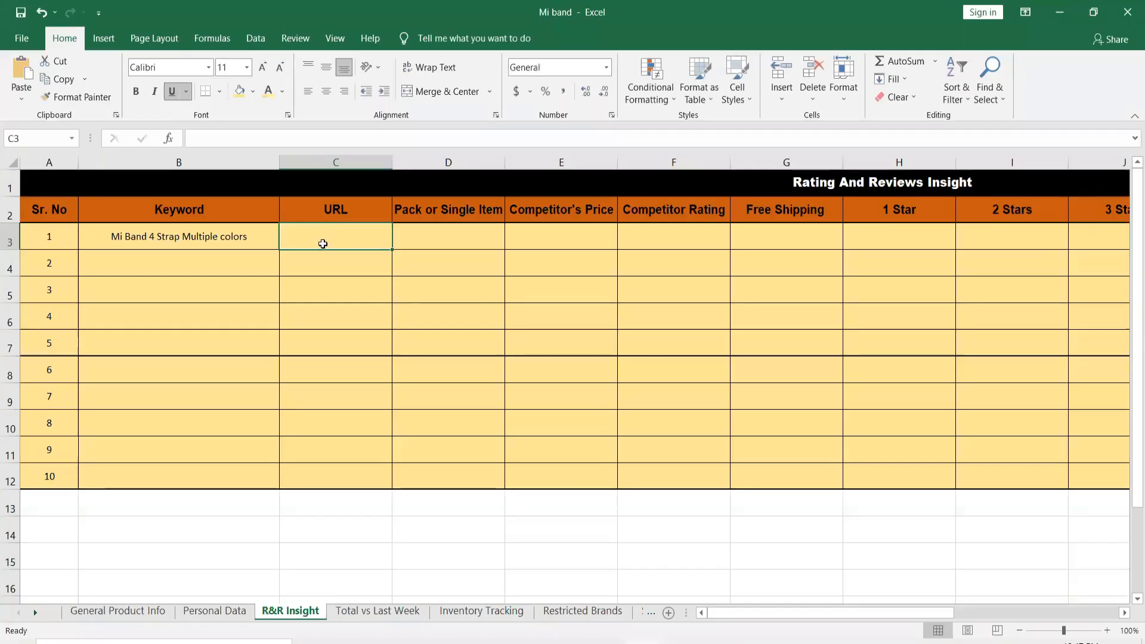
Step: Enter "signel" as the pack type in D3 and the listing's Daraz price, 175, in E3
{"action": "double_click", "coordinate": [417, 234]}
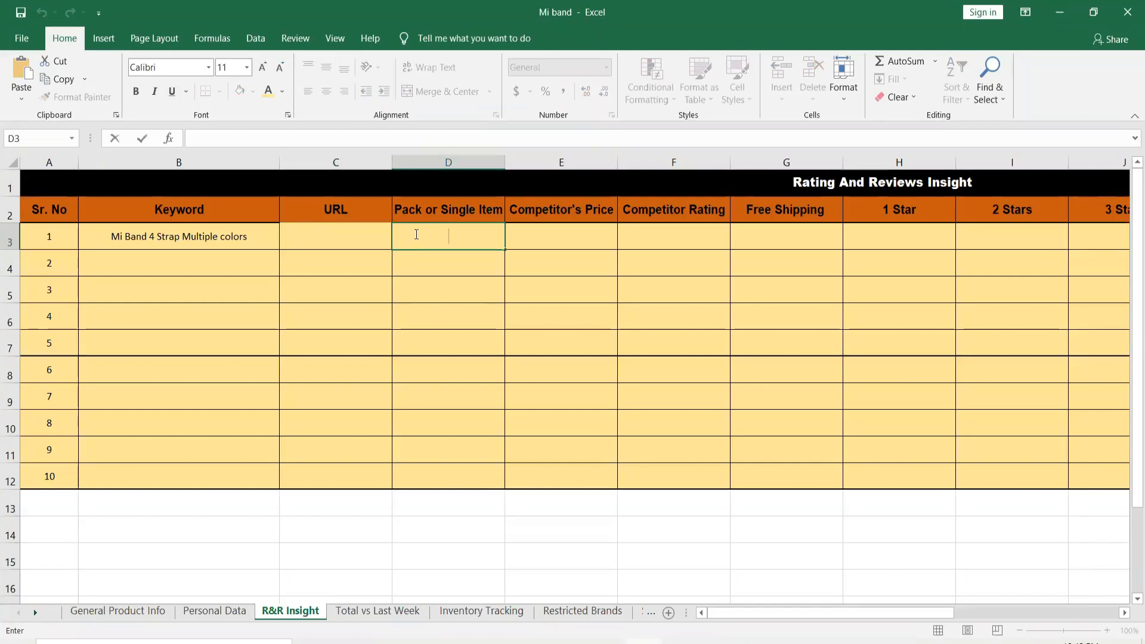
{"action": "type", "text": "signel"}
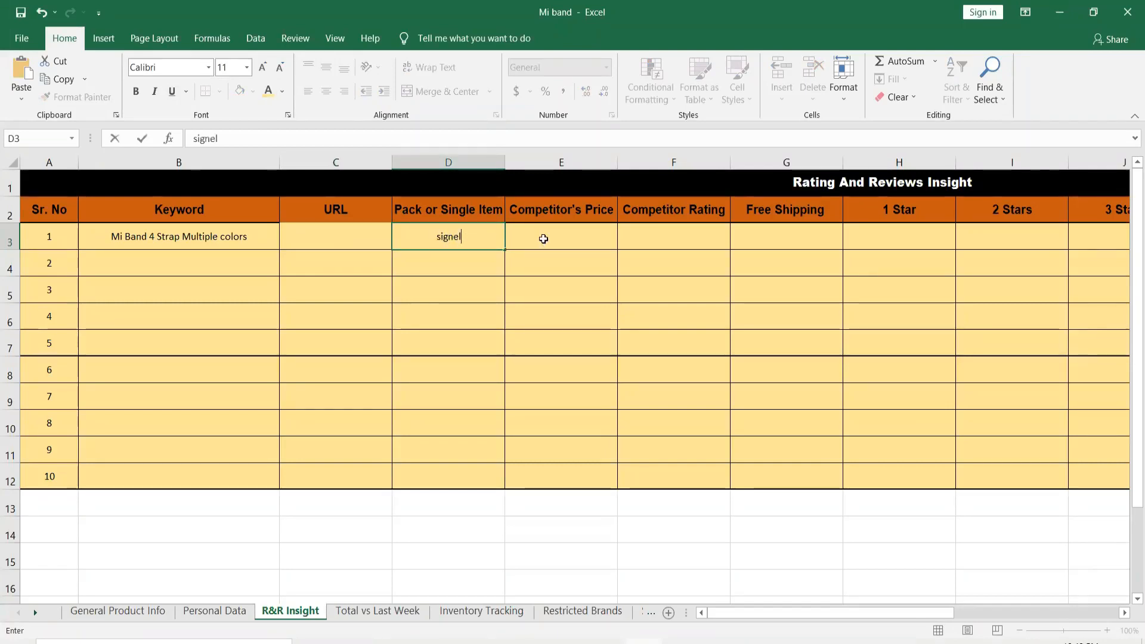
{"action": "double_click", "coordinate": [545, 239]}
{"action": "key", "text": "alt+Tab"}
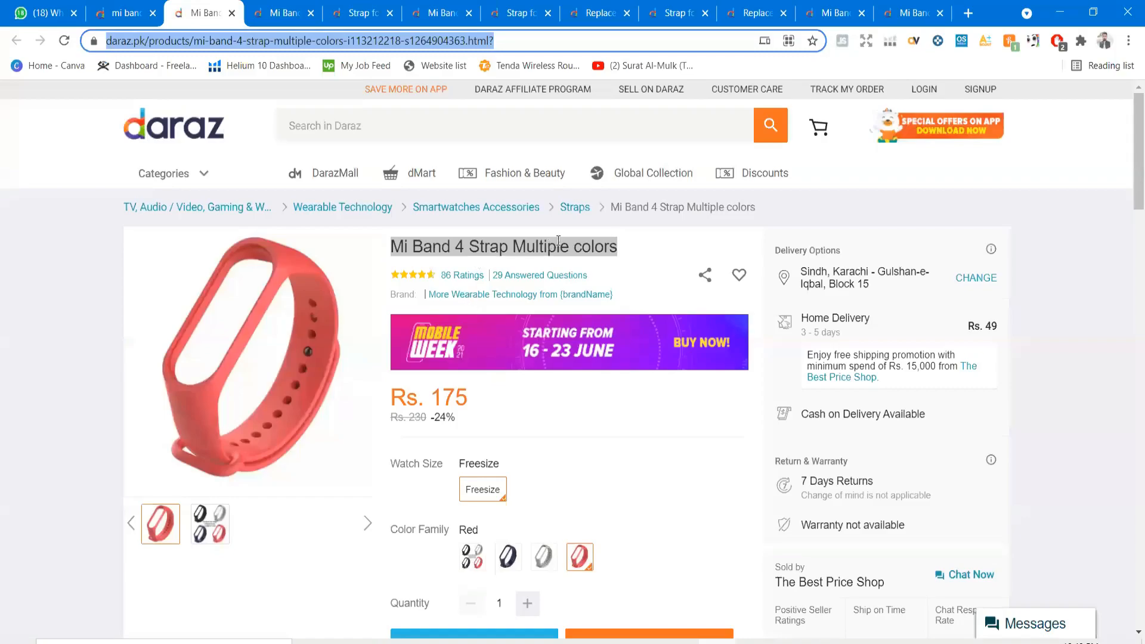
{"action": "key", "text": "alt+Tab"}
{"action": "type", "text": "175"}
{"action": "left_click", "coordinate": [657, 243]}
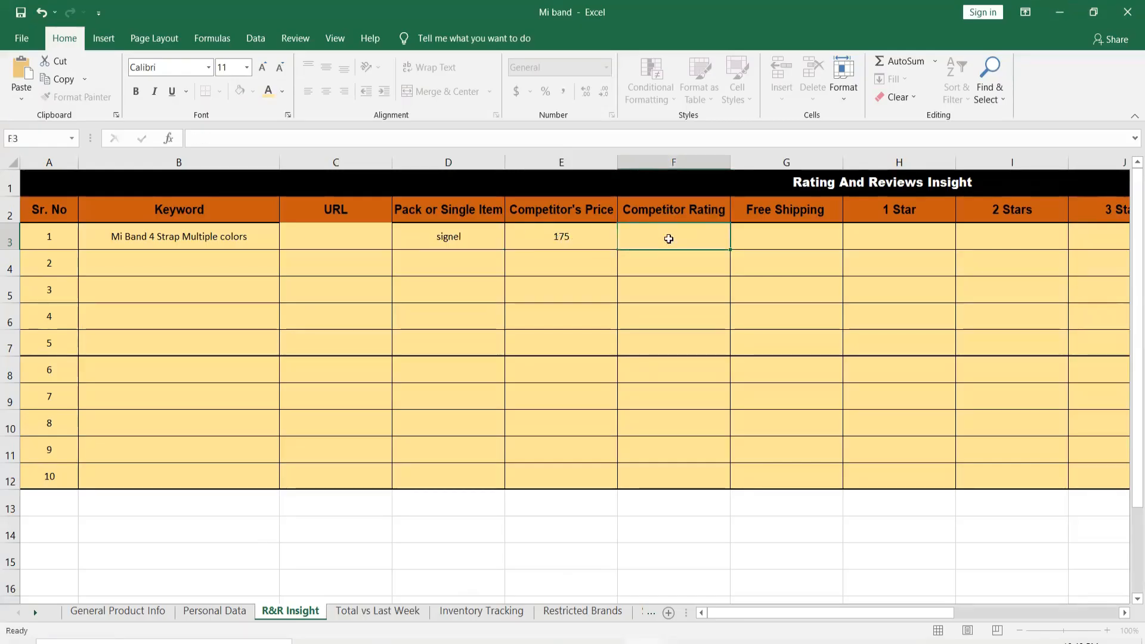
Step: Enter "4./5" as the competitor rating of the "Mi Band 4 Strap Multiple colors" listing in F3
{"action": "key", "text": "alt+Tab"}
{"action": "key", "text": "alt+Tab"}
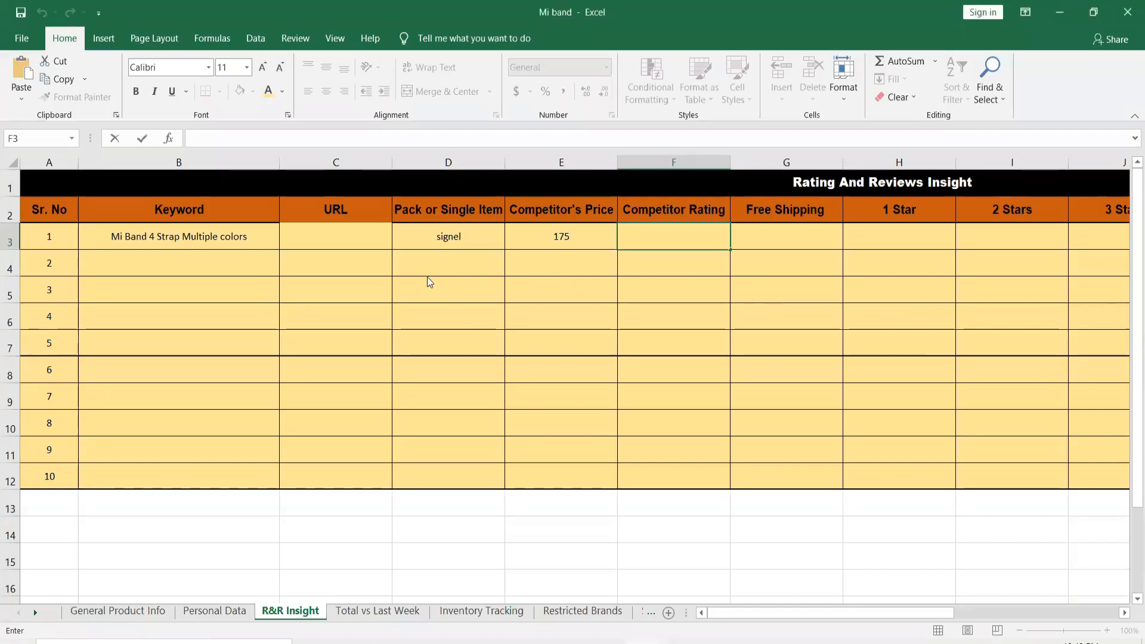
{"action": "key", "text": "alt+Tab"}
{"action": "scroll", "coordinate": [251, 316], "scroll_direction": "down", "scroll_amount": 10}
{"action": "key", "text": "alt+Tab"}
{"action": "type", "text": "4."}
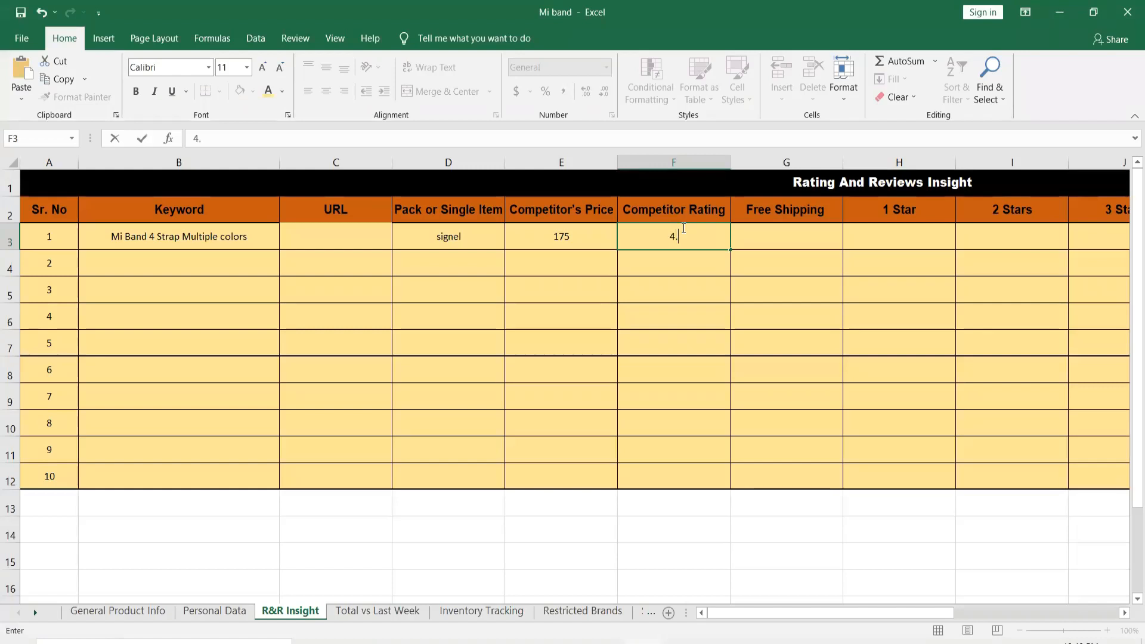
{"action": "type", "text": "/5"}
Step: Check the listing's delivery terms on Daraz and enter "no" under Free Shipping in G3
{"action": "left_click", "coordinate": [748, 241]}
{"action": "key", "text": "alt+Tab"}
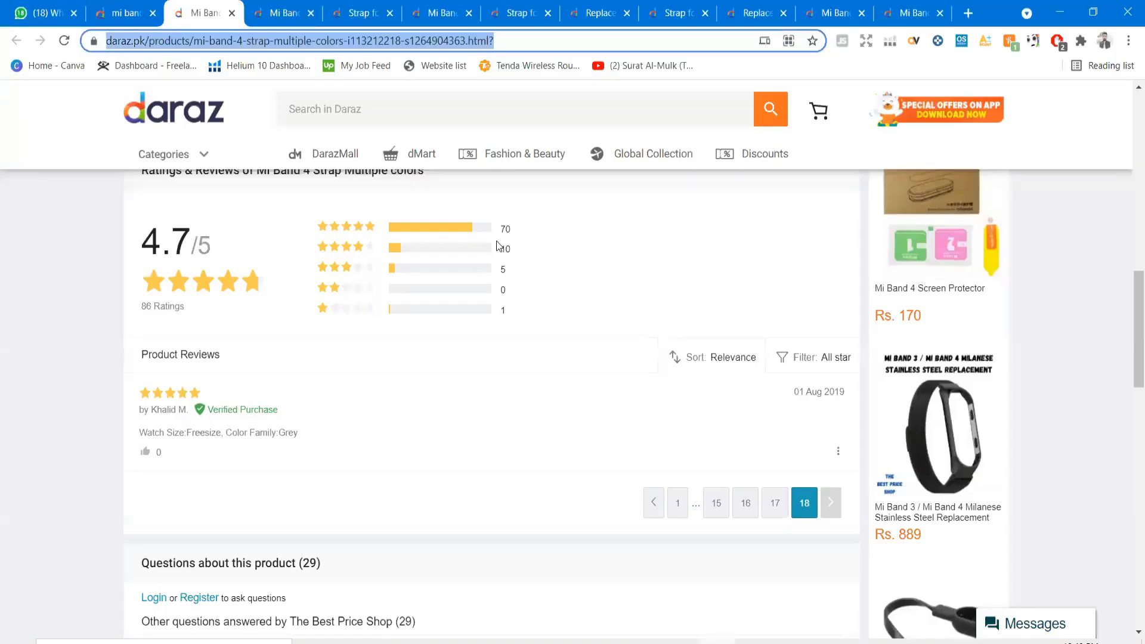
{"action": "scroll", "coordinate": [496, 241], "scroll_direction": "up", "scroll_amount": 15}
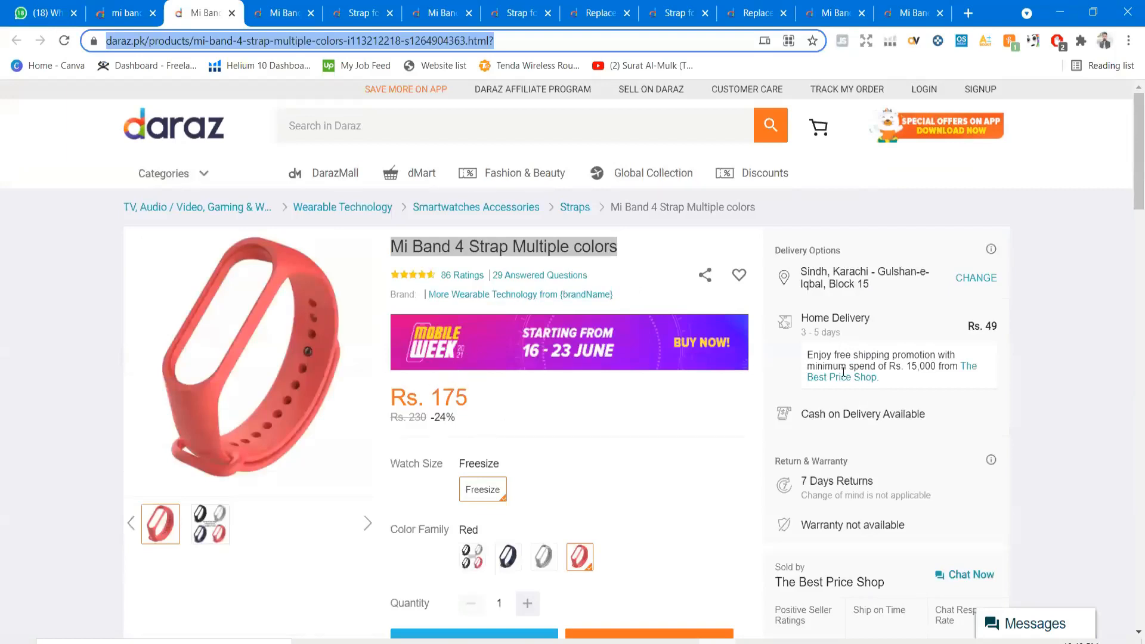
{"action": "key", "text": "alt+Tab"}
{"action": "type", "text": "no"}
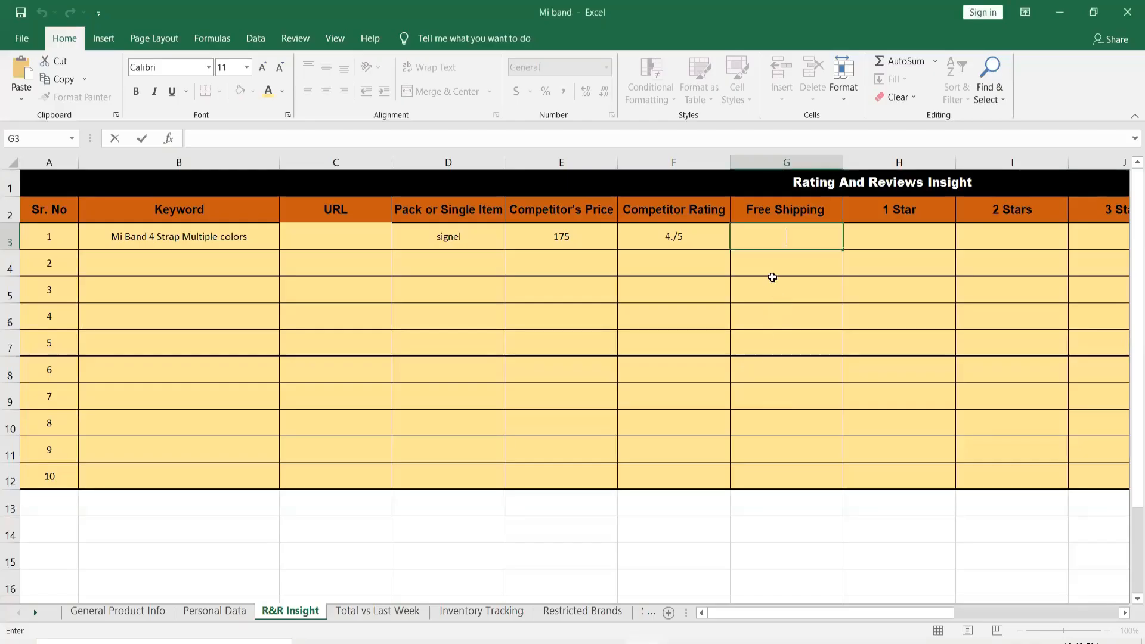
Step: Enter the listing's 1-star count, 1, in H3 and its 2-star count, 0, in I3 from the Daraz ratings breakdown
{"action": "left_click", "coordinate": [863, 243]}
{"action": "key", "text": "alt+Tab"}
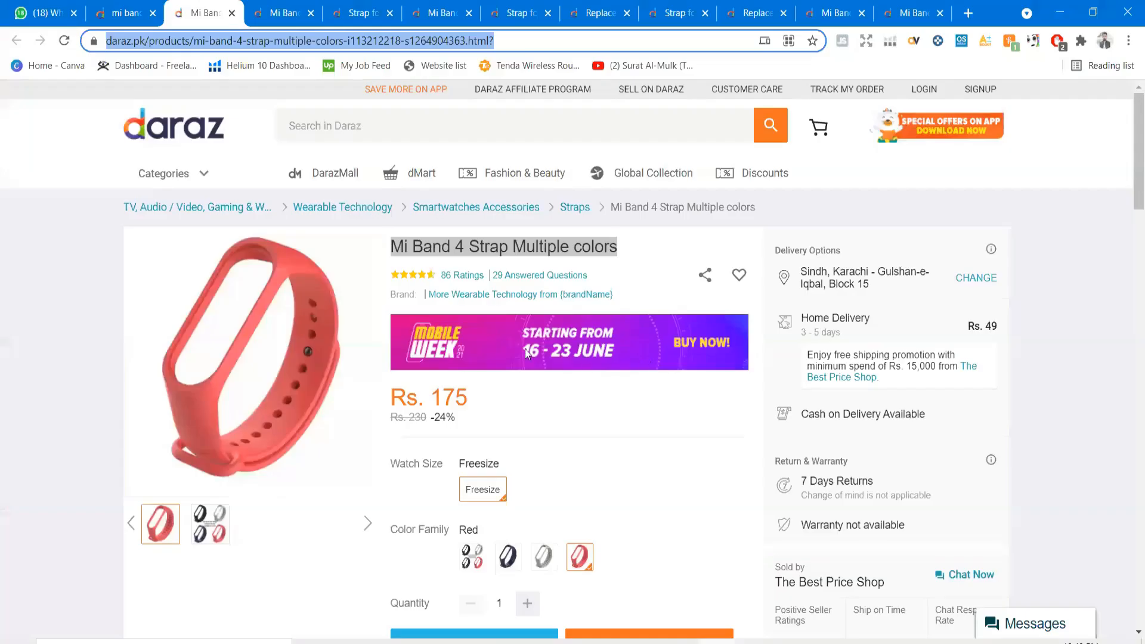
{"action": "scroll", "coordinate": [526, 353], "scroll_direction": "down", "scroll_amount": 12}
{"action": "scroll", "coordinate": [420, 450], "scroll_direction": "up", "scroll_amount": 3}
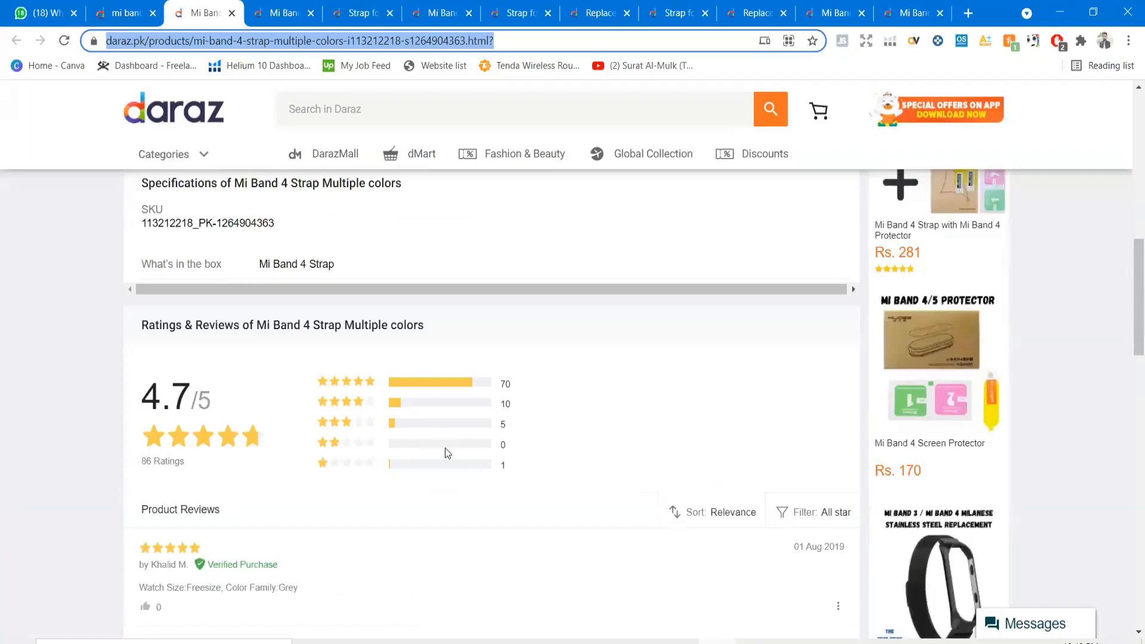
{"action": "key", "text": "alt+Tab"}
{"action": "left_click", "coordinate": [881, 249]}
{"action": "type", "text": "1"}
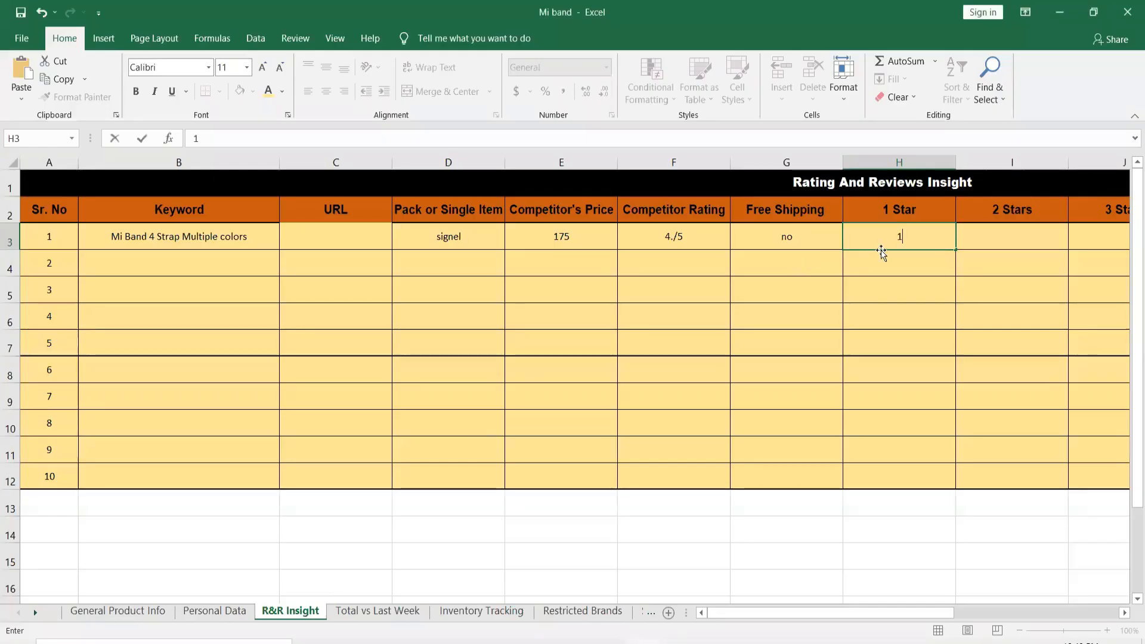
{"action": "key", "text": "alt+Tab"}
{"action": "key", "text": "alt+Tab"}
{"action": "left_click", "coordinate": [990, 233]}
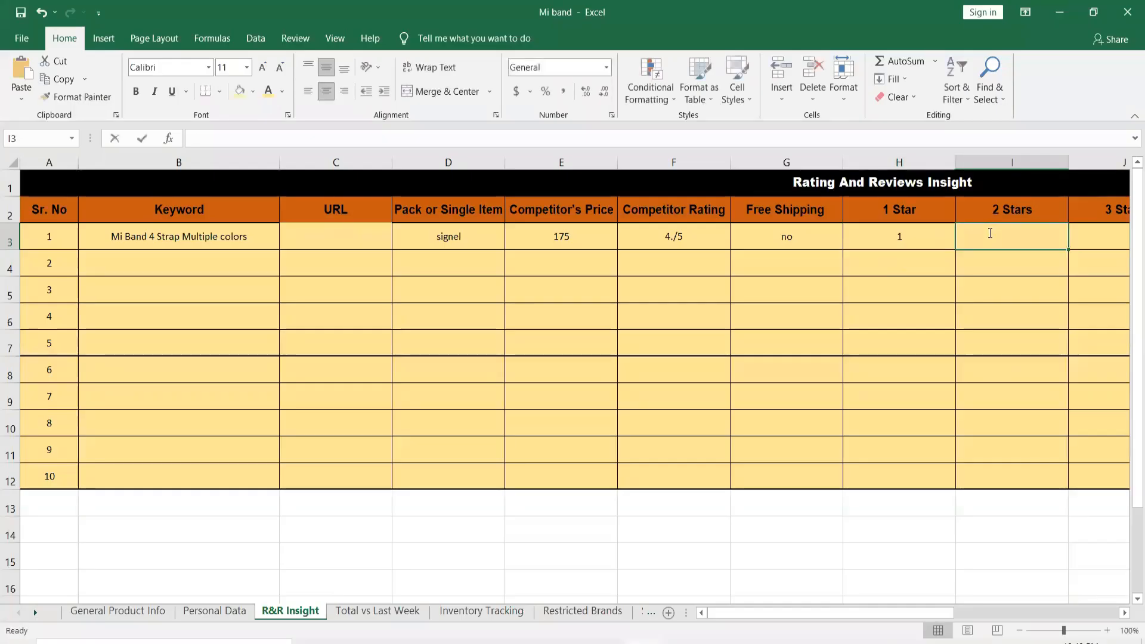
{"action": "type", "text": "0"}
Step: Enter the listing's 3-star count, 5, in J3 and its 4-star count, 10, in K3
{"action": "key", "text": "alt+Tab"}
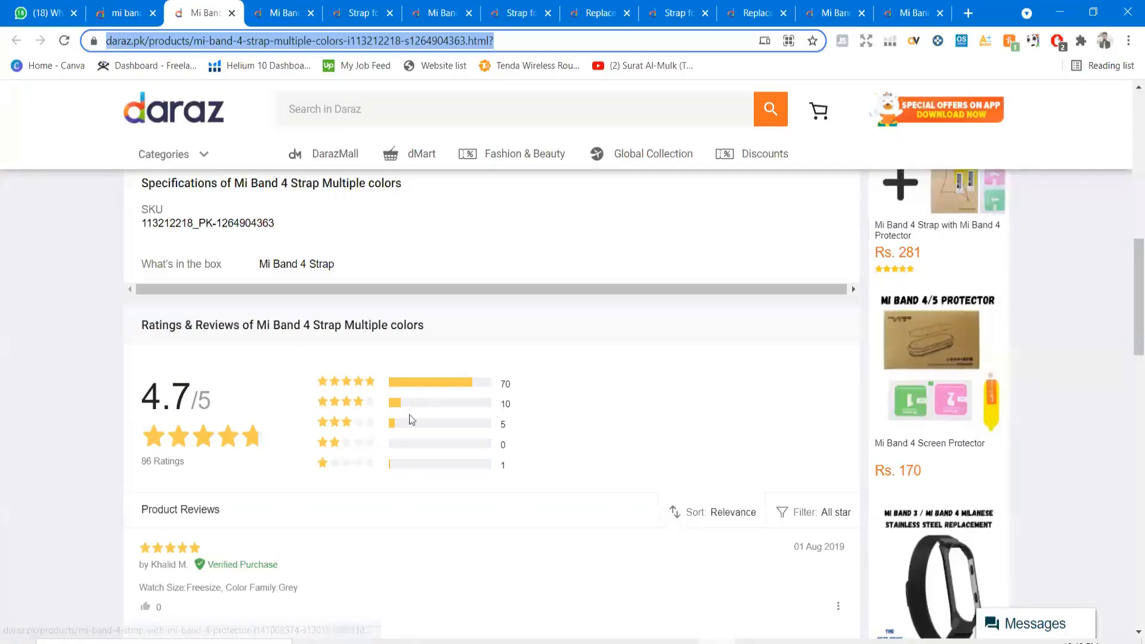
{"action": "key", "text": "alt+Tab"}
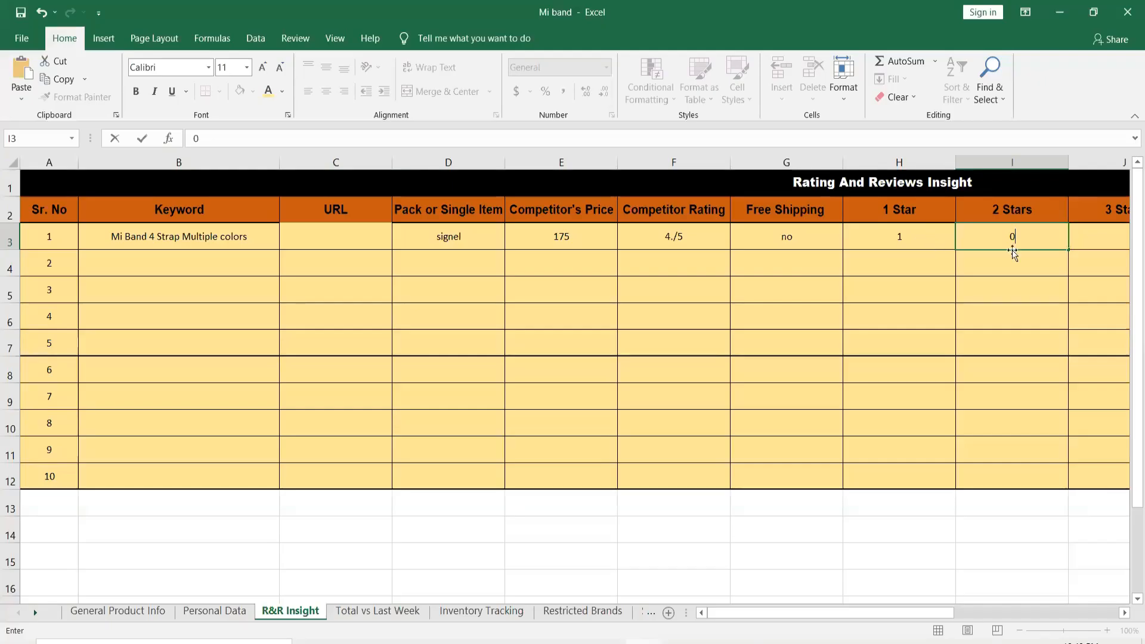
{"action": "left_click", "coordinate": [1116, 241]}
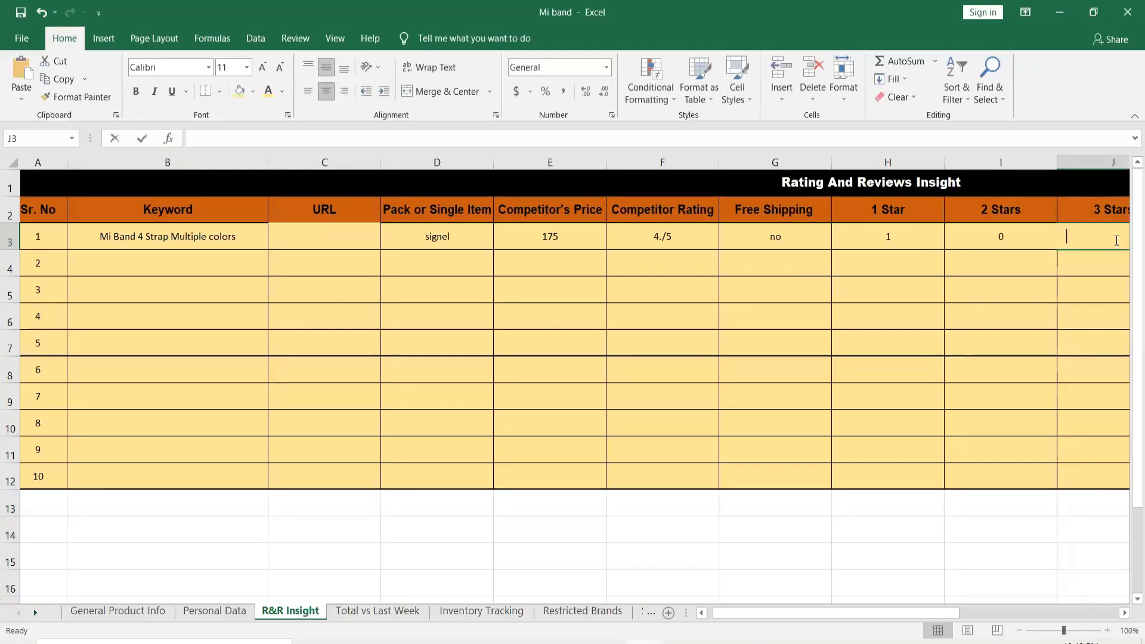
{"action": "type", "text": "5"}
{"action": "key", "text": "Tab"}
{"action": "key", "text": "alt+Tab"}
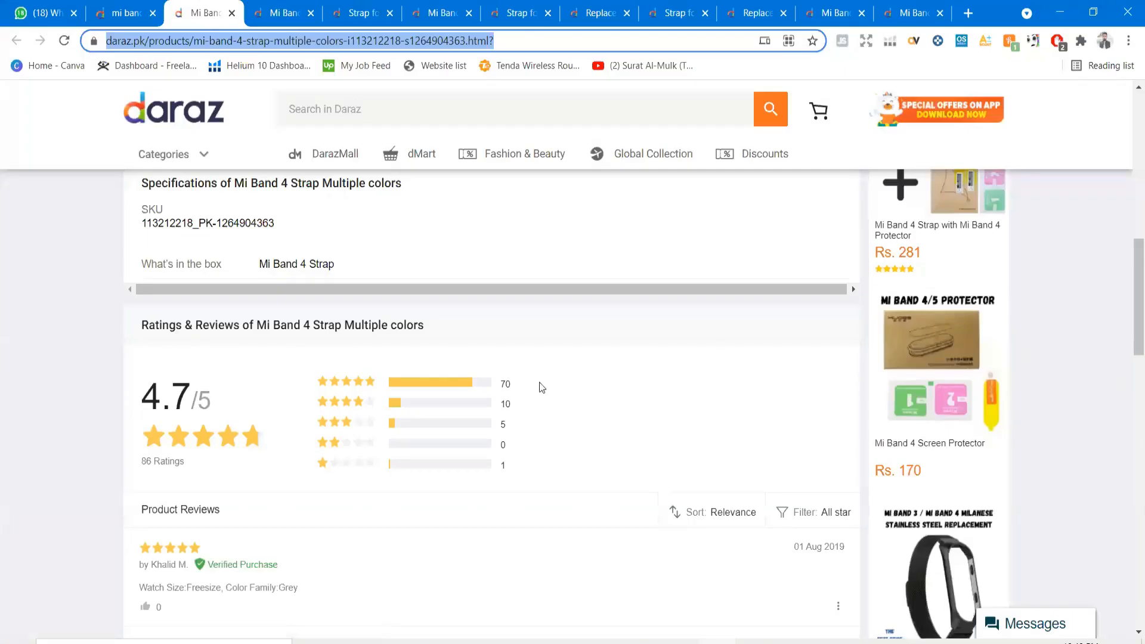
{"action": "key", "text": "alt+Tab"}
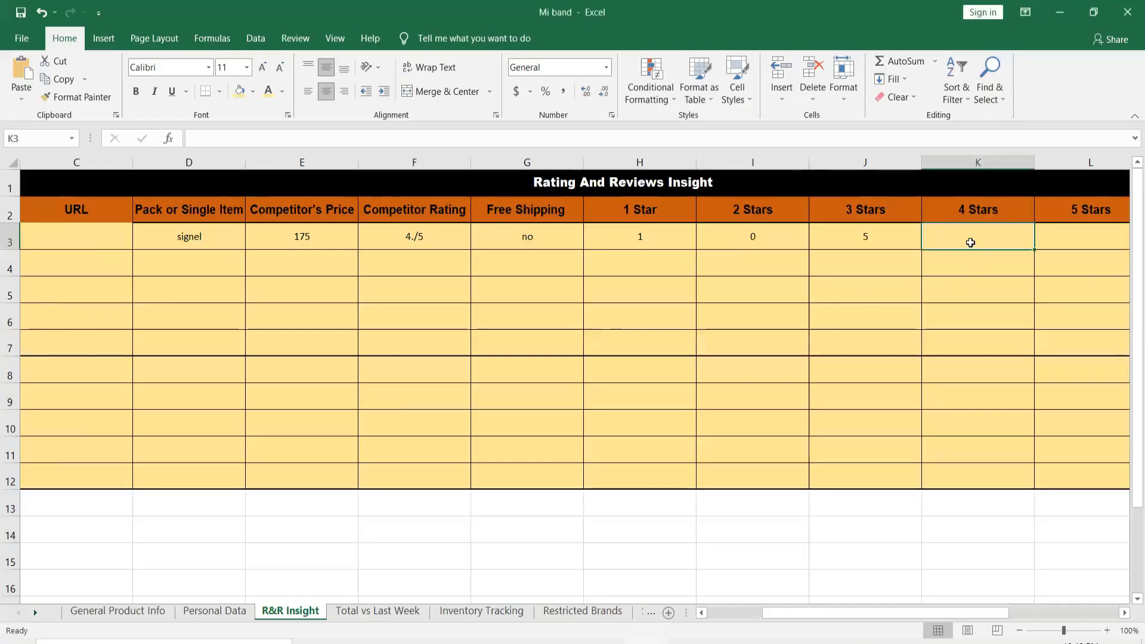
{"action": "type", "text": "10"}
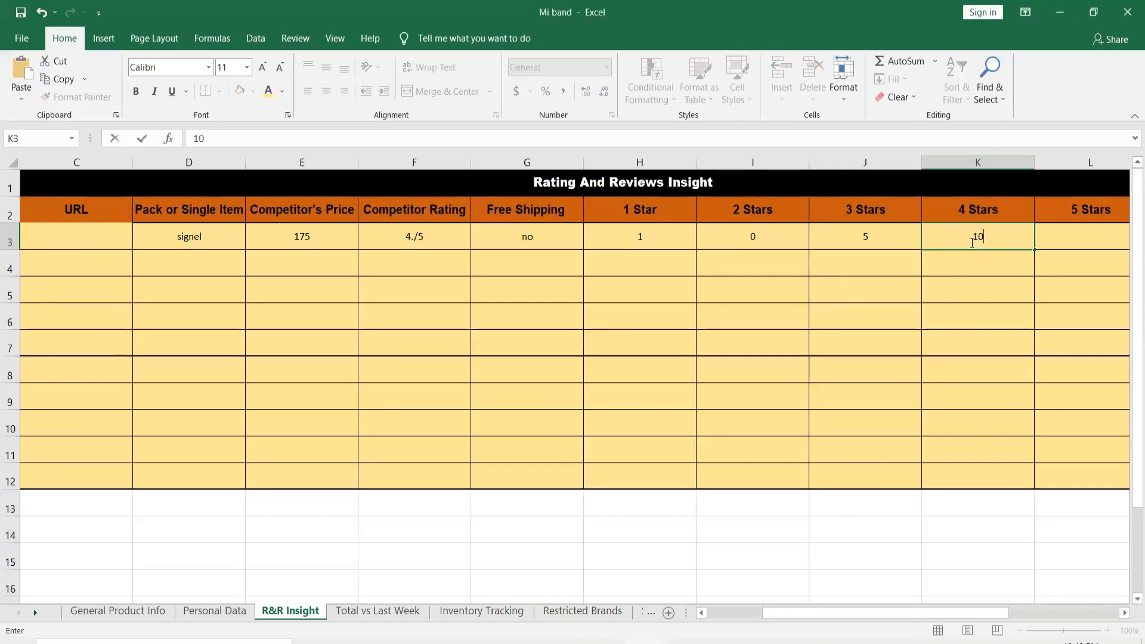
Step: Enter the listing's 5-star count, 70, in L3 and its total reviews, 86, in M3
{"action": "key", "text": "alt+Tab"}
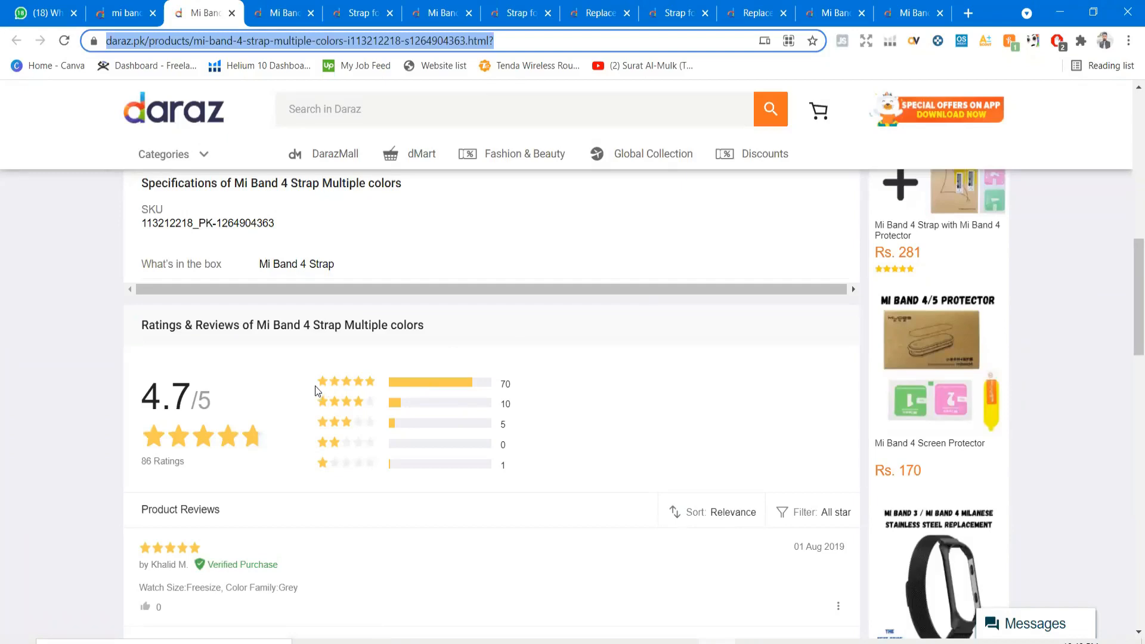
{"action": "key", "text": "alt+Tab"}
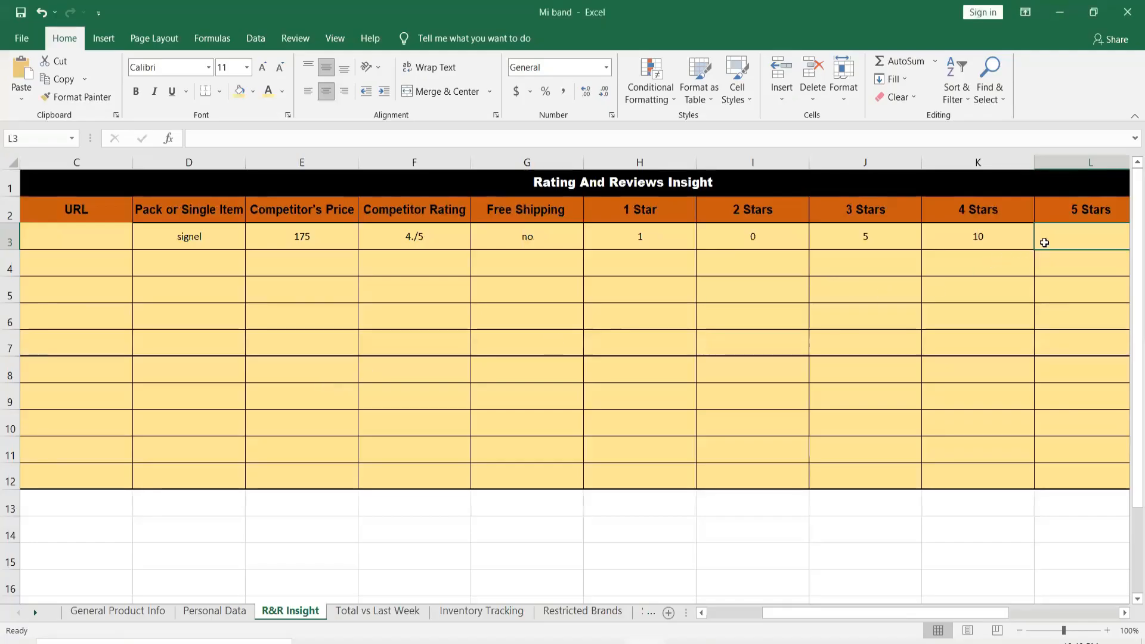
{"action": "type", "text": "1"}
{"action": "key", "text": "BackSpace"}
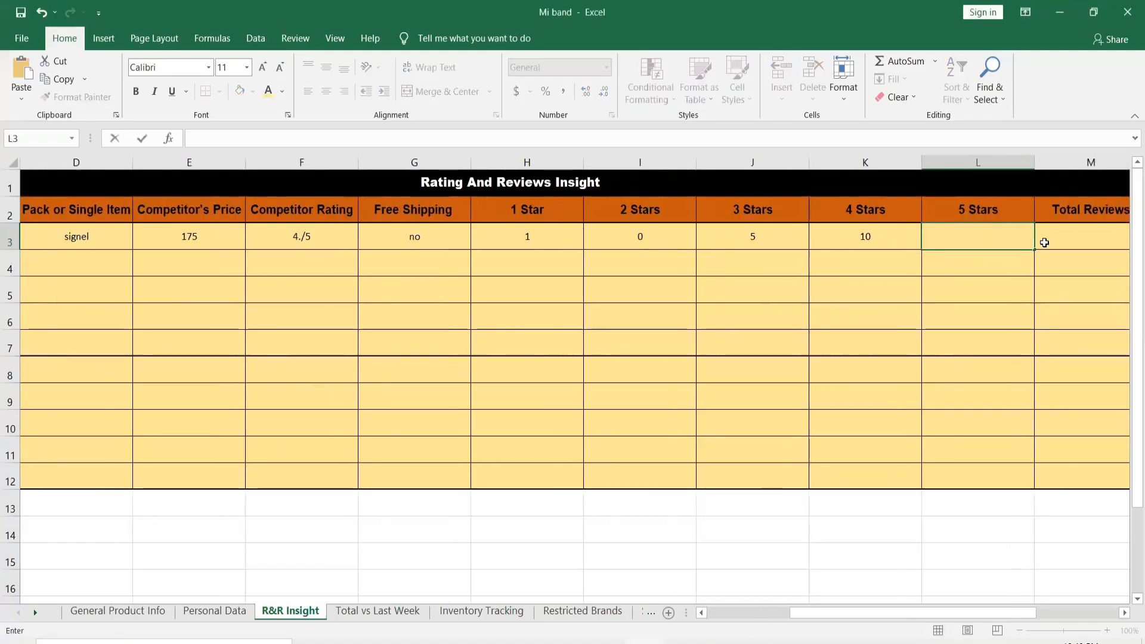
{"action": "type", "text": "70"}
{"action": "left_click", "coordinate": [1073, 239]}
{"action": "key", "text": "alt+Tab"}
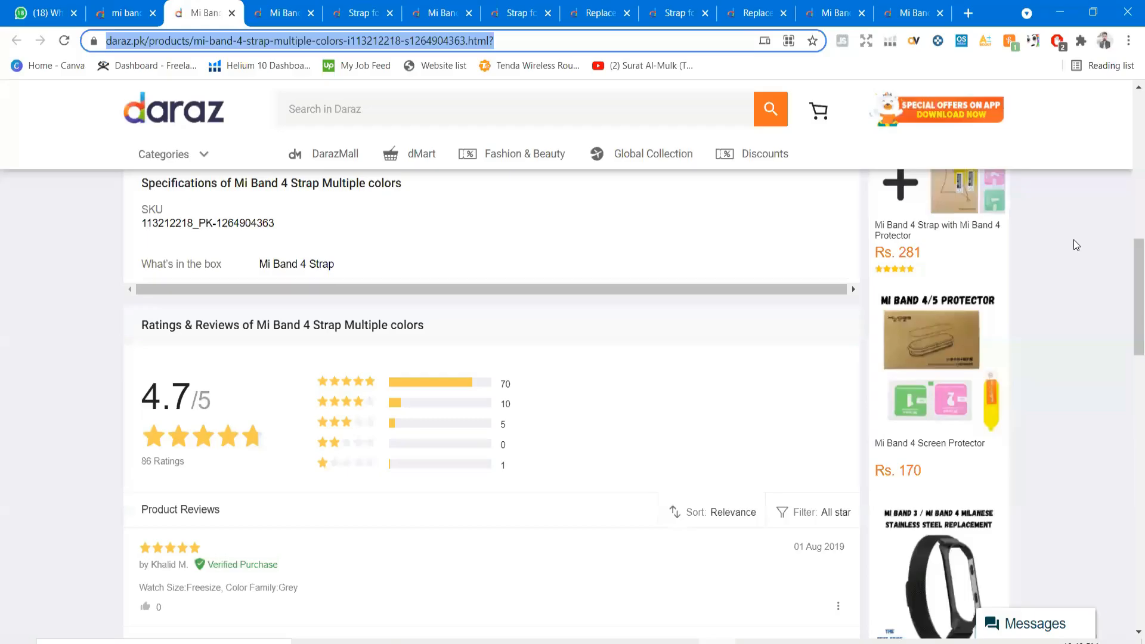
{"action": "key", "text": "alt+Tab"}
{"action": "type", "text": "86"}
Step: Add up the listing's 4- and 5-star ratings on Daraz and enter 80 as the good reviews in N3
{"action": "key", "text": "alt+Tab"}
{"action": "left_click", "coordinate": [768, 326]}
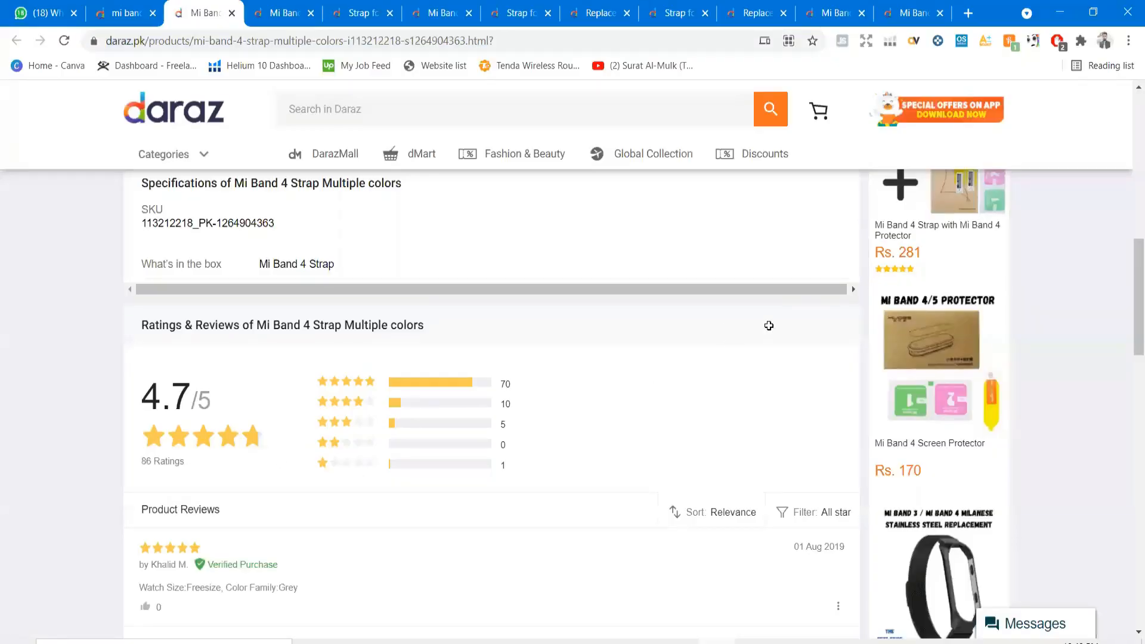
{"action": "key", "text": "alt+Tab"}
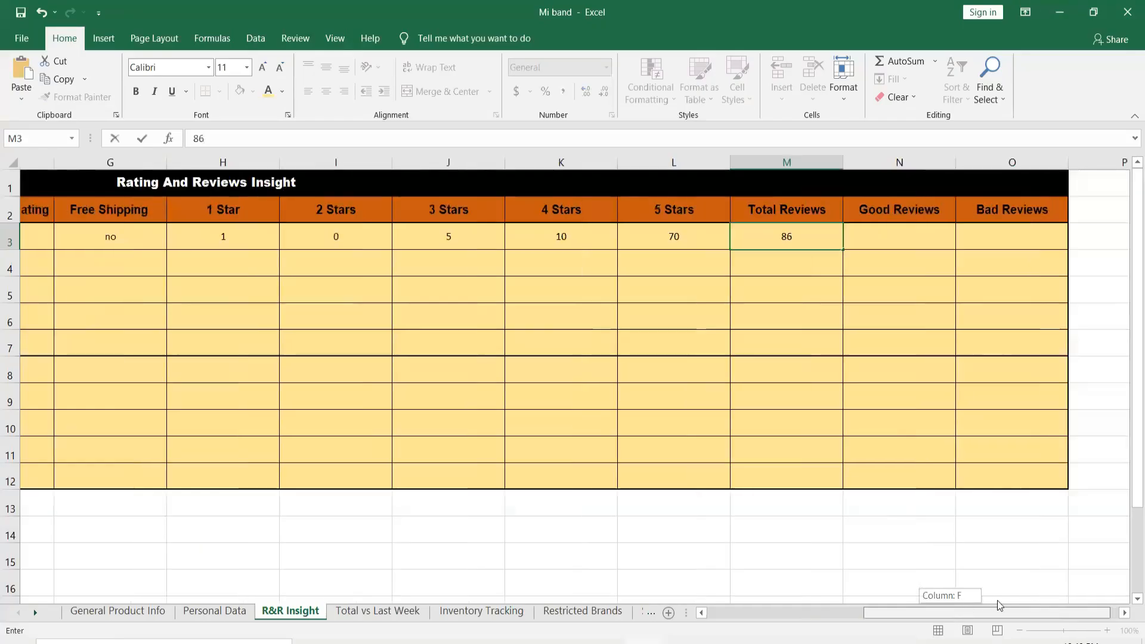
{"action": "left_click", "coordinate": [839, 233]}
{"action": "key", "text": "alt+Tab"}
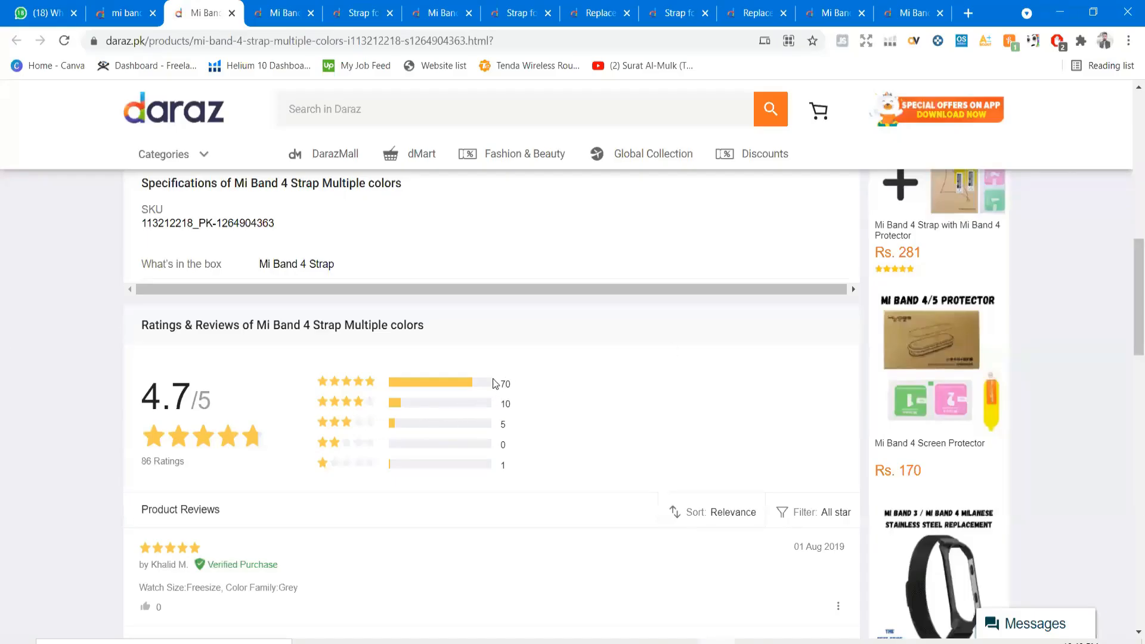
{"action": "key", "text": "alt+Tab"}
{"action": "key", "text": "alt+Tab"}
{"action": "key", "text": "alt+Tab"}
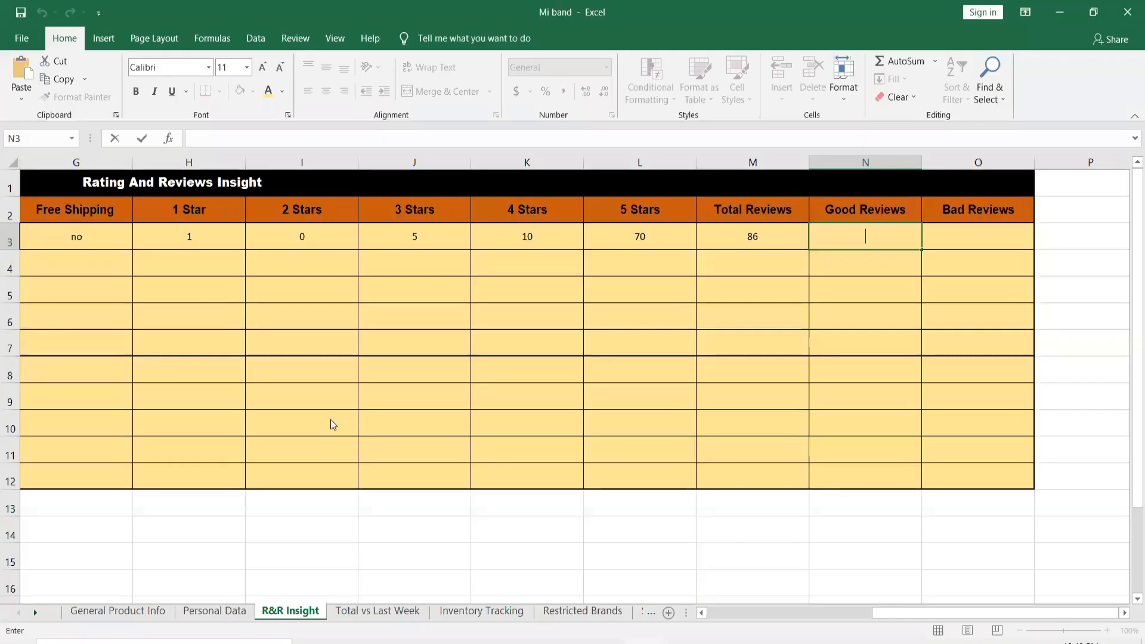
{"action": "key", "text": "alt+Tab"}
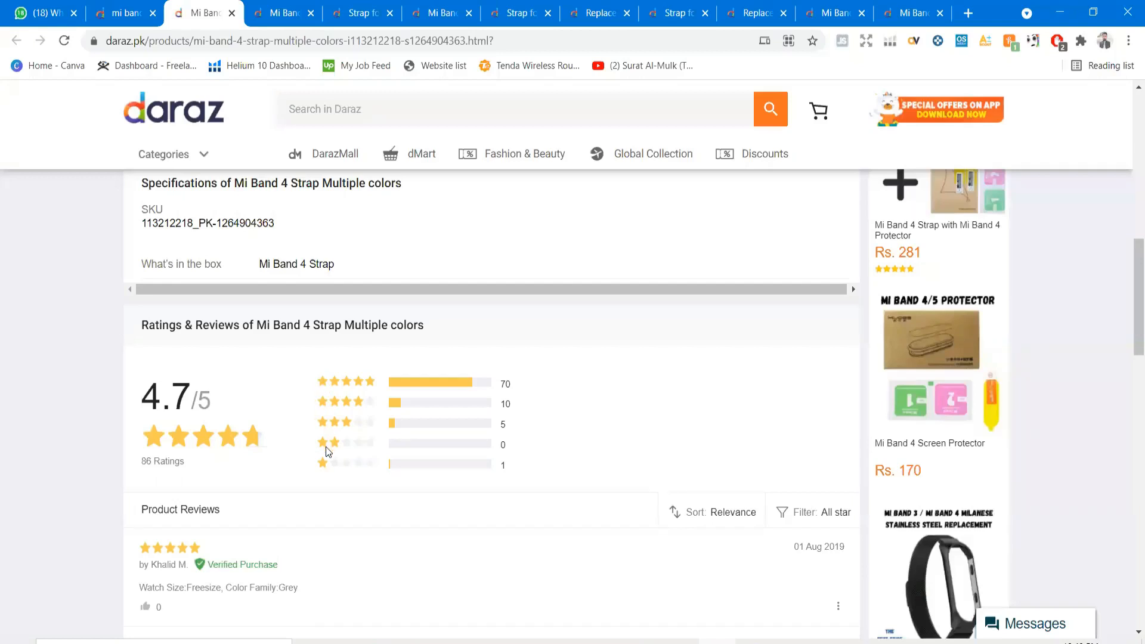
{"action": "key", "text": "alt+Tab"}
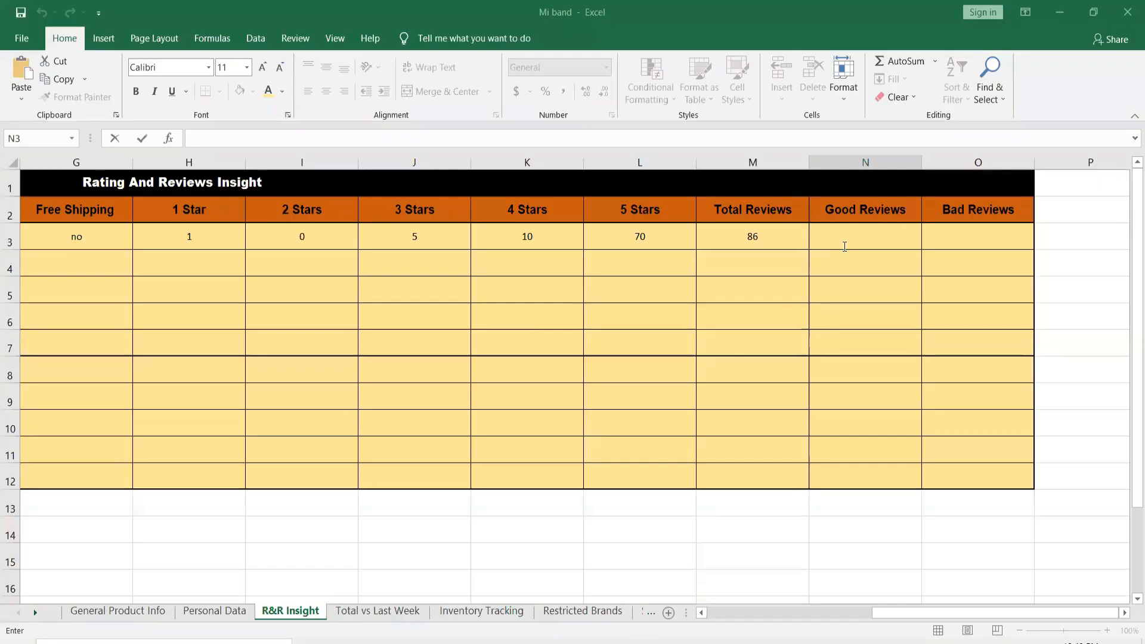
{"action": "double_click", "coordinate": [846, 245]}
{"action": "type", "text": "80"}
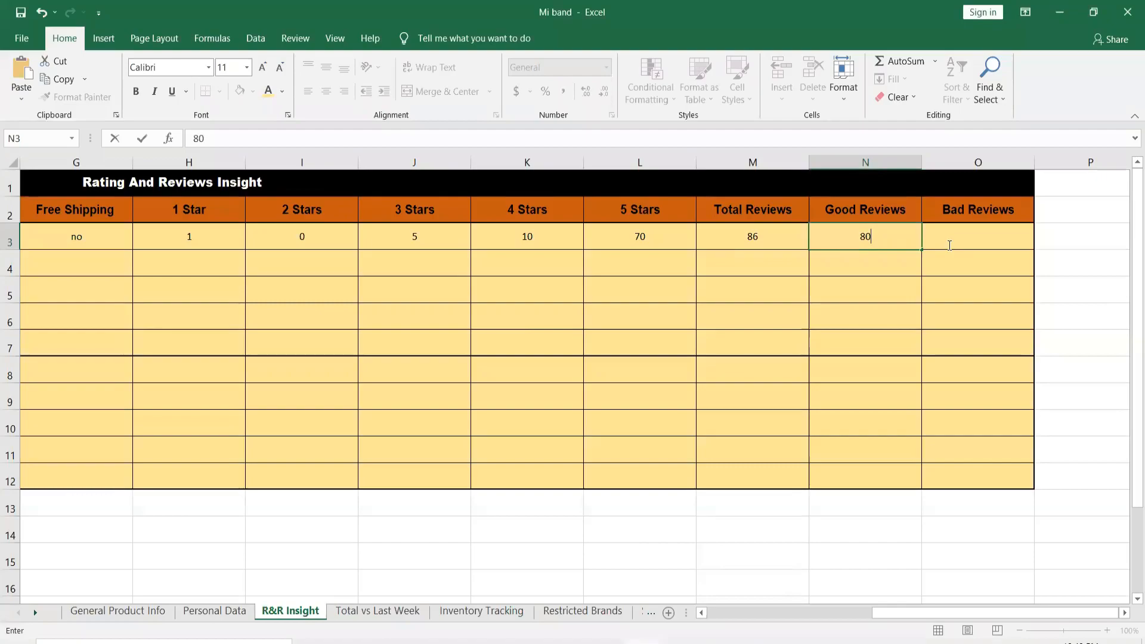
Step: Enter 1 as the listing's bad reviews in O3, based on its lowest star ratings on Daraz
{"action": "key", "text": "alt+Tab"}
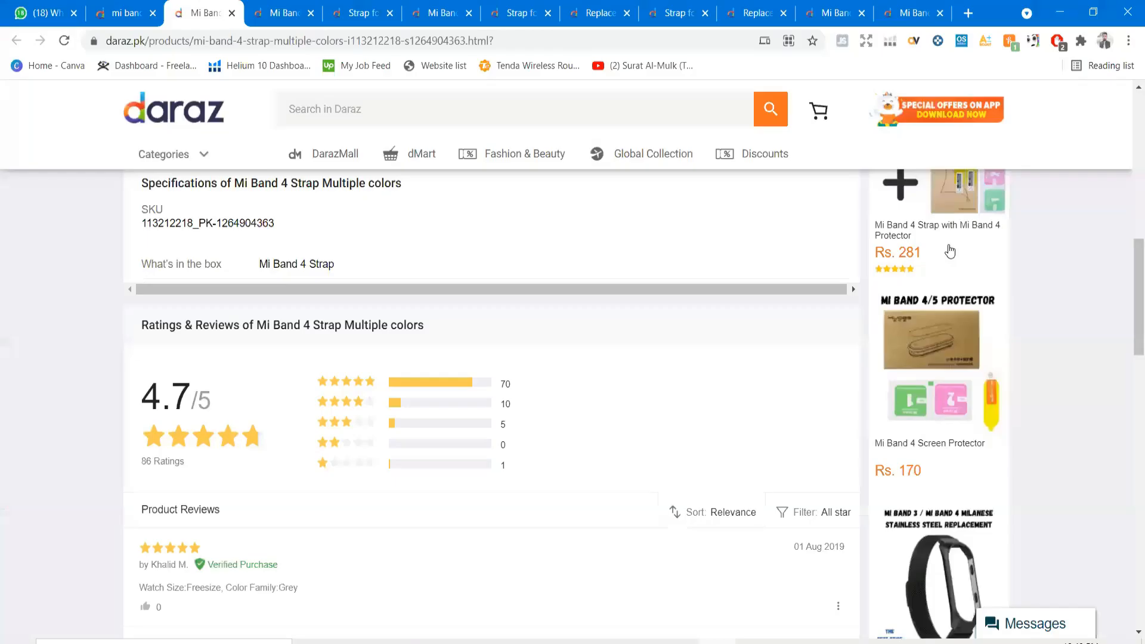
{"action": "key", "text": "alt+Tab"}
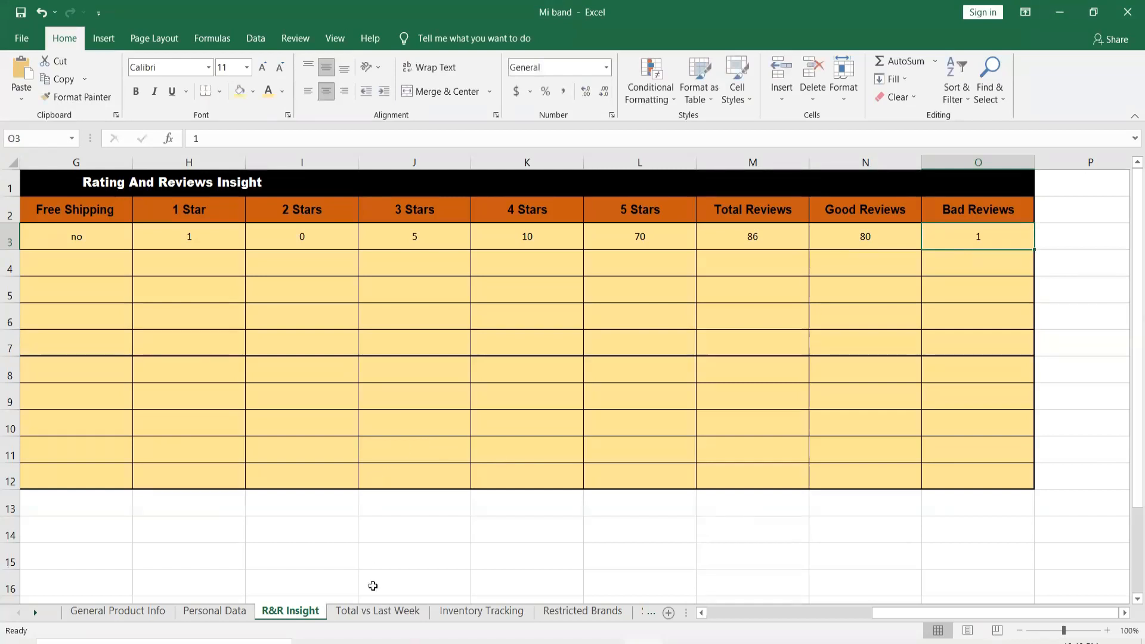
{"action": "left_click_drag", "start_coordinate": [906, 612], "coordinate": [712, 612]}
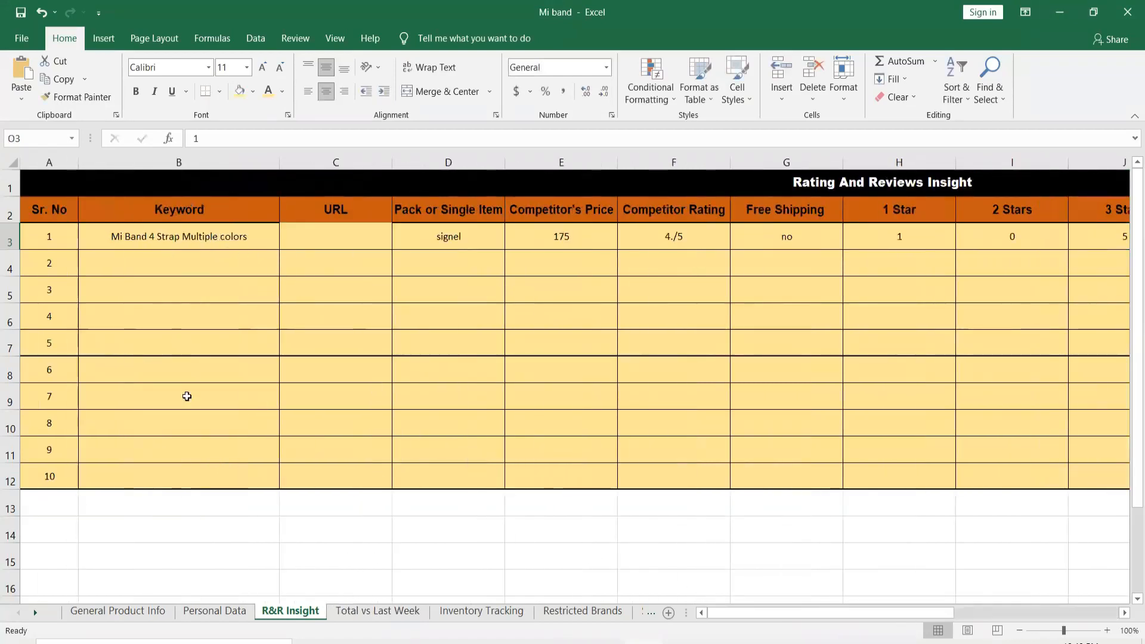
Step: Look through the other open Daraz strap listings that can fill the remaining rows of the sheet
{"action": "key", "text": "alt+Tab"}
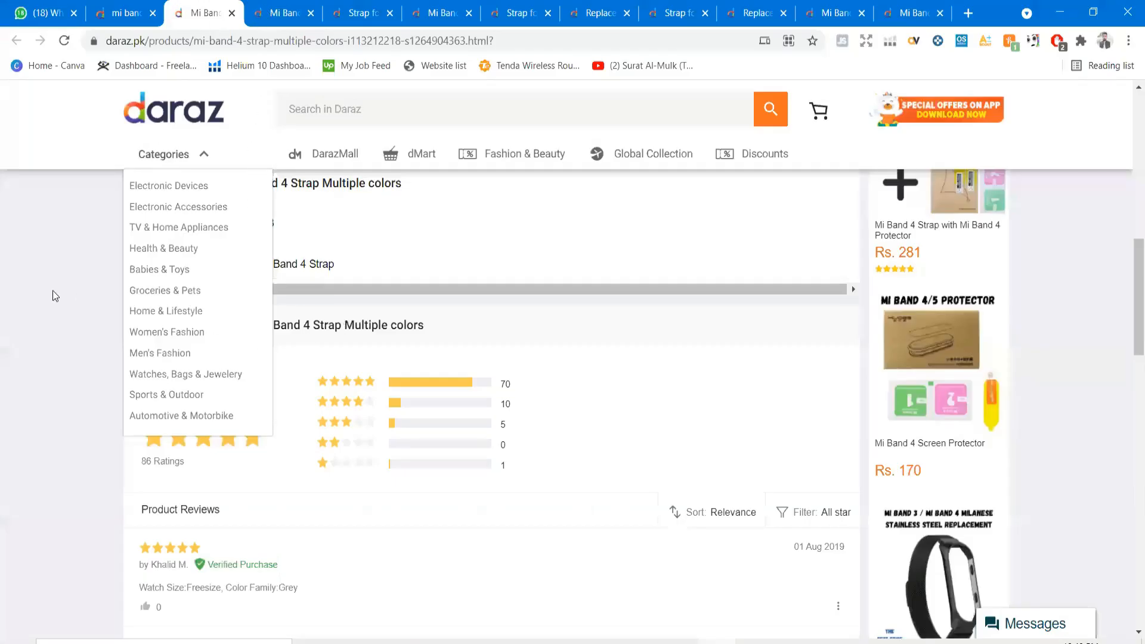
{"action": "key", "text": "ctrl+Tab"}
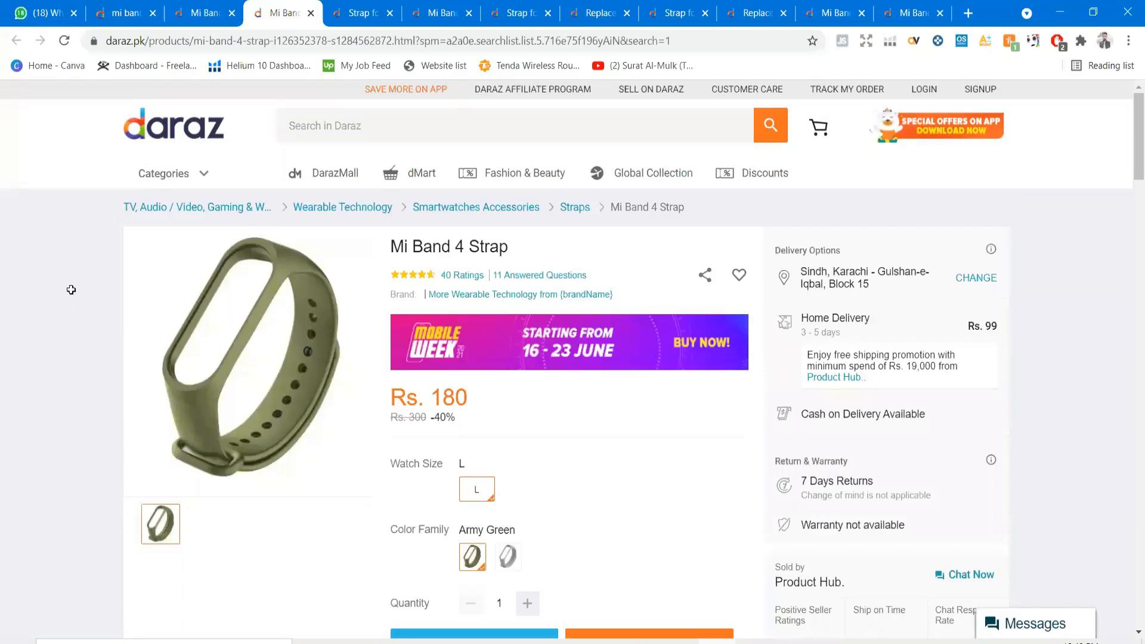
{"action": "key", "text": "alt+Tab"}
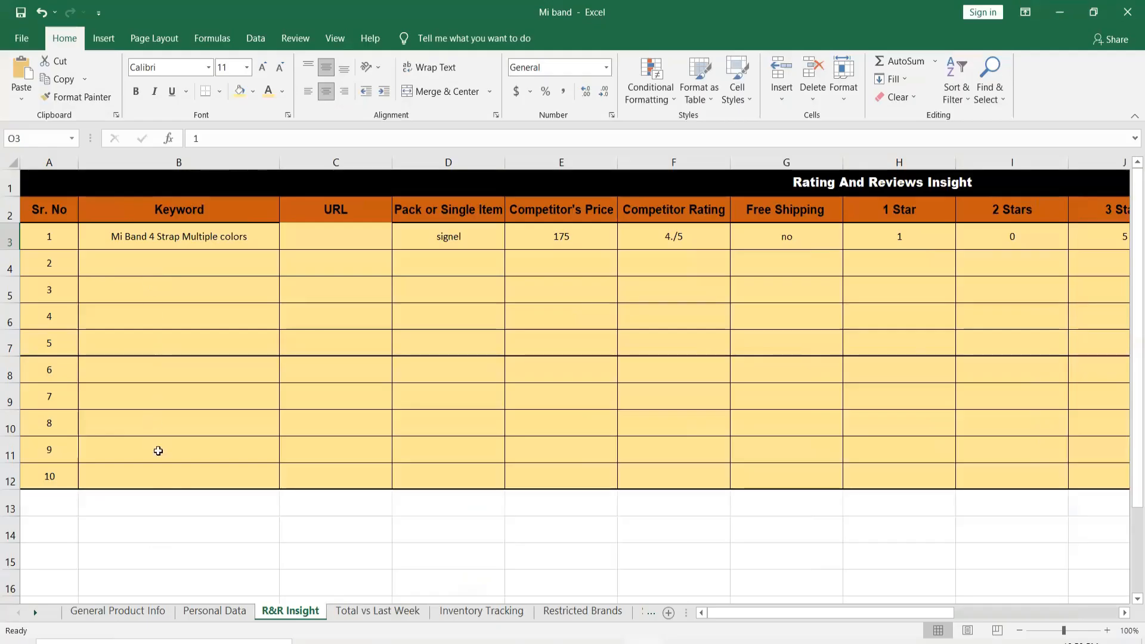
{"action": "key", "text": "alt+Tab"}
{"action": "left_click", "coordinate": [203, 12]}
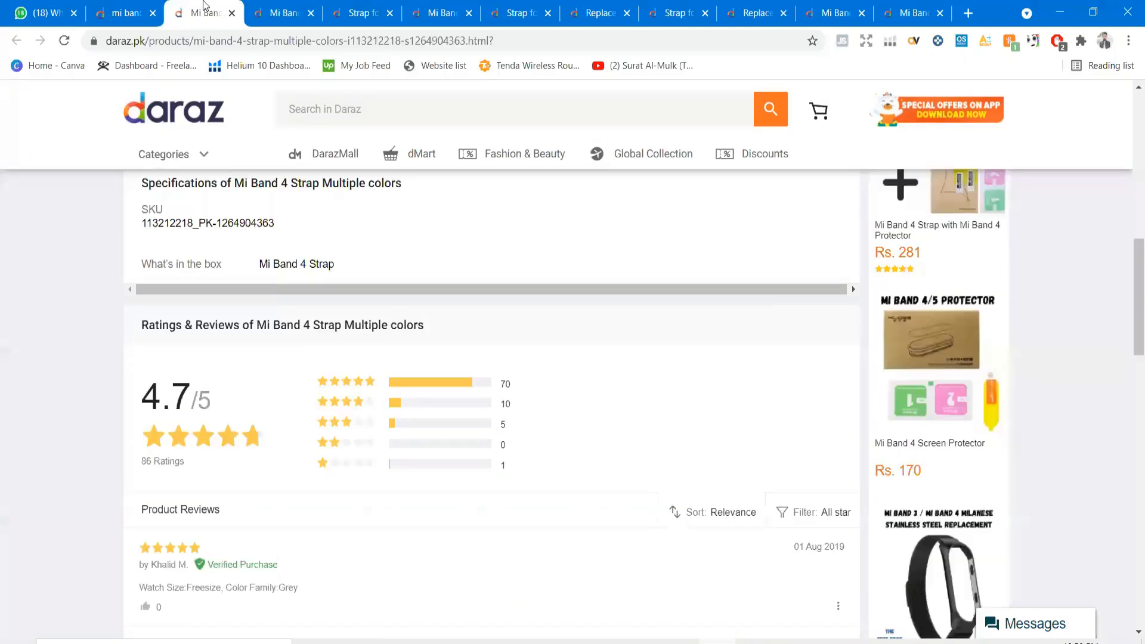
{"action": "left_click", "coordinate": [292, 14]}
{"action": "left_click", "coordinate": [438, 13]}
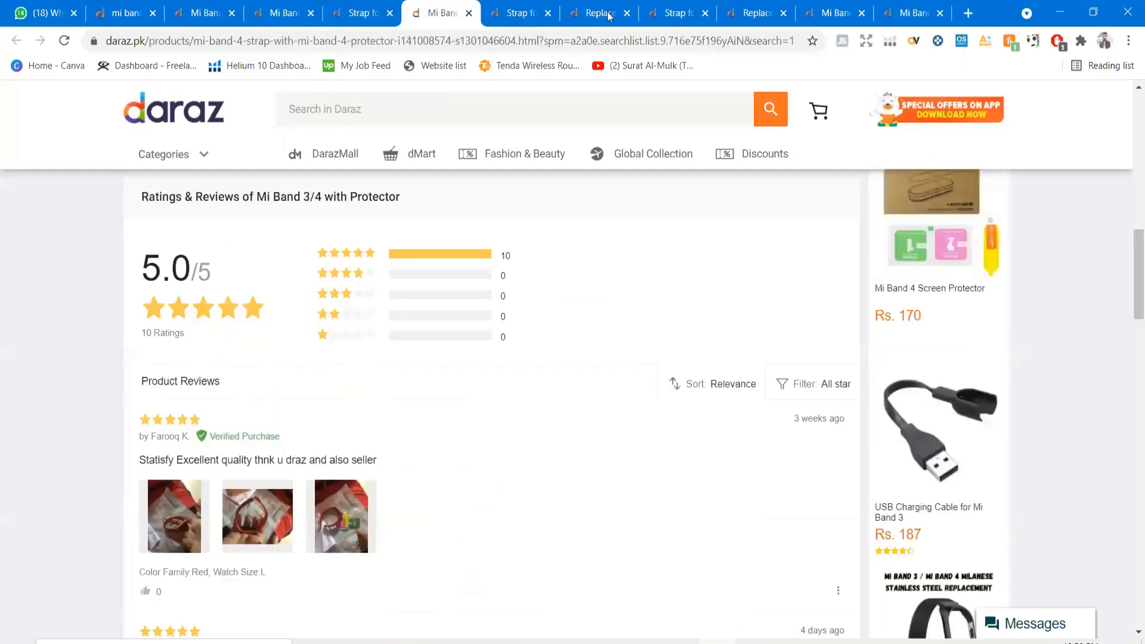
{"action": "left_click", "coordinate": [587, 12]}
{"action": "left_click", "coordinate": [745, 12]}
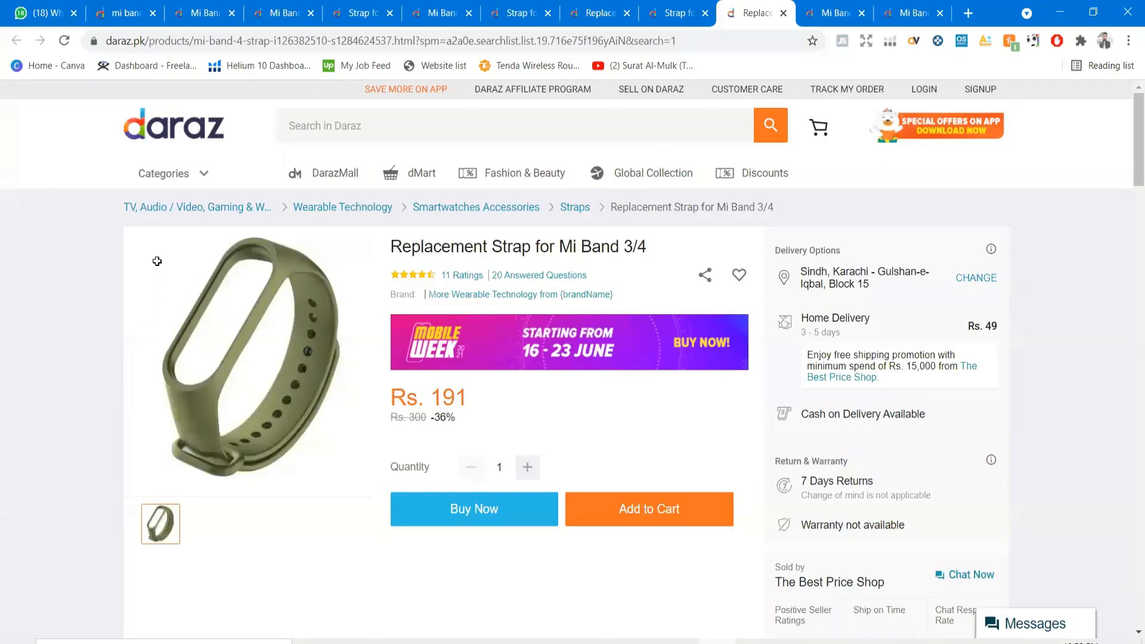
Step: Switch to the Excel workbook and enter 86 as the first listing's total reviews in B4 of the Total vs Last Week sheet
{"action": "key", "text": "alt+Tab"}
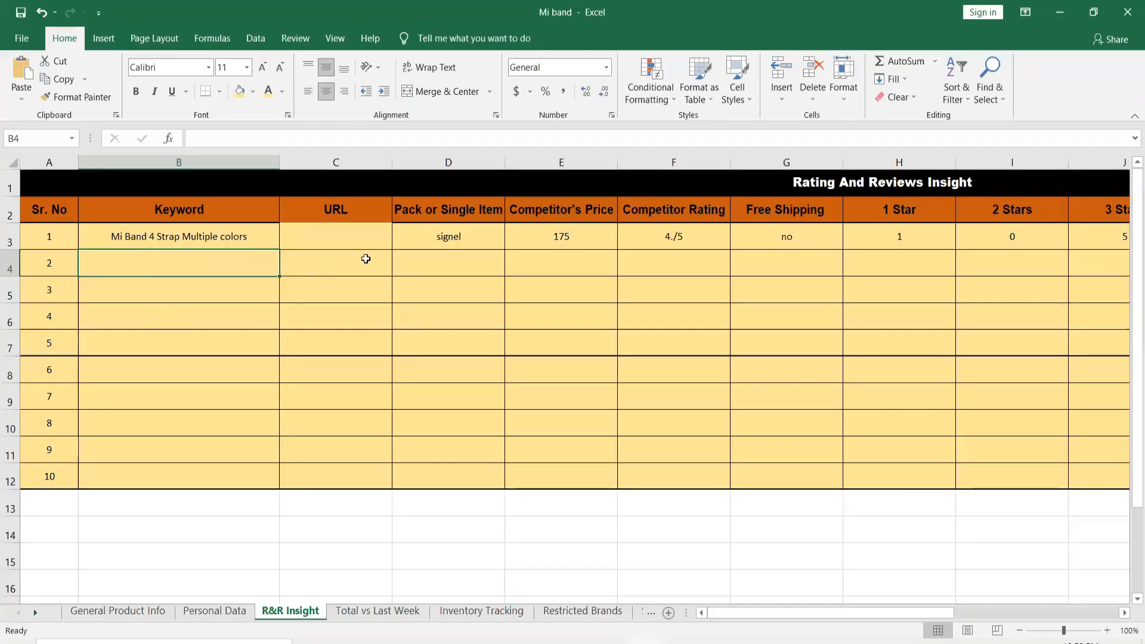
{"action": "left_click", "coordinate": [471, 267]}
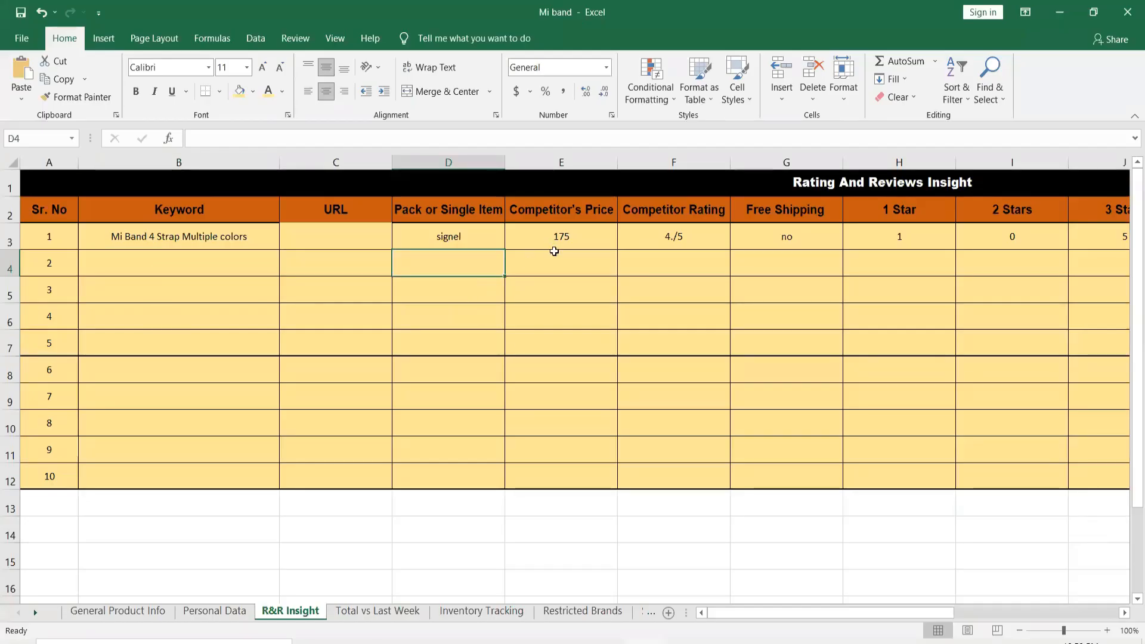
{"action": "key", "text": "Down"}
{"action": "key", "text": "Down"}
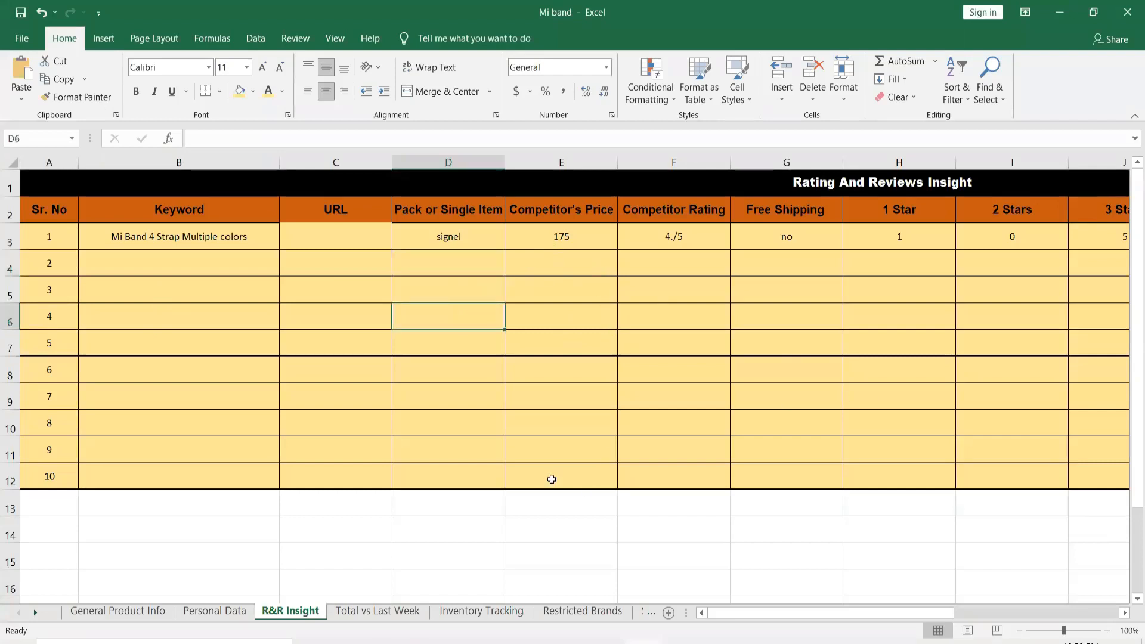
{"action": "left_click", "coordinate": [377, 614]}
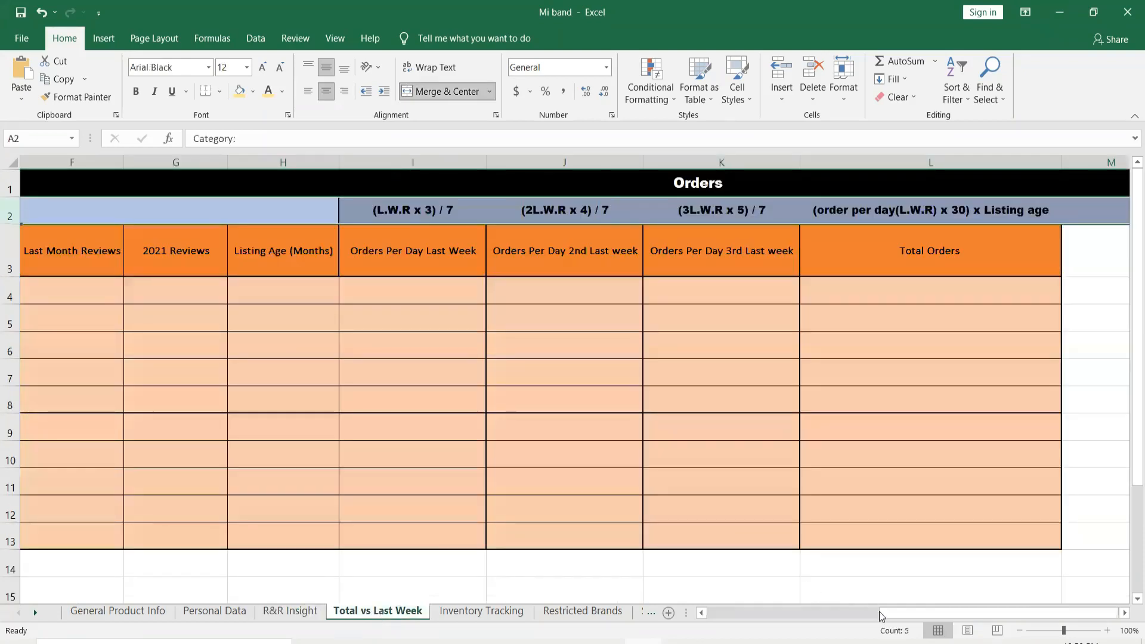
{"action": "left_click_drag", "start_coordinate": [881, 612], "coordinate": [649, 583]}
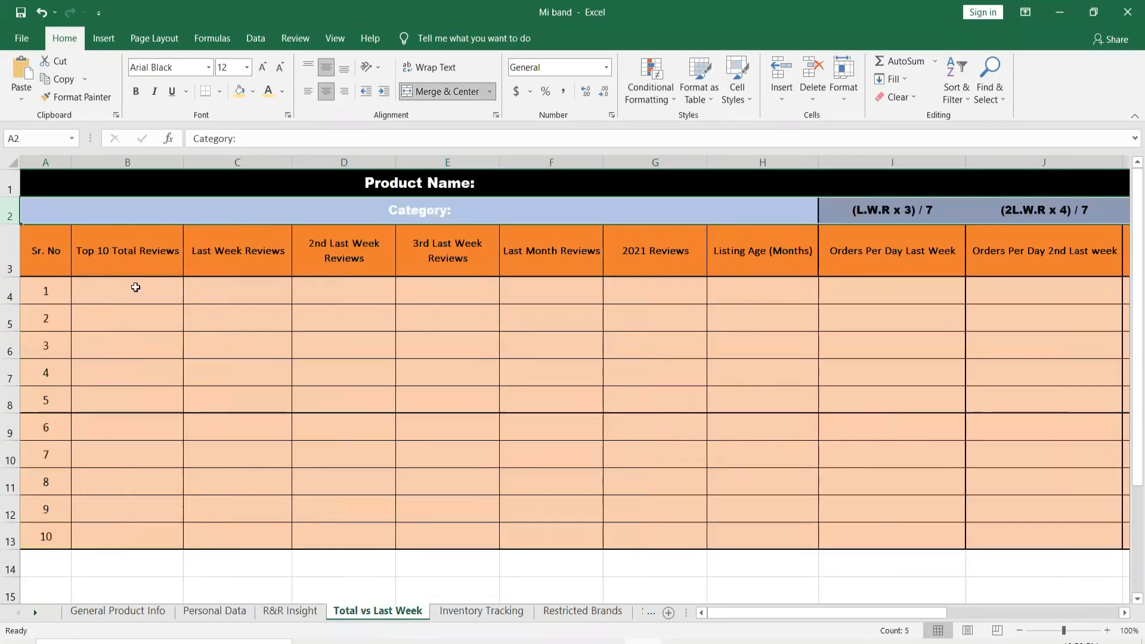
{"action": "double_click", "coordinate": [135, 287]}
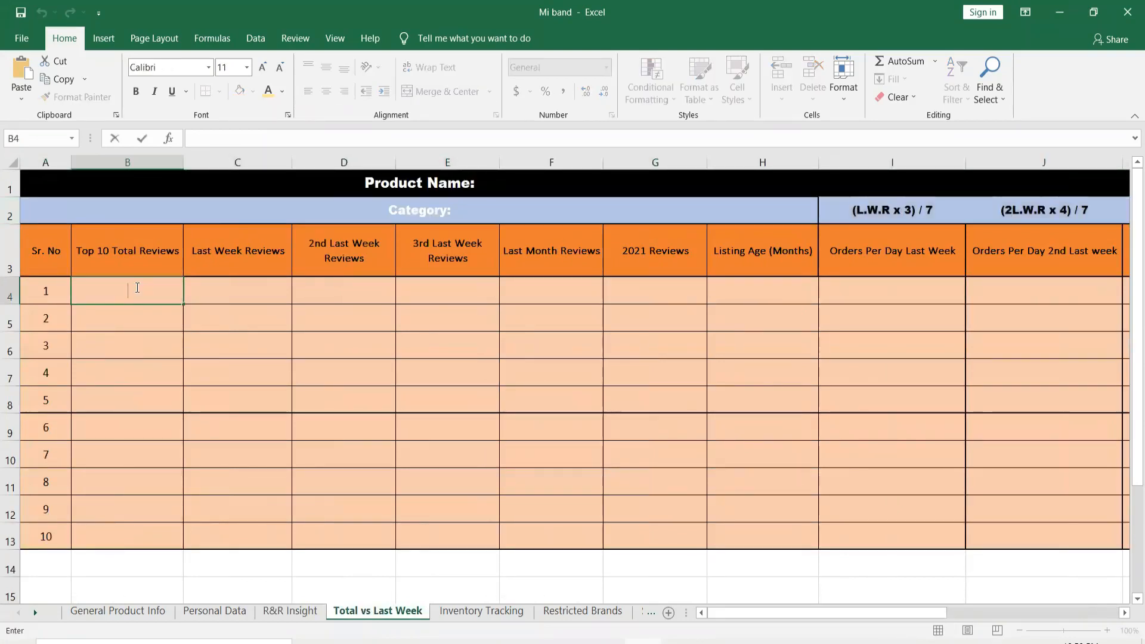
{"action": "type", "text": "86"}
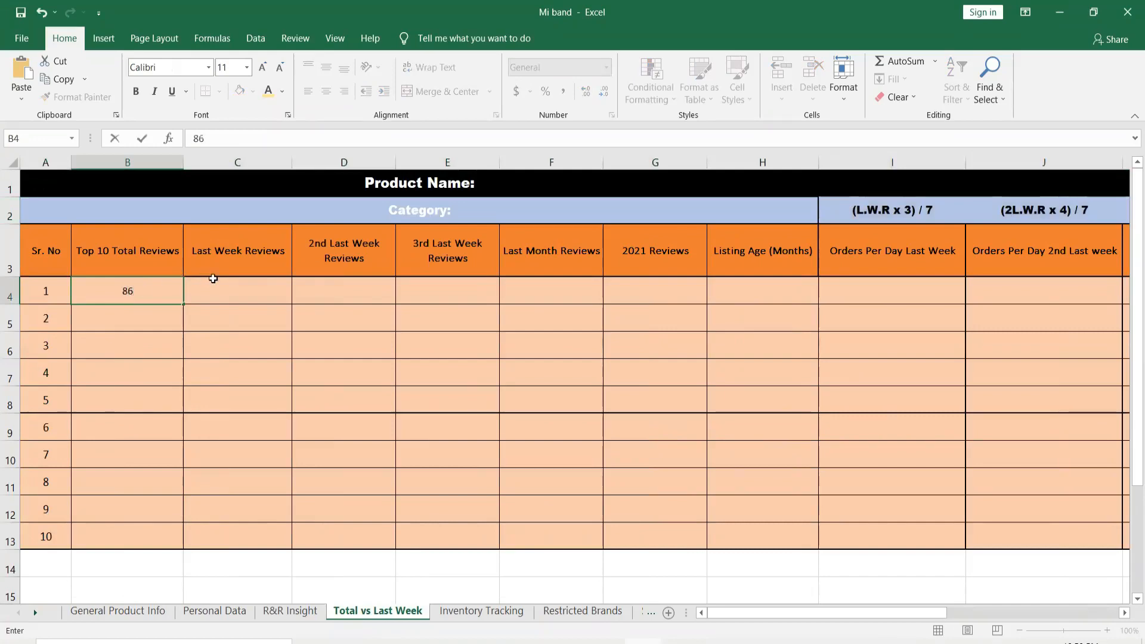
Step: Switch to the Mi Band 4 Strap Multiple colors listing on Daraz and count its most recent reviews up to one week old
{"action": "double_click", "coordinate": [216, 282]}
{"action": "key", "text": "alt+Tab"}
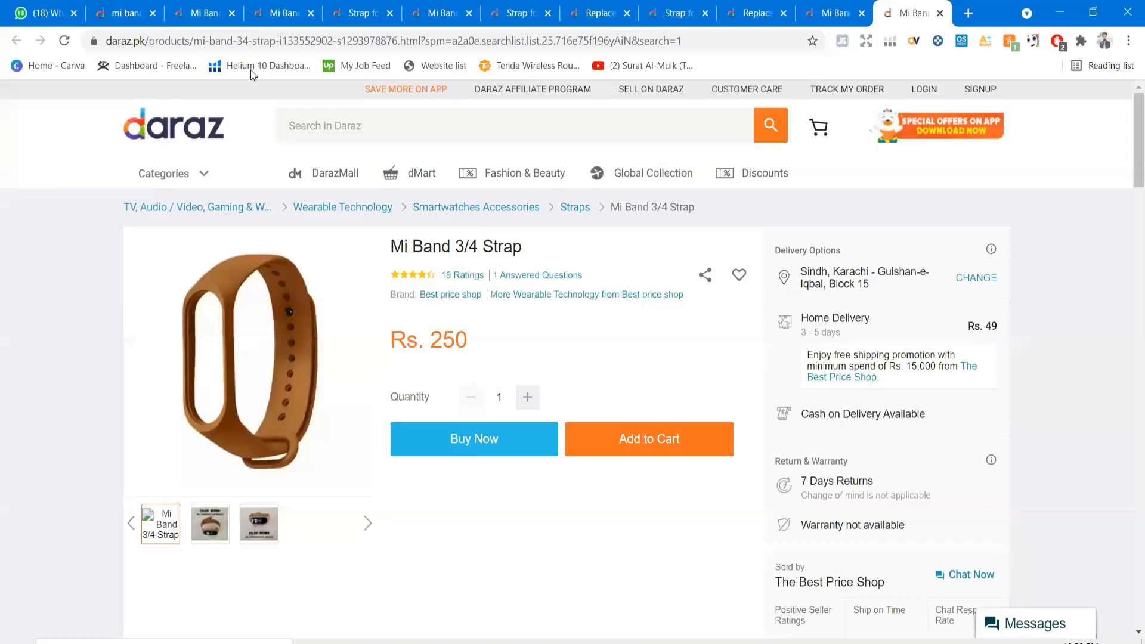
{"action": "left_click", "coordinate": [207, 11]}
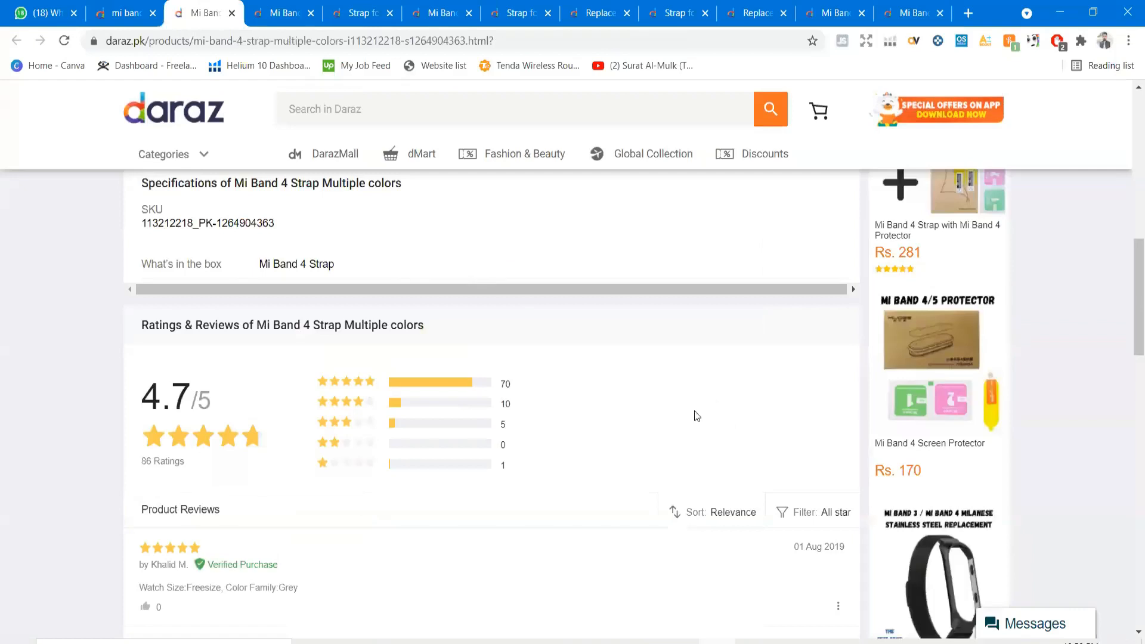
{"action": "scroll", "coordinate": [694, 409], "scroll_direction": "down", "scroll_amount": 3}
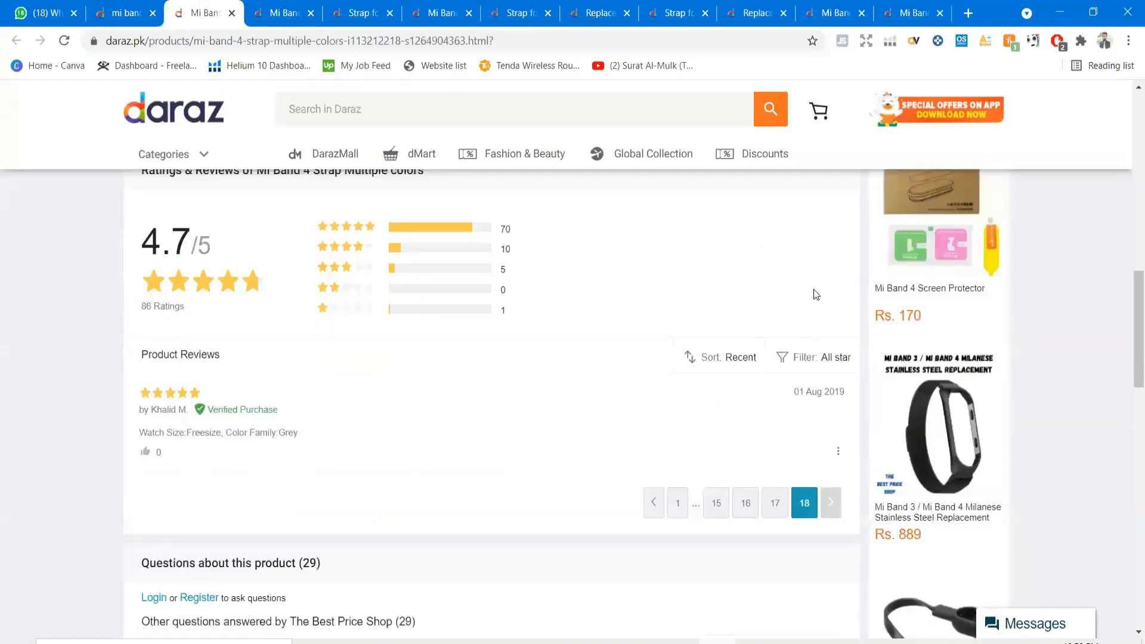
{"action": "scroll", "coordinate": [796, 292], "scroll_direction": "down", "scroll_amount": 2}
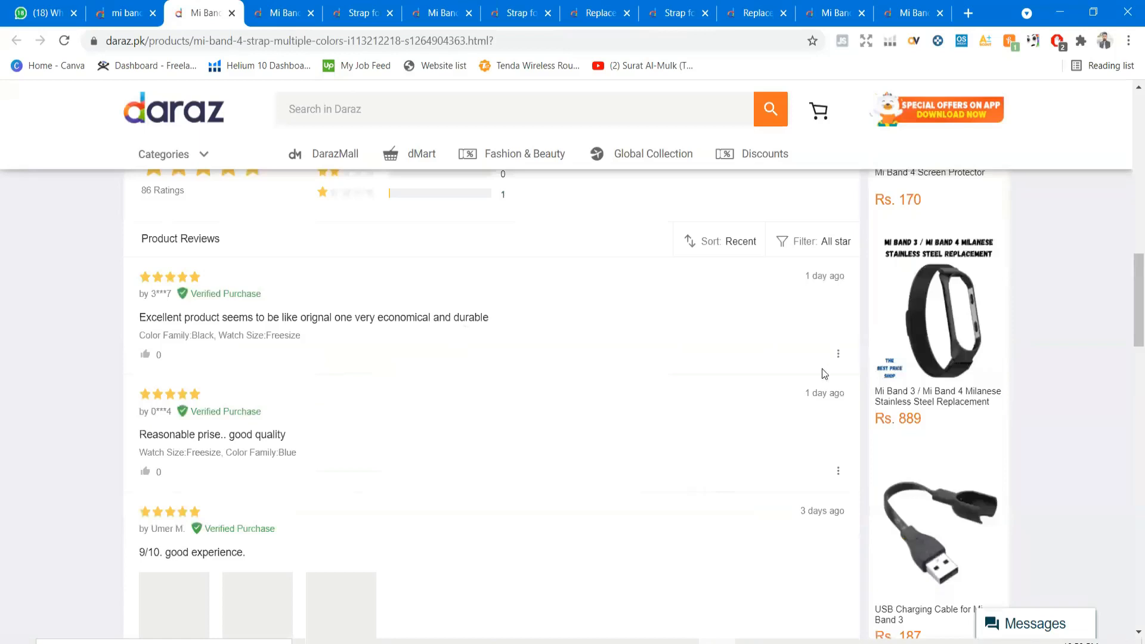
{"action": "scroll", "coordinate": [820, 375], "scroll_direction": "down", "scroll_amount": 4}
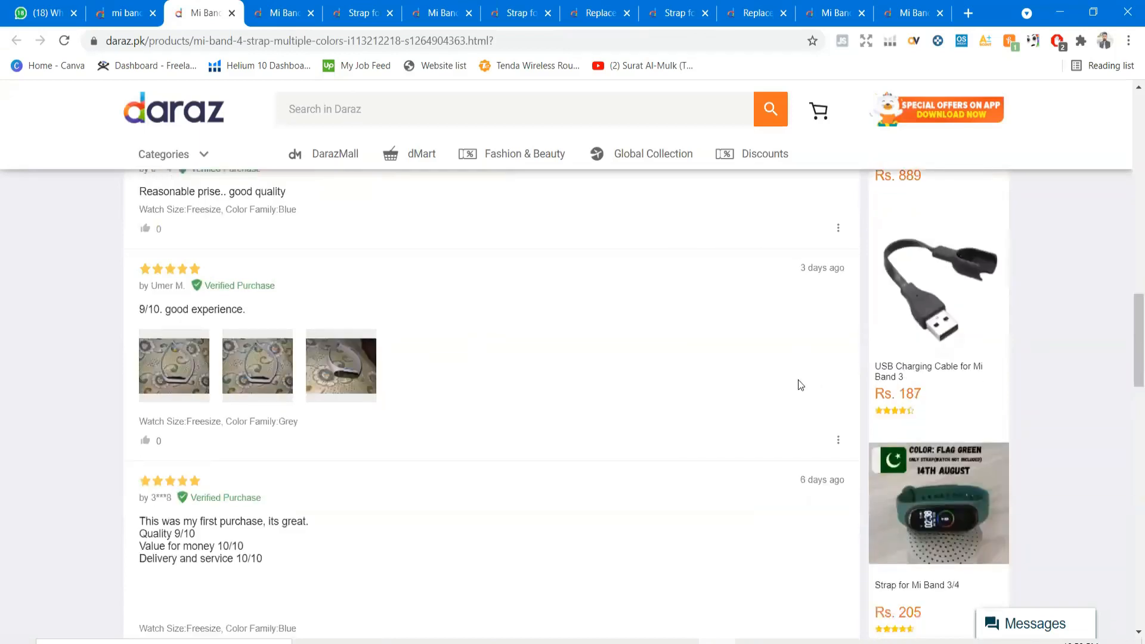
{"action": "scroll", "coordinate": [778, 340], "scroll_direction": "up", "scroll_amount": 3}
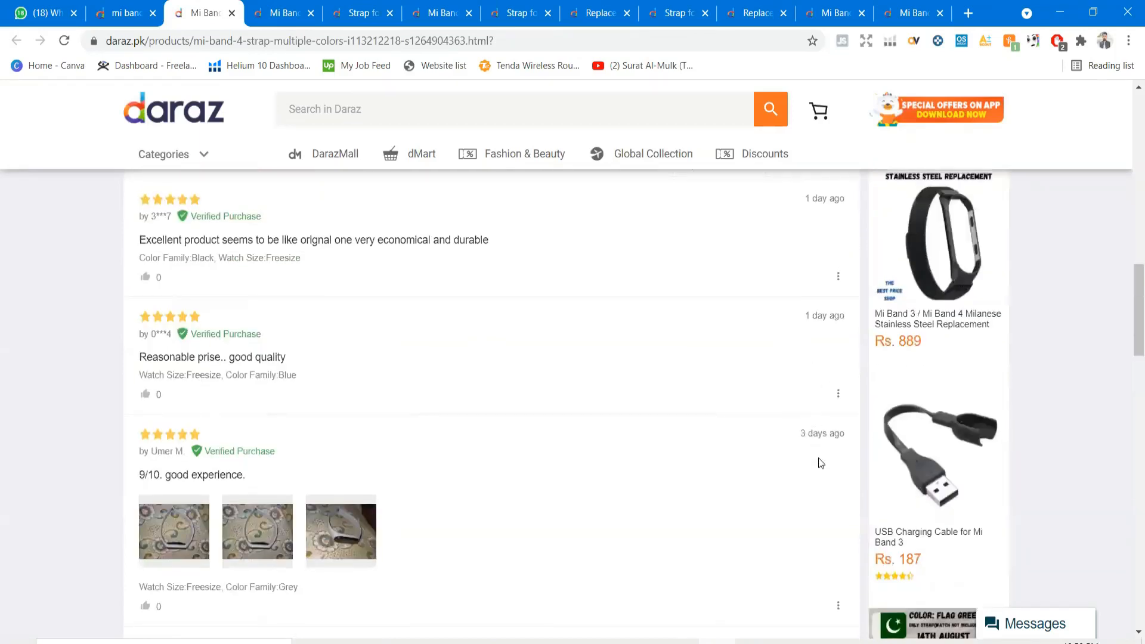
{"action": "scroll", "coordinate": [818, 465], "scroll_direction": "down", "scroll_amount": 4}
{"action": "scroll", "coordinate": [713, 477], "scroll_direction": "down", "scroll_amount": 4}
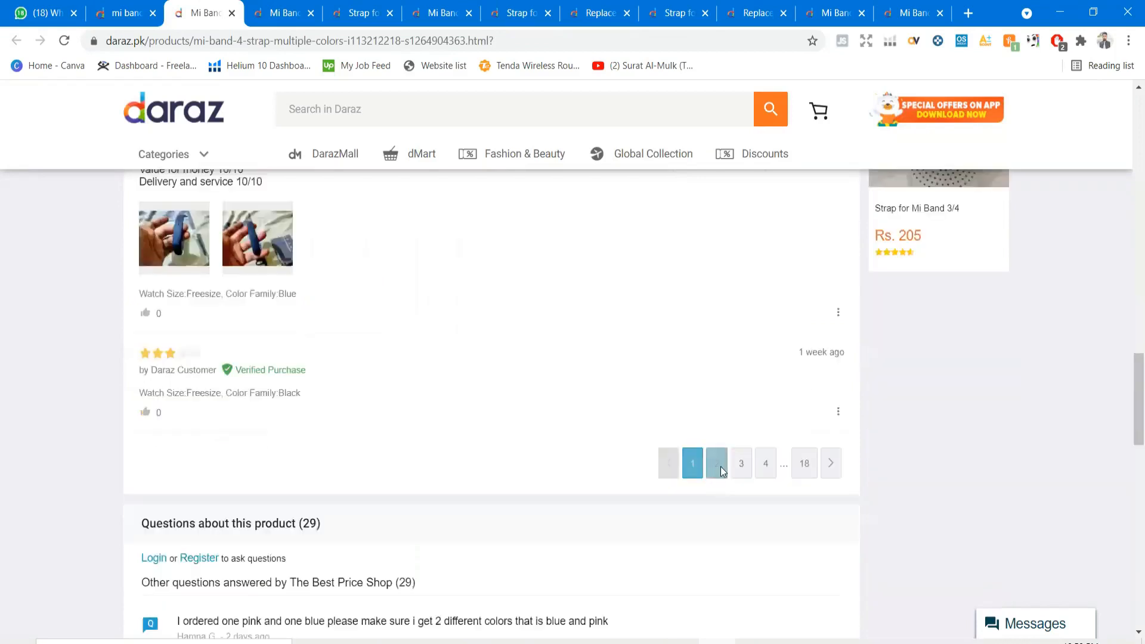
{"action": "left_click", "coordinate": [720, 465]}
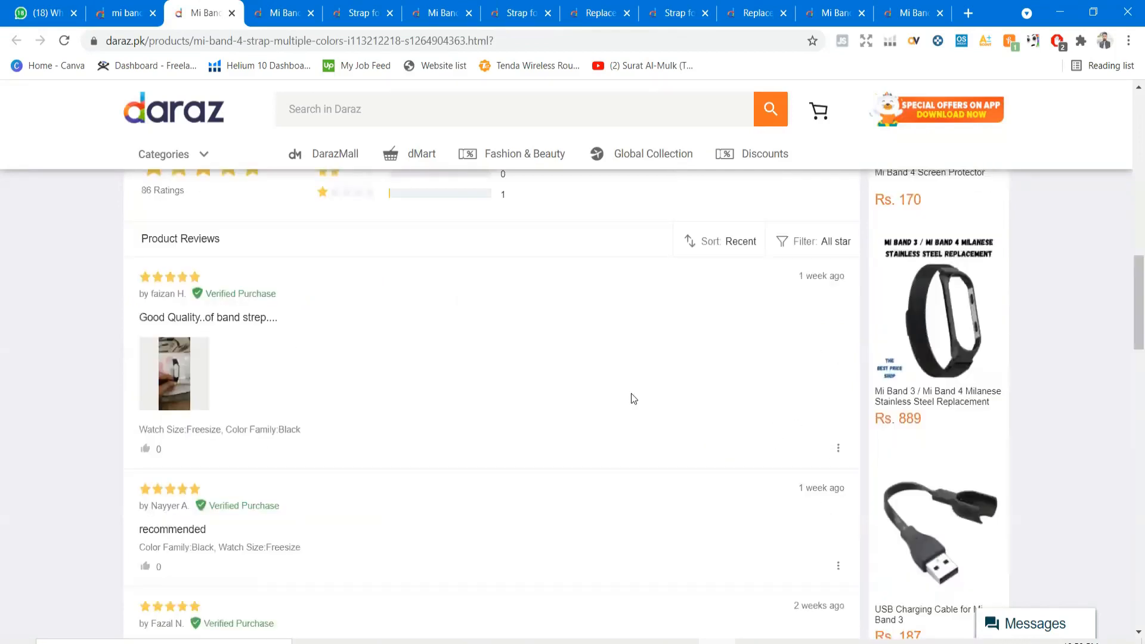
Step: Check the one-week-old reviews against the sheet and enter 7 as the last week reviews in C4
{"action": "key", "text": "alt+Tab"}
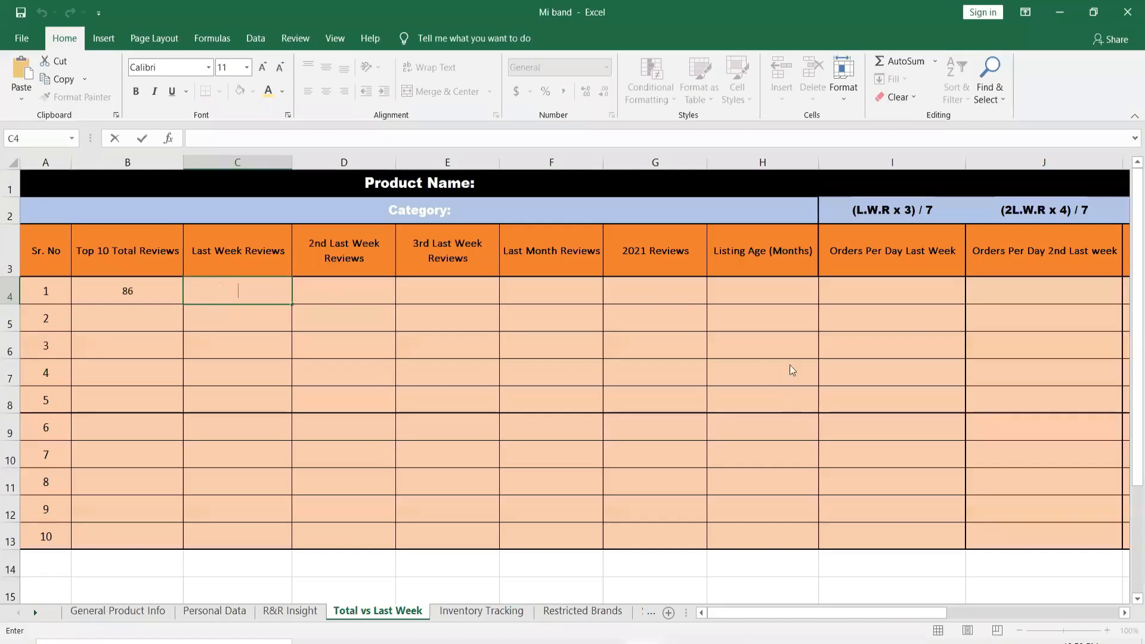
{"action": "key", "text": "alt+Tab"}
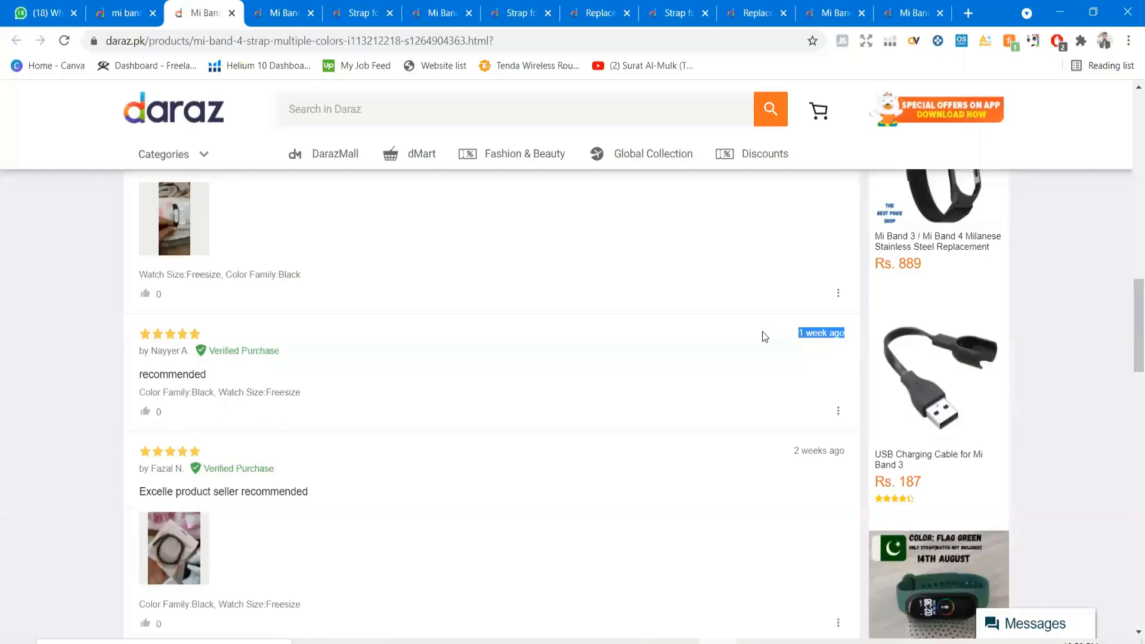
{"action": "key", "text": "alt+Tab"}
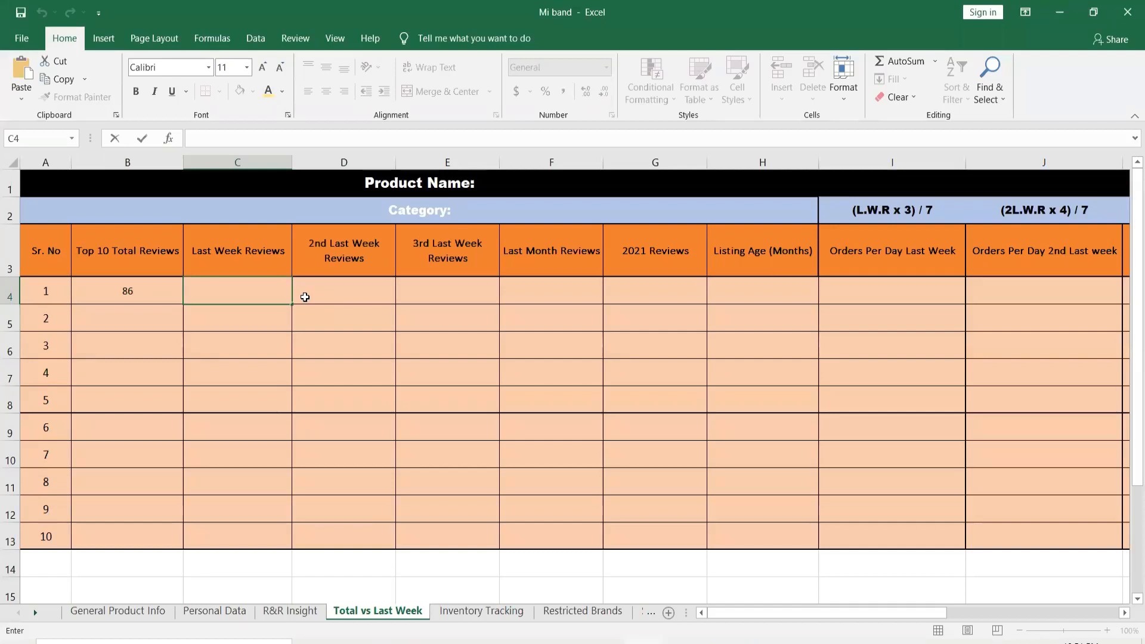
{"action": "type", "text": "7"}
{"action": "key", "text": "Tab"}
Step: Count the listing's two-week-old reviews on Daraz and enter 6 as the 2nd last week reviews in D4
{"action": "key", "text": "alt+Tab"}
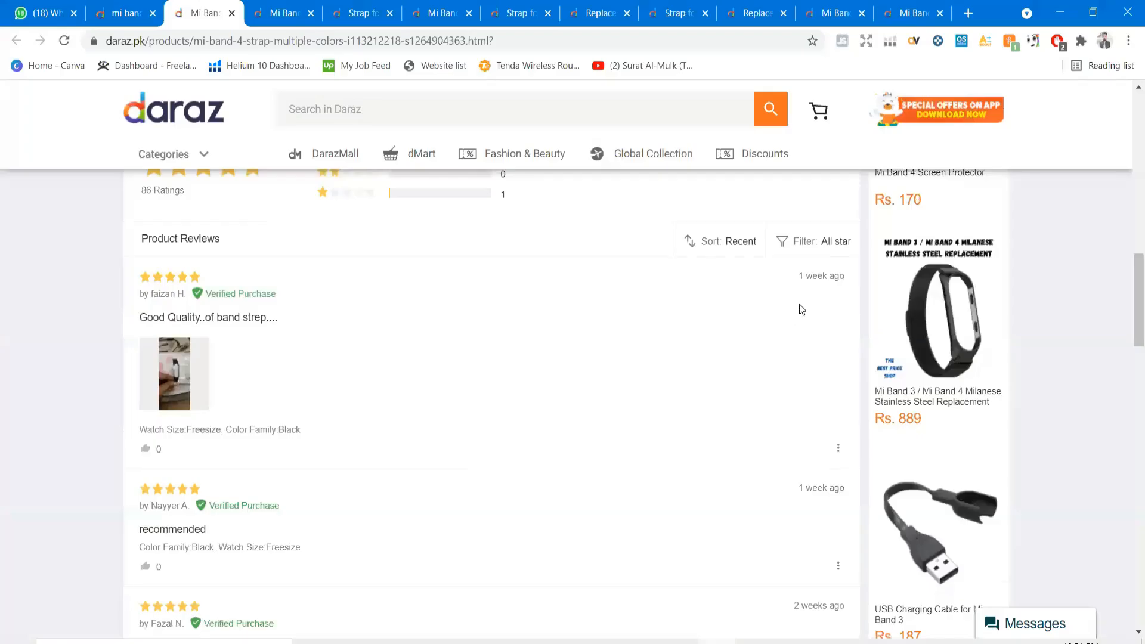
{"action": "scroll", "coordinate": [802, 310], "scroll_direction": "down", "scroll_amount": 5}
{"action": "scroll", "coordinate": [741, 520], "scroll_direction": "down", "scroll_amount": 4}
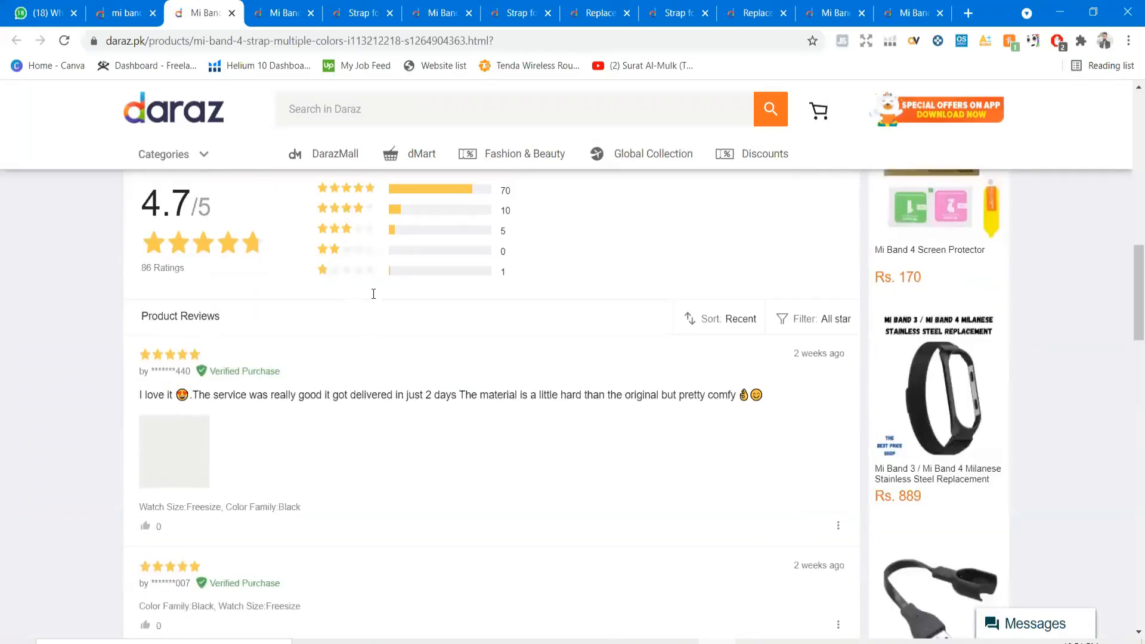
{"action": "key", "text": "alt+Tab"}
{"action": "type", "text": "5"}
{"action": "key", "text": "BackSpace"}
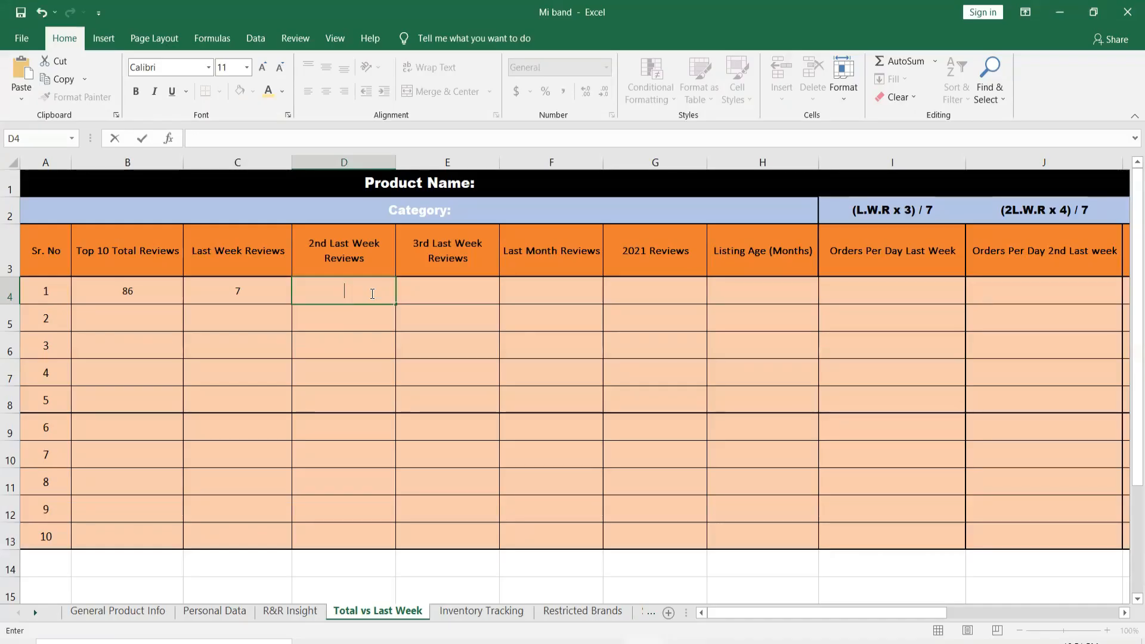
{"action": "type", "text": "6"}
Step: Check the listing's three-week-old reviews on Daraz for the 3rd Last Week Reviews cell, E4, and select F4
{"action": "left_click", "coordinate": [422, 287]}
{"action": "key", "text": "alt+Tab"}
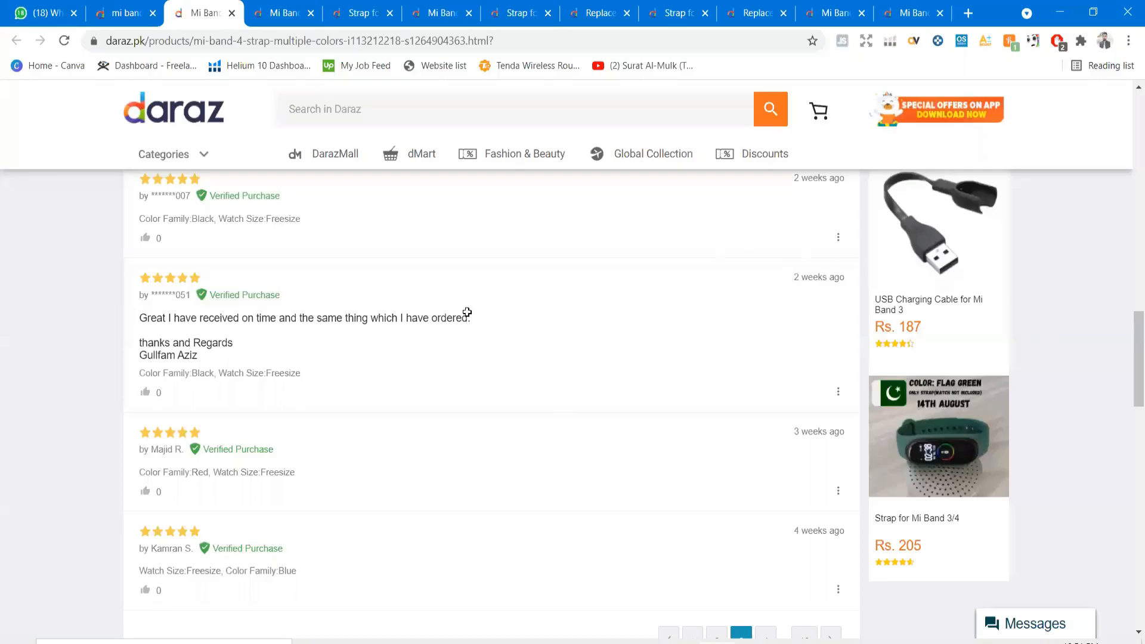
{"action": "key", "text": "alt+Tab"}
{"action": "left_click", "coordinate": [549, 293]}
Step: Examine the fourth page of the listing's Daraz reviews to find where the last month's reviews end
{"action": "key", "text": "alt+Tab"}
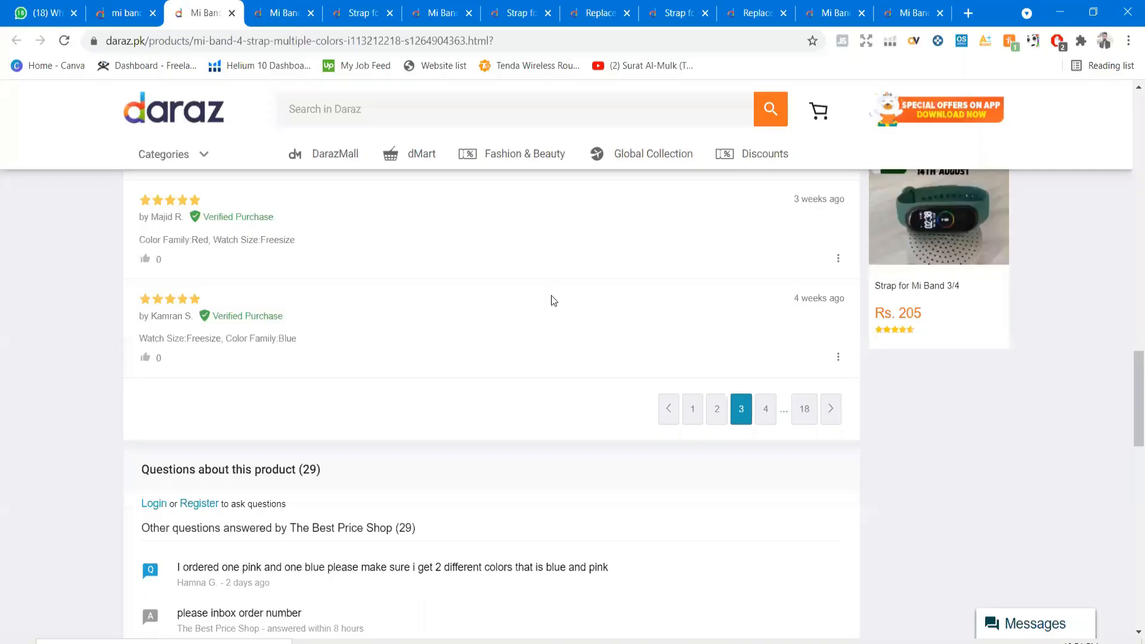
{"action": "left_click", "coordinate": [762, 412]}
{"action": "scroll", "coordinate": [727, 376], "scroll_direction": "down", "scroll_amount": 7}
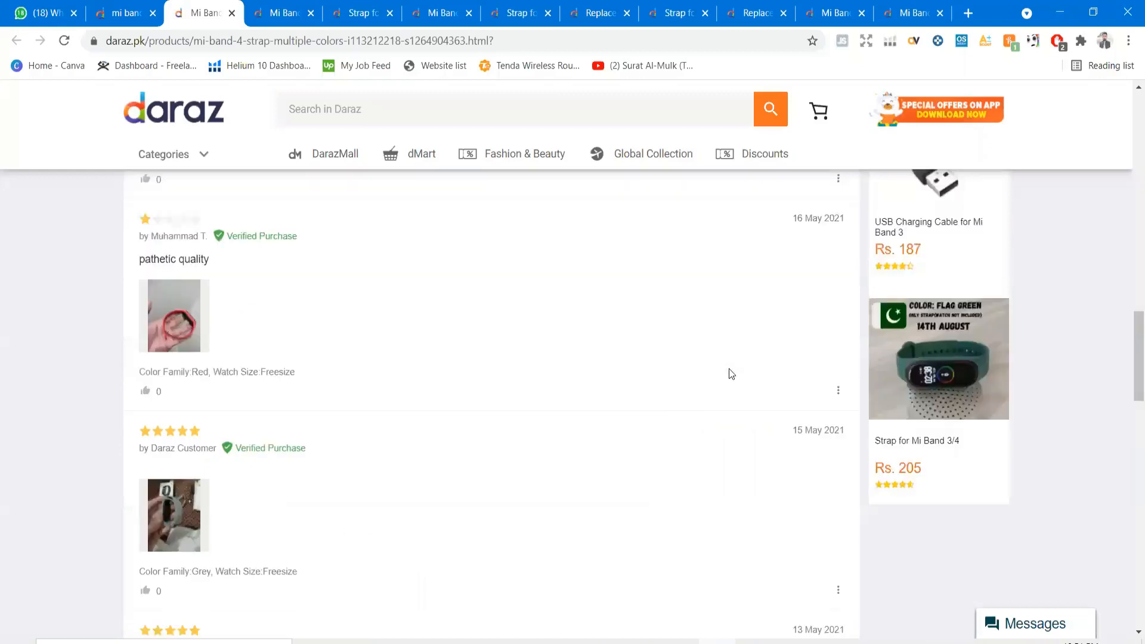
{"action": "scroll", "coordinate": [728, 369], "scroll_direction": "up", "scroll_amount": 5}
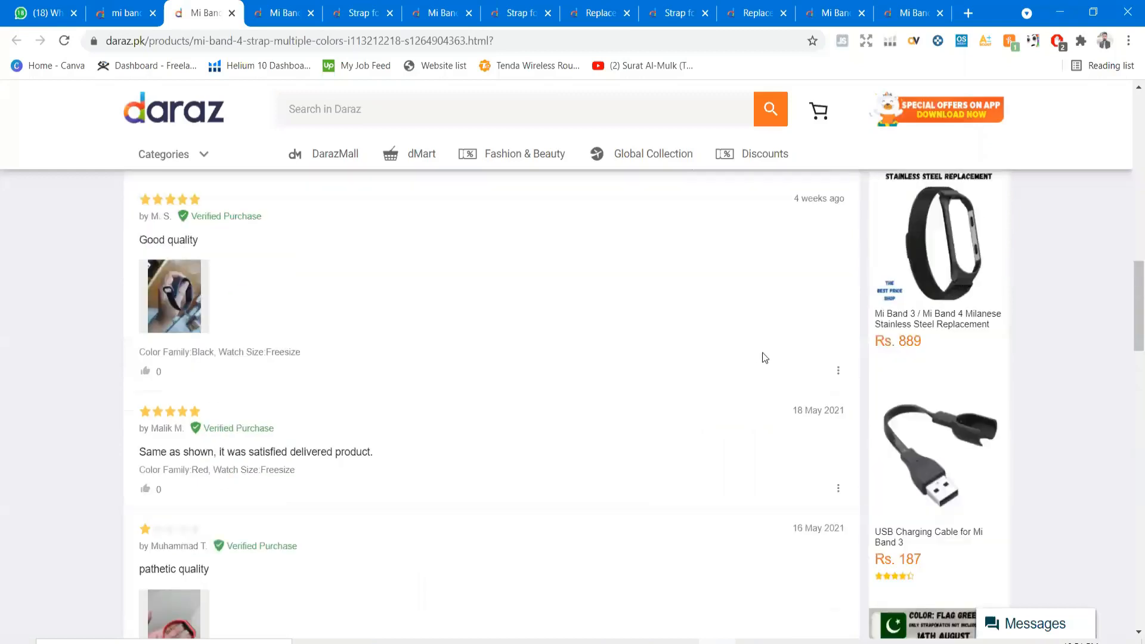
{"action": "scroll", "coordinate": [764, 357], "scroll_direction": "up", "scroll_amount": 3}
{"action": "double_click", "coordinate": [802, 353]}
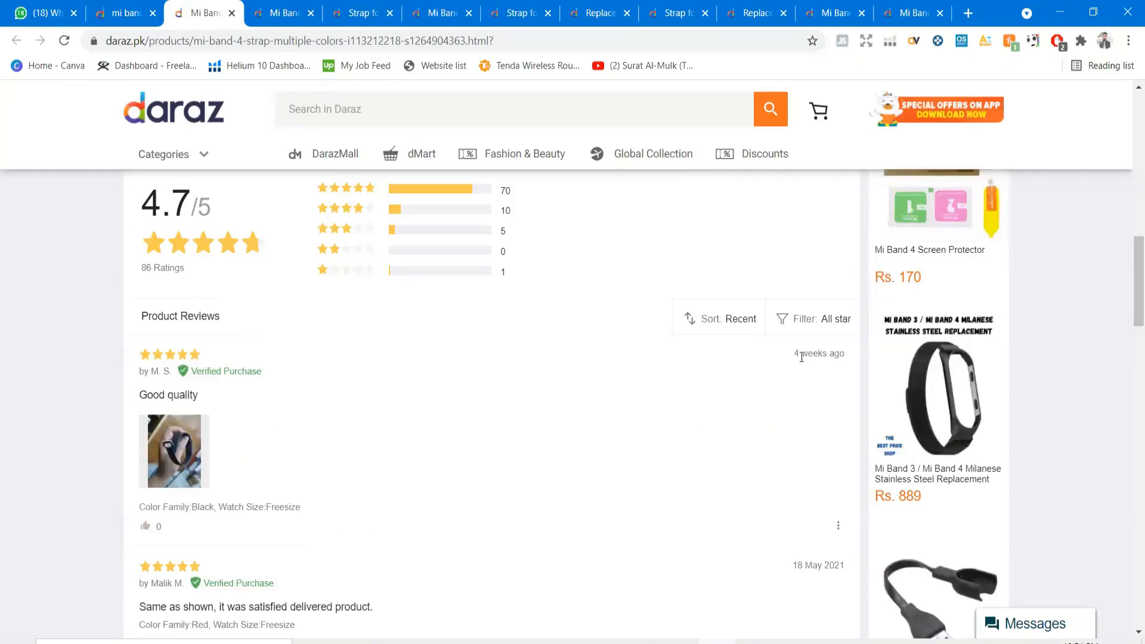
{"action": "scroll", "coordinate": [787, 423], "scroll_direction": "down", "scroll_amount": 6}
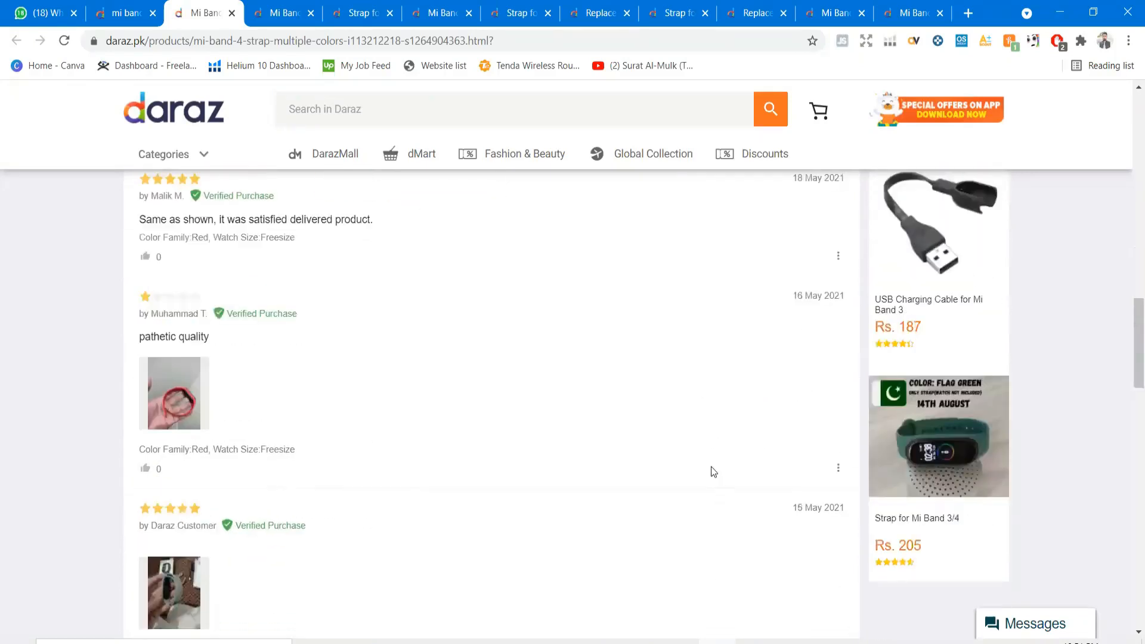
{"action": "scroll", "coordinate": [713, 470], "scroll_direction": "down", "scroll_amount": 5}
{"action": "scroll", "coordinate": [709, 453], "scroll_direction": "up", "scroll_amount": 6}
{"action": "scroll", "coordinate": [707, 444], "scroll_direction": "up", "scroll_amount": 5}
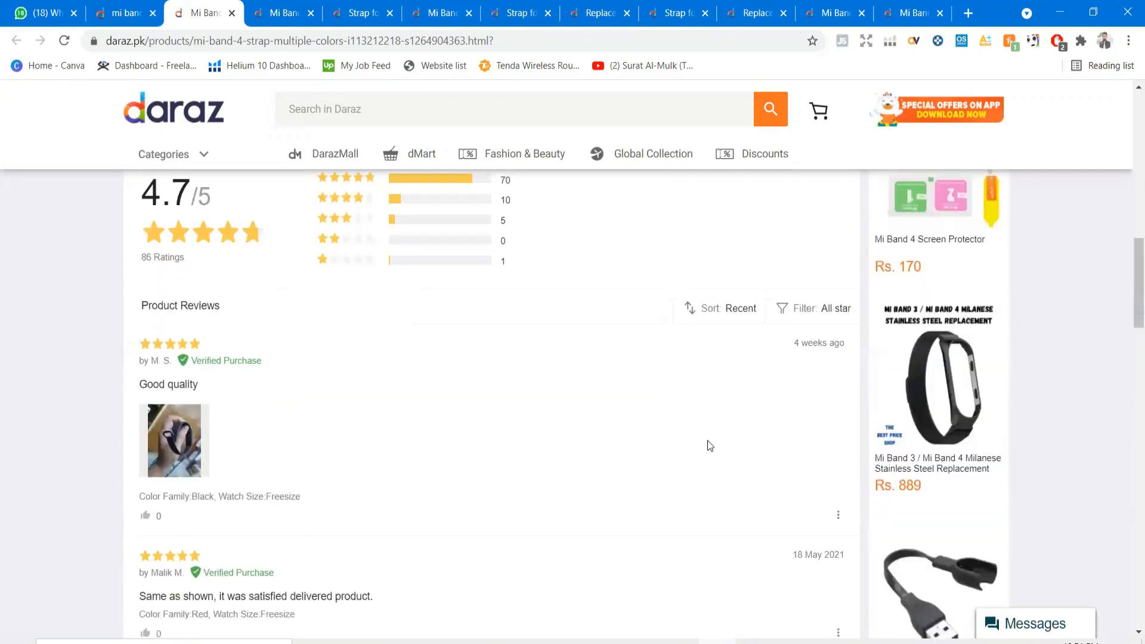
{"action": "scroll", "coordinate": [740, 418], "scroll_direction": "down", "scroll_amount": 2}
{"action": "scroll", "coordinate": [799, 426], "scroll_direction": "up", "scroll_amount": 3}
{"action": "left_click_drag", "start_coordinate": [800, 429], "coordinate": [844, 434]}
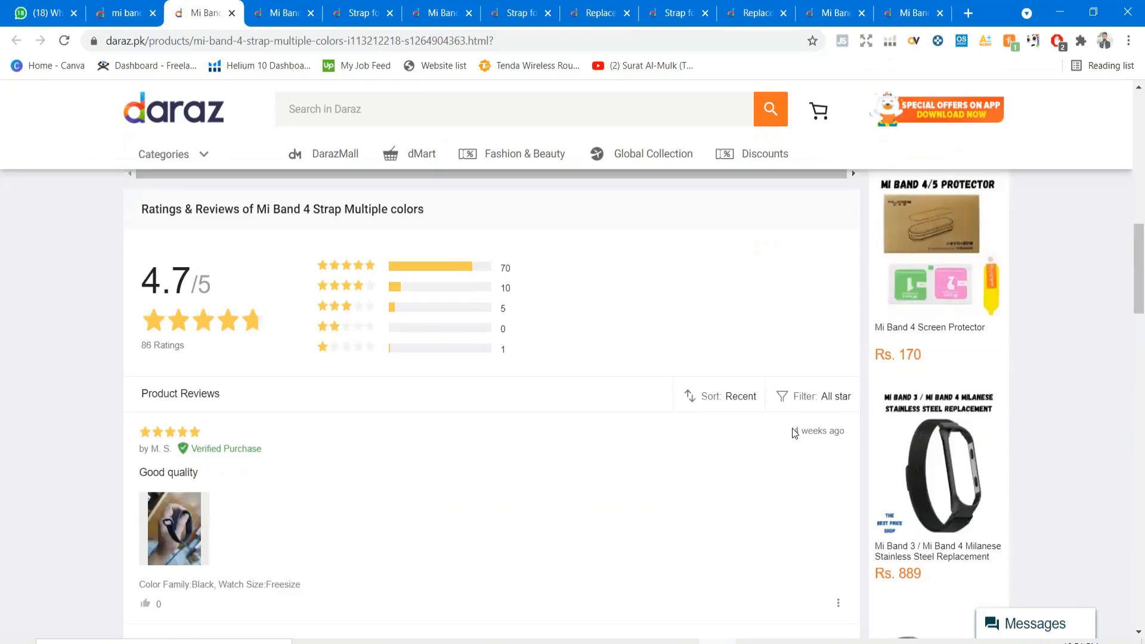
Step: Sort the Mi Band 4 strap reviews on Daraz by Recent and count the last month's reviews on the first page
{"action": "left_click", "coordinate": [746, 407]}
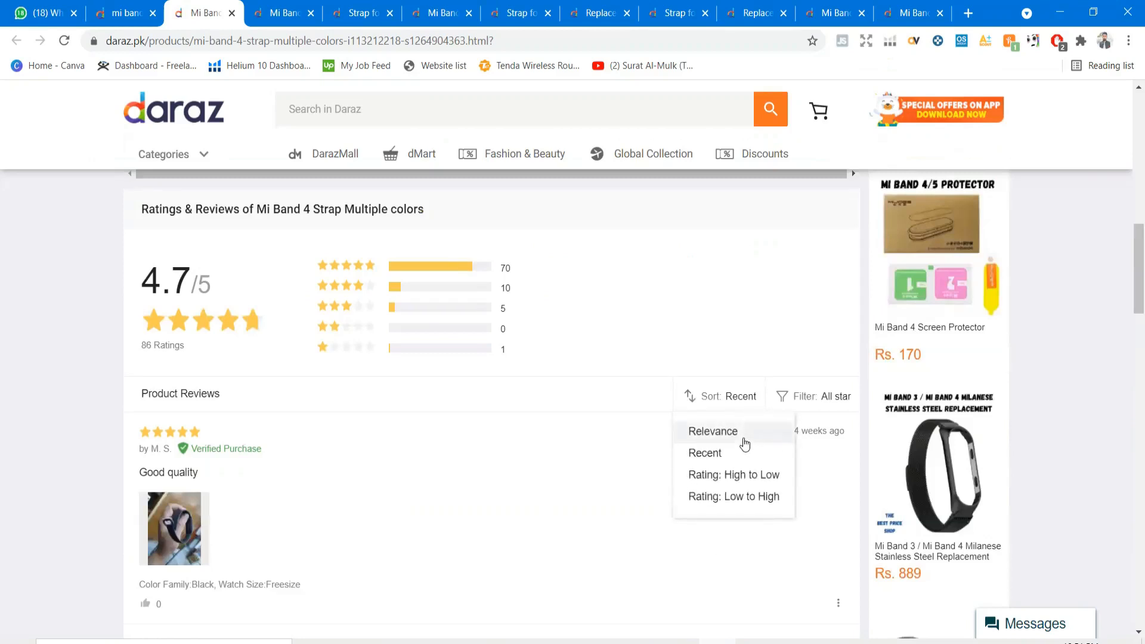
{"action": "left_click", "coordinate": [734, 452]}
{"action": "left_click_drag", "start_coordinate": [805, 431], "coordinate": [841, 433]}
{"action": "left_click", "coordinate": [802, 467]}
{"action": "scroll", "coordinate": [799, 464], "scroll_direction": "down", "scroll_amount": 8}
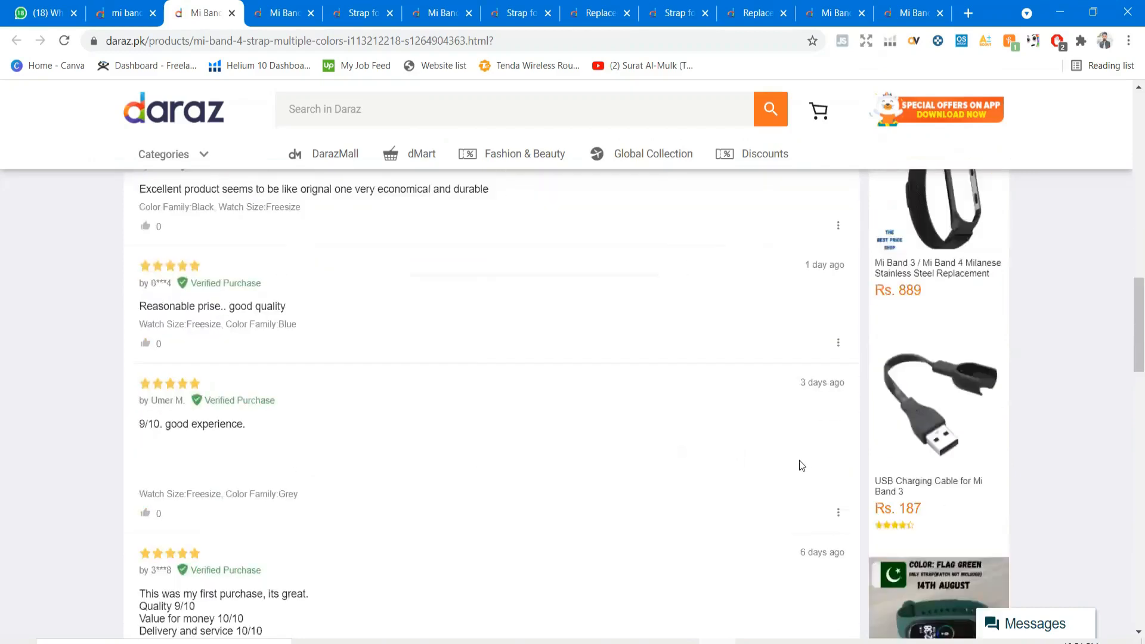
{"action": "scroll", "coordinate": [793, 452], "scroll_direction": "down", "scroll_amount": 5}
{"action": "scroll", "coordinate": [779, 441], "scroll_direction": "up", "scroll_amount": 2}
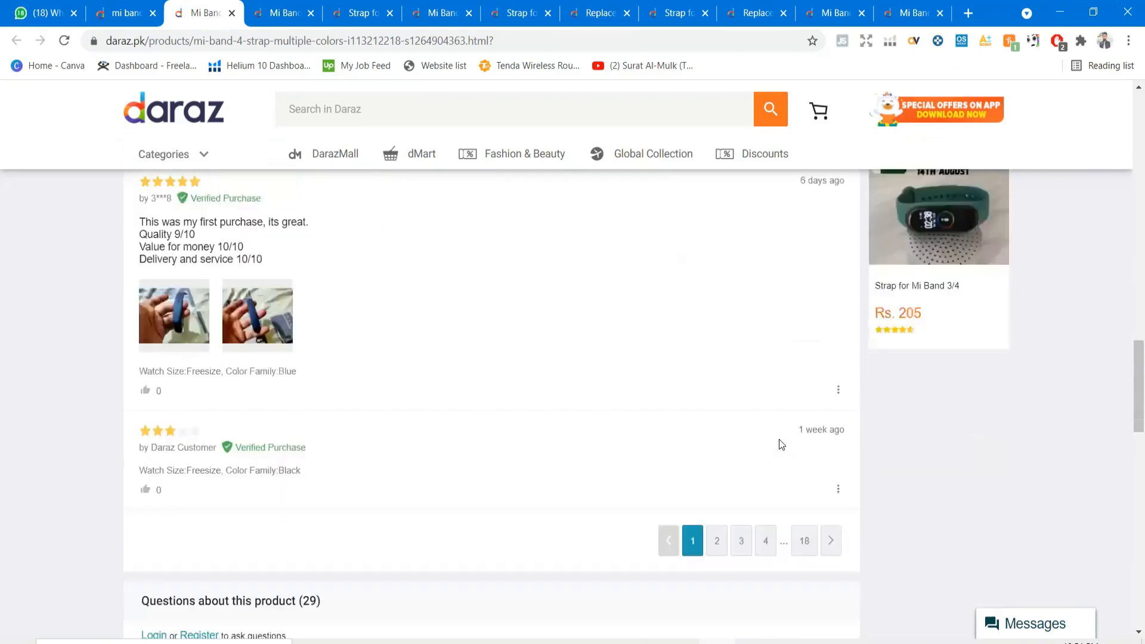
{"action": "scroll", "coordinate": [777, 443], "scroll_direction": "up", "scroll_amount": 9}
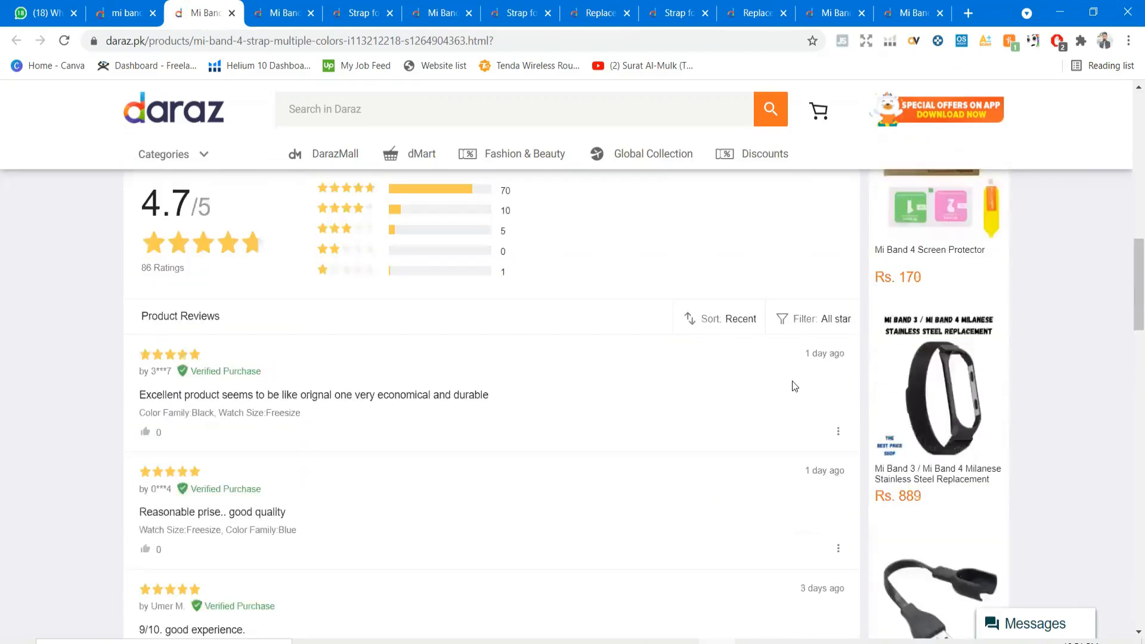
{"action": "scroll", "coordinate": [795, 382], "scroll_direction": "down", "scroll_amount": 3}
{"action": "scroll", "coordinate": [796, 376], "scroll_direction": "down", "scroll_amount": 7}
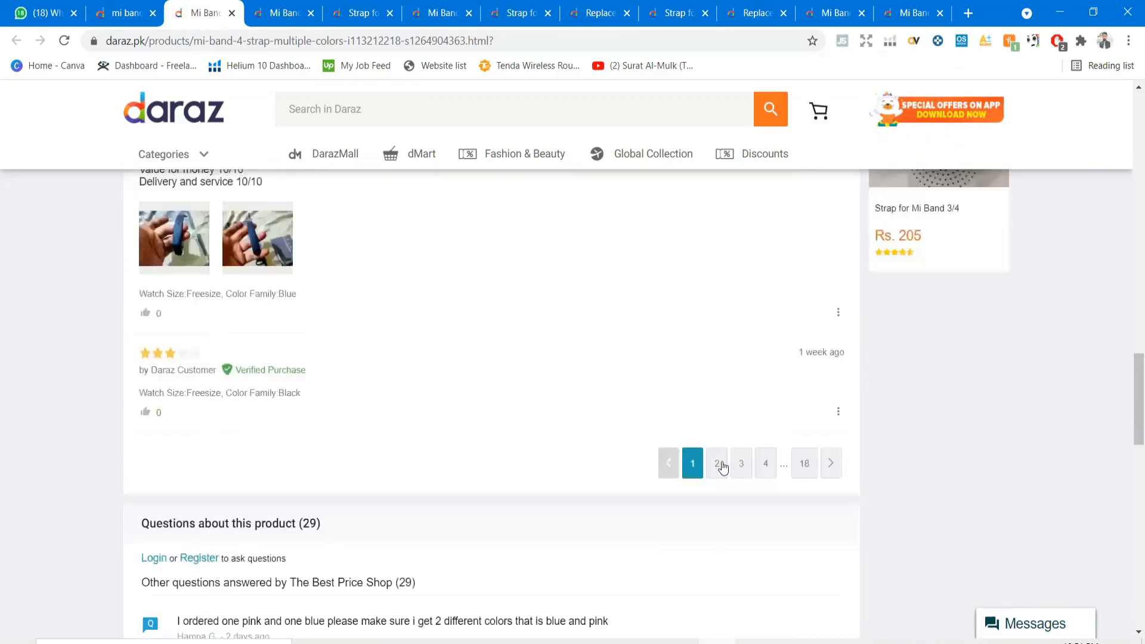
Step: Count the remaining last month's reviews through page 4 and enter 16 as the last month reviews in F4
{"action": "left_click", "coordinate": [718, 464]}
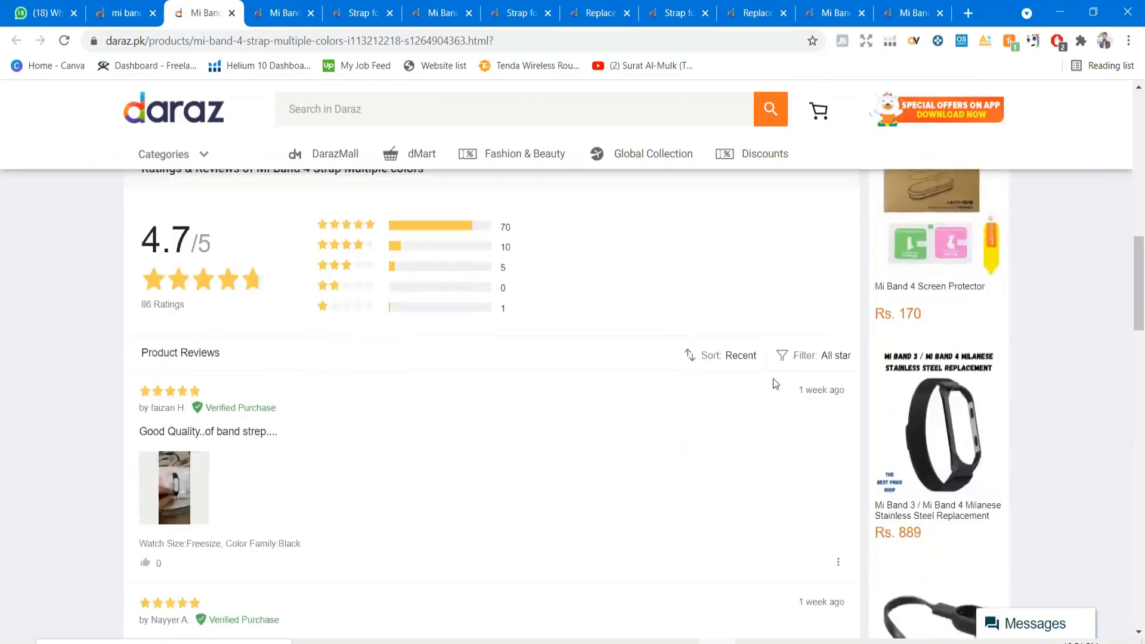
{"action": "scroll", "coordinate": [745, 361], "scroll_direction": "down", "scroll_amount": 10}
{"action": "scroll", "coordinate": [761, 406], "scroll_direction": "up", "scroll_amount": 5}
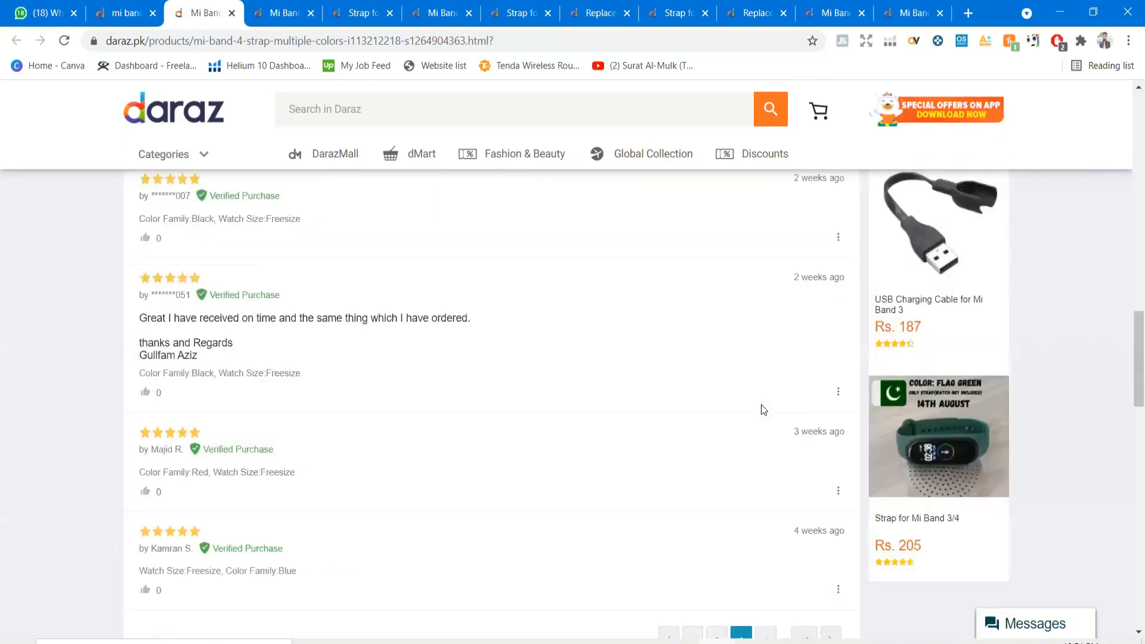
{"action": "scroll", "coordinate": [763, 352], "scroll_direction": "down", "scroll_amount": 5}
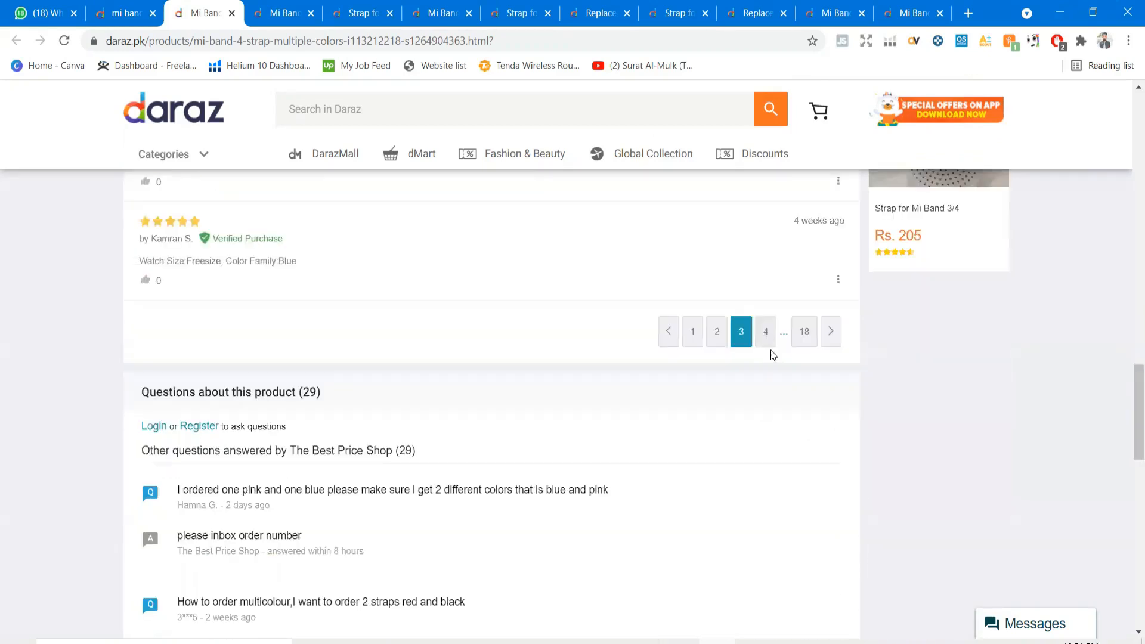
{"action": "left_click", "coordinate": [769, 345]}
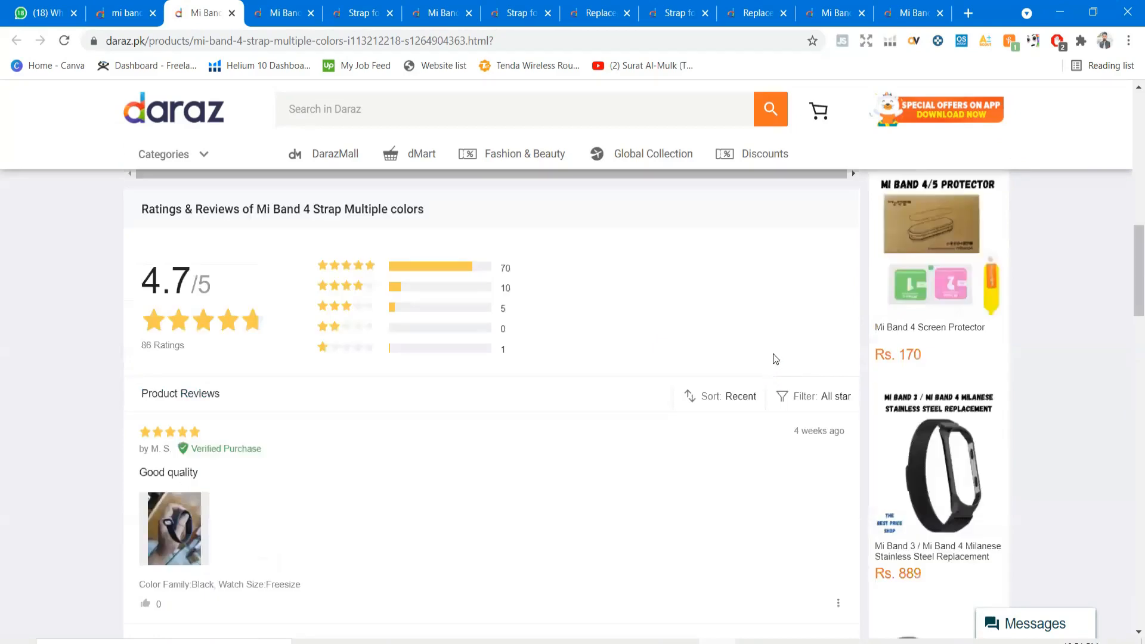
{"action": "scroll", "coordinate": [775, 361], "scroll_direction": "down", "scroll_amount": 10}
{"action": "scroll", "coordinate": [773, 367], "scroll_direction": "up", "scroll_amount": 6}
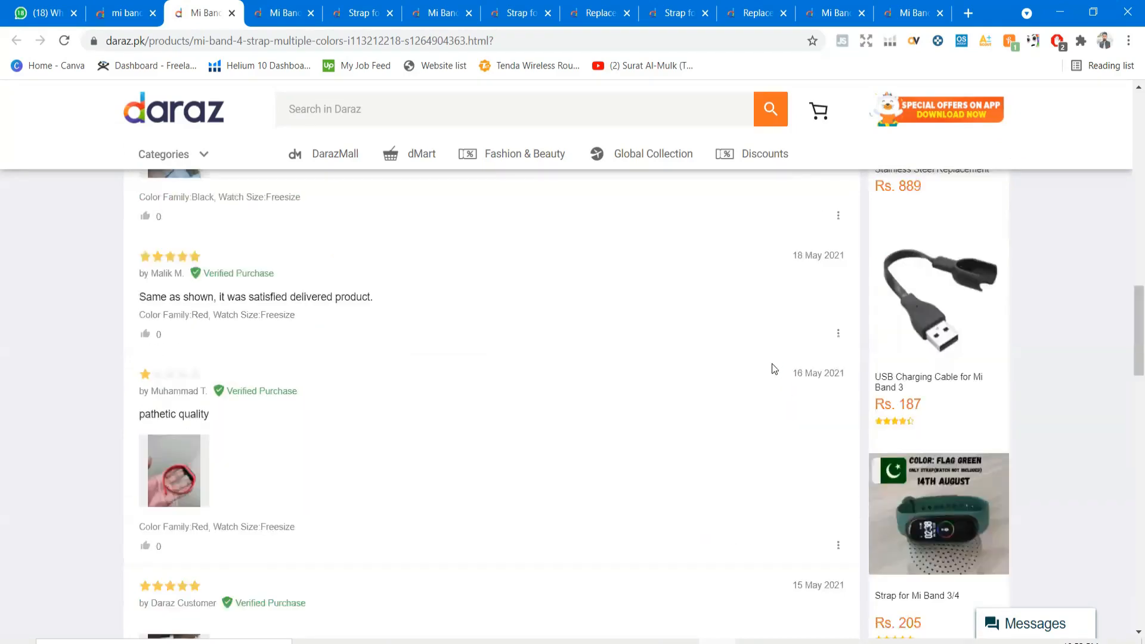
{"action": "key", "text": "alt+Tab"}
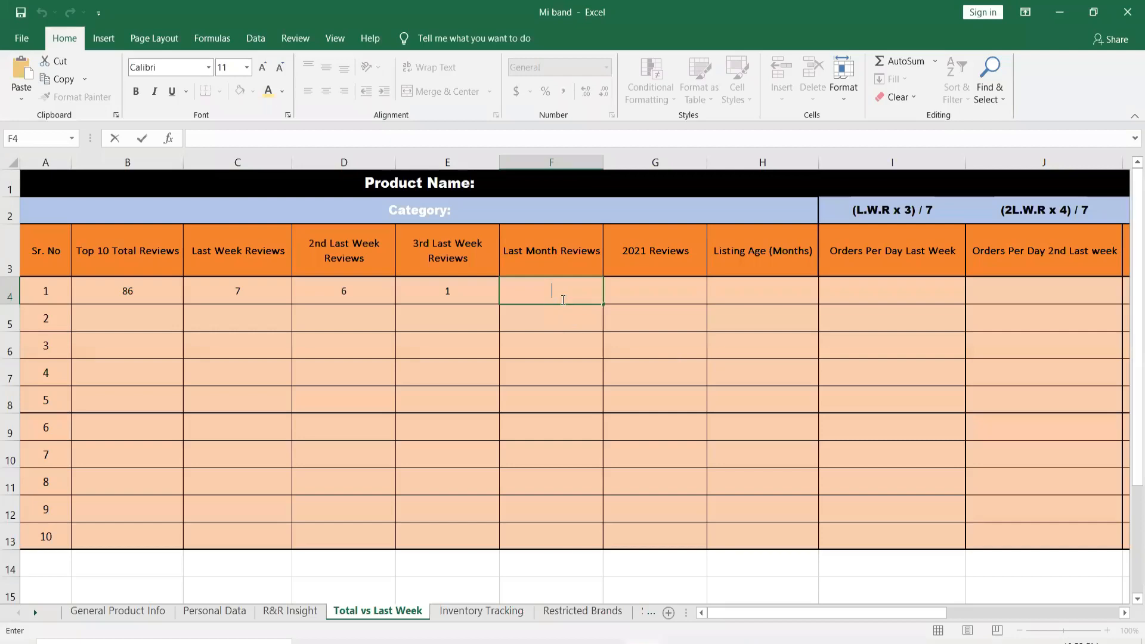
{"action": "type", "text": "16"}
{"action": "left_click", "coordinate": [654, 291]}
Step: Examine the listing's Daraz reviews from the last page back to page 13, checking their dates for the 2021 Reviews count
{"action": "key", "text": "alt+Tab"}
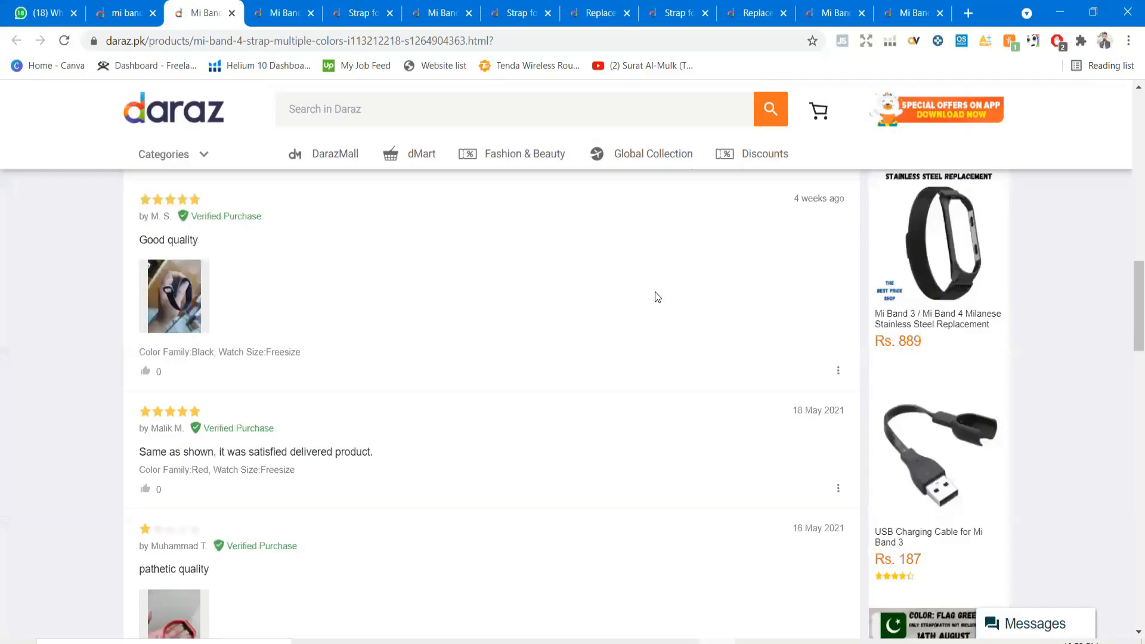
{"action": "scroll", "coordinate": [710, 322], "scroll_direction": "down", "scroll_amount": 10}
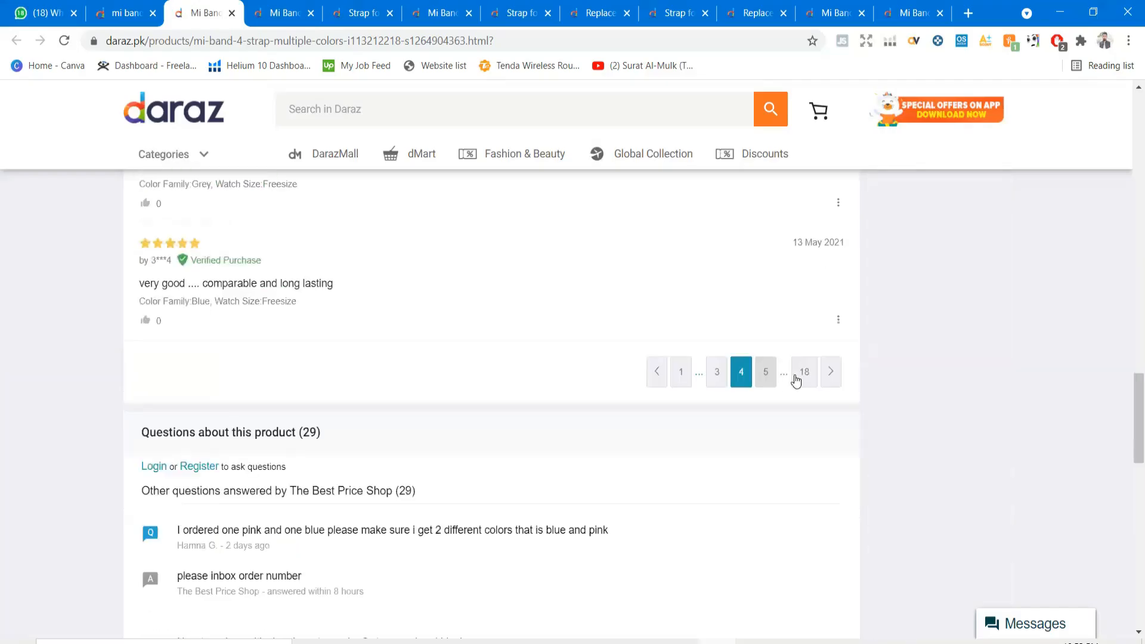
{"action": "left_click", "coordinate": [798, 374]}
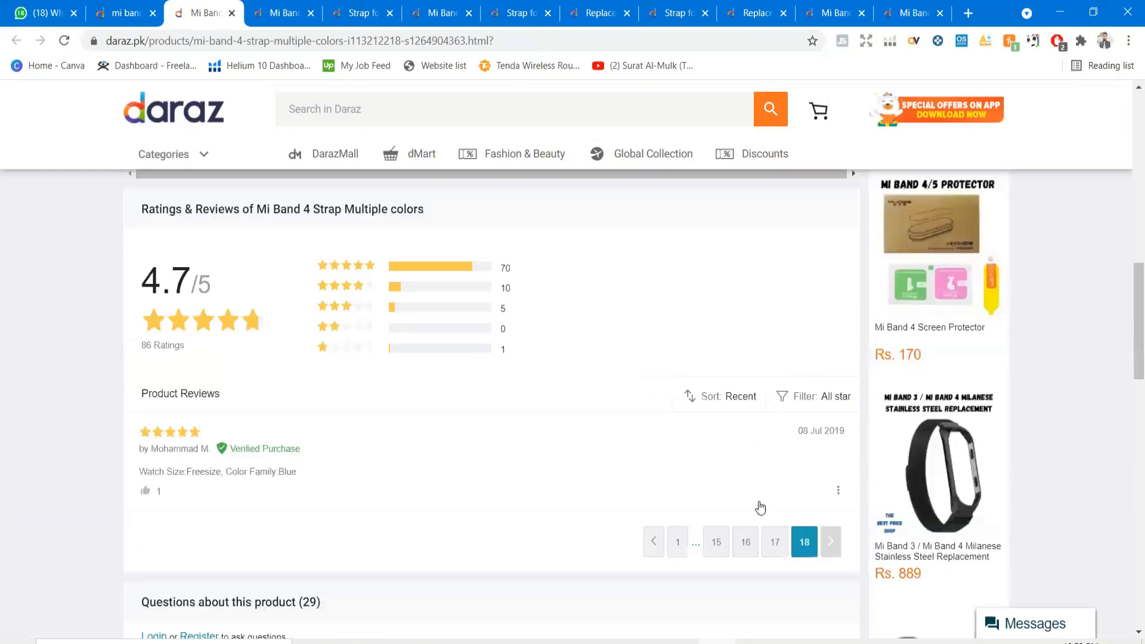
{"action": "scroll", "coordinate": [739, 589], "scroll_direction": "up", "scroll_amount": 2}
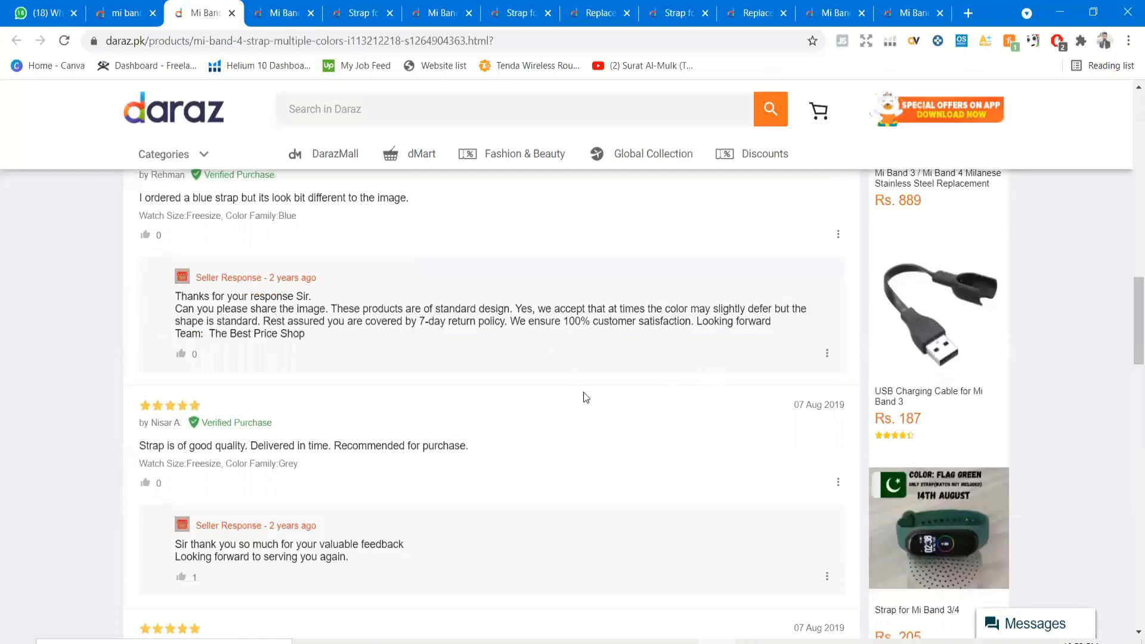
{"action": "scroll", "coordinate": [620, 384], "scroll_direction": "down", "scroll_amount": 5}
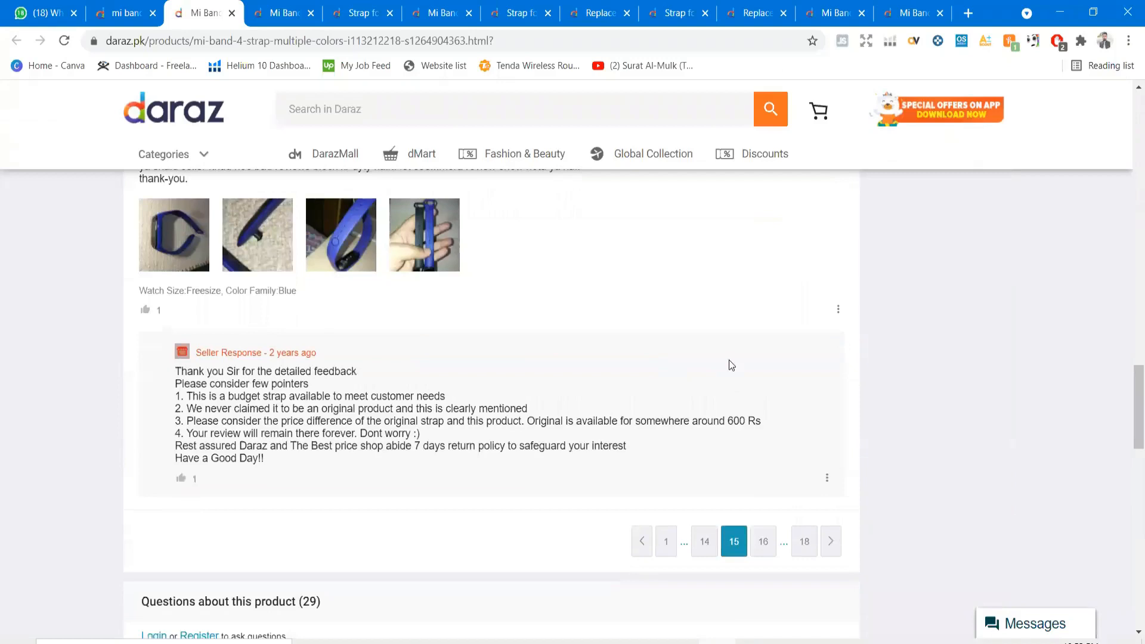
{"action": "scroll", "coordinate": [731, 365], "scroll_direction": "up", "scroll_amount": 5}
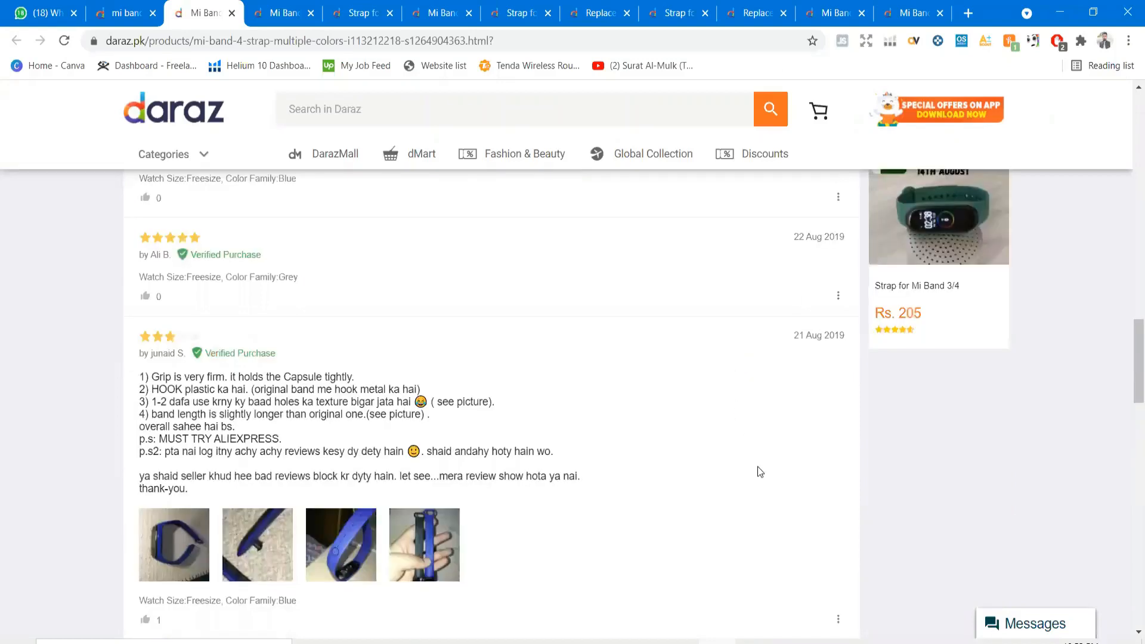
{"action": "scroll", "coordinate": [805, 325], "scroll_direction": "up", "scroll_amount": 10}
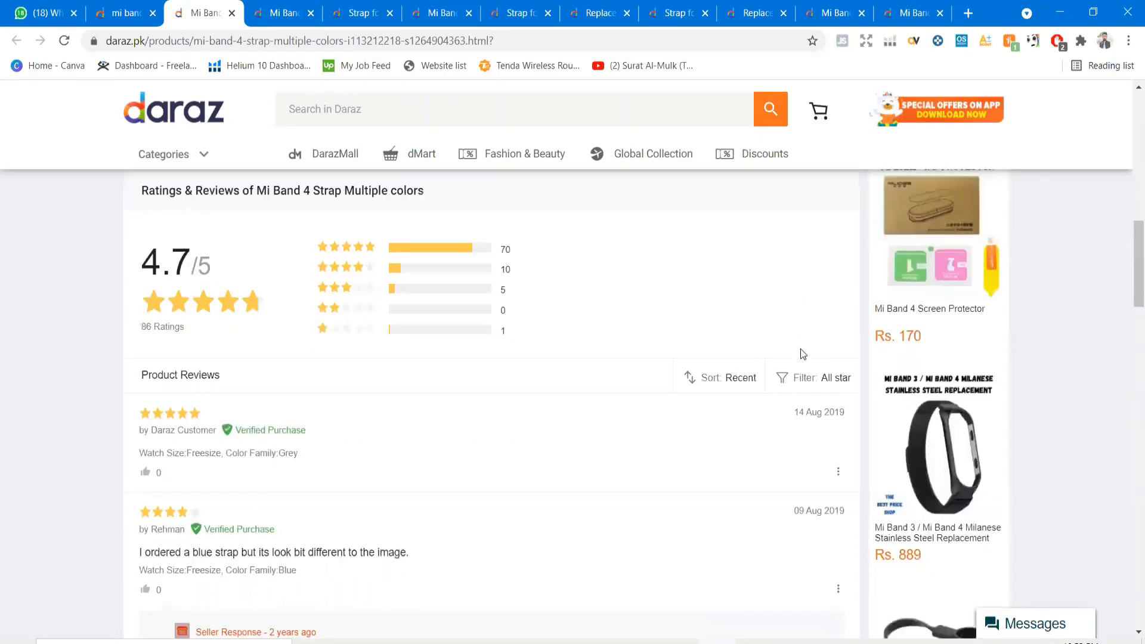
{"action": "scroll", "coordinate": [799, 358], "scroll_direction": "down", "scroll_amount": 5}
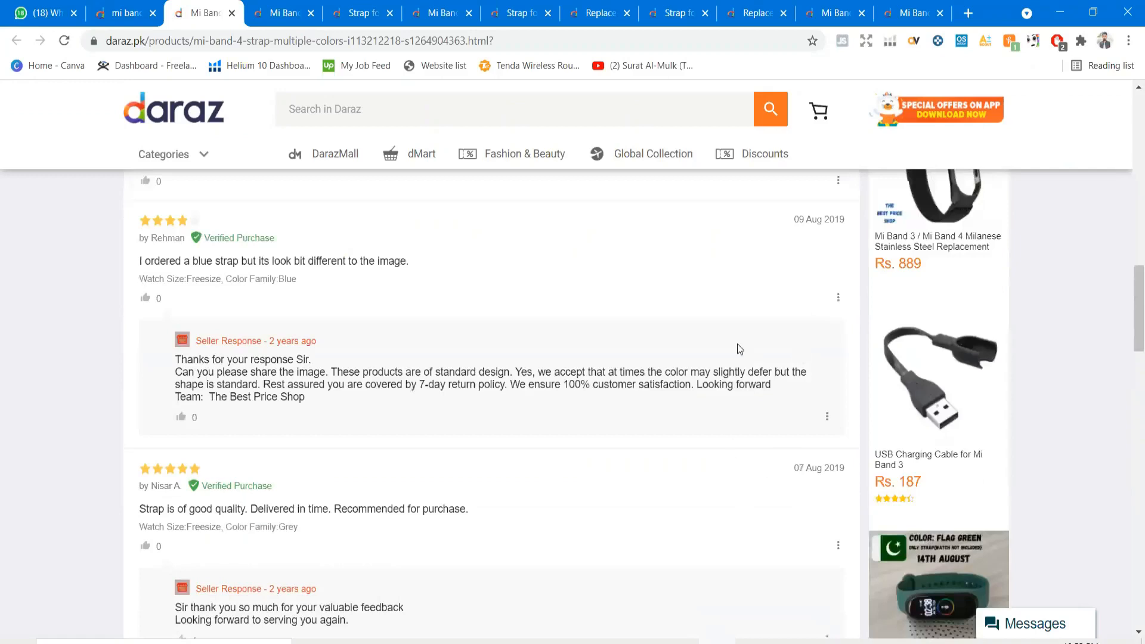
{"action": "scroll", "coordinate": [736, 351], "scroll_direction": "down", "scroll_amount": 6}
{"action": "scroll", "coordinate": [724, 371], "scroll_direction": "up", "scroll_amount": 15}
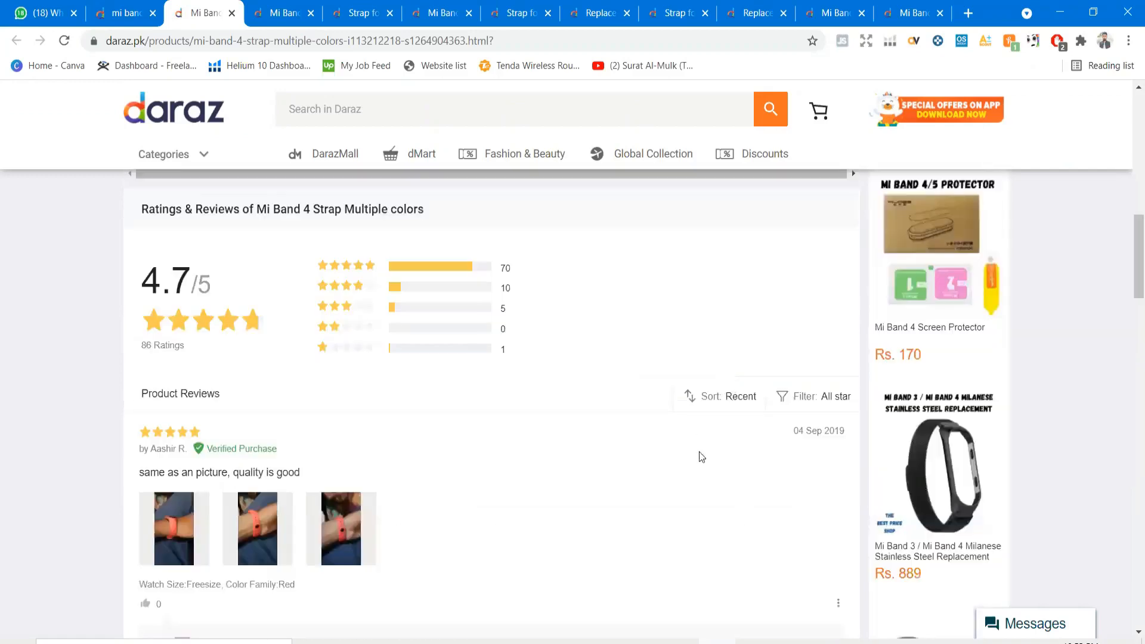
{"action": "scroll", "coordinate": [698, 455], "scroll_direction": "down", "scroll_amount": 5}
{"action": "scroll", "coordinate": [698, 465], "scroll_direction": "down", "scroll_amount": 8}
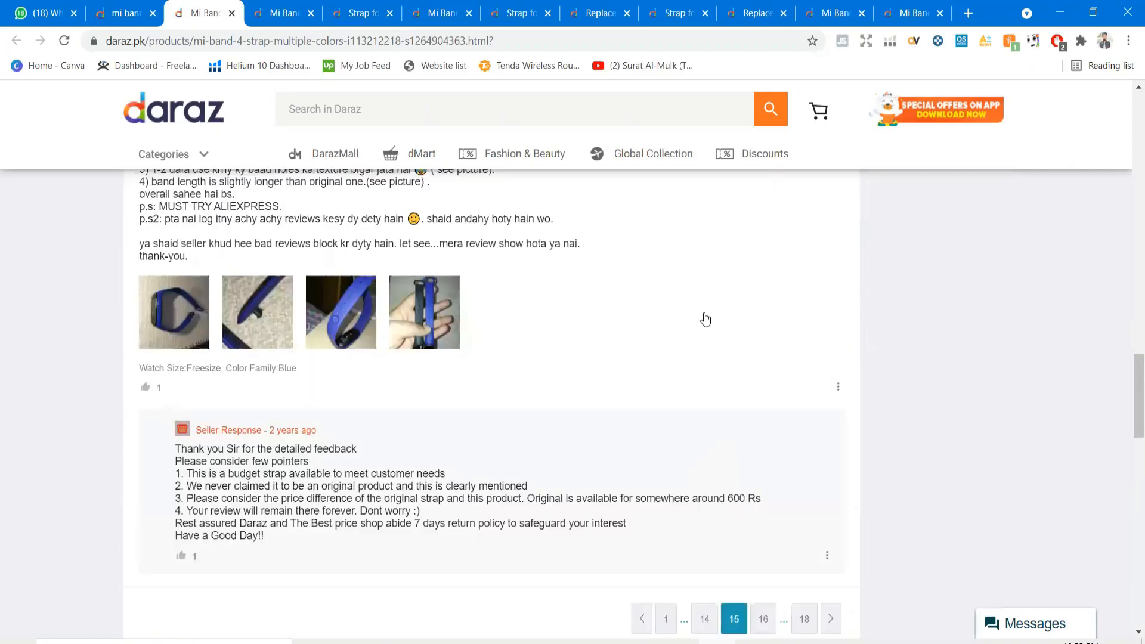
{"action": "scroll", "coordinate": [704, 322], "scroll_direction": "up", "scroll_amount": 10}
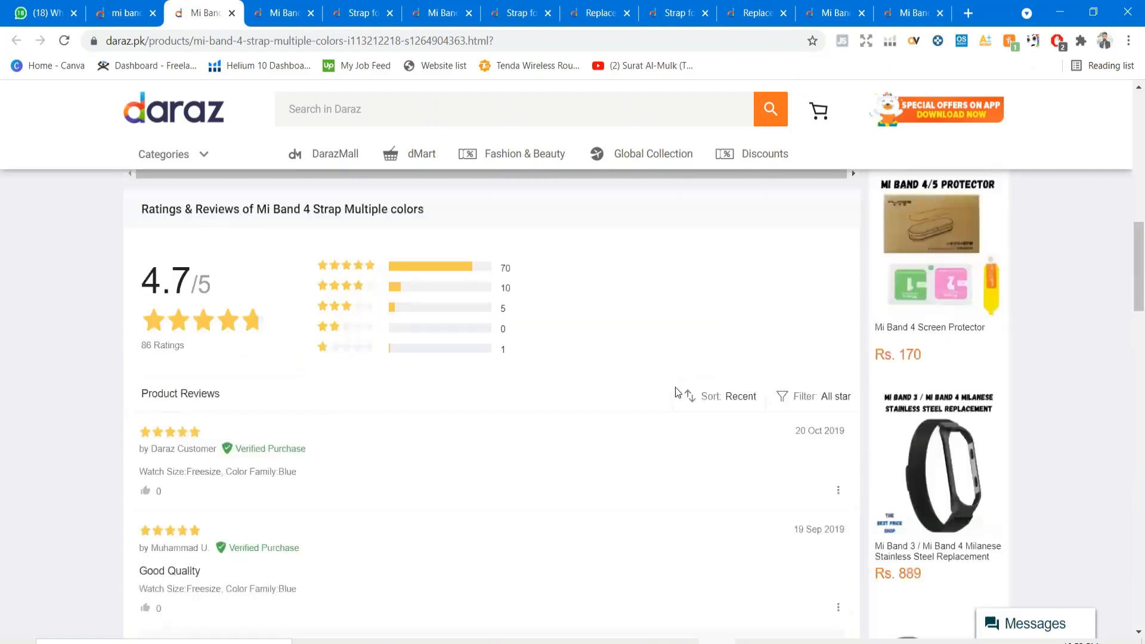
{"action": "scroll", "coordinate": [673, 405], "scroll_direction": "down", "scroll_amount": 10}
{"action": "scroll", "coordinate": [708, 331], "scroll_direction": "down", "scroll_amount": 5}
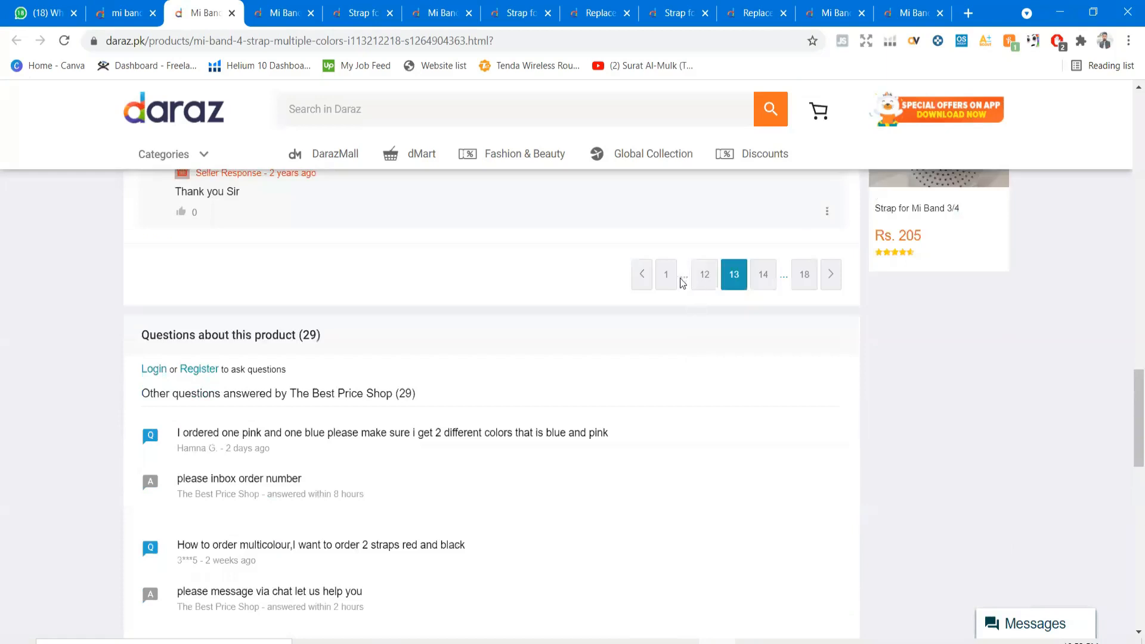
Step: Return to the first page of the listing's reviews and check the 2021 review dates up to page 4
{"action": "left_click", "coordinate": [672, 277]}
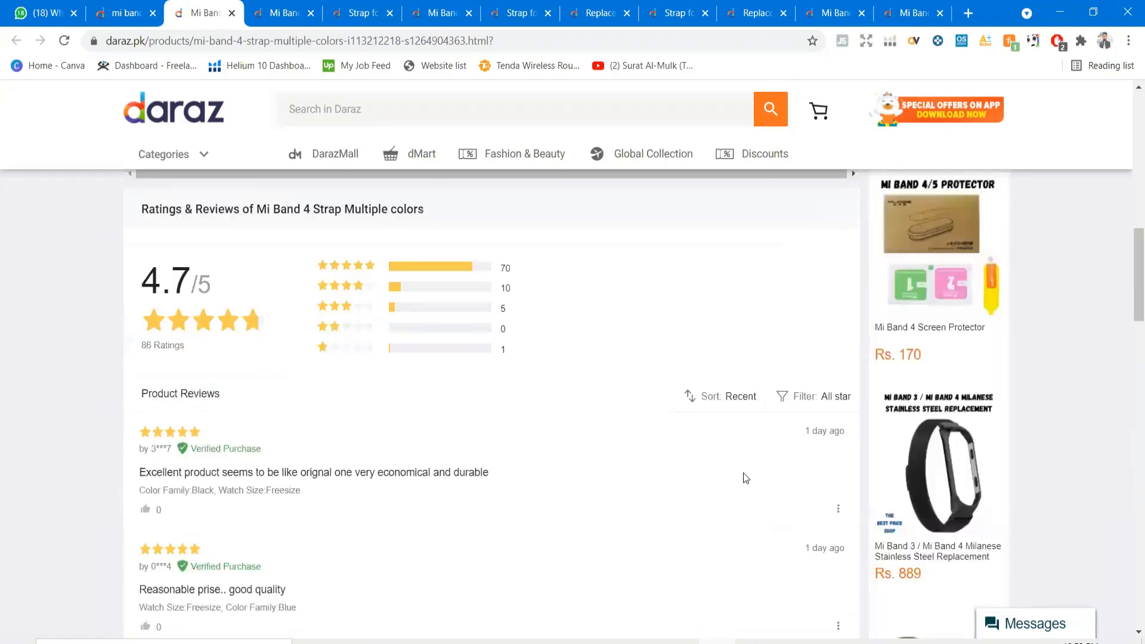
{"action": "scroll", "coordinate": [743, 405], "scroll_direction": "down", "scroll_amount": 10}
{"action": "scroll", "coordinate": [771, 309], "scroll_direction": "down", "scroll_amount": 2}
{"action": "left_click", "coordinate": [771, 309]}
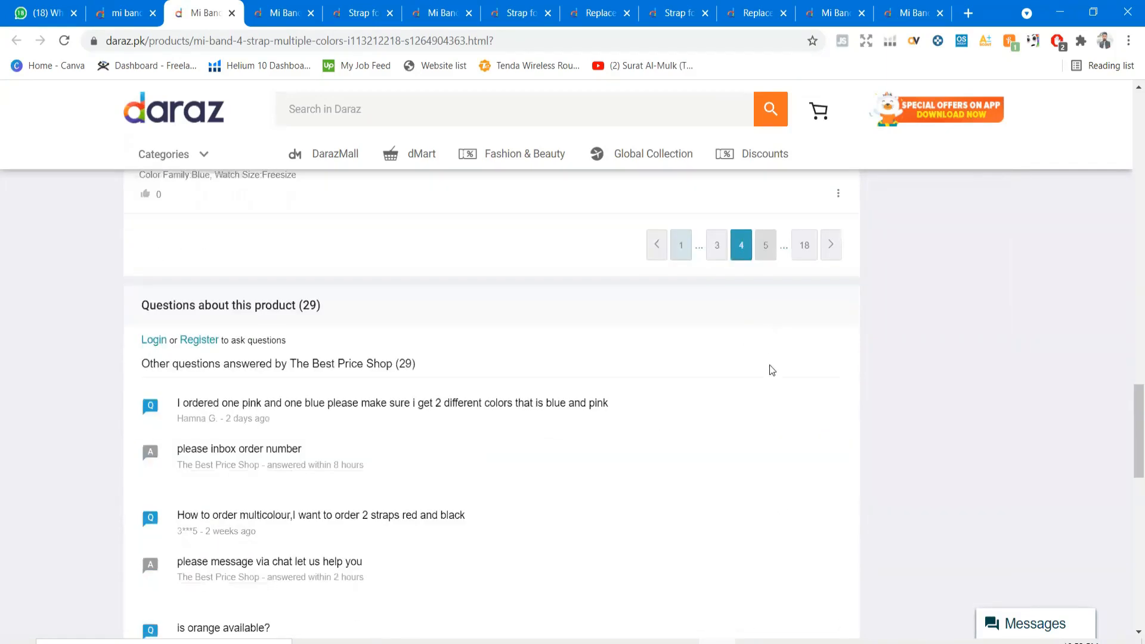
{"action": "scroll", "coordinate": [769, 379], "scroll_direction": "up", "scroll_amount": 10}
{"action": "scroll", "coordinate": [769, 379], "scroll_direction": "down", "scroll_amount": 10}
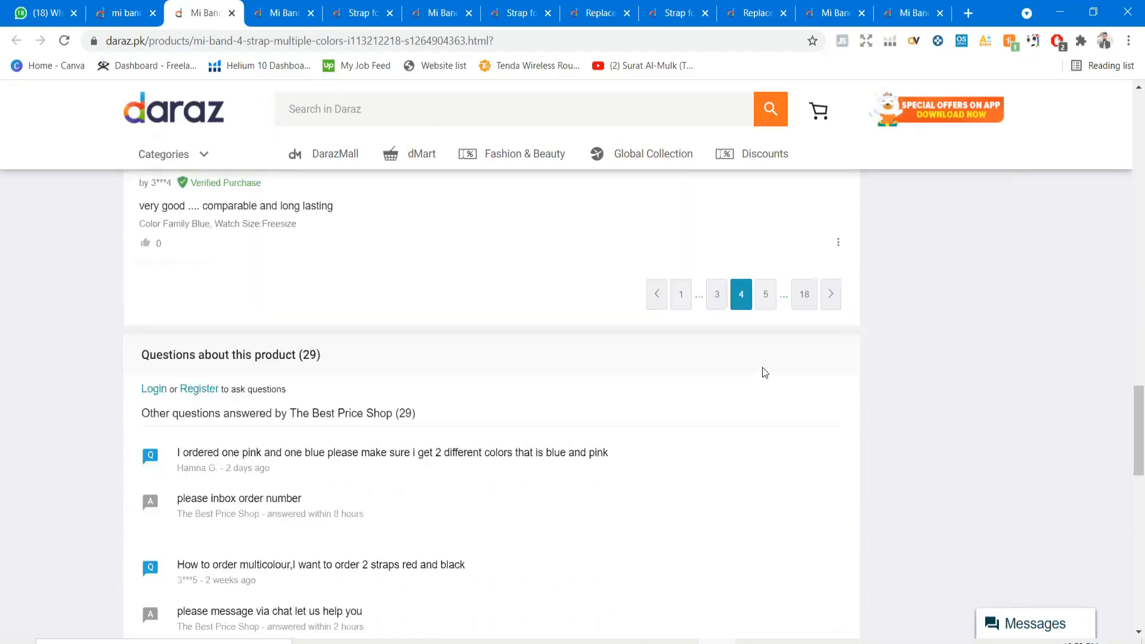
{"action": "scroll", "coordinate": [763, 372], "scroll_direction": "up", "scroll_amount": 4}
{"action": "scroll", "coordinate": [761, 373], "scroll_direction": "down", "scroll_amount": 3}
Step: Check the 2021 reviews on pages 5 to 8 of the listing and switch to the 2021 Reviews cell, G4, in Excel
{"action": "left_click", "coordinate": [764, 373]}
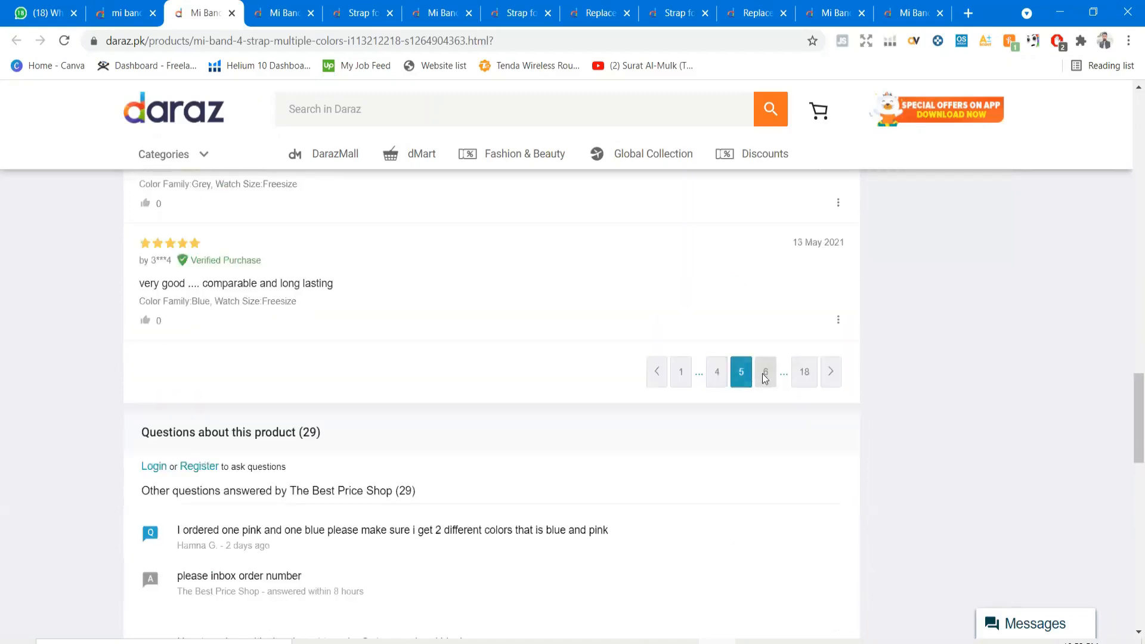
{"action": "scroll", "coordinate": [761, 373], "scroll_direction": "down", "scroll_amount": 10}
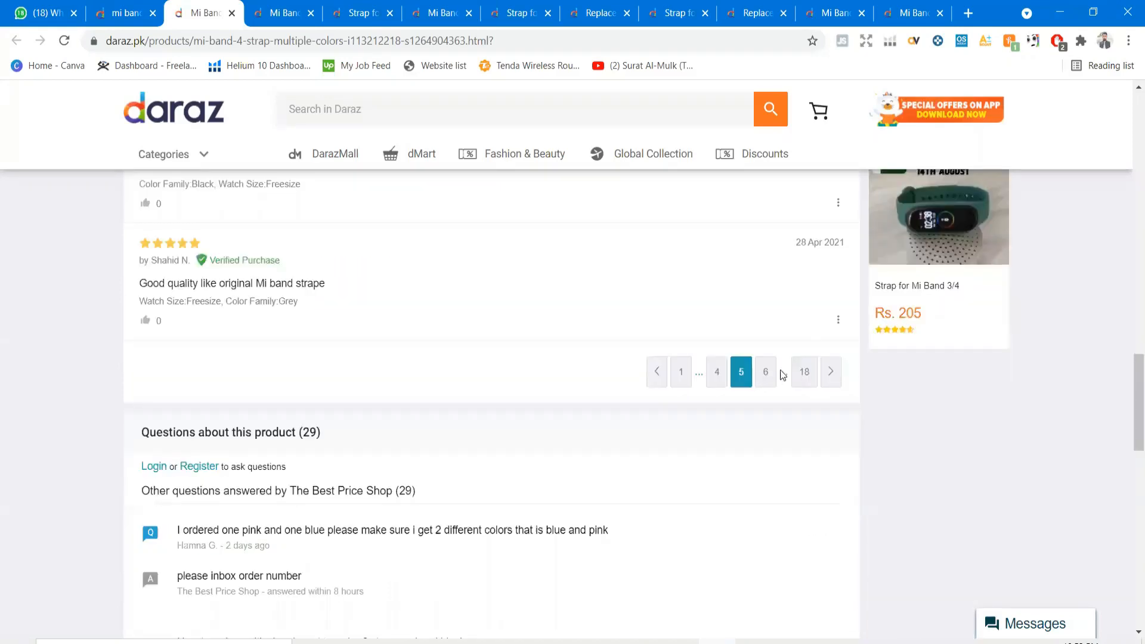
{"action": "left_click", "coordinate": [766, 372]}
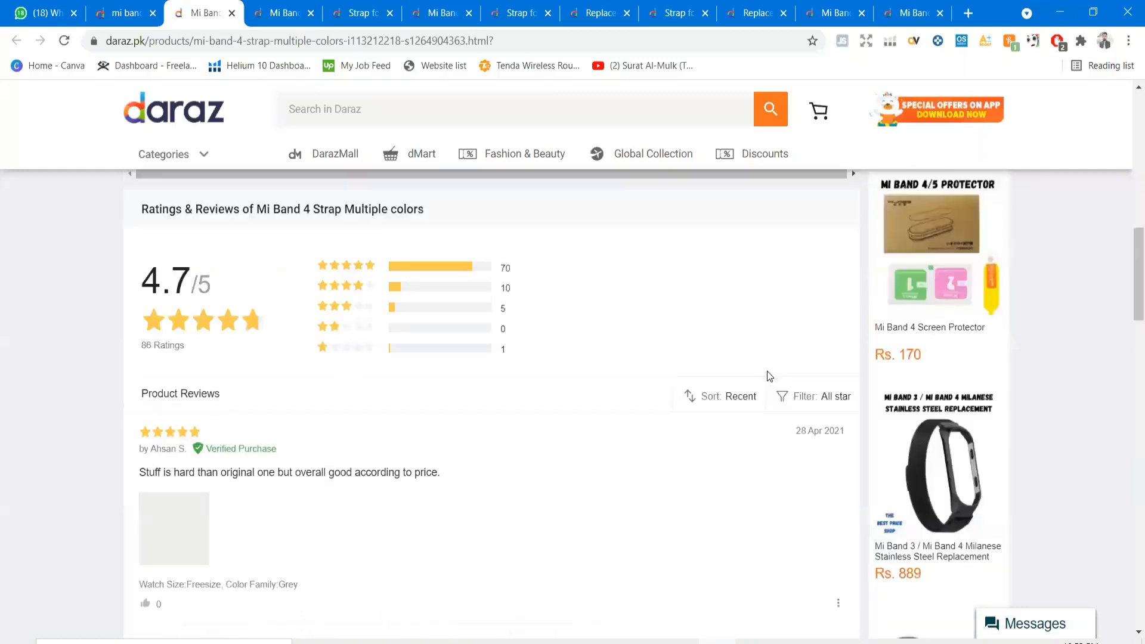
{"action": "scroll", "coordinate": [766, 374], "scroll_direction": "down", "scroll_amount": 10}
{"action": "scroll", "coordinate": [766, 375], "scroll_direction": "down", "scroll_amount": 4}
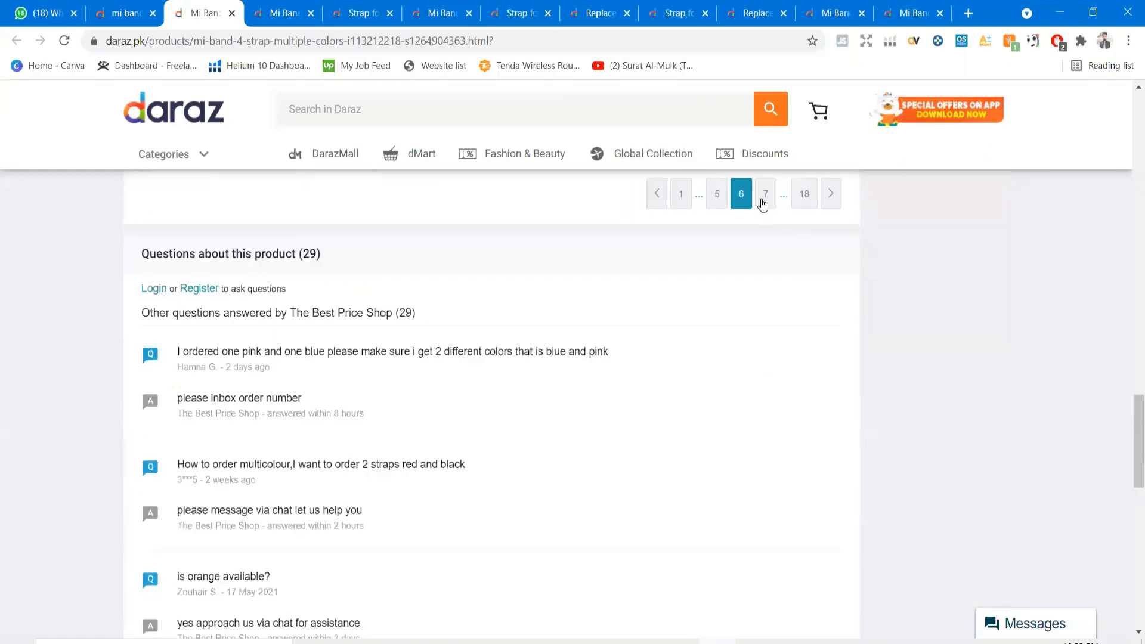
{"action": "left_click", "coordinate": [763, 204]}
{"action": "scroll", "coordinate": [761, 358], "scroll_direction": "down", "scroll_amount": 3}
{"action": "scroll", "coordinate": [763, 363], "scroll_direction": "down", "scroll_amount": 12}
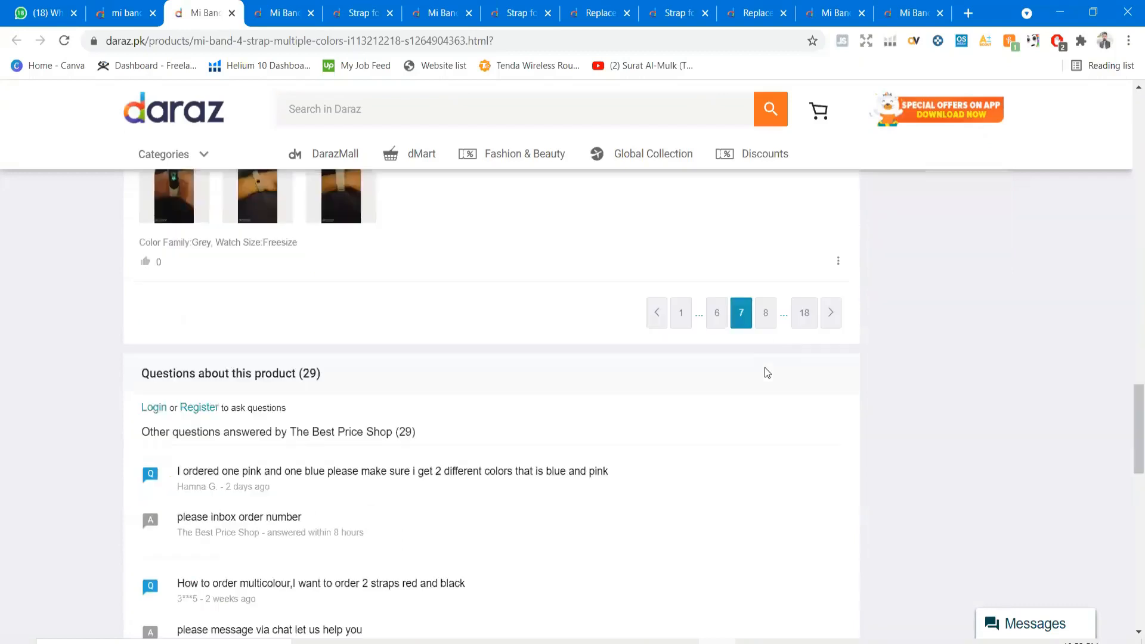
{"action": "left_click", "coordinate": [767, 314]}
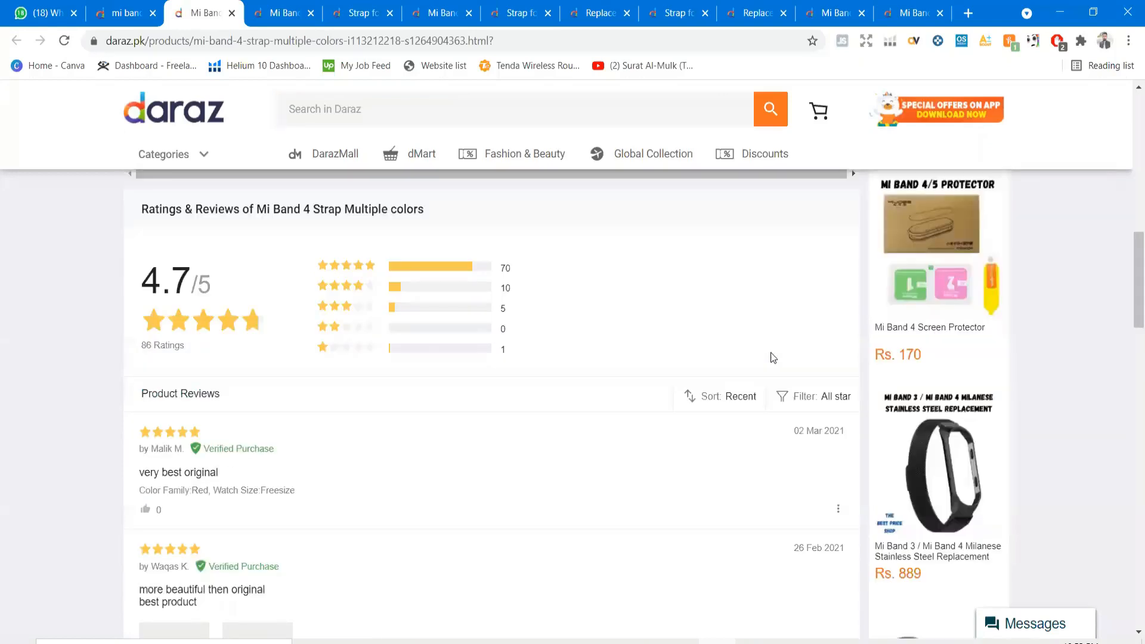
{"action": "scroll", "coordinate": [772, 357], "scroll_direction": "down", "scroll_amount": 5}
{"action": "scroll", "coordinate": [769, 352], "scroll_direction": "down", "scroll_amount": 8}
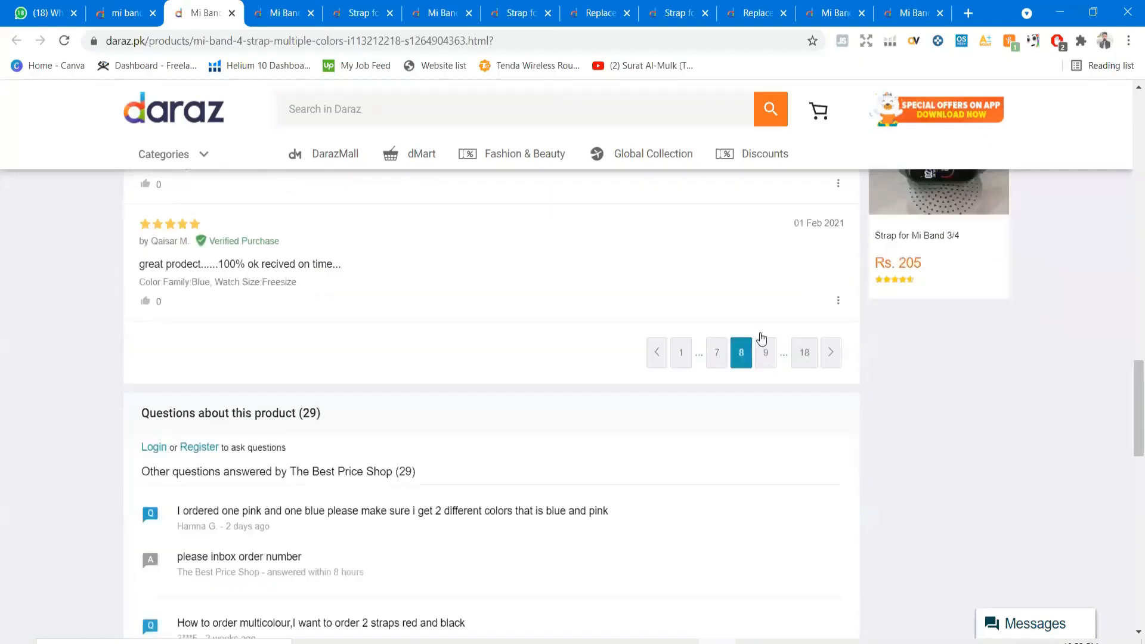
{"action": "scroll", "coordinate": [637, 388], "scroll_direction": "down", "scroll_amount": 1}
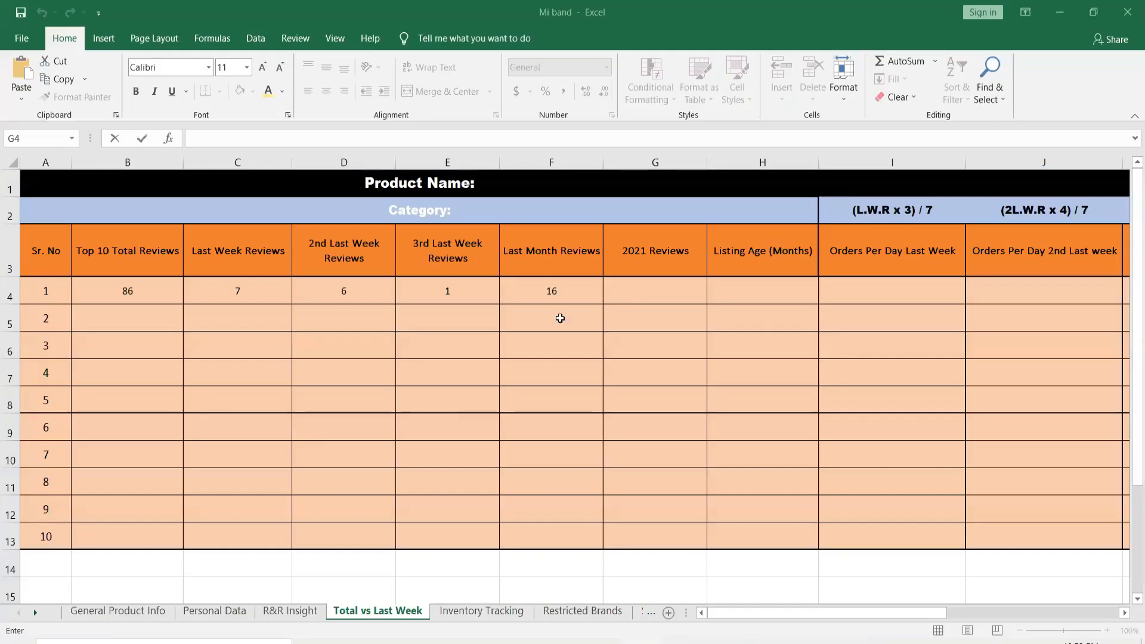
{"action": "key", "text": "Tab"}
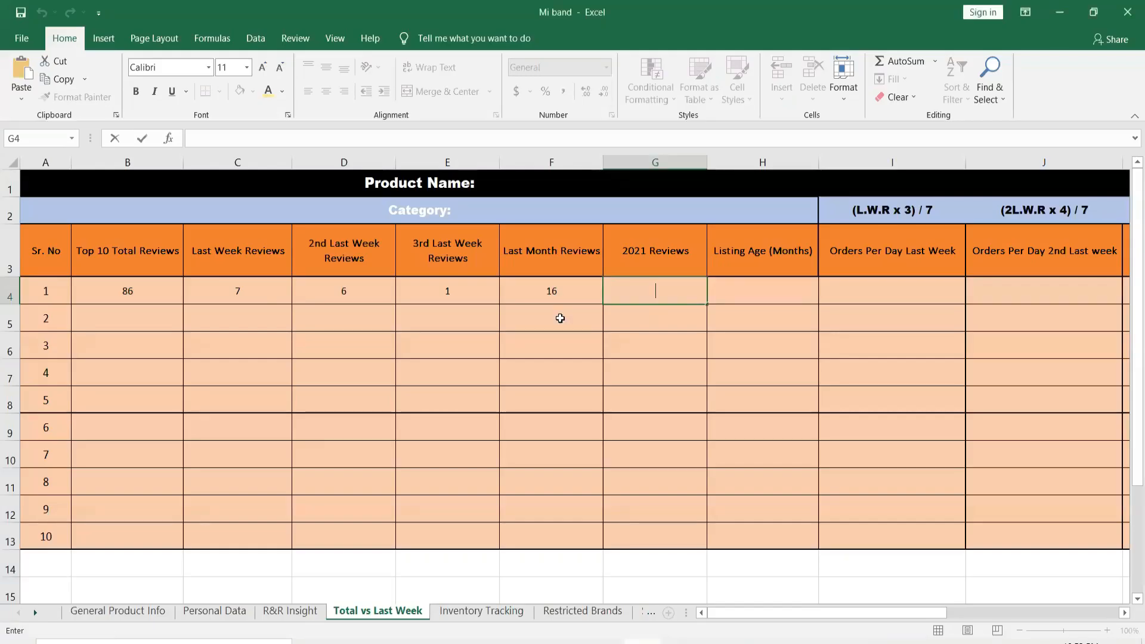